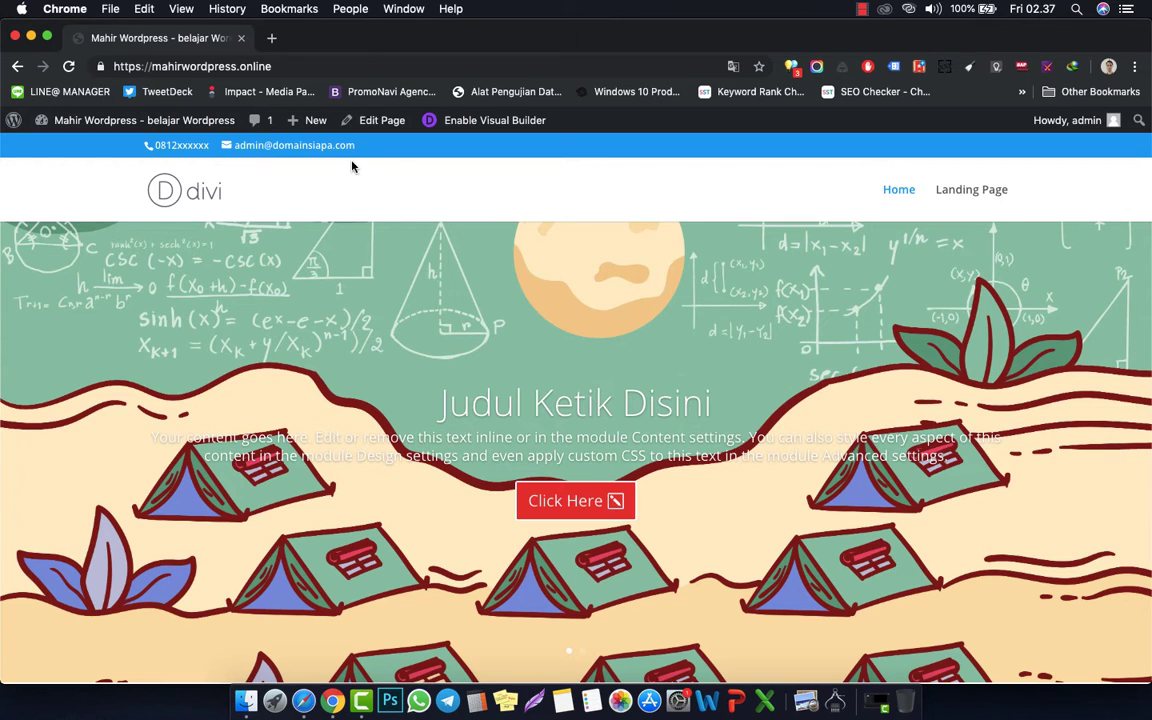
- Open the site's WordPress admin dashboard and look over its overview sections
mouse_move(305, 120)
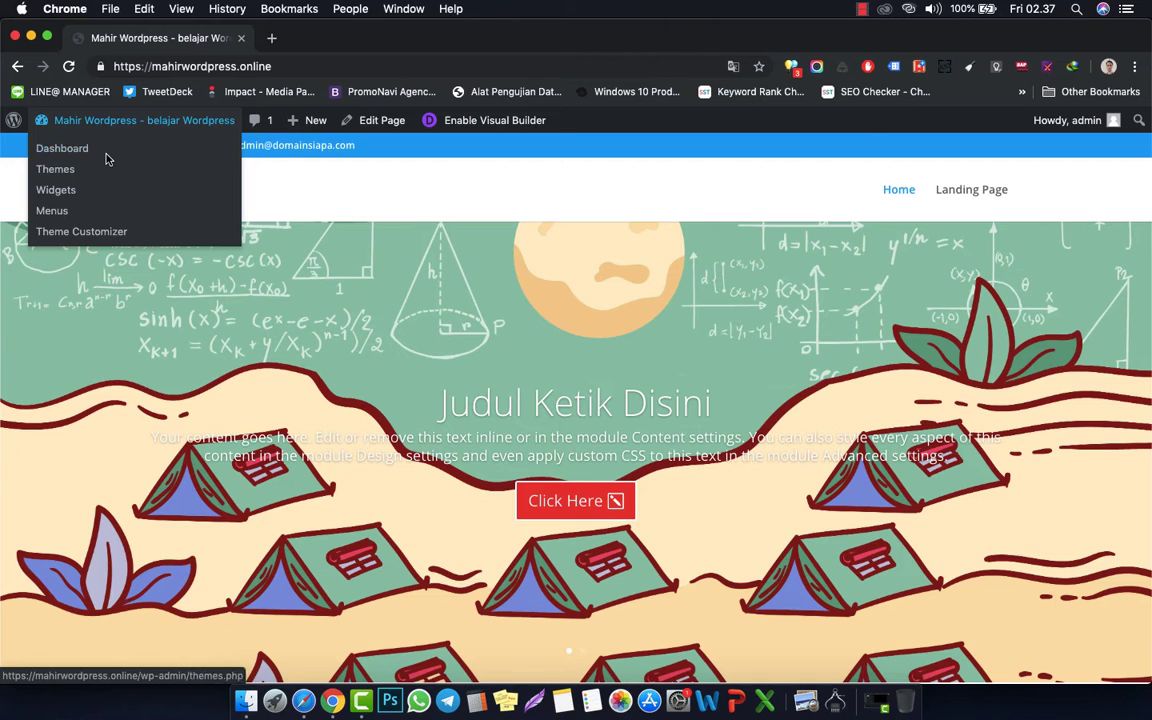
click(104, 158)
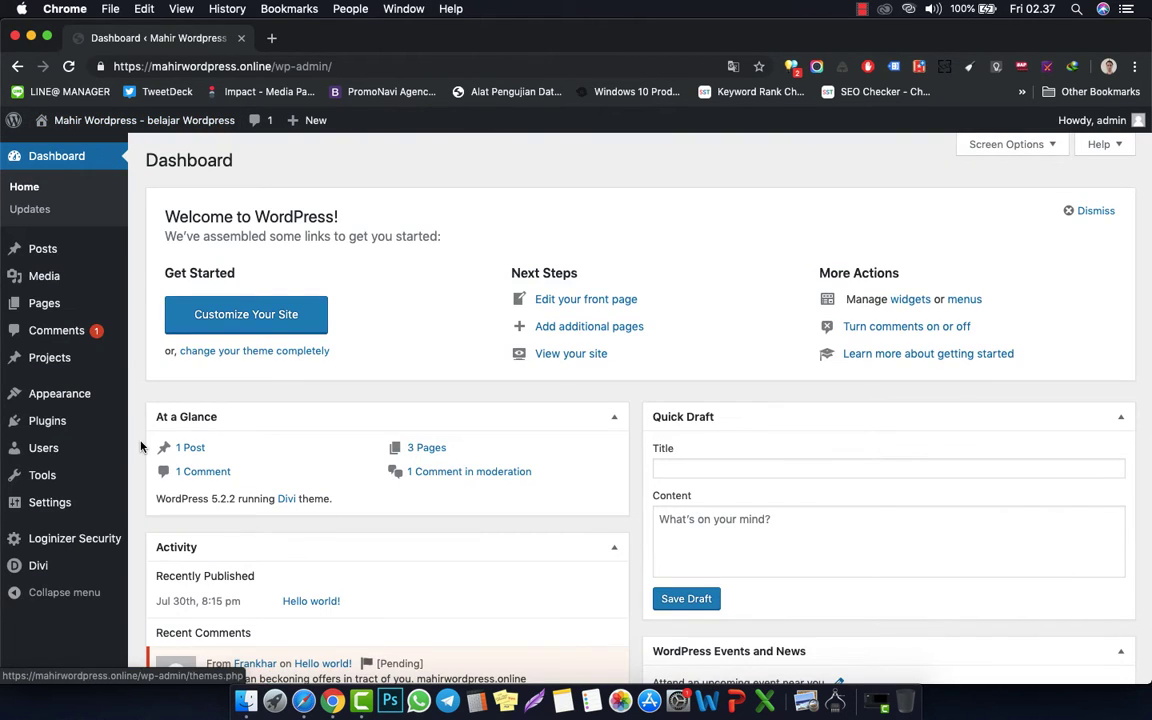
mouse_move(75, 306)
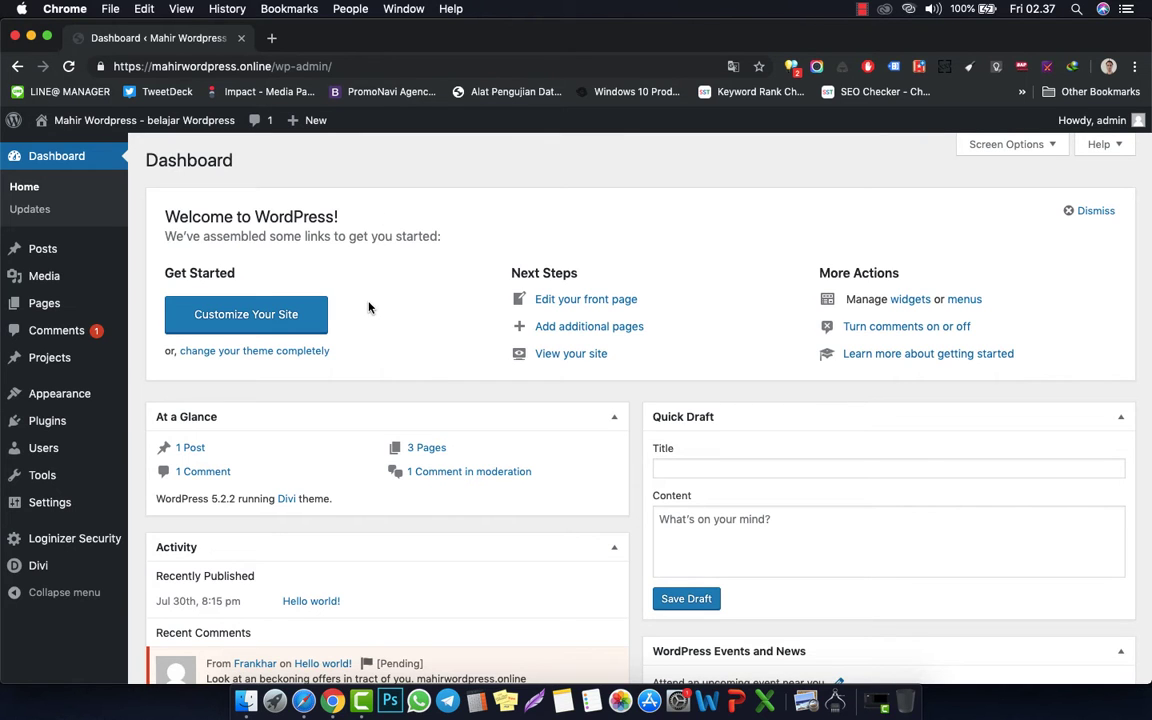
scroll(369, 303, down, 5)
mouse_move(285, 421)
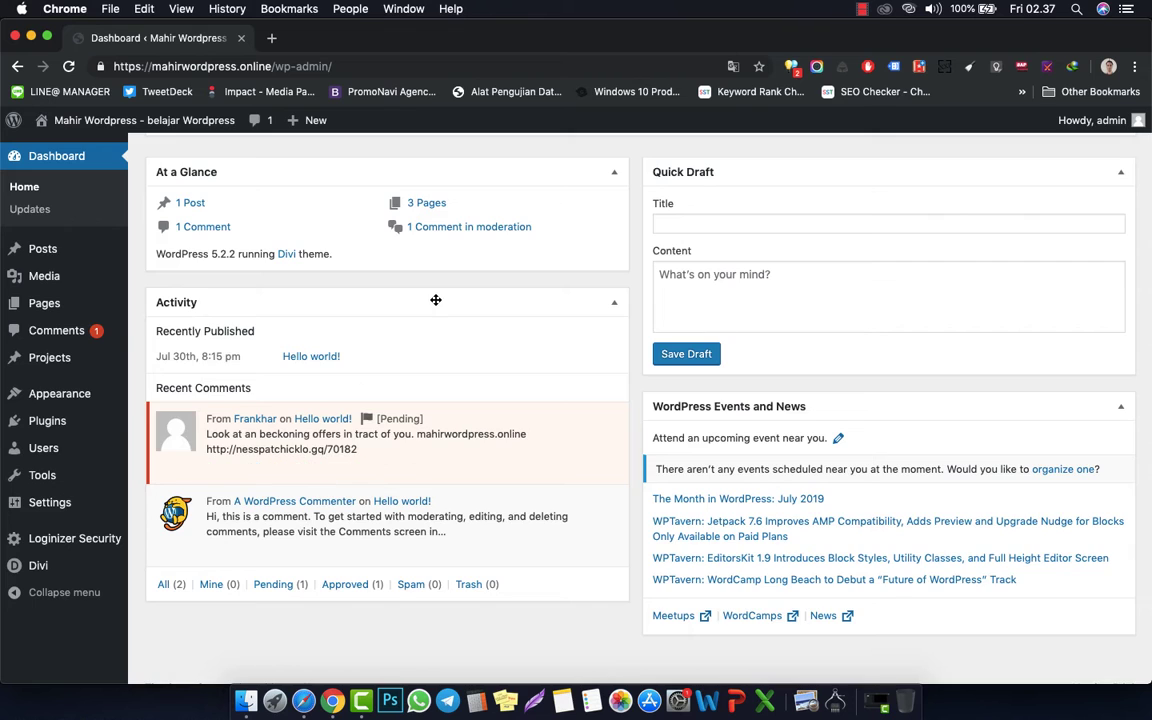
scroll(437, 301, up, 5)
- Create a new page titled "Beranda"
mouse_move(315, 128)
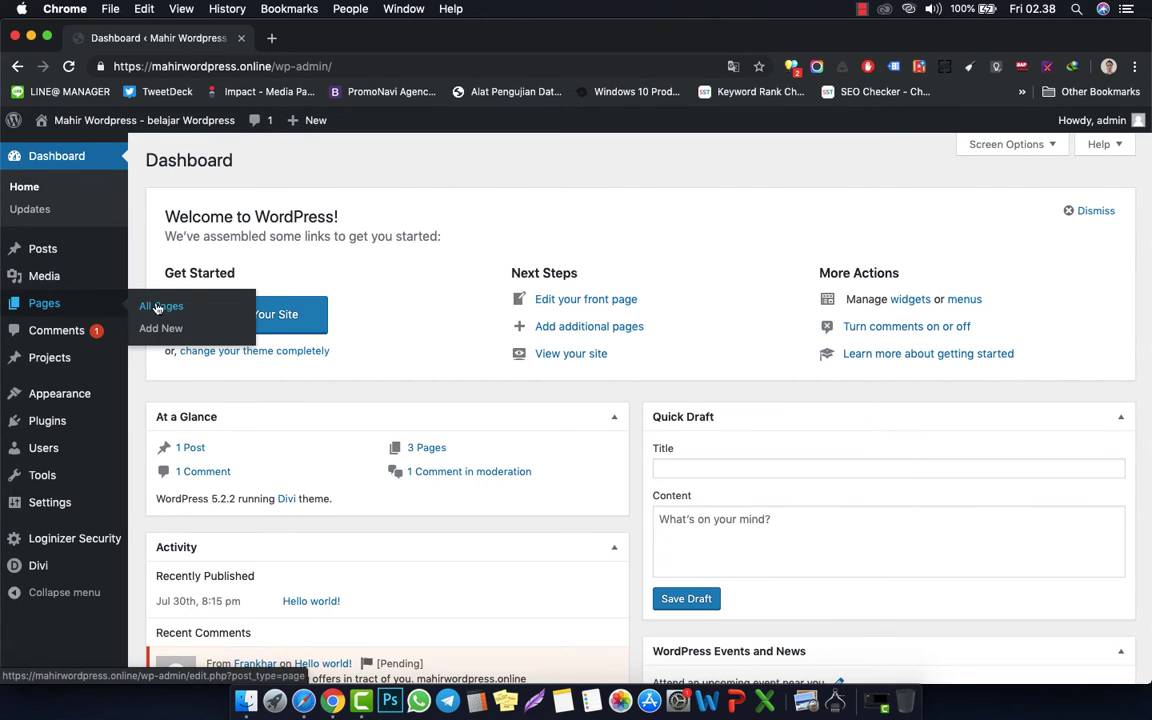
click(159, 334)
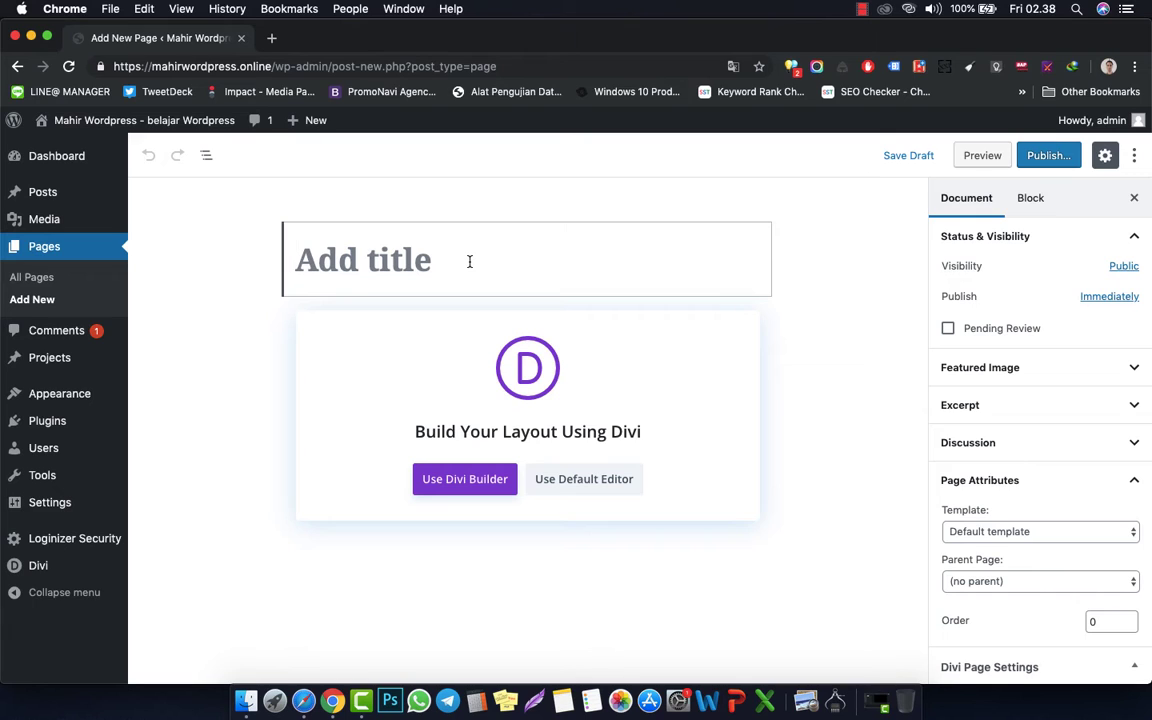
text(Beranda)
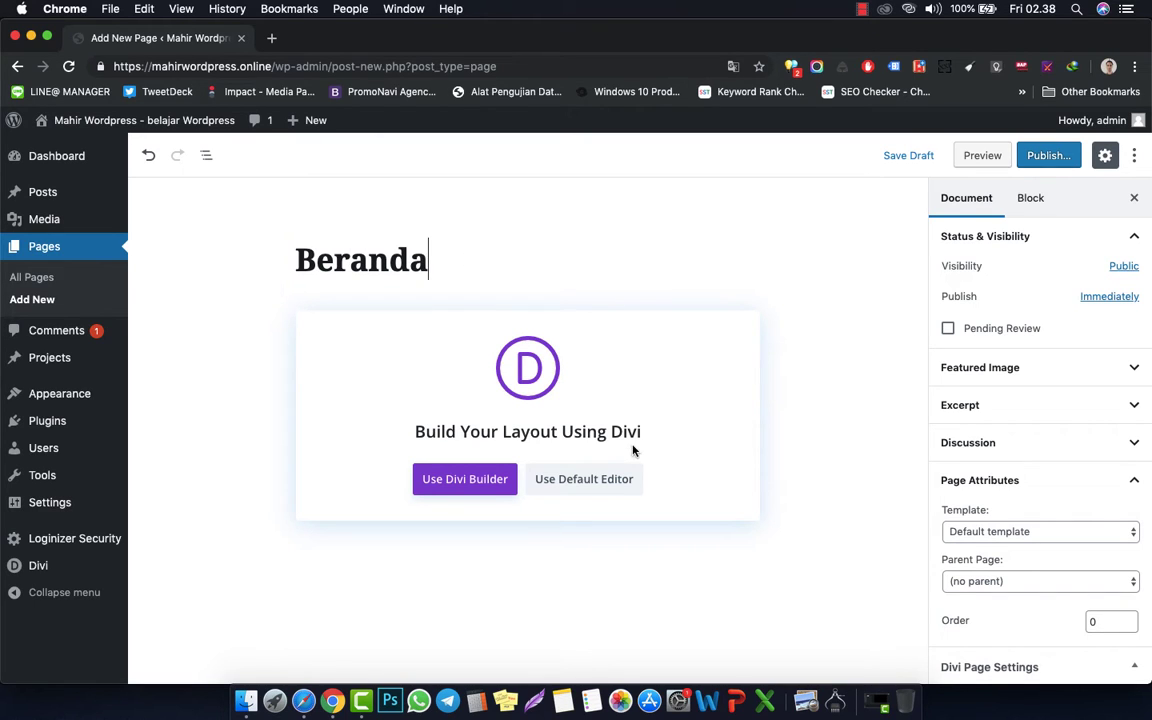
right_click(800, 402)
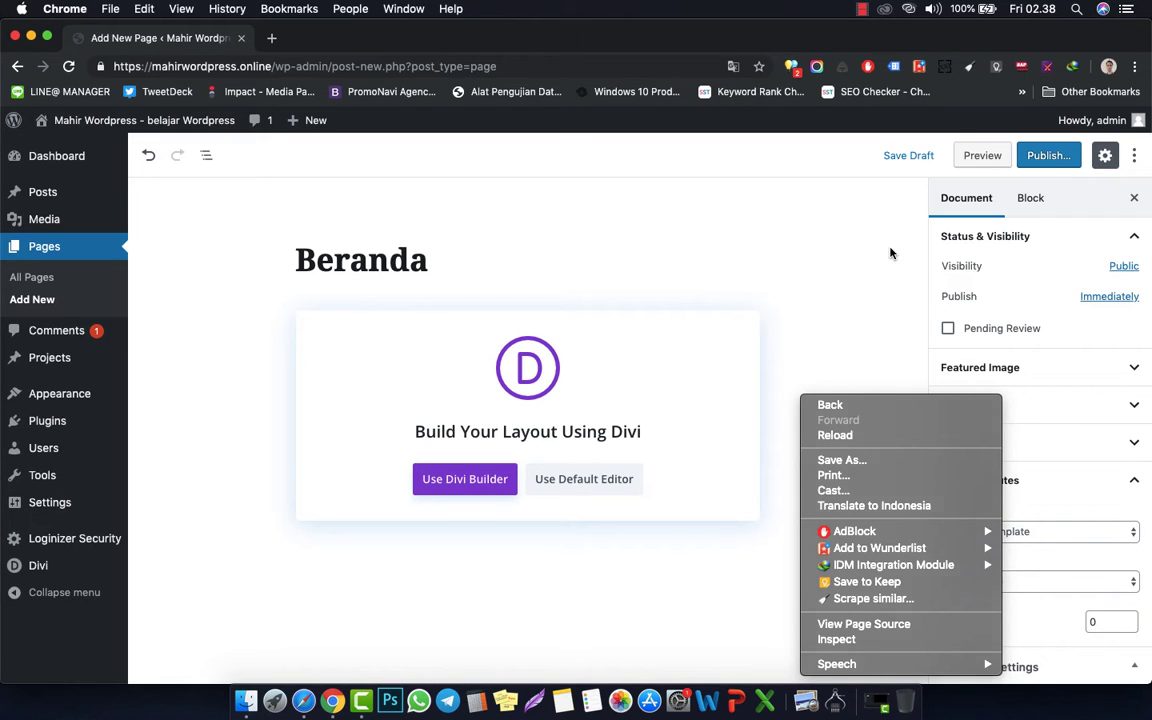
click(933, 378)
- Check the template choices in the page attributes, keeping Default template
scroll(1016, 478, down, 3)
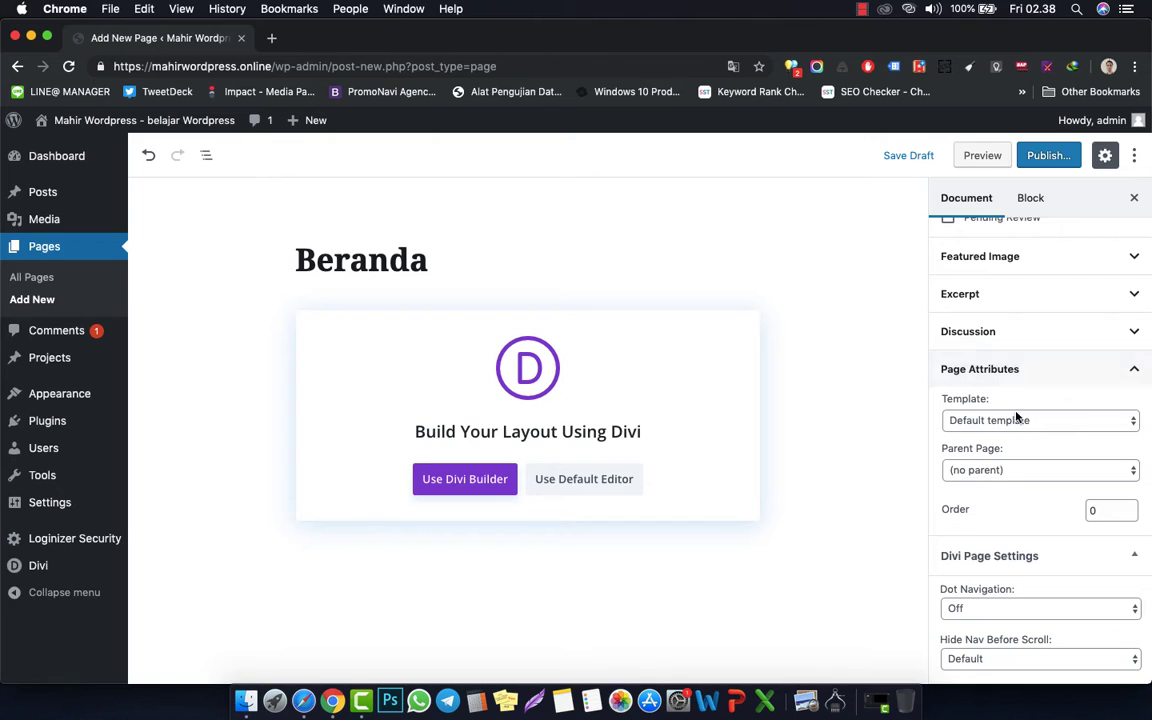
click(1046, 424)
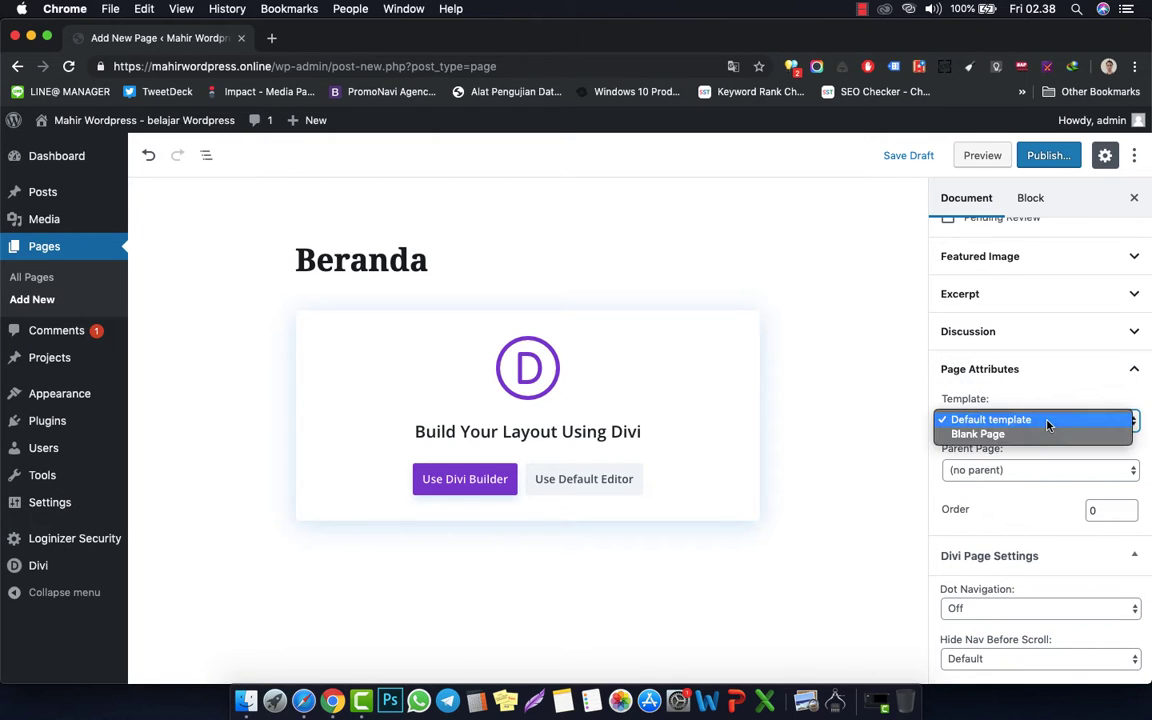
click(1047, 421)
click(1047, 424)
click(900, 436)
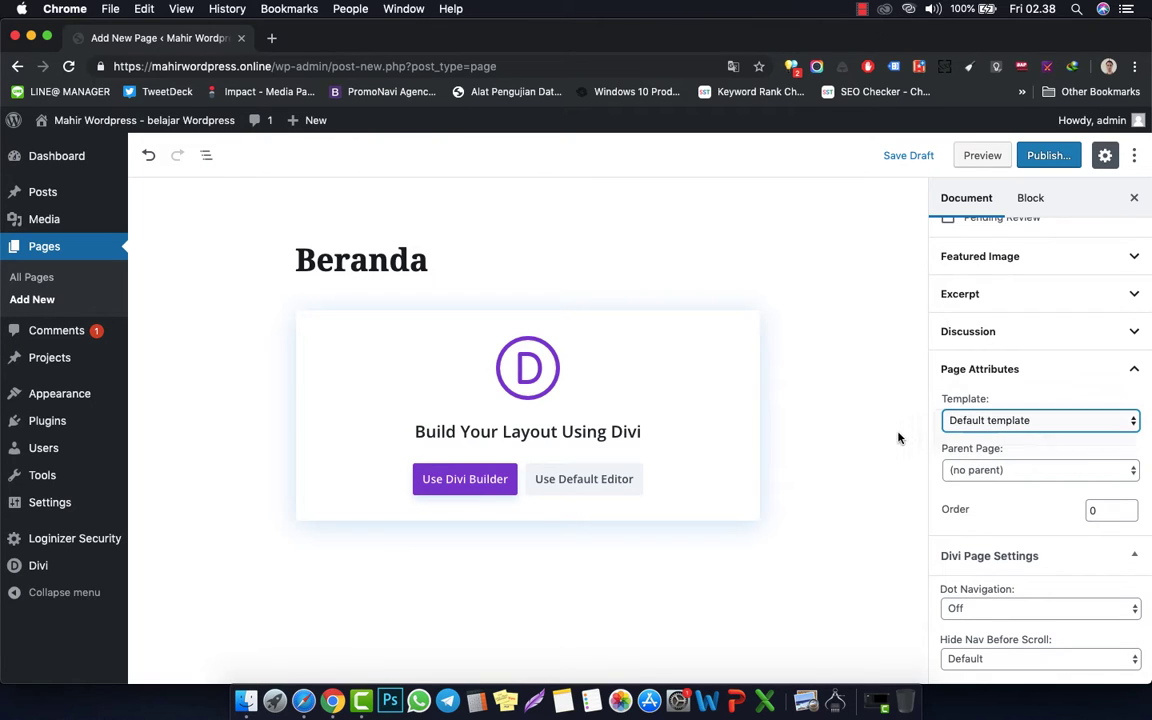
- Expand the page's Excerpt and Featured Image settings to examine them, leaving both empty
click(1077, 292)
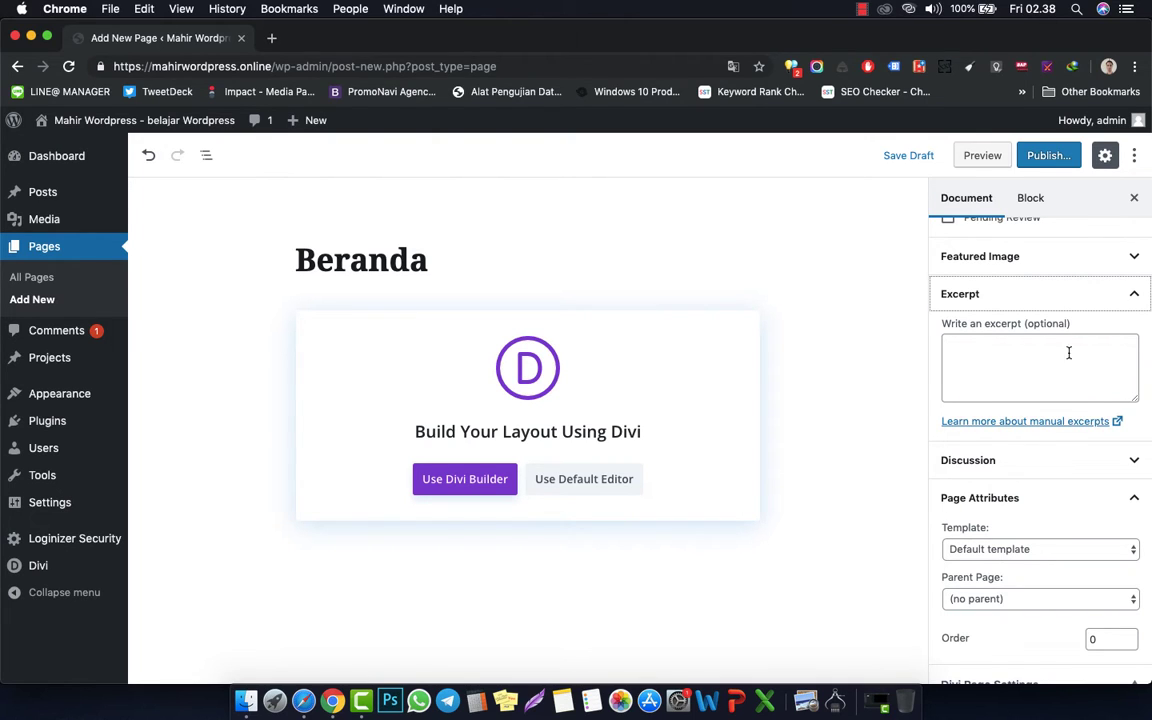
click(995, 358)
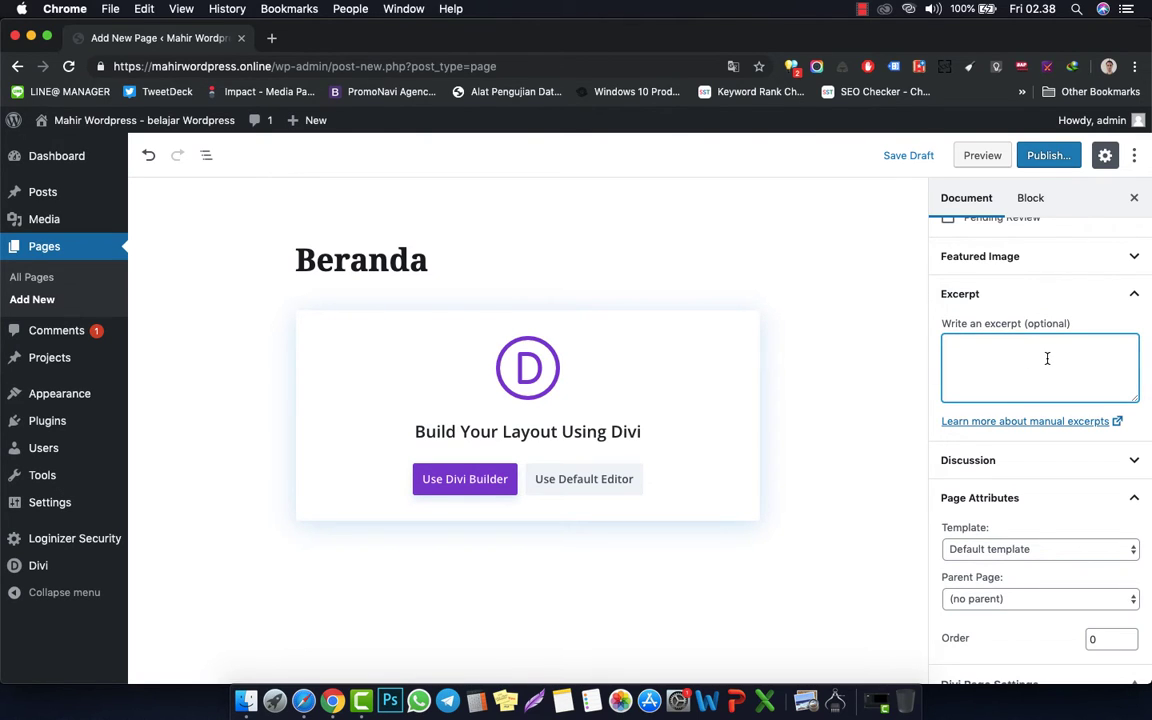
click(1094, 259)
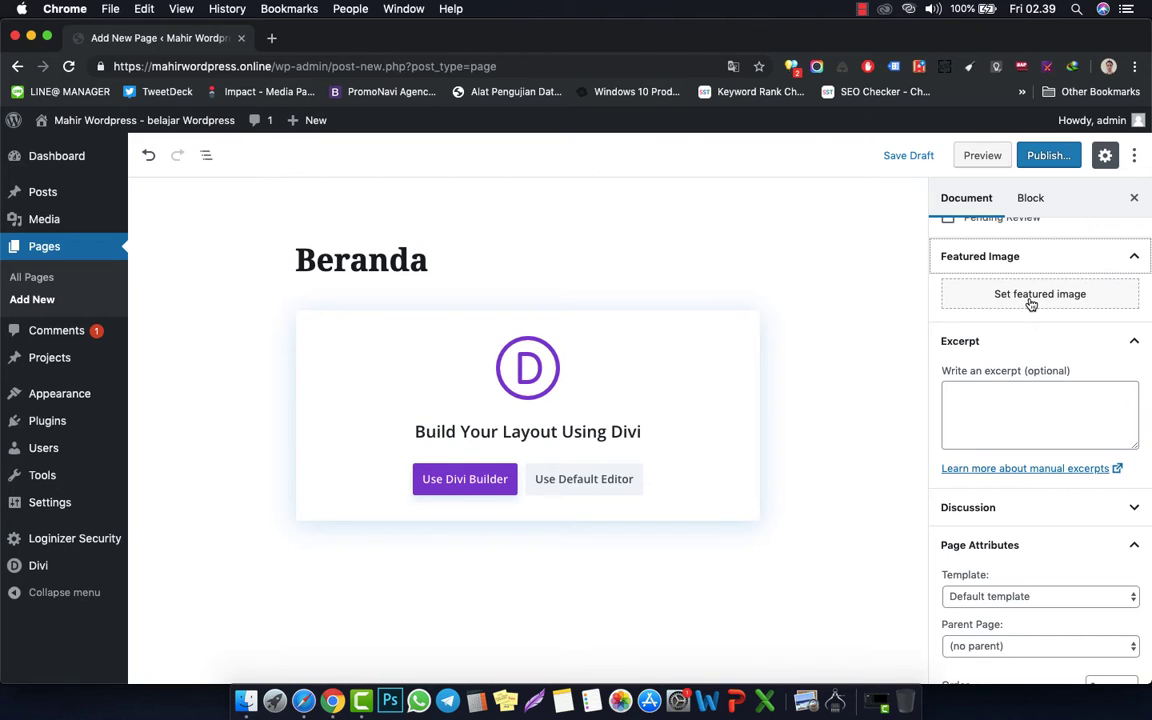
scroll(970, 337, up, 2)
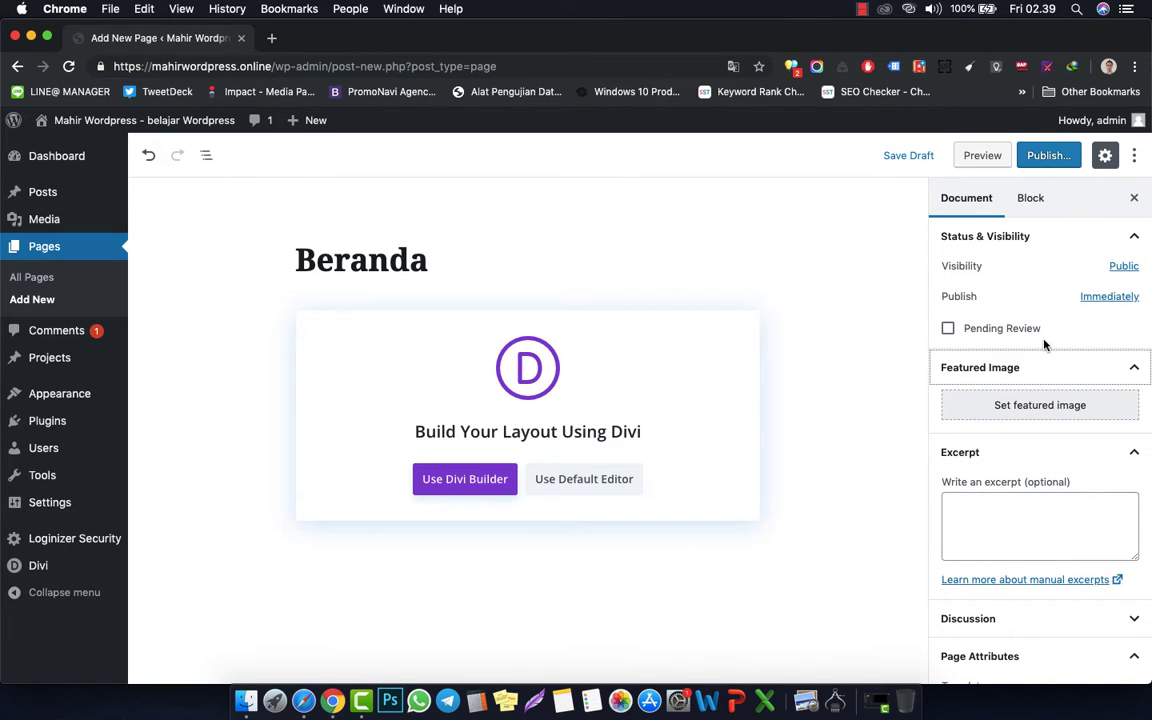
- Switch Dot Navigation to On in the Divi page settings and set it back to Off
scroll(946, 411, down, 5)
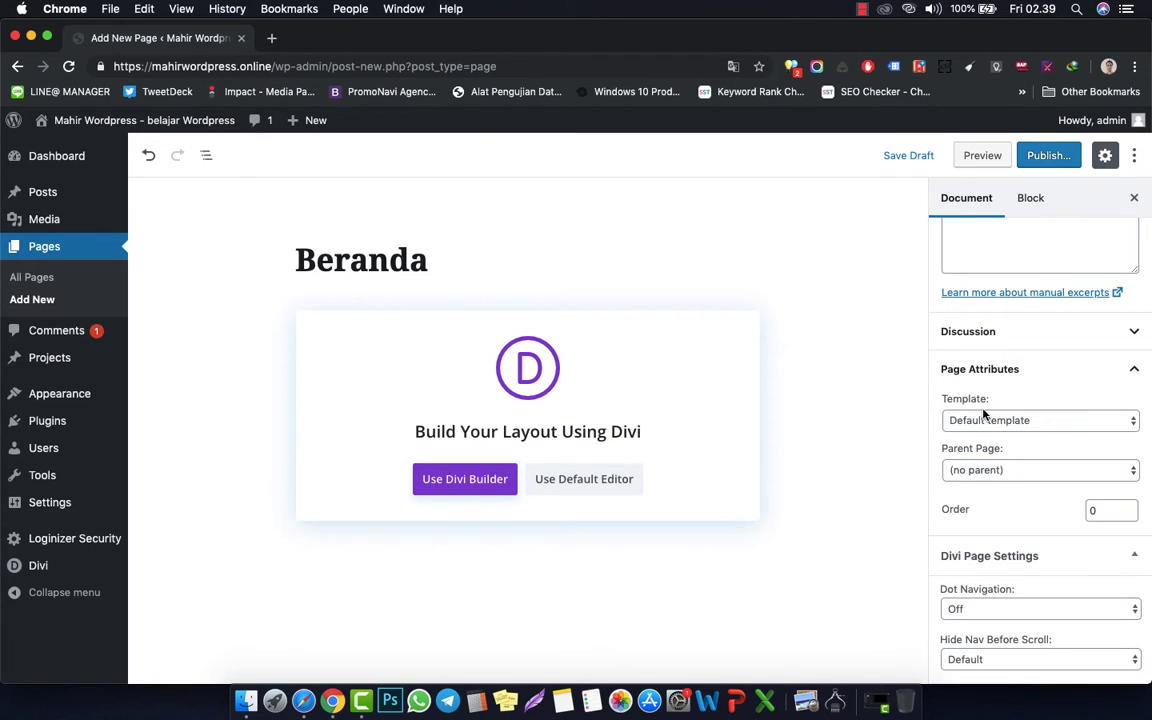
click(1017, 608)
click(1017, 621)
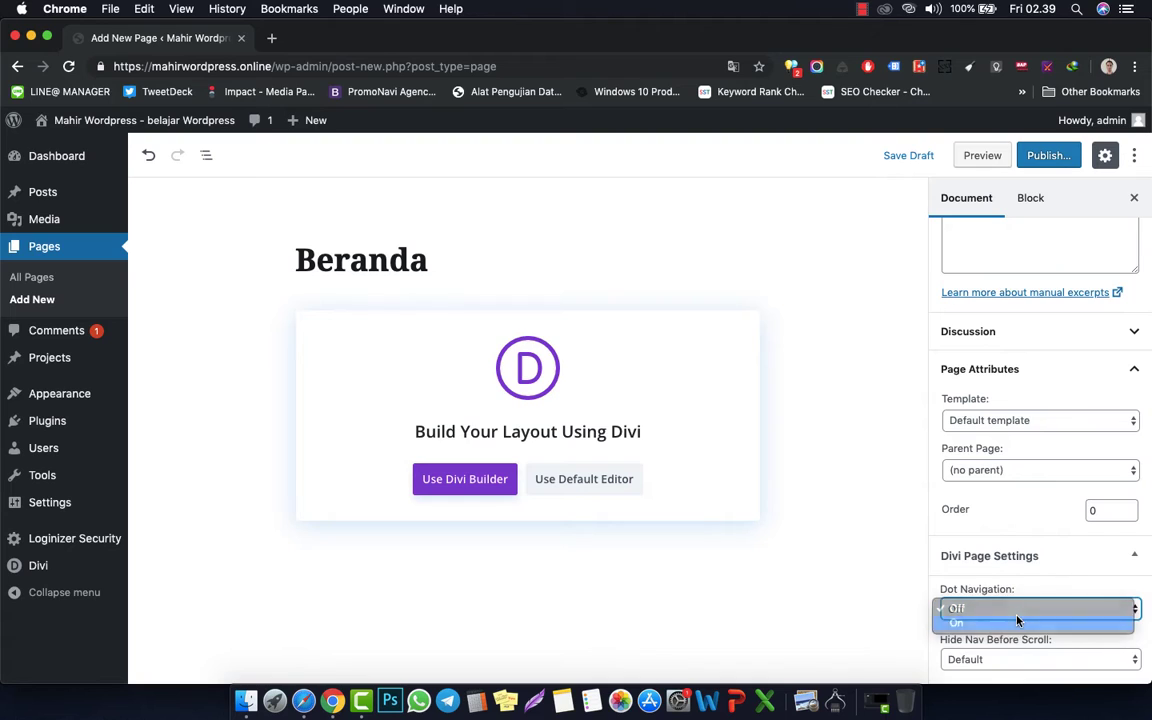
click(1017, 610)
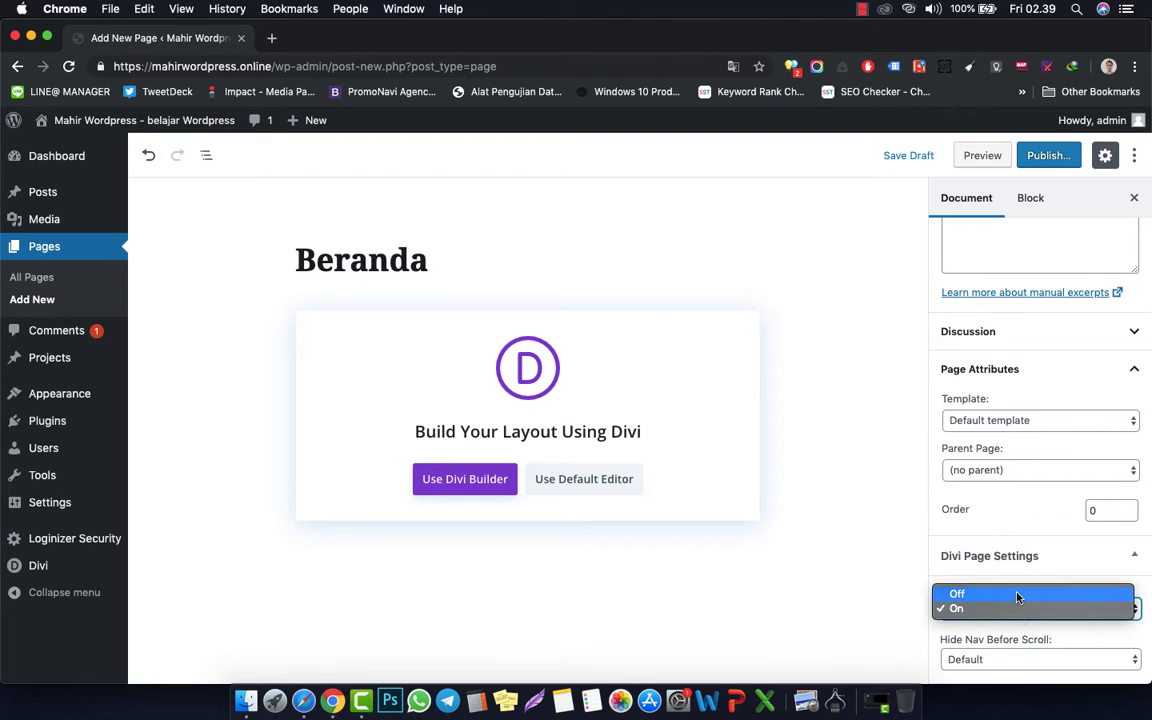
click(1017, 594)
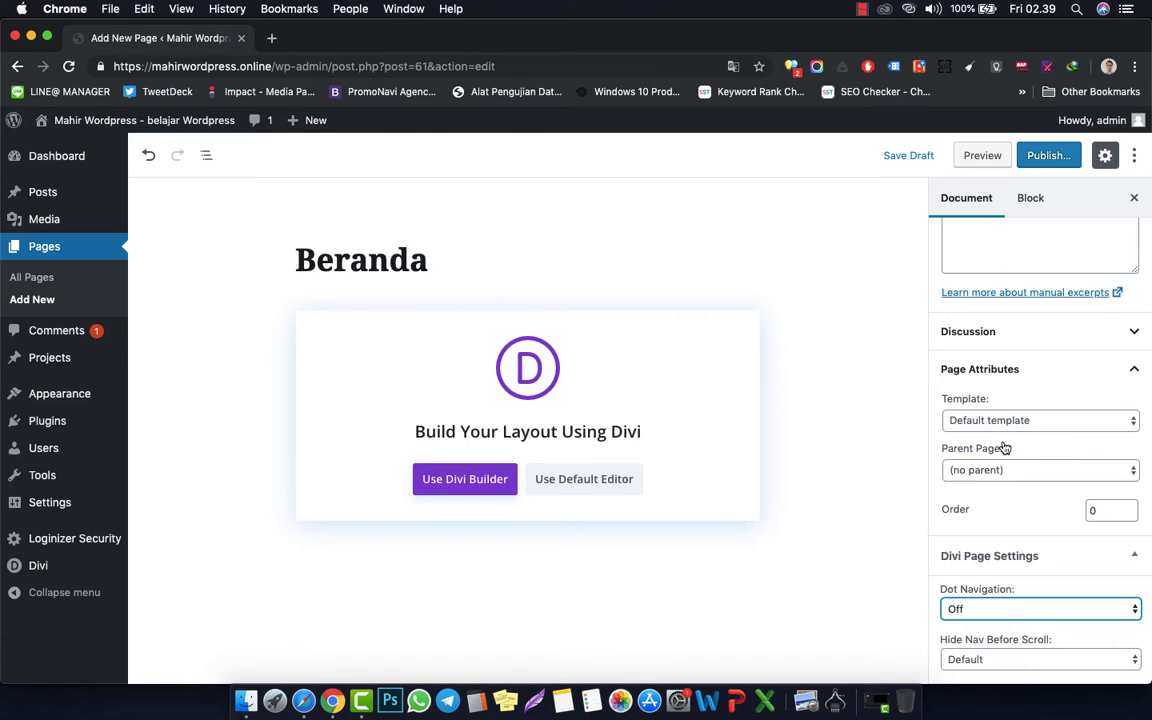
- Publish the Beranda page, confirming the pre-publish check
scroll(1030, 510, up, 2)
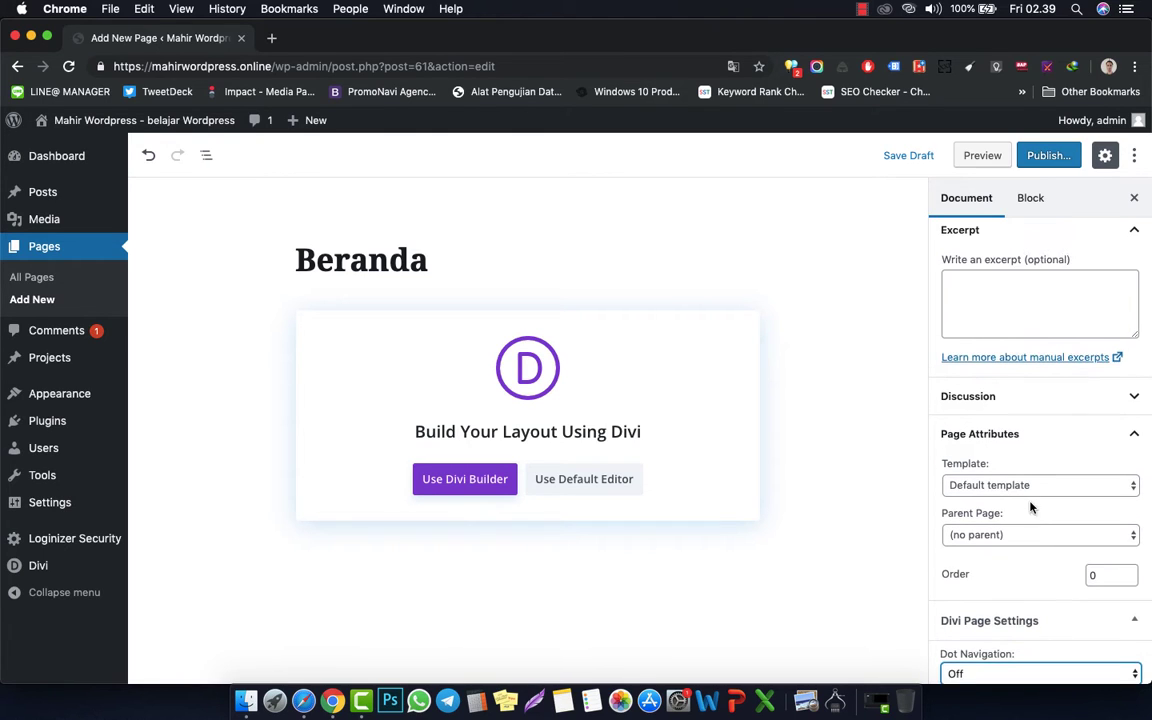
scroll(1030, 510, down, 2)
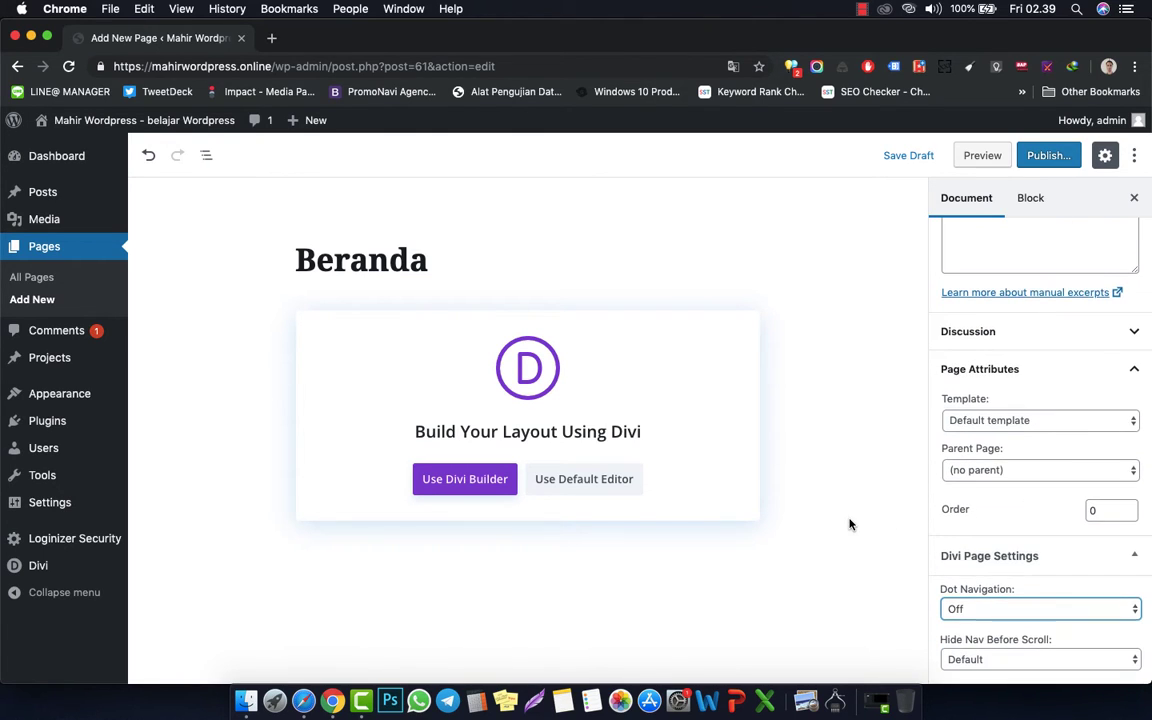
click(1048, 155)
click(1053, 152)
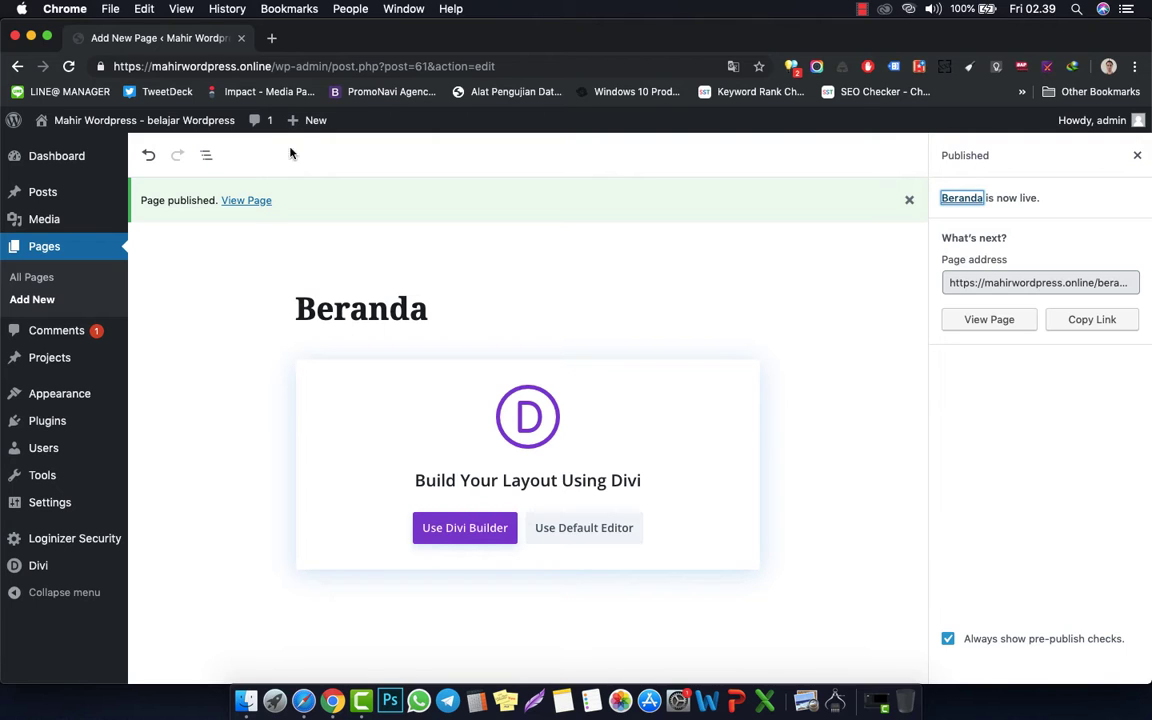
- Open the live site in a new browser tab and look through its current homepage
mouse_move(150, 120)
right_click(121, 157)
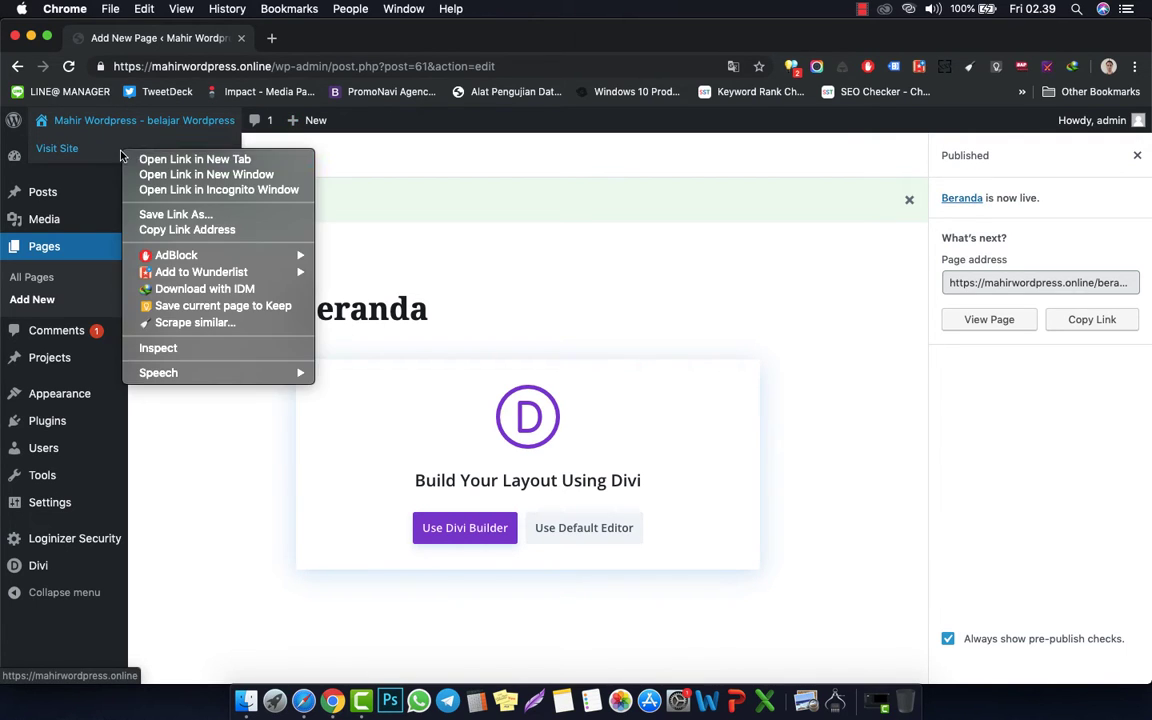
click(150, 159)
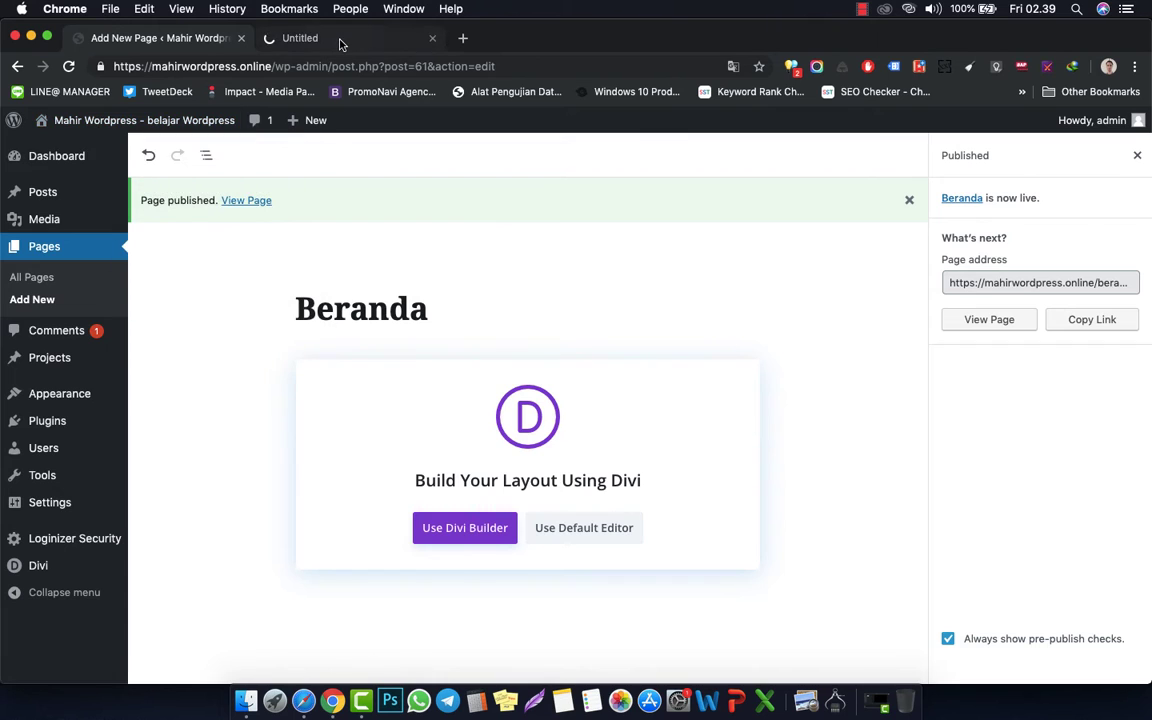
click(333, 40)
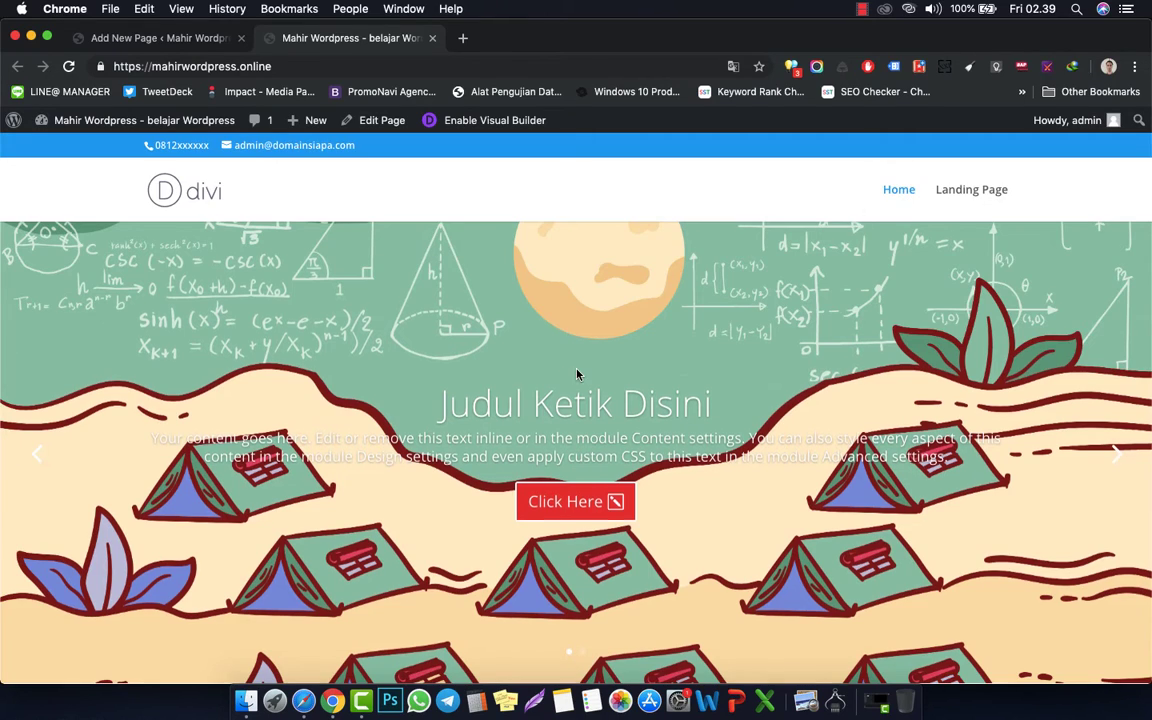
scroll(577, 374, down, 15)
scroll(577, 374, up, 13)
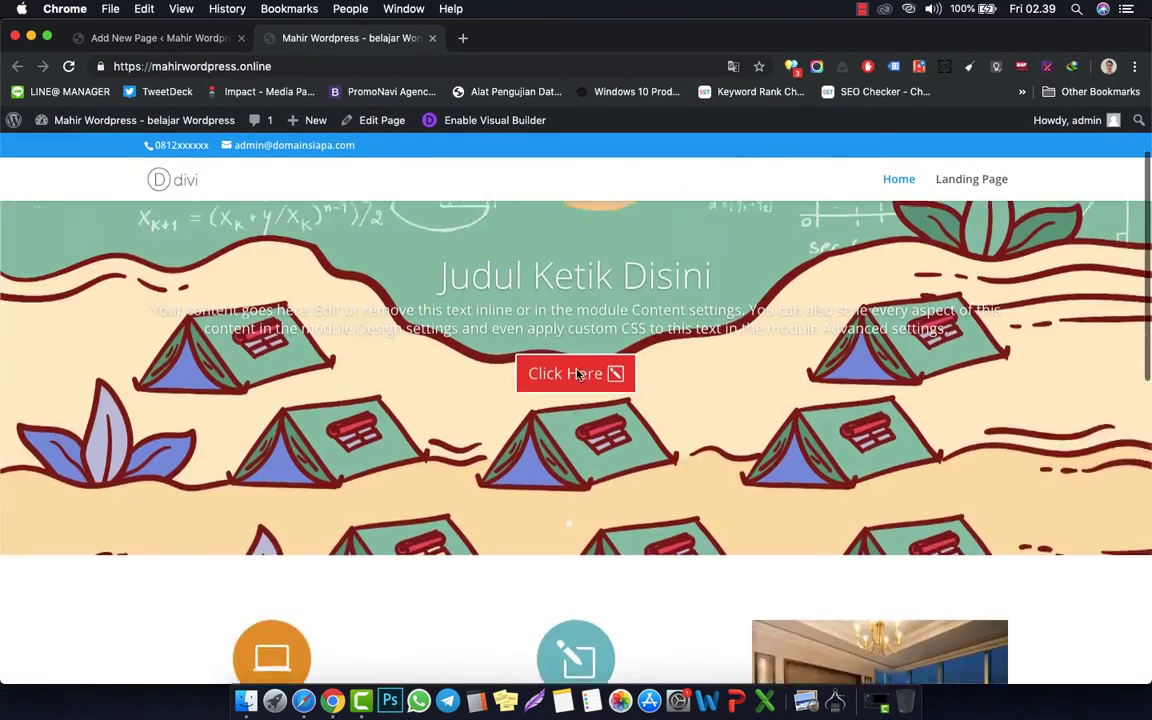
scroll(577, 374, up, 3)
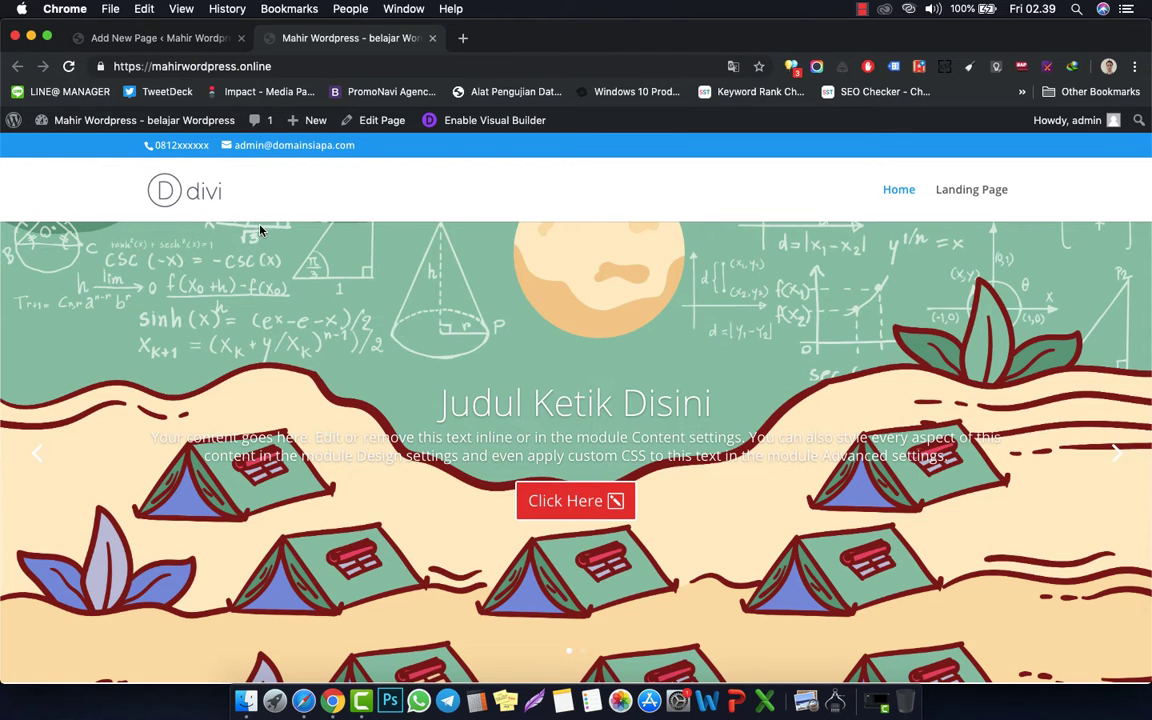
- Set Beranda as the static homepage in the site's reading settings and save the changes
click(180, 40)
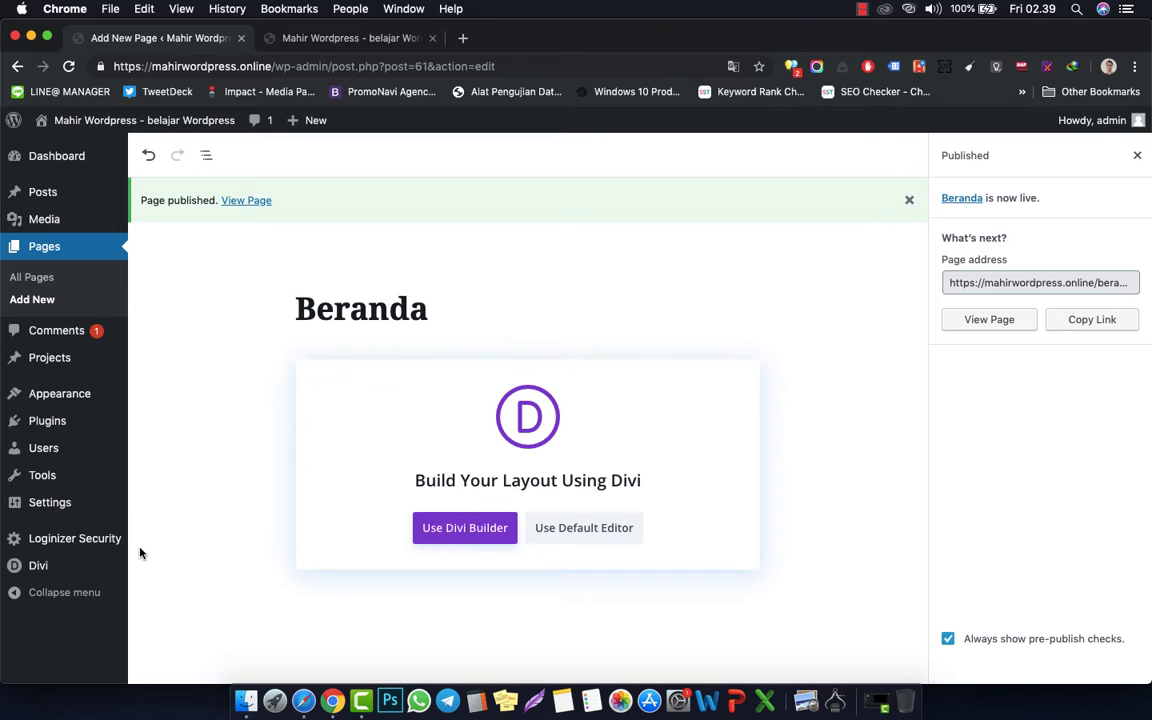
mouse_move(86, 505)
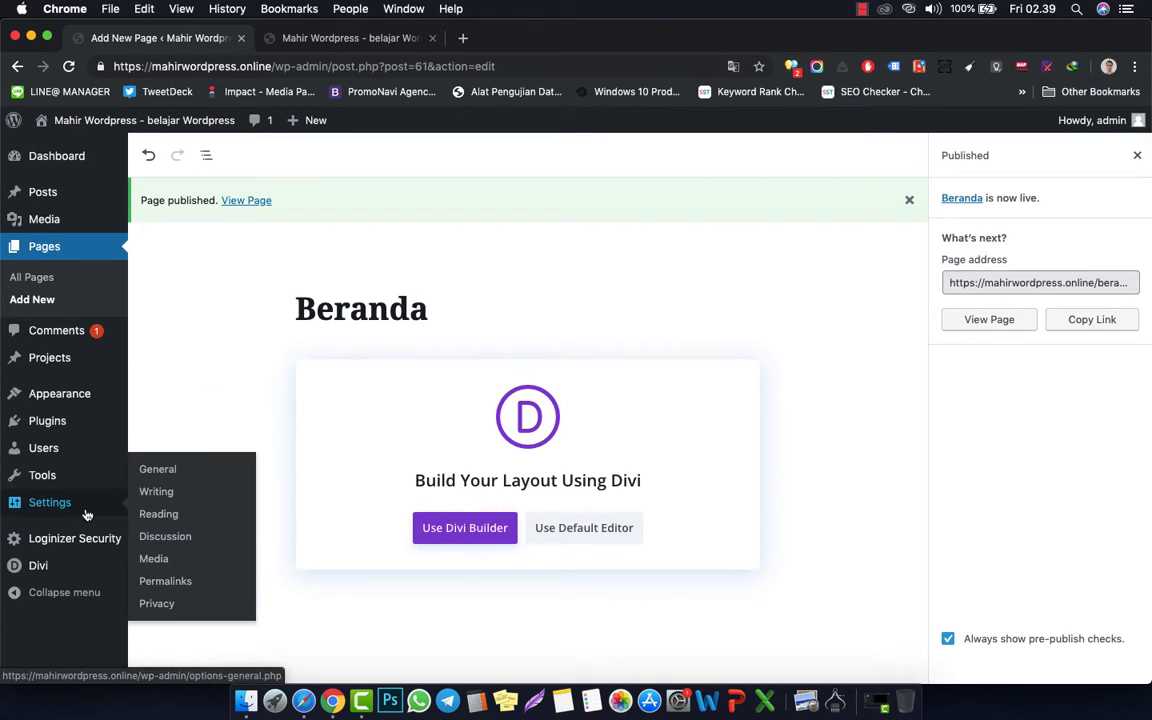
click(159, 516)
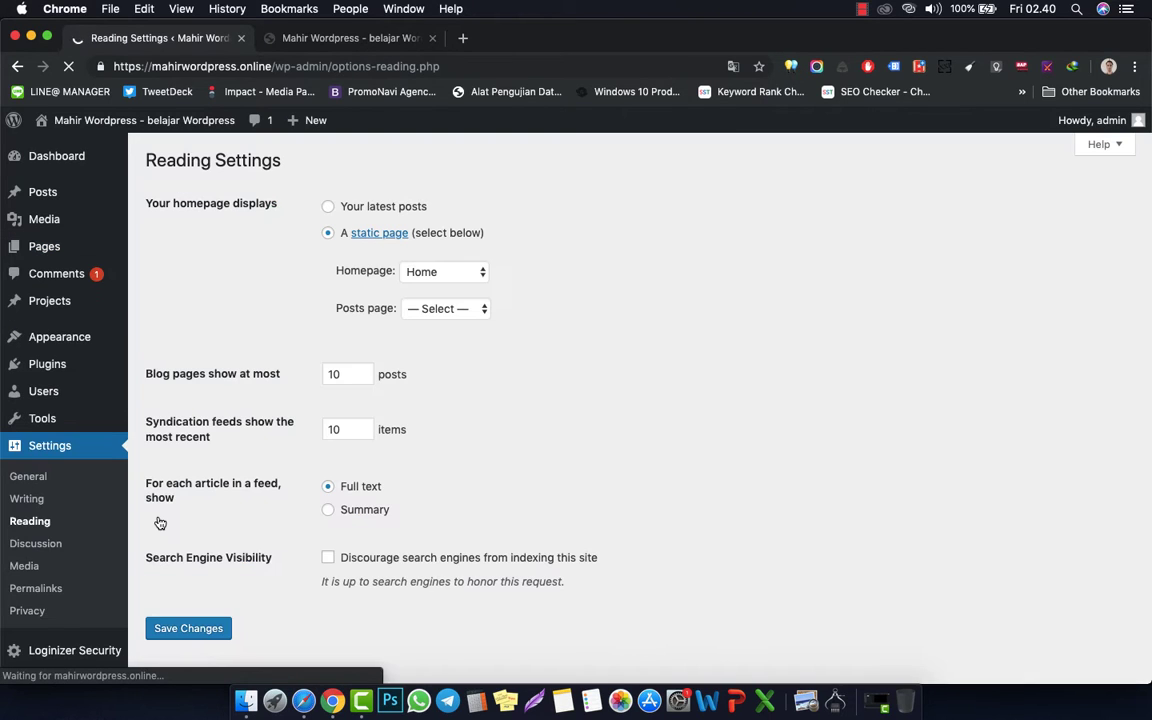
click(449, 273)
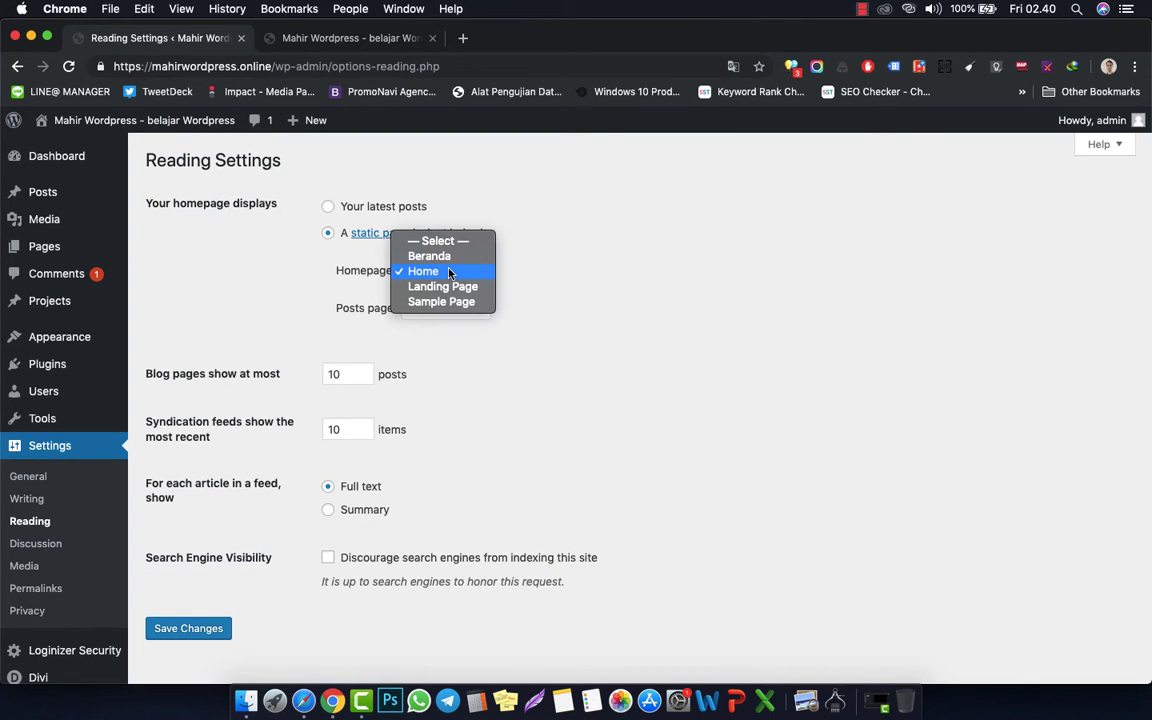
click(456, 258)
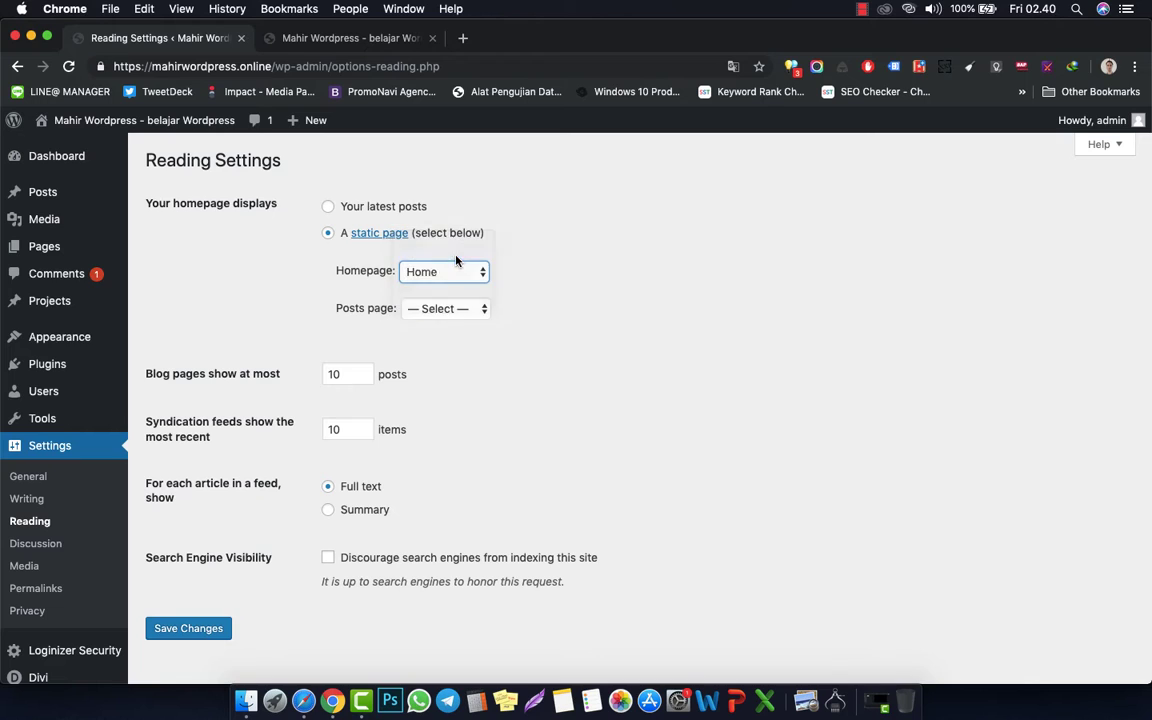
click(190, 628)
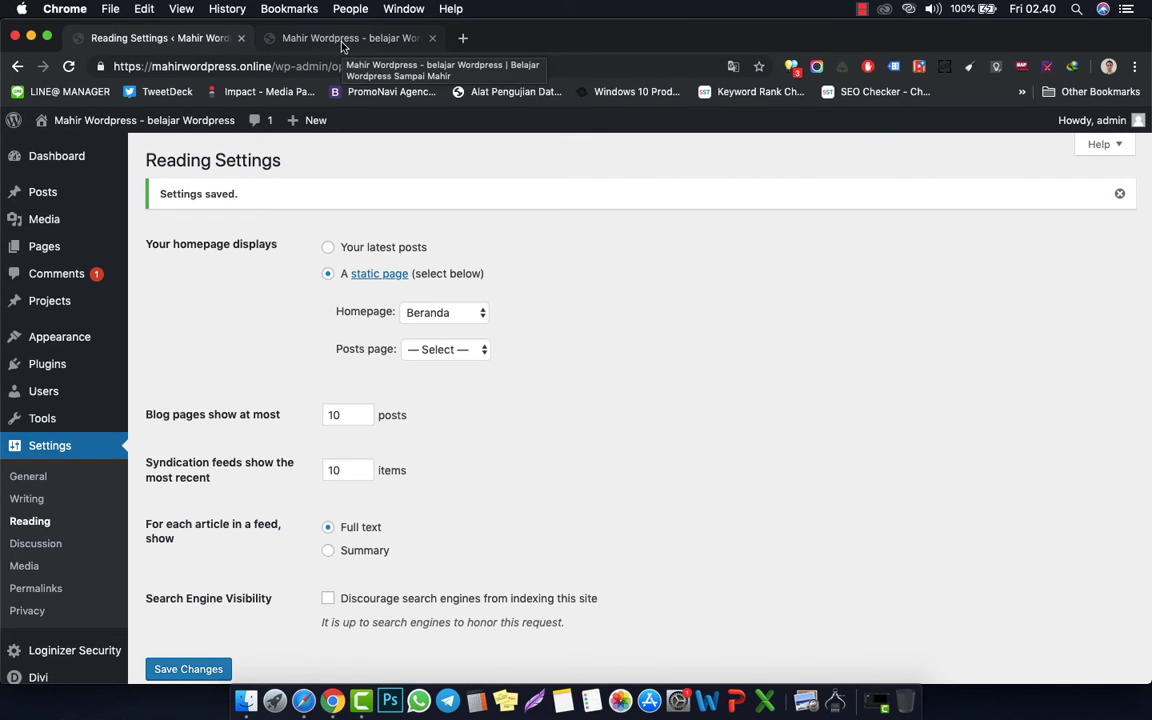
- Check the live site's homepage in the other browser tab, and return to the reading settings
click(343, 45)
click(207, 196)
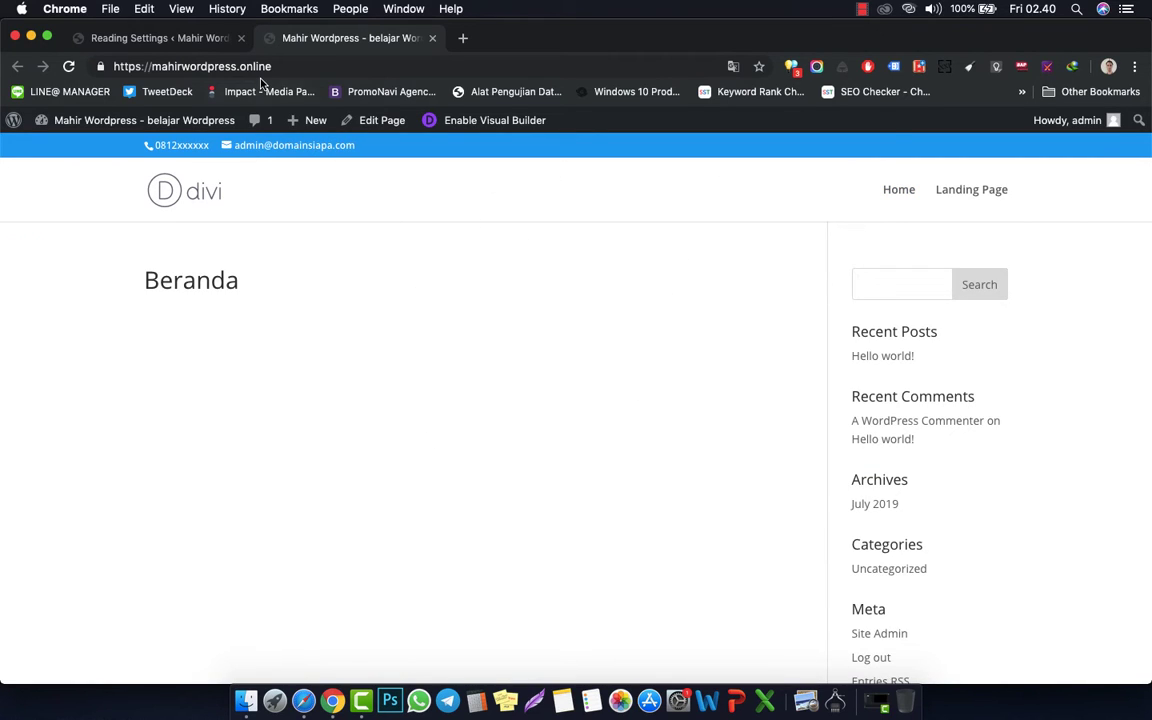
click(152, 38)
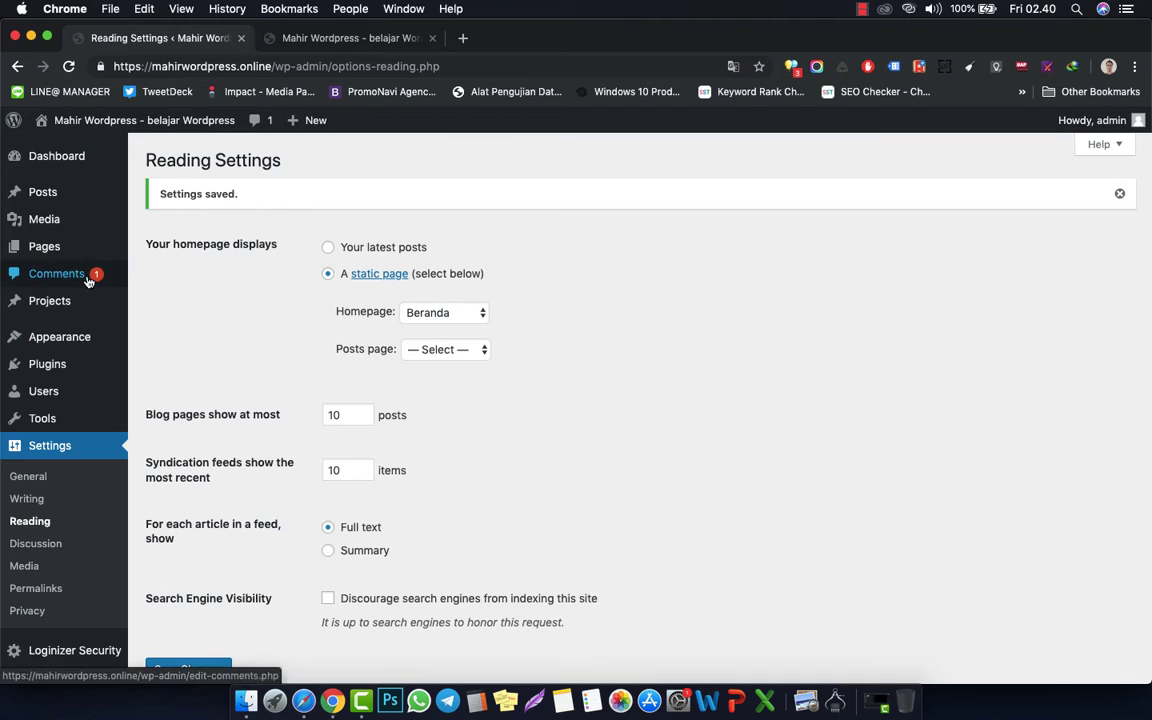
- Open the list of all pages, look at the live homepage in the other browser tab, and return to the pages list
mouse_move(82, 250)
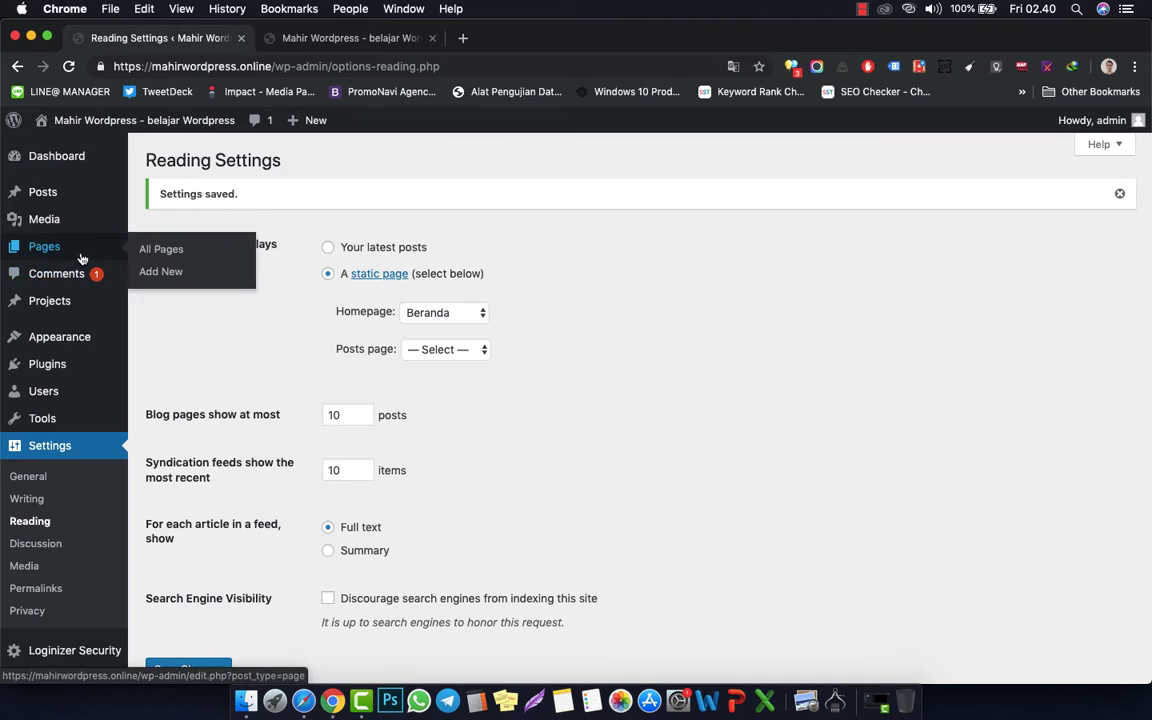
click(153, 250)
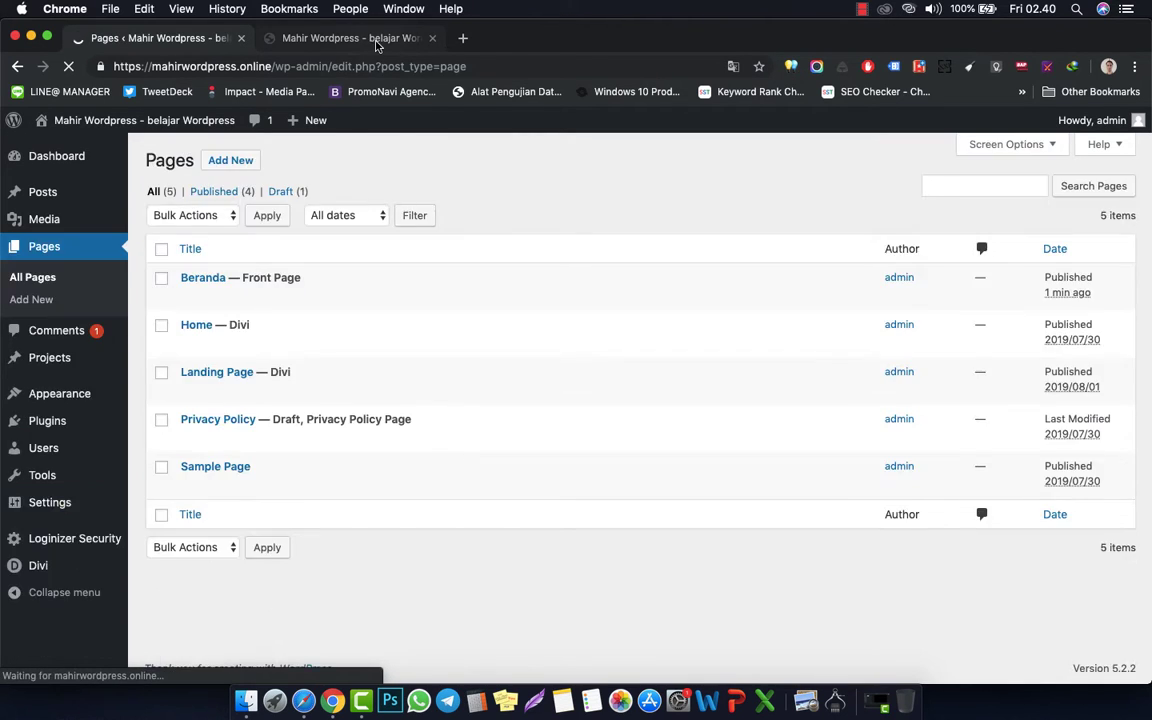
click(345, 38)
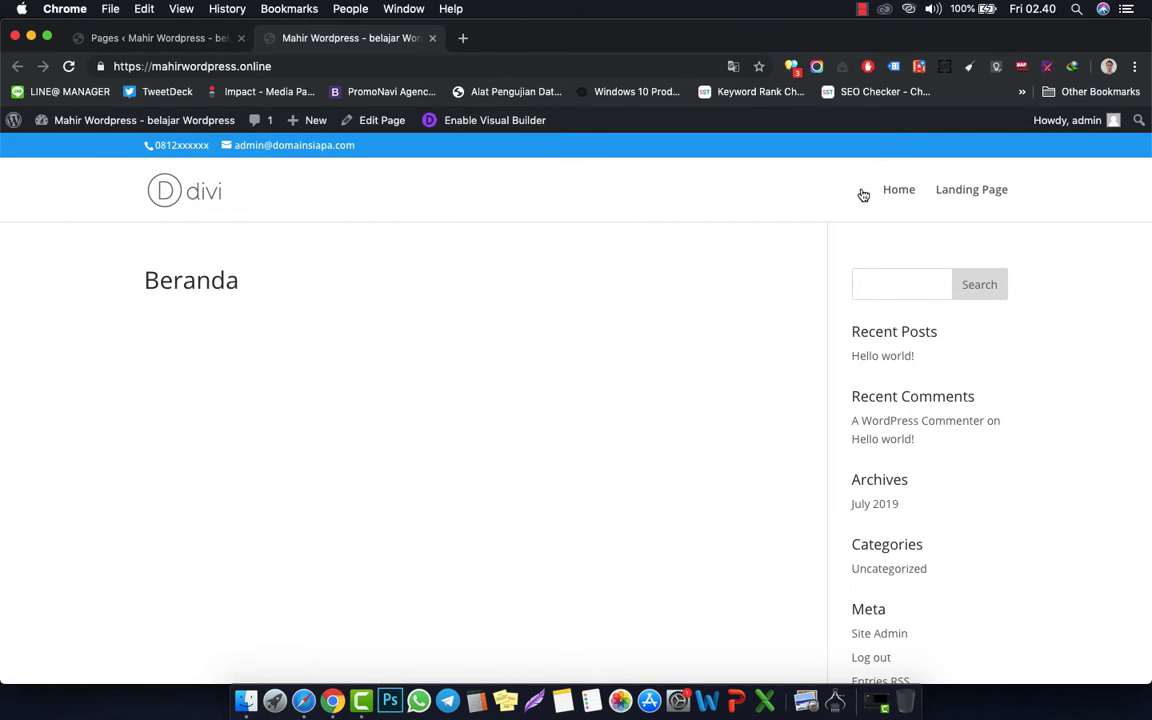
click(151, 37)
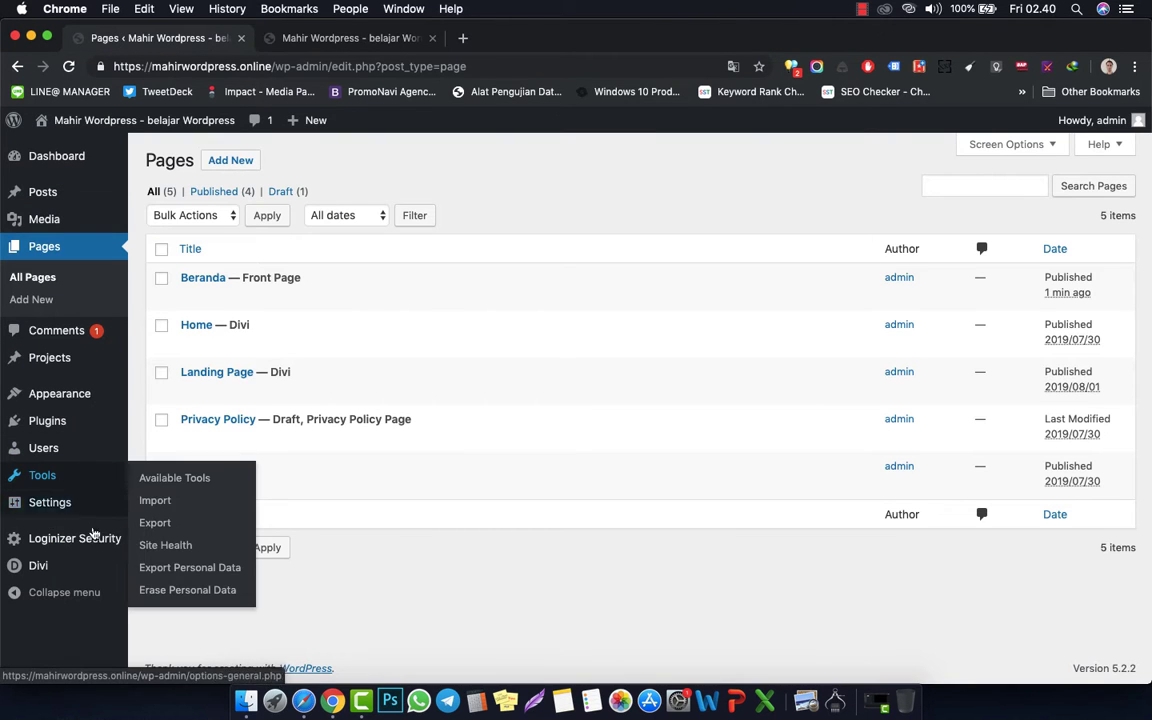
- Open the menu editor in the appearance settings and inspect the Landing Page item's options in Main Menu
mouse_move(96, 400)
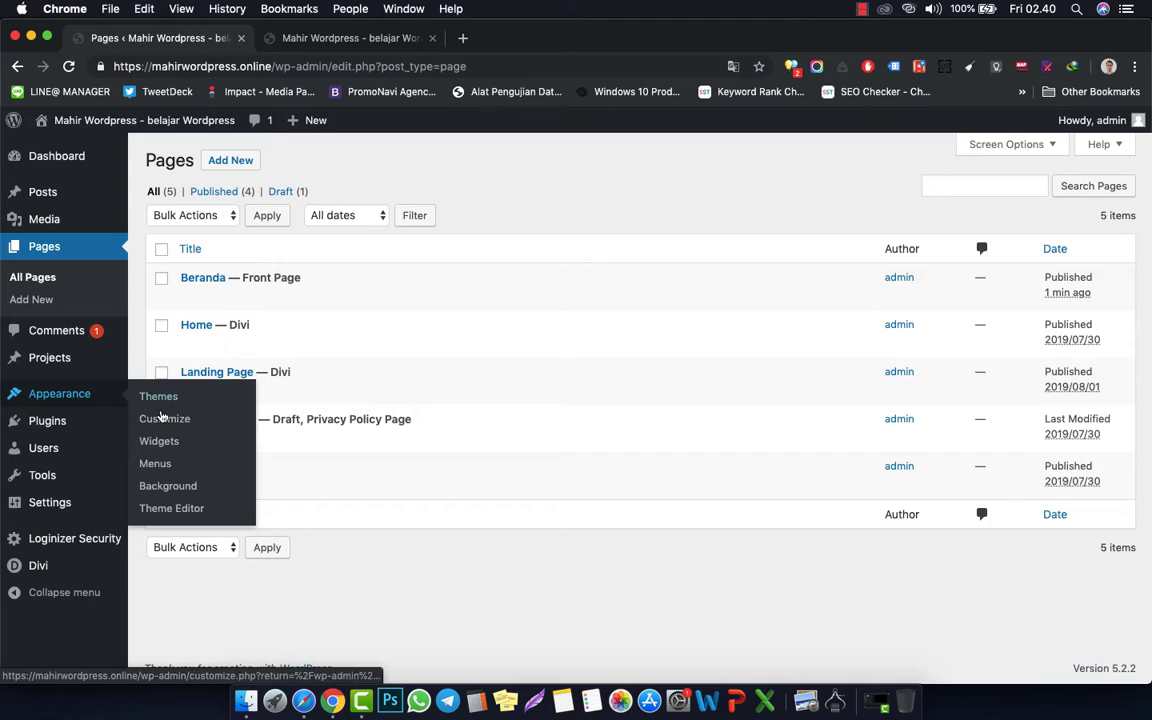
click(168, 464)
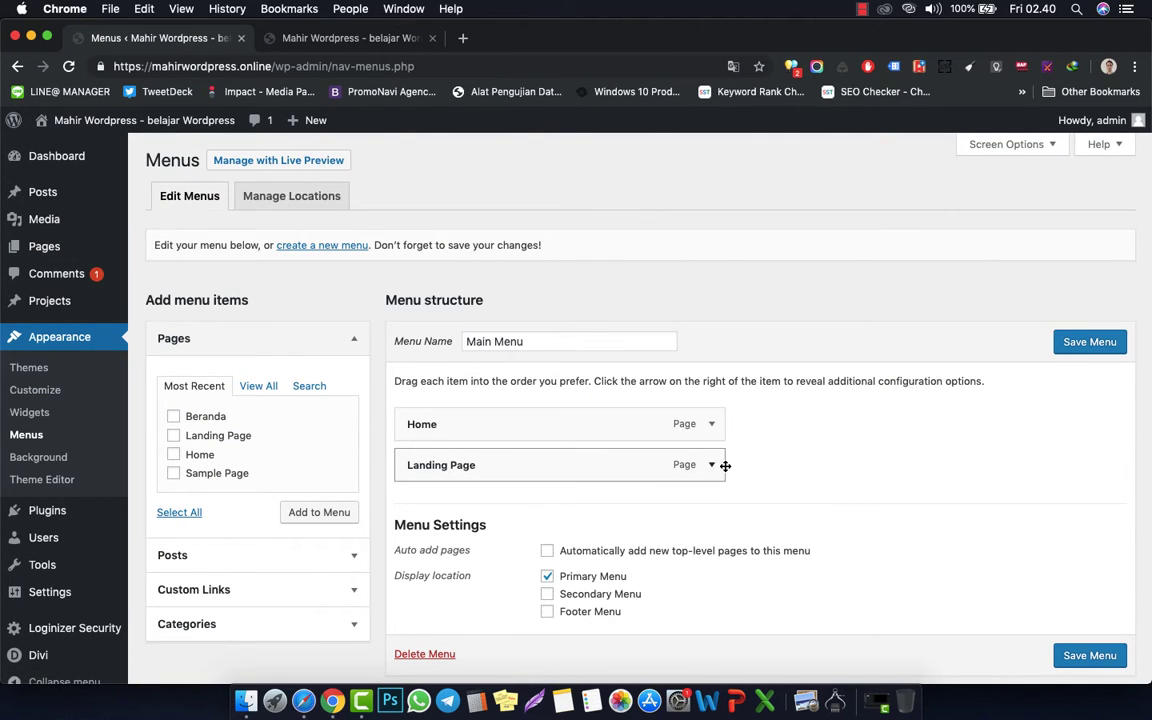
scroll(818, 452, down, 2)
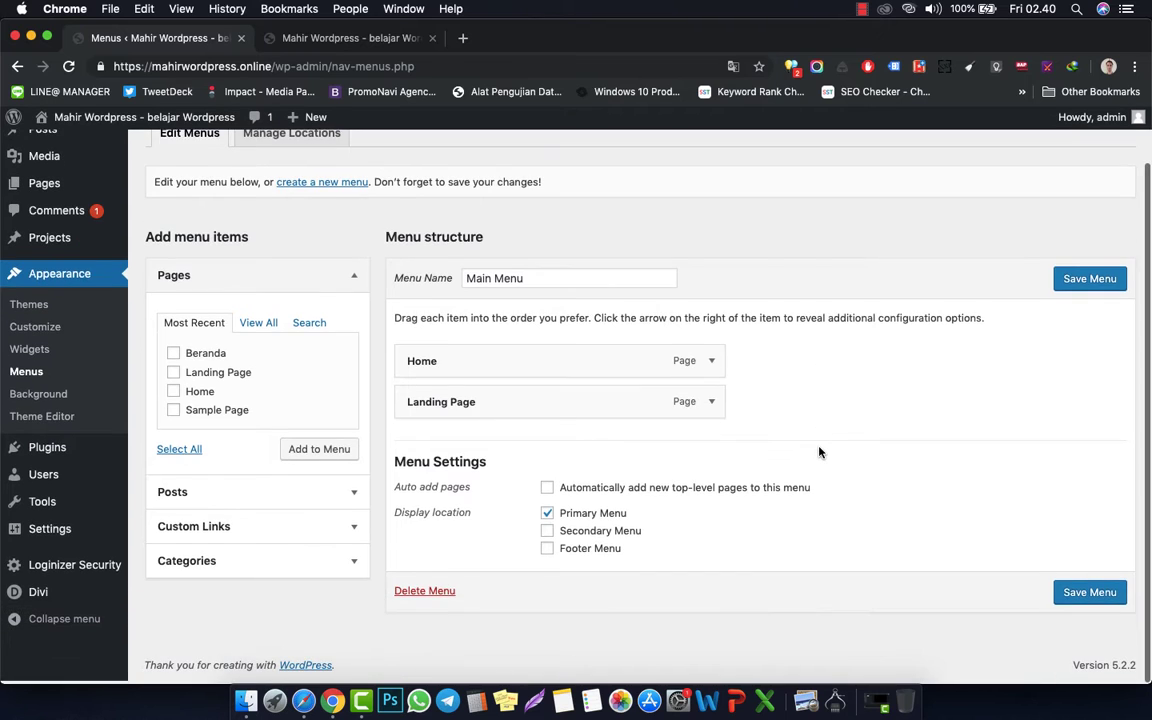
click(712, 443)
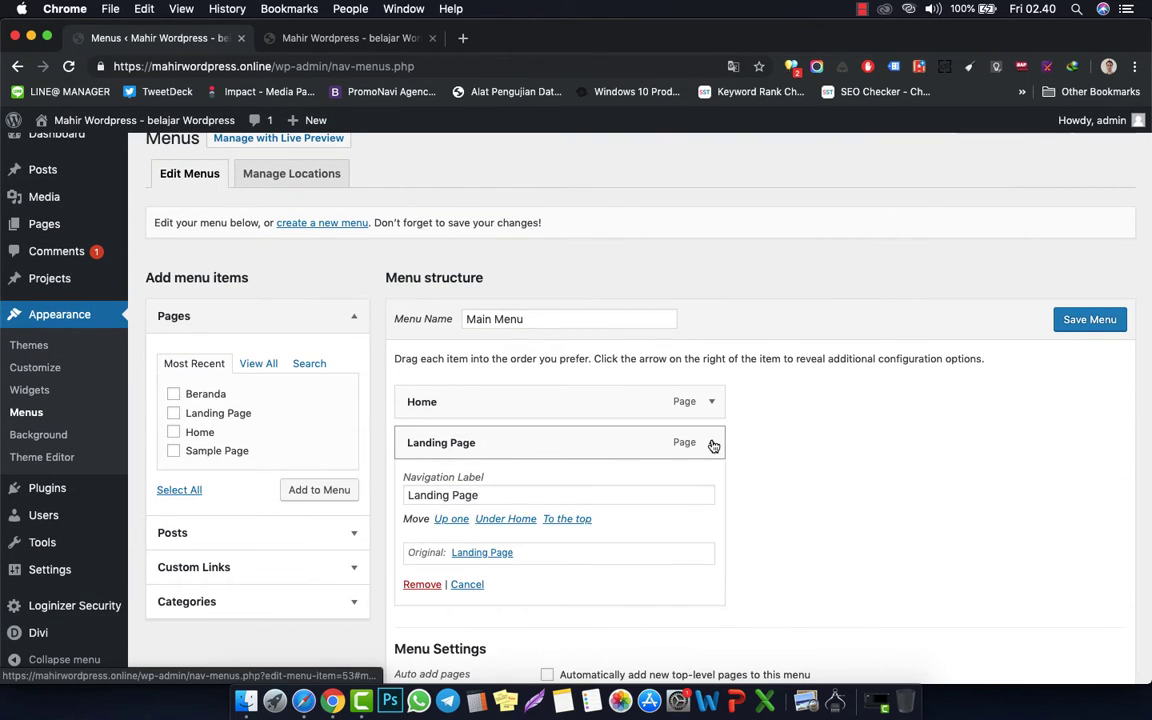
click(712, 443)
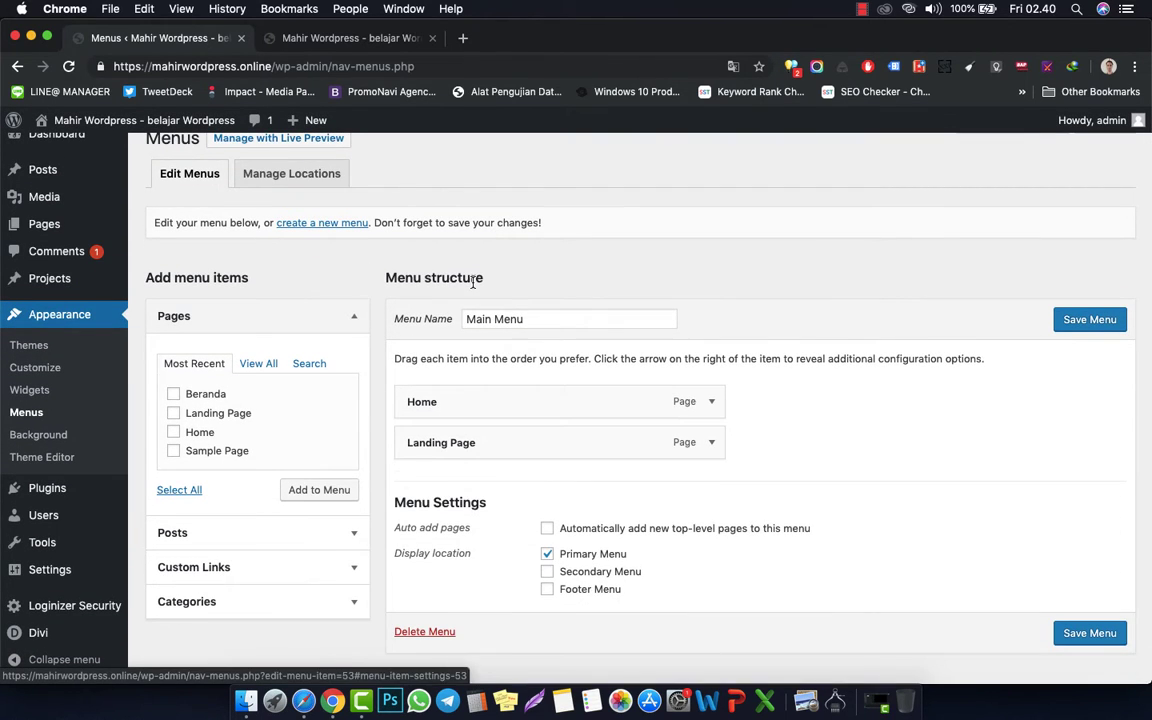
- Create a new menu named Rental Mobil, assign it to the Primary Menu location and save it
click(333, 226)
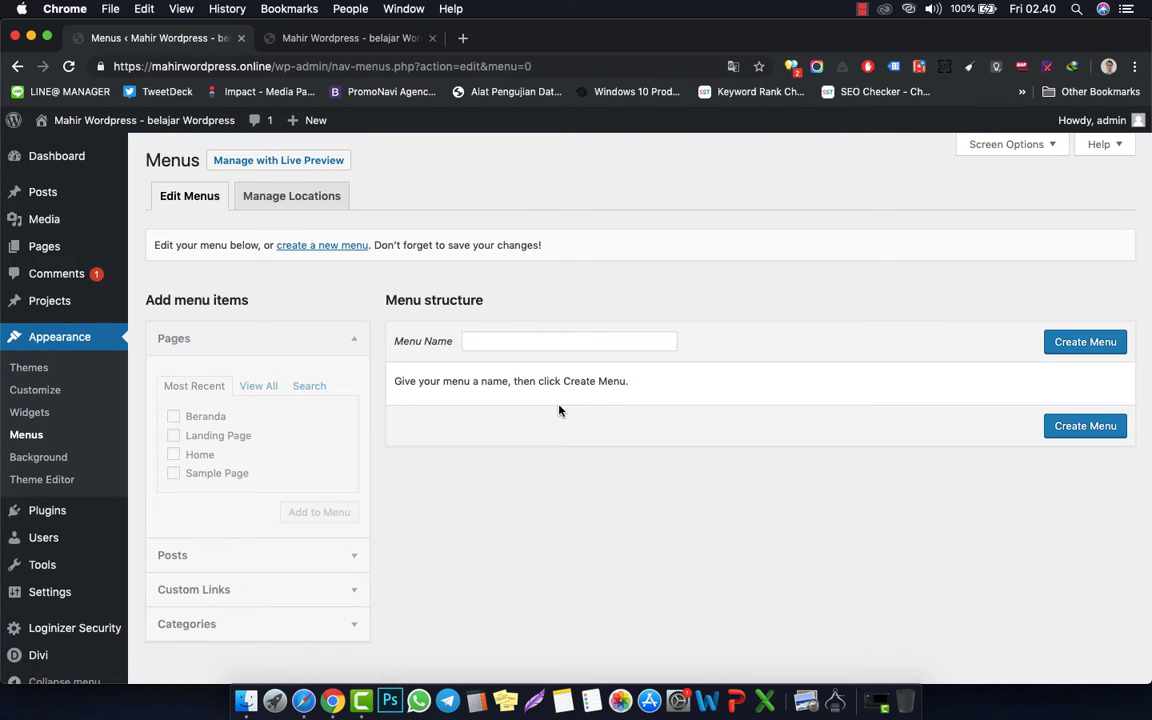
click(597, 337)
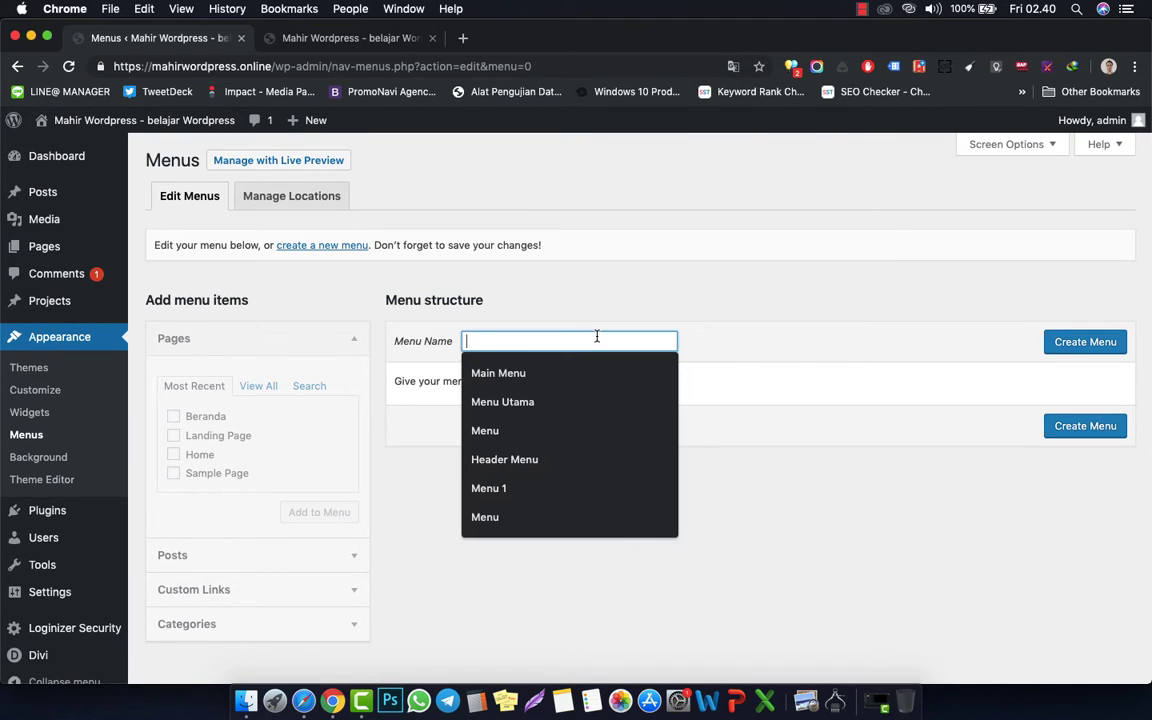
text(Rental Mobil)
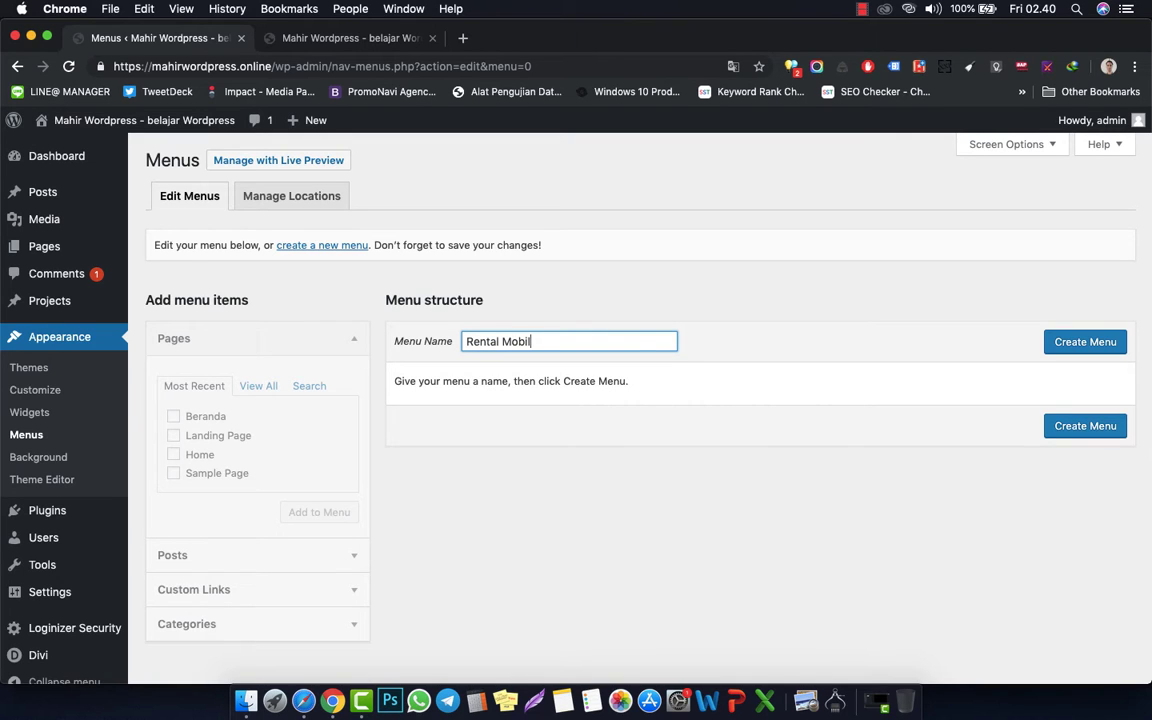
click(1072, 342)
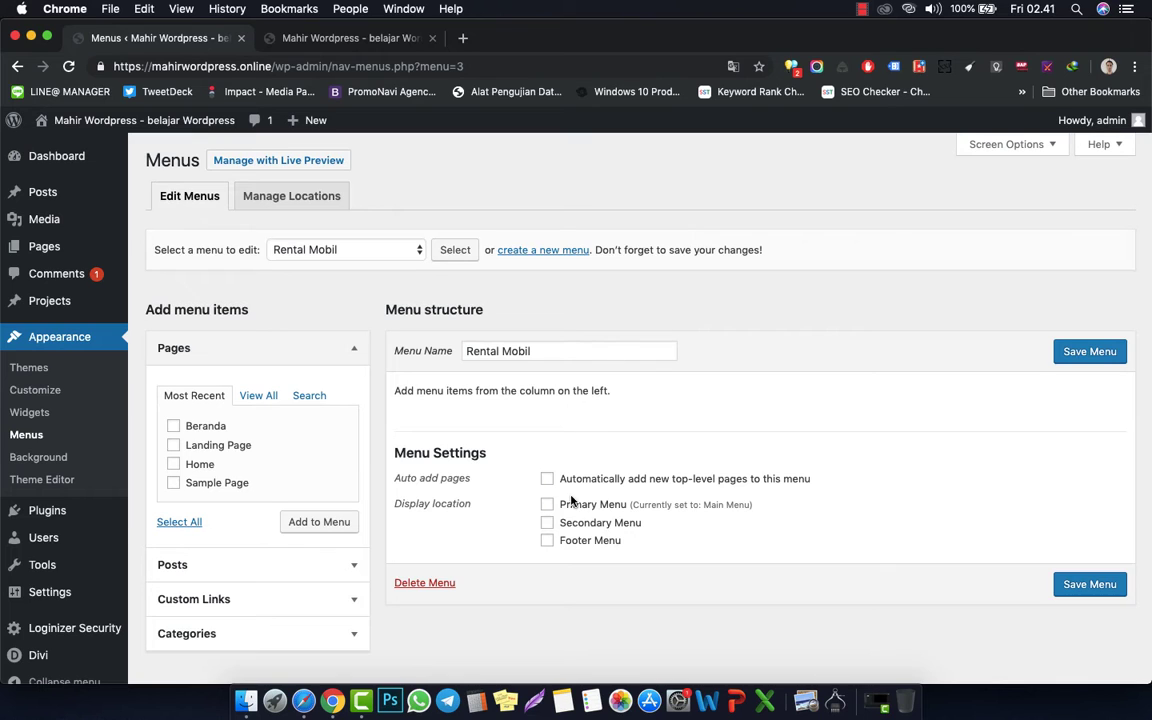
click(1090, 352)
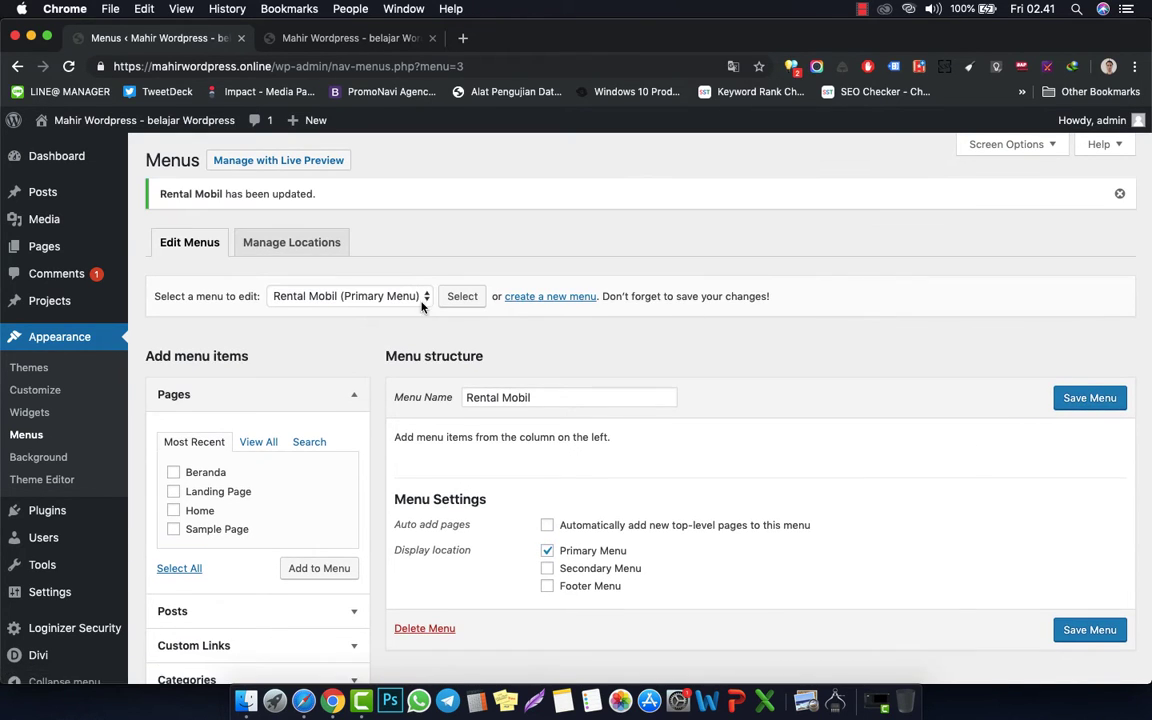
- Load Main Menu in the menu editor and look over its items and display location
click(421, 302)
click(412, 282)
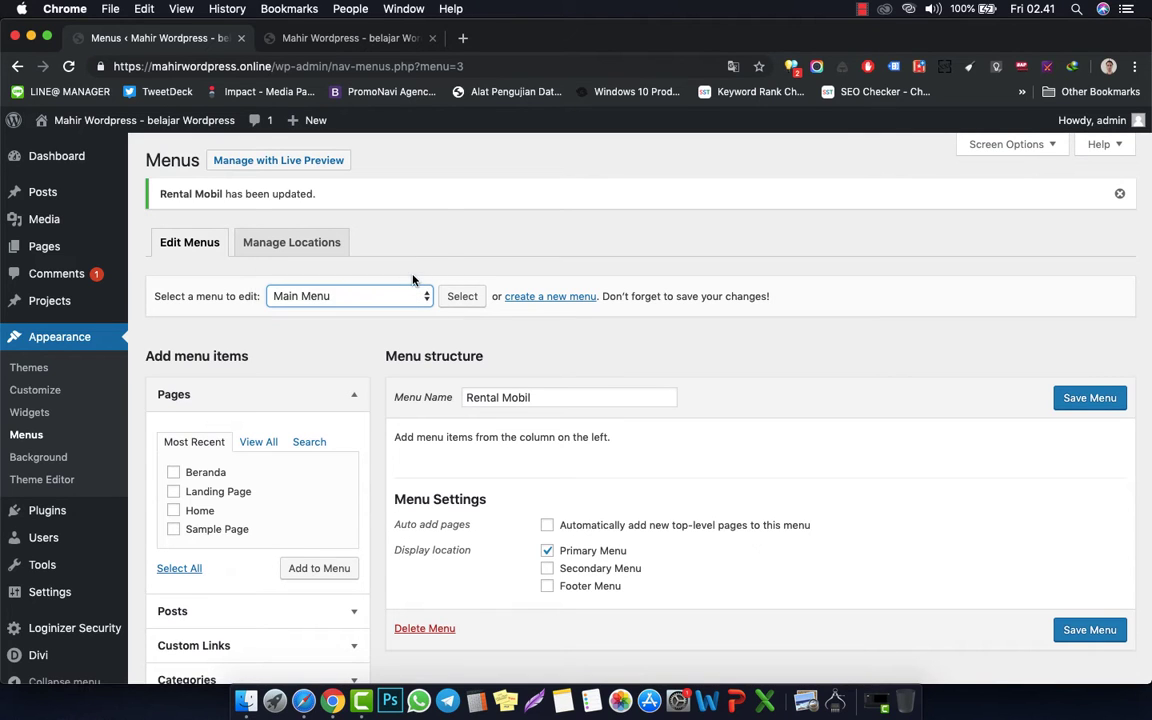
click(464, 306)
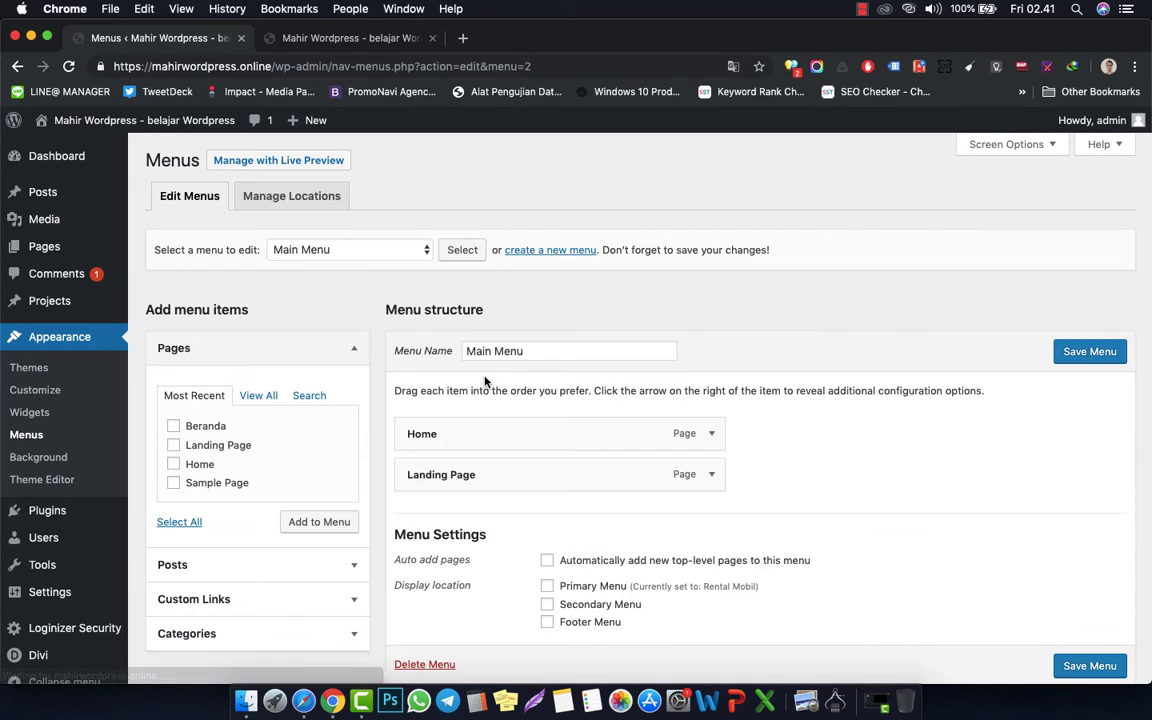
scroll(486, 380, down, 3)
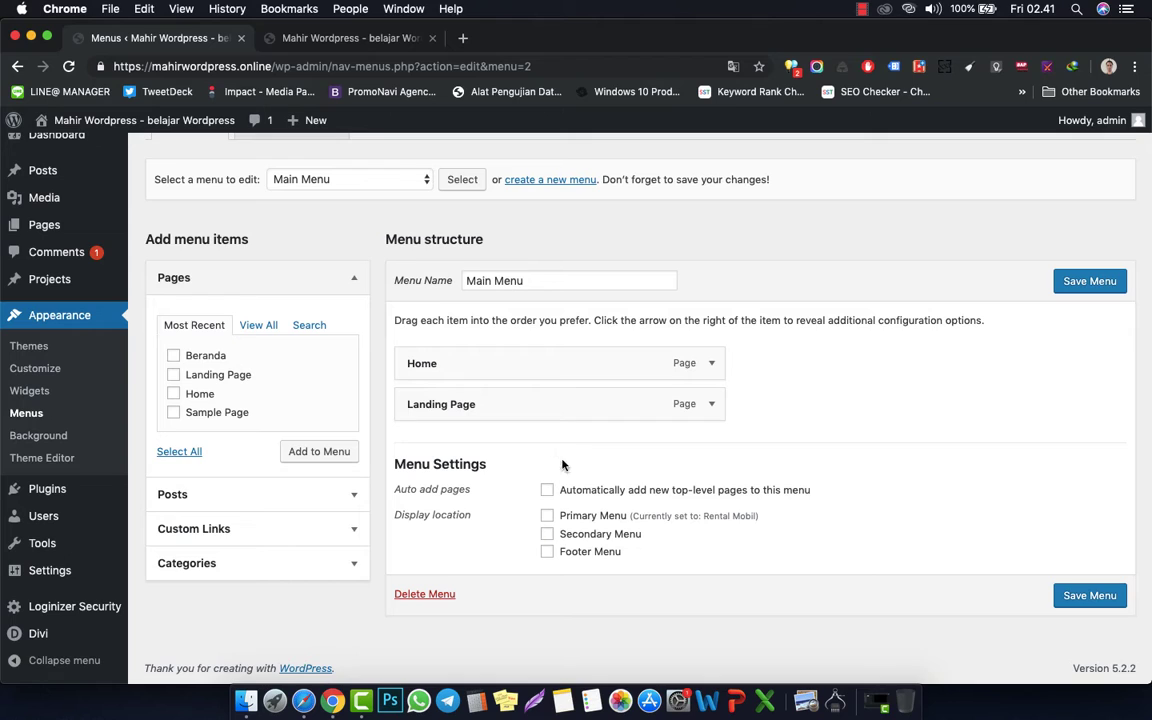
- Reload the live site's homepage to check its header navigation, and return to the menu editor
click(323, 40)
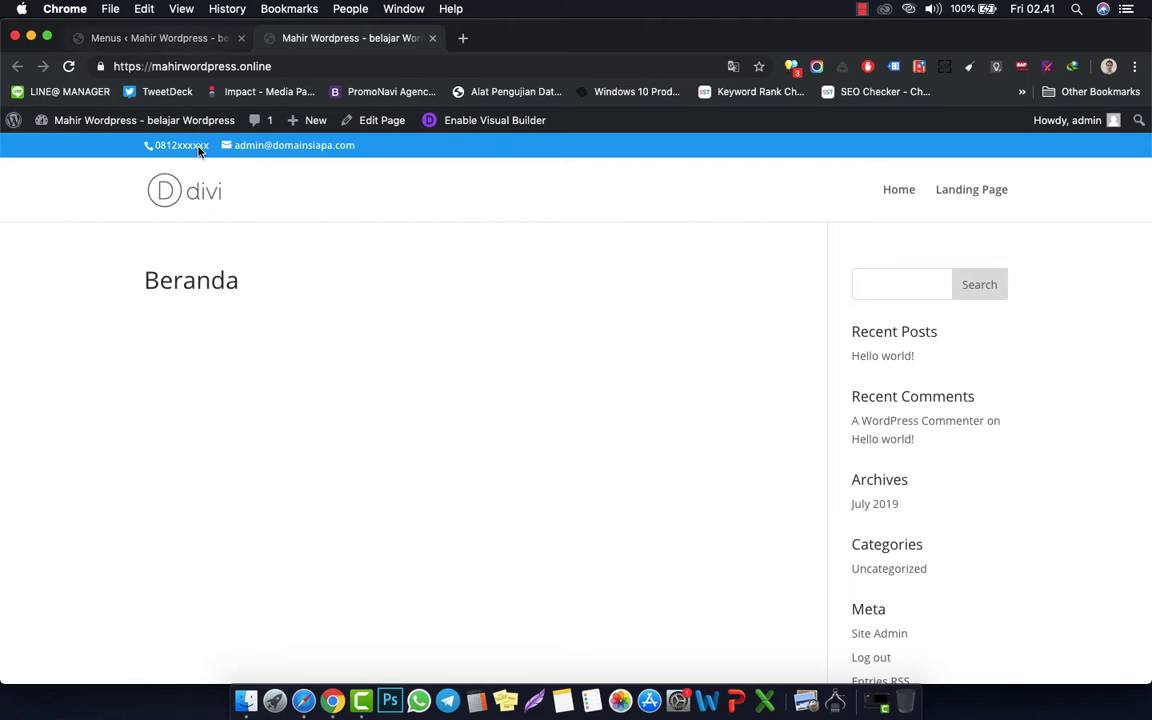
click(204, 182)
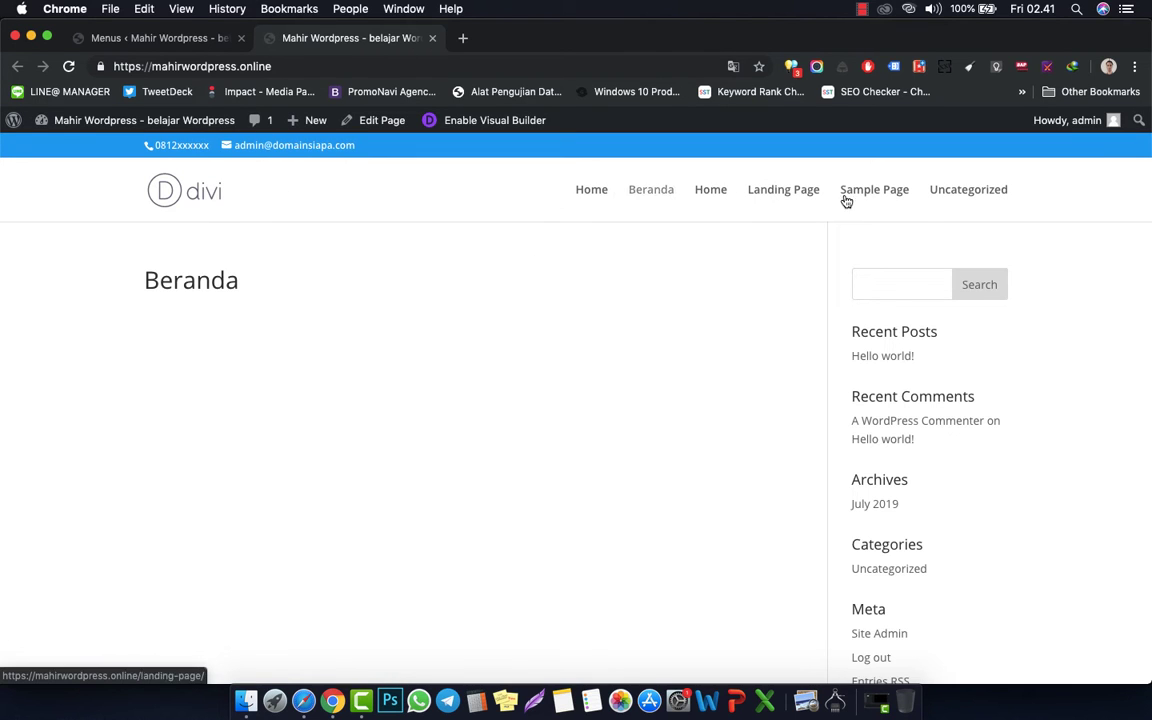
click(158, 40)
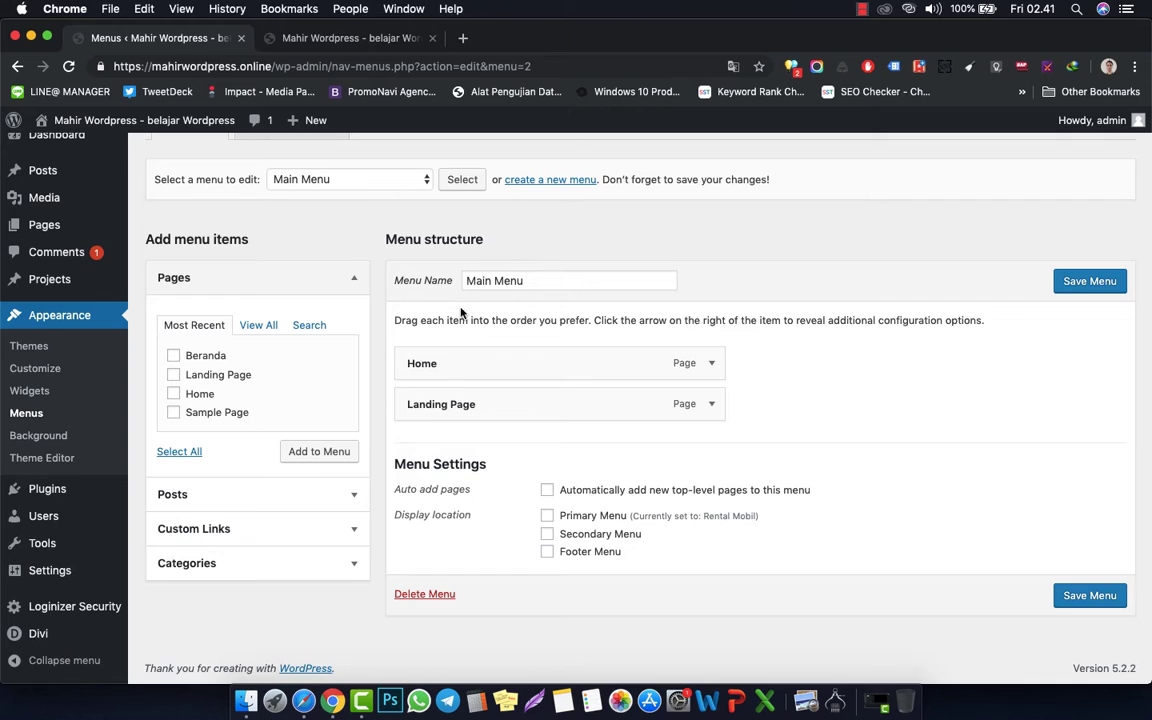
- Load the Rental Mobil menu for editing, add the Beranda page to it and save the menu
click(403, 182)
click(404, 194)
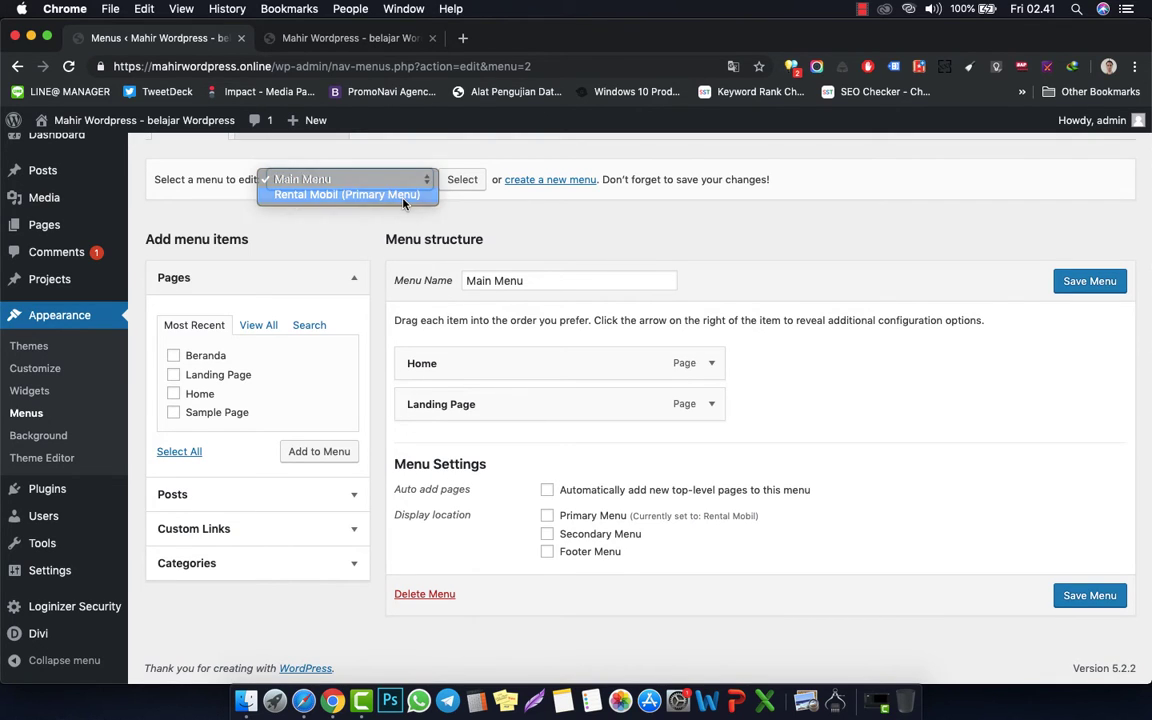
click(458, 181)
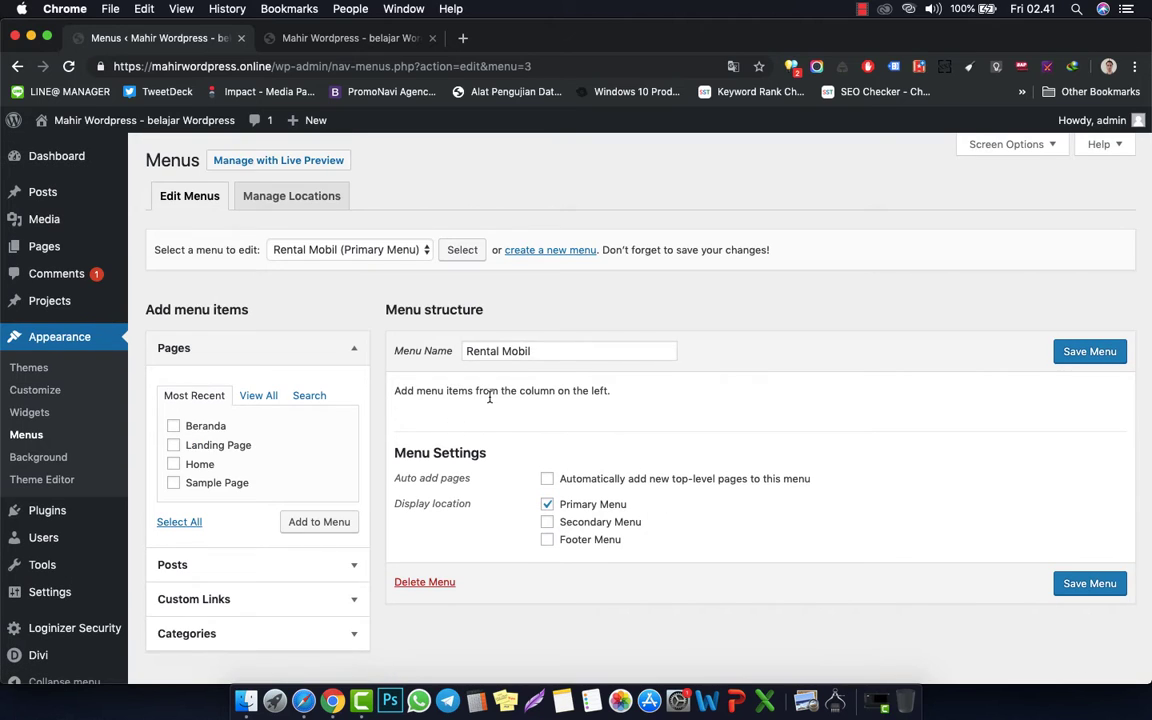
click(381, 37)
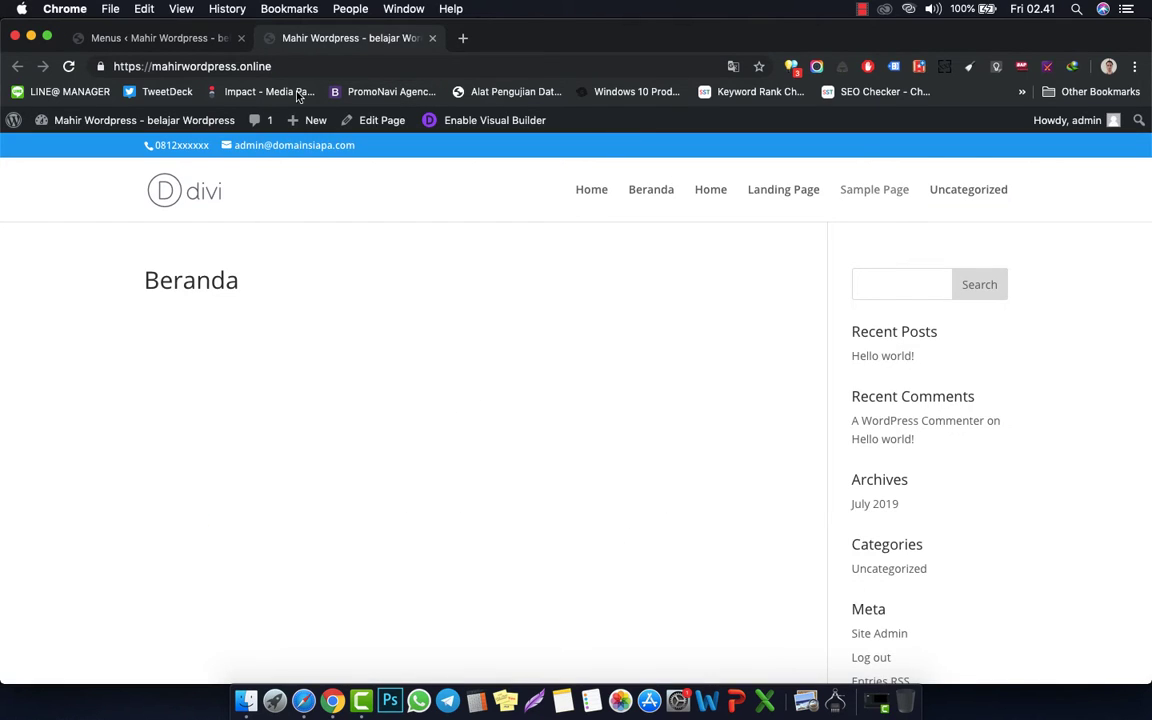
click(160, 38)
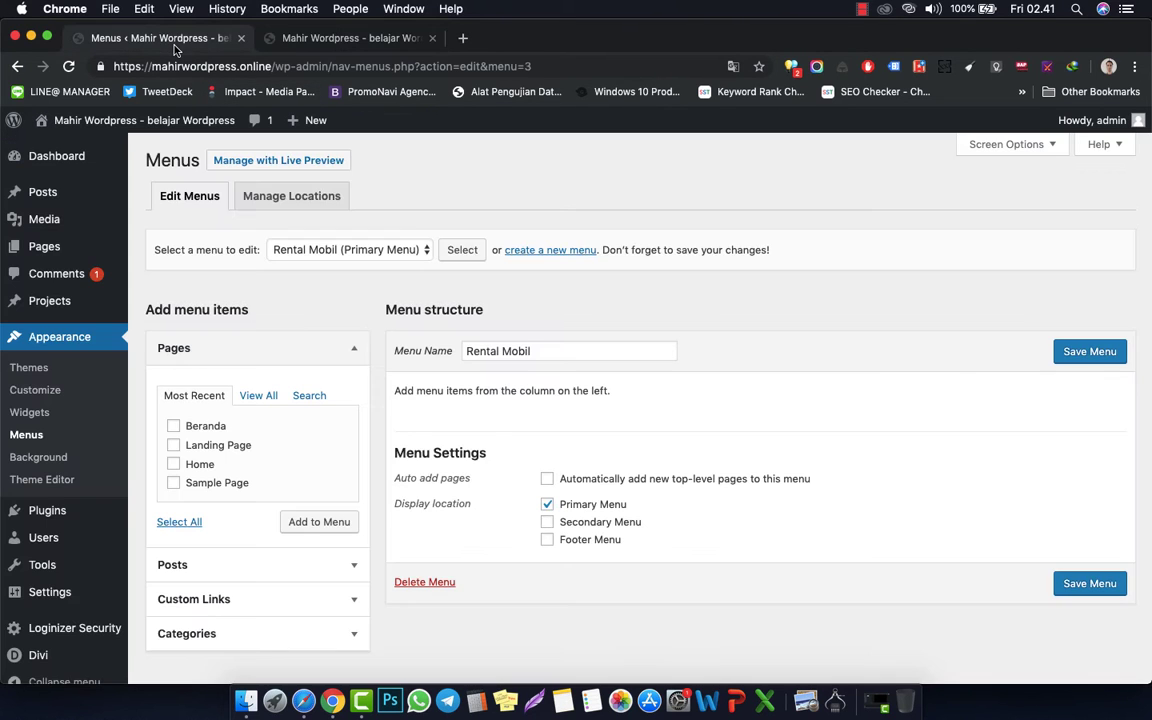
click(322, 522)
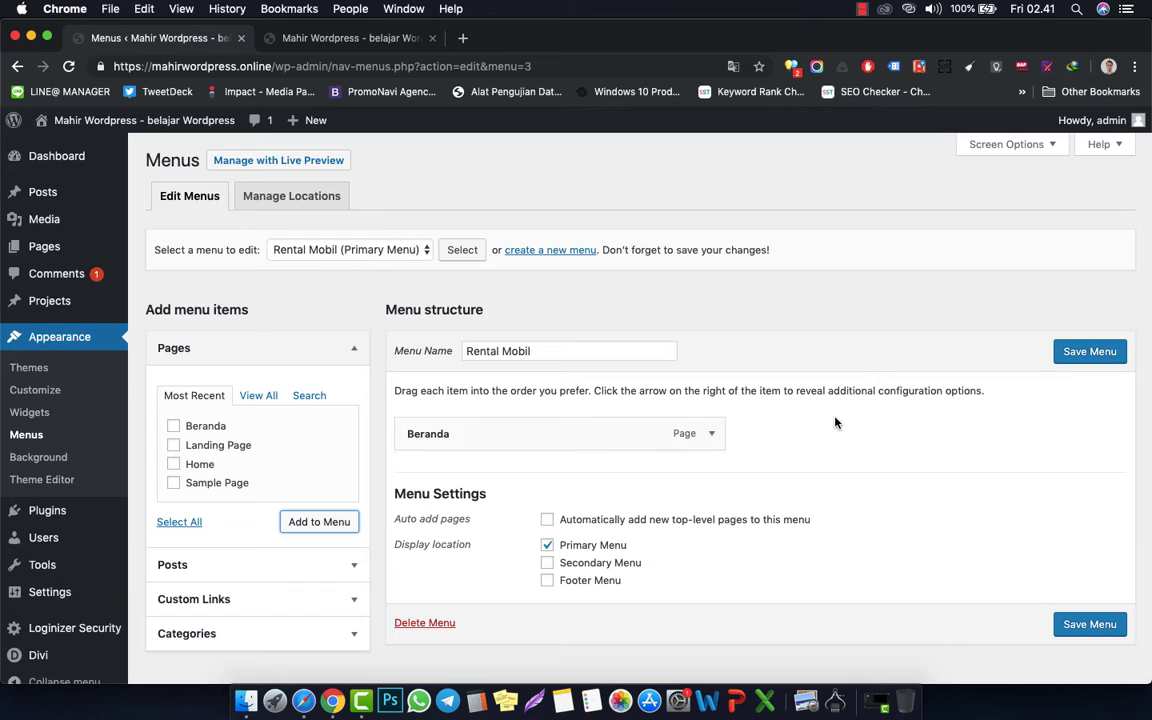
click(1092, 351)
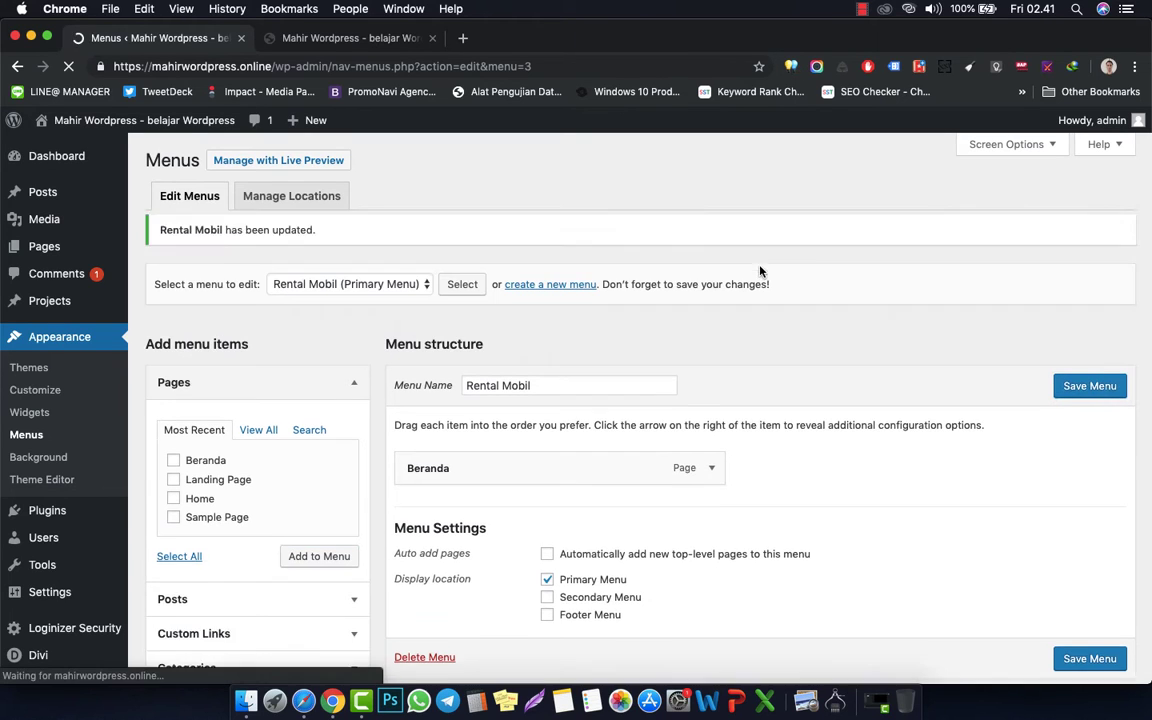
- Reload the live homepage to check its navigation, and enable the Visual Builder for the page
click(368, 38)
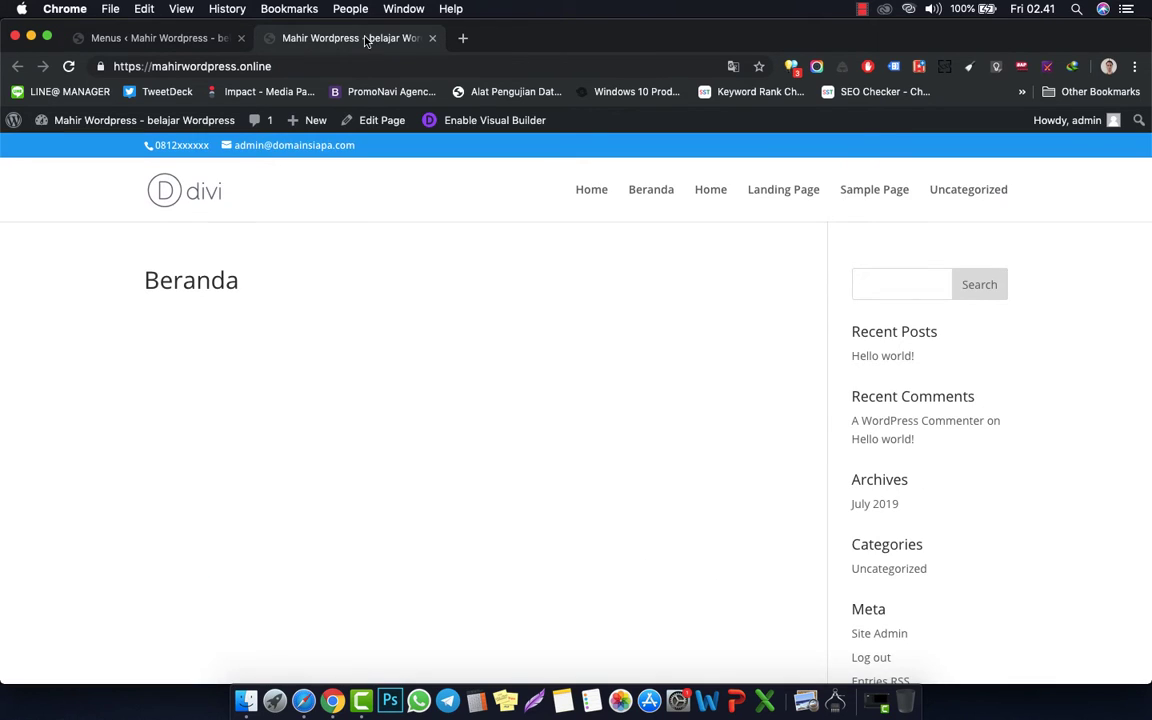
click(199, 197)
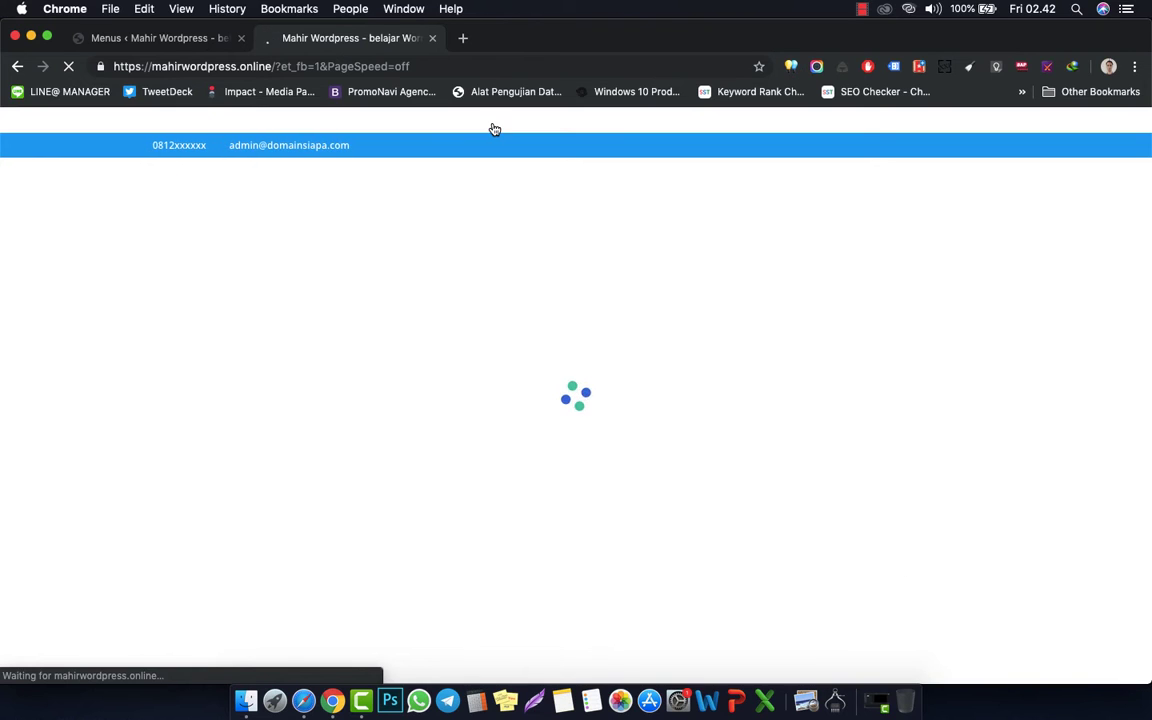
- Look at the Edit With Divi option for Beranda in the admin pages list, and return to the Visual Builder tab
click(160, 40)
mouse_move(60, 246)
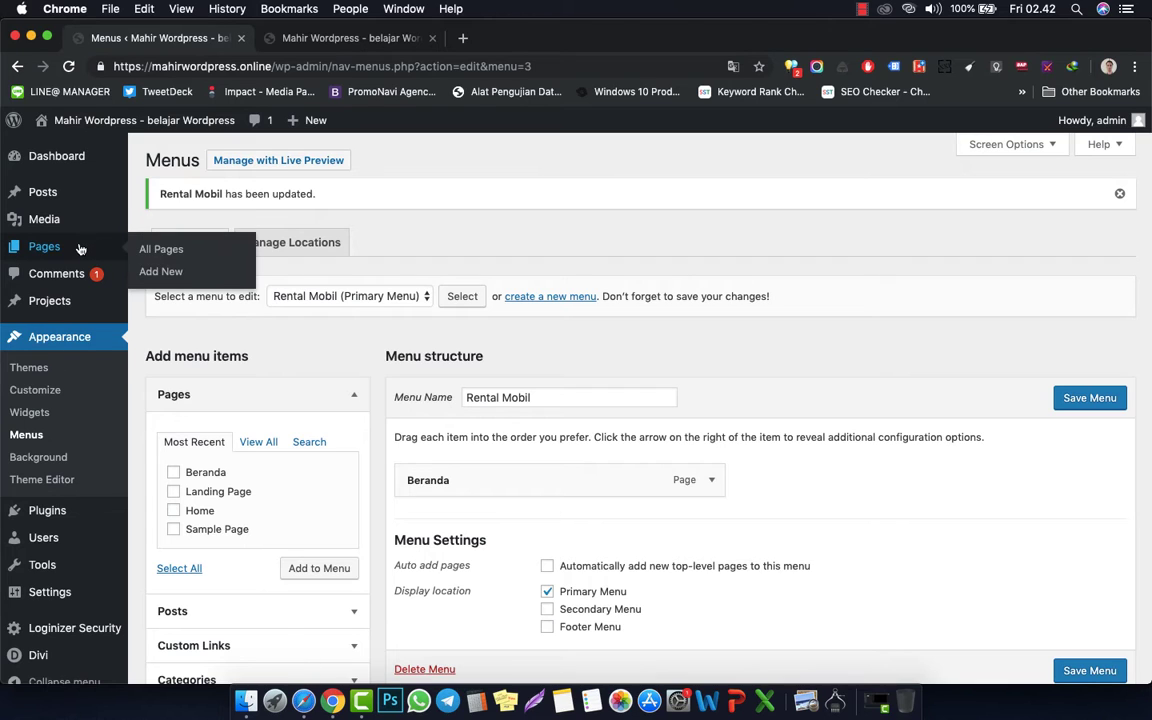
click(152, 258)
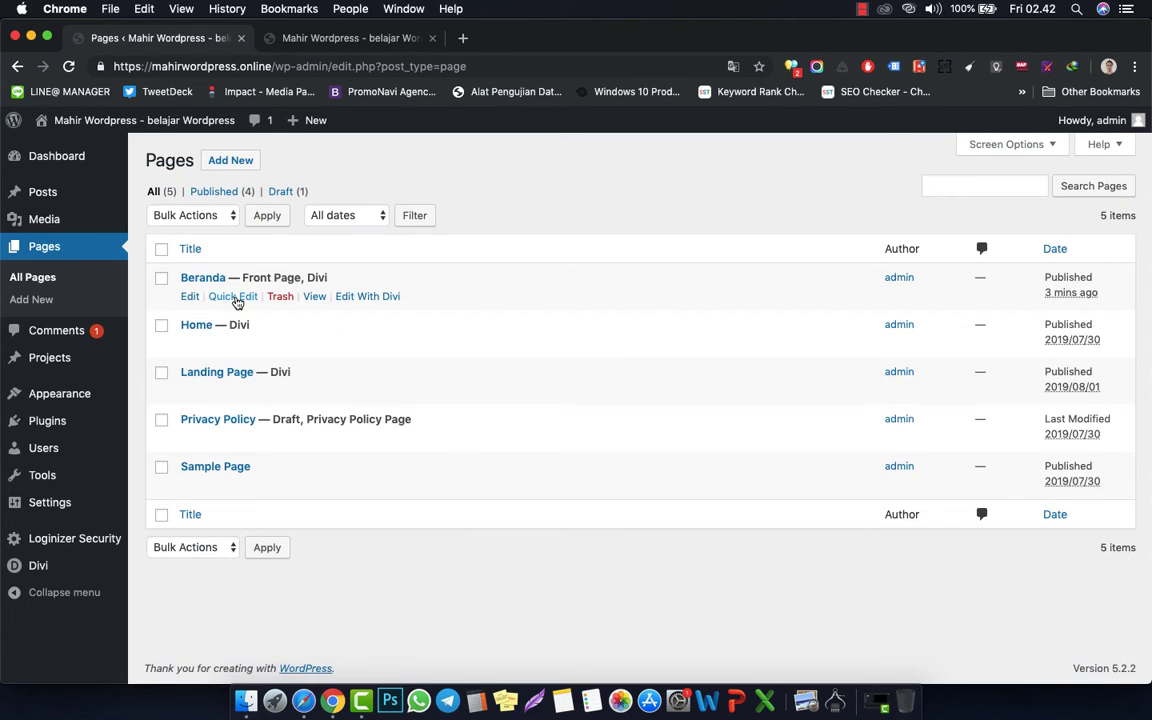
click(368, 297)
click(337, 38)
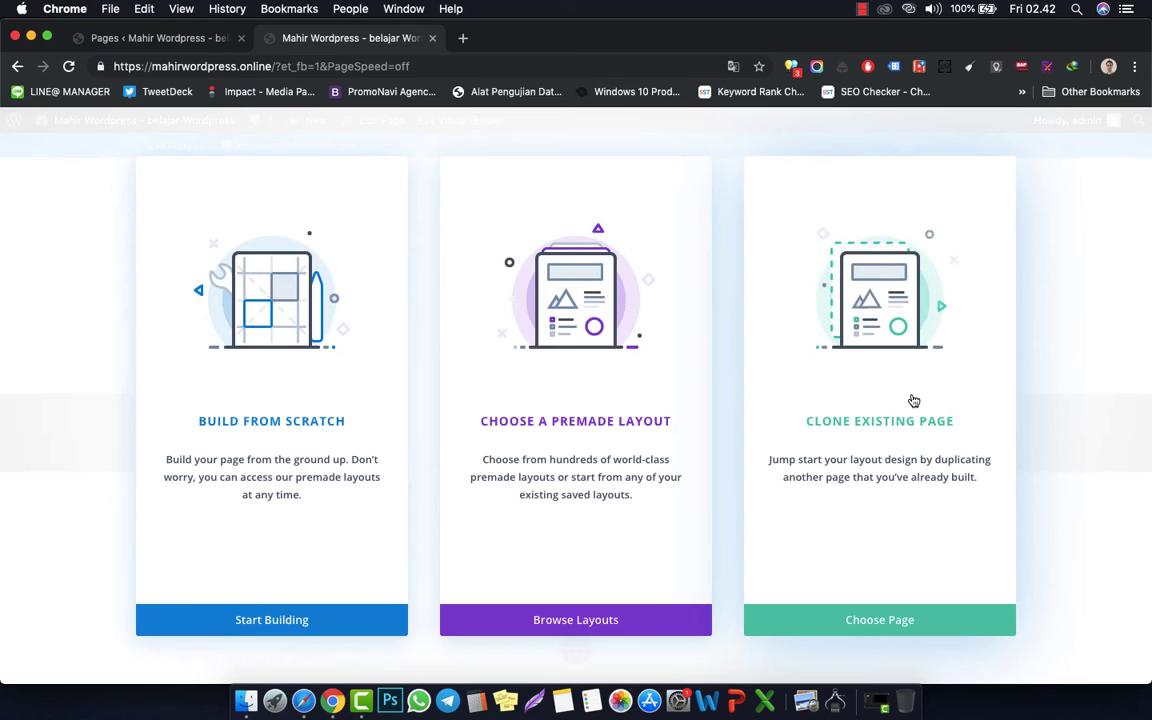
- Browse the premade layout packs for the page and open the details of the Car Rental pack
click(610, 421)
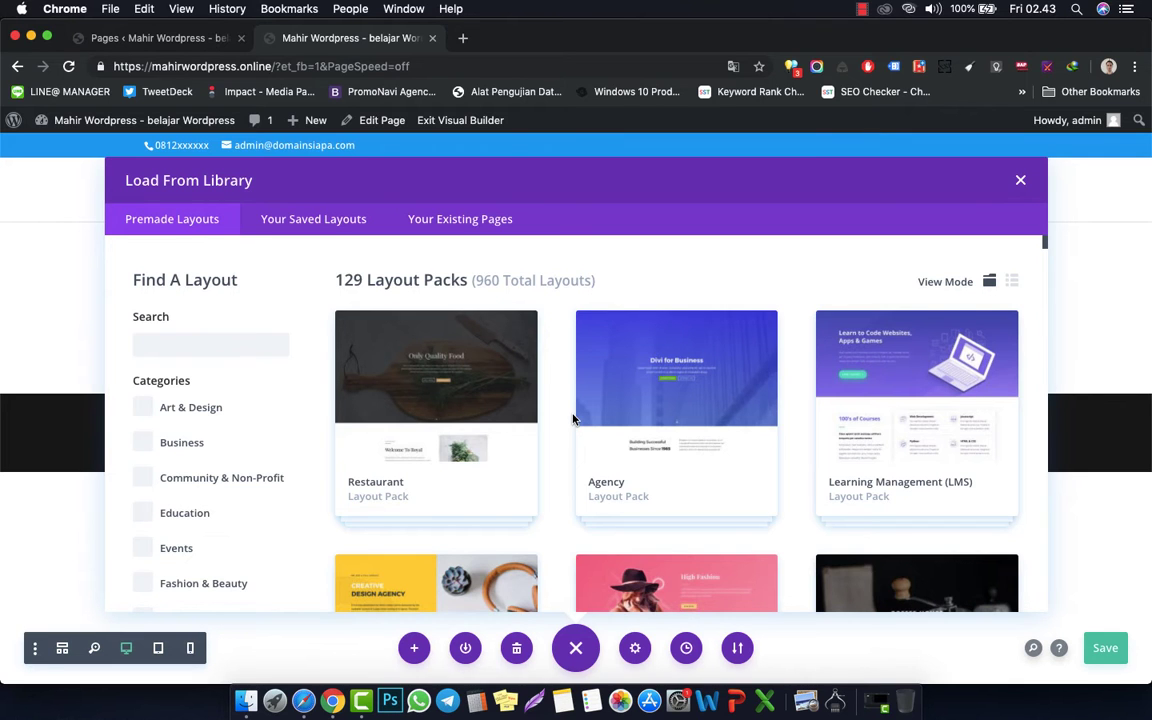
scroll(573, 419, down, 8)
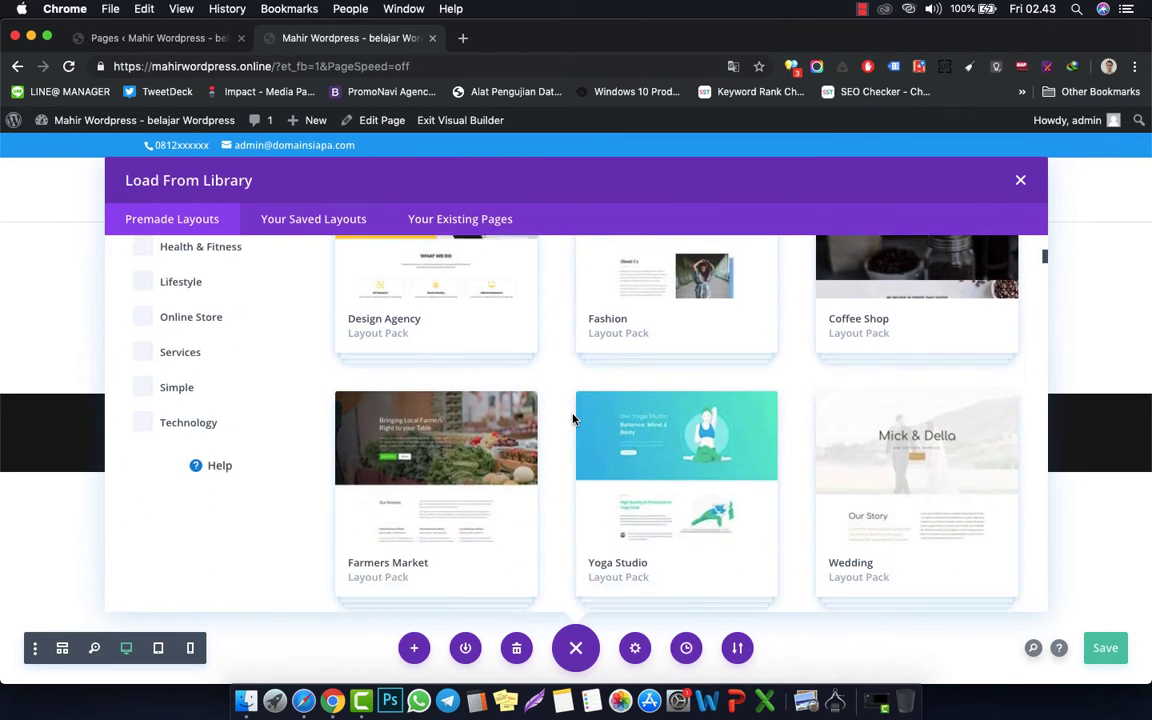
scroll(573, 419, down, 7)
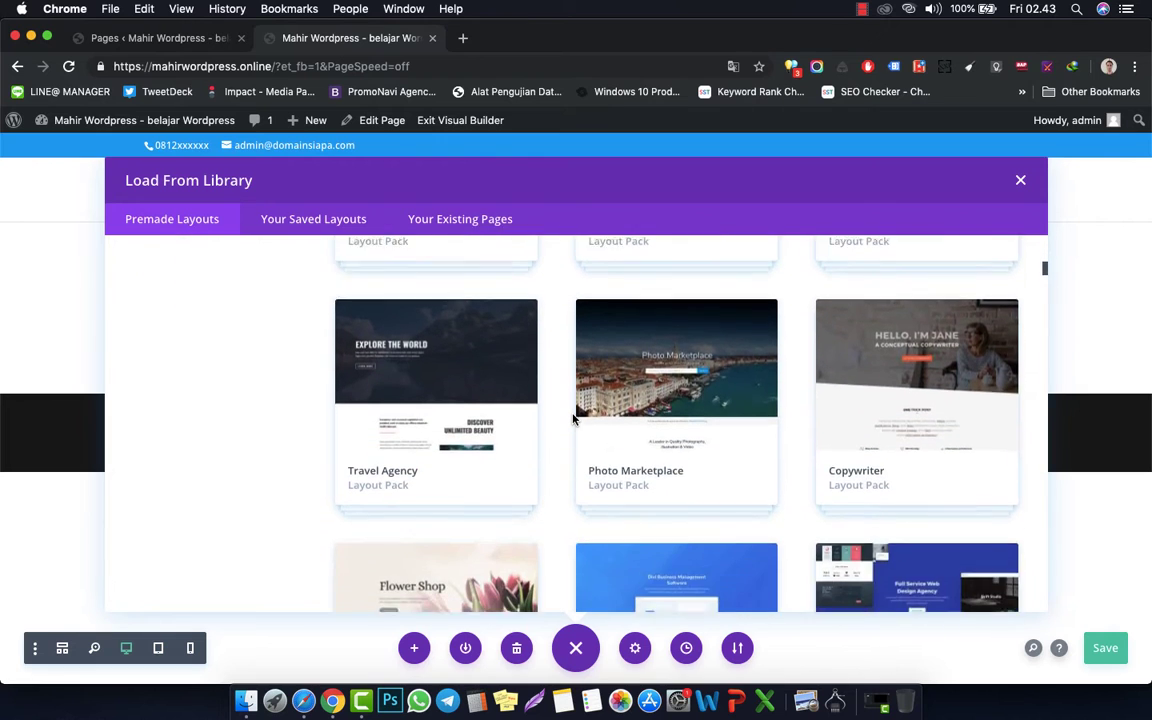
scroll(573, 419, down, 14)
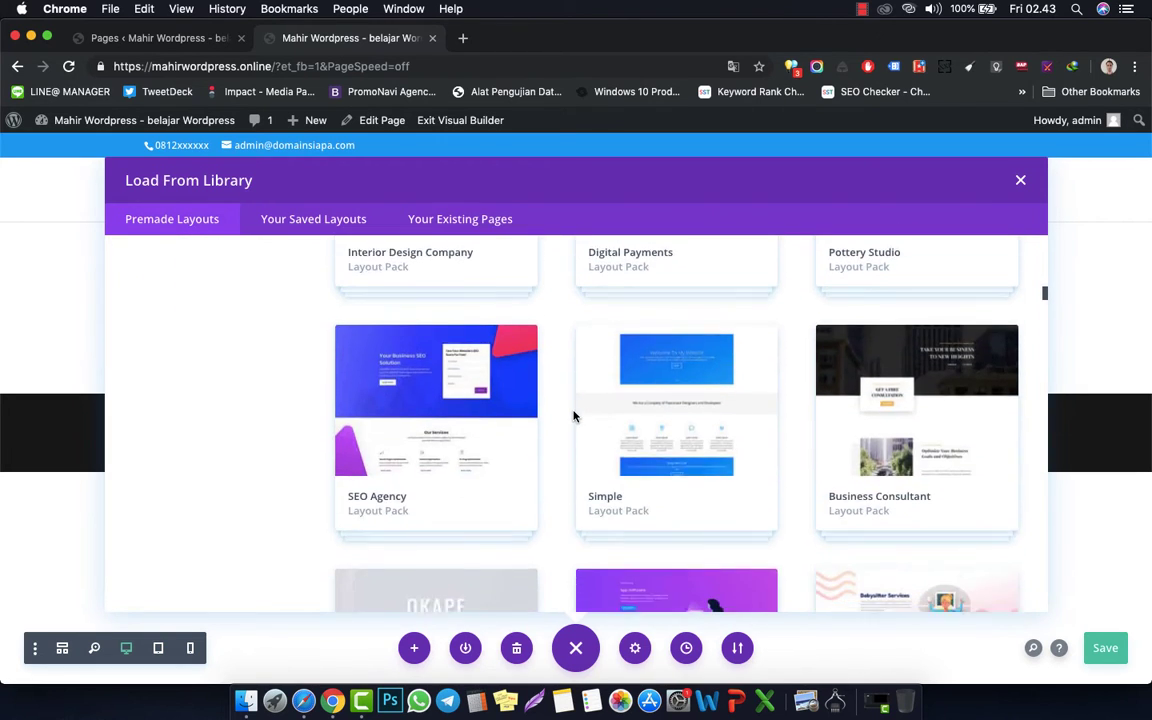
scroll(573, 416, down, 10)
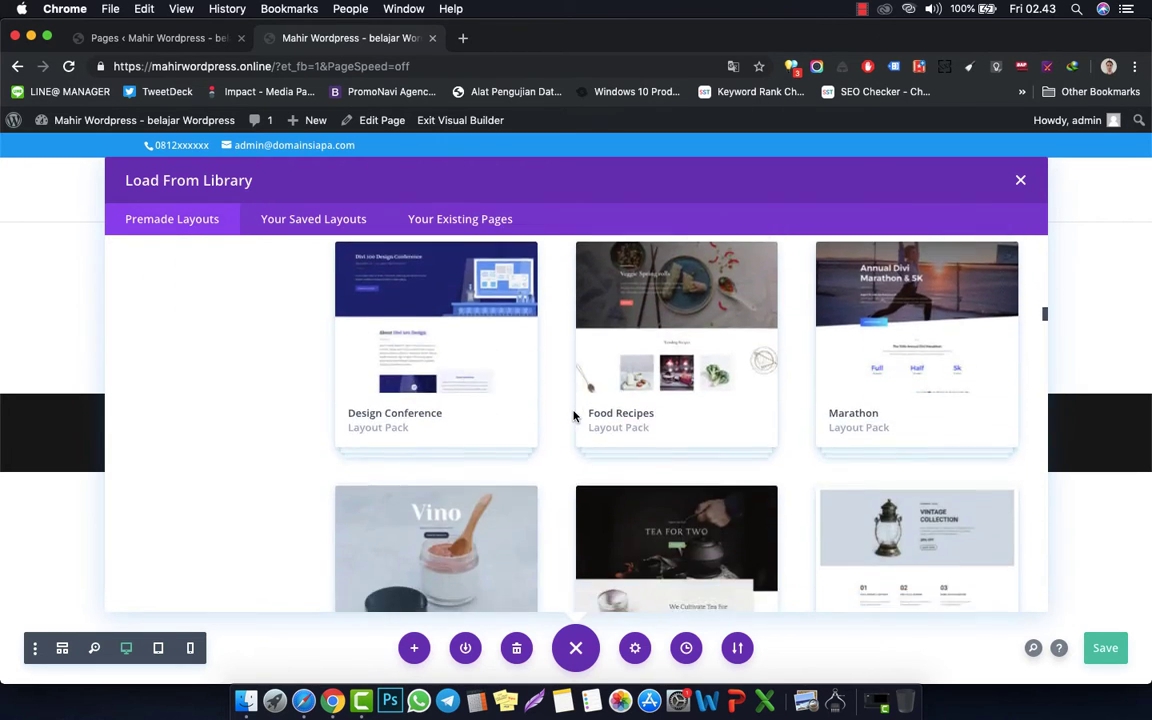
scroll(573, 416, down, 13)
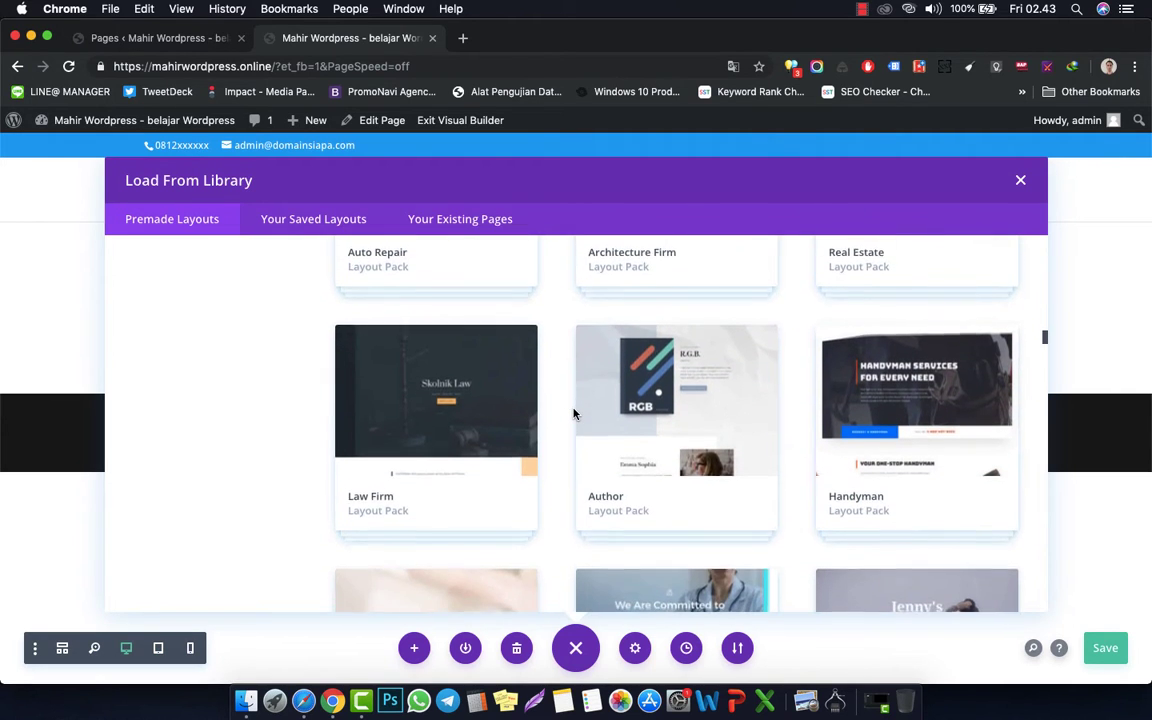
scroll(573, 413, down, 12)
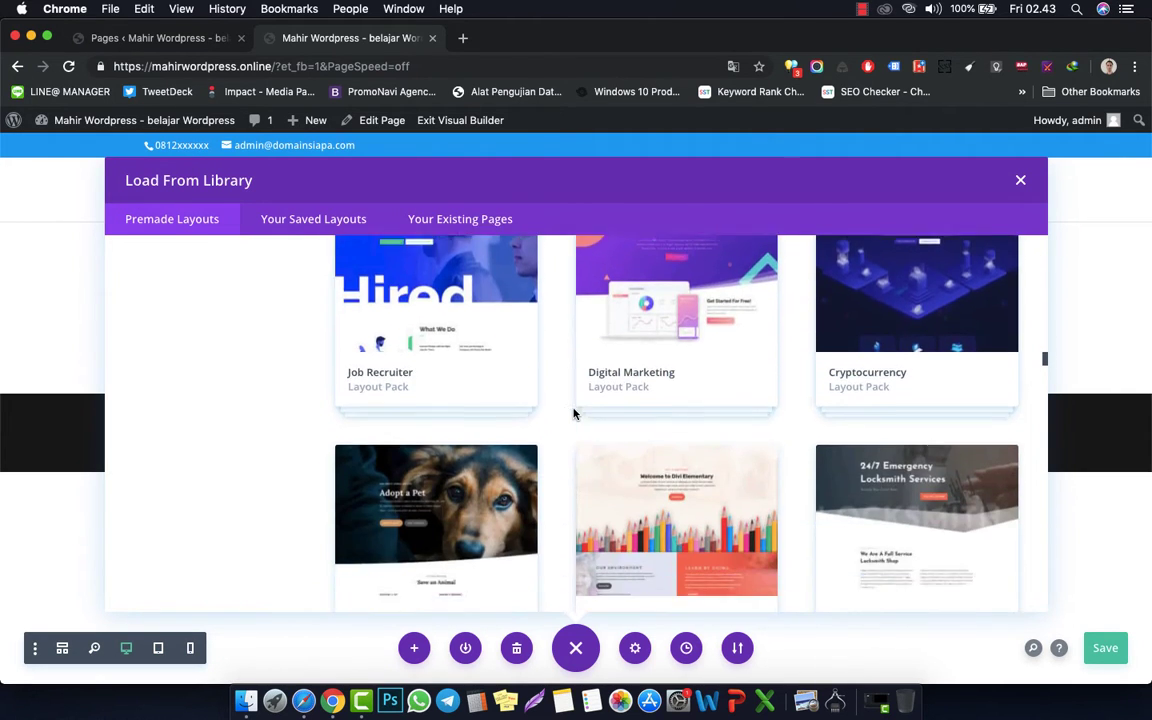
scroll(573, 413, down, 6)
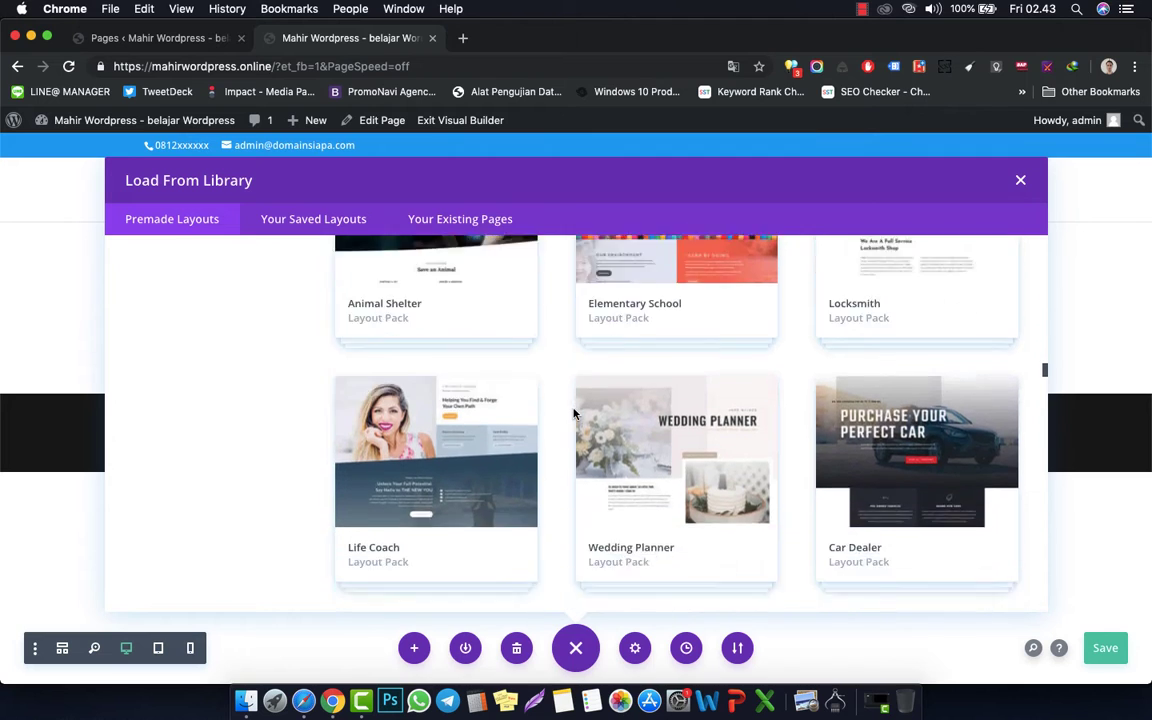
scroll(573, 413, down, 5)
scroll(573, 411, up, 2)
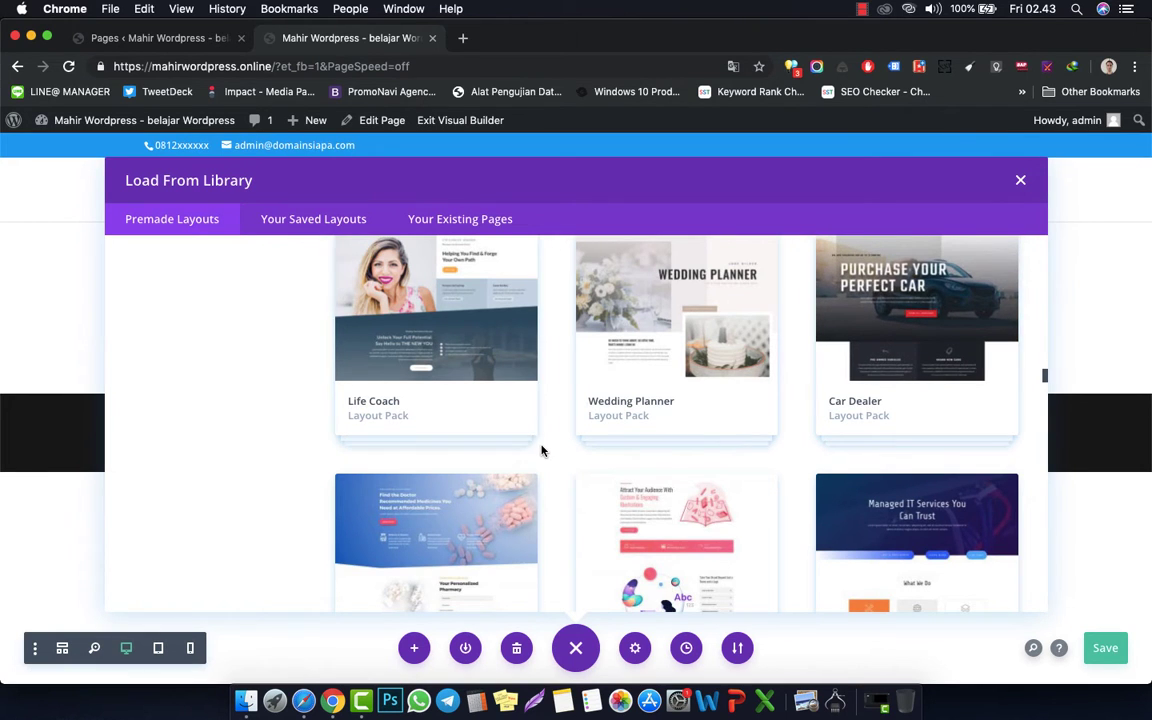
scroll(540, 450, down, 5)
scroll(540, 450, down, 3)
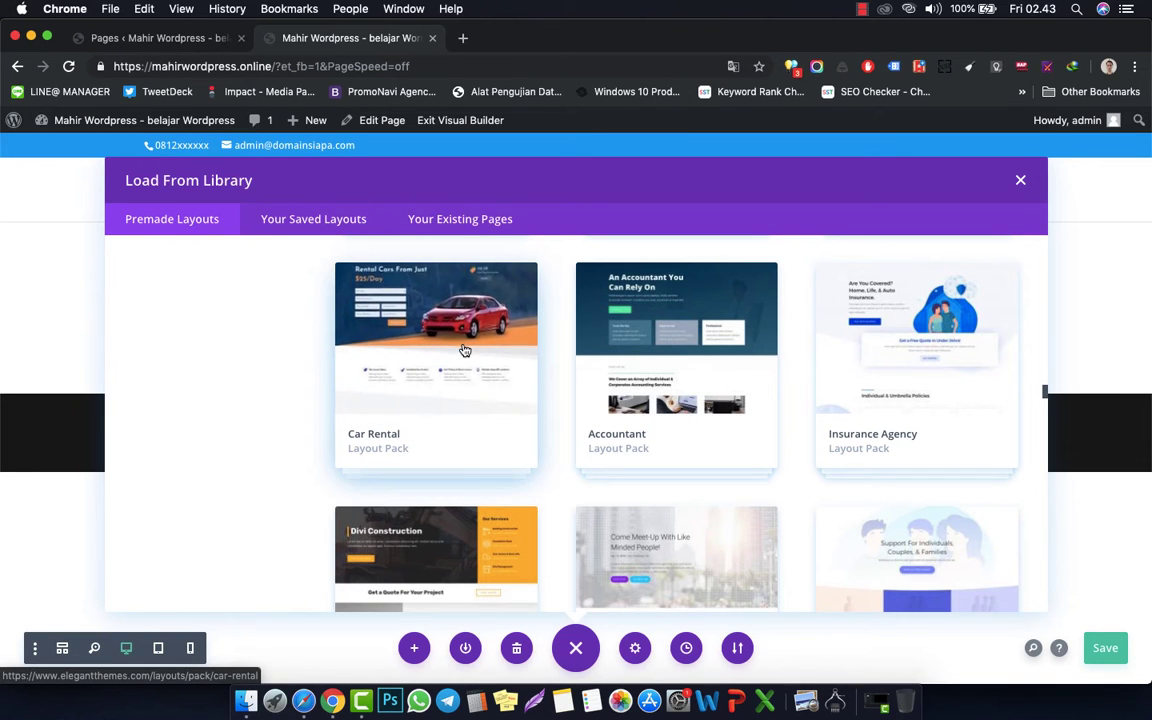
scroll(553, 411, down, 10)
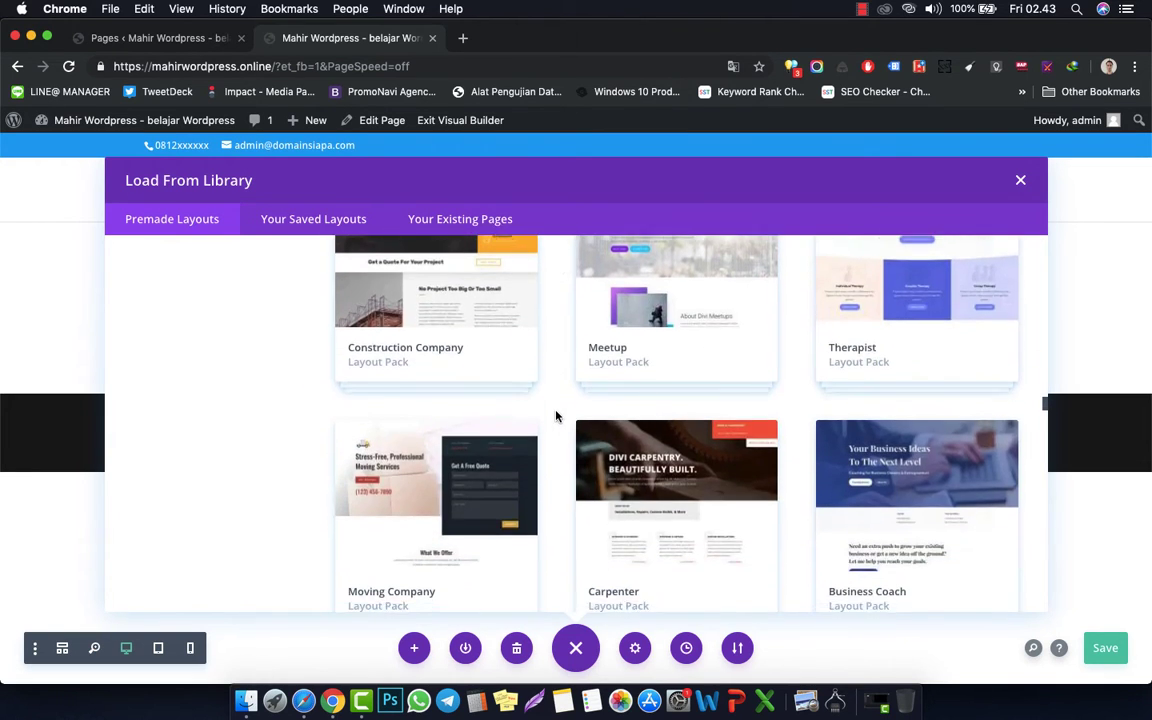
scroll(557, 416, down, 2)
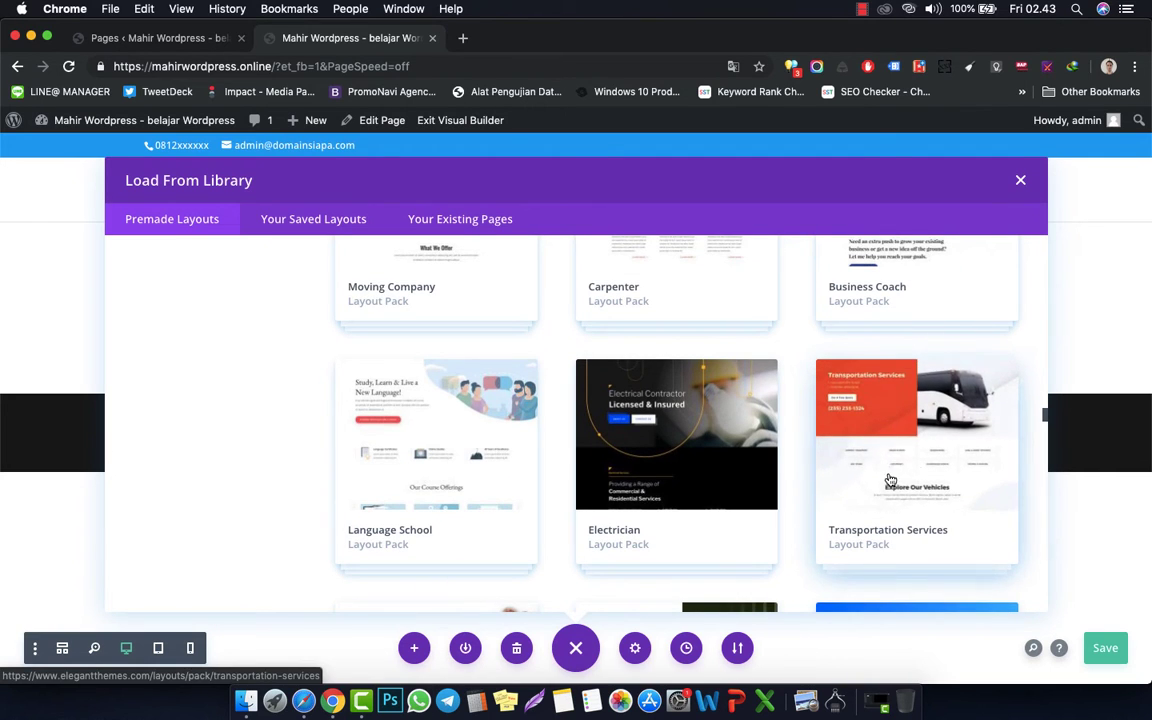
scroll(766, 514, down, 12)
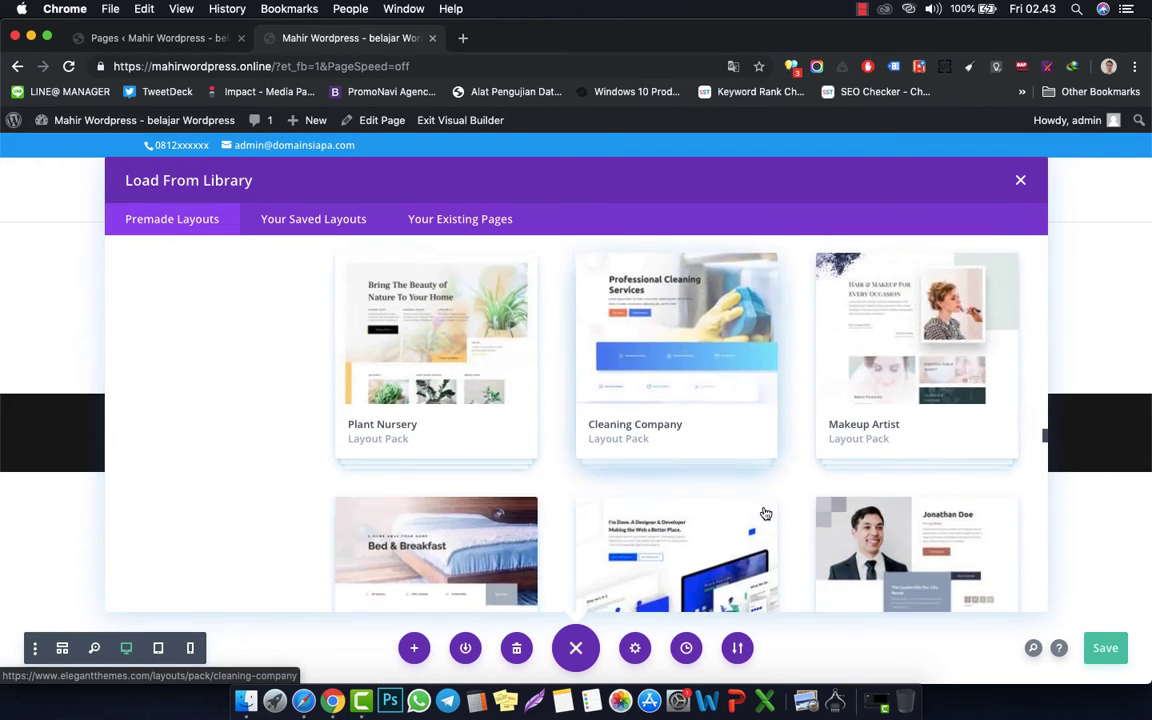
scroll(766, 514, down, 8)
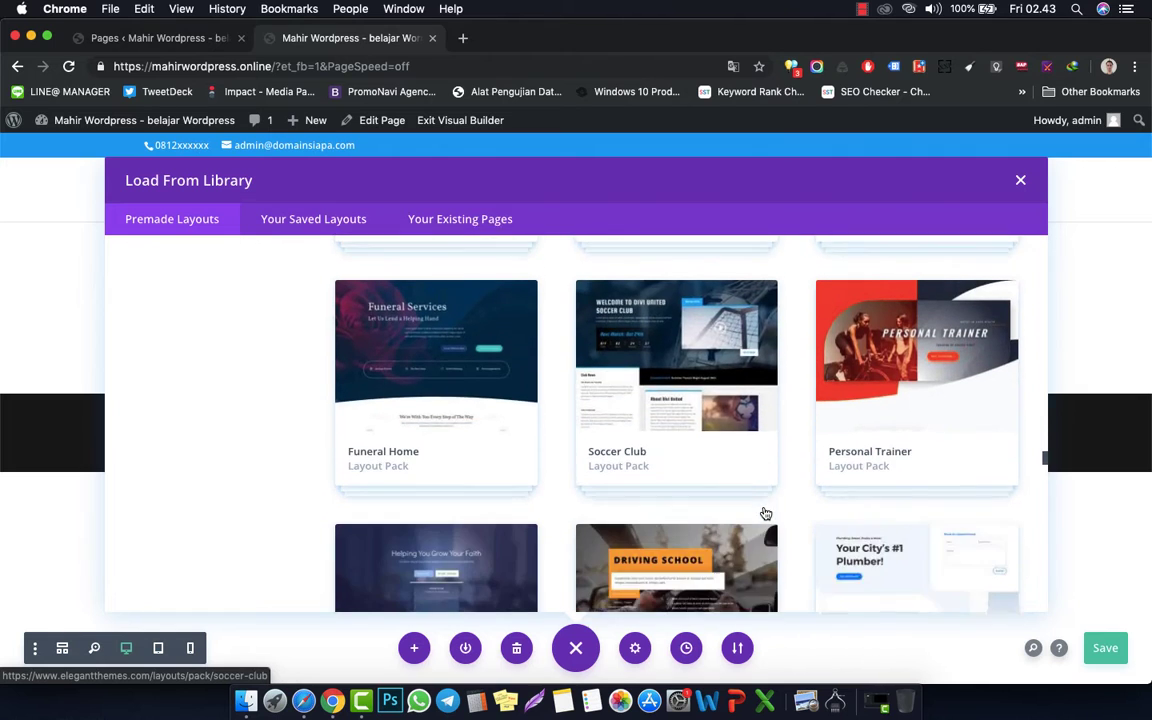
scroll(766, 514, down, 8)
scroll(766, 514, up, 16)
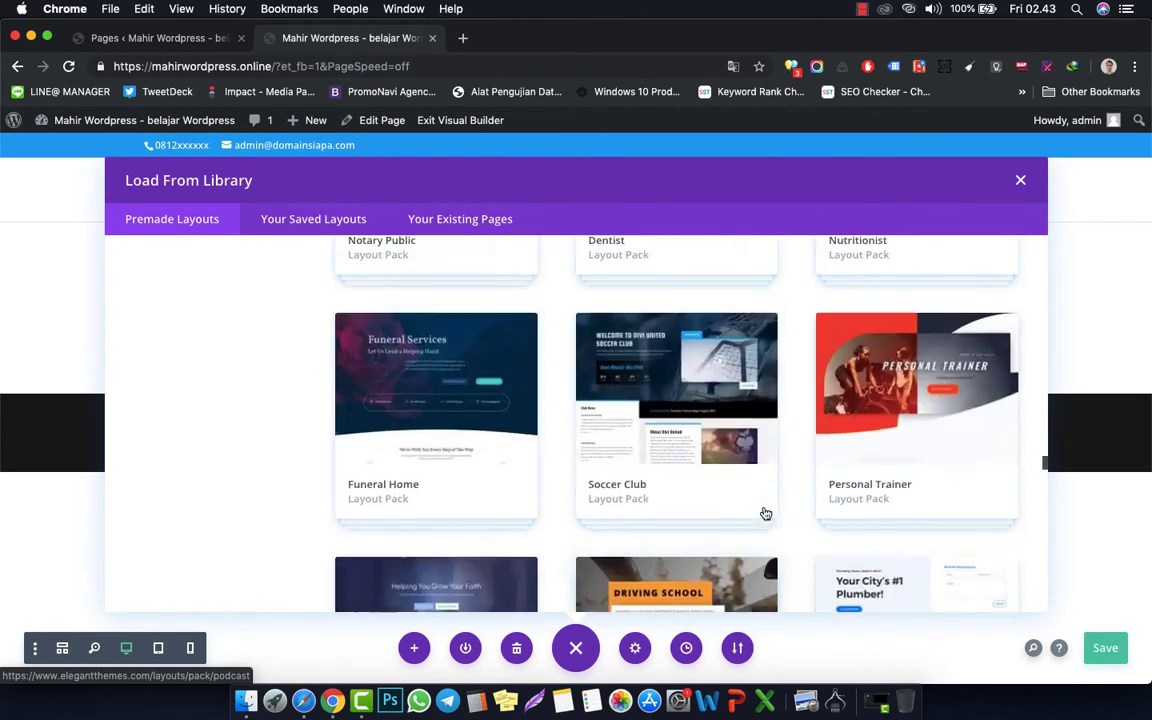
scroll(766, 514, up, 15)
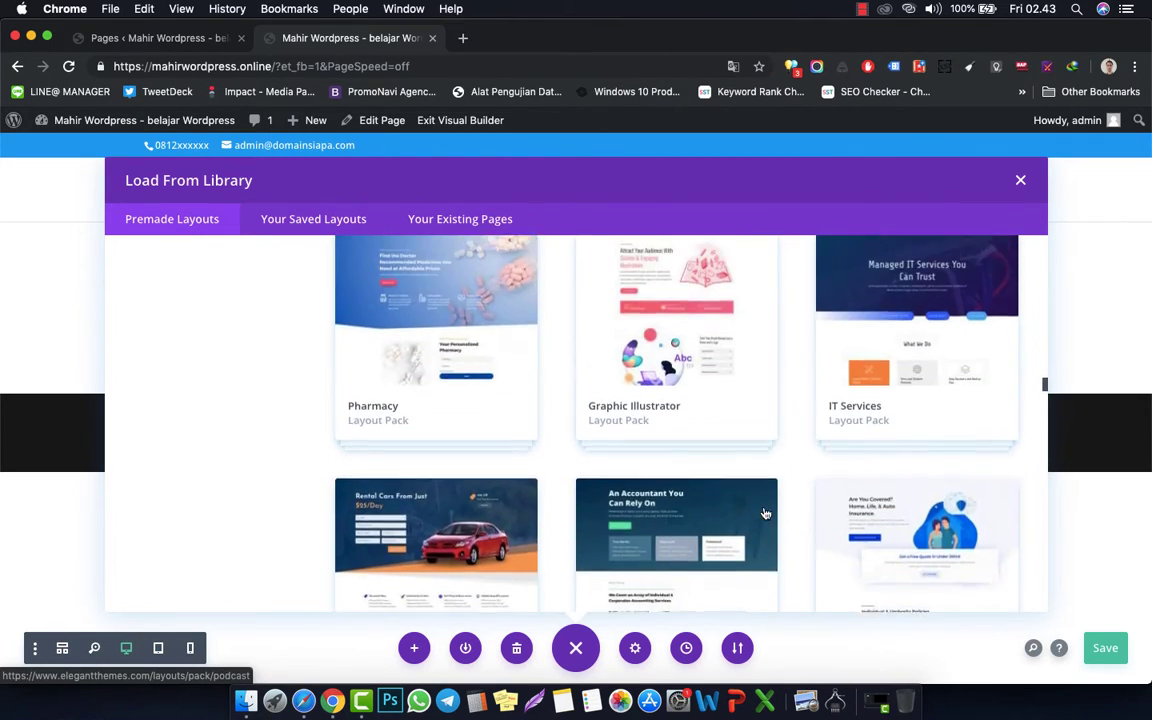
click(444, 480)
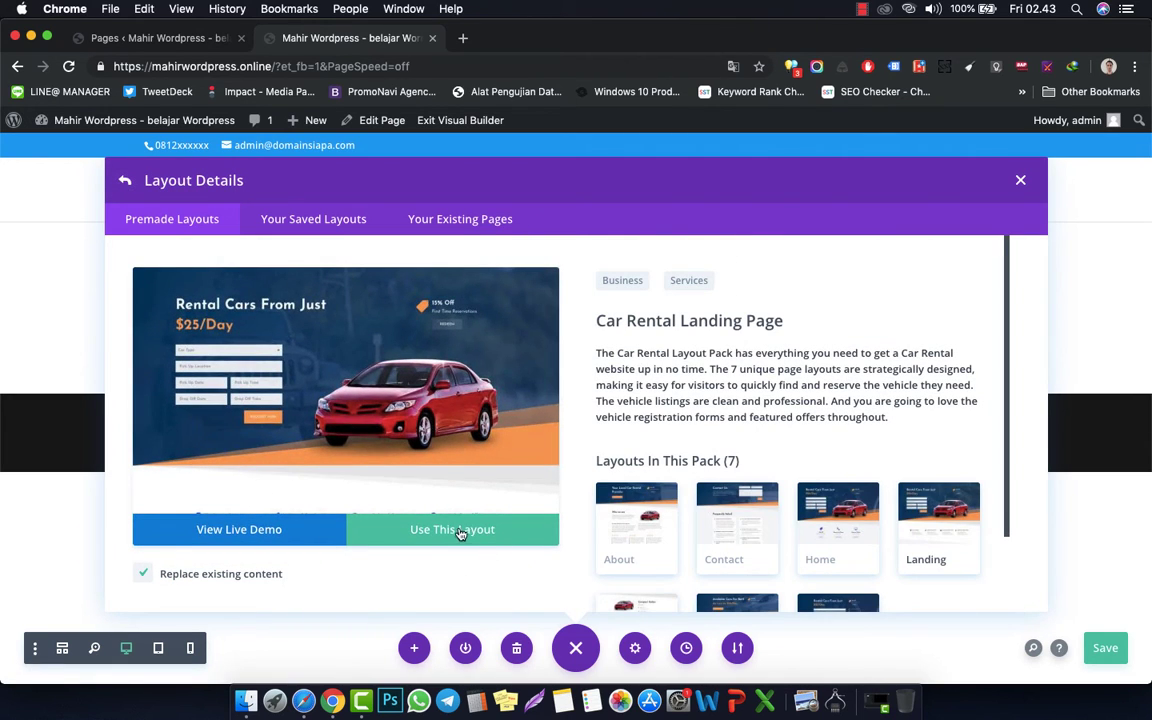
- Examine the Car Rental pack's live demo, including its landing and single car listing pages, and return to the layout details
click(279, 537)
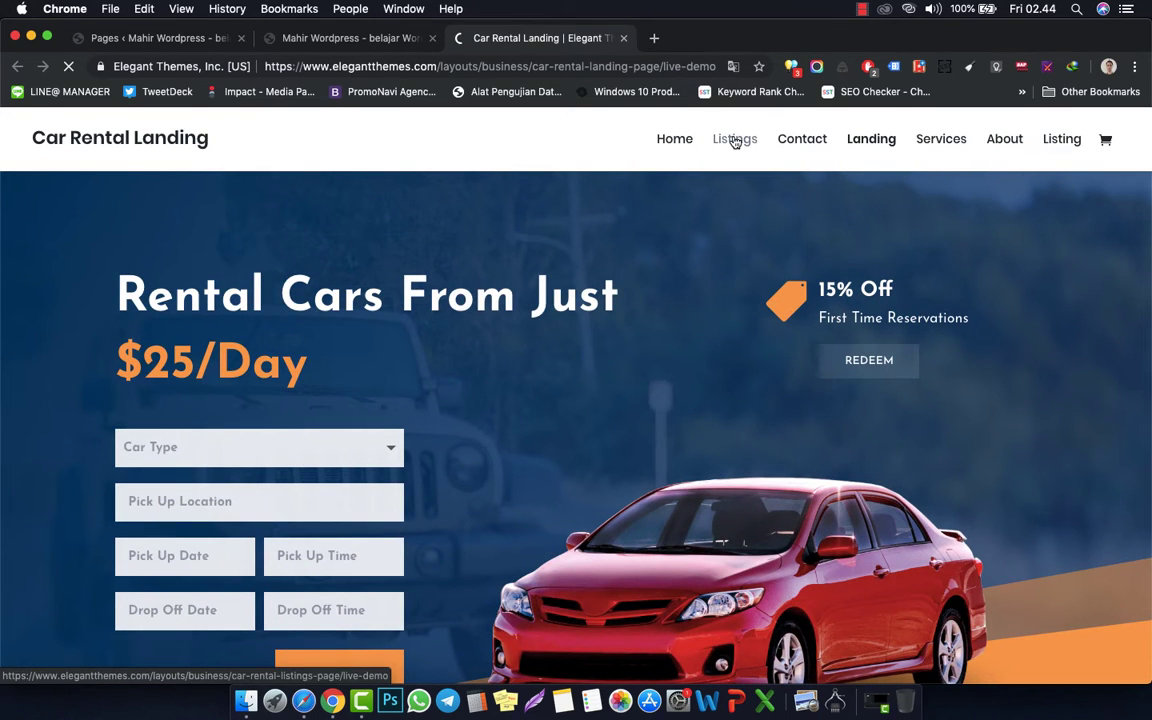
click(735, 140)
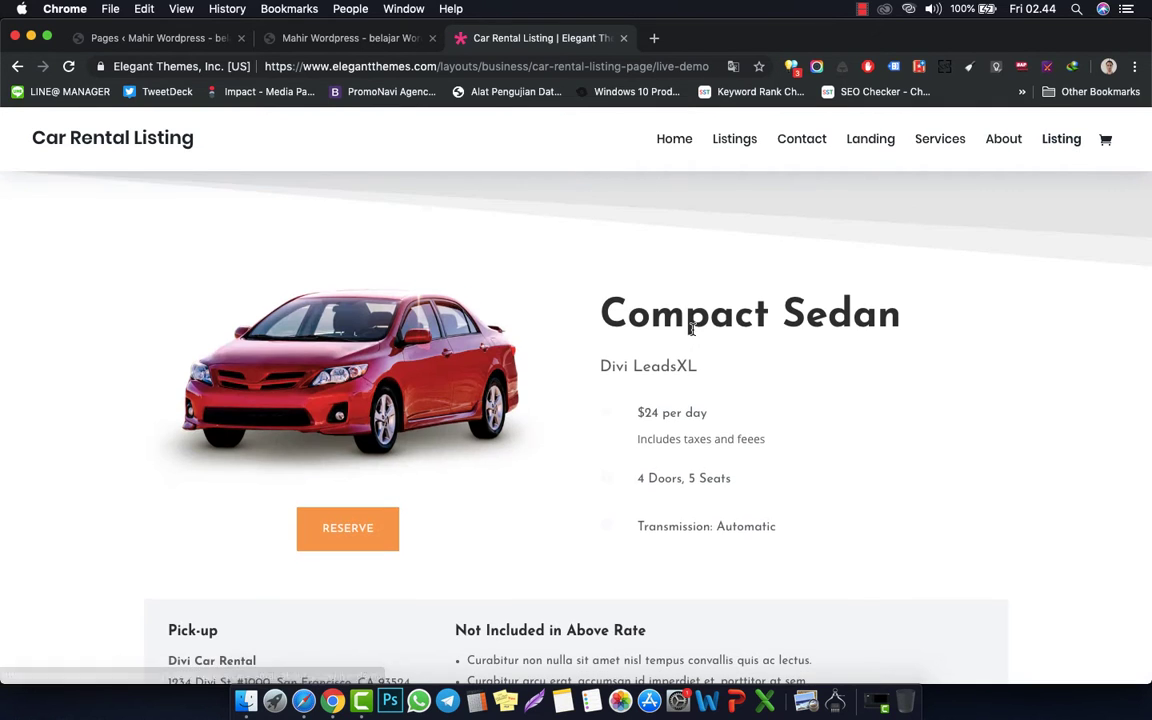
scroll(690, 330, down, 10)
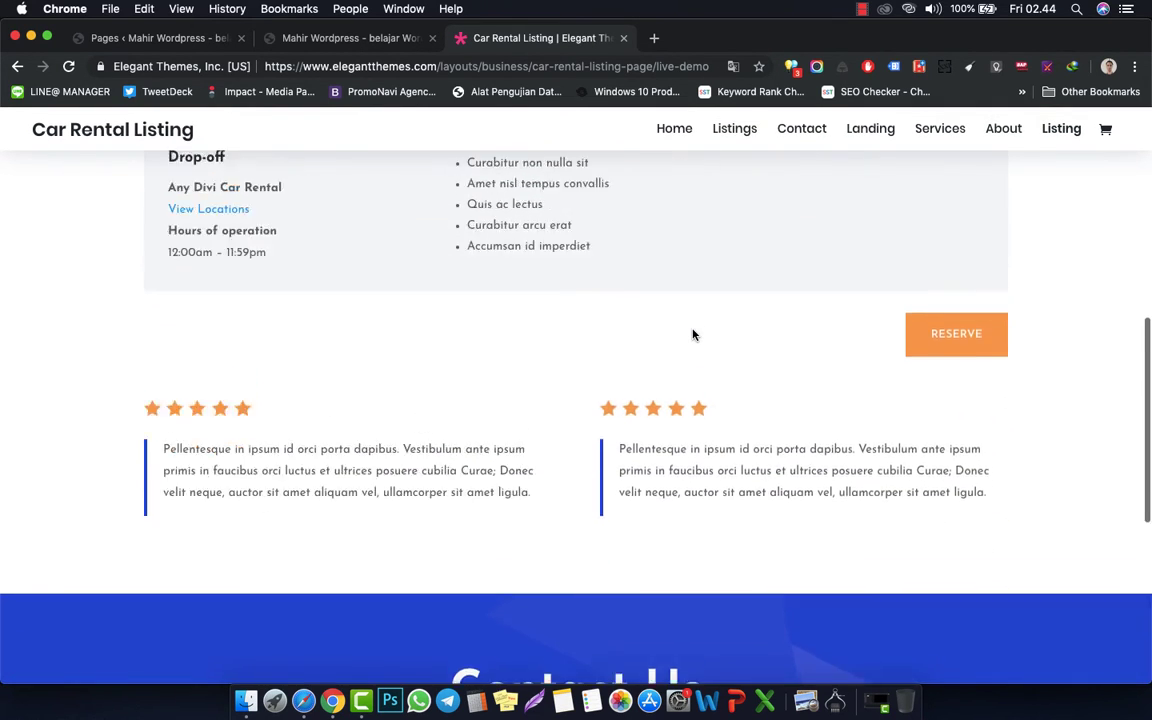
scroll(693, 335, up, 4)
scroll(693, 335, down, 10)
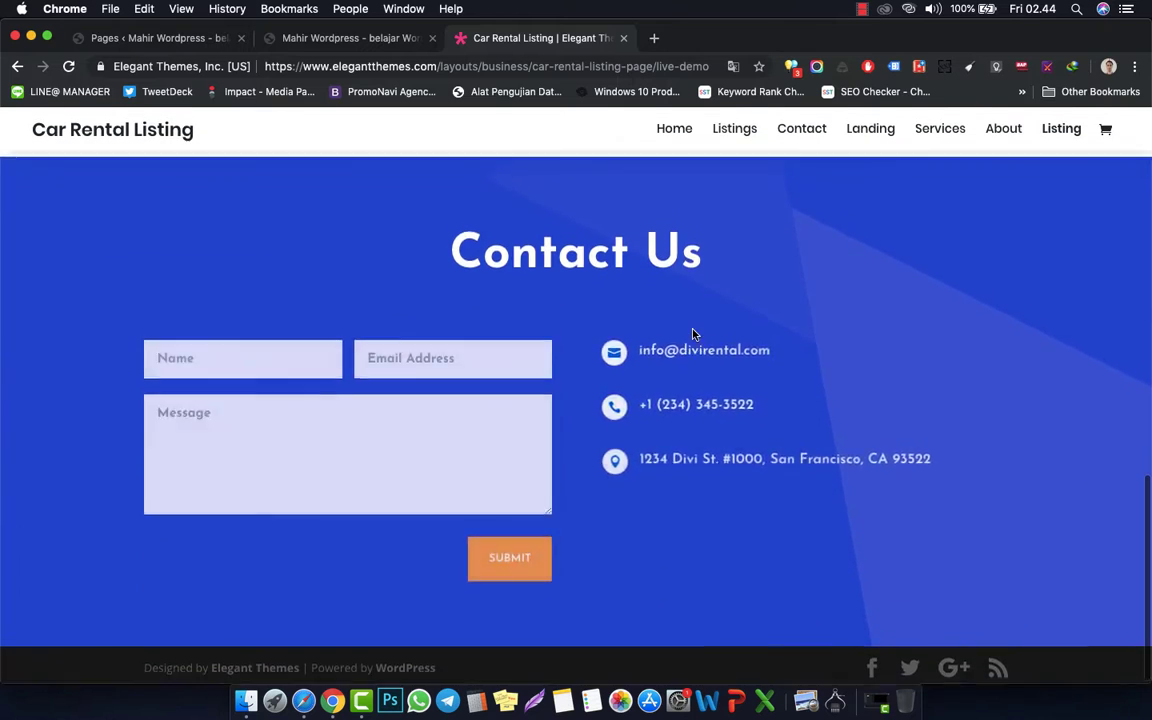
scroll(693, 335, up, 15)
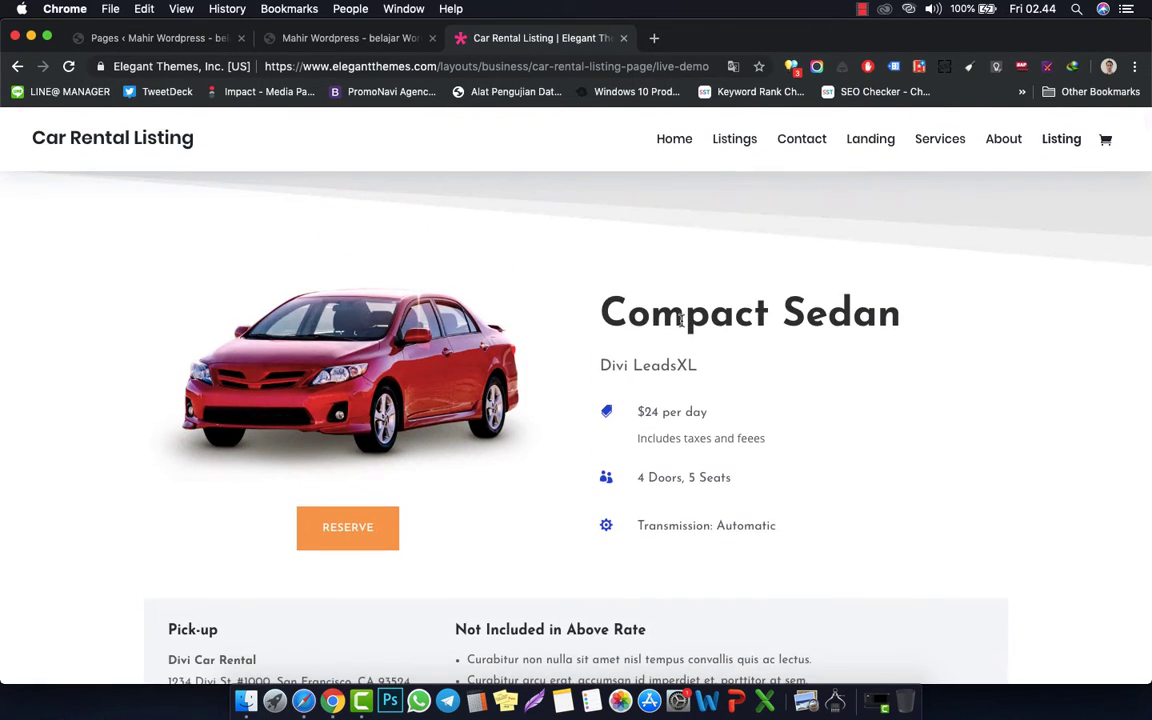
triple_click(681, 318)
click(620, 283)
click(340, 38)
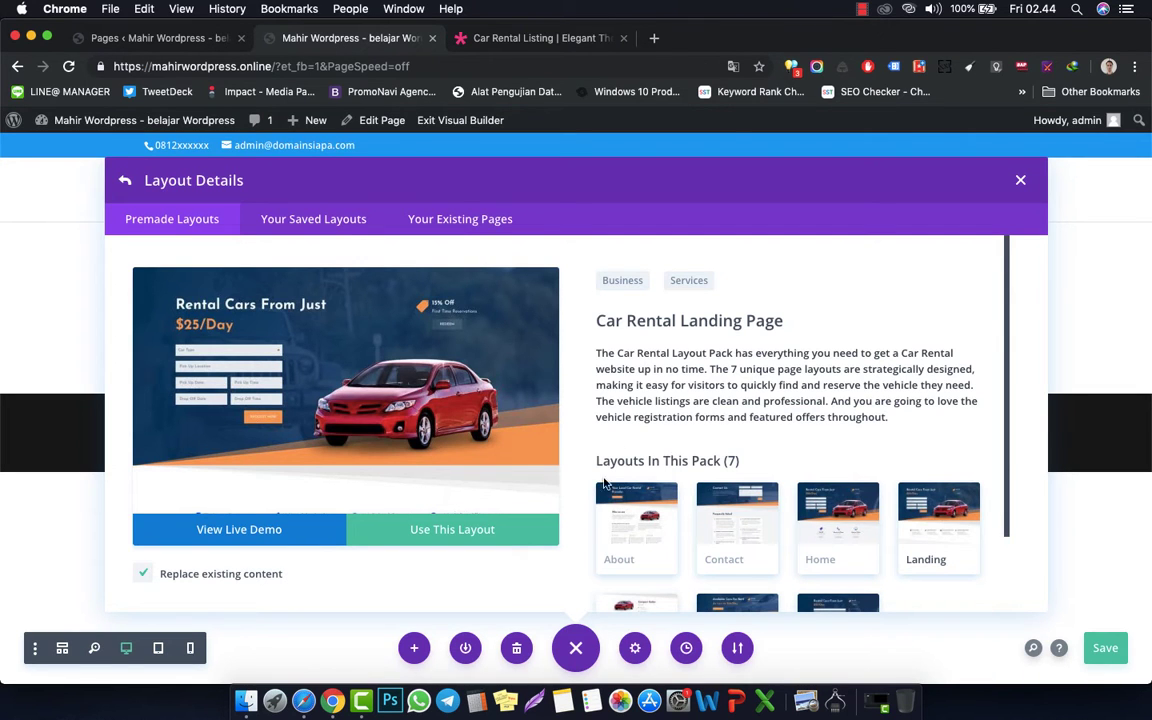
- Load the Car Rental pack's Home layout into the page with existing content replaced, and look over the imported design
scroll(640, 490, down, 2)
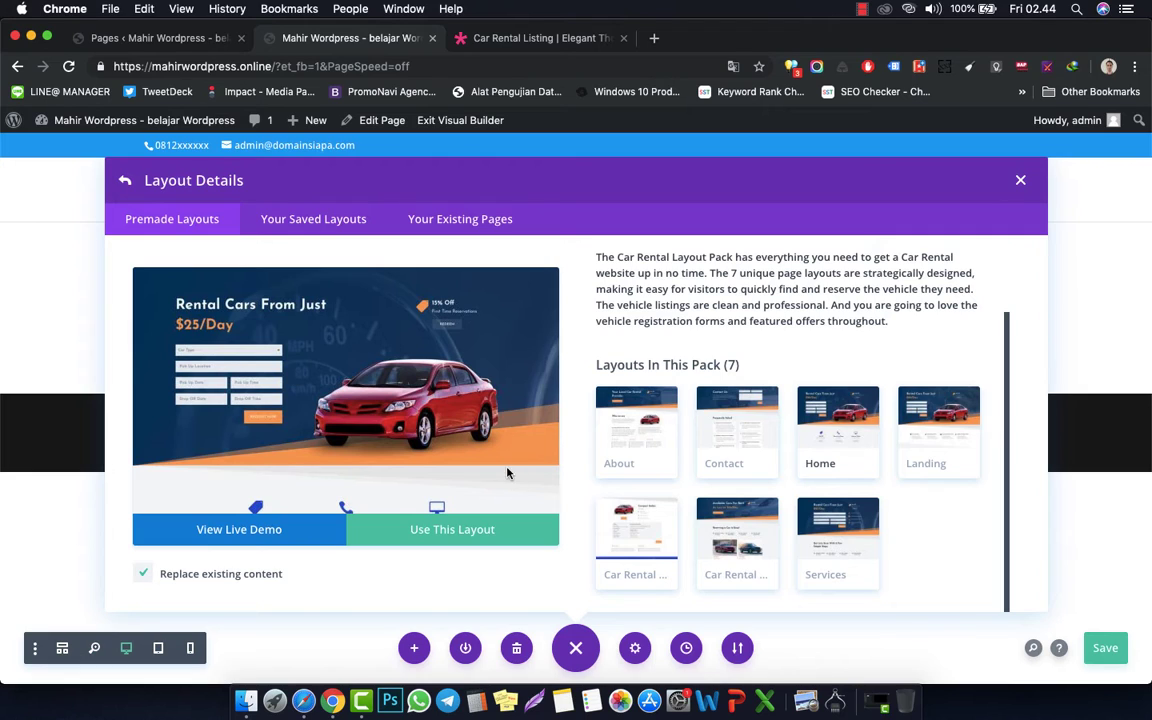
click(447, 540)
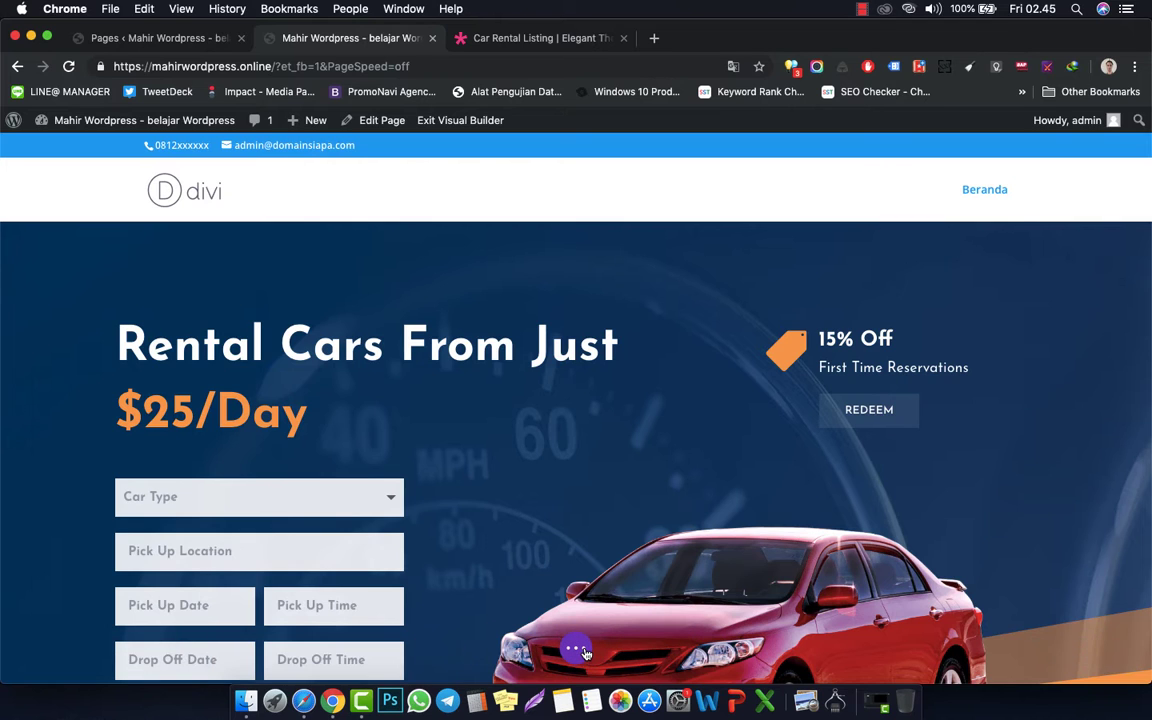
scroll(670, 360, down, 8)
scroll(670, 360, up, 8)
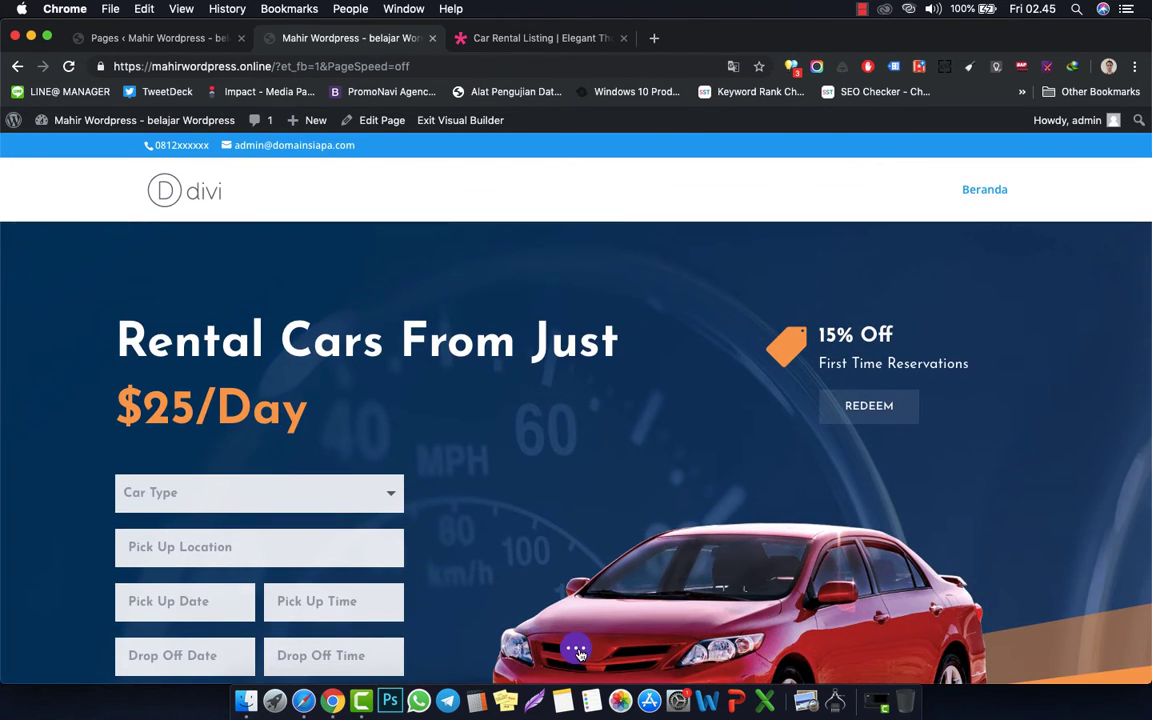
- Preview the imported page in tablet view and check how the header and booking form section adapt
click(577, 652)
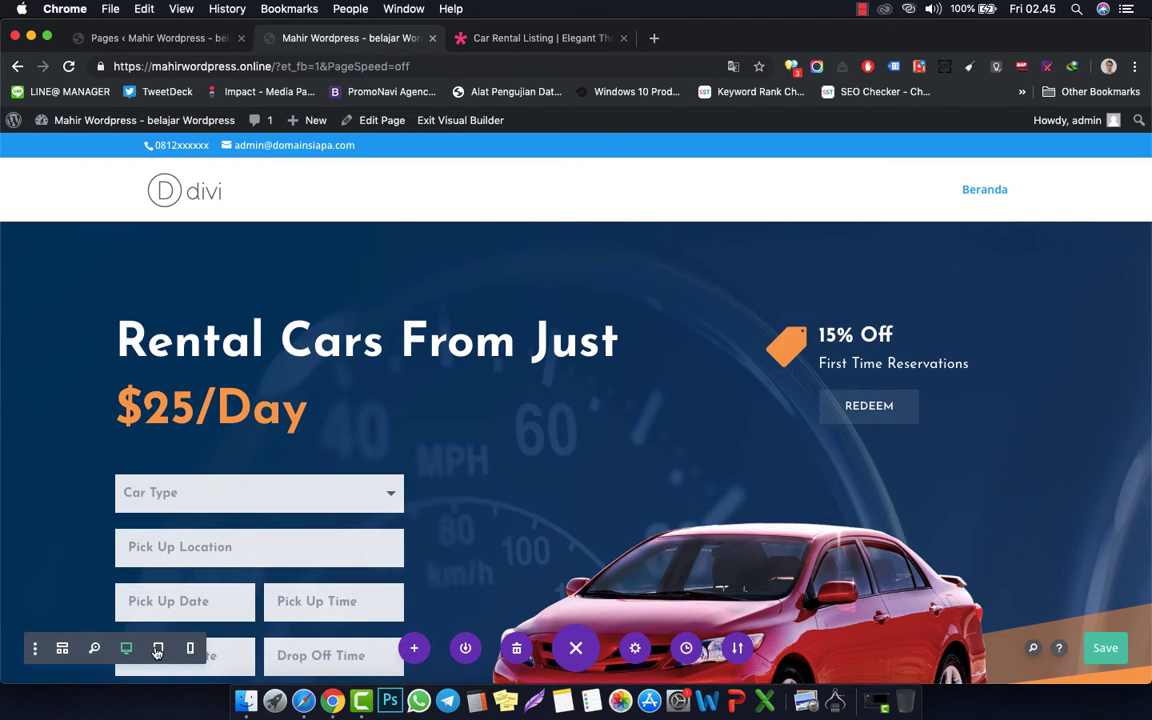
click(157, 649)
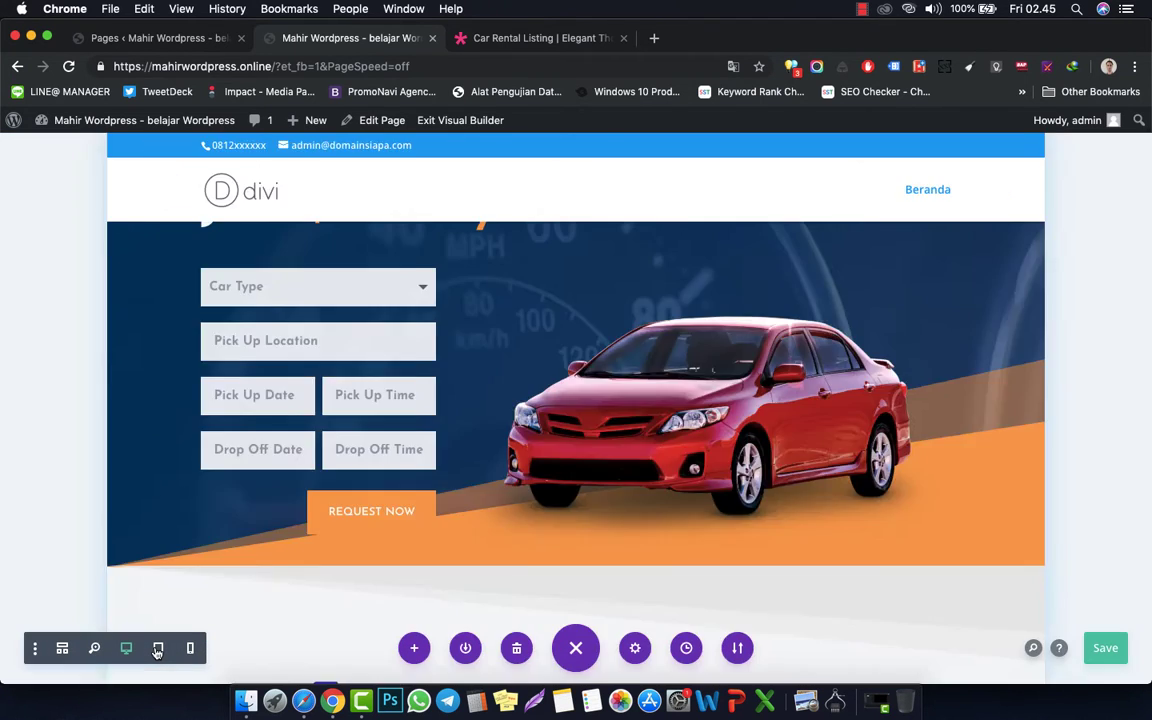
scroll(373, 457, down, 2)
scroll(373, 457, up, 3)
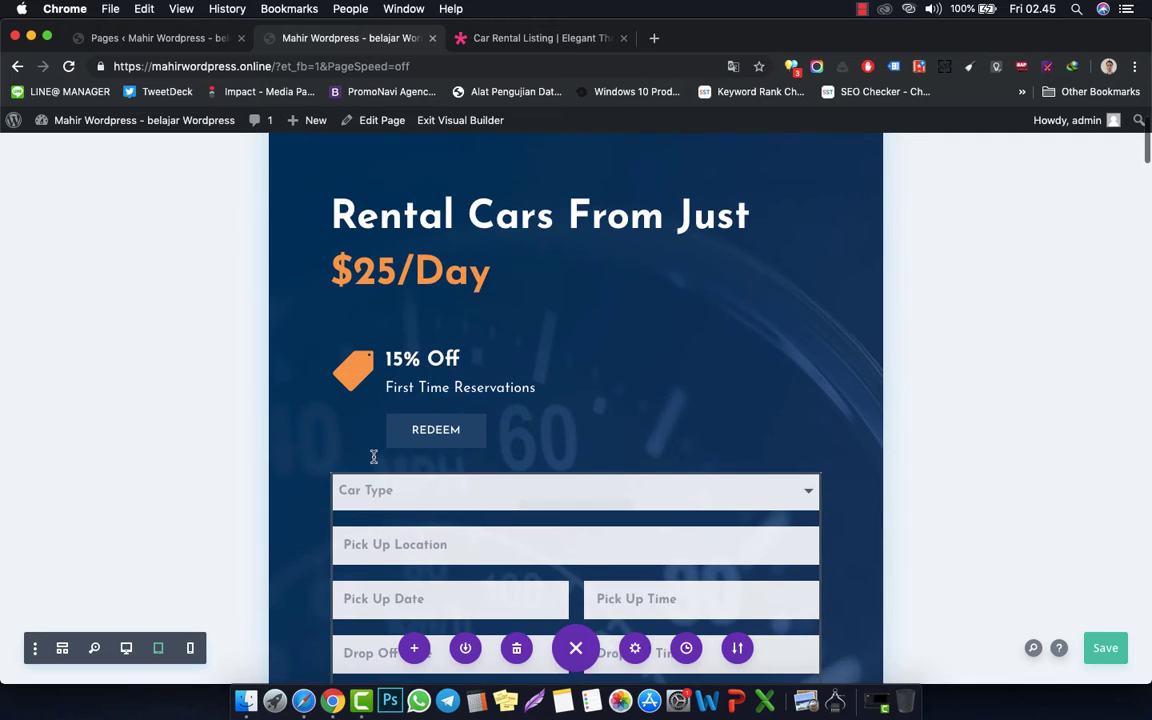
key(ctrl+minus)
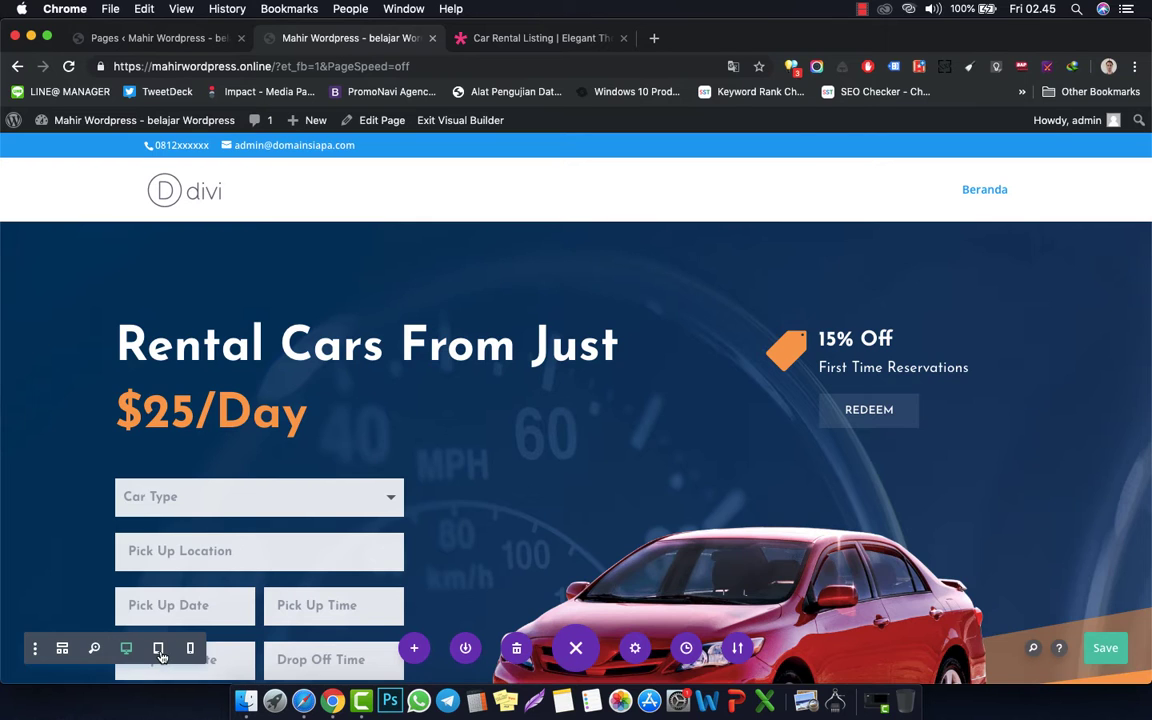
click(158, 648)
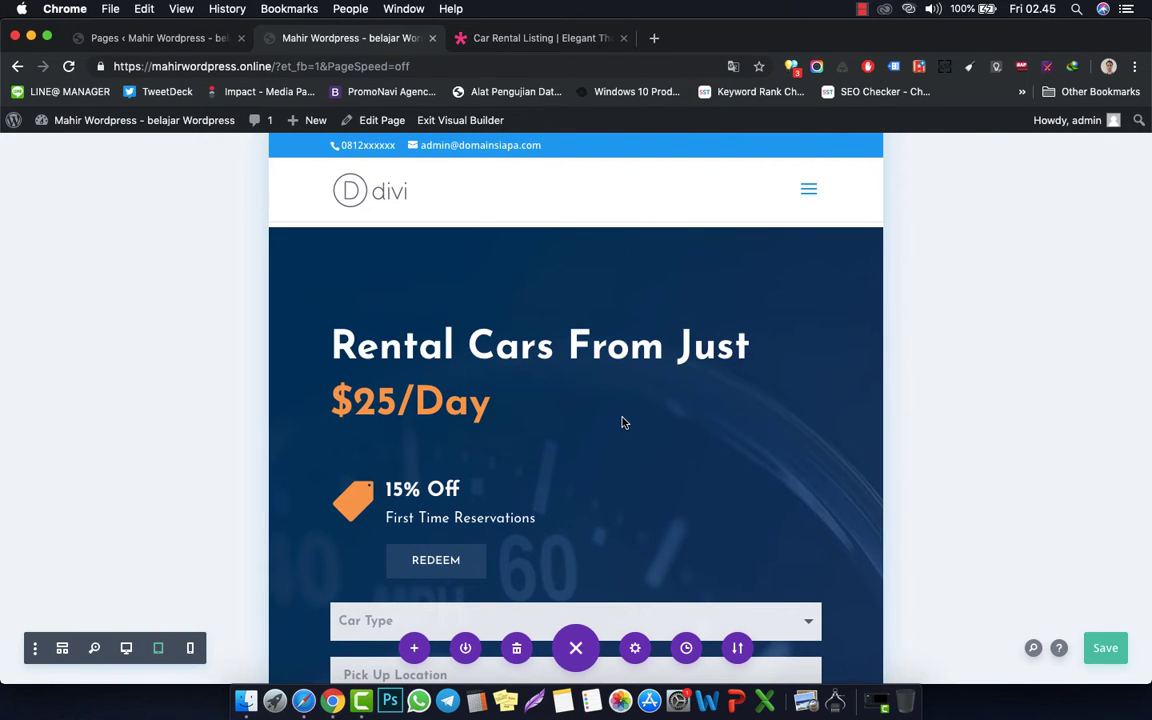
key(ctrl+minus)
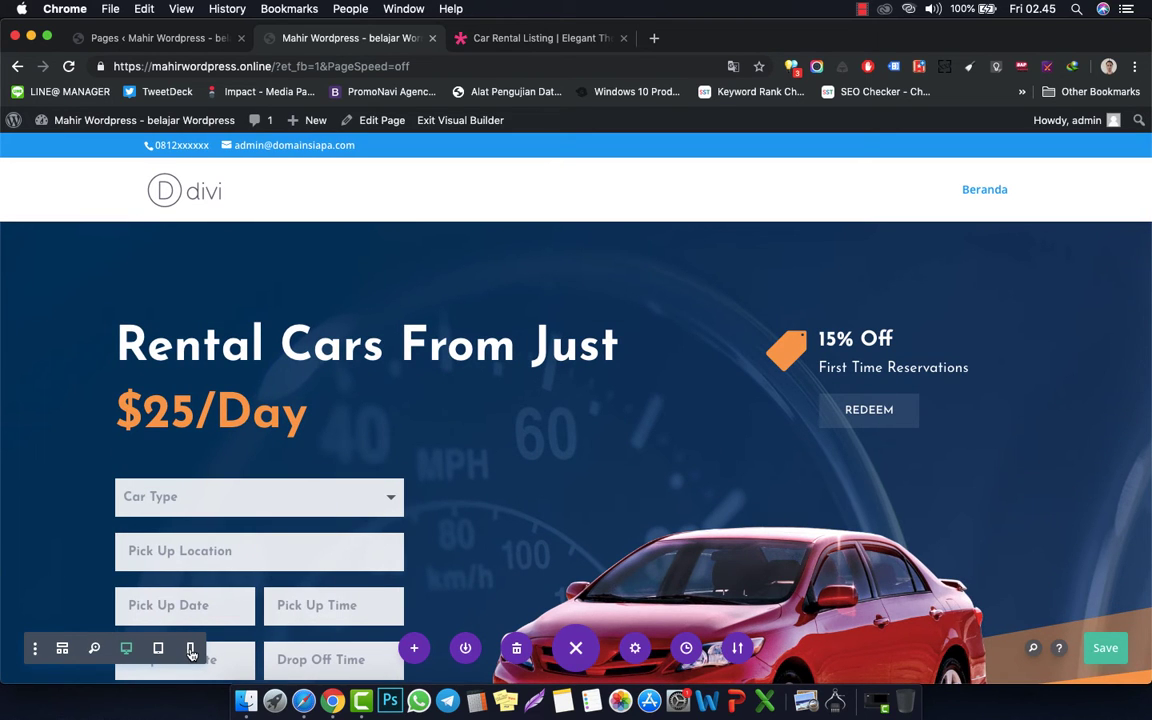
- Preview the page in phone view and look through its sections from the header downwards
click(191, 648)
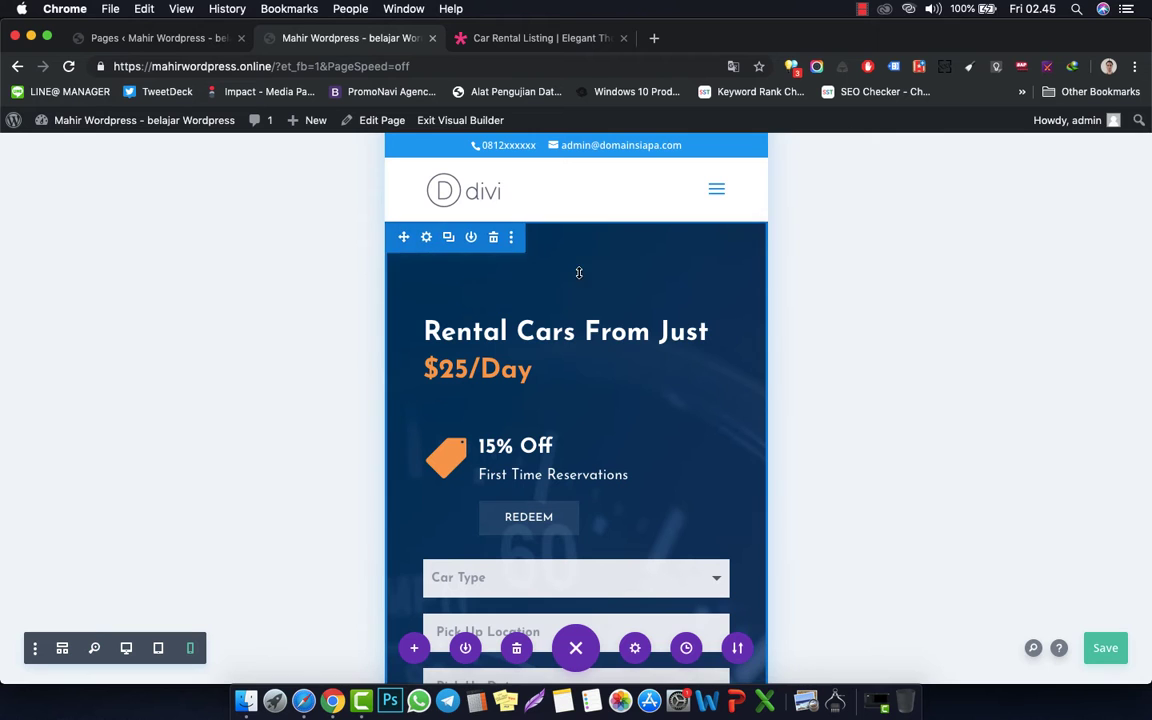
scroll(930, 371, down, 10)
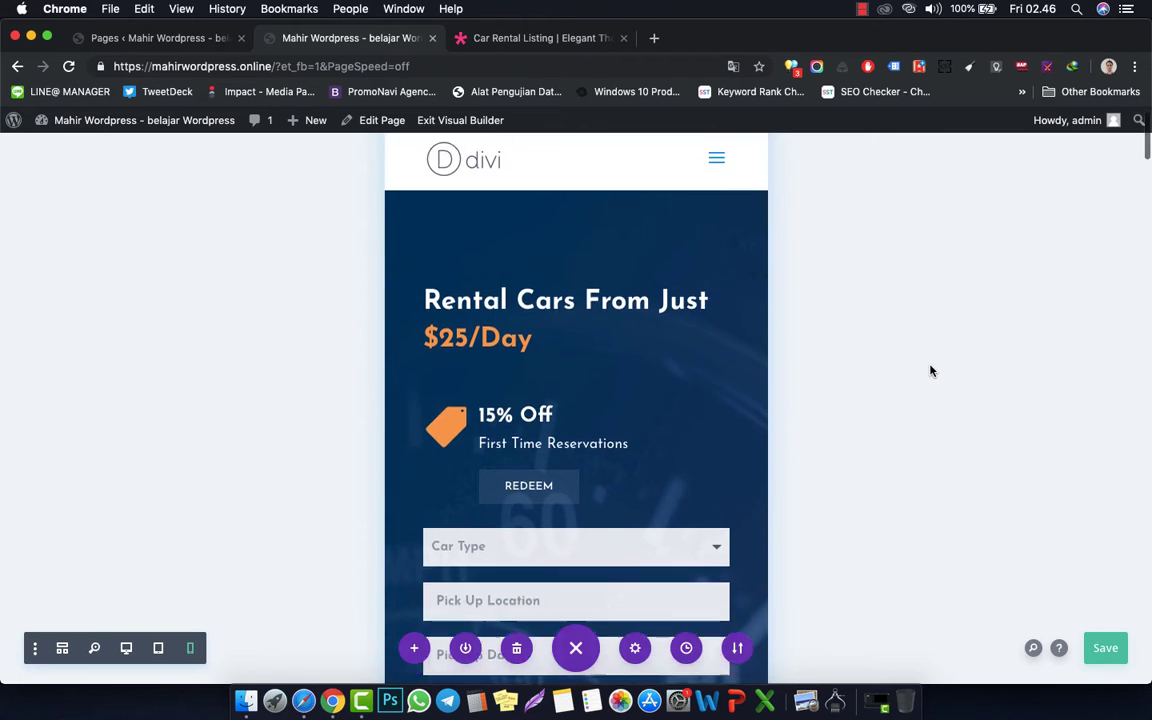
scroll(932, 366, down, 5)
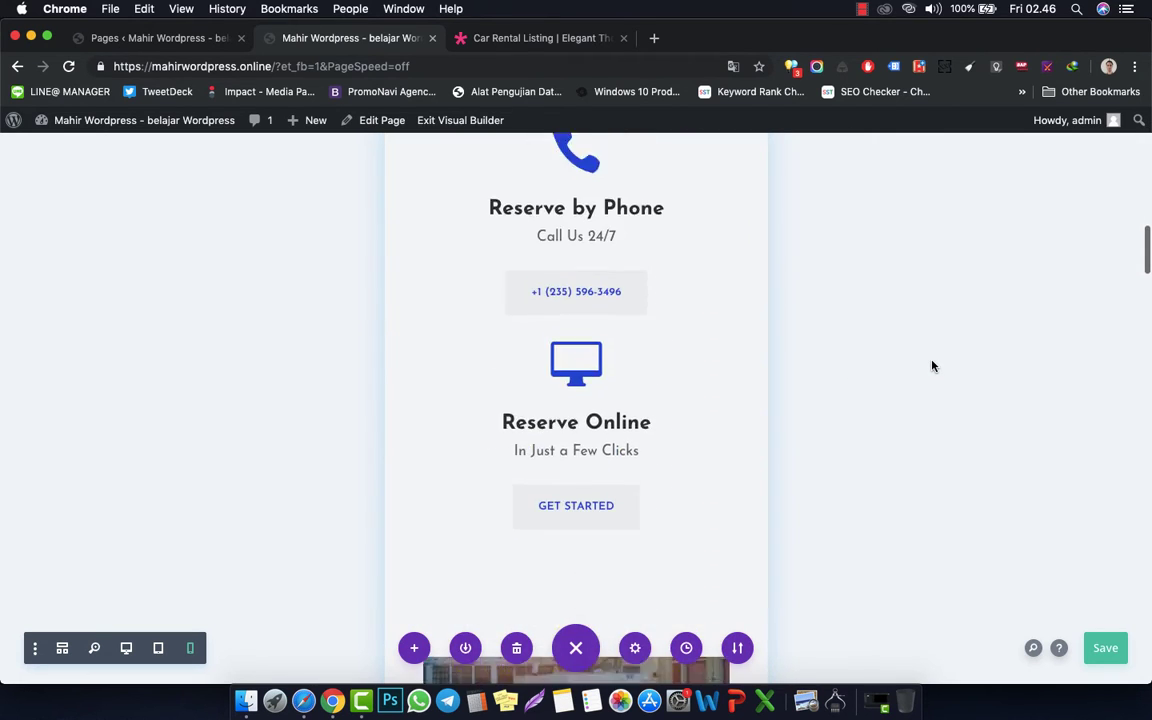
- Look through the remaining sections of the page in phone view and return to its header
scroll(932, 366, down, 10)
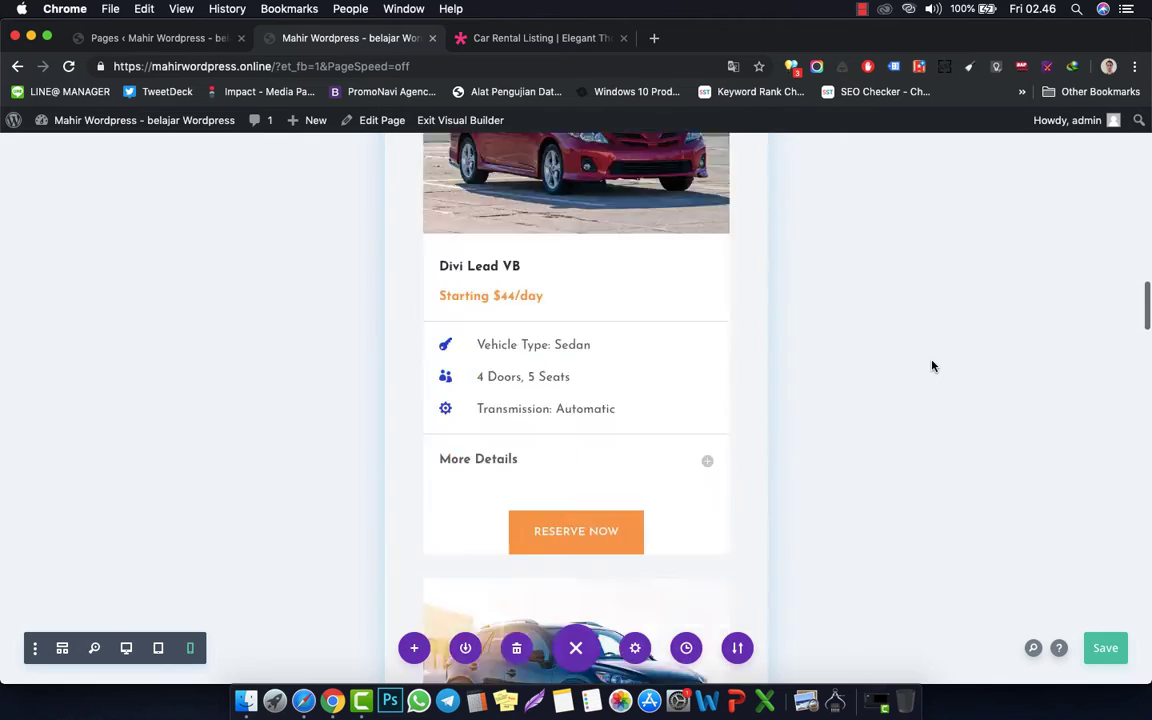
scroll(932, 366, down, 3)
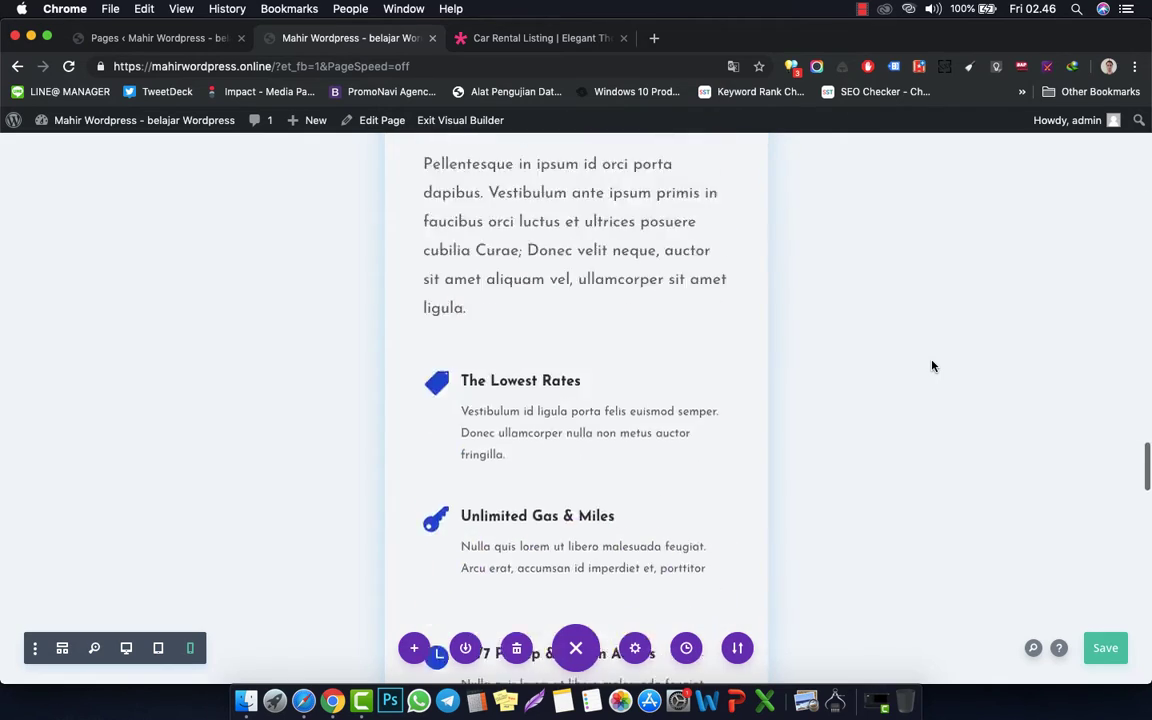
scroll(932, 366, up, 20)
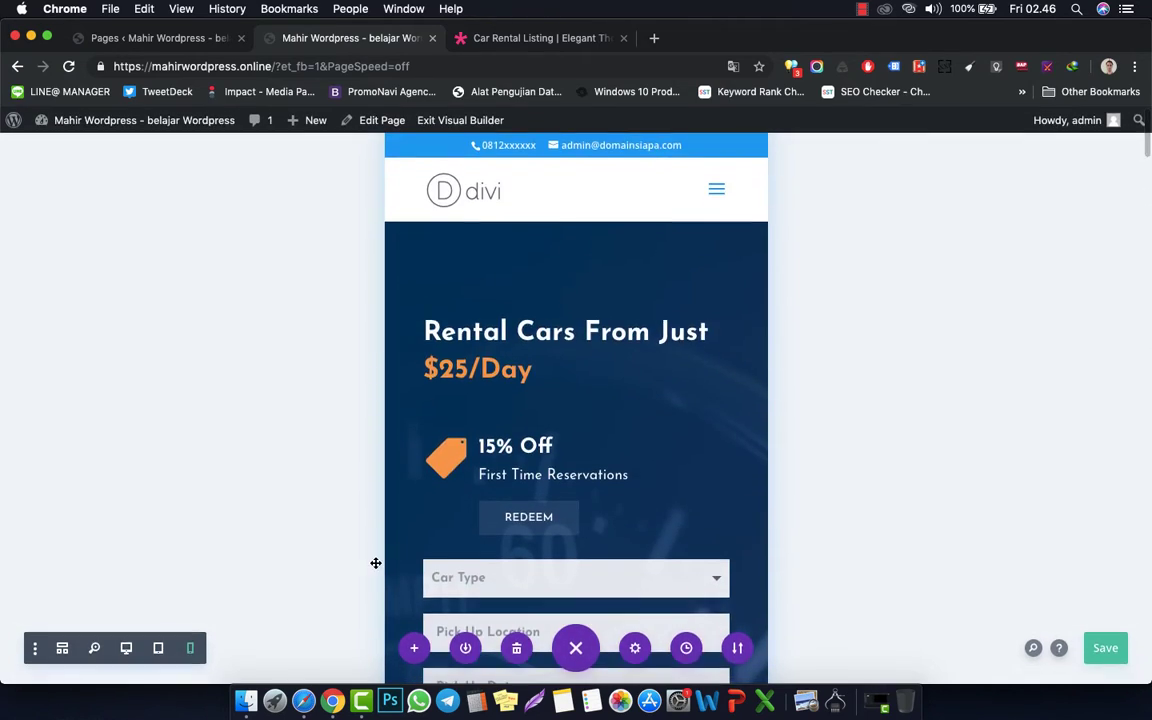
- Switch the preview back to desktop view and look over the page from the header to the car listings
click(126, 649)
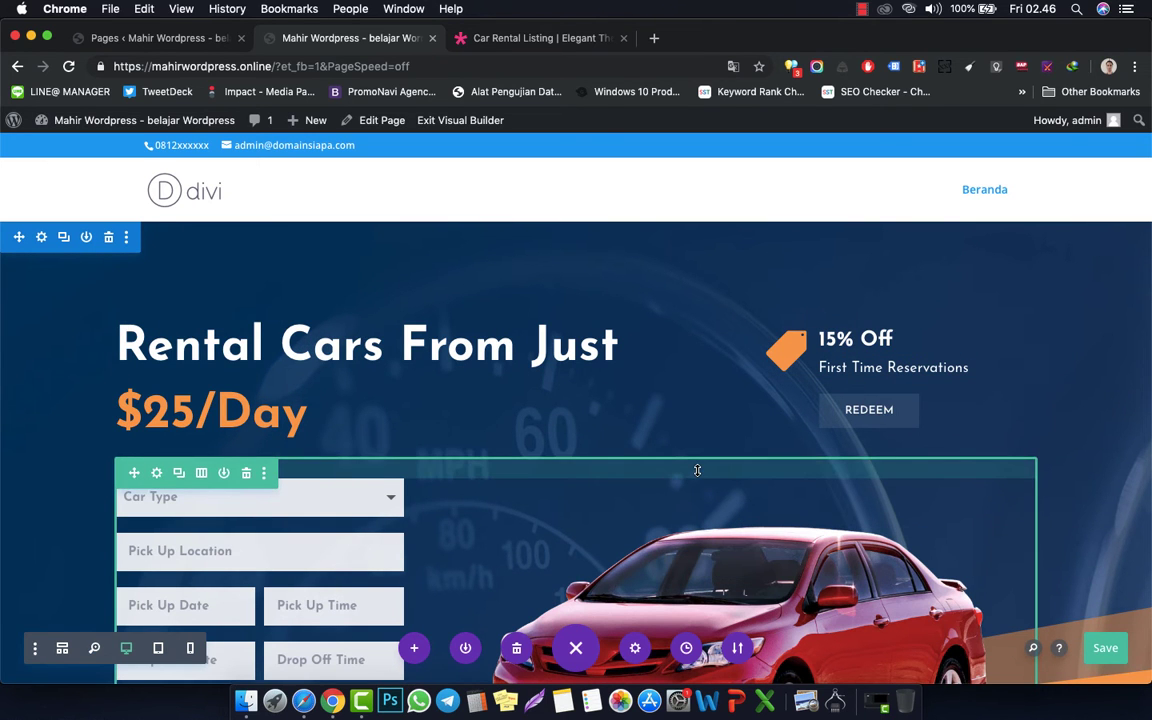
scroll(697, 470, down, 1)
scroll(697, 470, down, 10)
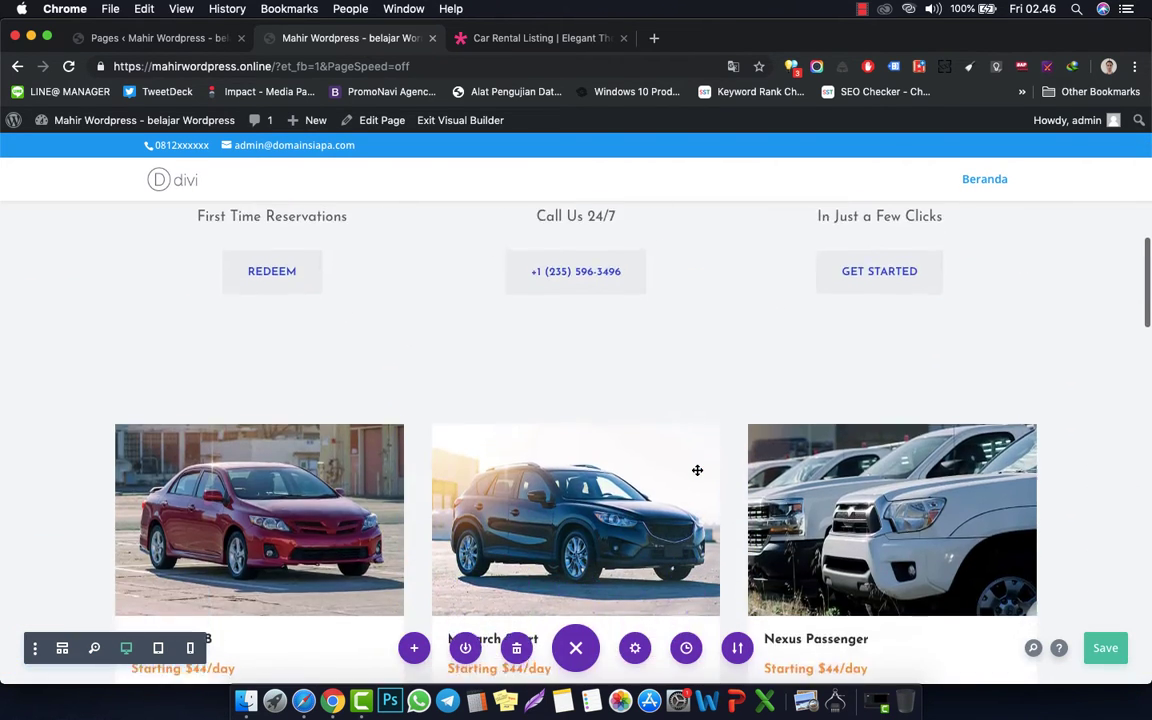
scroll(697, 470, up, 7)
scroll(697, 470, up, 4)
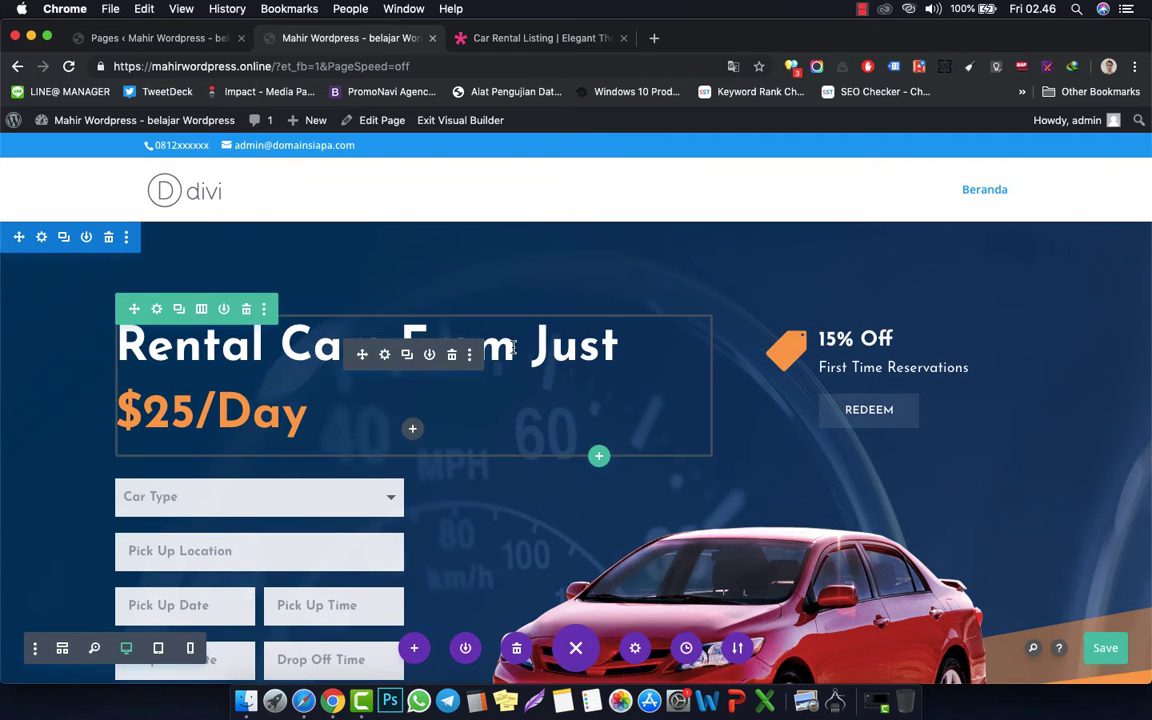
triple_click(512, 347)
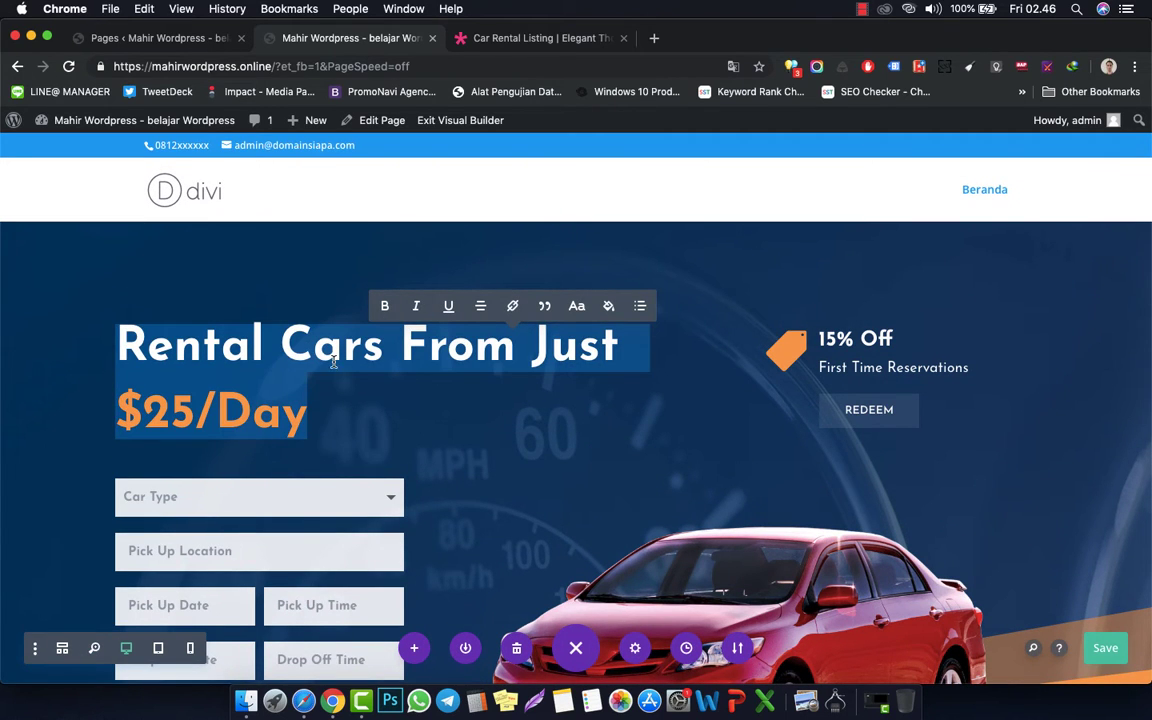
click(22, 336)
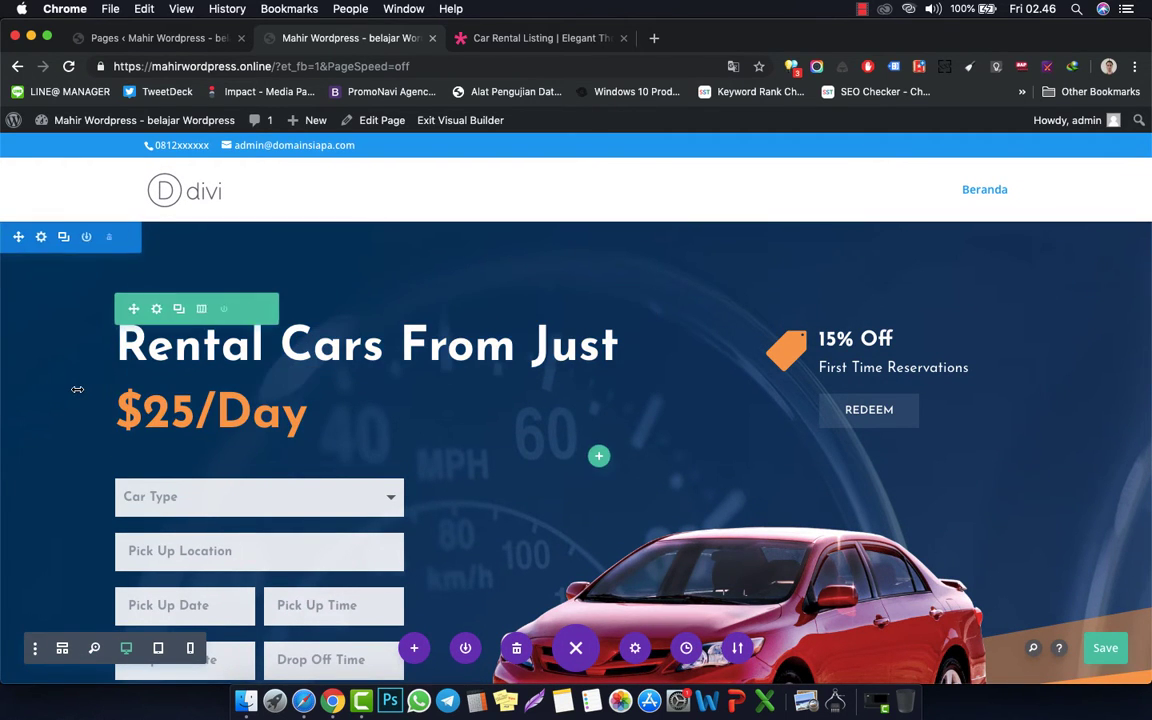
click(270, 343)
triple_click(273, 343)
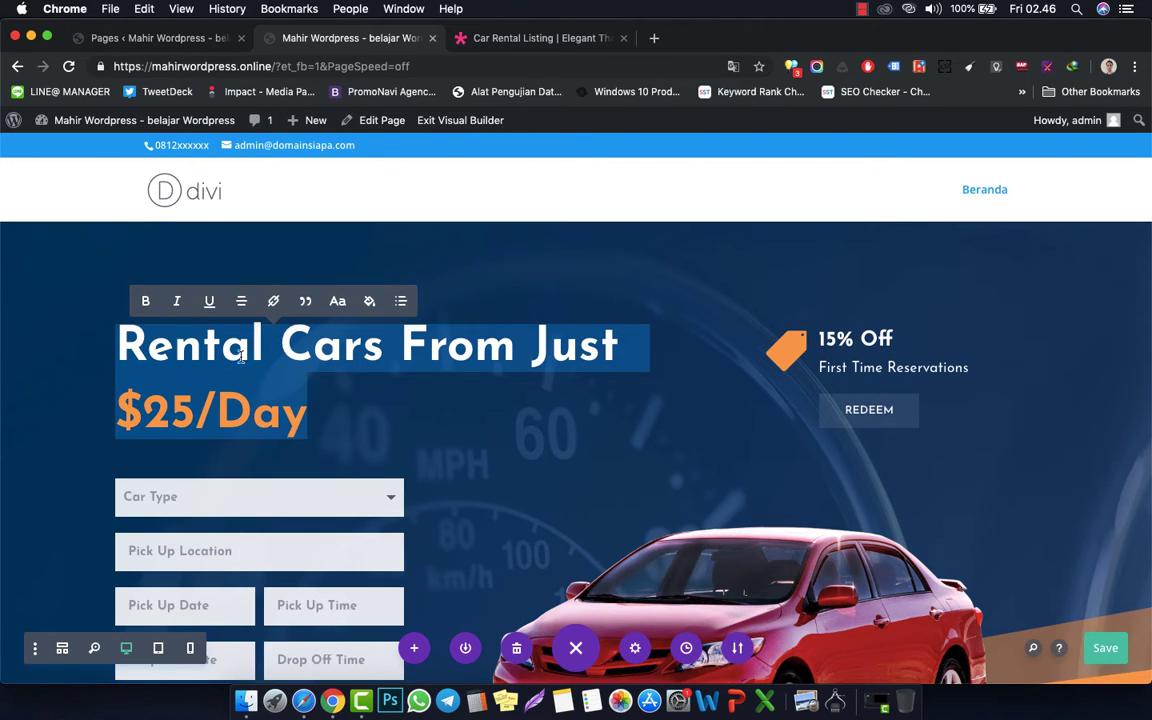
click(390, 332)
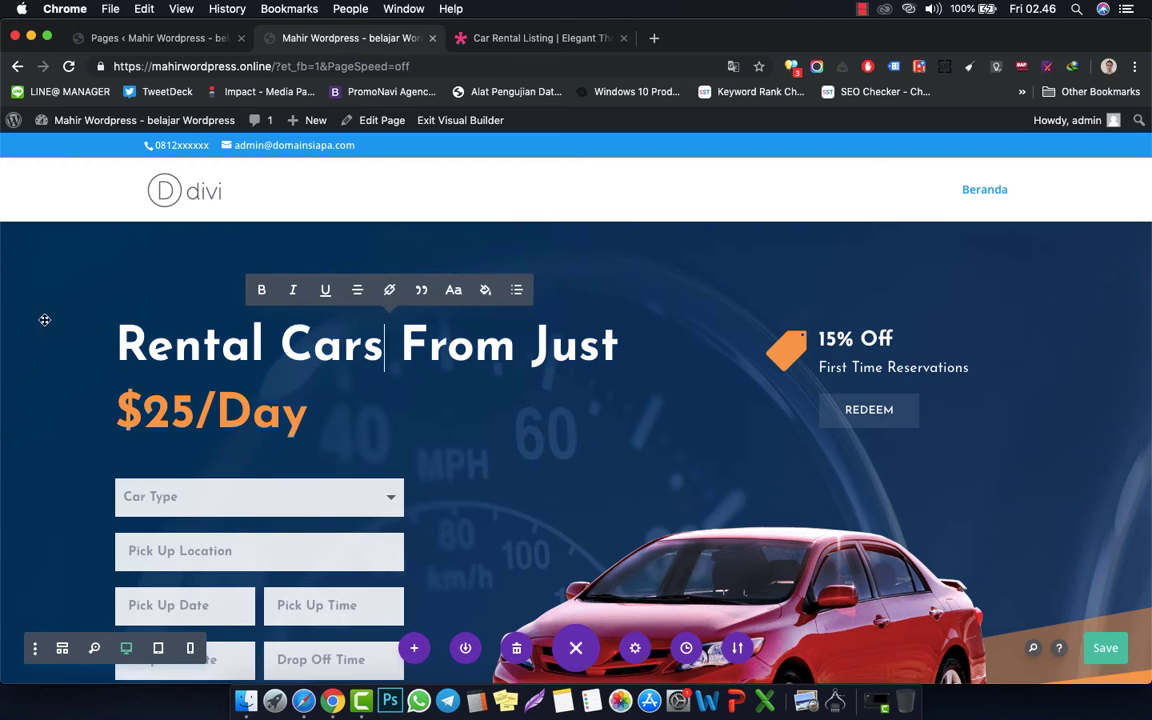
click(41, 290)
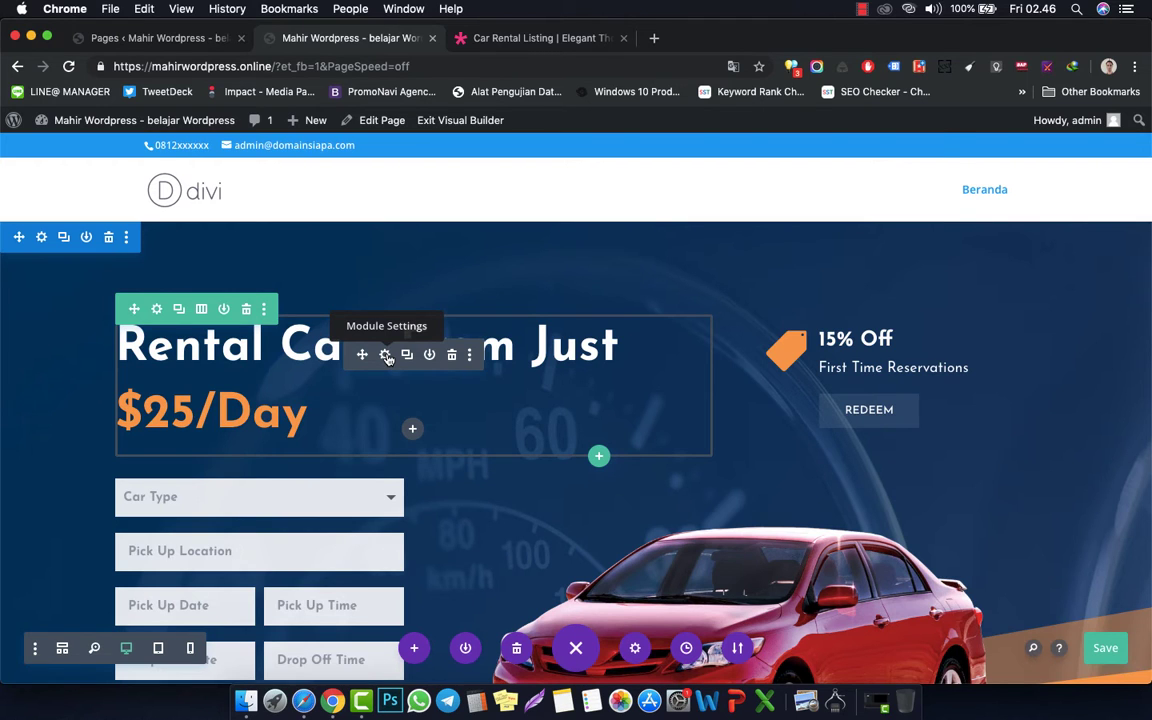
- Open the hero headline's module settings and replace "Rental Cars From Just" with "Rental Mobil"
click(386, 357)
scroll(745, 437, down, 2)
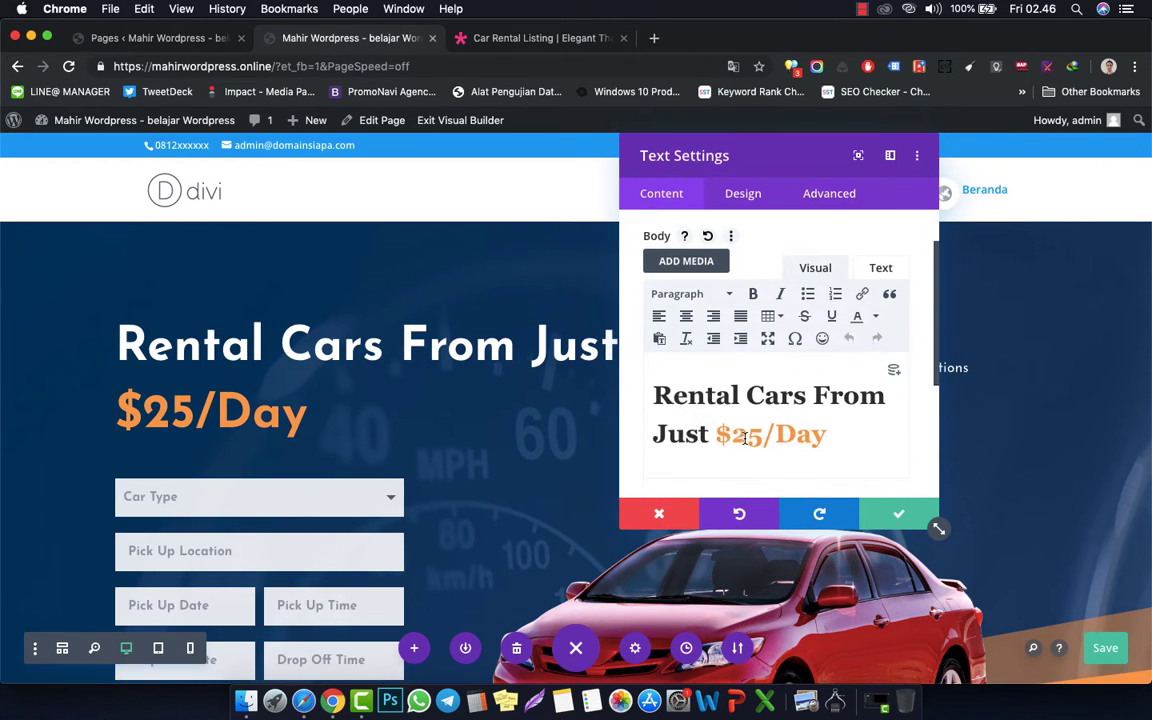
click(709, 433)
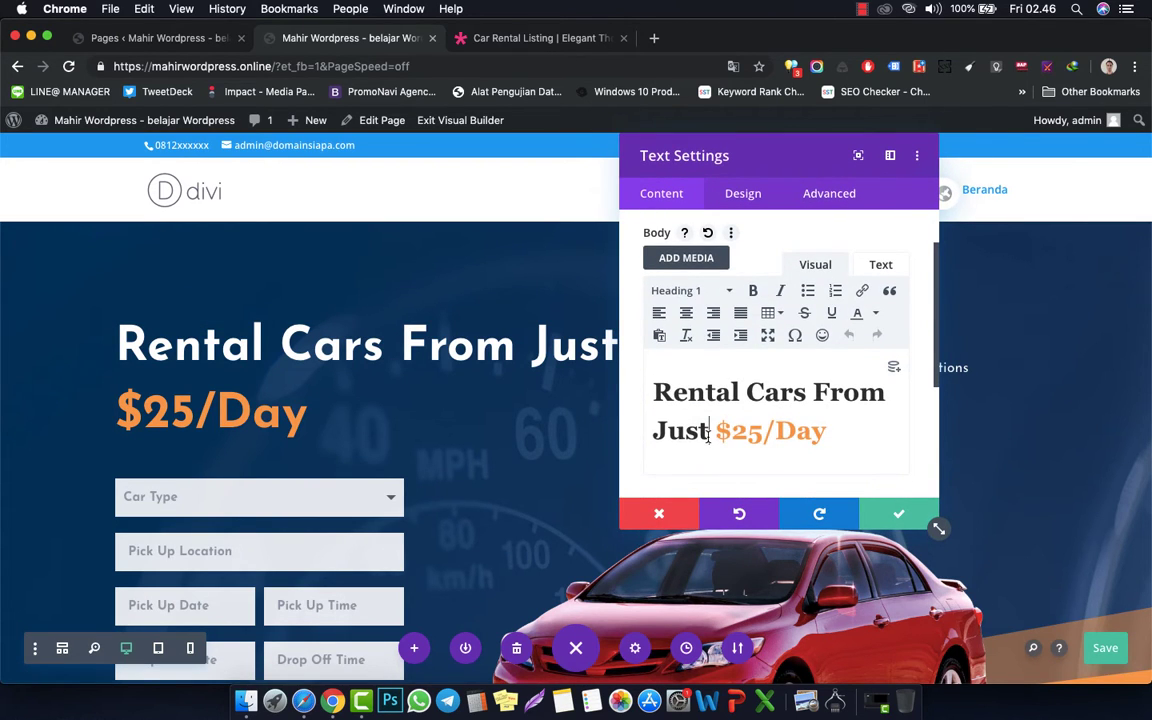
shift+click(654, 391)
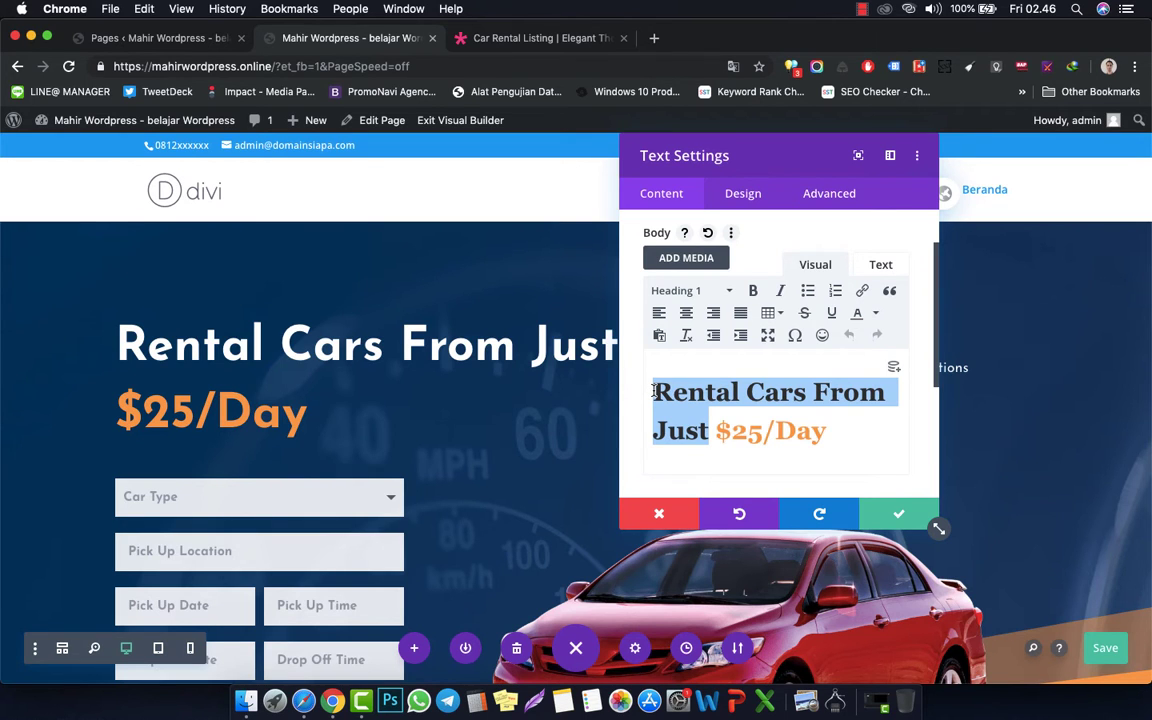
text(Rental Mobi)
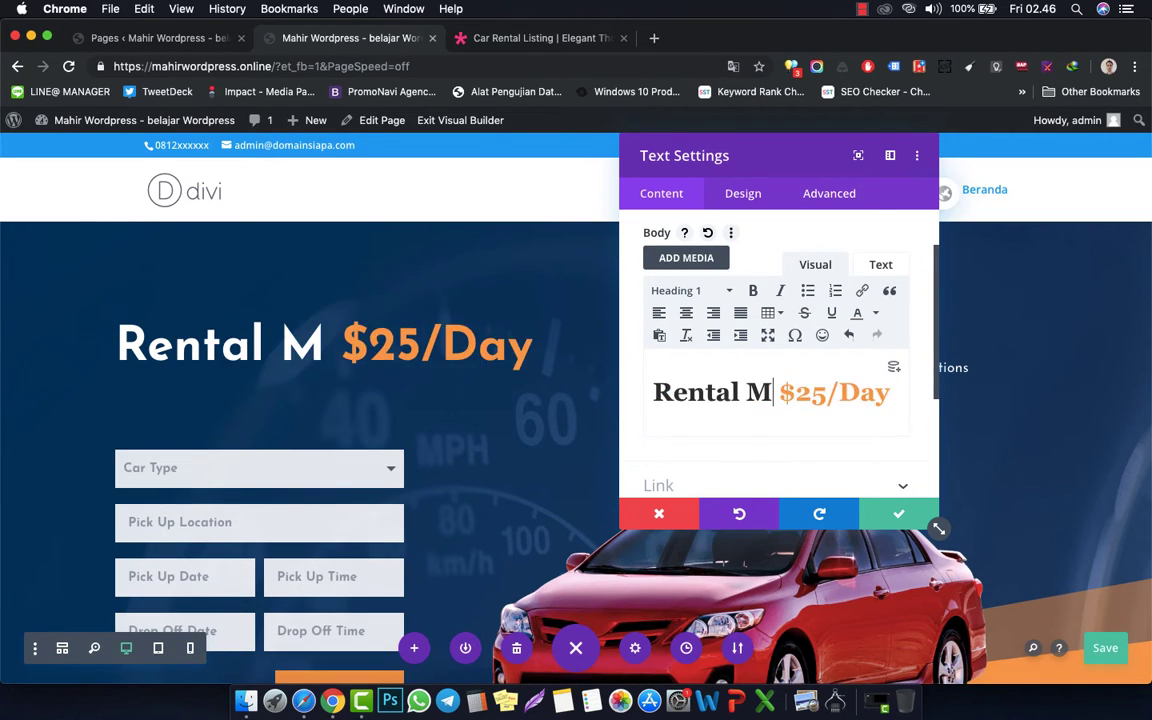
text(l)
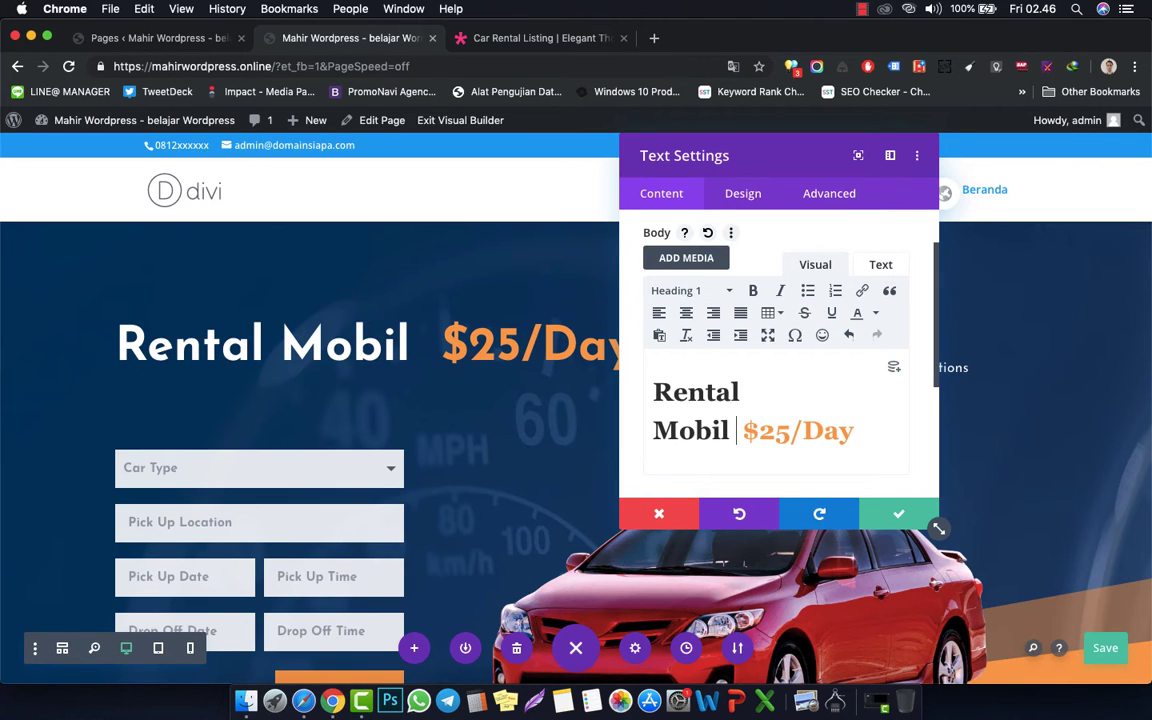
- Retype the headline as "Rental Mobil Indonesia", put $25/Day on its own line, and move the settings window clear of the headline
key(BackSpace)
key(BackSpace)
key(BackSpace)
key(BackSpace)
key(BackSpace)
key(BackSpace)
key(BackSpace)
key(BackSpace)
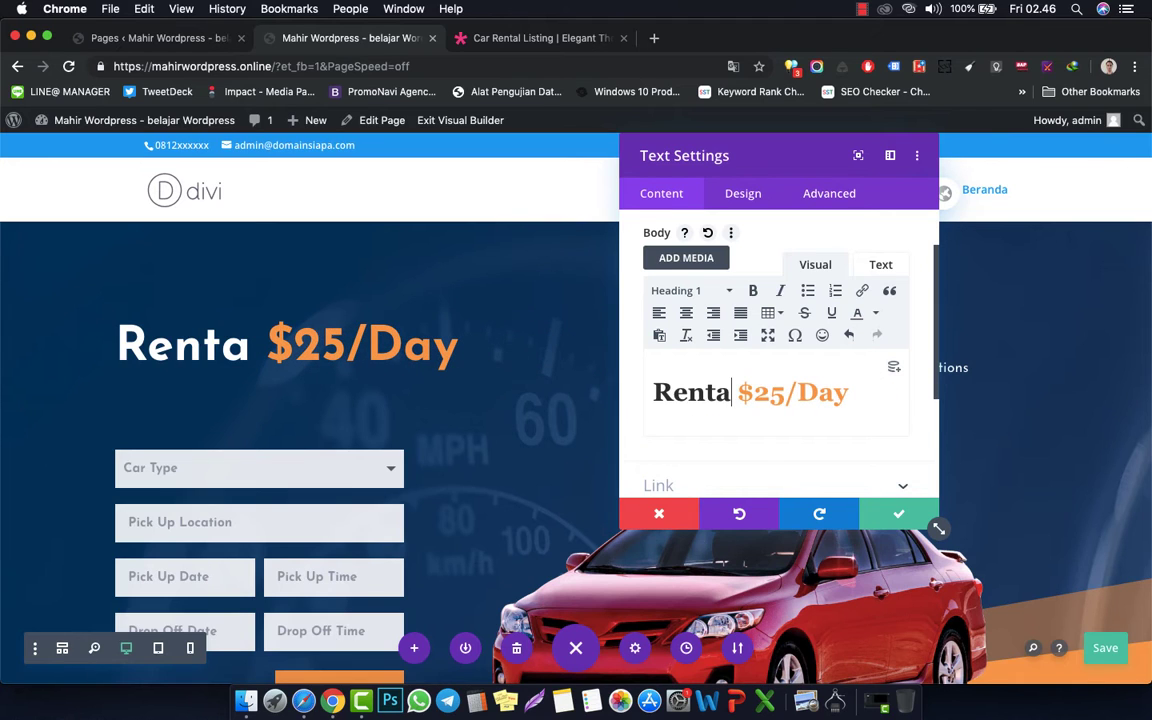
text(l Mobil)
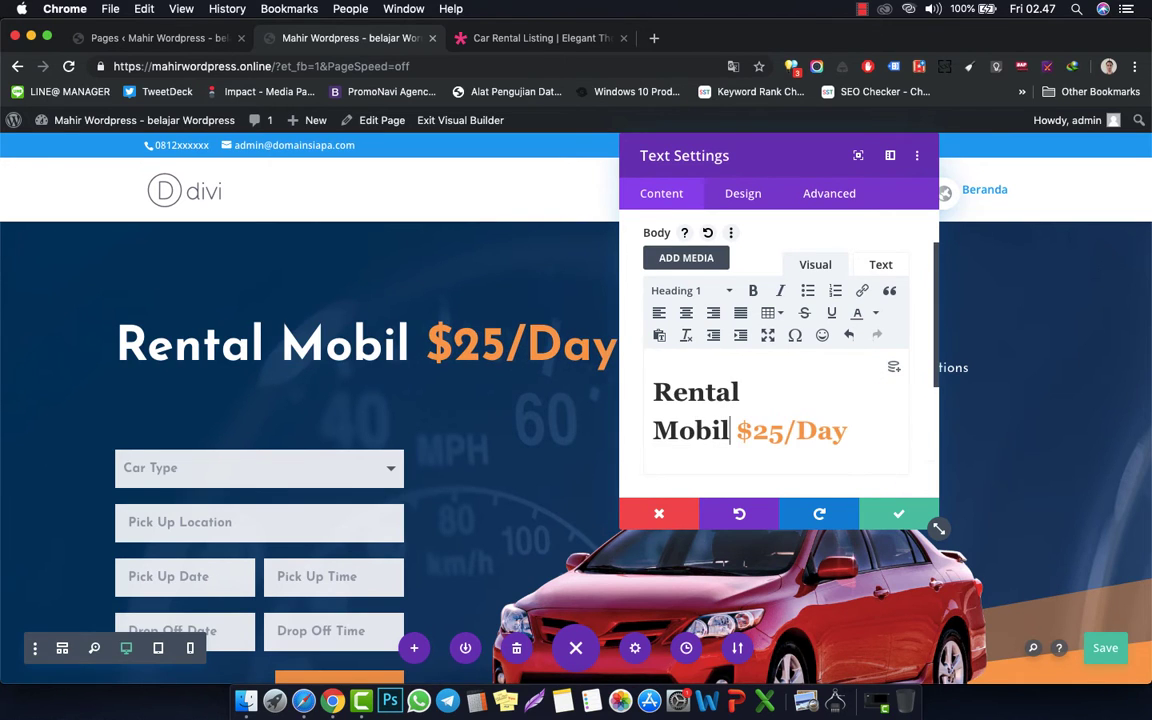
text( Indones)
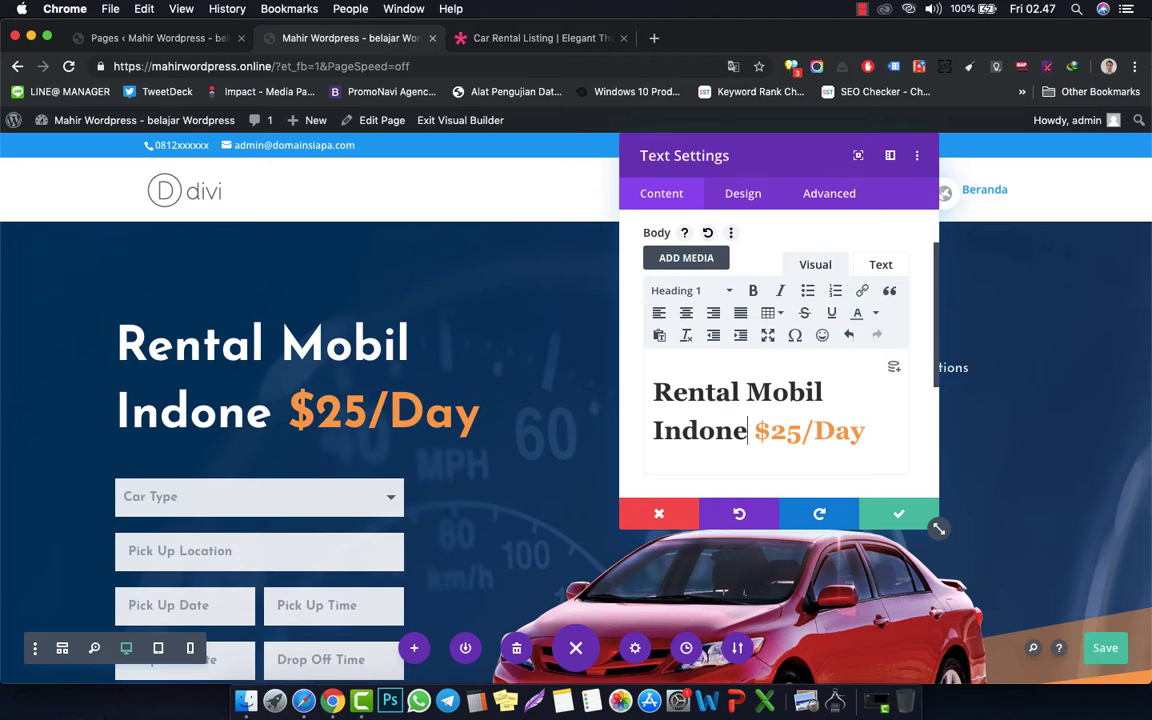
text(ia)
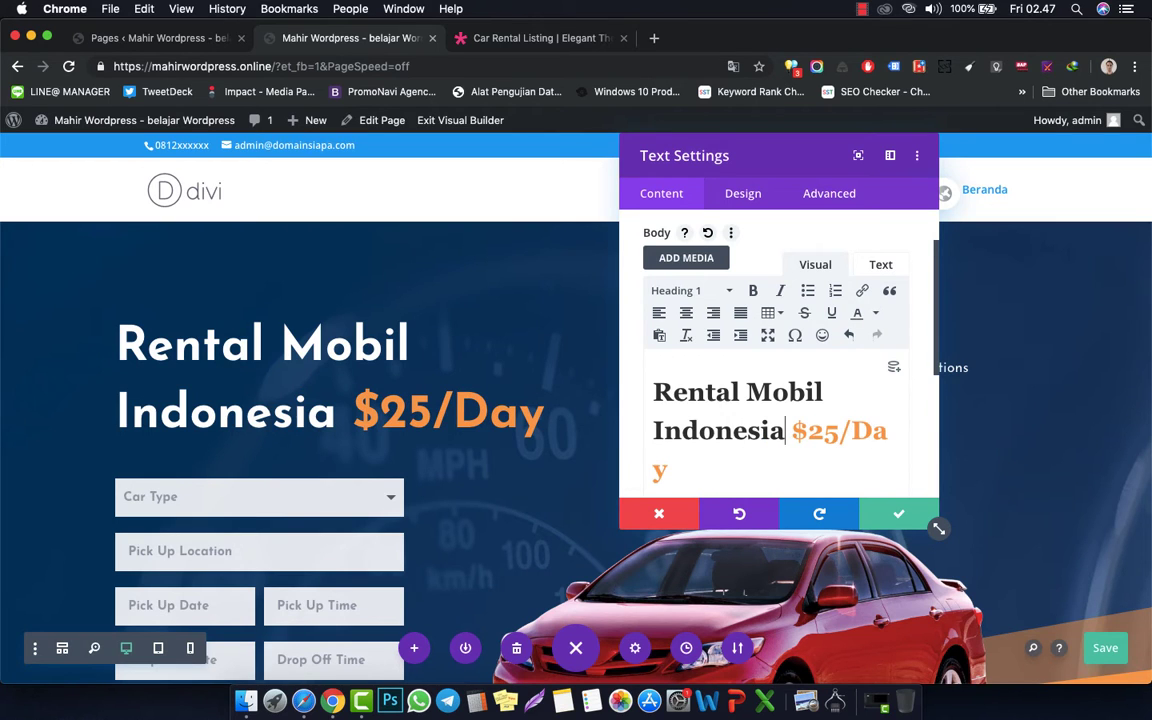
key(Return)
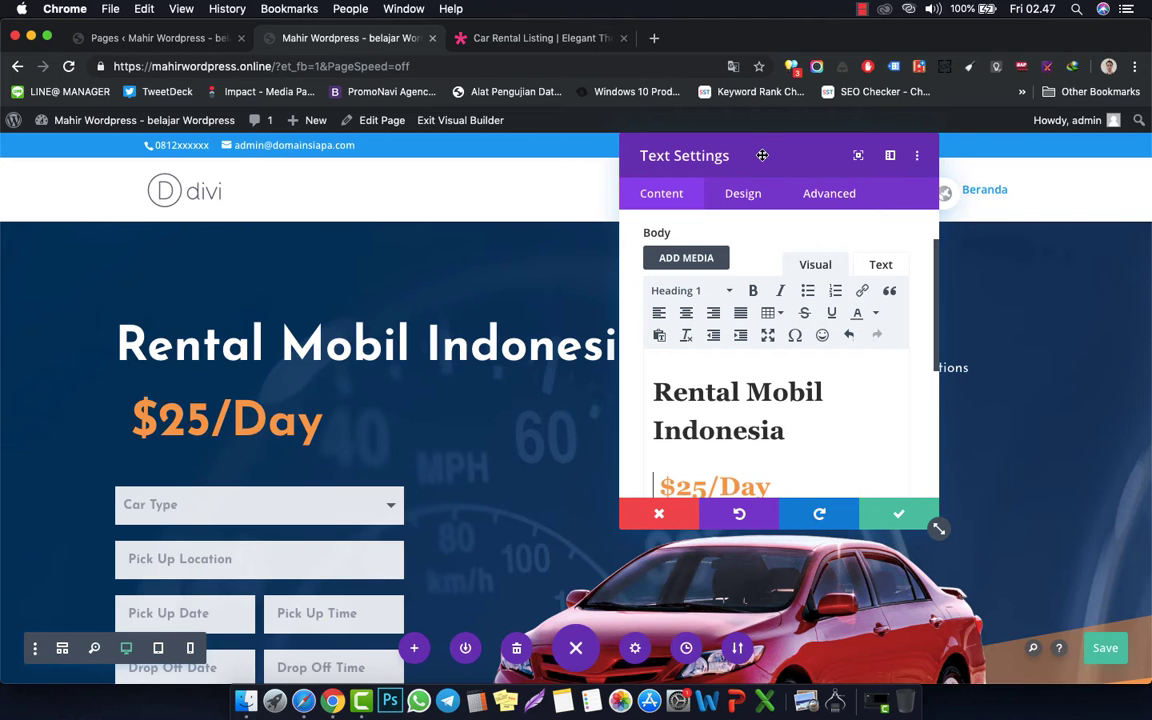
drag(762, 155, 854, 163)
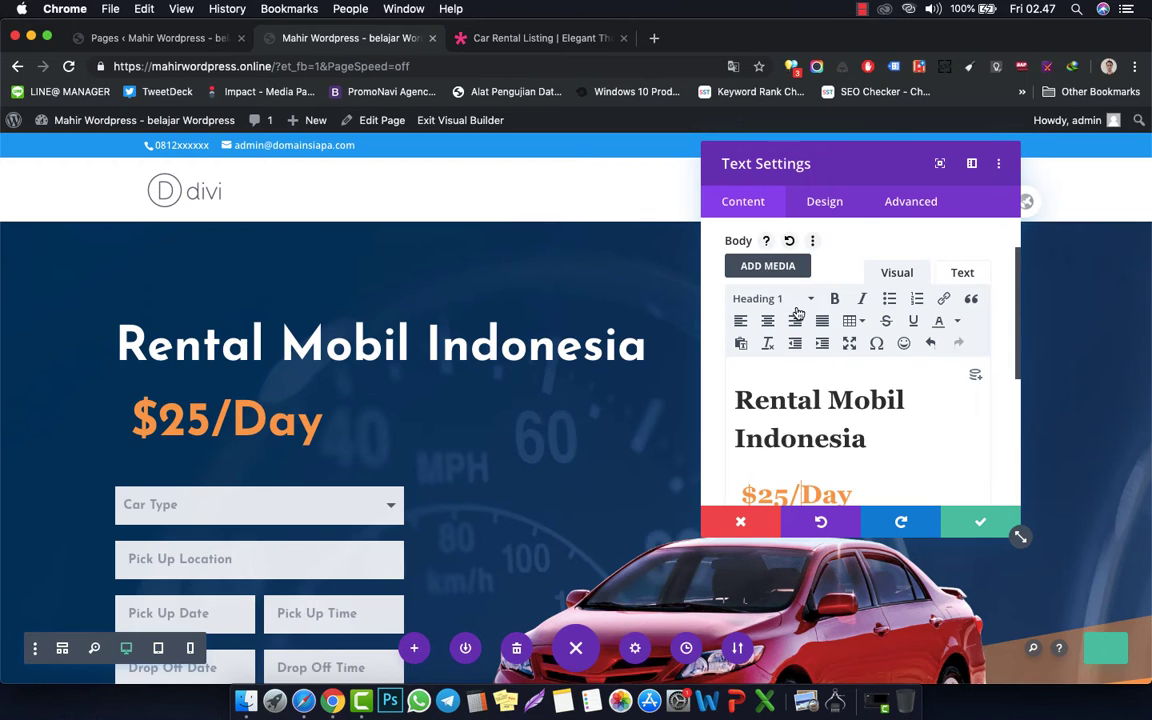
- Try centred text alignment in the headline module's design settings, set it to left, and adjust the text size slightly
click(841, 203)
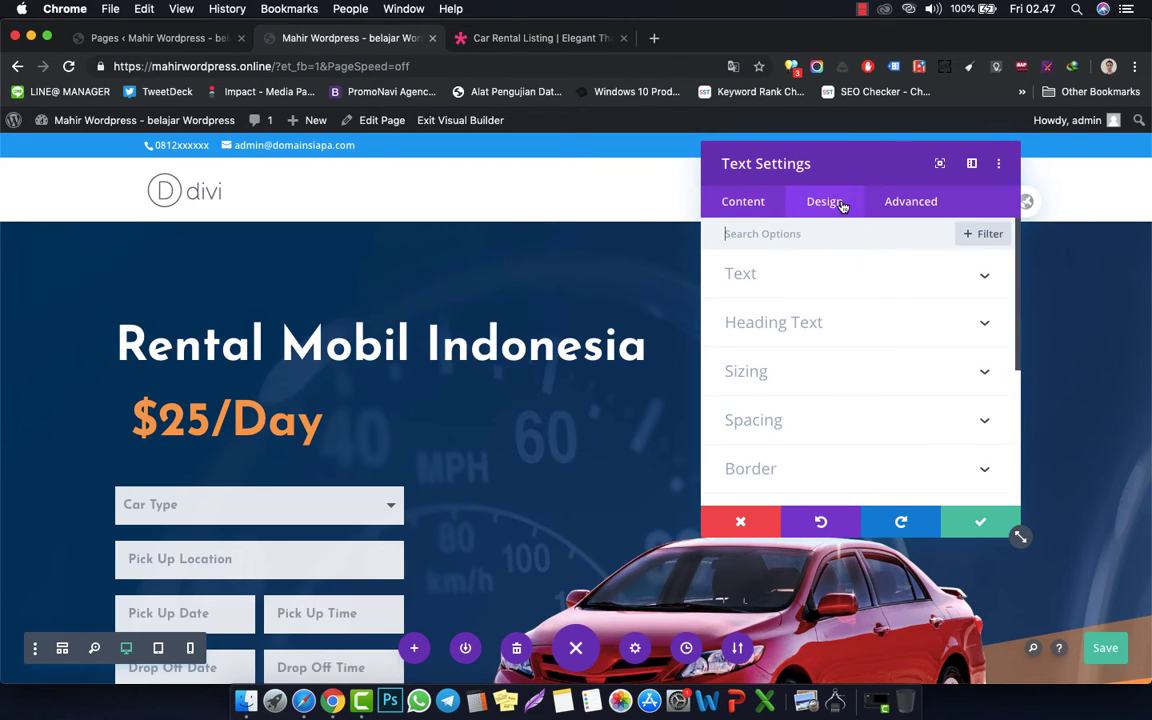
click(861, 283)
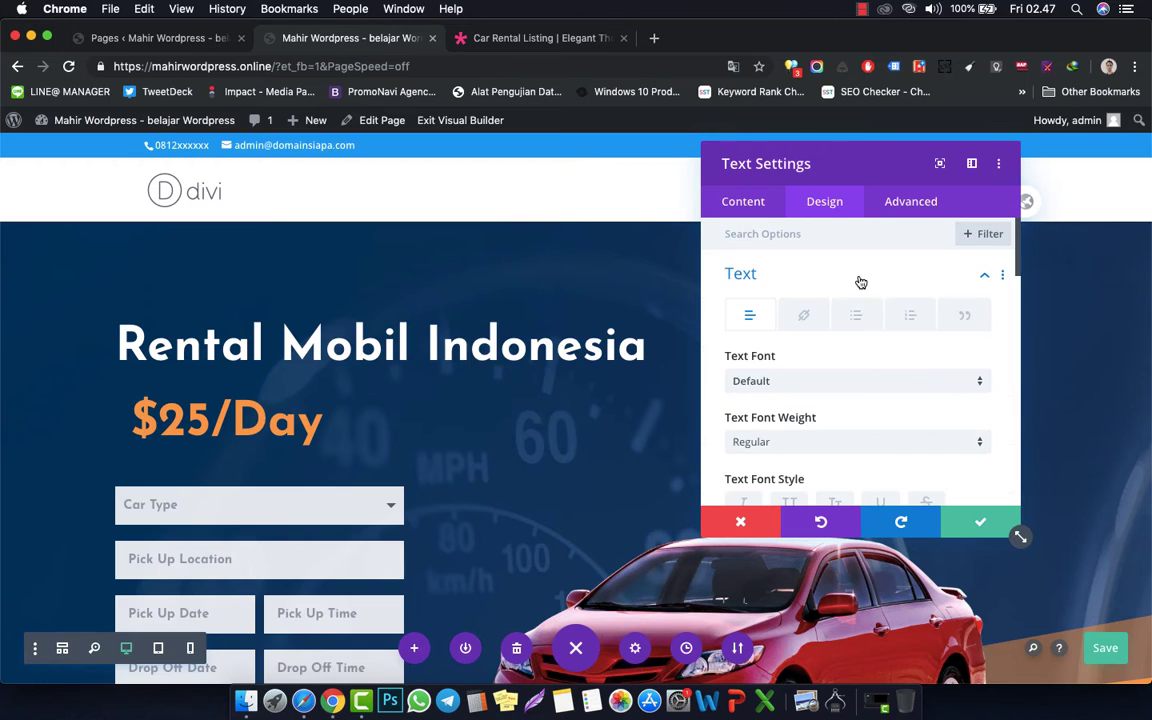
scroll(848, 362, down, 5)
click(826, 363)
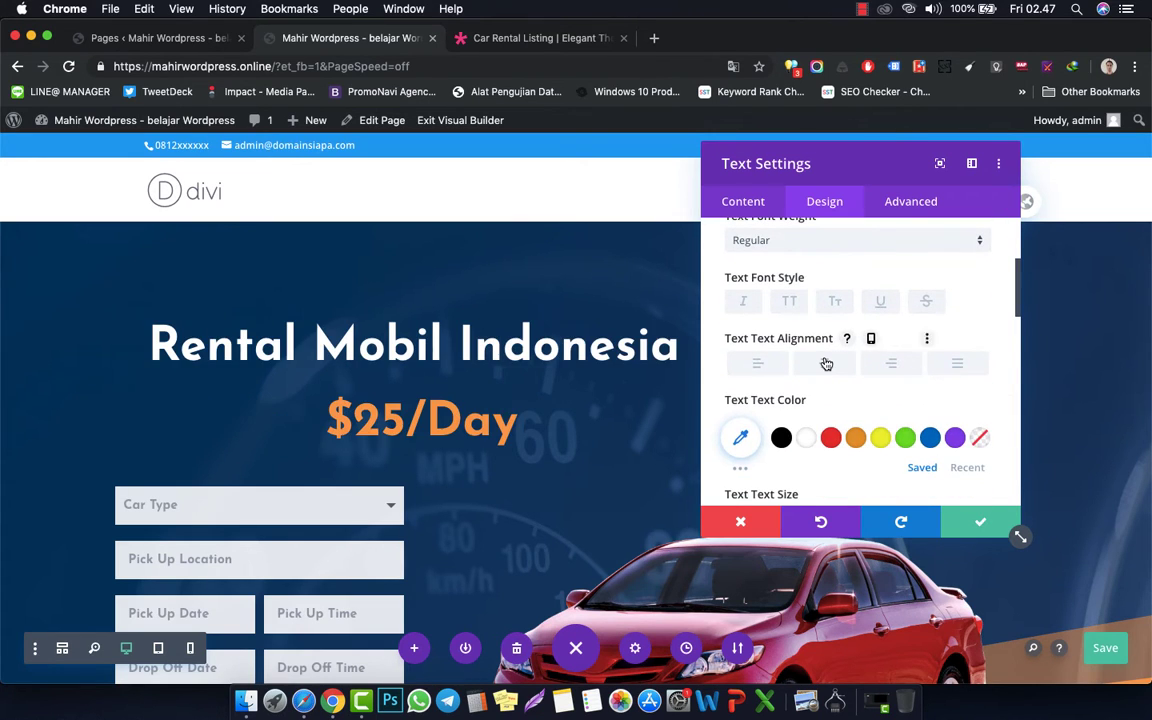
click(758, 364)
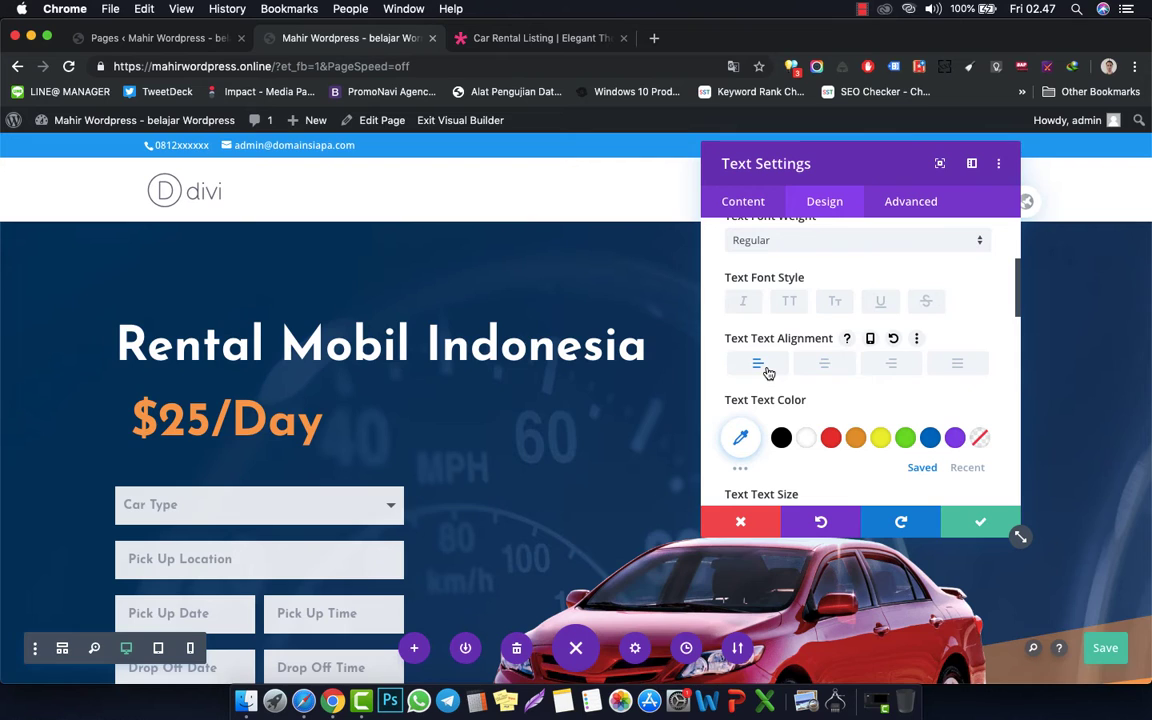
scroll(843, 417, down, 4)
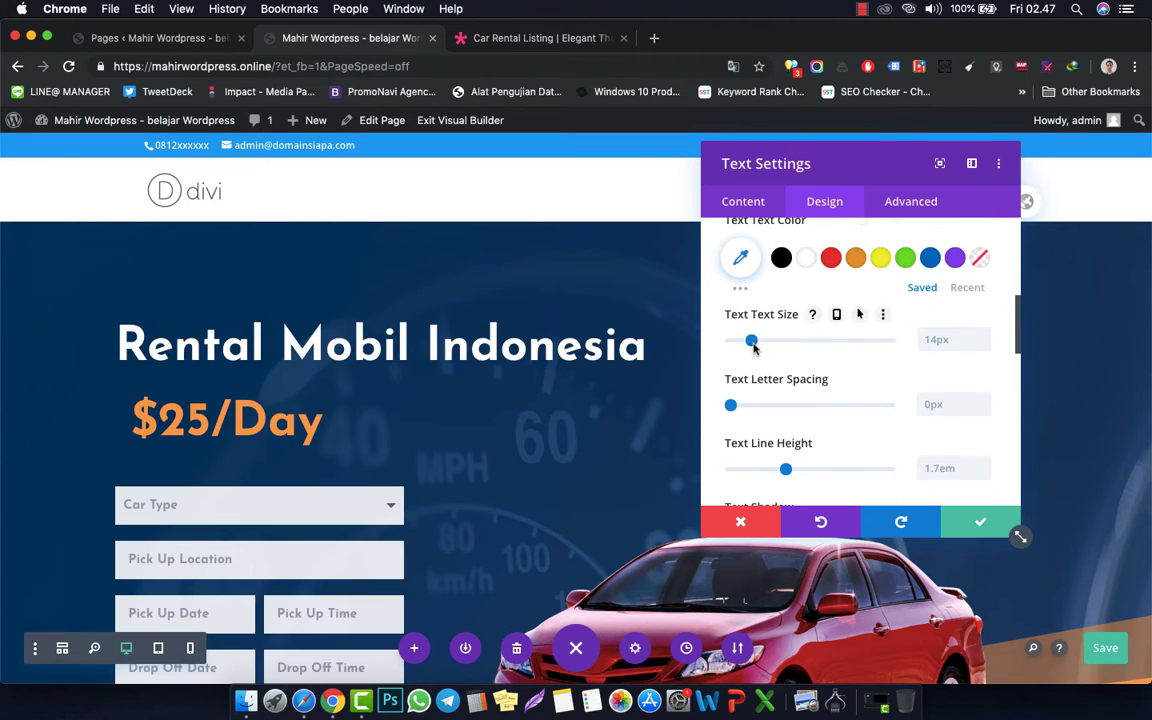
drag(751, 345, 758, 347)
- Try the Dark text color on the headline module and set it back to Light
scroll(838, 378, down, 6)
scroll(838, 379, down, 1)
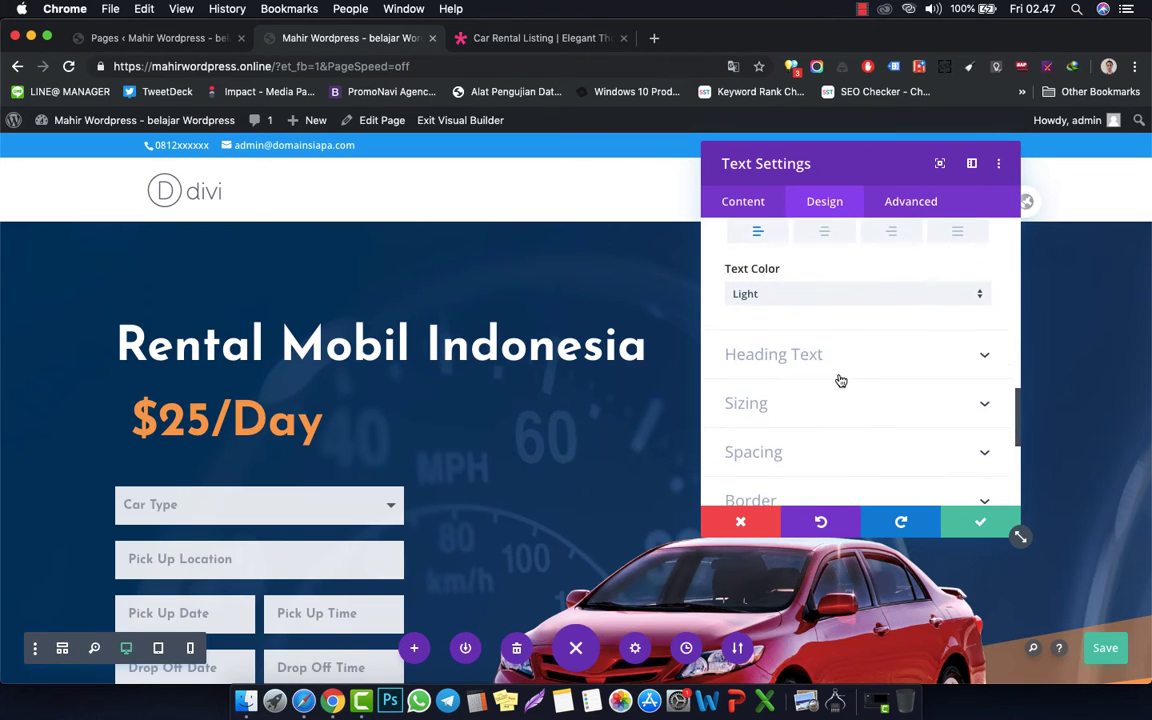
click(871, 292)
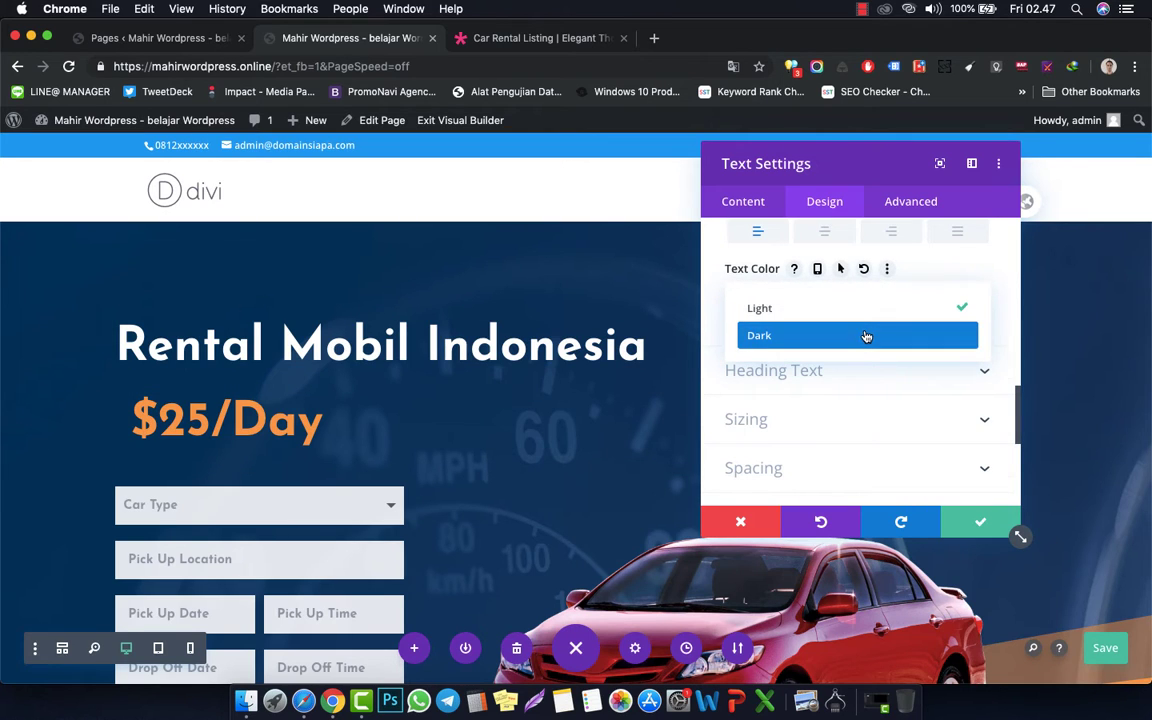
click(866, 335)
click(870, 296)
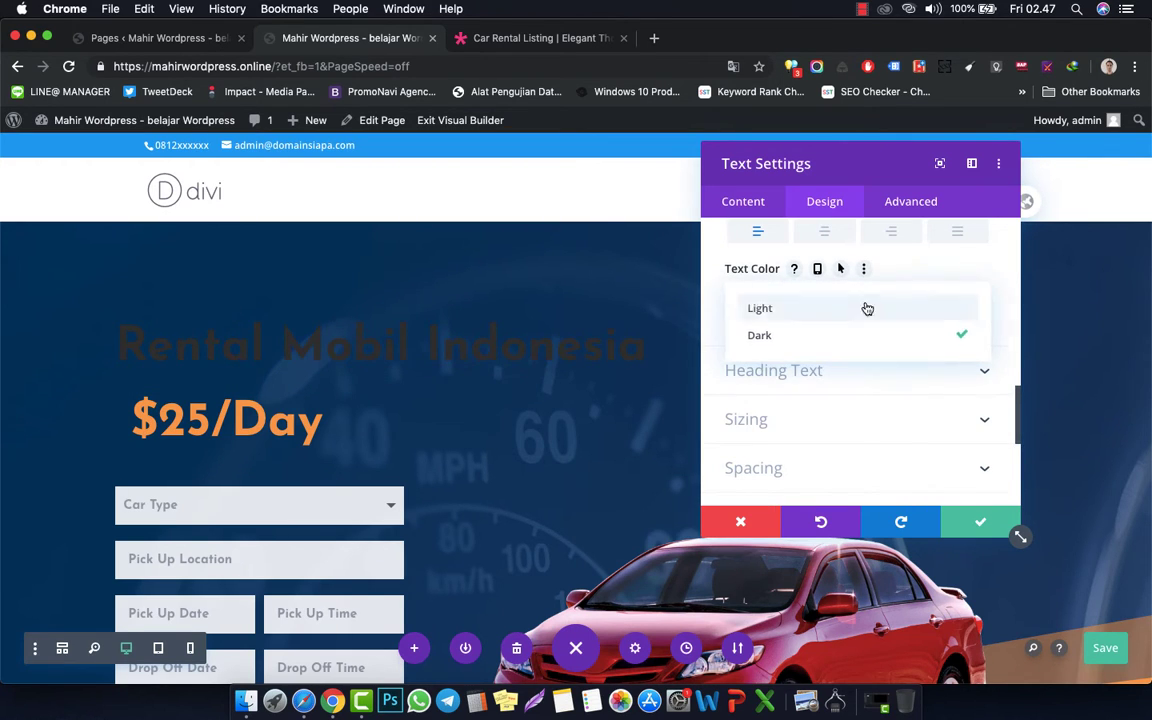
click(864, 308)
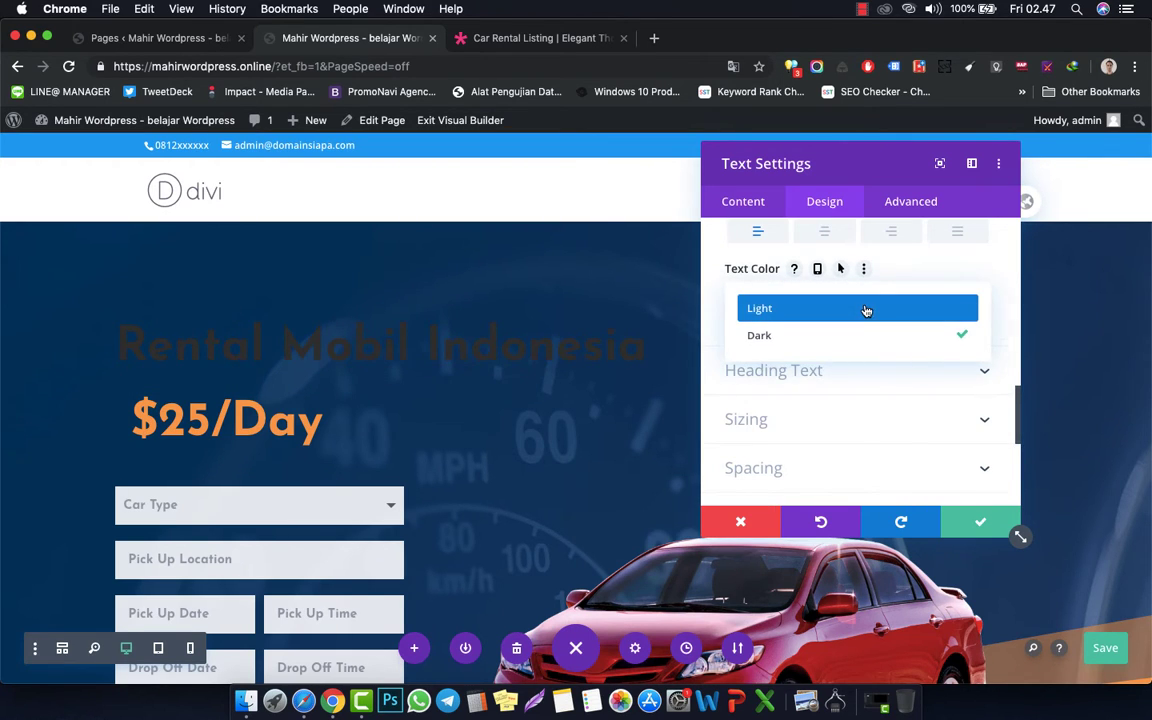
- Set the headline's heading font to Poppins, and try centred heading alignment before setting it to left
click(851, 372)
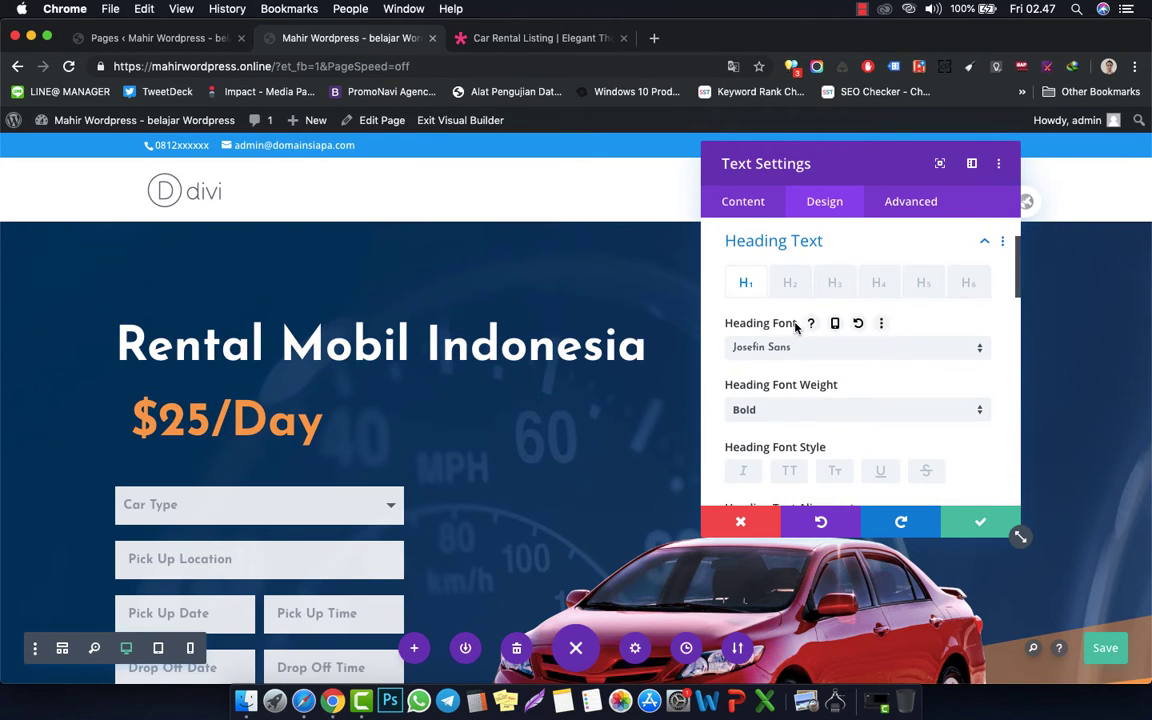
scroll(823, 365, down, 1)
scroll(824, 365, down, 1)
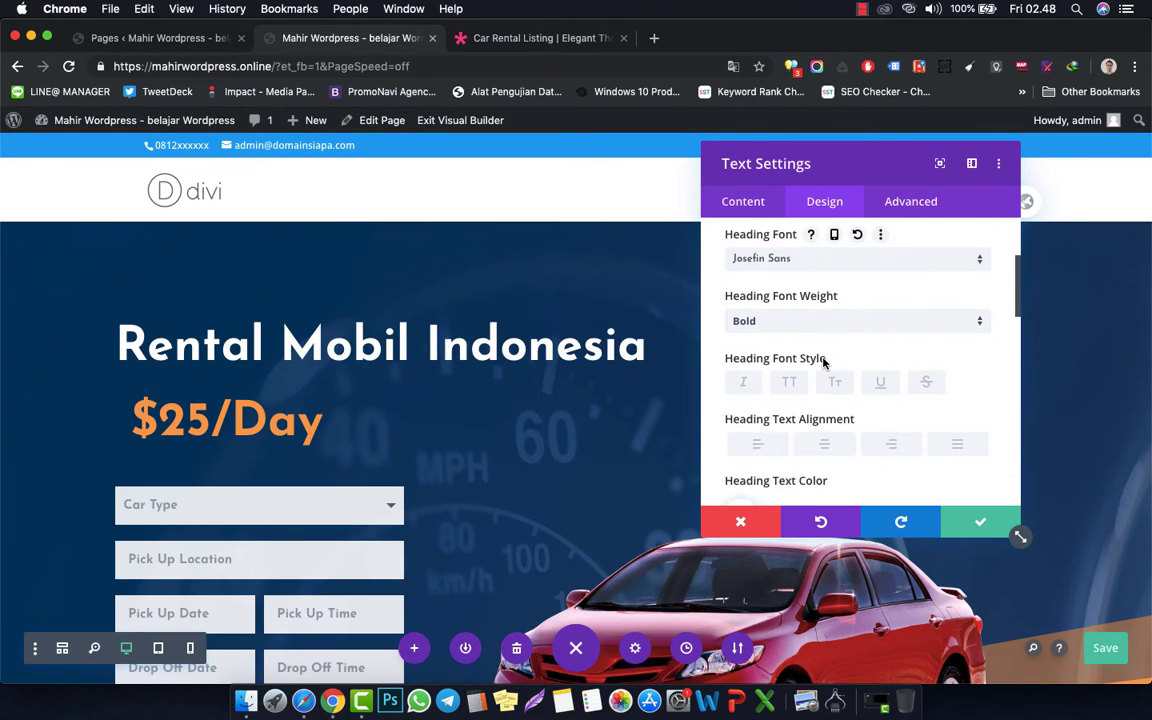
click(839, 261)
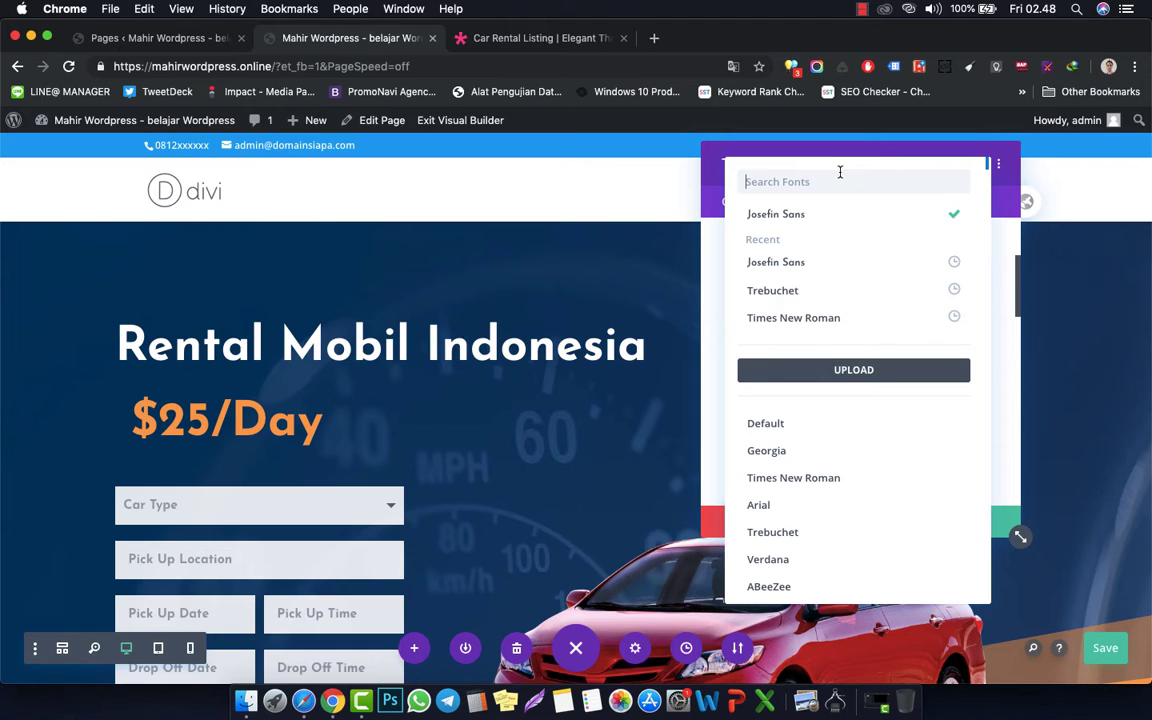
text(pop)
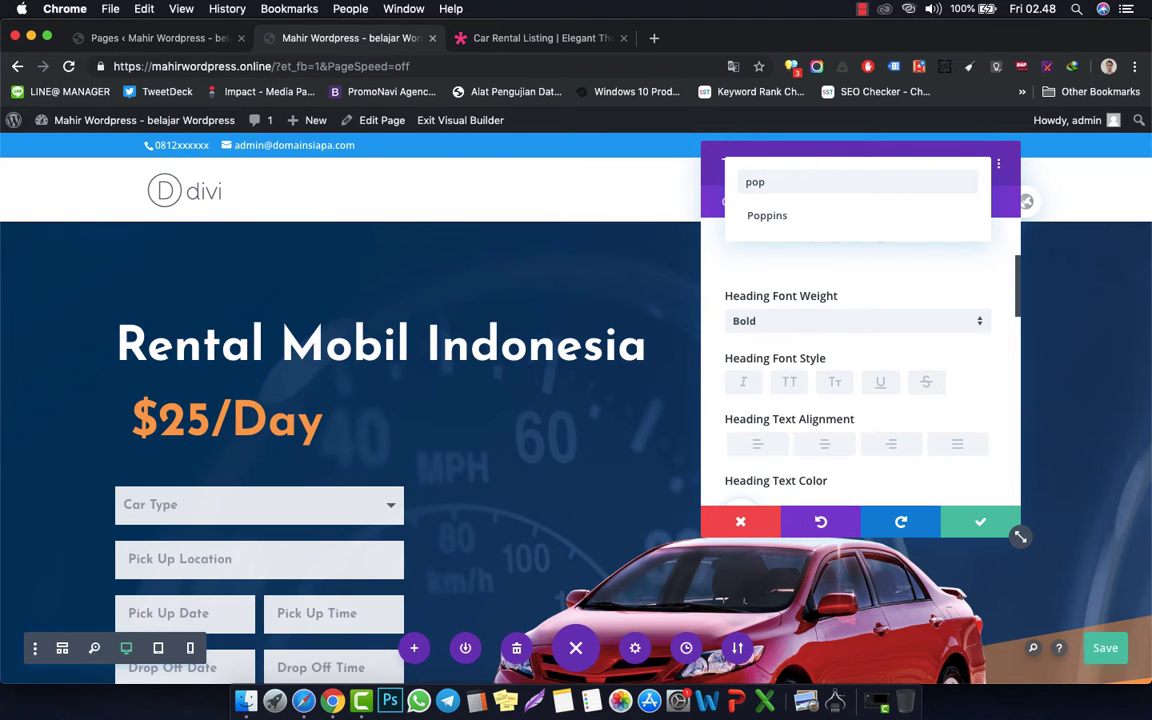
click(835, 214)
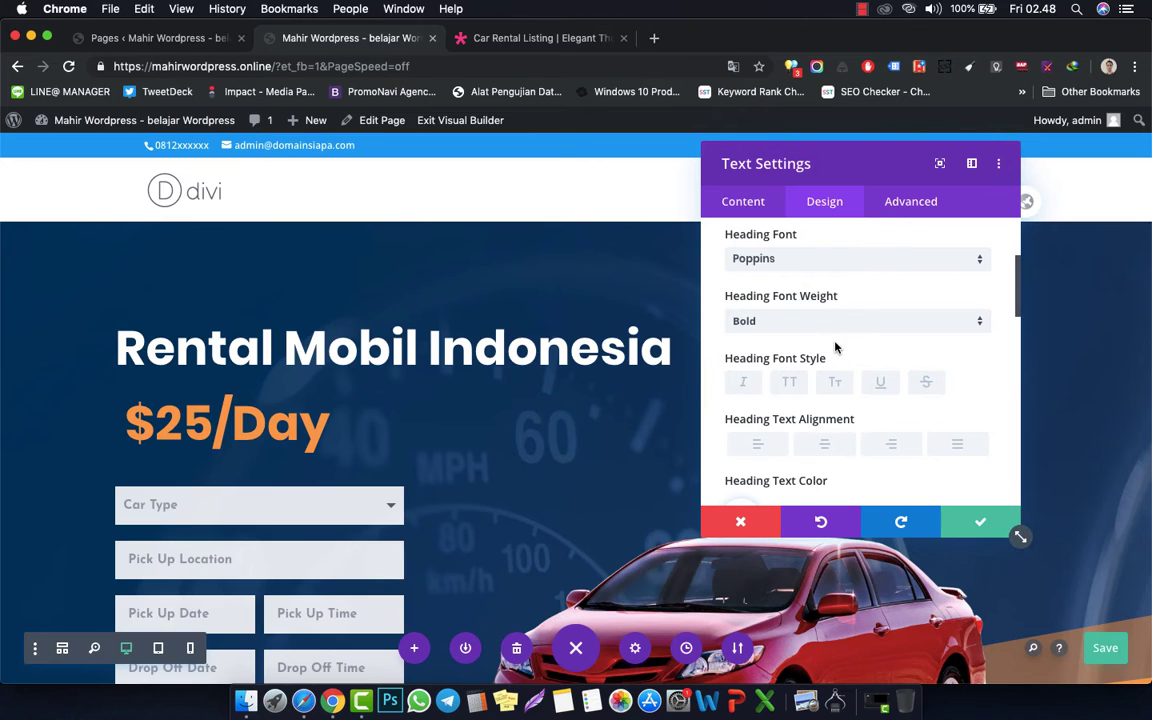
click(842, 440)
click(763, 447)
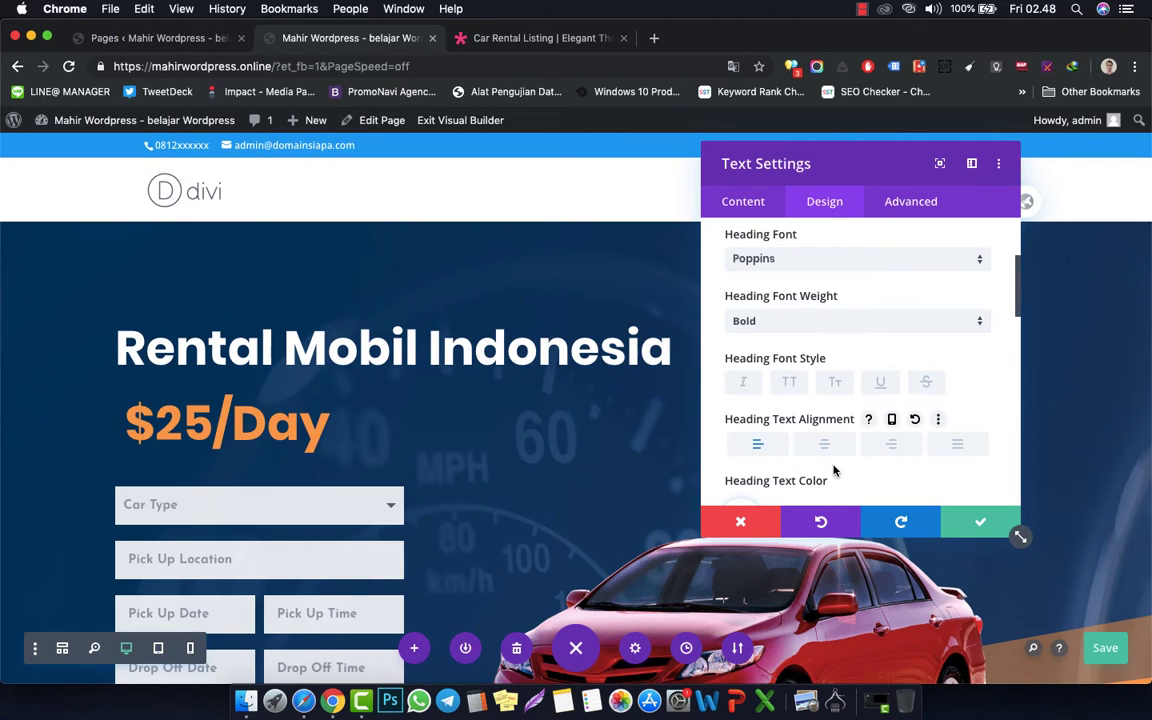
- Set the headline's tablet heading text size to 38px, moving the settings window clear of the tablet preview
scroll(831, 470, down, 2)
scroll(834, 470, down, 4)
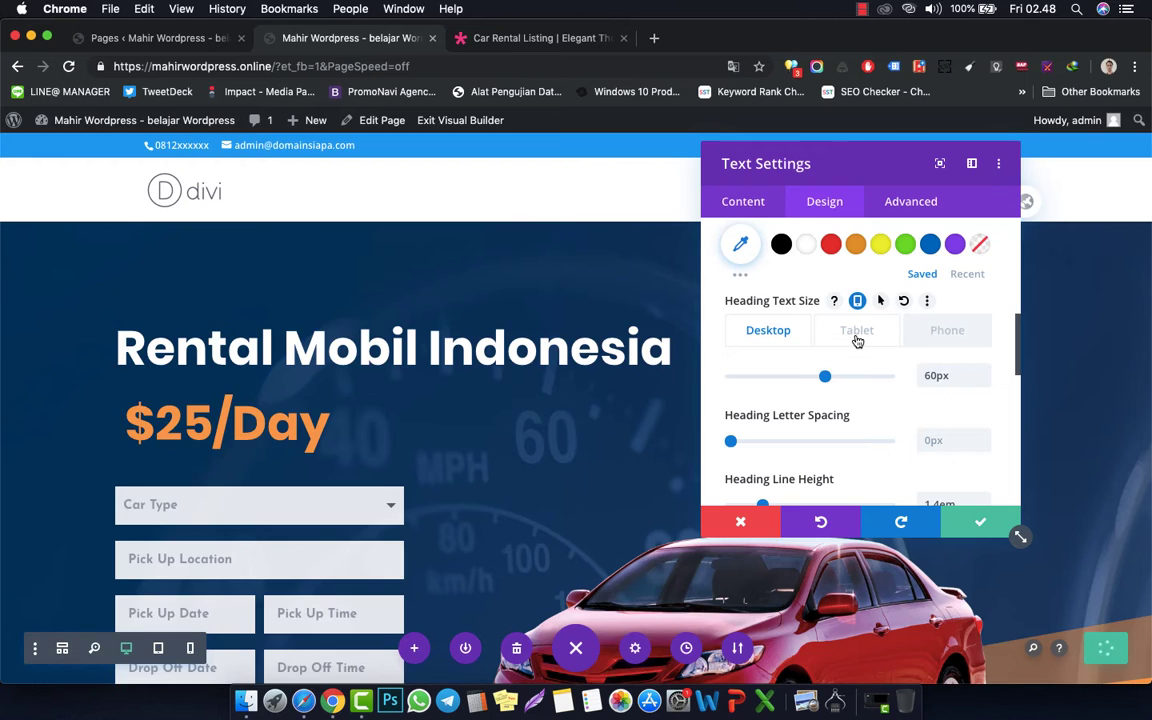
click(857, 335)
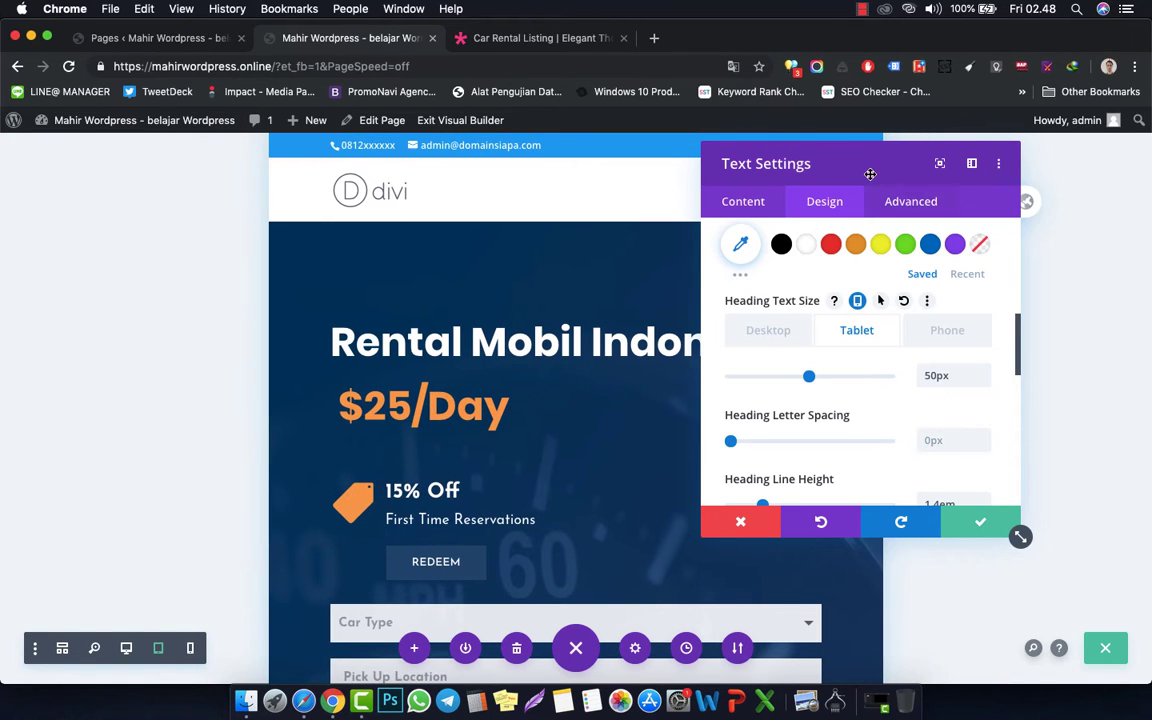
drag(860, 165, 948, 160)
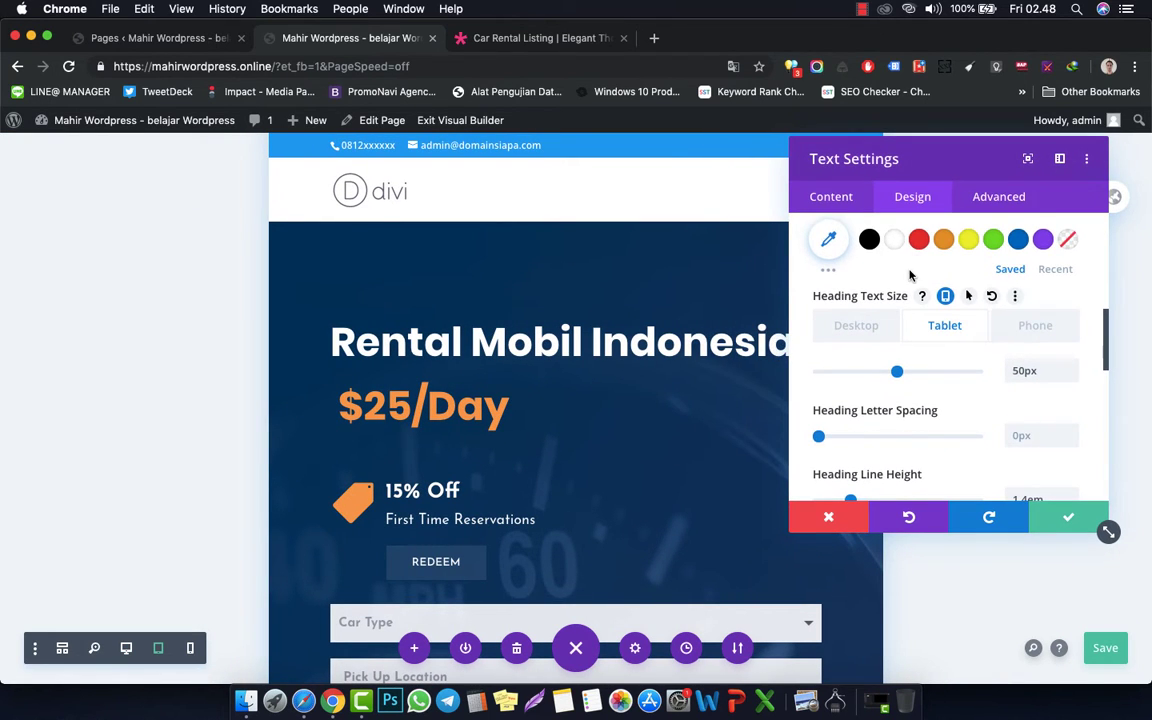
drag(896, 372, 878, 376)
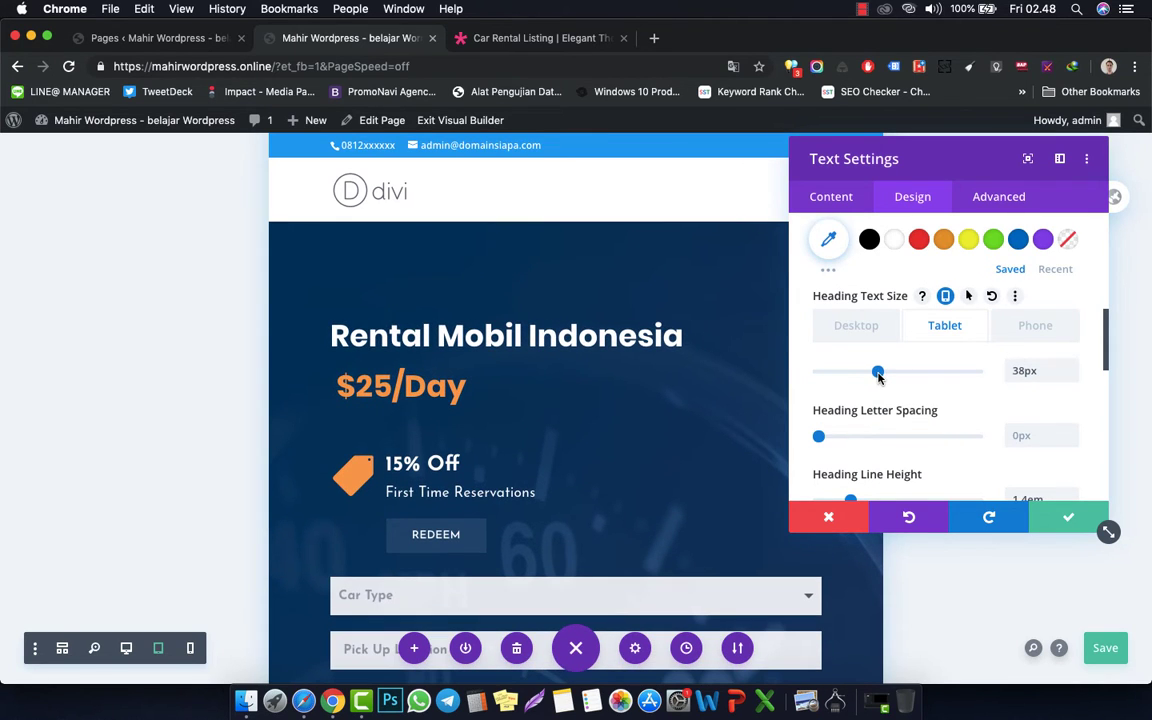
- Preview the headline's heading text size for phone and tablet, and return to the desktop setting
click(1023, 330)
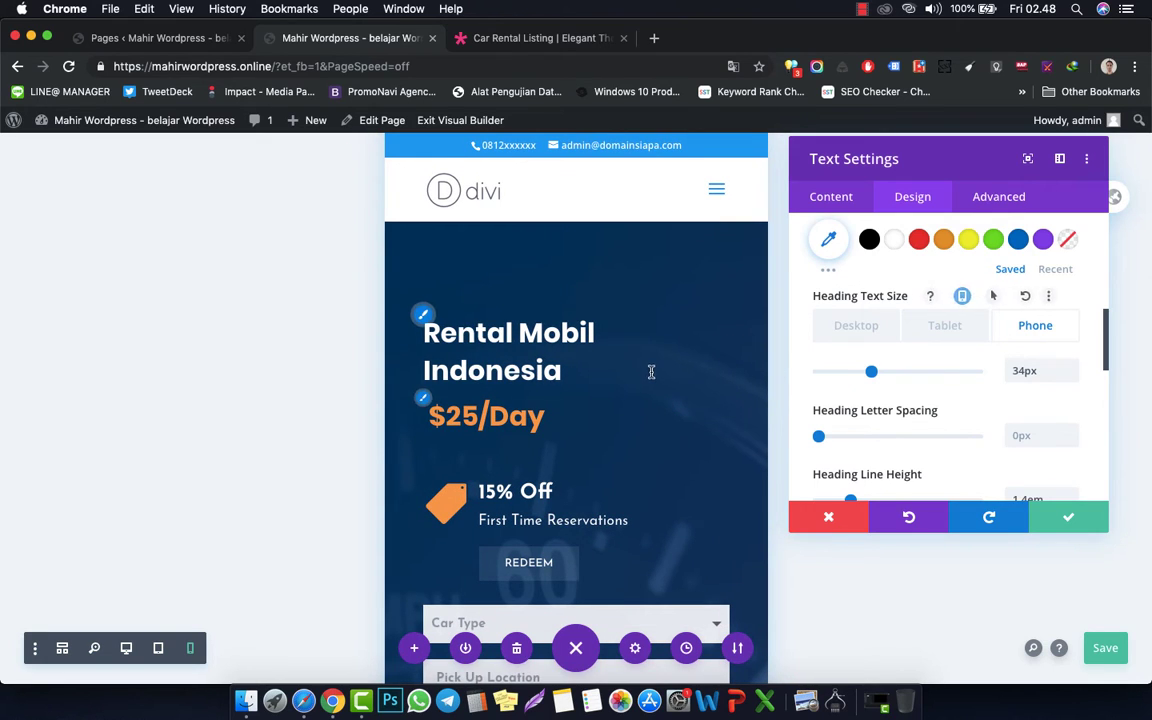
click(940, 333)
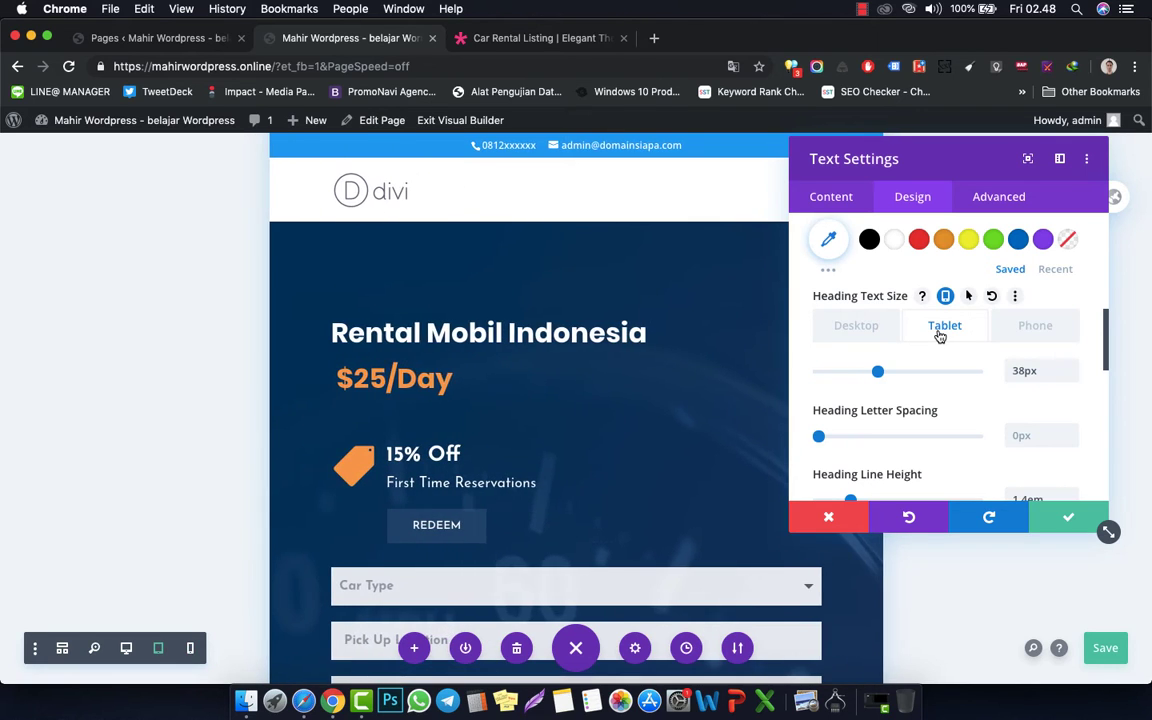
click(875, 335)
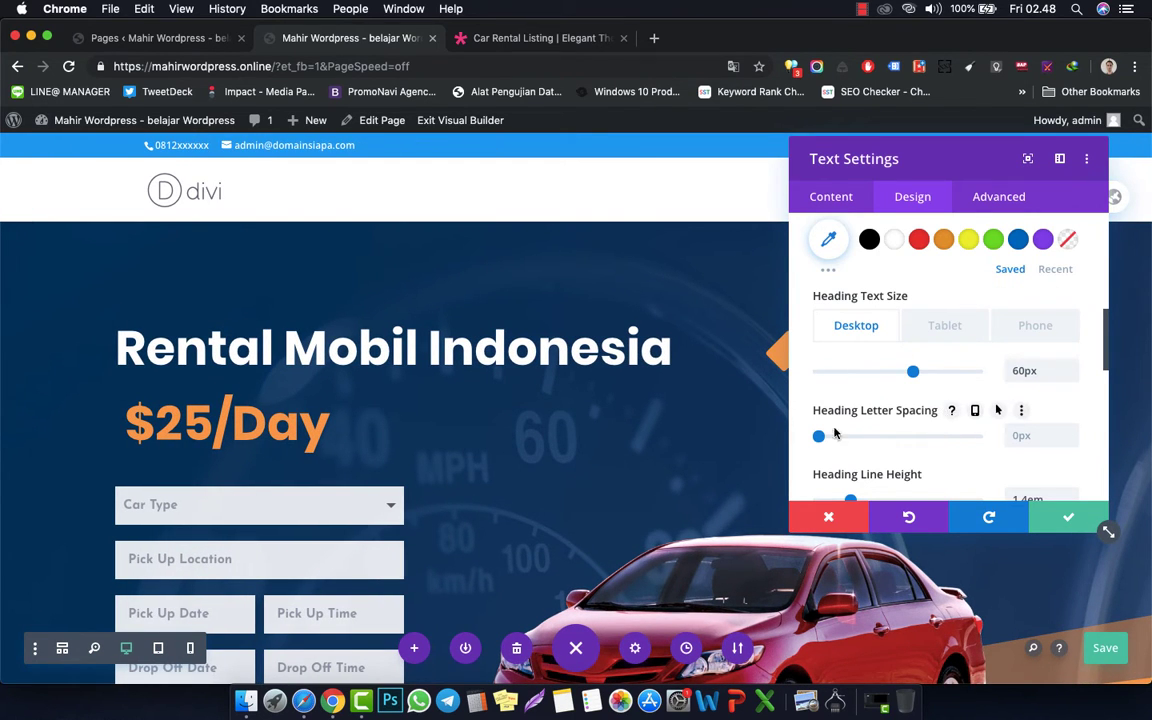
- Try the heading letter spacing, keep it at the minimum, and save the headline module's settings
drag(822, 443, 815, 444)
scroll(884, 440, down, 10)
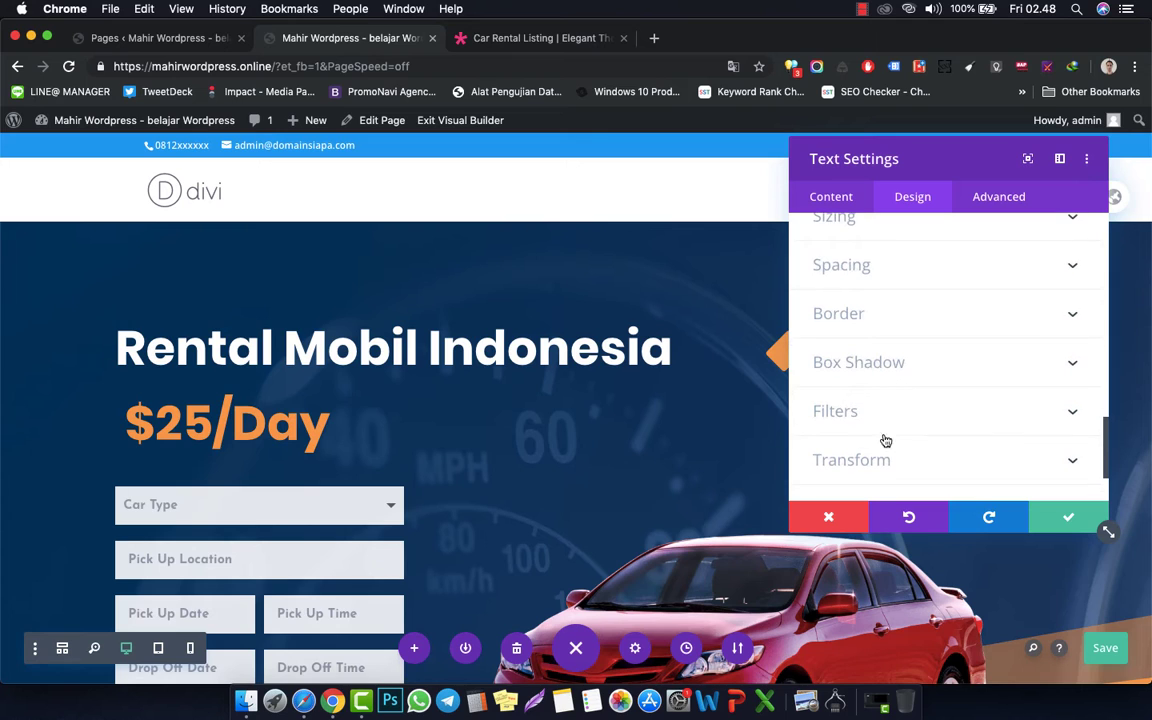
click(1061, 530)
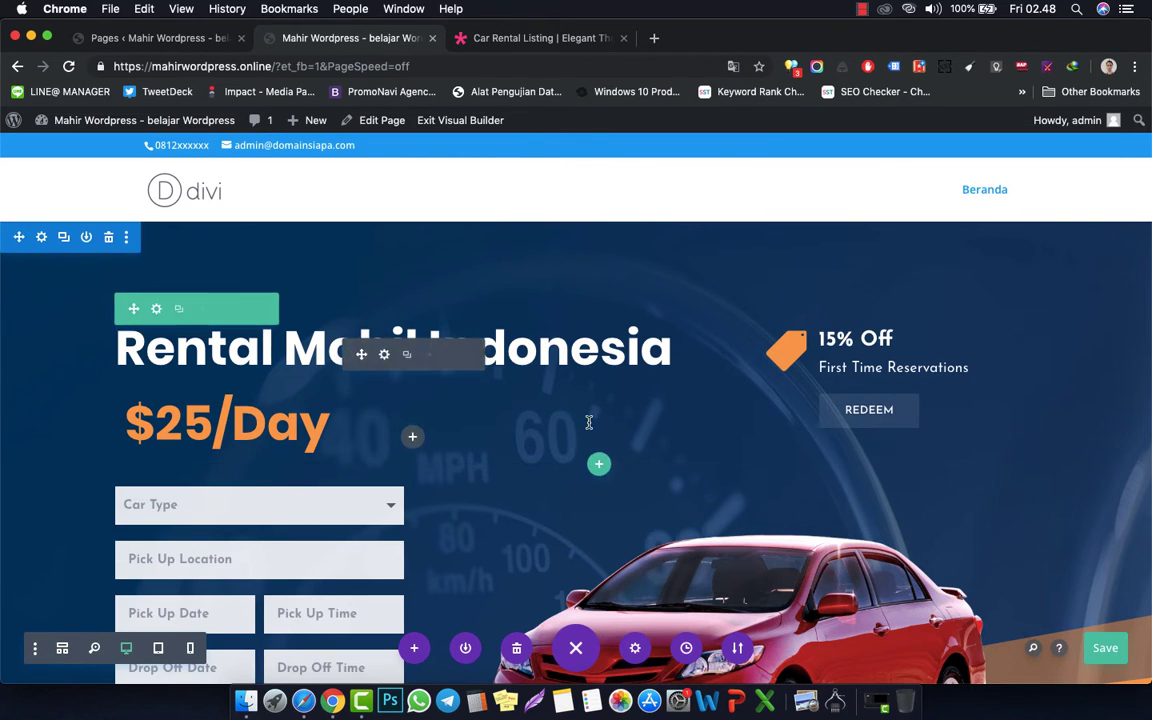
scroll(589, 420, down, 3)
scroll(589, 420, up, 3)
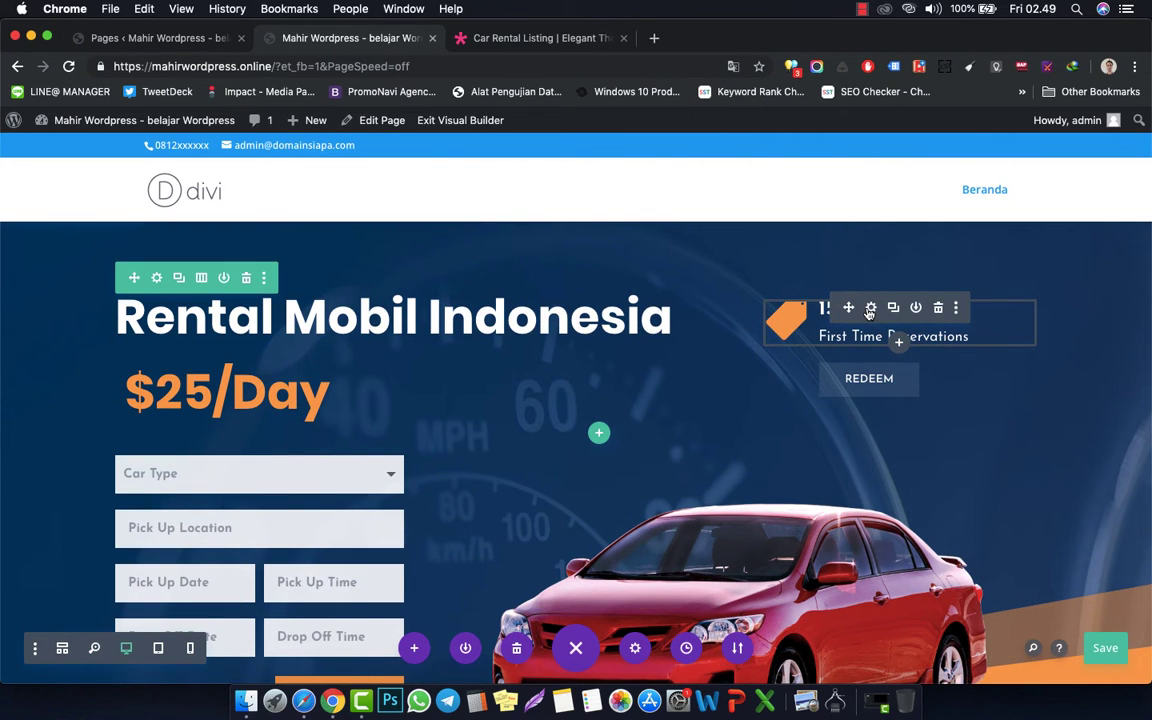
click(870, 308)
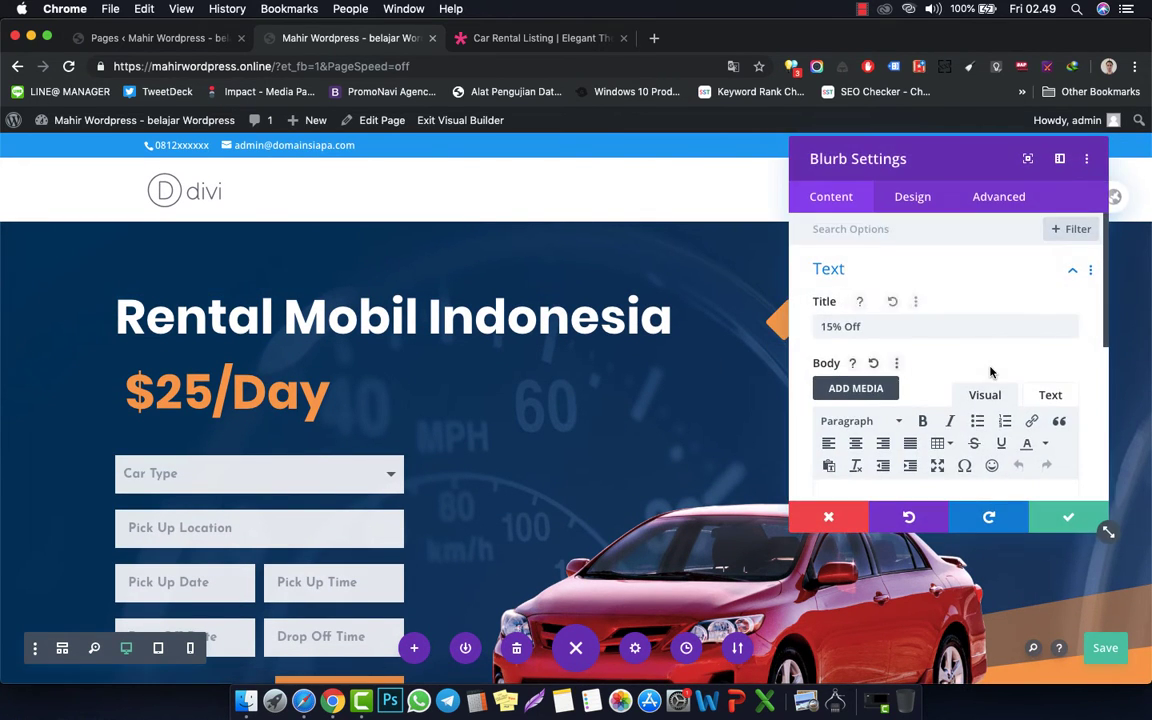
scroll(990, 372, down, 5)
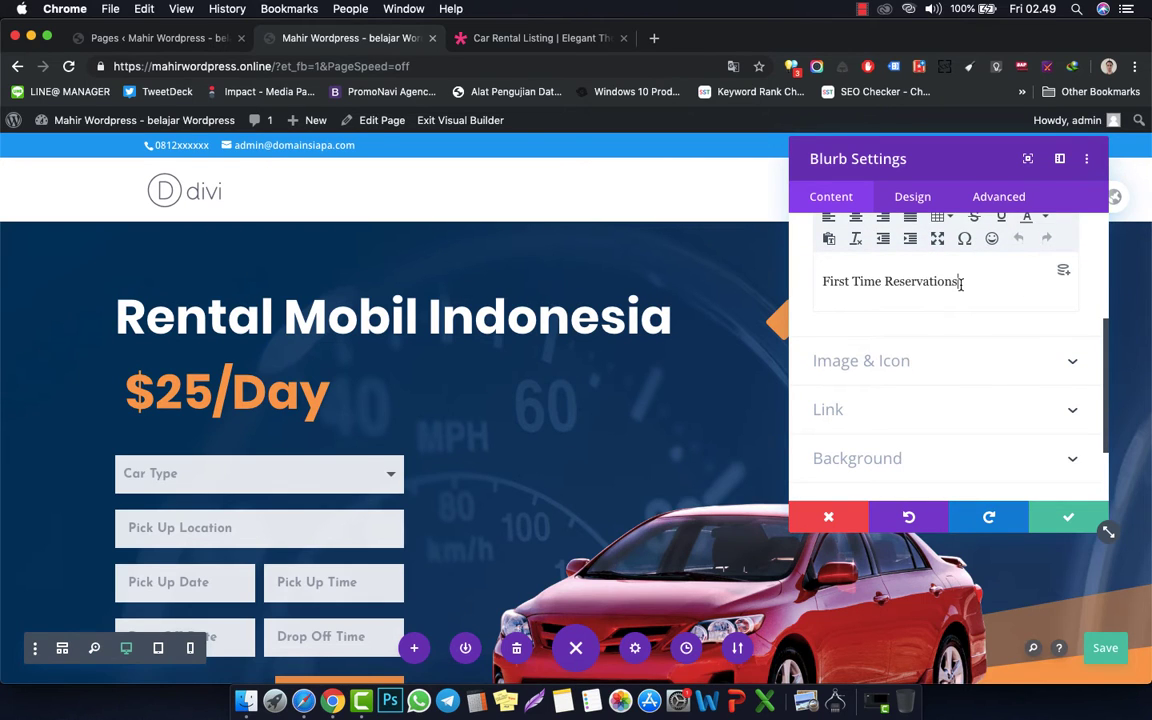
click(843, 515)
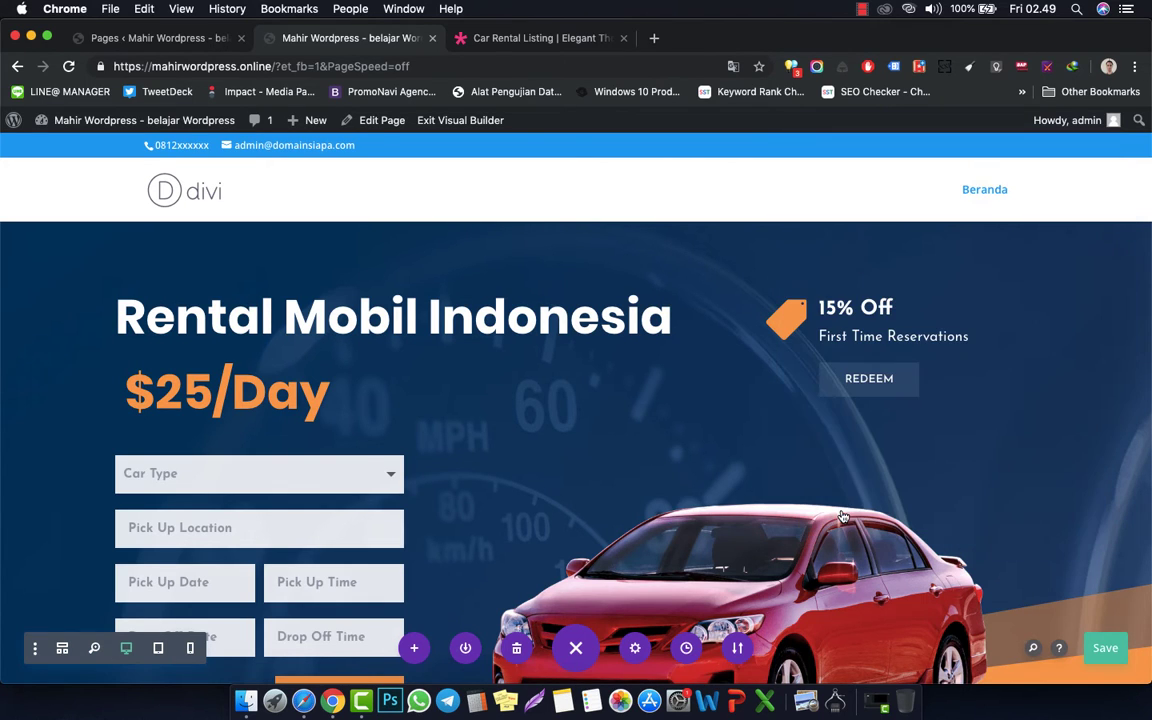
- Open the 15% Off blurb's image and icon settings, move the window off the blurb, and try switching the icon off and on
click(793, 320)
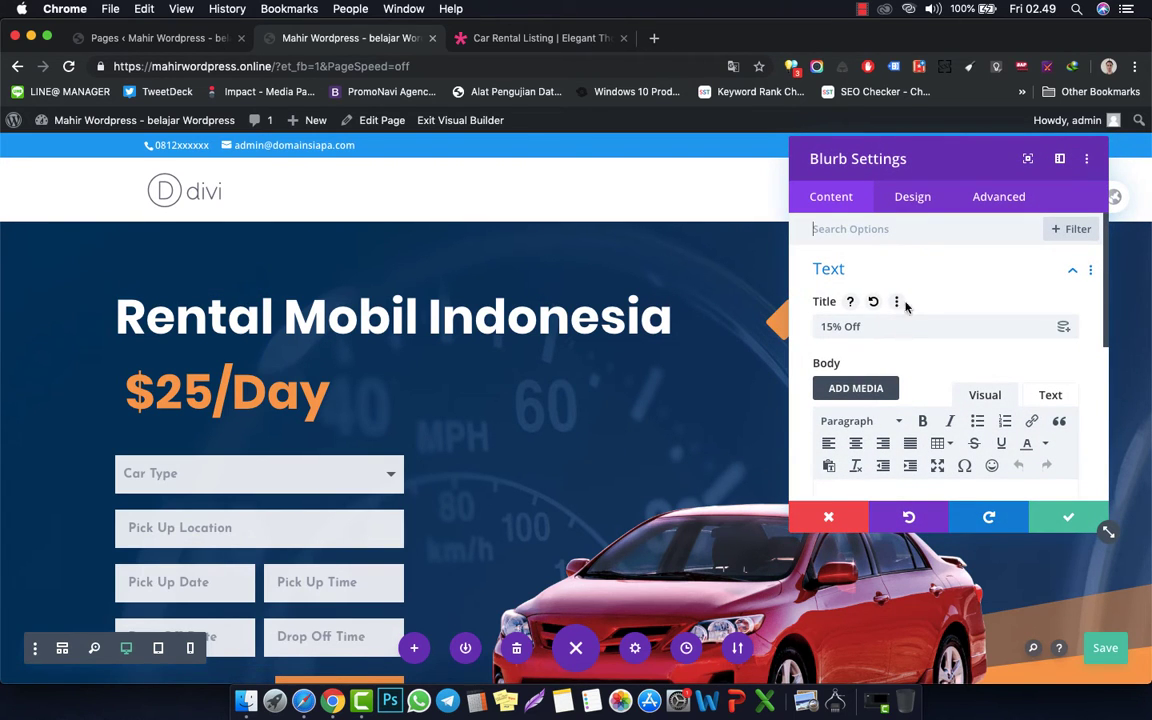
scroll(925, 312, down, 5)
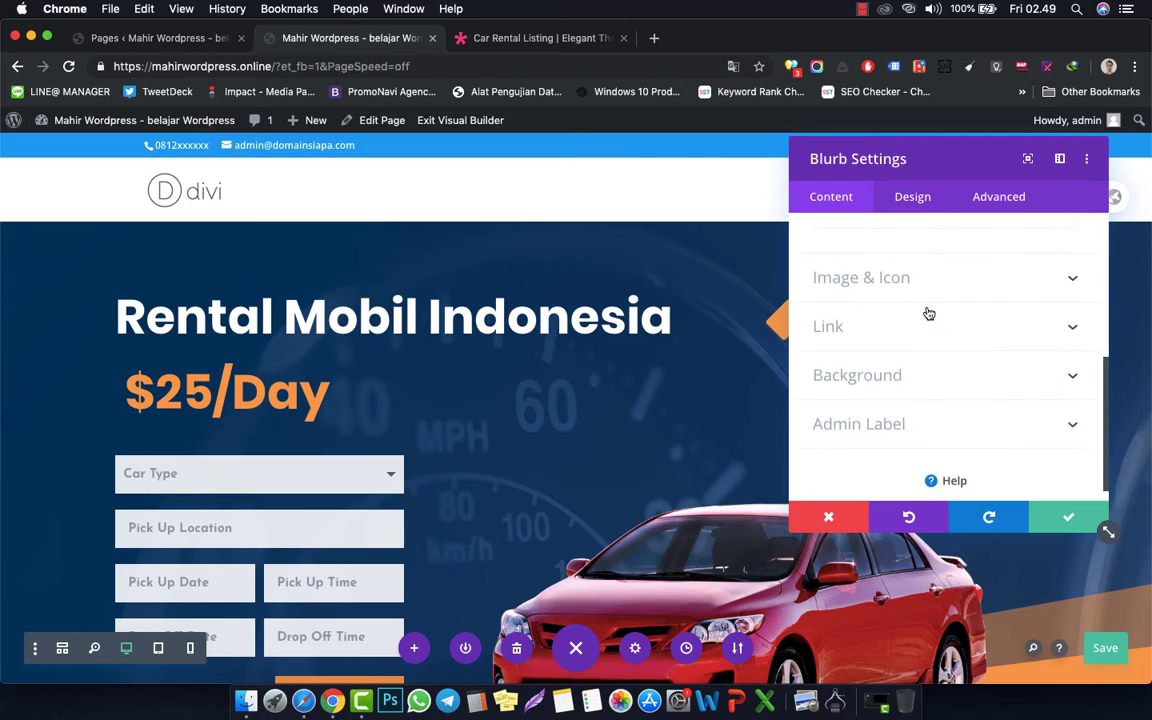
scroll(928, 313, up, 1)
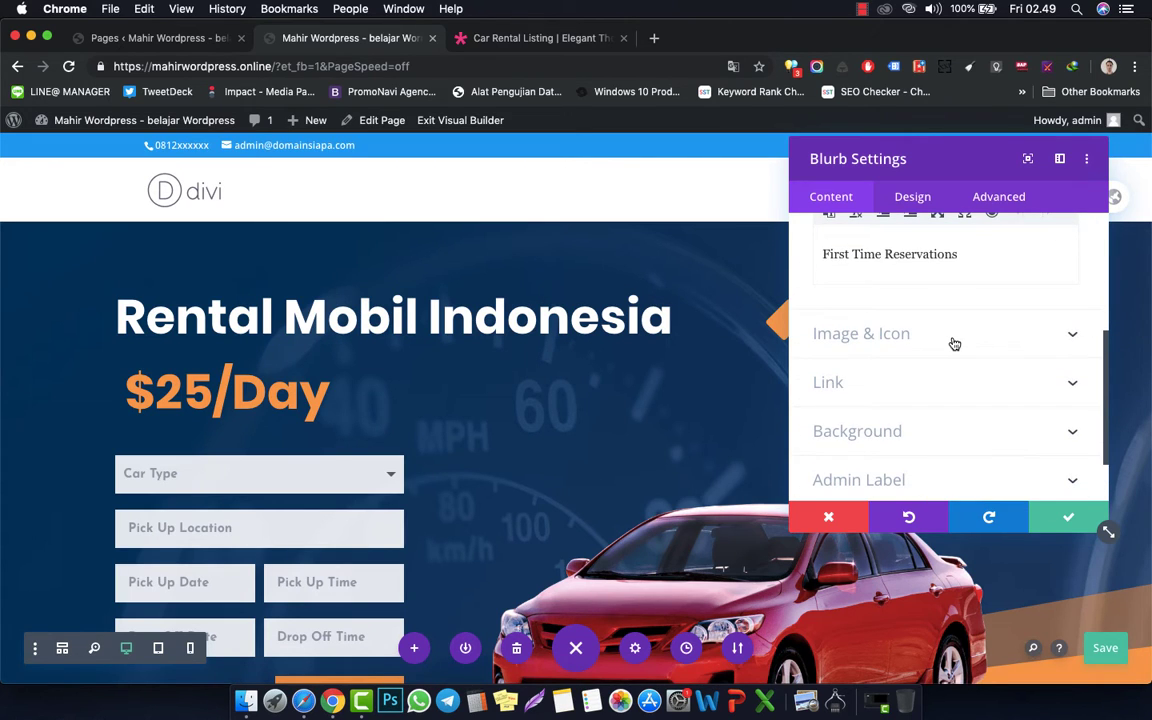
click(955, 344)
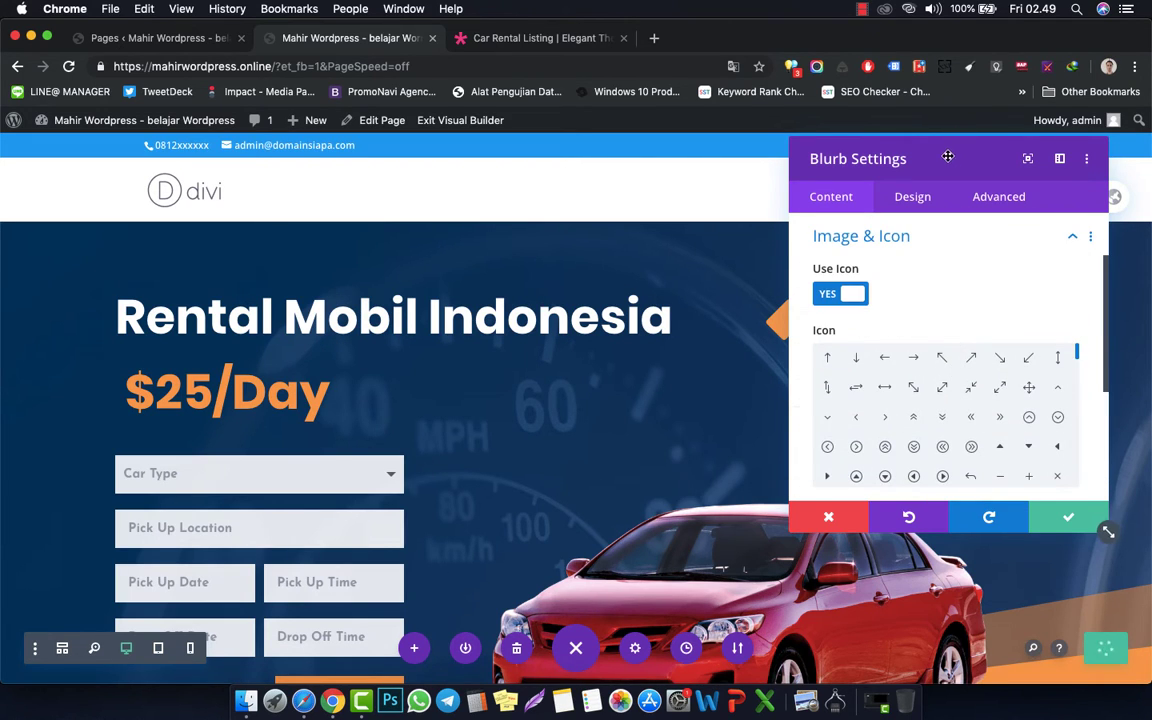
drag(948, 157, 391, 168)
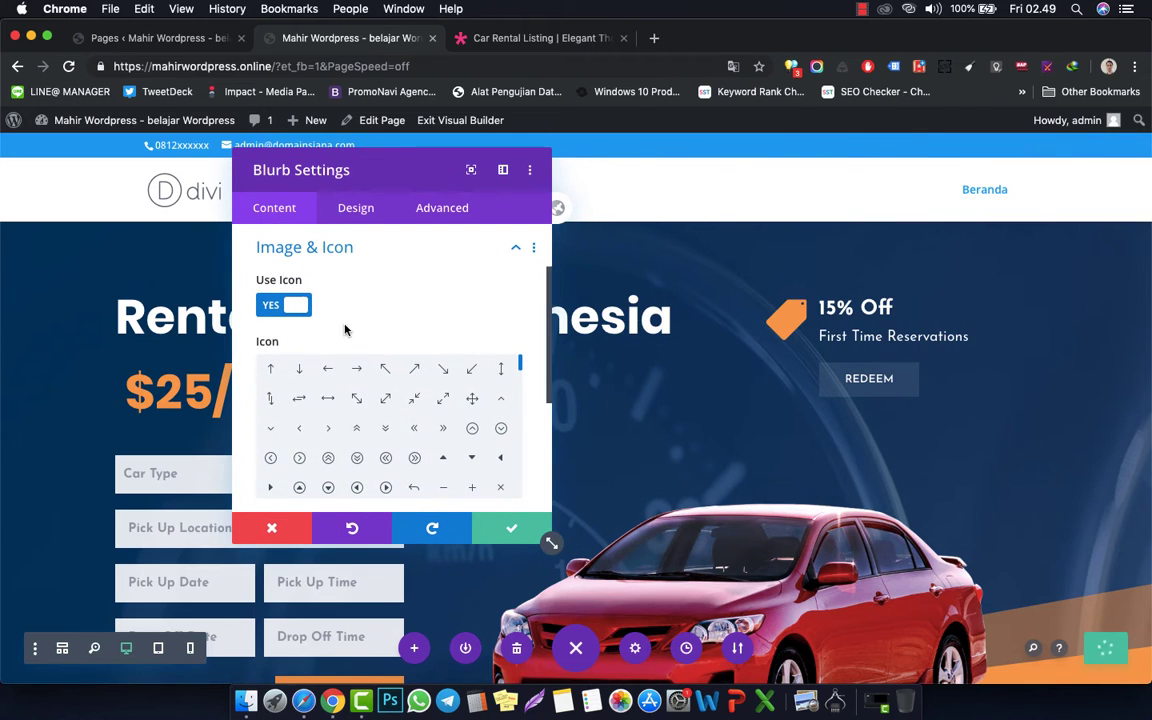
click(268, 310)
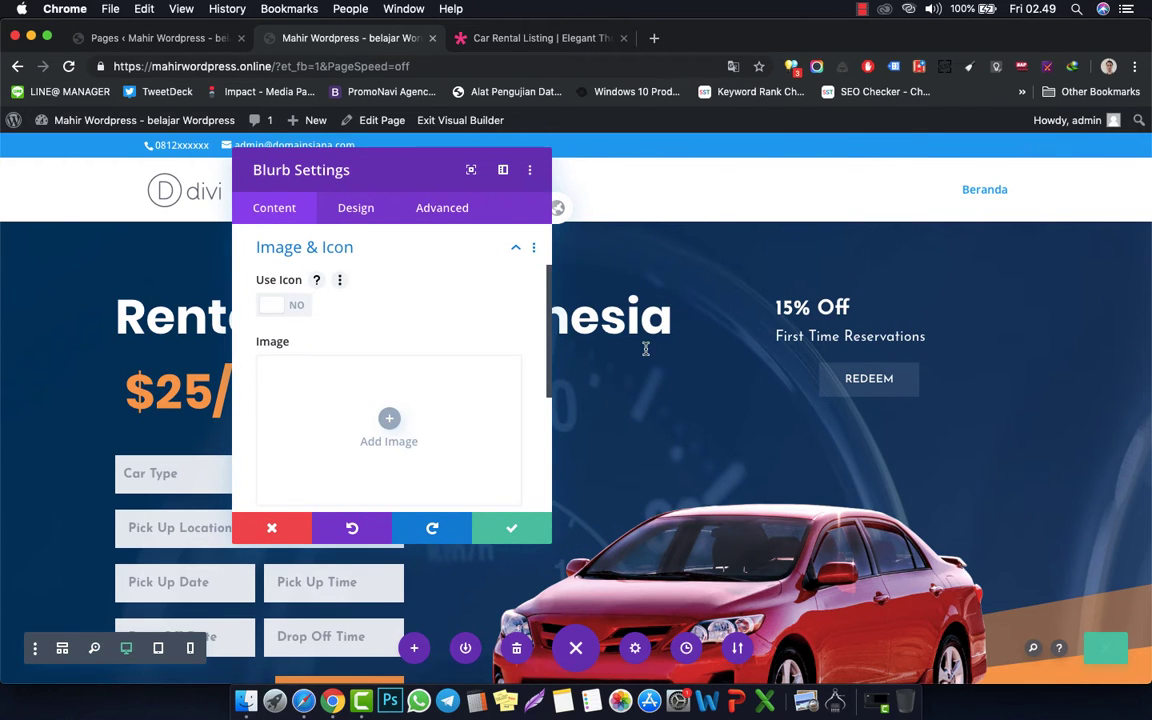
click(290, 304)
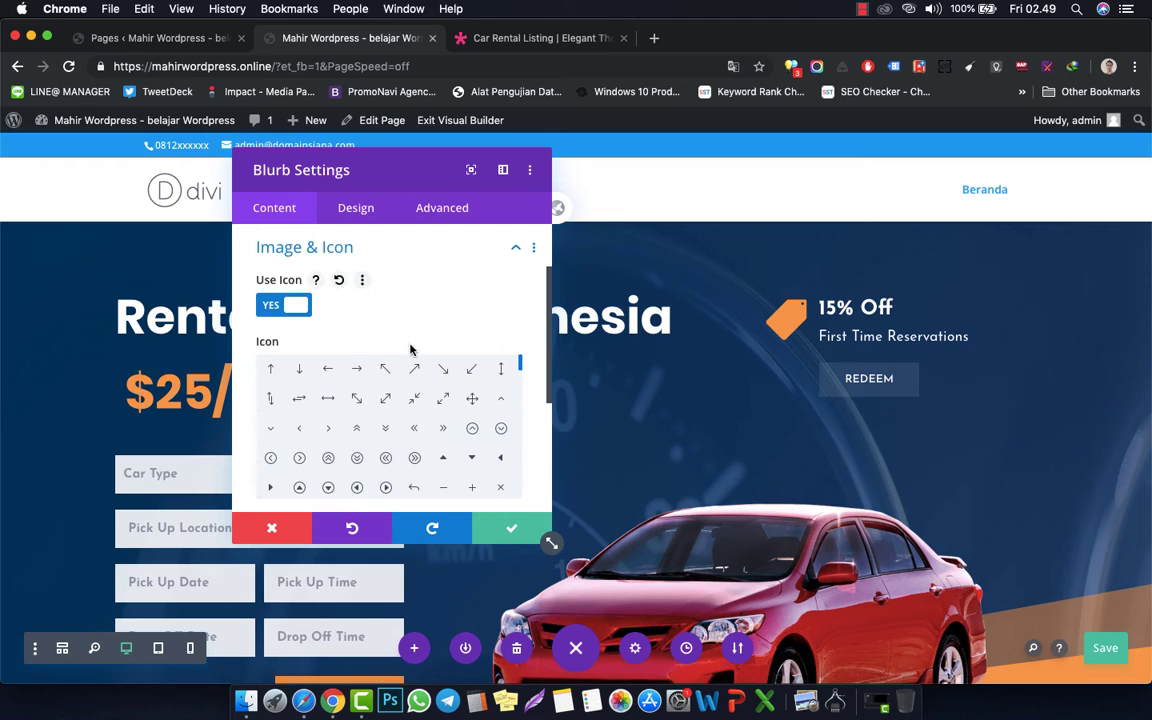
- Try red and orange for the blurb's icon in the design settings, and set the icon colour to yellow (#edf000)
click(358, 208)
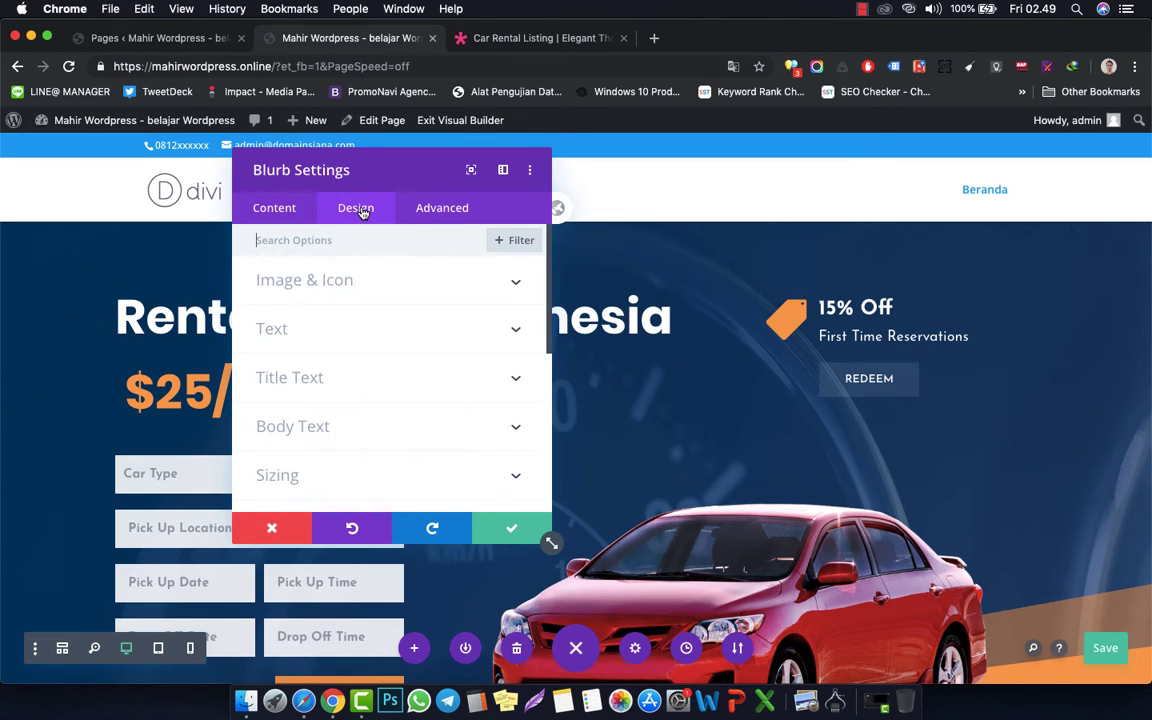
click(429, 279)
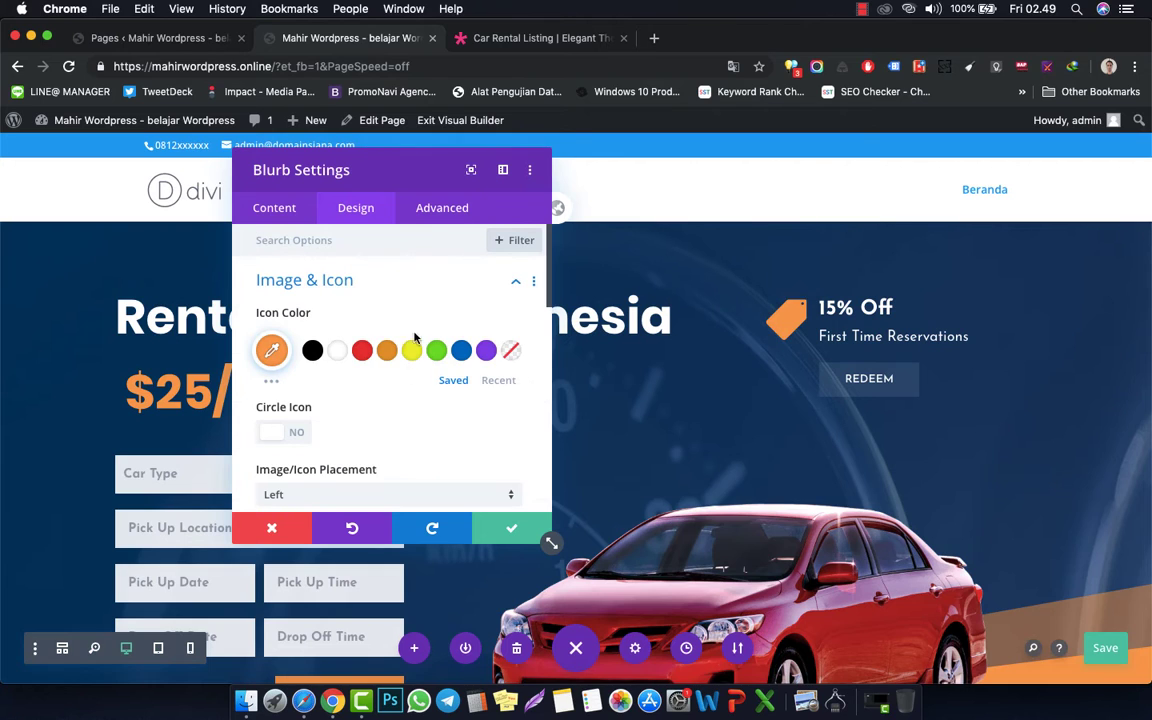
click(362, 350)
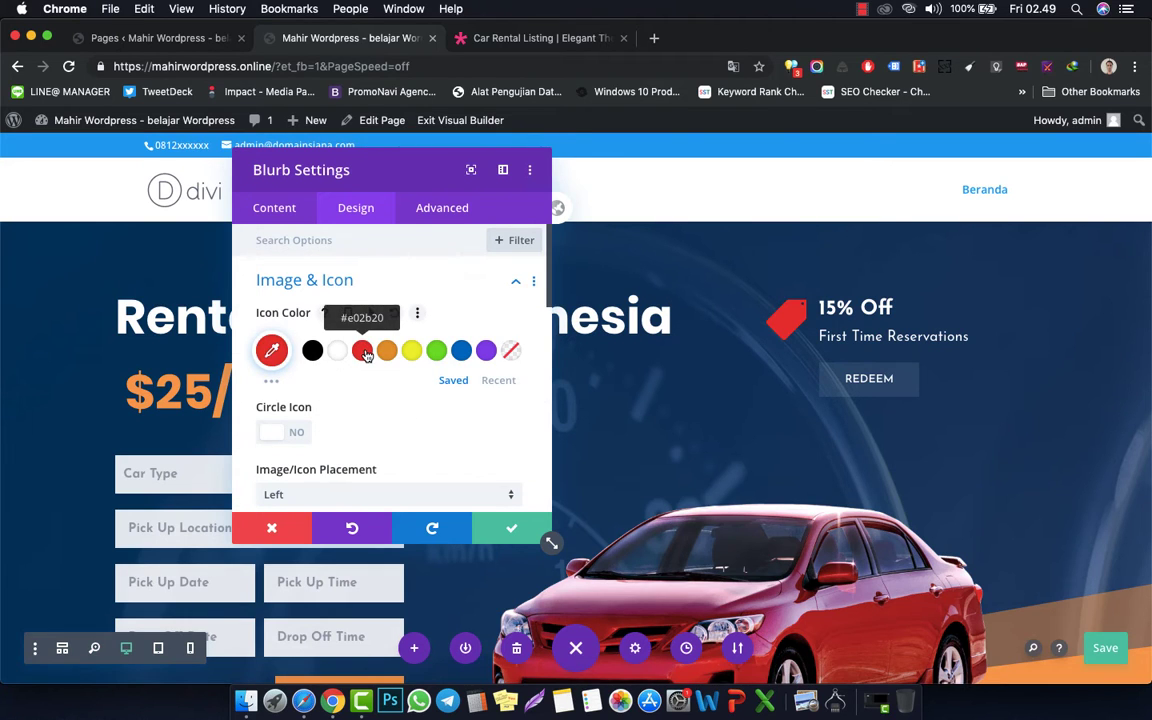
click(384, 352)
click(411, 352)
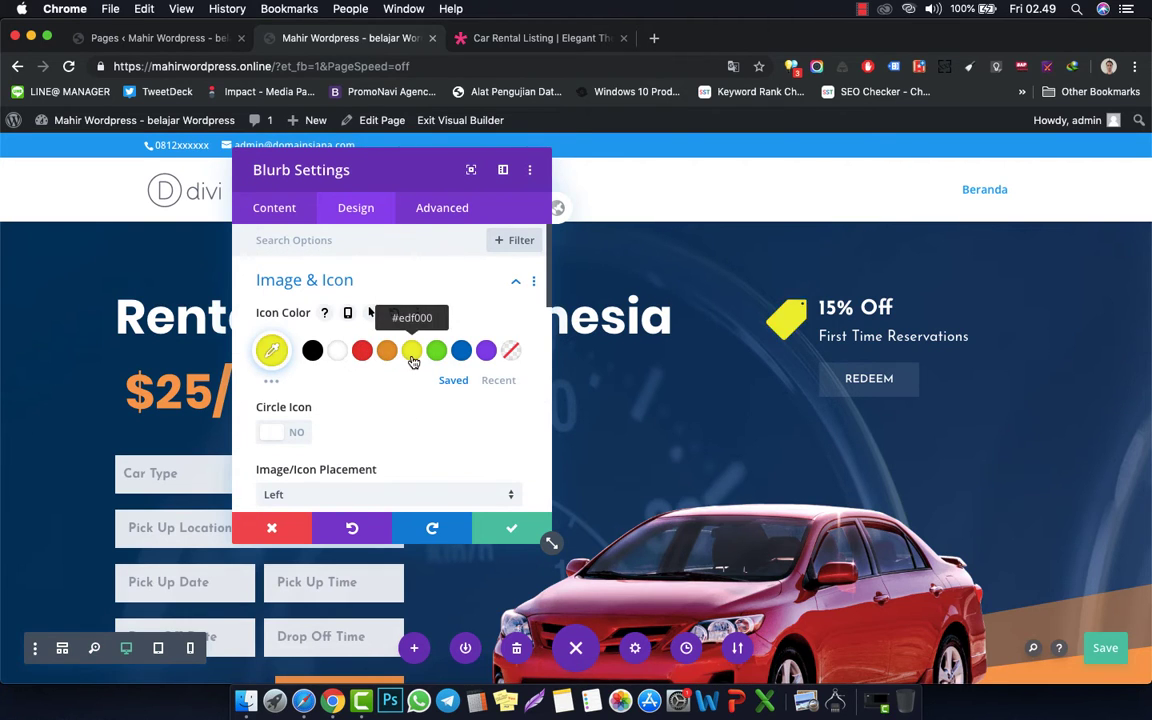
- Try the Circle Icon option on the blurb's tag icon and switch it off again
scroll(391, 424, down, 3)
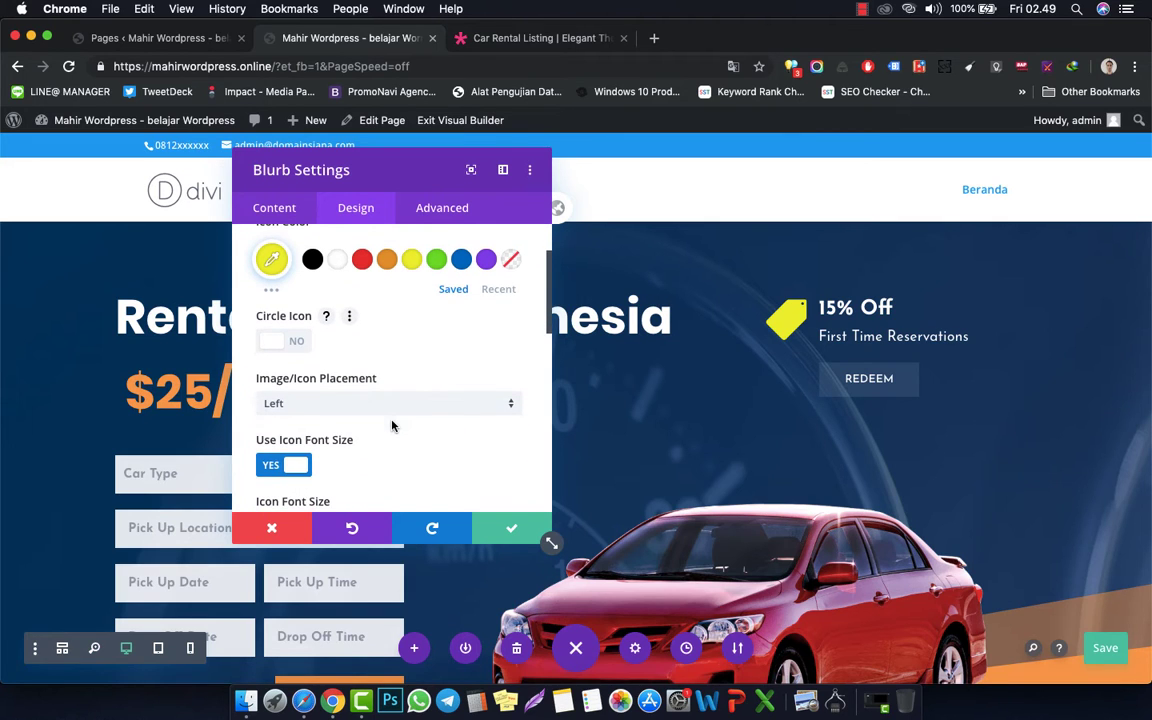
click(298, 343)
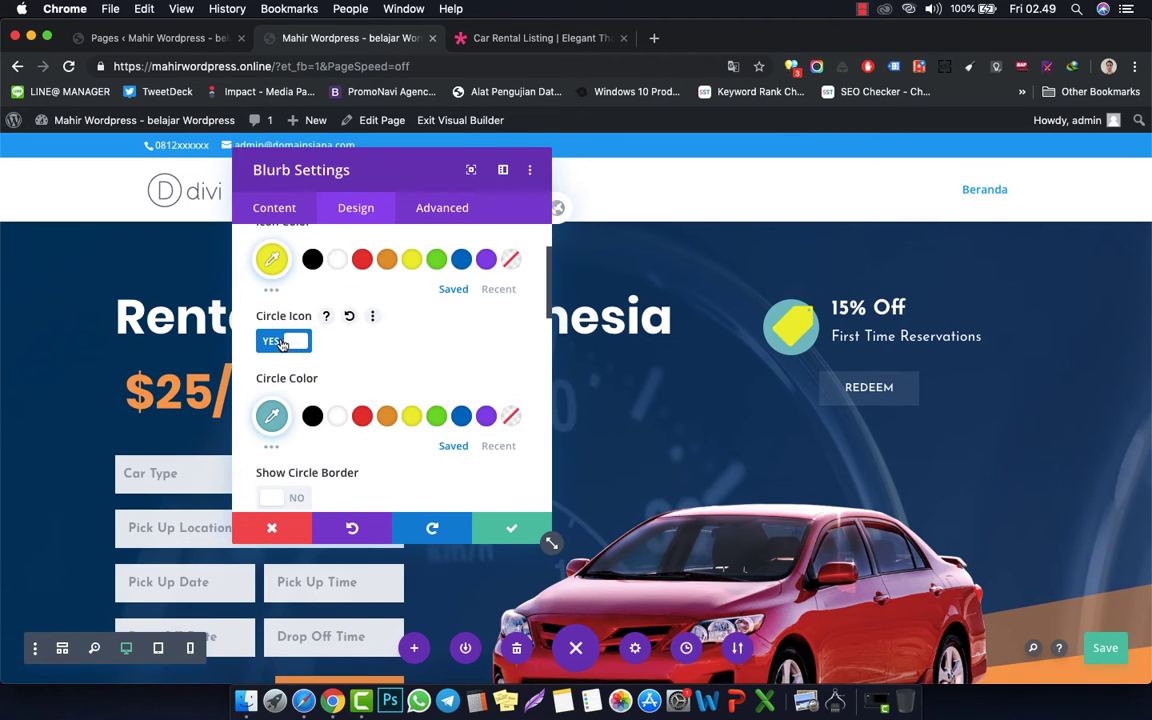
click(279, 343)
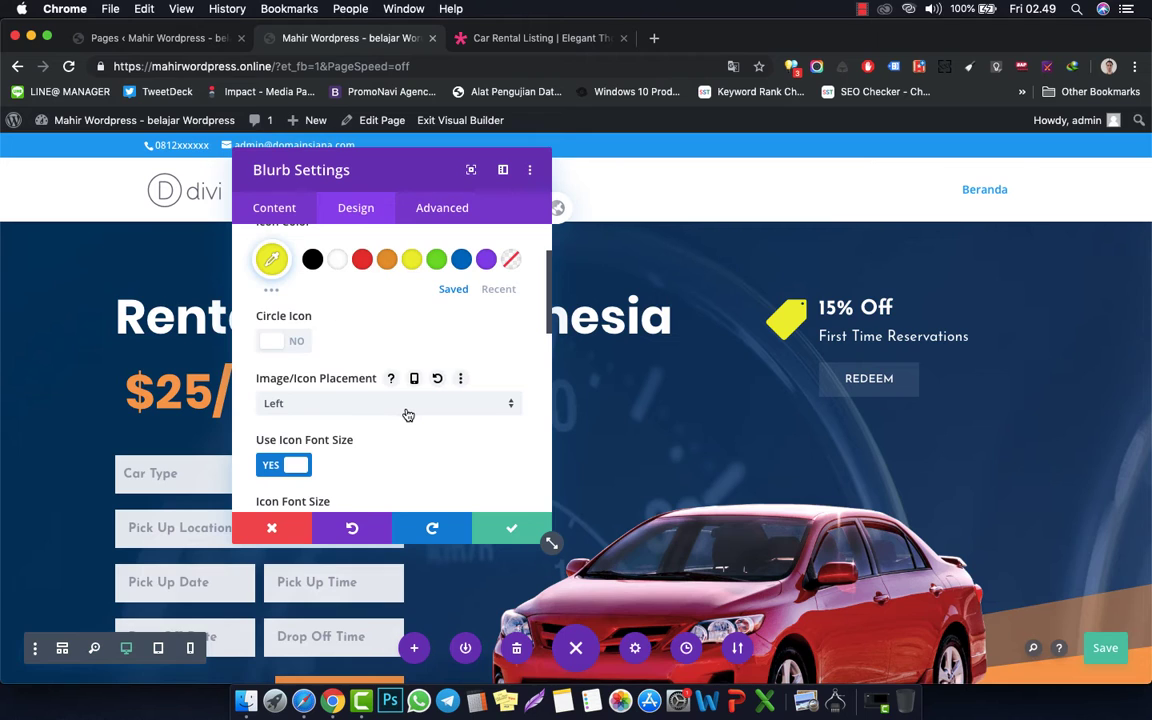
scroll(406, 413, down, 3)
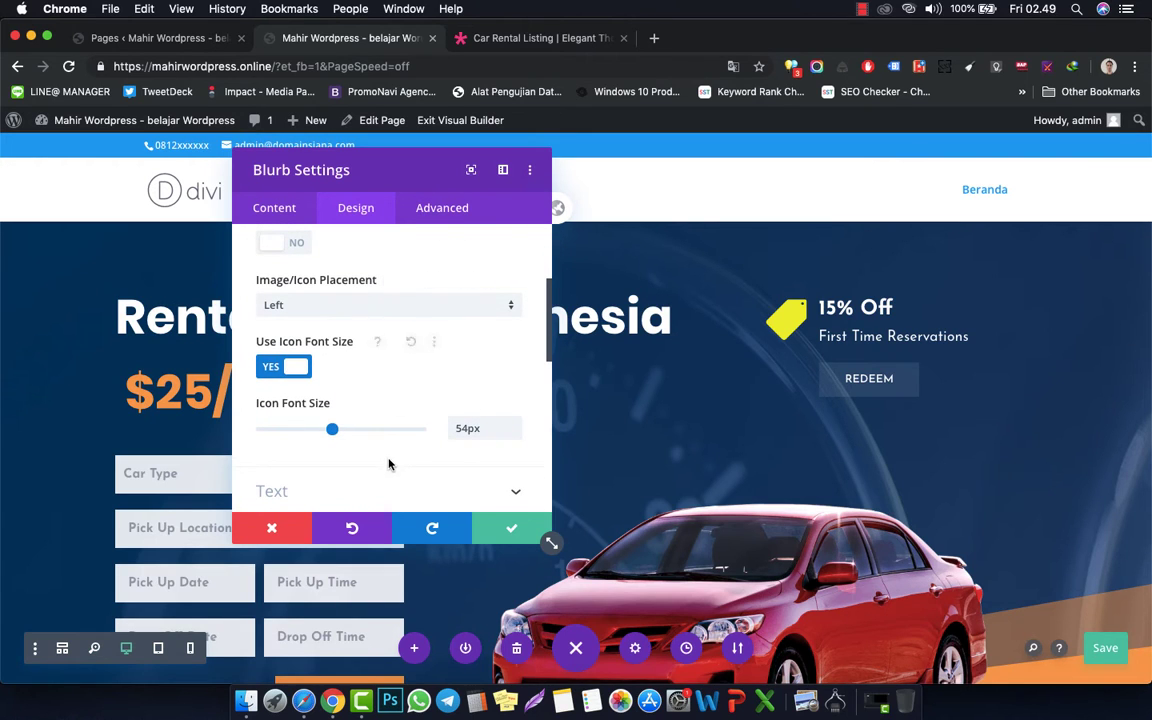
scroll(392, 464, down, 1)
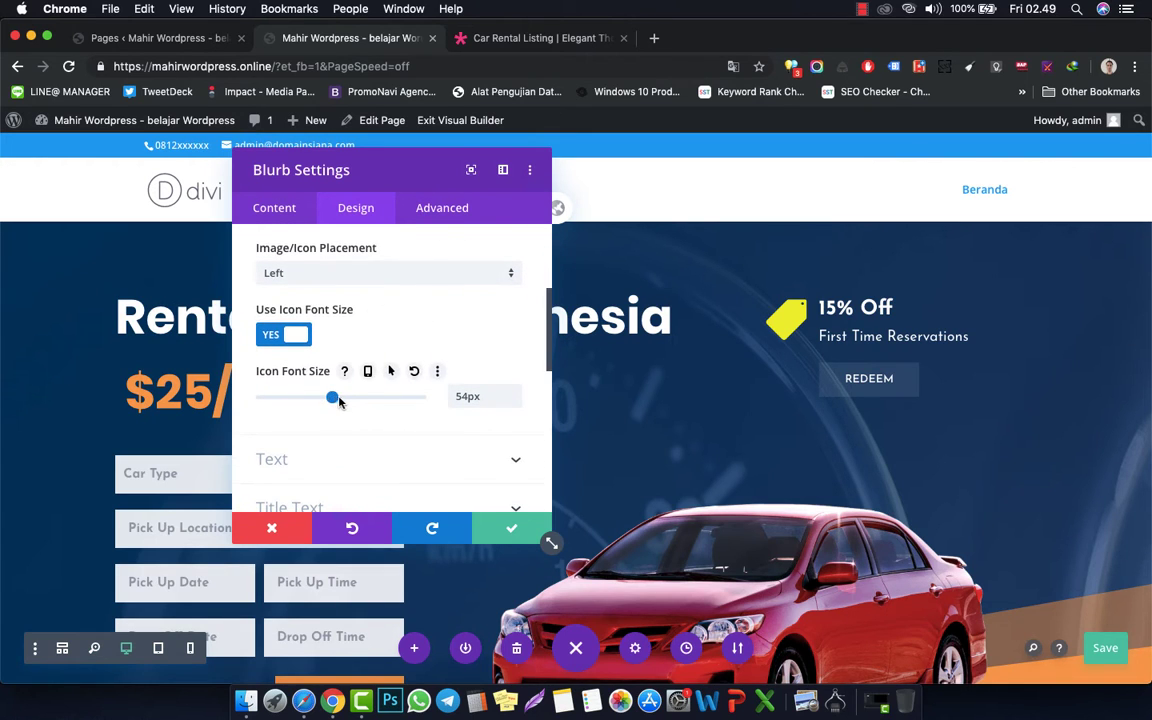
- Try an icon font size of 81px on the 15% Off blurb and look through its remaining design sections
drag(333, 398, 369, 401)
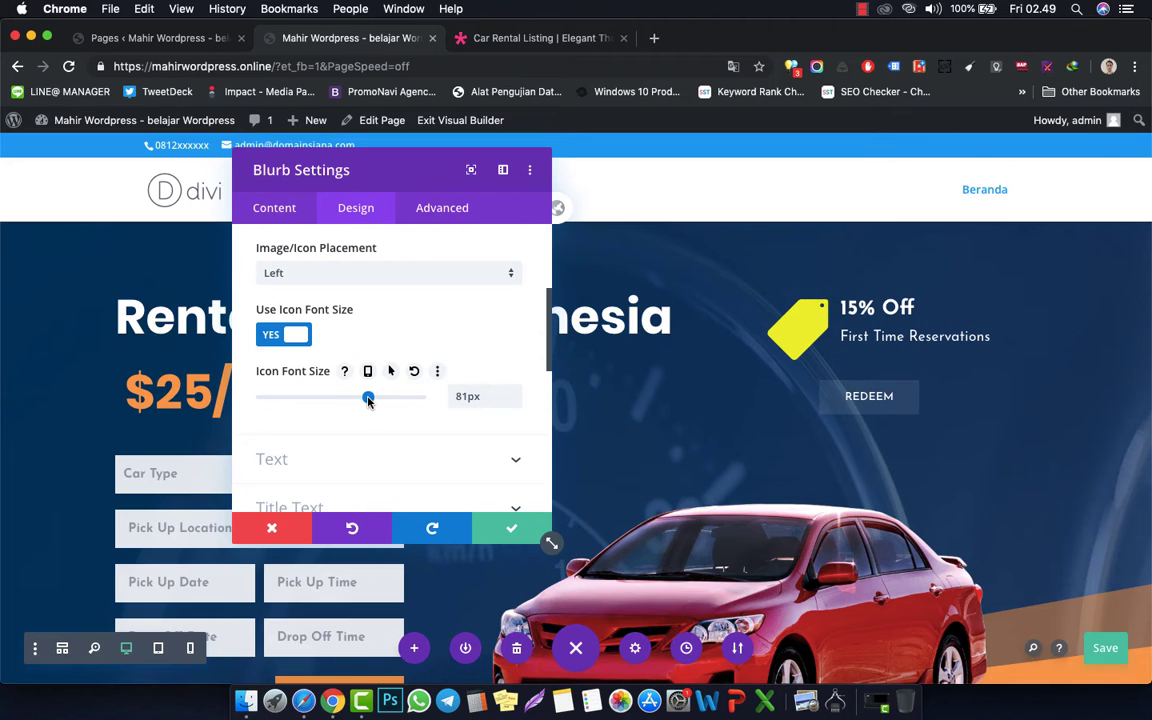
scroll(366, 511, down, 2)
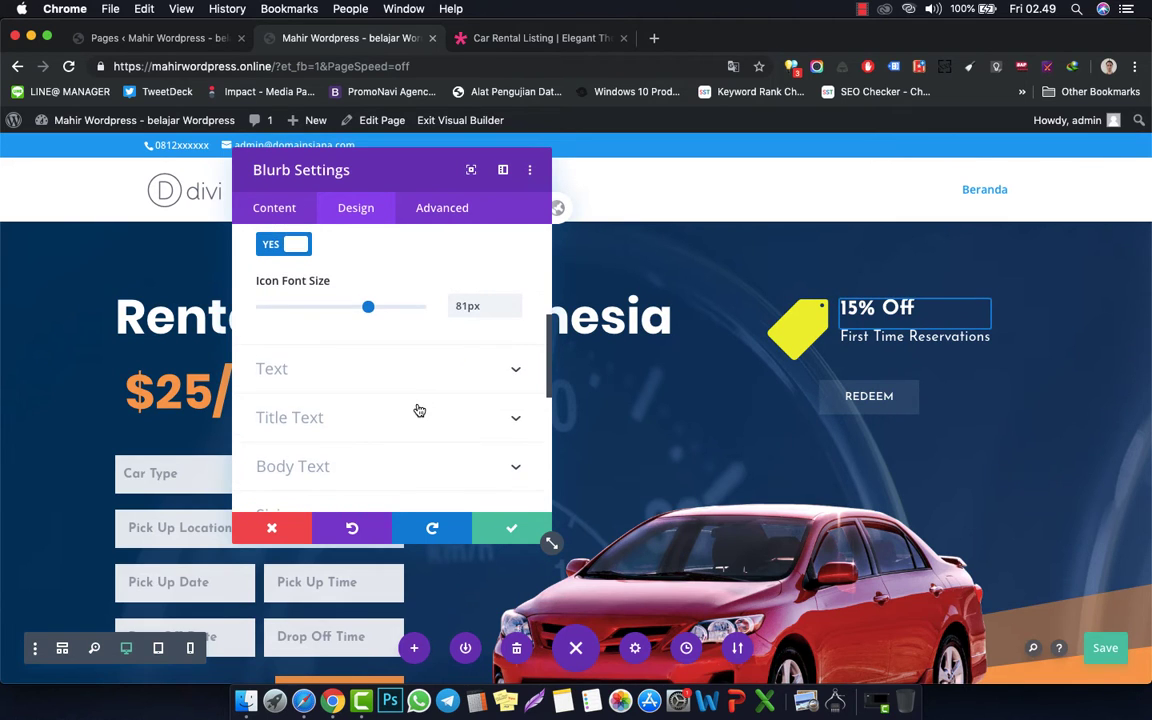
scroll(419, 410, down, 4)
scroll(400, 380, down, 1)
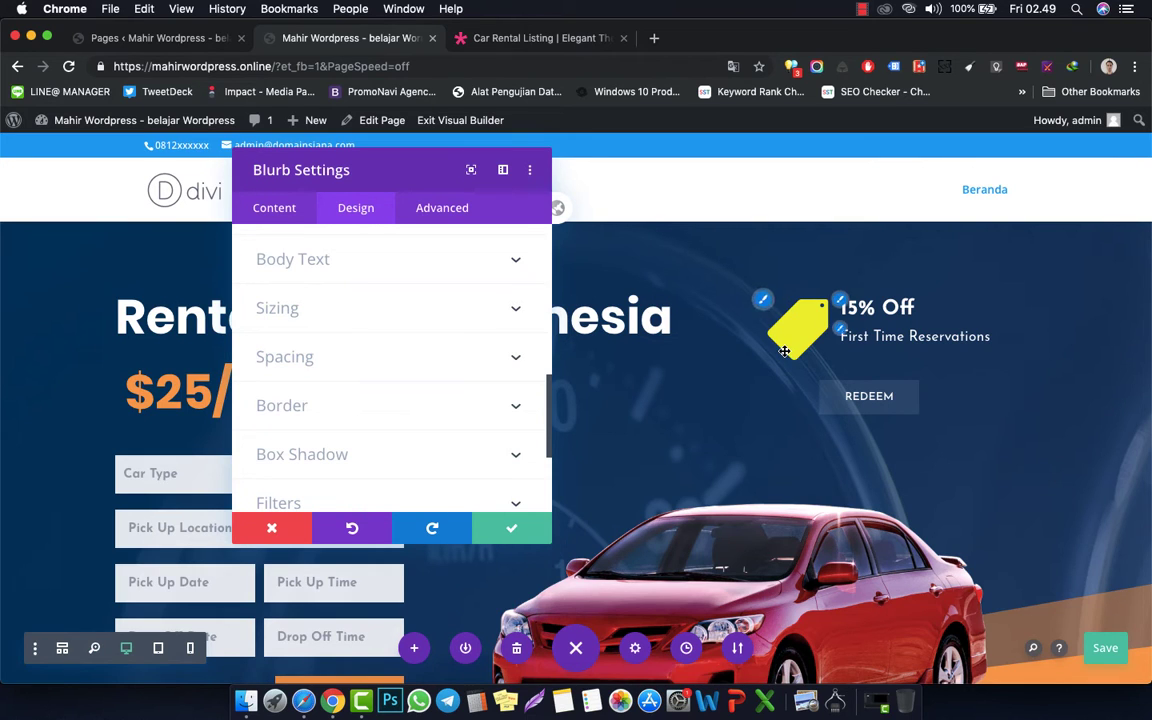
- Show the 15% Off blurb's title and body text settings, and close the module's settings discarding the changes
click(276, 209)
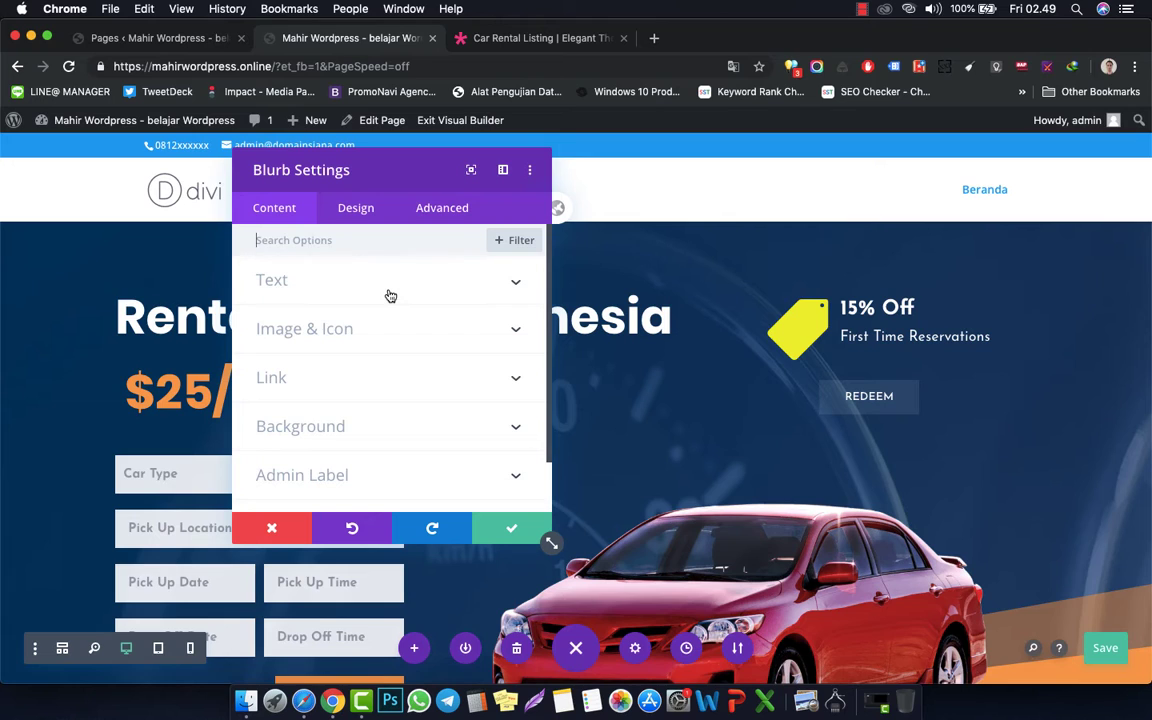
click(390, 296)
double_click(383, 341)
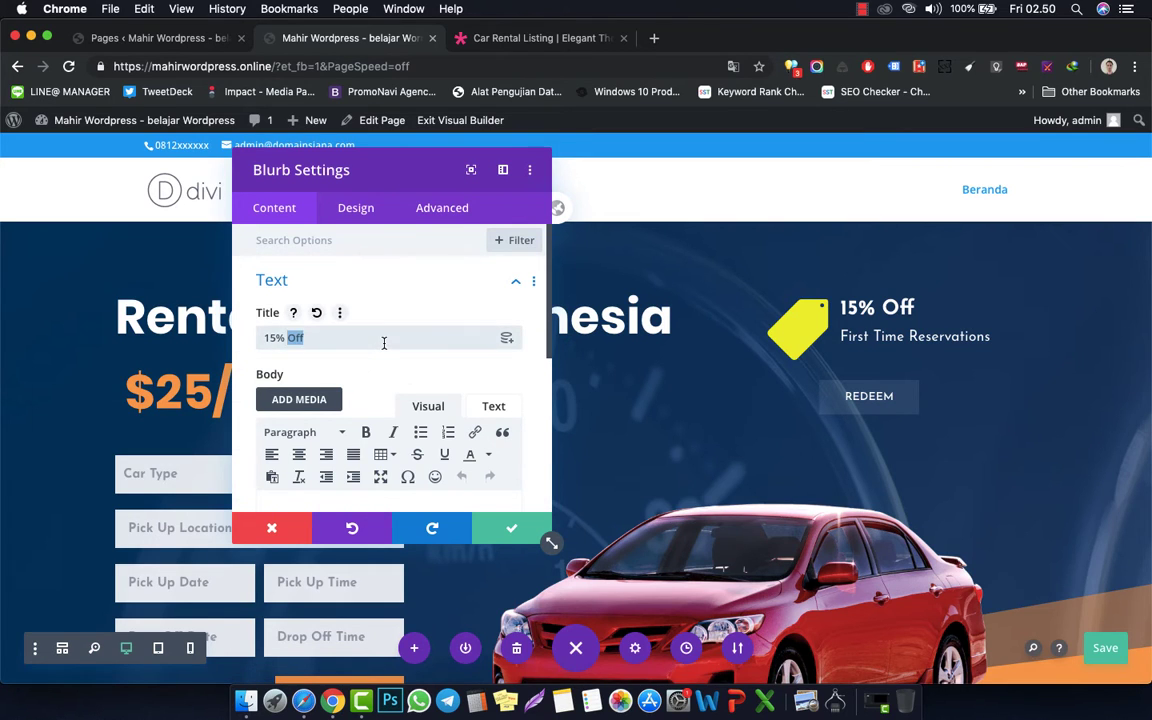
click(391, 254)
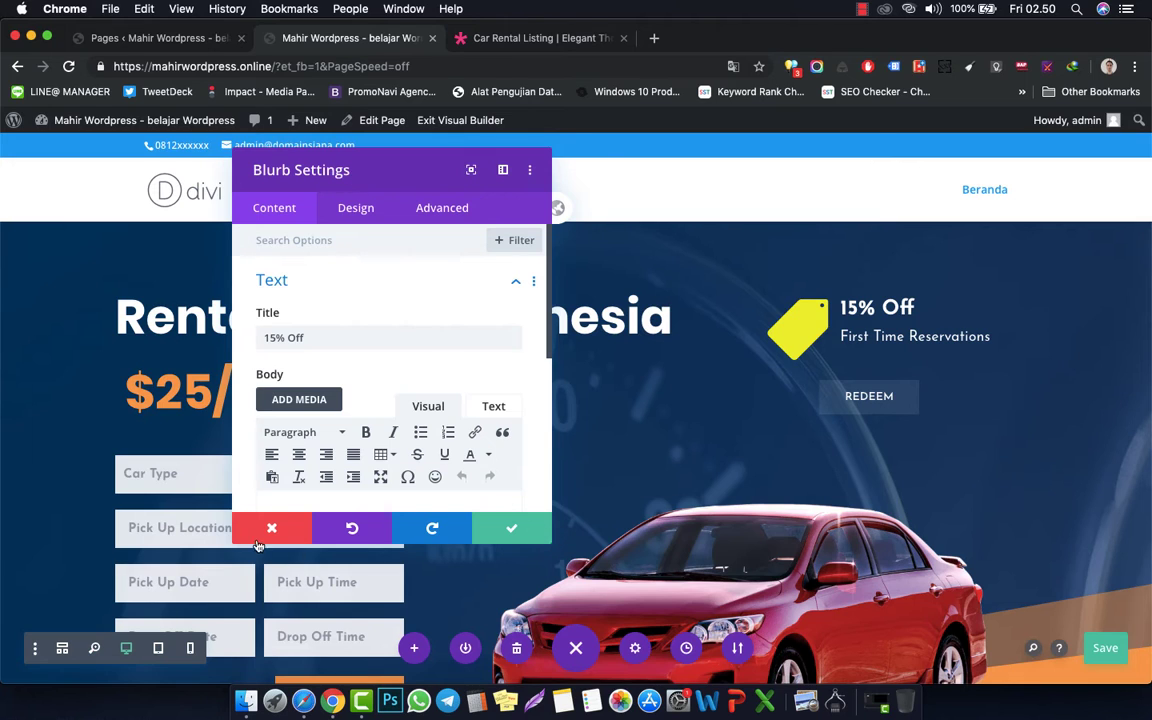
click(511, 527)
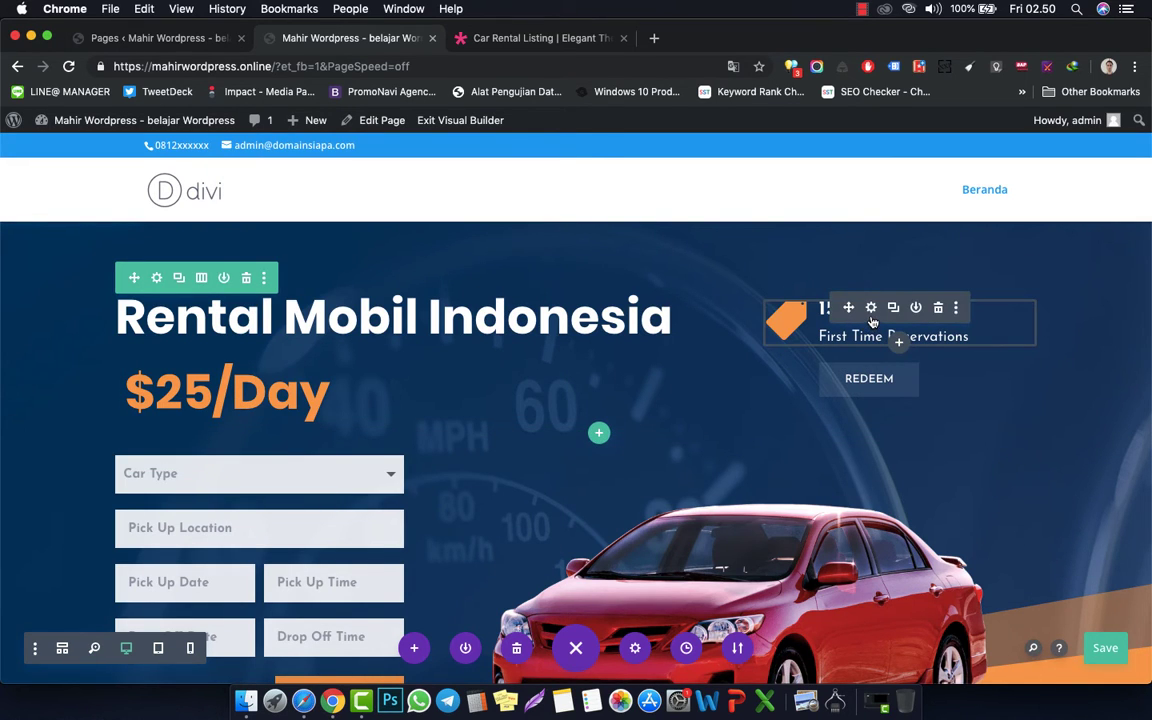
- Set the 15% Off blurb's icon colour to yellow in its design settings and save the module's settings
click(871, 310)
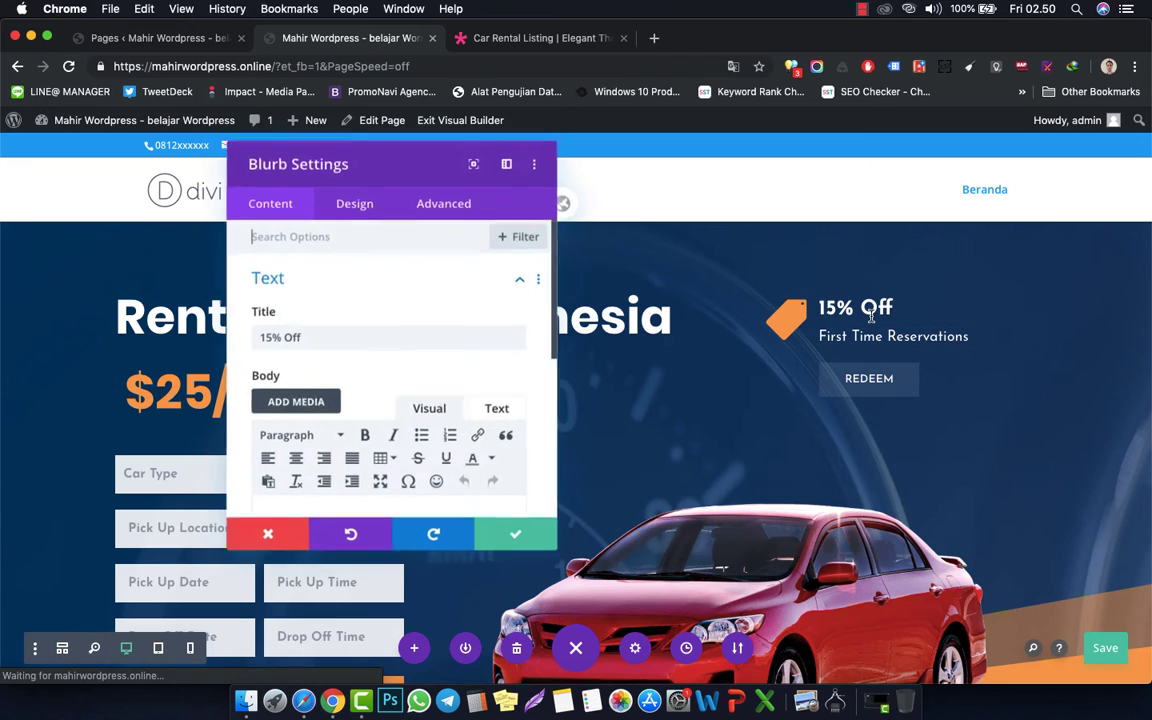
click(355, 209)
click(433, 300)
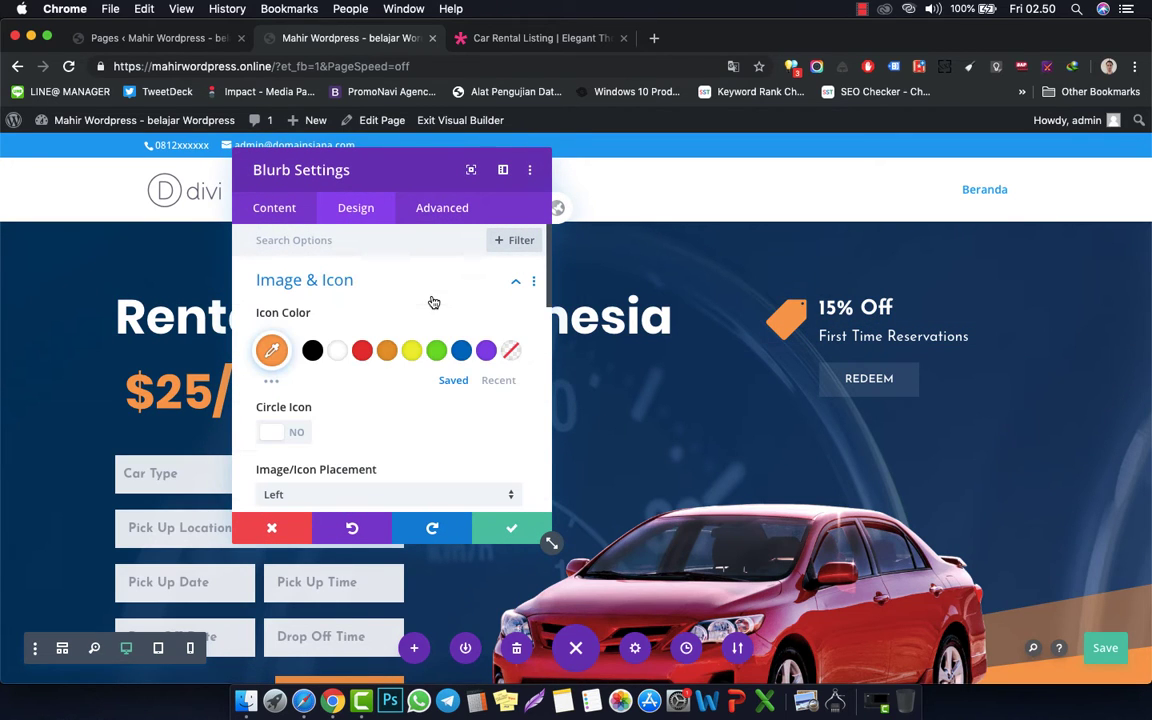
click(411, 350)
scroll(452, 430, down, 1)
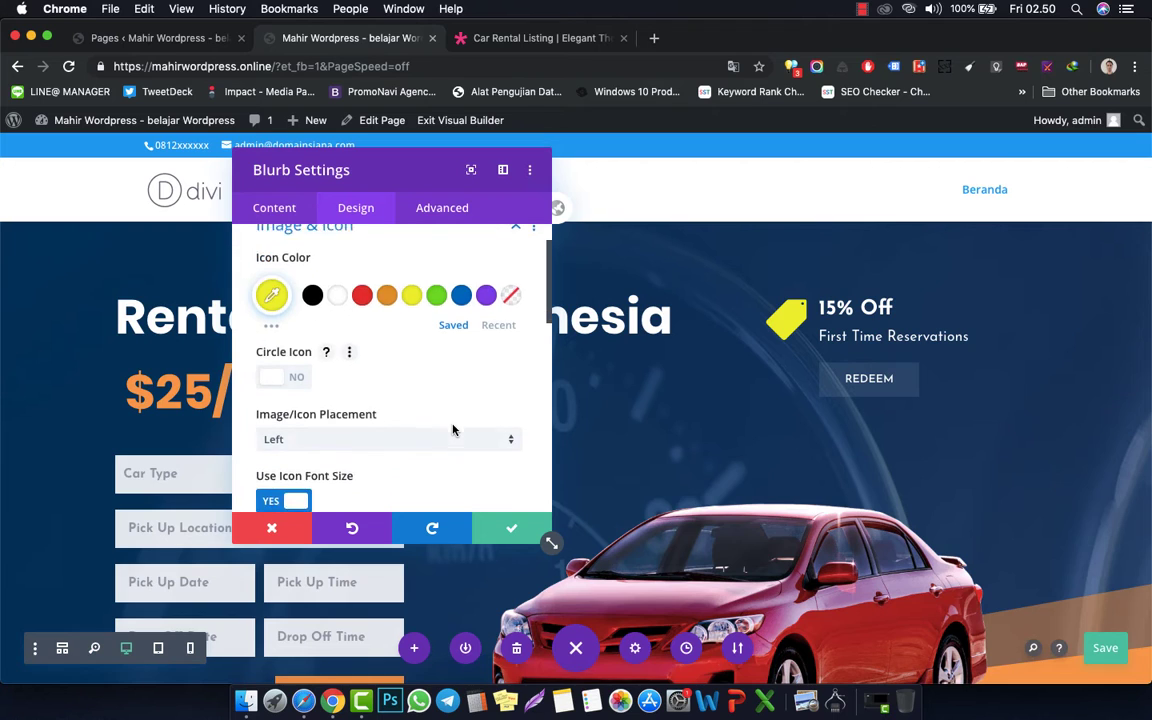
scroll(452, 430, down, 2)
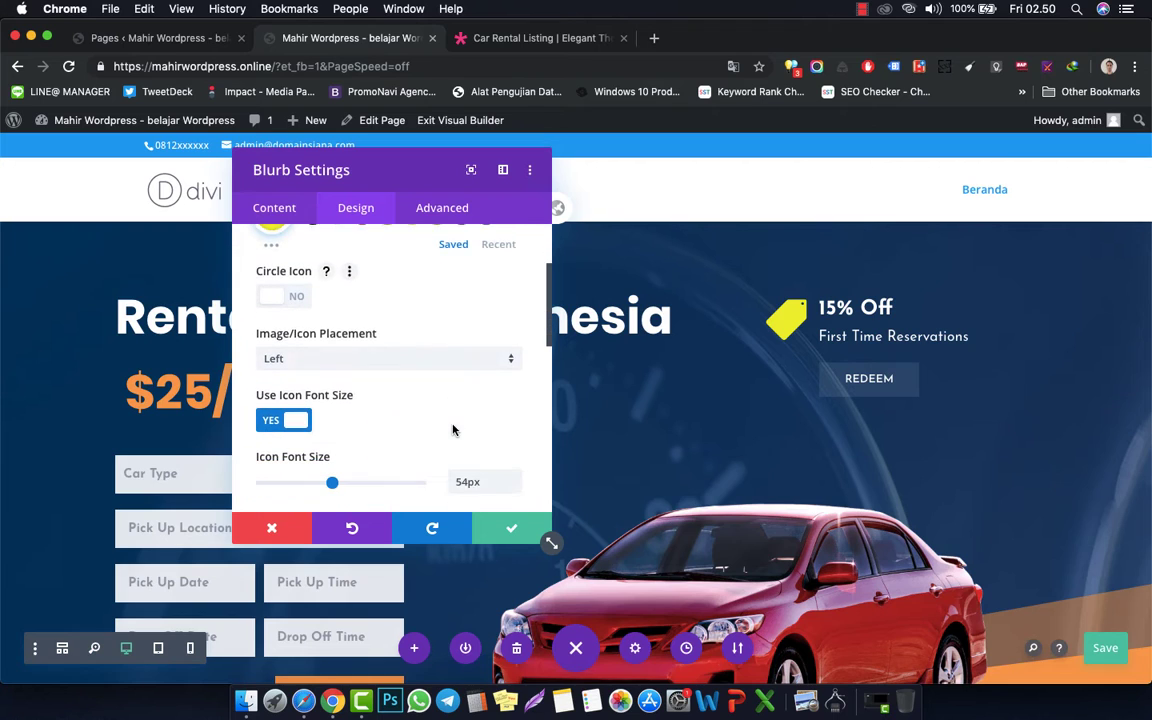
click(508, 538)
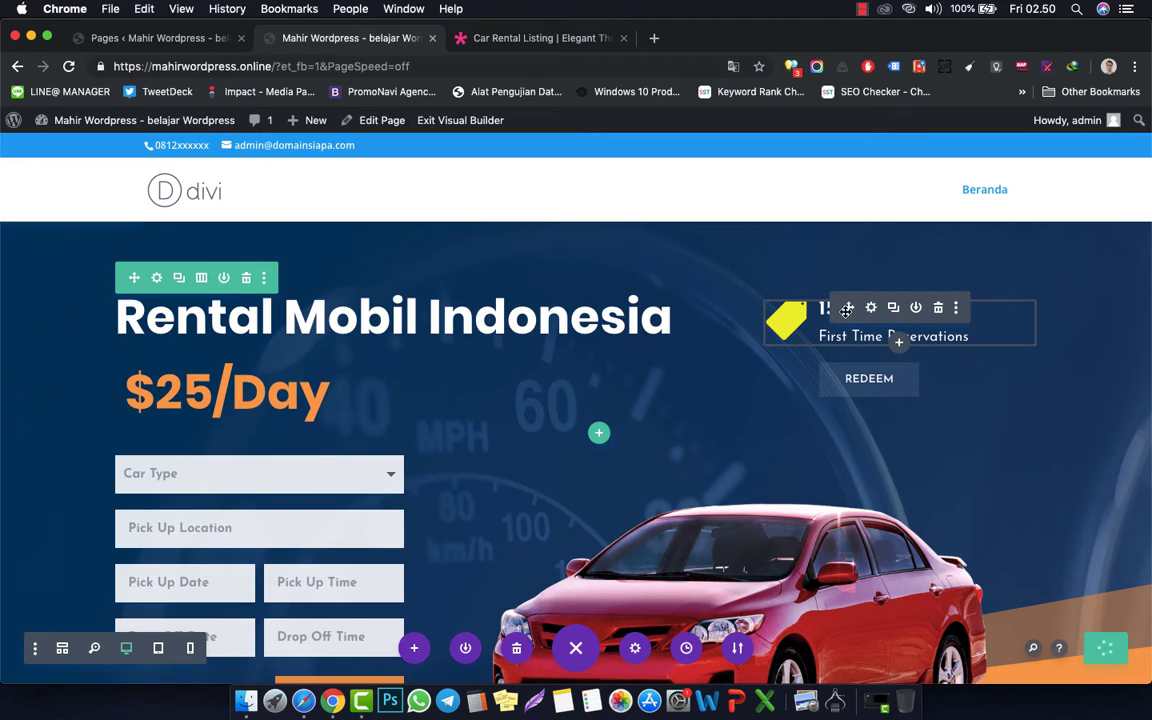
- Look at the 15% Off blurb's content settings again and insert a new Blurb module directly below it
click(871, 308)
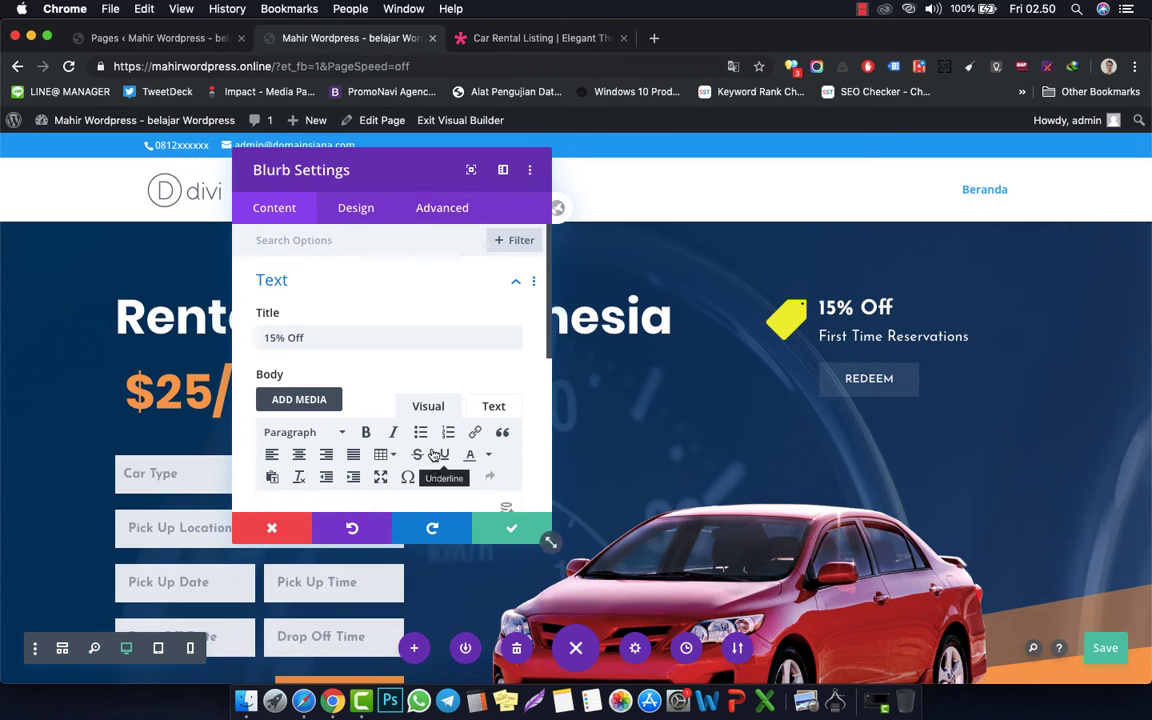
click(273, 531)
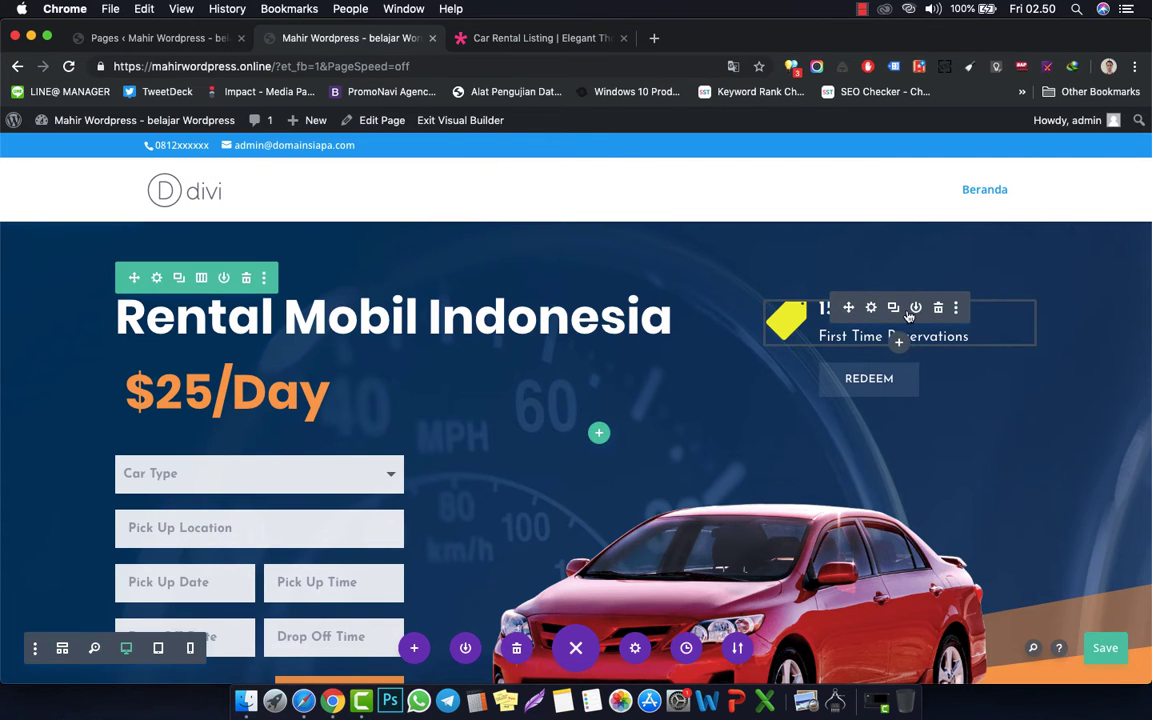
click(899, 344)
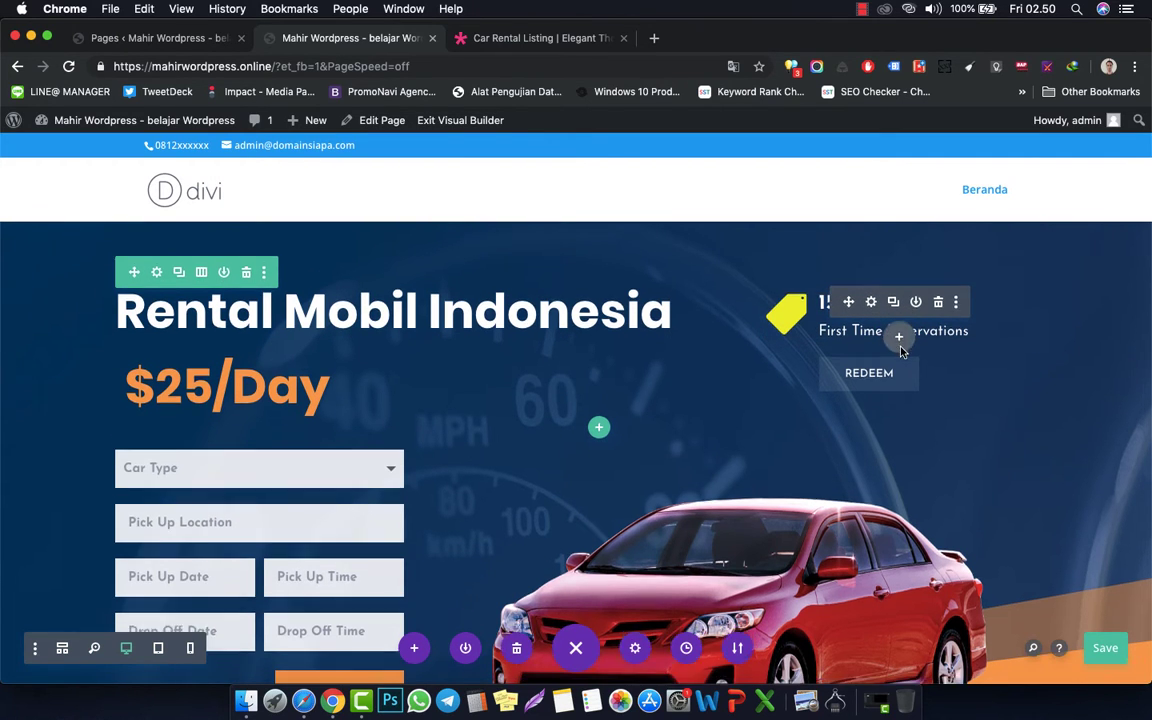
scroll(910, 501, down, 3)
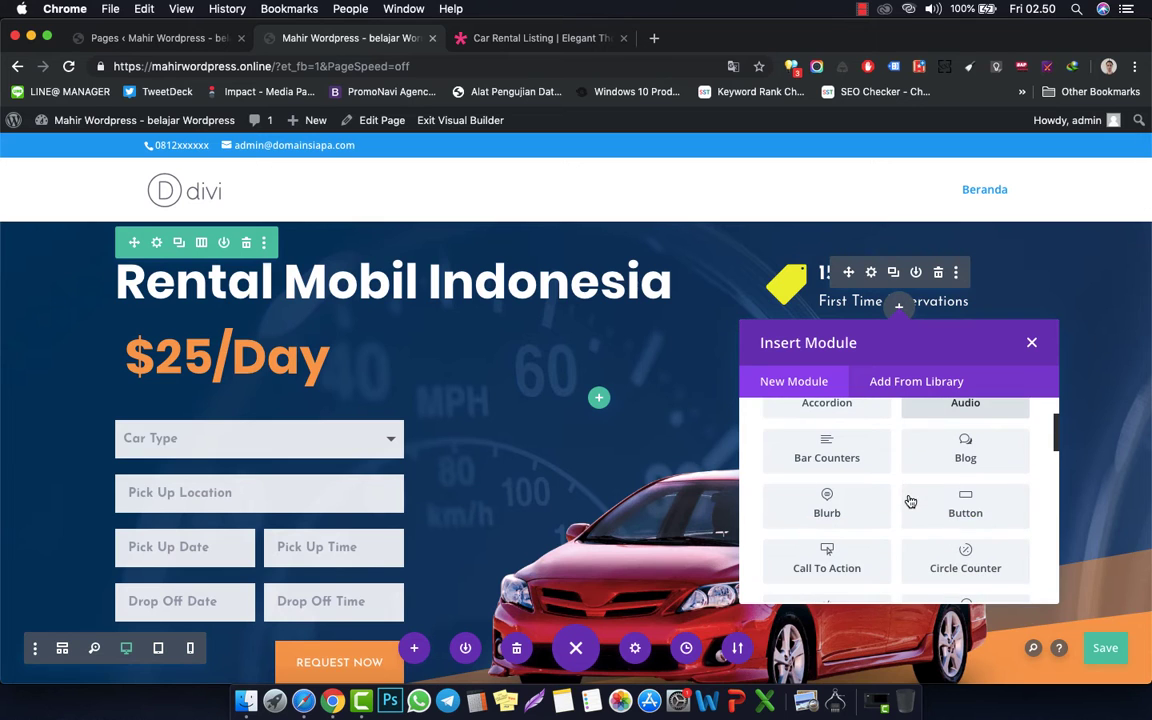
click(846, 452)
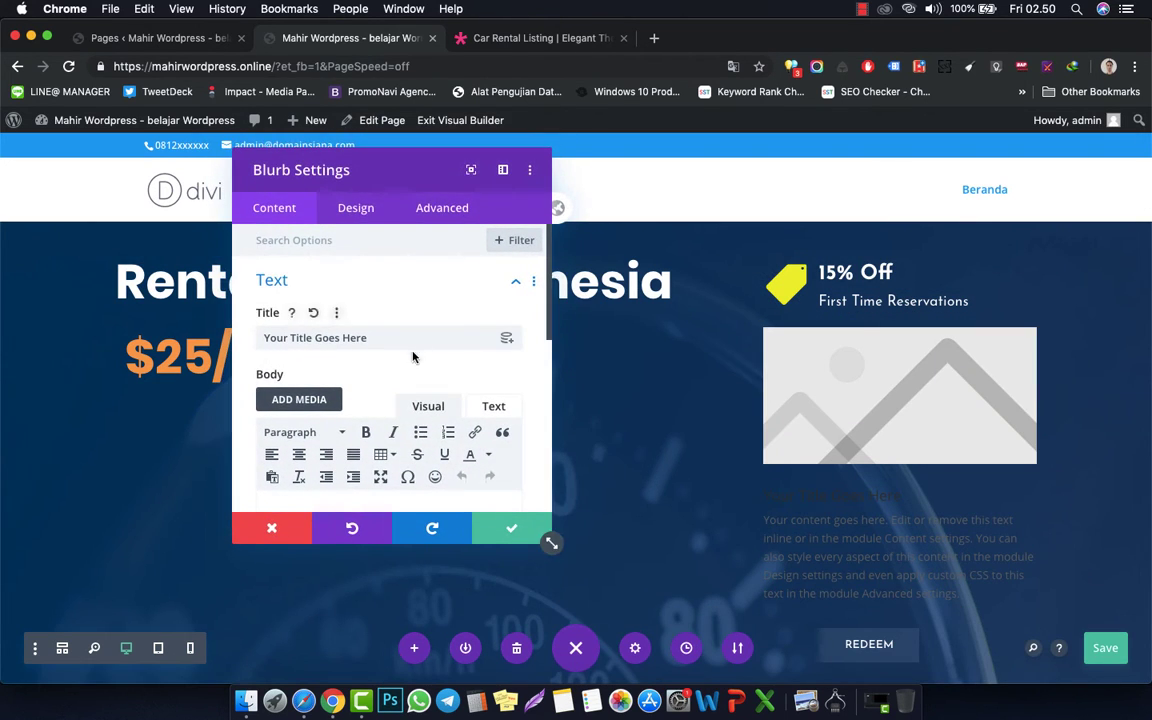
- Clear the new blurb's placeholder body text and replace its image with the pencil-over-square icon
scroll(411, 357, down, 3)
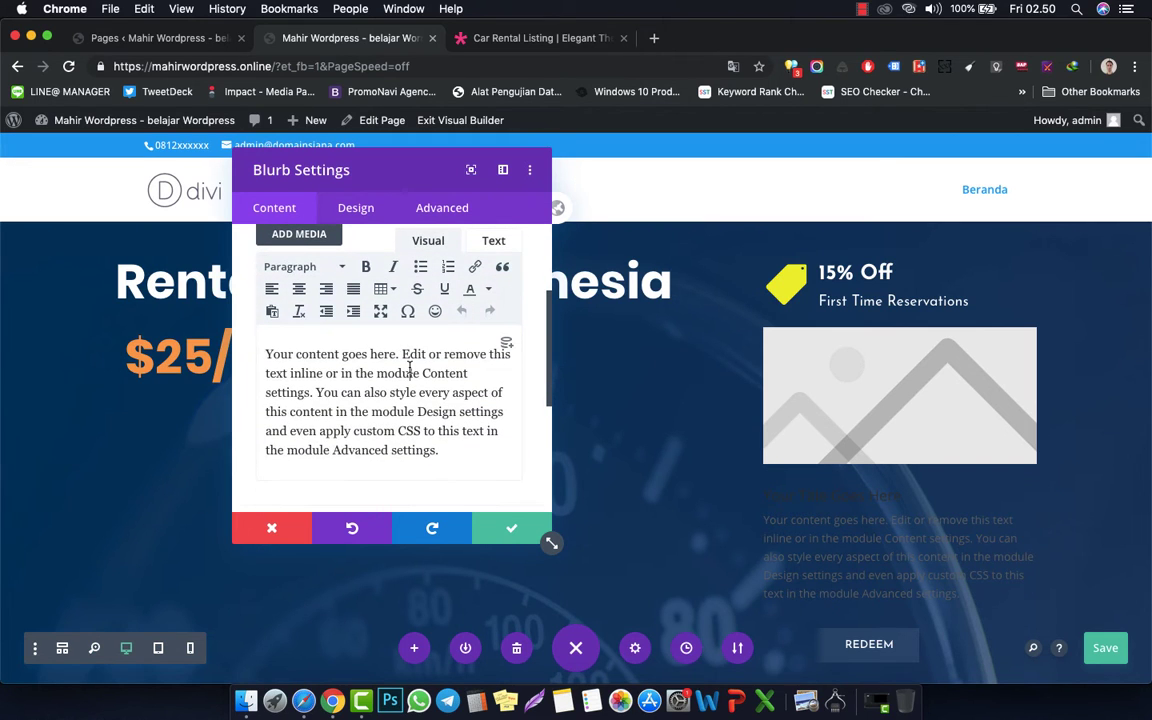
triple_click(409, 367)
key(BackSpace)
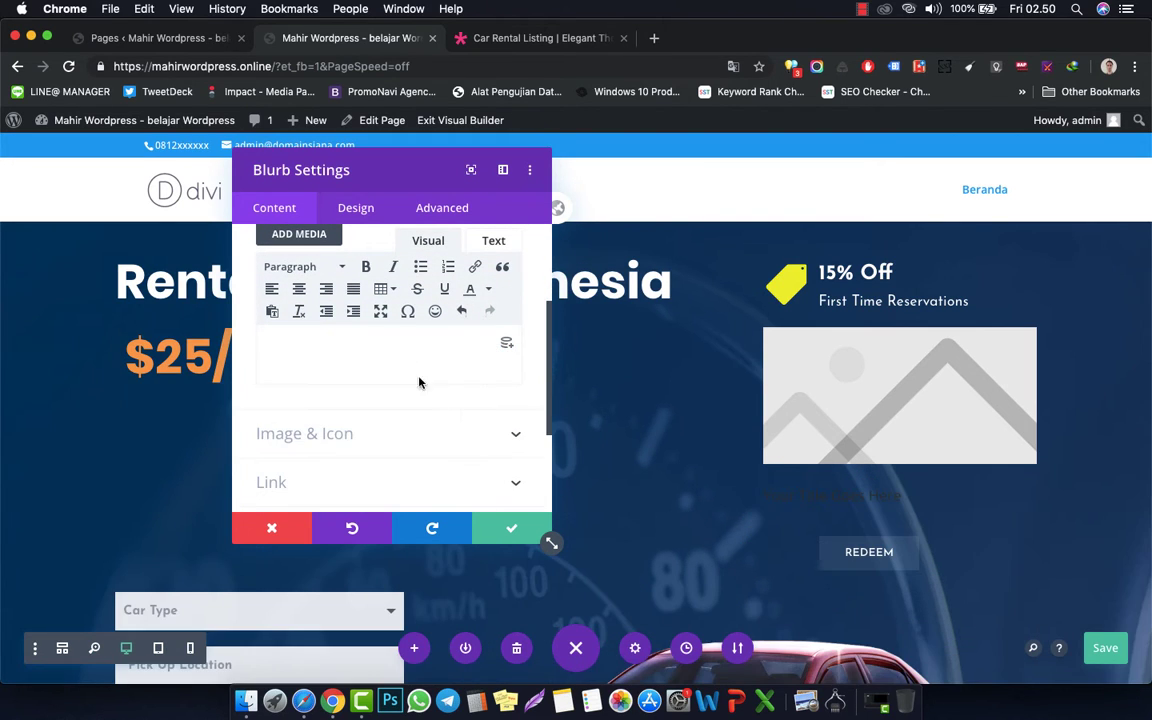
click(408, 445)
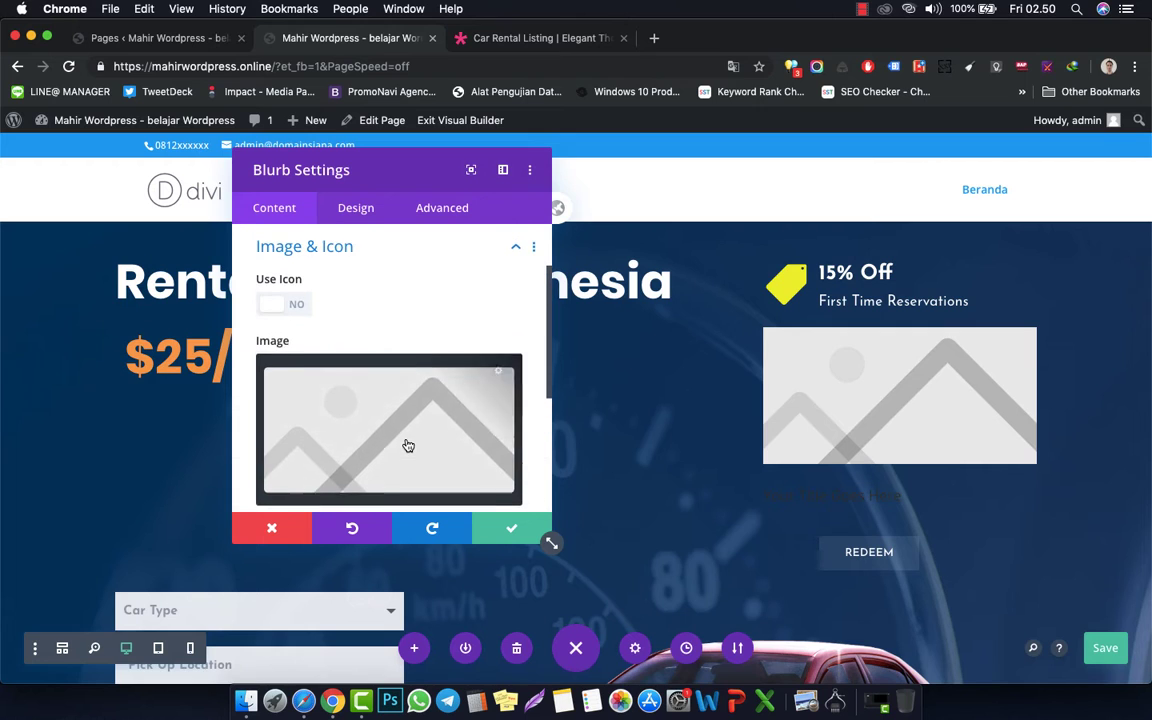
click(285, 305)
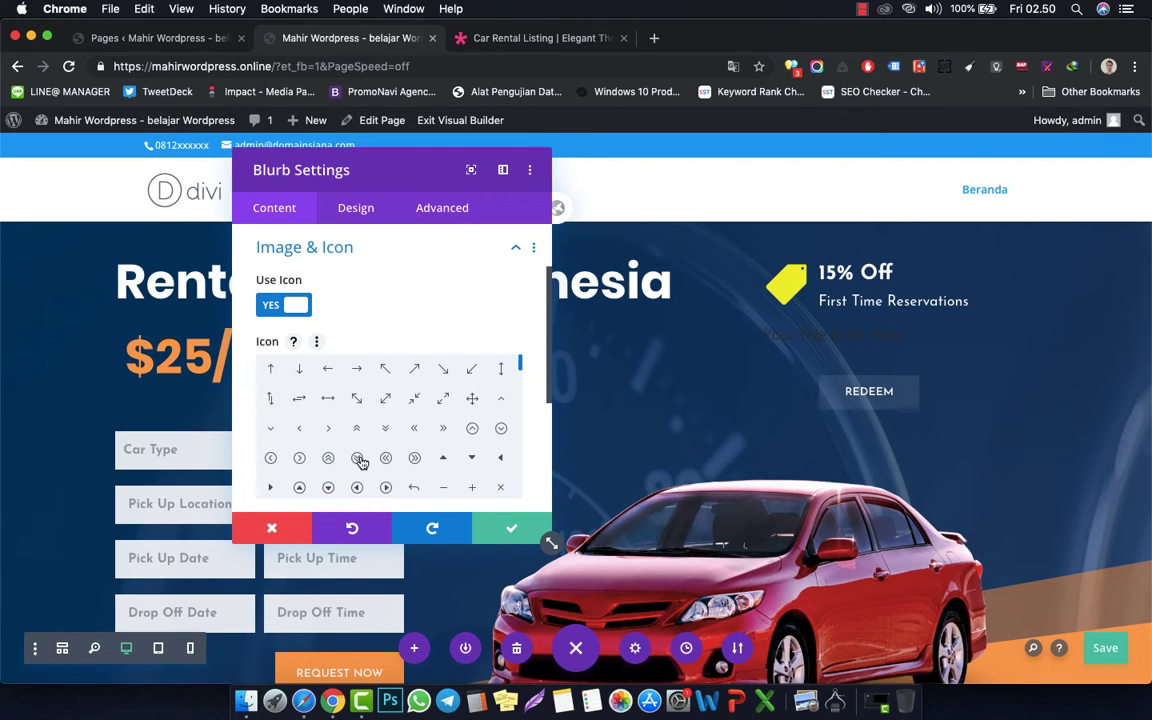
scroll(361, 462, down, 5)
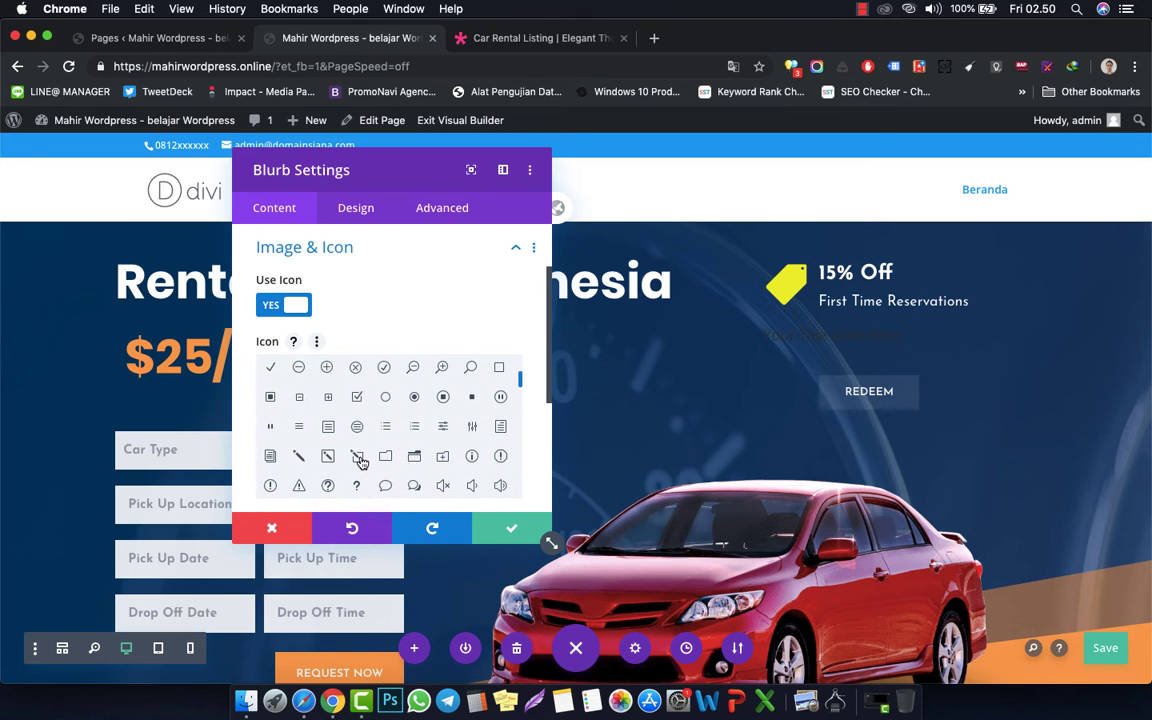
click(359, 458)
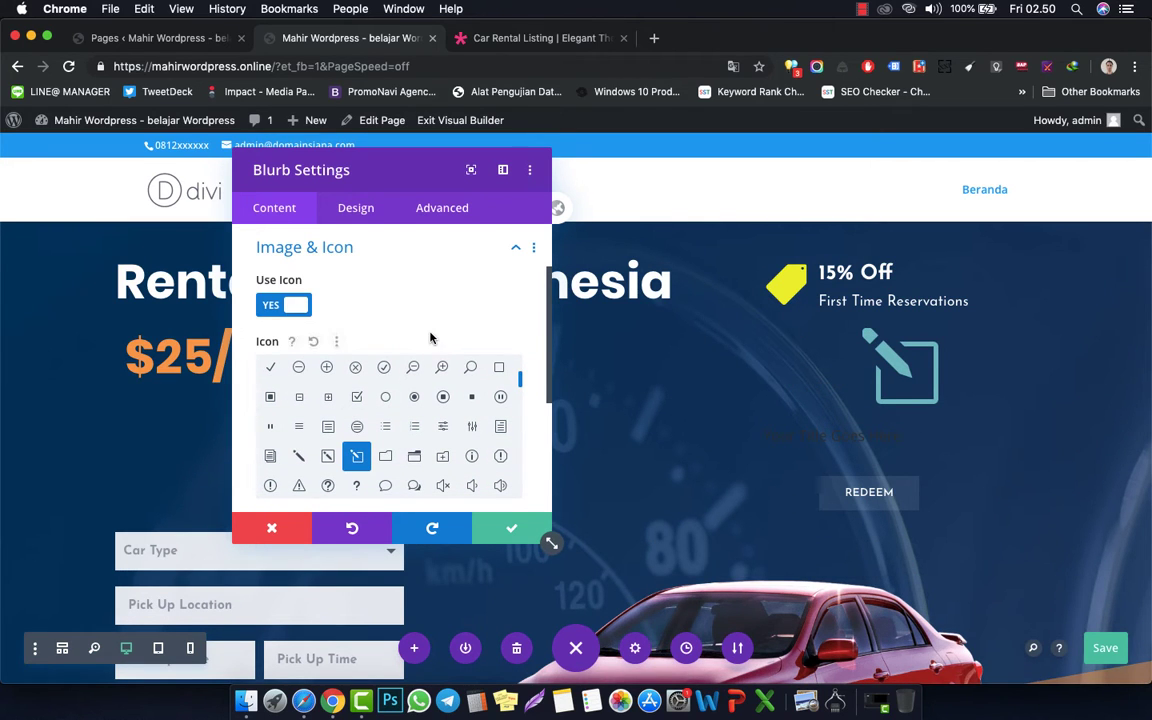
- Set the new blurb's icon colour to white and its image/icon placement to Left
scroll(430, 338, down, 5)
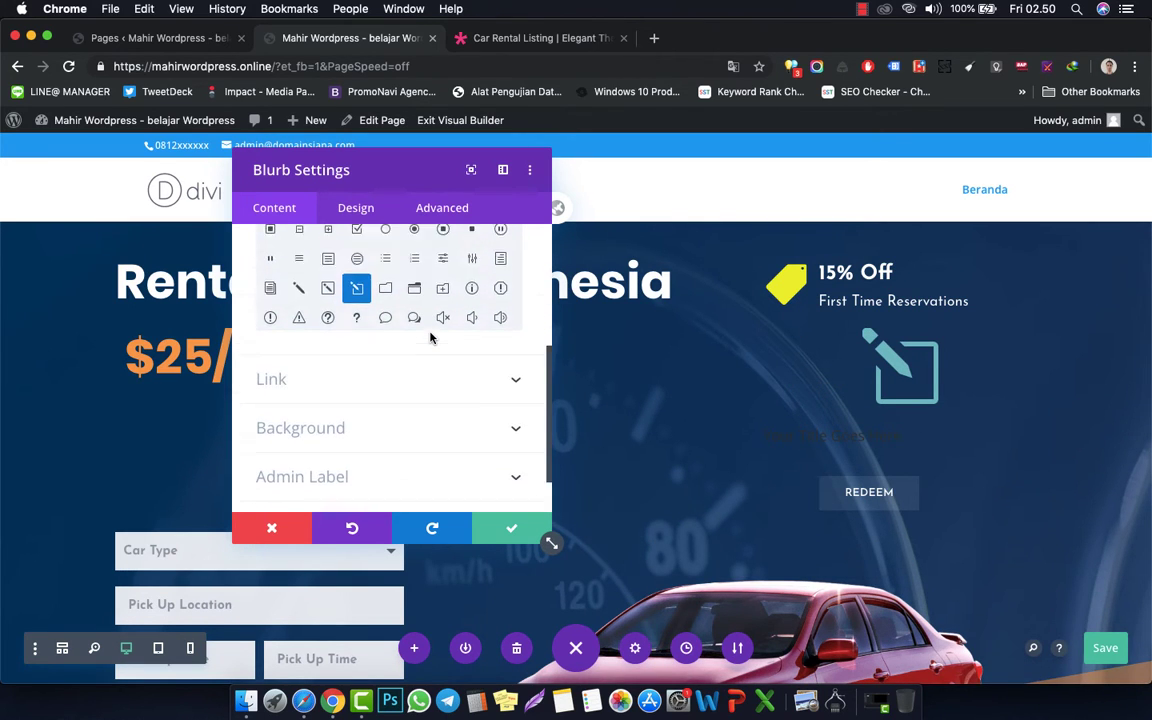
scroll(430, 338, up, 2)
click(362, 206)
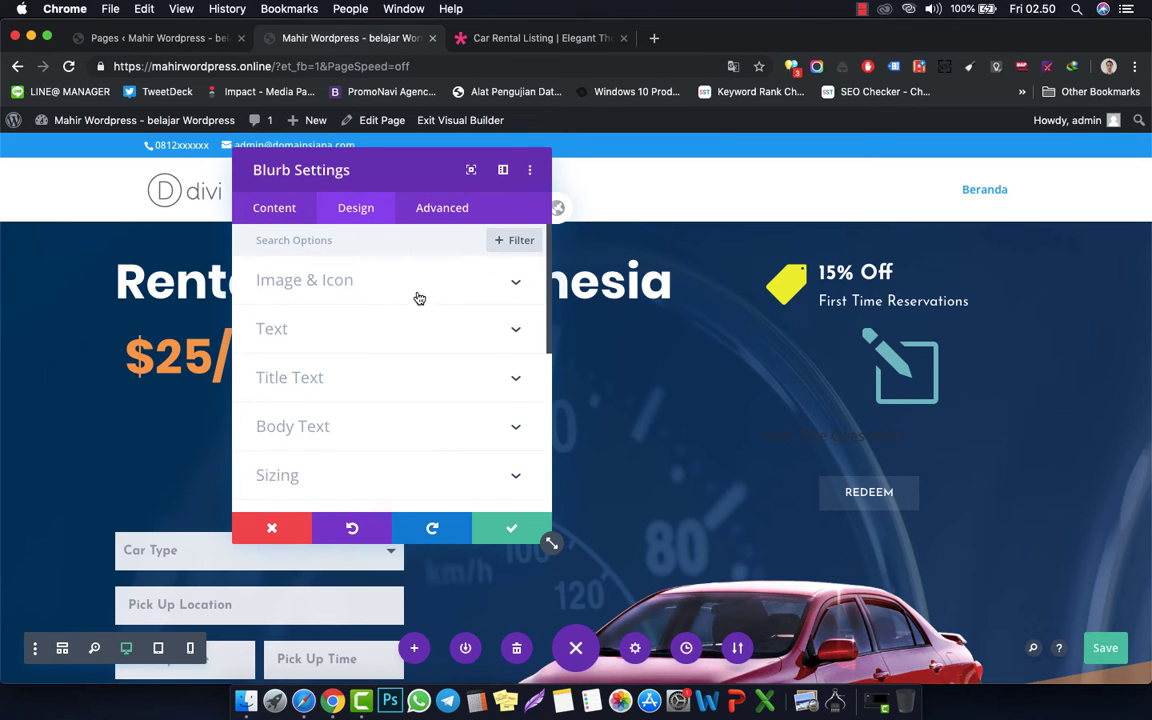
click(430, 286)
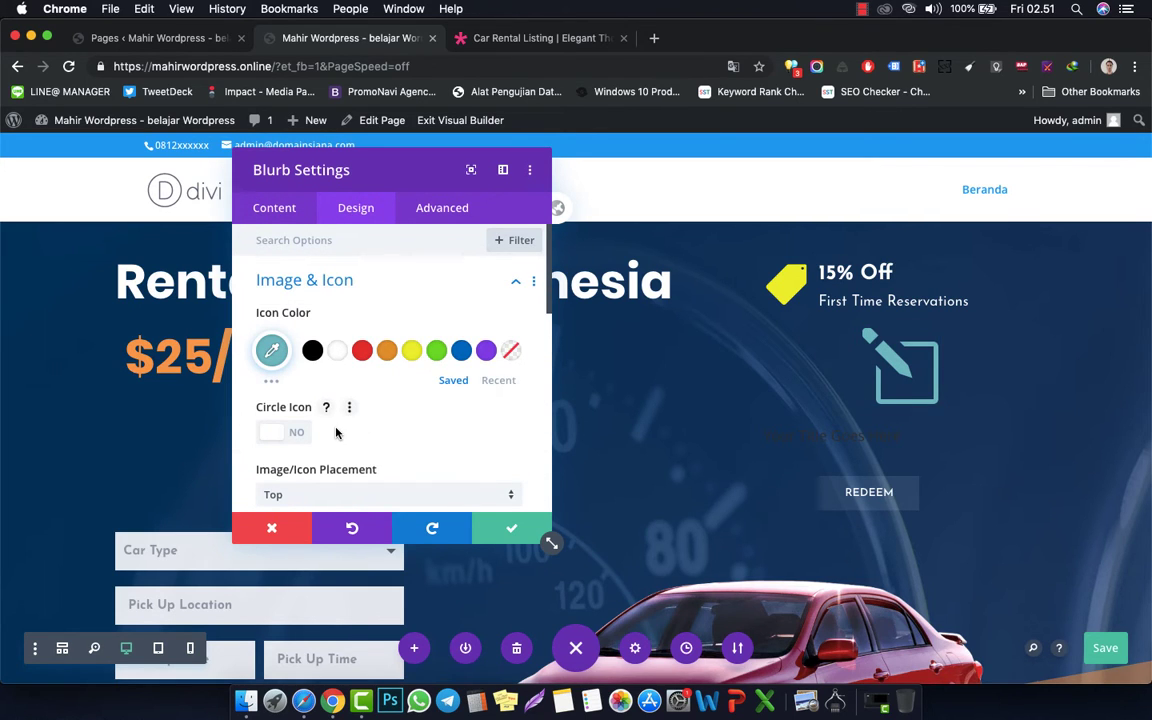
scroll(336, 432, down, 2)
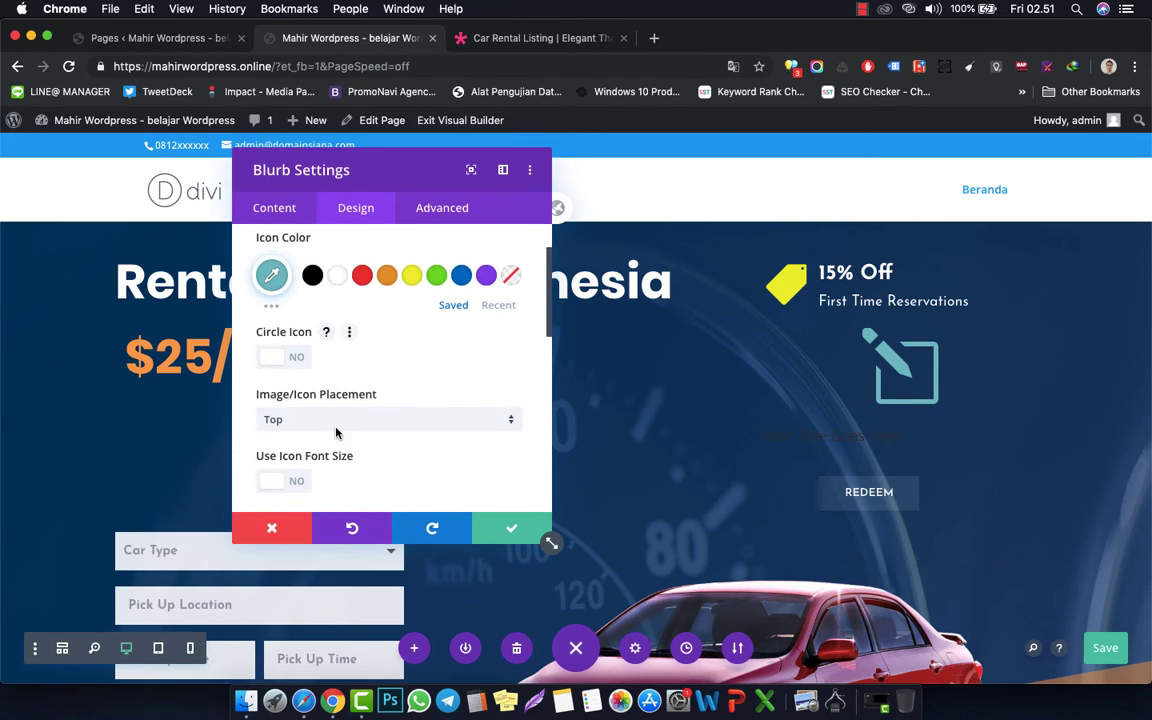
click(338, 280)
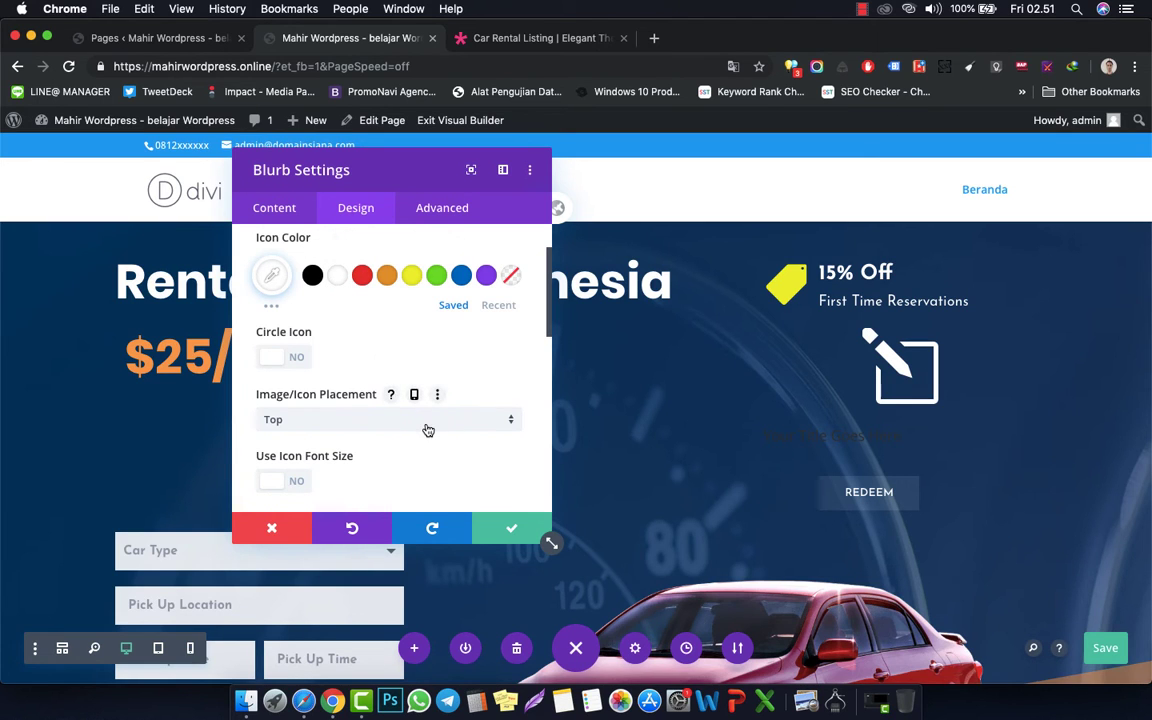
click(428, 420)
click(411, 462)
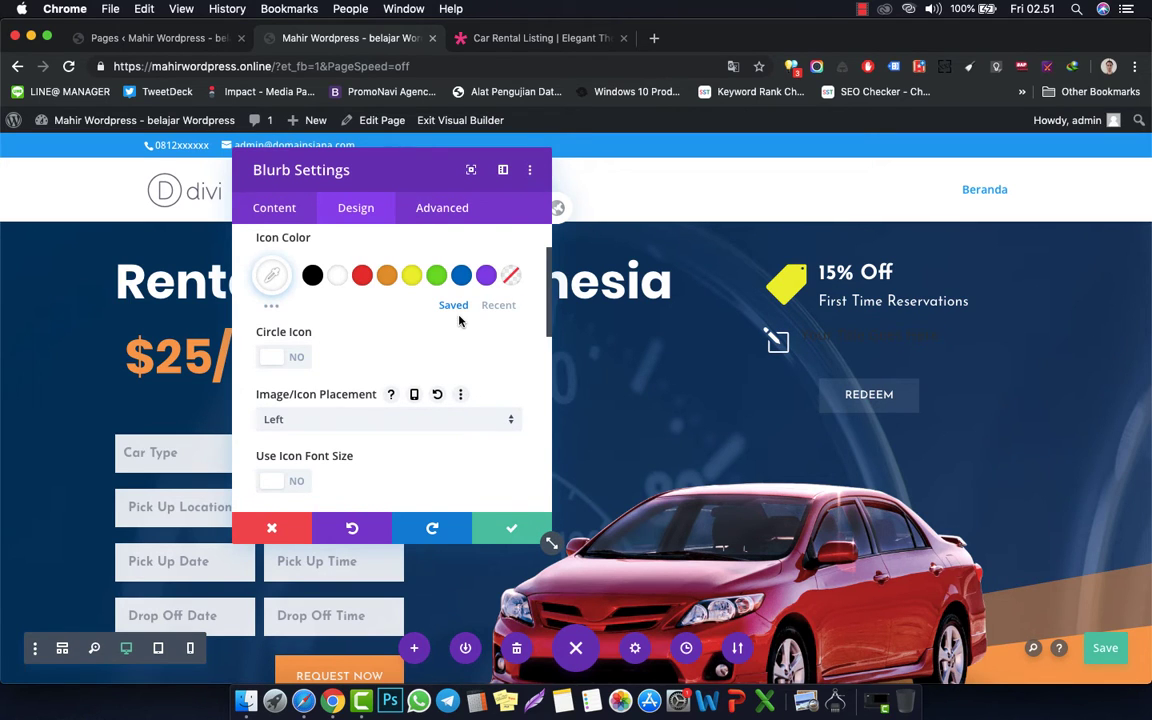
- Discard the new blurb's setting changes and delete the module from the hero section
click(287, 210)
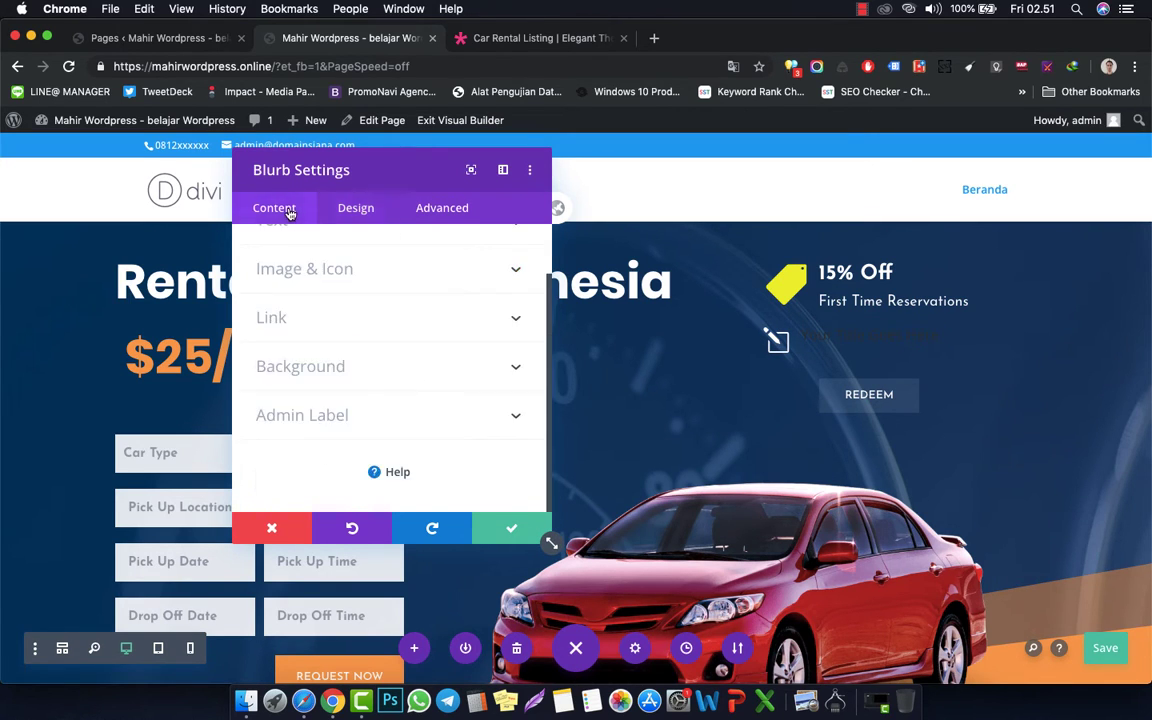
click(272, 527)
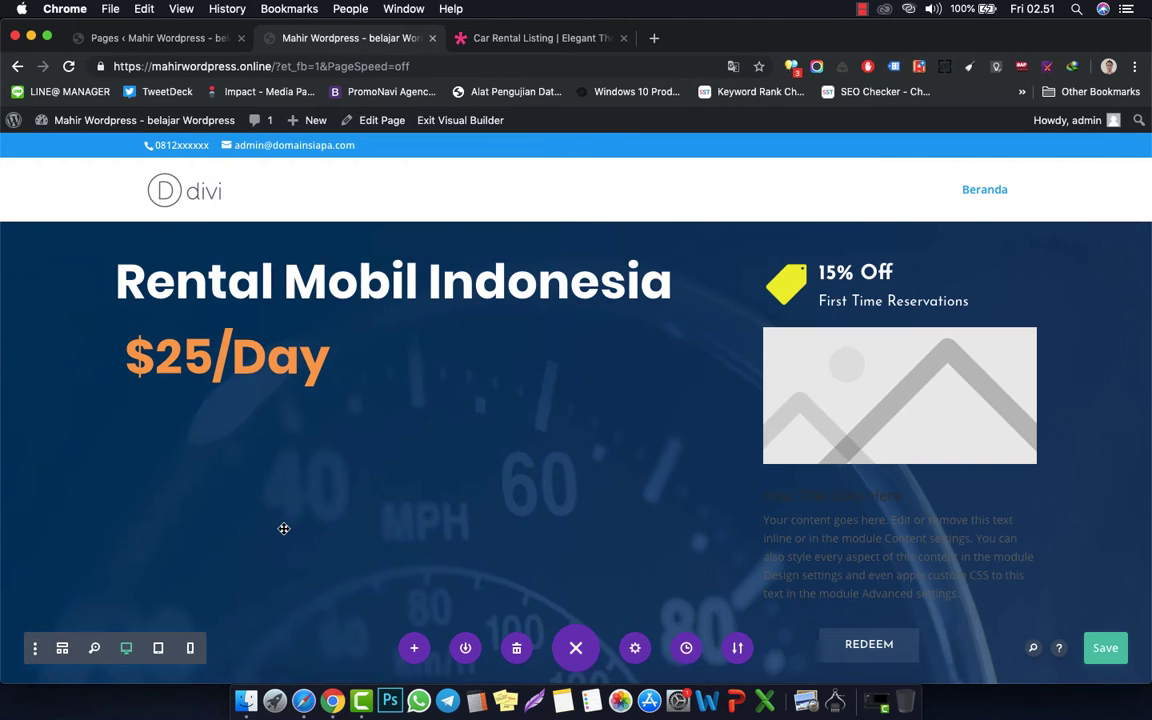
mouse_move(866, 393)
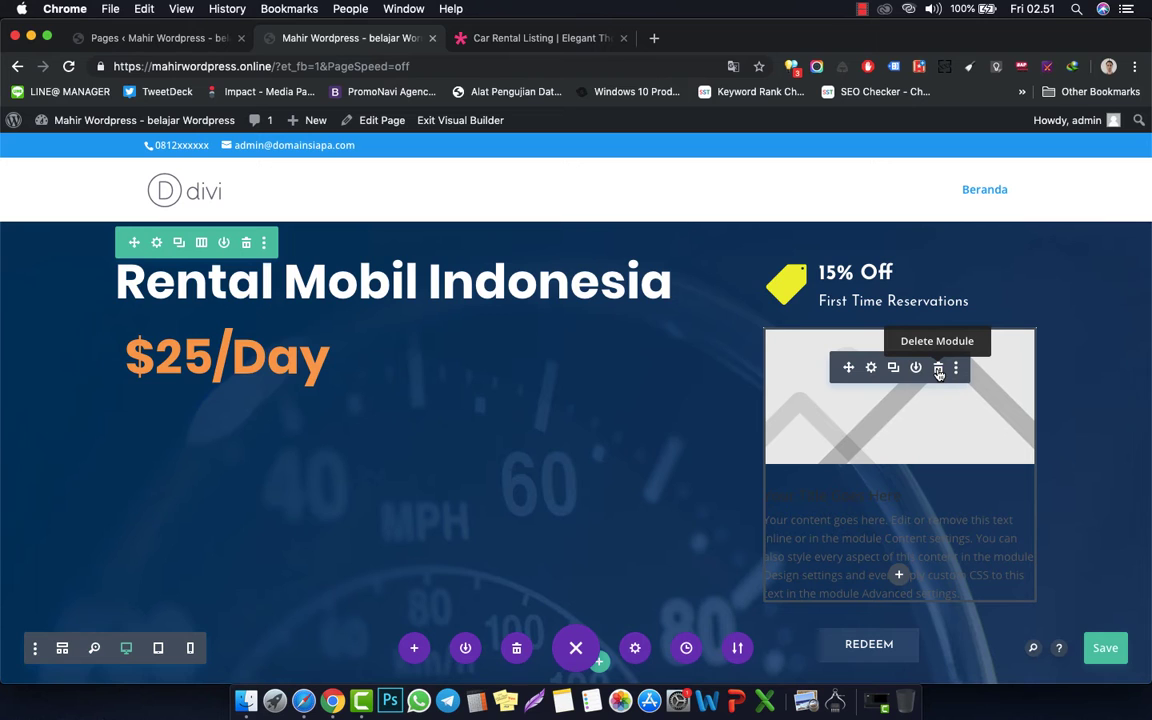
click(939, 370)
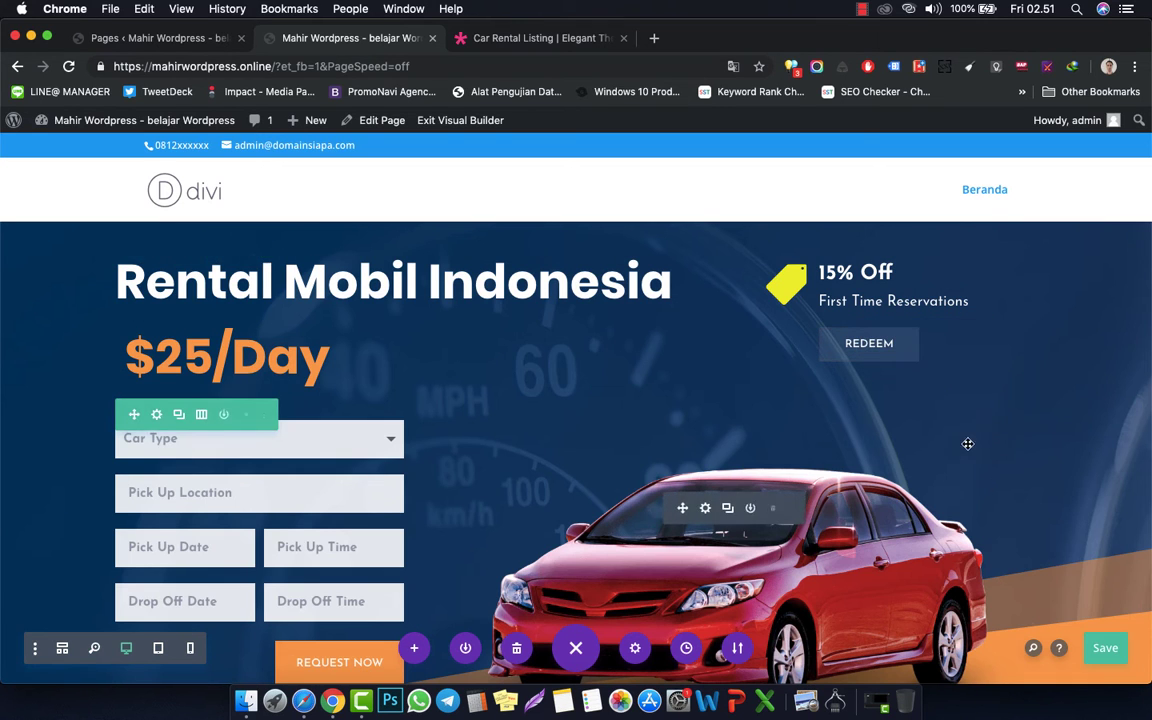
- Look at the Redeem button's content settings and close them without changes
click(899, 336)
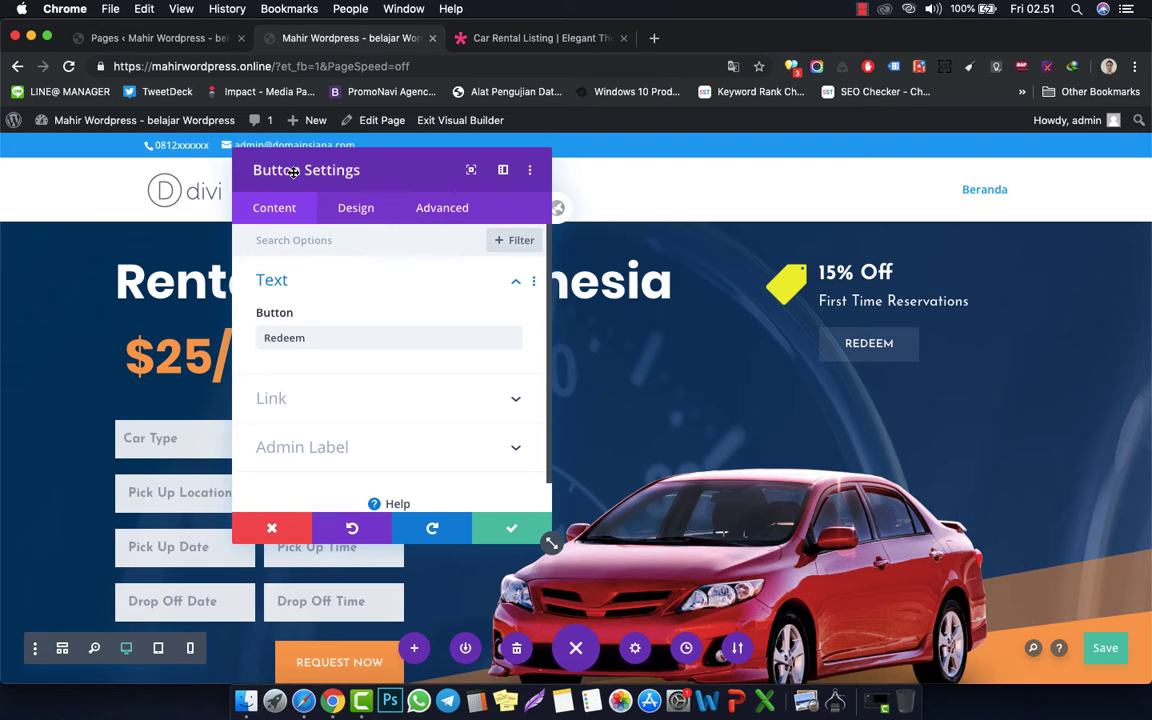
click(268, 528)
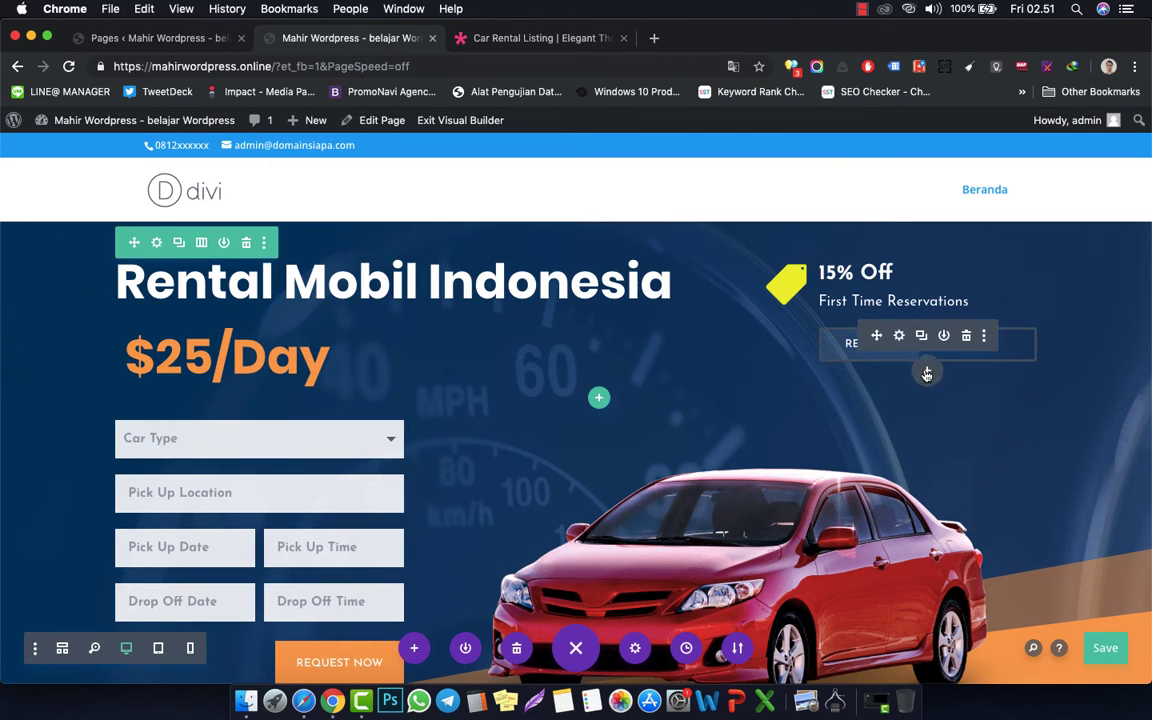
- Browse the modules that can be inserted below the Redeem button and close the list without adding one
click(927, 373)
scroll(970, 500, down, 1)
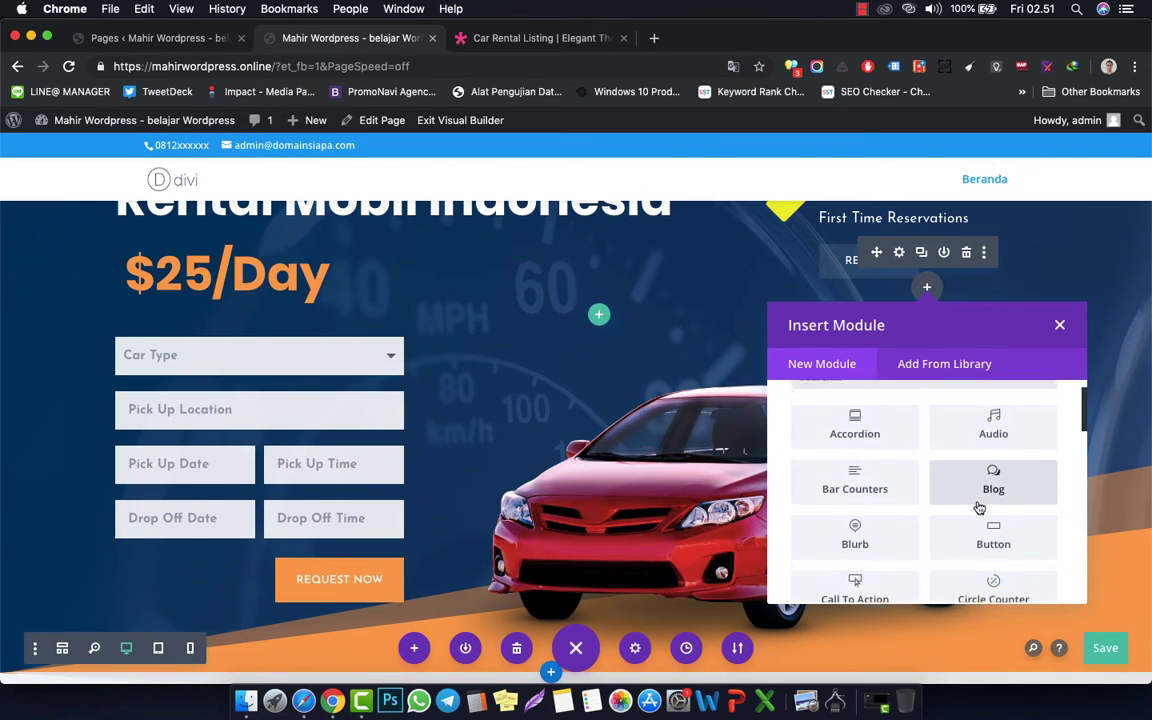
scroll(983, 512, down, 1)
scroll(991, 524, down, 8)
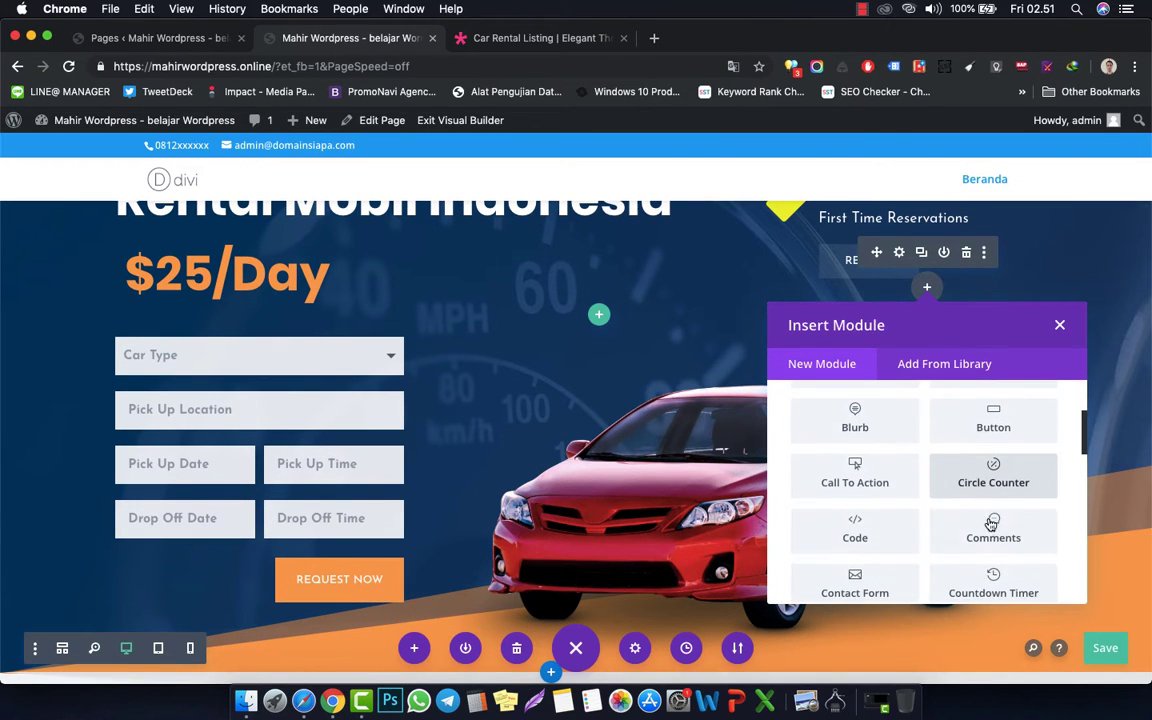
scroll(991, 524, down, 10)
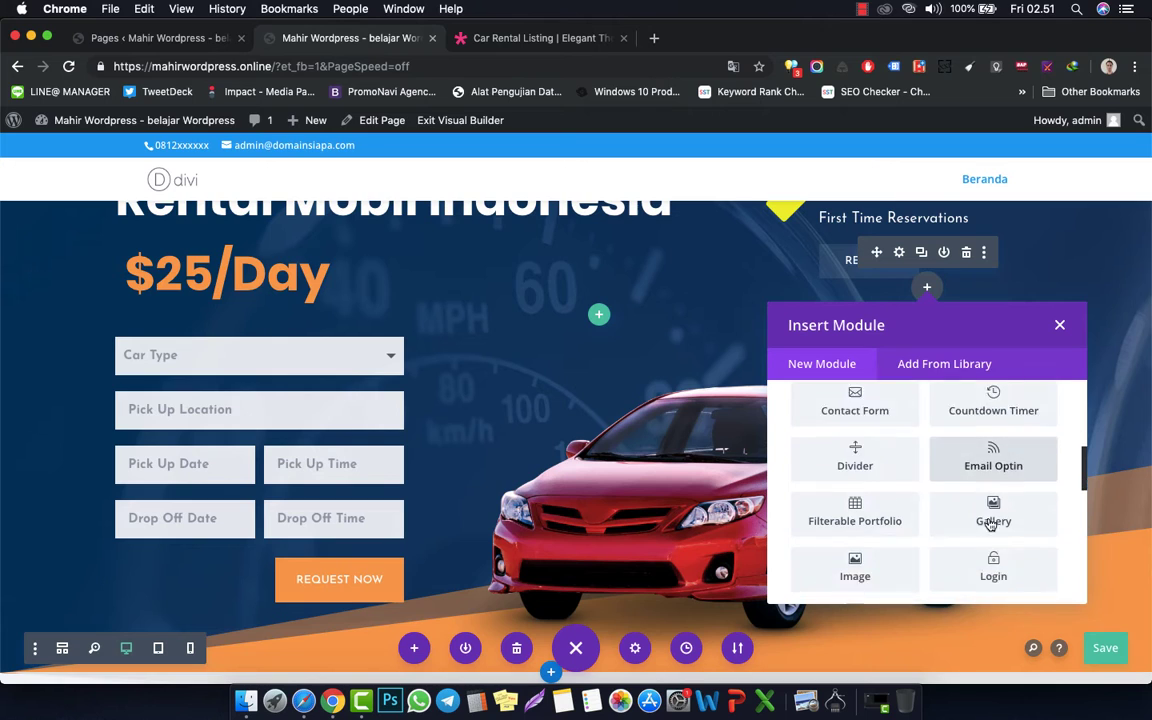
scroll(990, 522, down, 10)
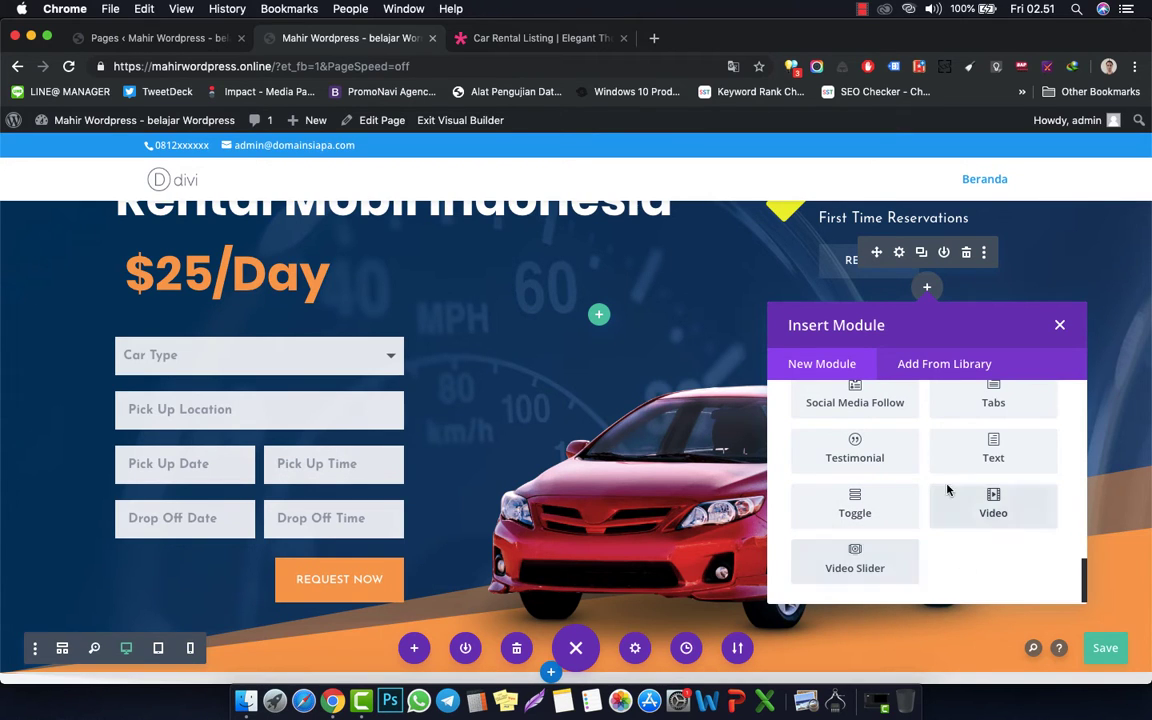
scroll(946, 476, up, 10)
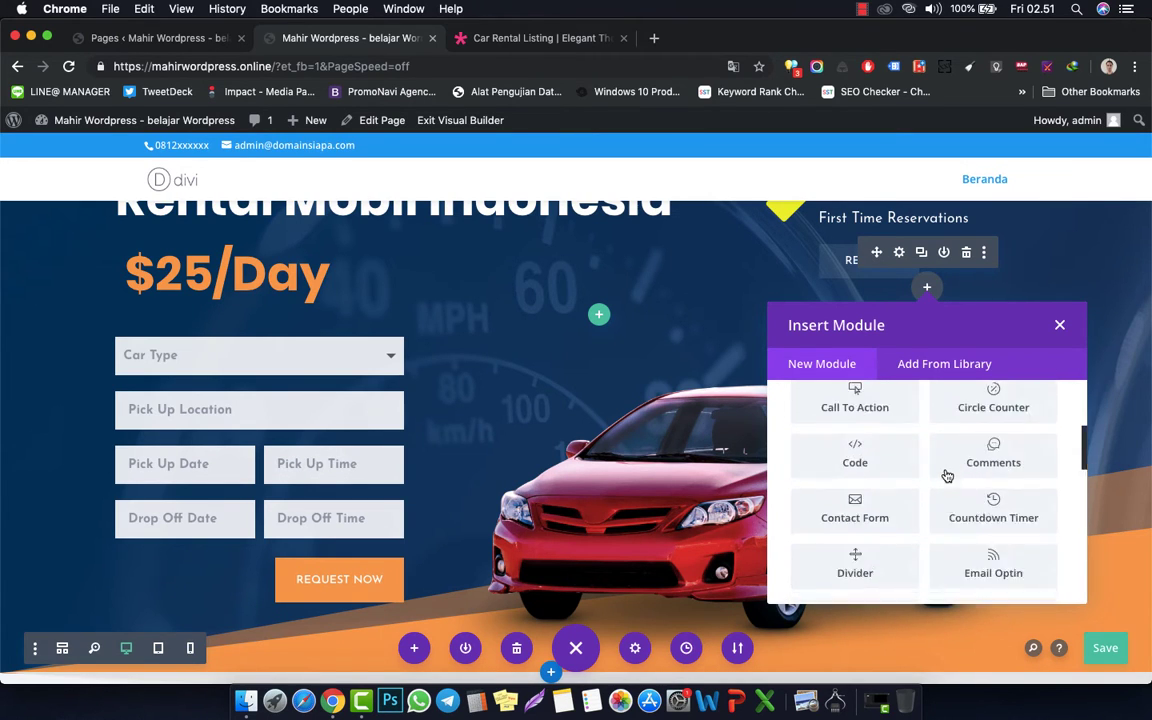
click(1060, 326)
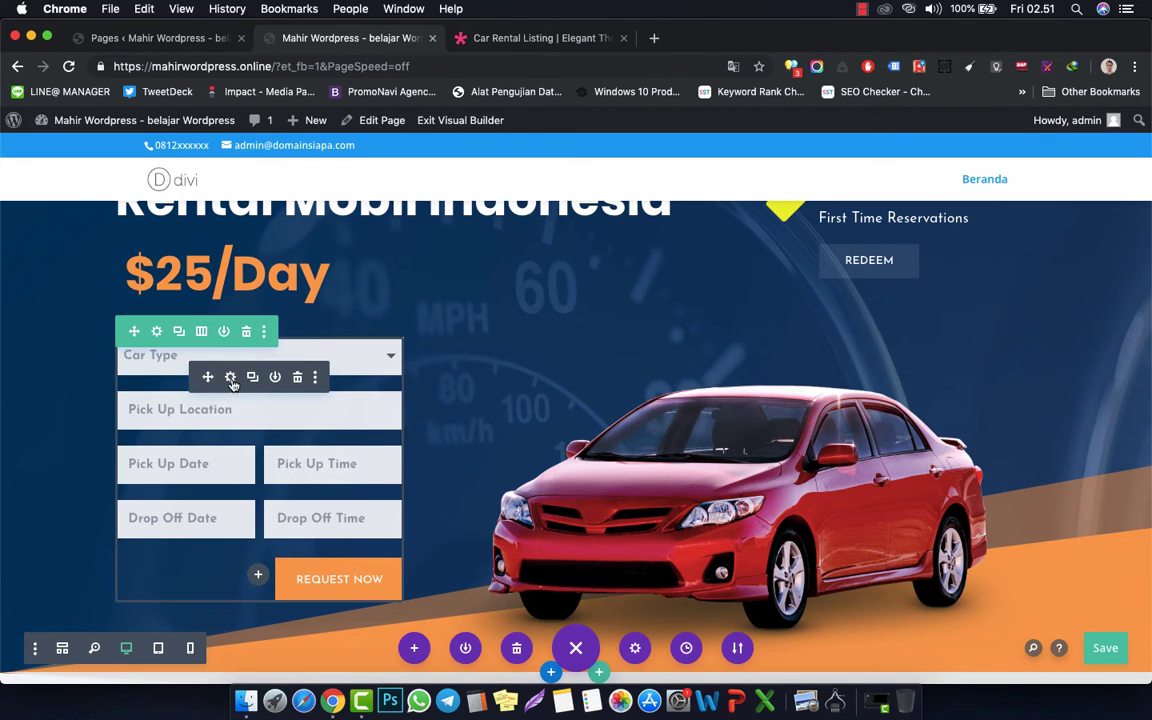
- Open the hero contact form's settings and look over its field list and its title, success message and submit button text
click(231, 380)
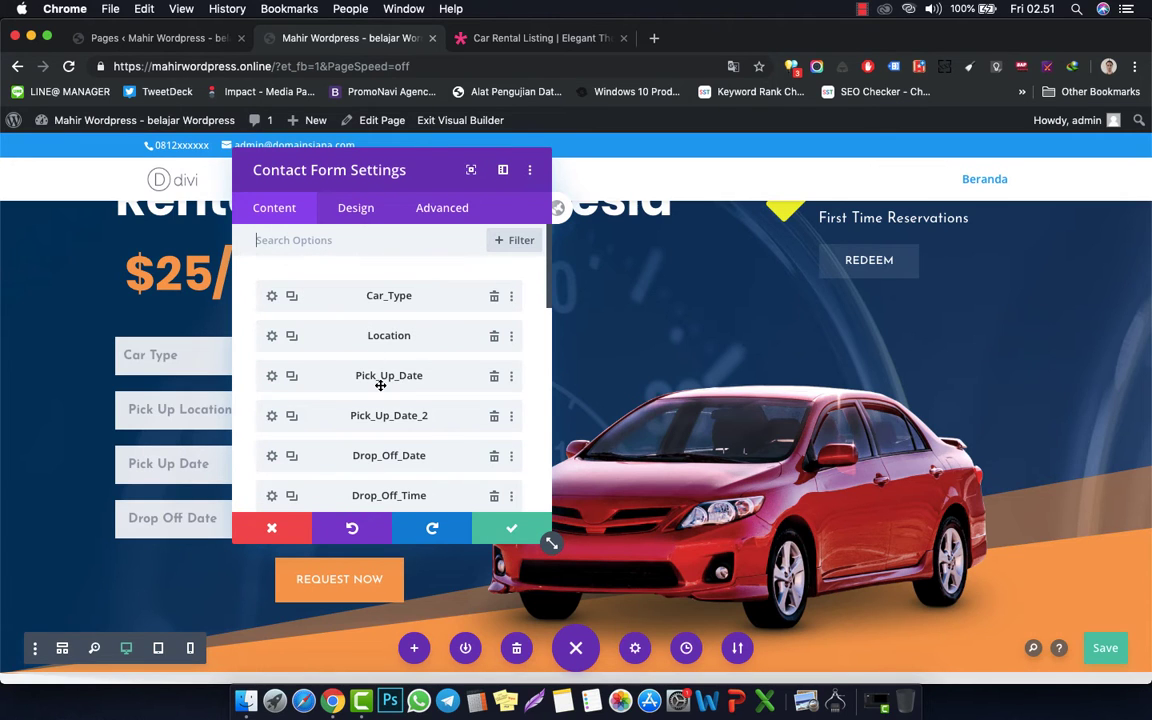
click(160, 38)
mouse_move(37, 369)
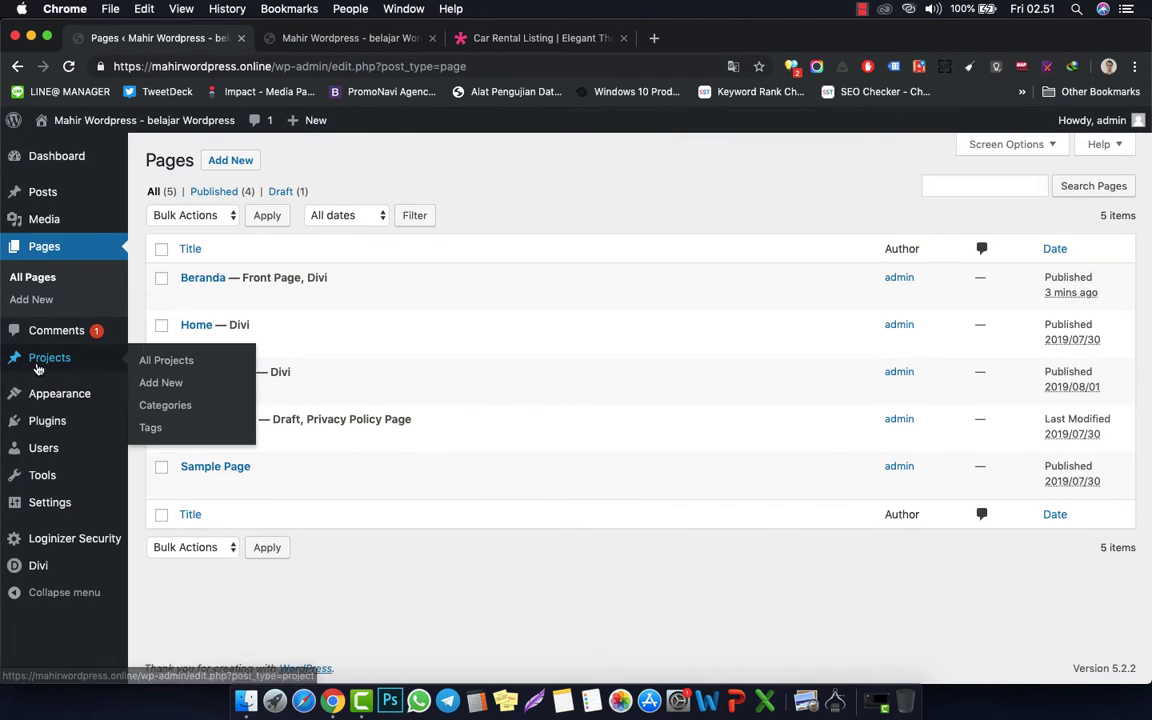
mouse_move(93, 484)
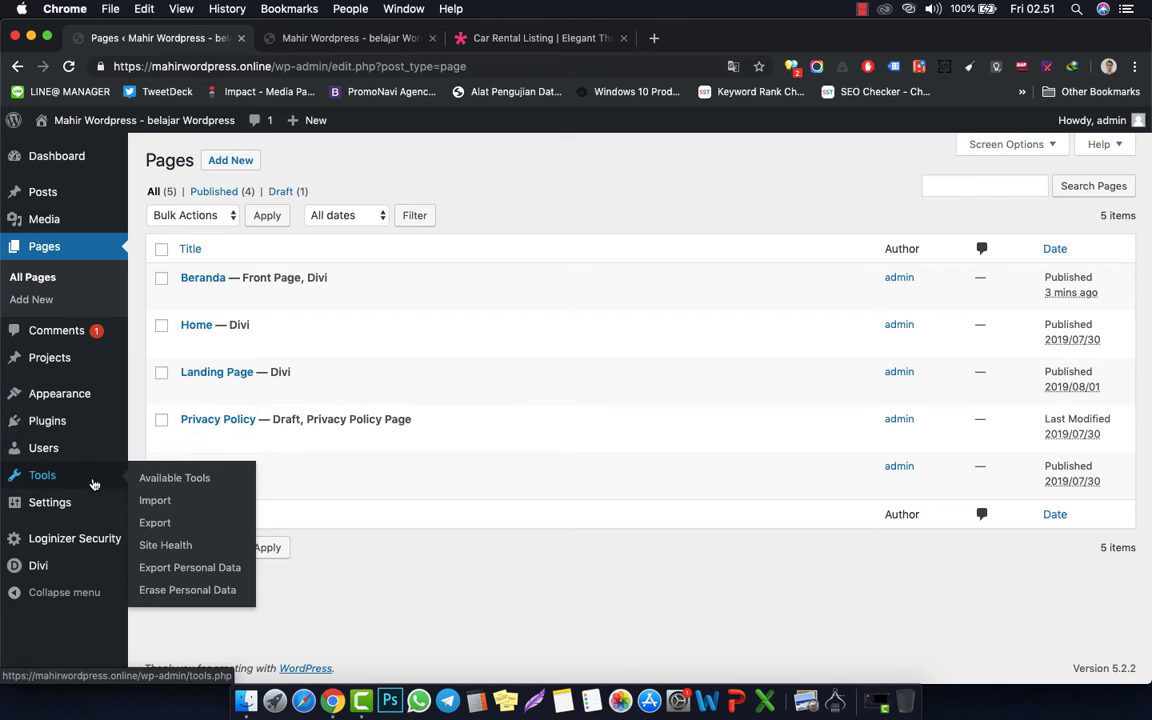
click(316, 40)
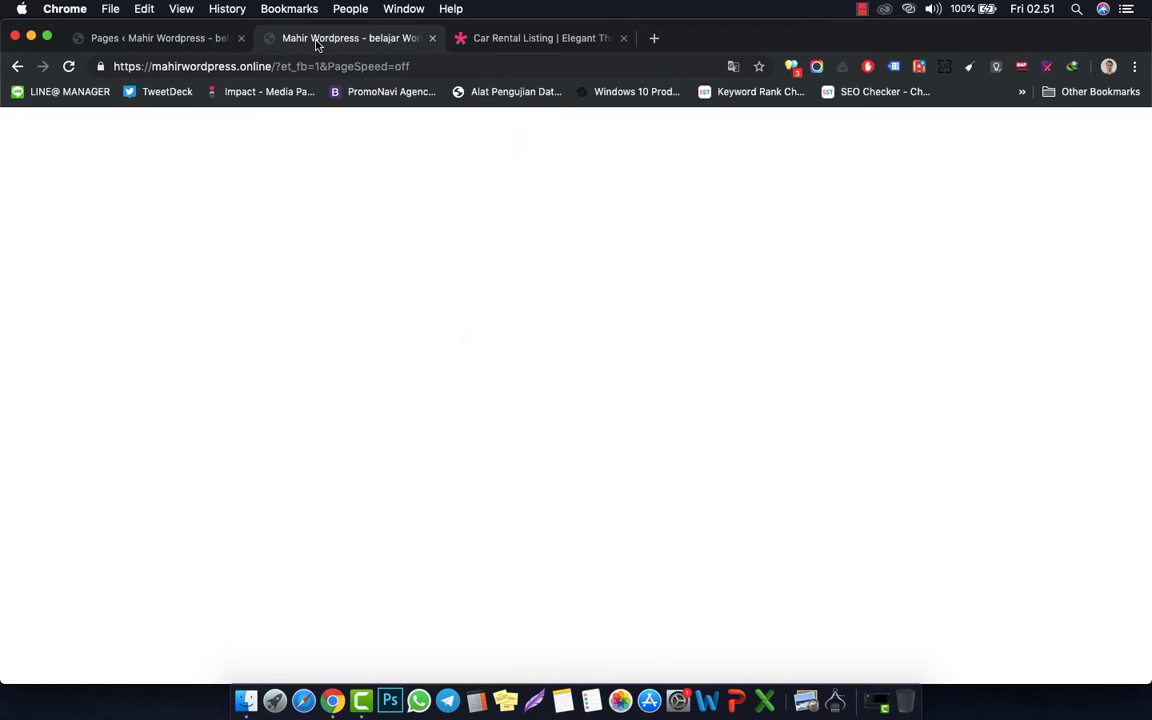
scroll(390, 325, down, 3)
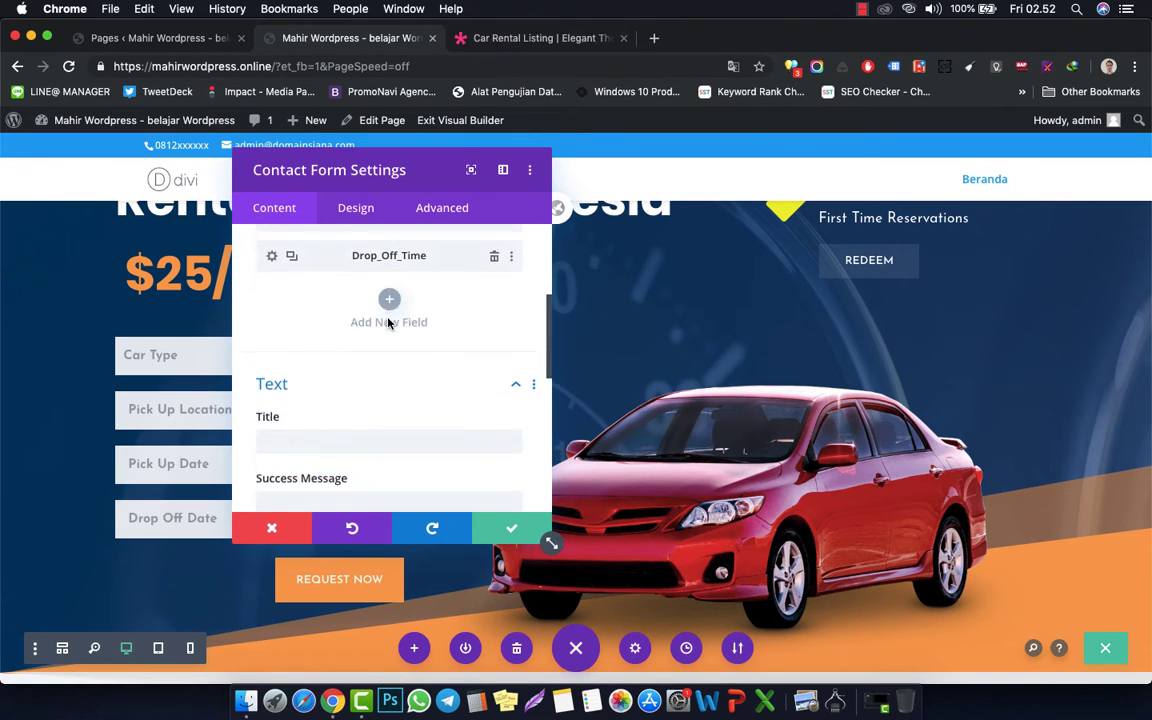
scroll(389, 323, down, 3)
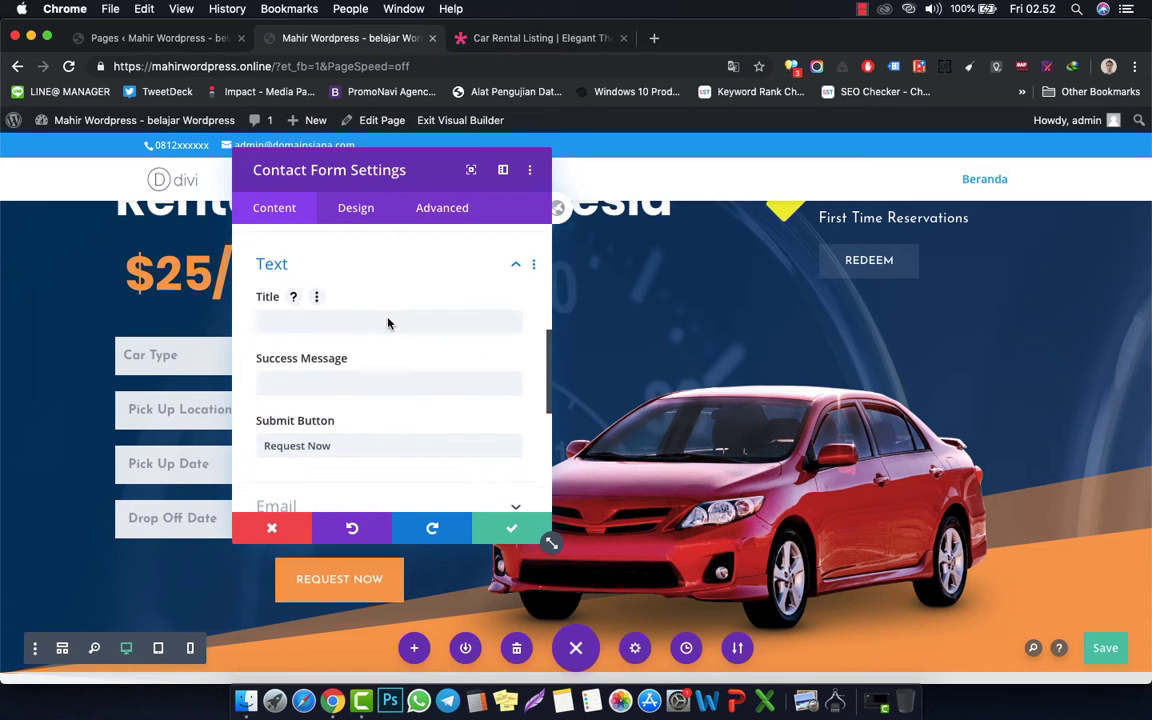
click(389, 322)
click(405, 303)
scroll(405, 303, down, 3)
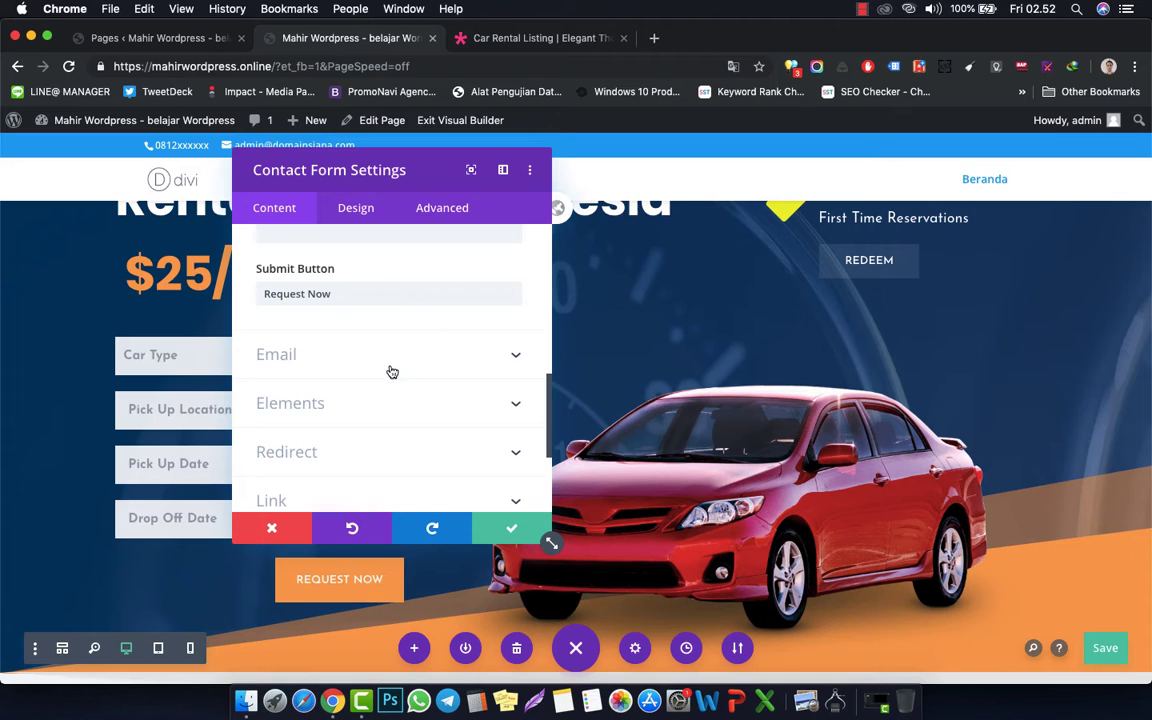
- Look at the contact form's email address, message pattern and redirect options without entering anything
click(392, 372)
click(408, 306)
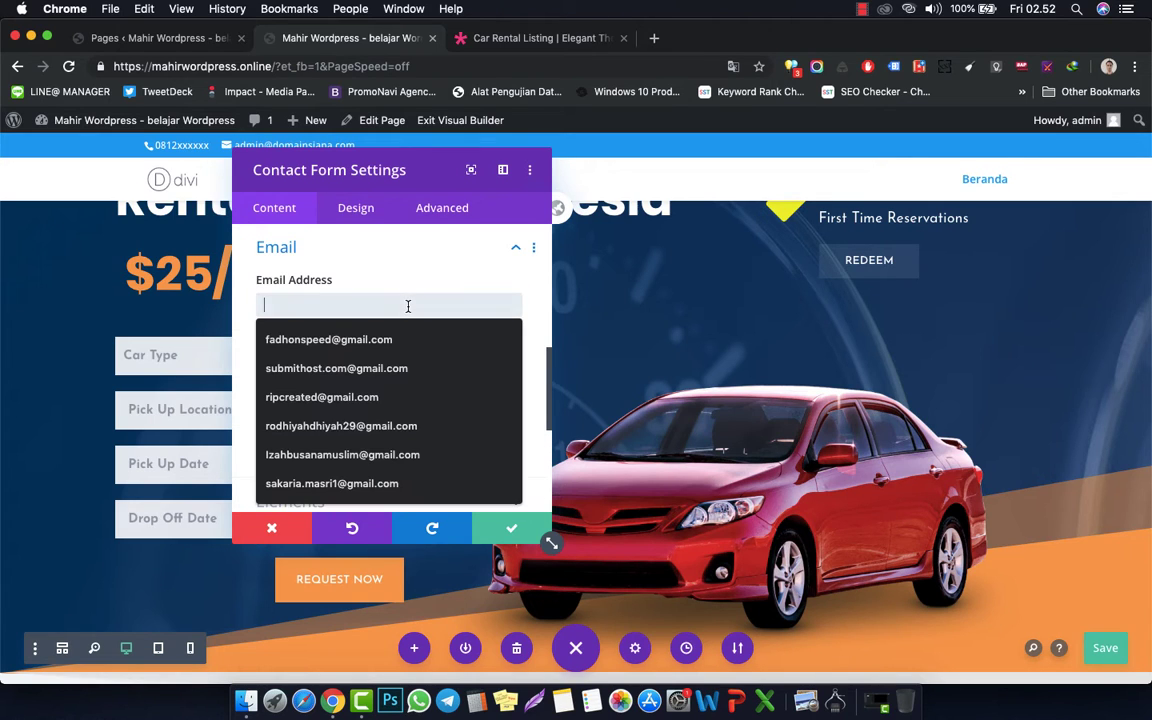
click(417, 288)
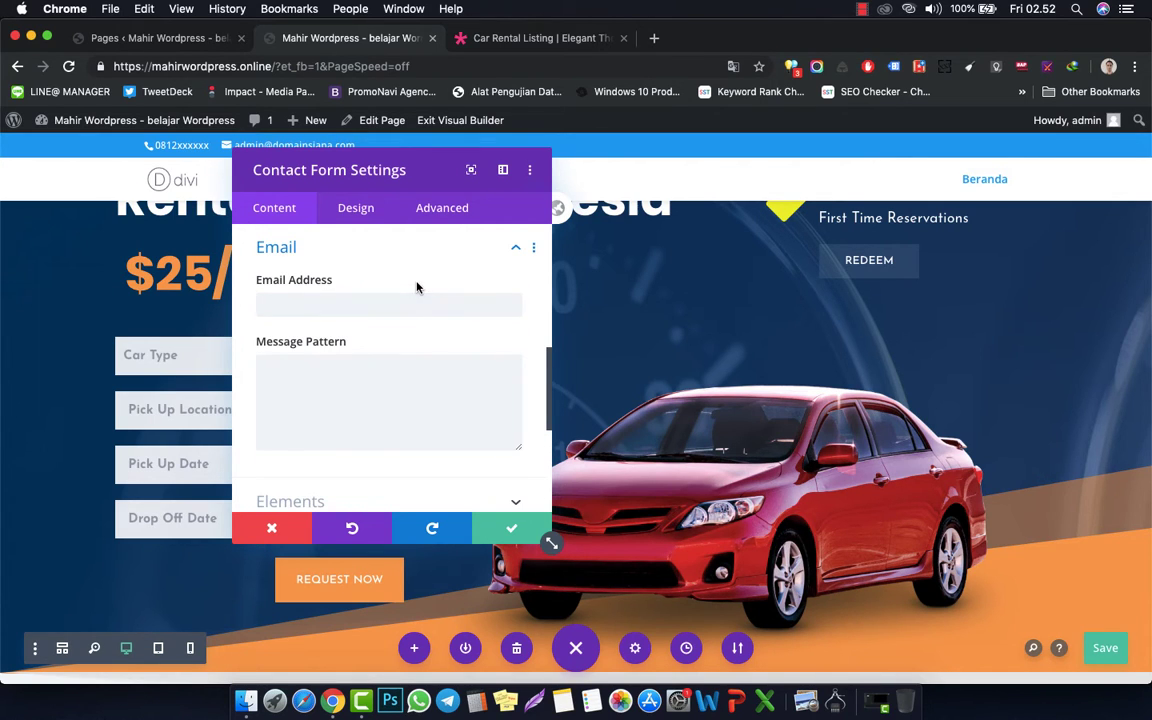
click(404, 360)
scroll(404, 365, down, 4)
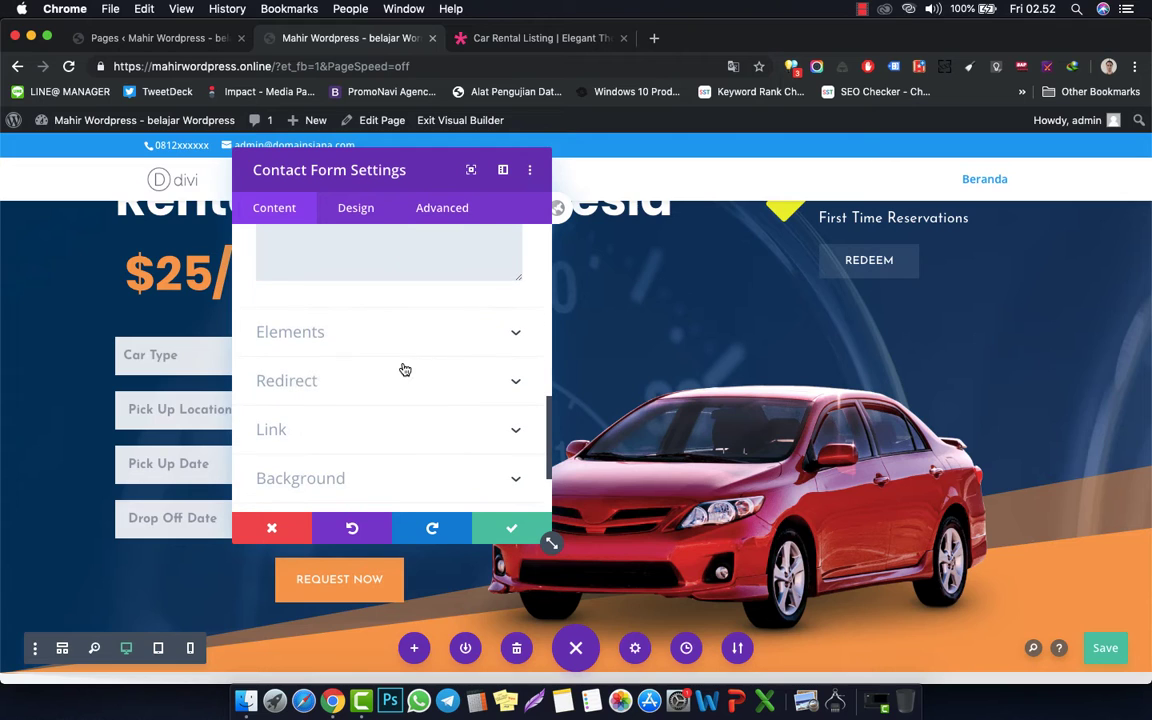
click(401, 378)
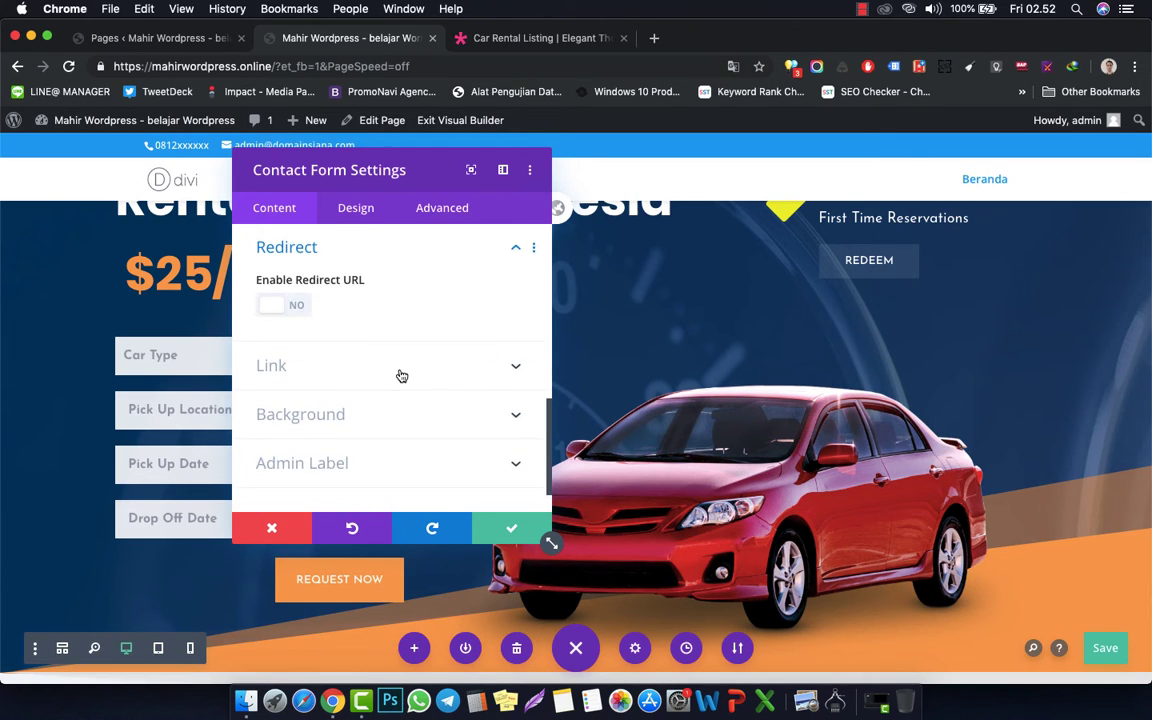
- Try orange as the contact form's fields background colour and set it to white
click(363, 214)
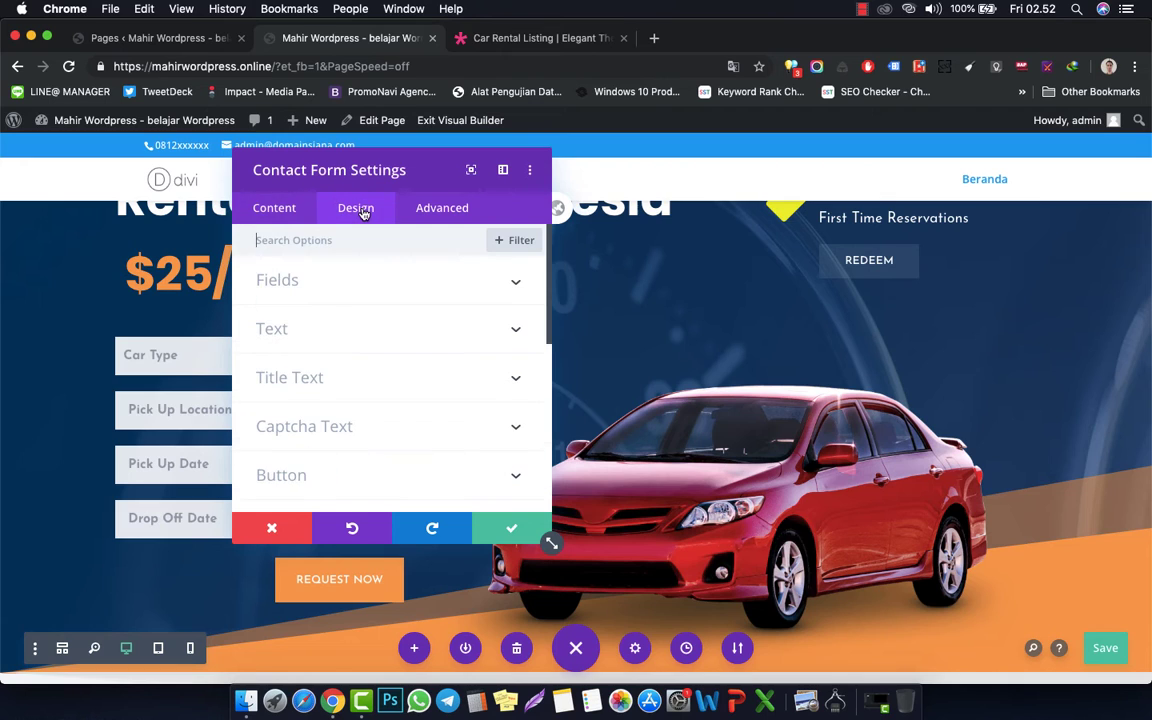
click(383, 288)
click(383, 288)
click(383, 288)
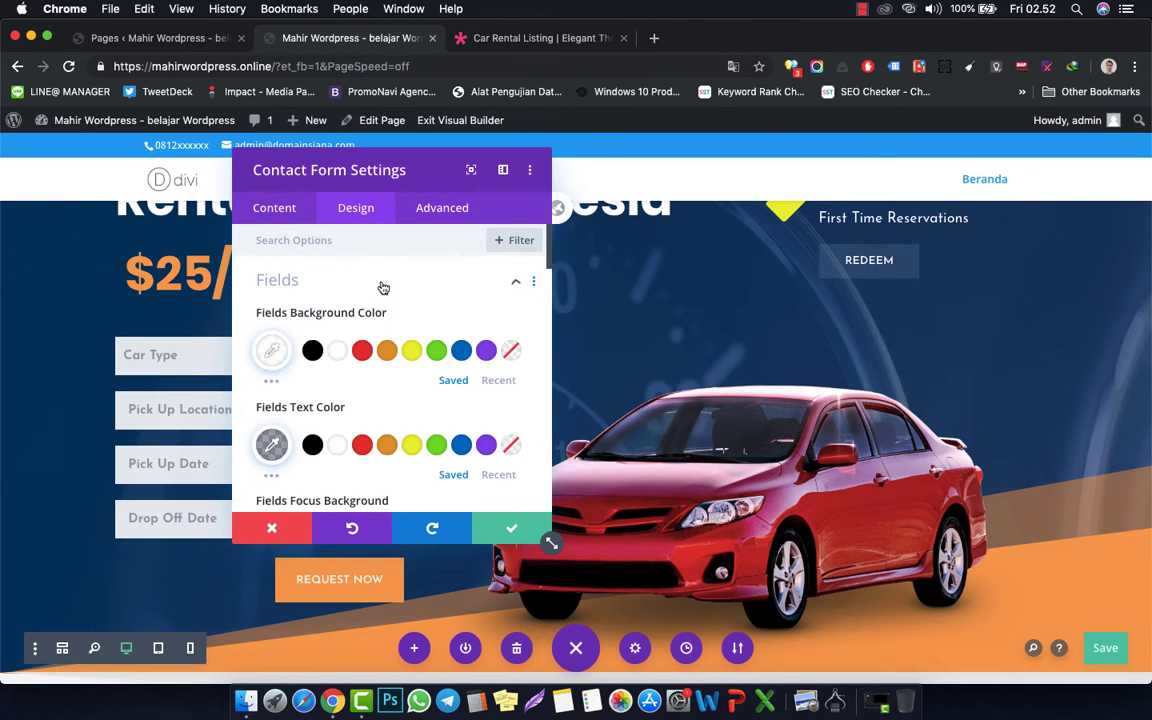
click(385, 352)
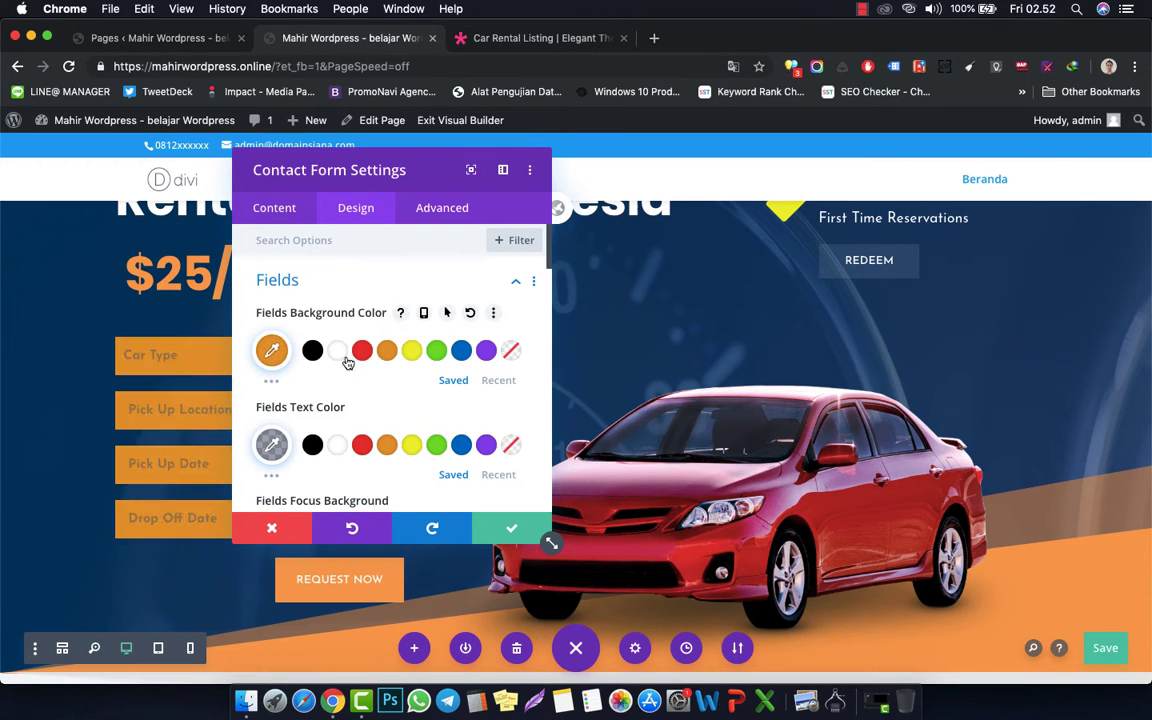
click(338, 352)
- Try the offset, outline and hard-edged box shadow presets on the contact form and restore the no-shadow option
scroll(357, 404, down, 2)
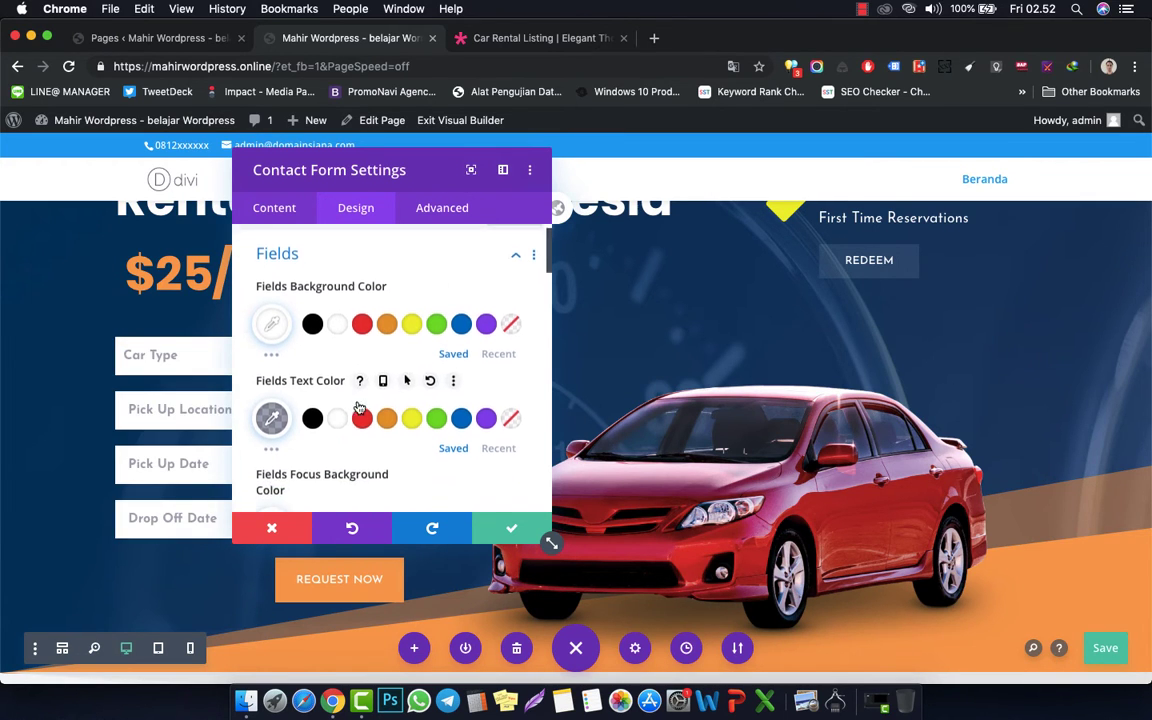
scroll(357, 404, down, 5)
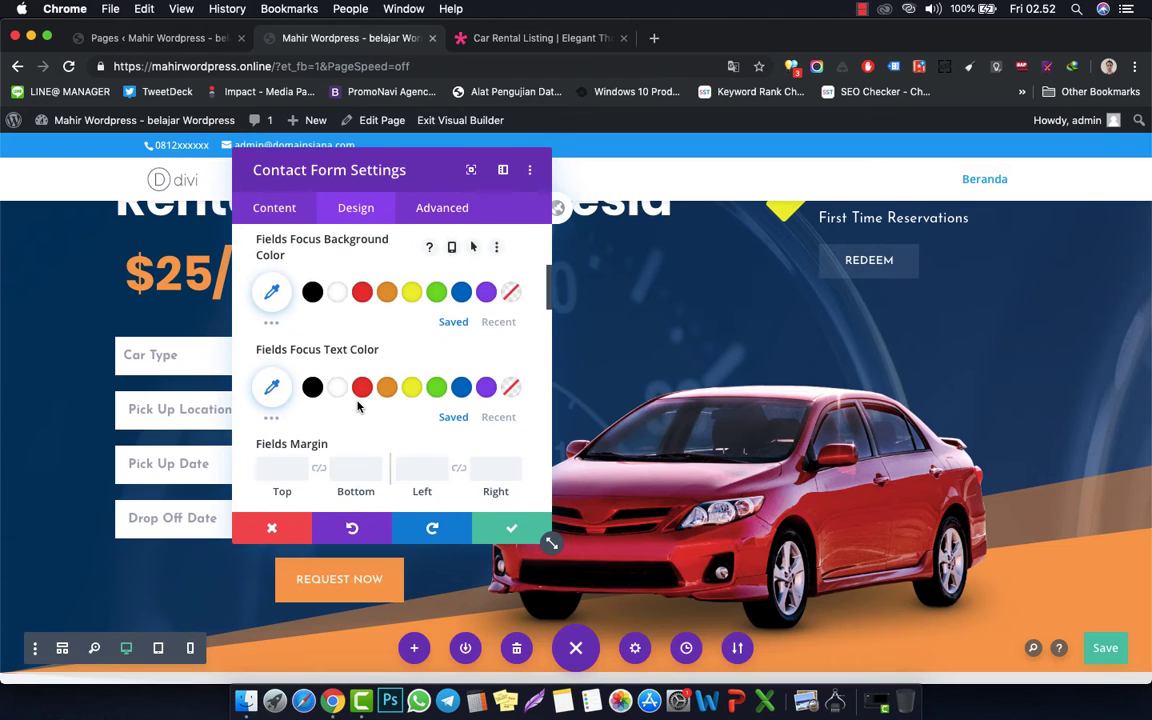
scroll(357, 404, down, 6)
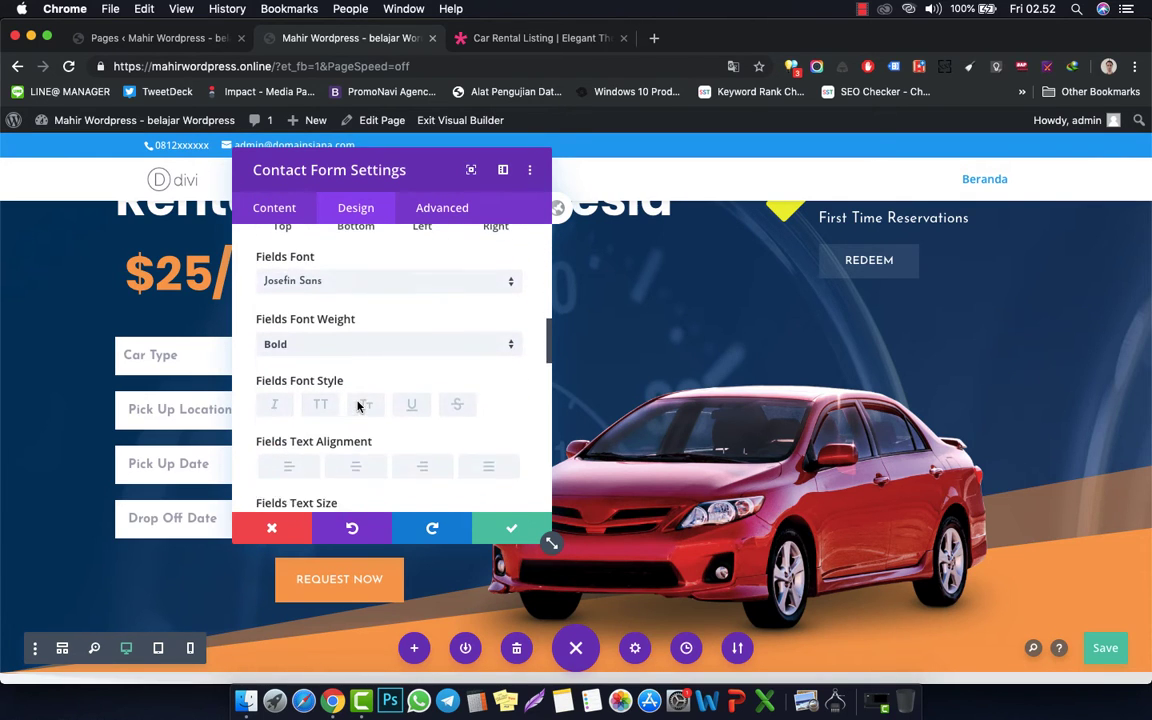
scroll(357, 404, down, 8)
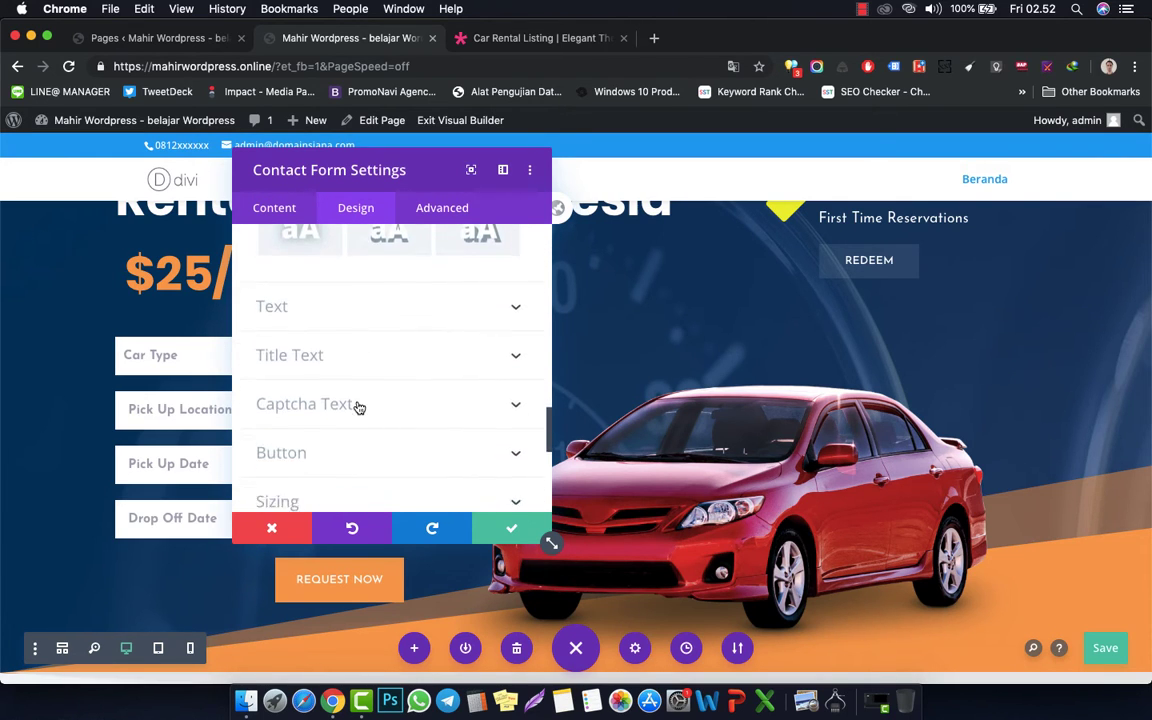
scroll(359, 408, down, 3)
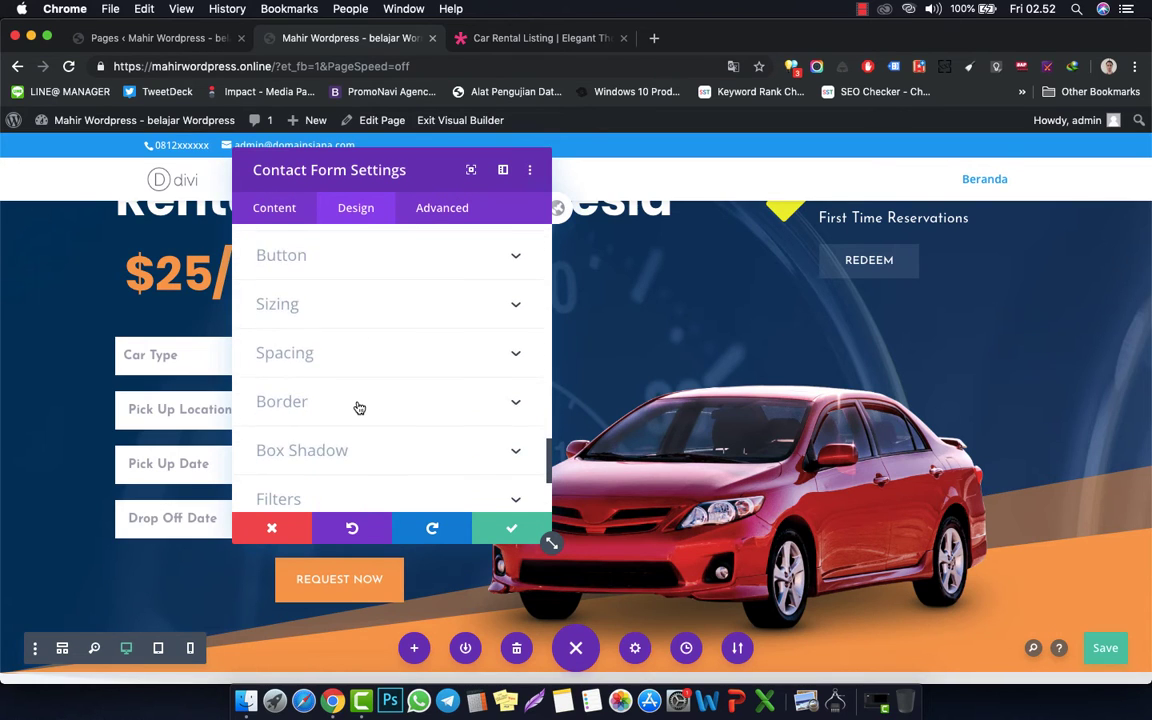
scroll(359, 408, down, 3)
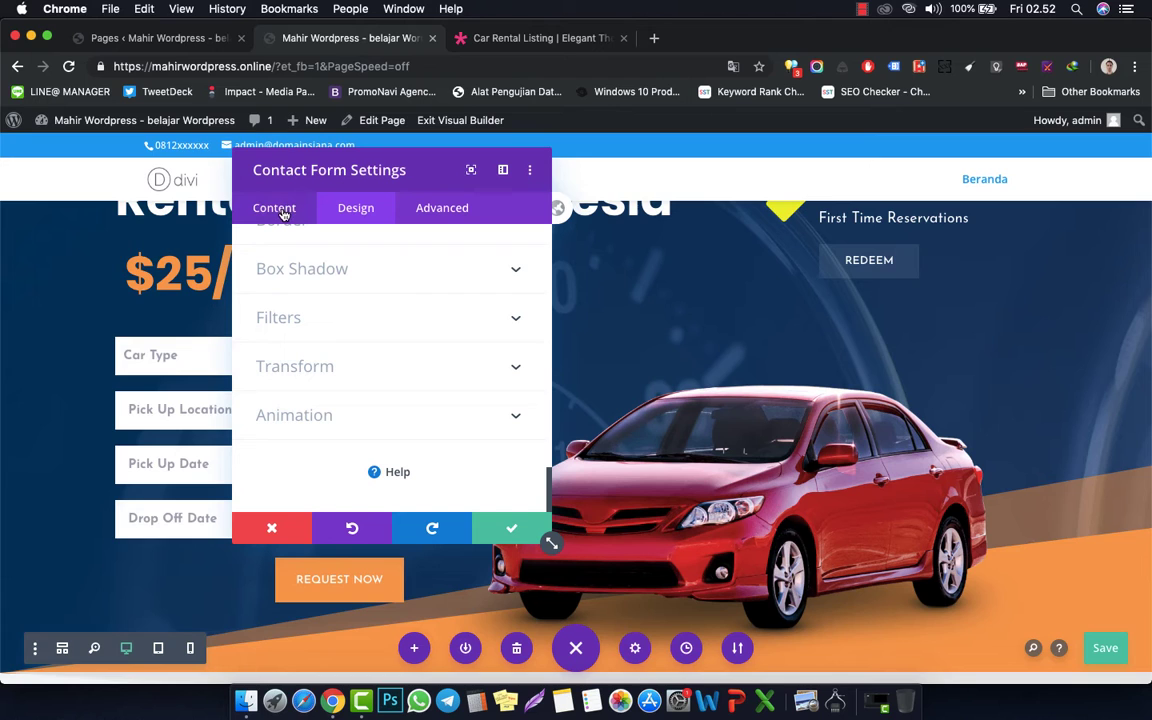
click(316, 272)
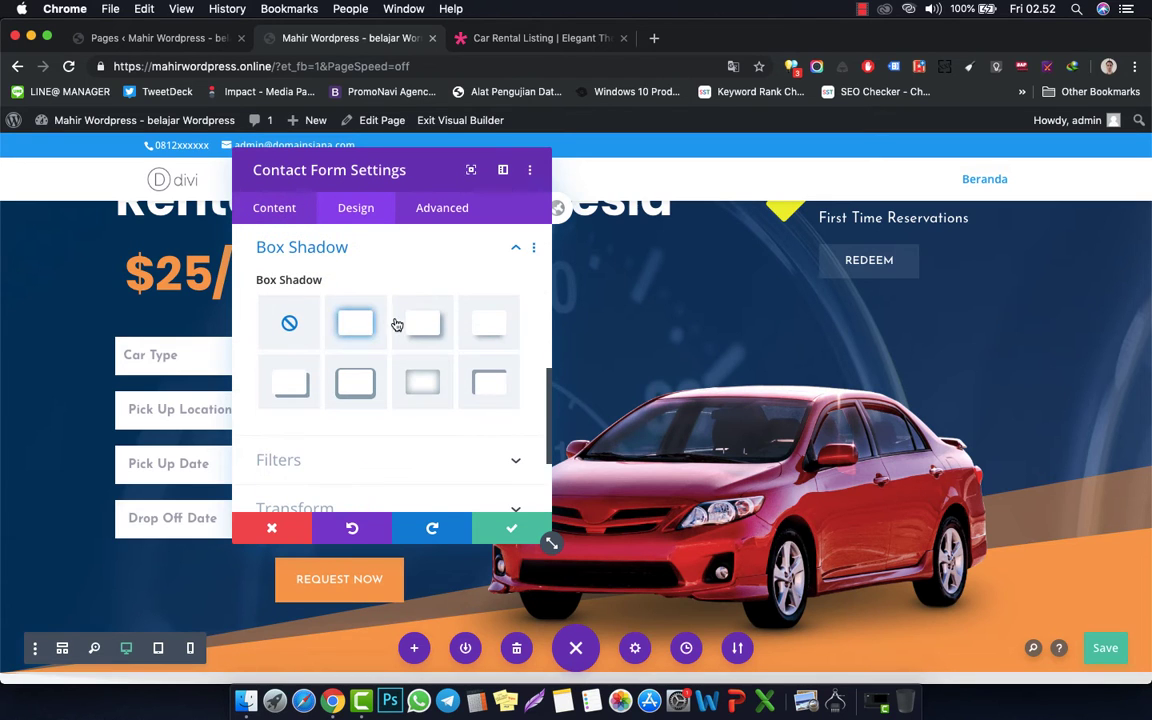
click(410, 329)
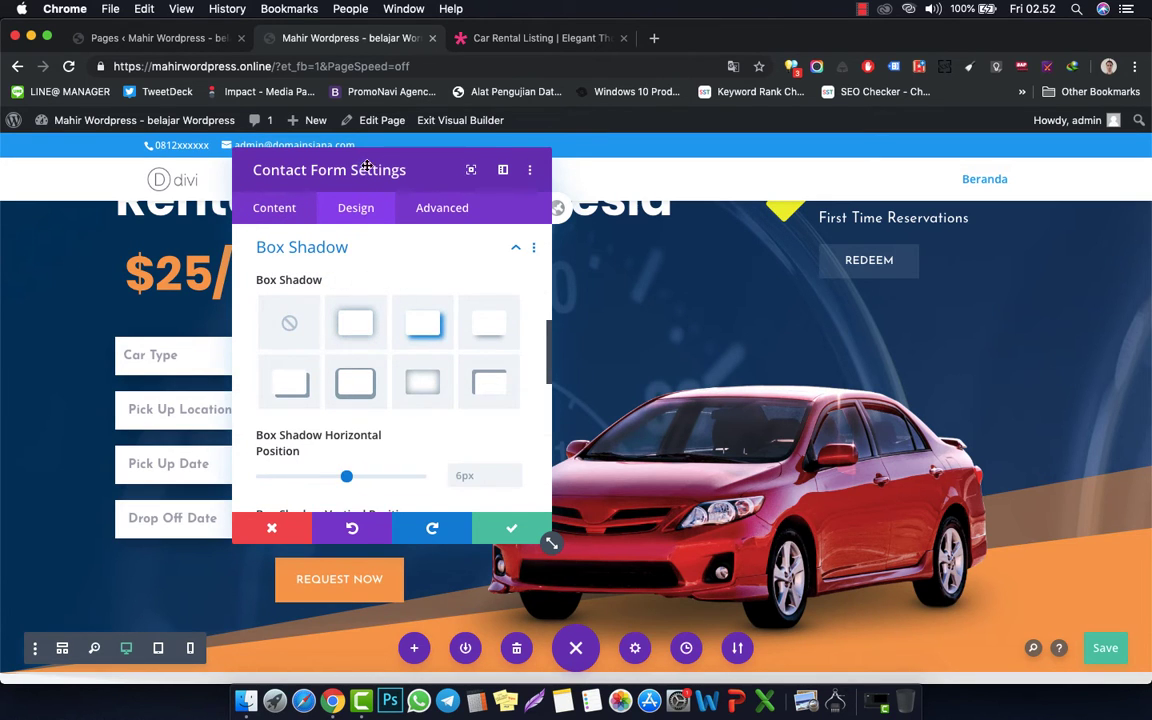
drag(362, 167, 707, 179)
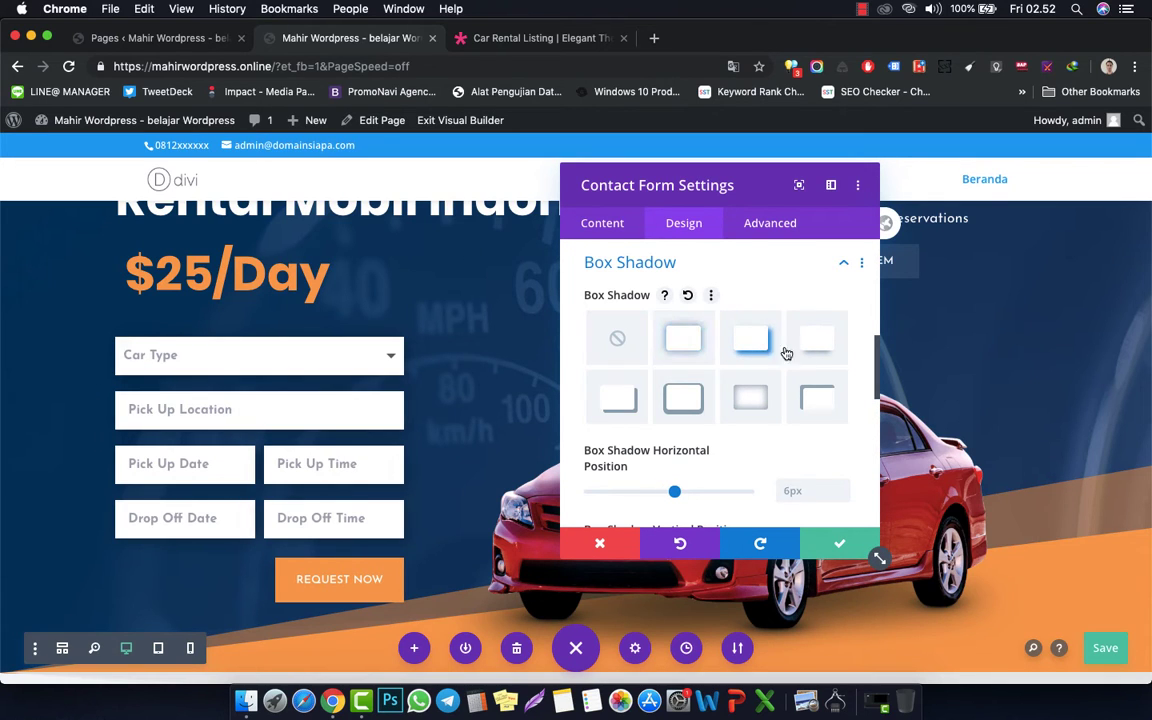
click(685, 405)
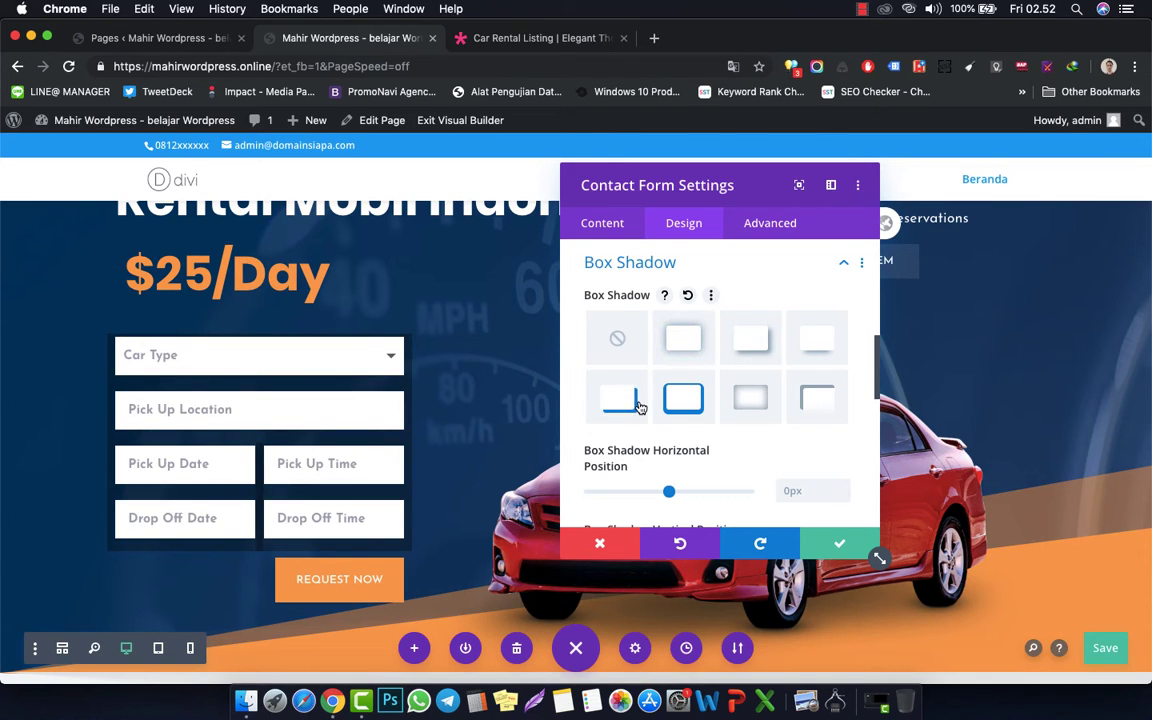
click(639, 405)
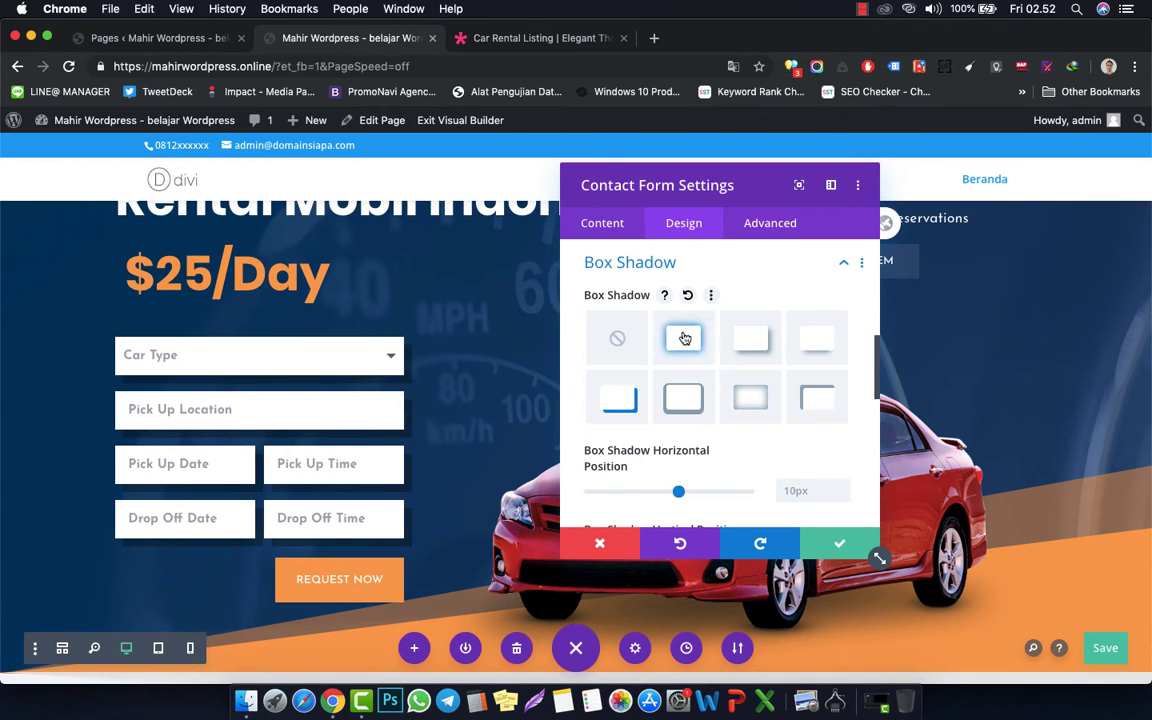
click(609, 342)
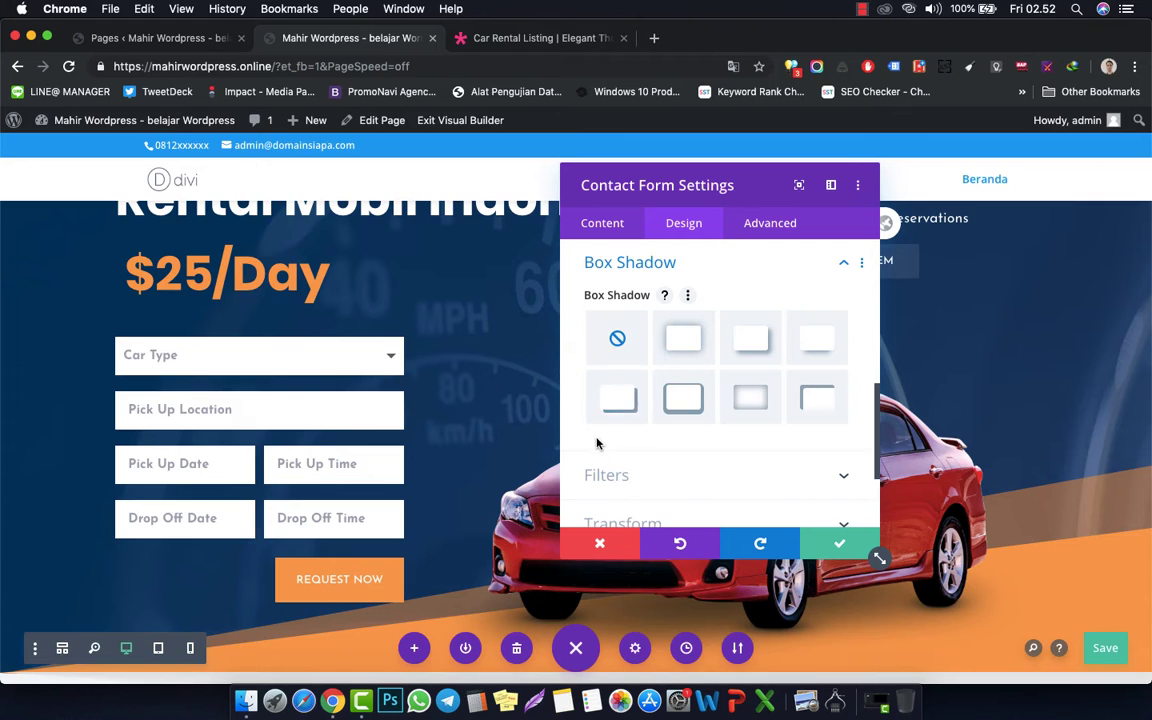
- Look through the contact form's remaining design and content sections and its advanced settings
scroll(720, 465, down, 3)
scroll(720, 467, up, 5)
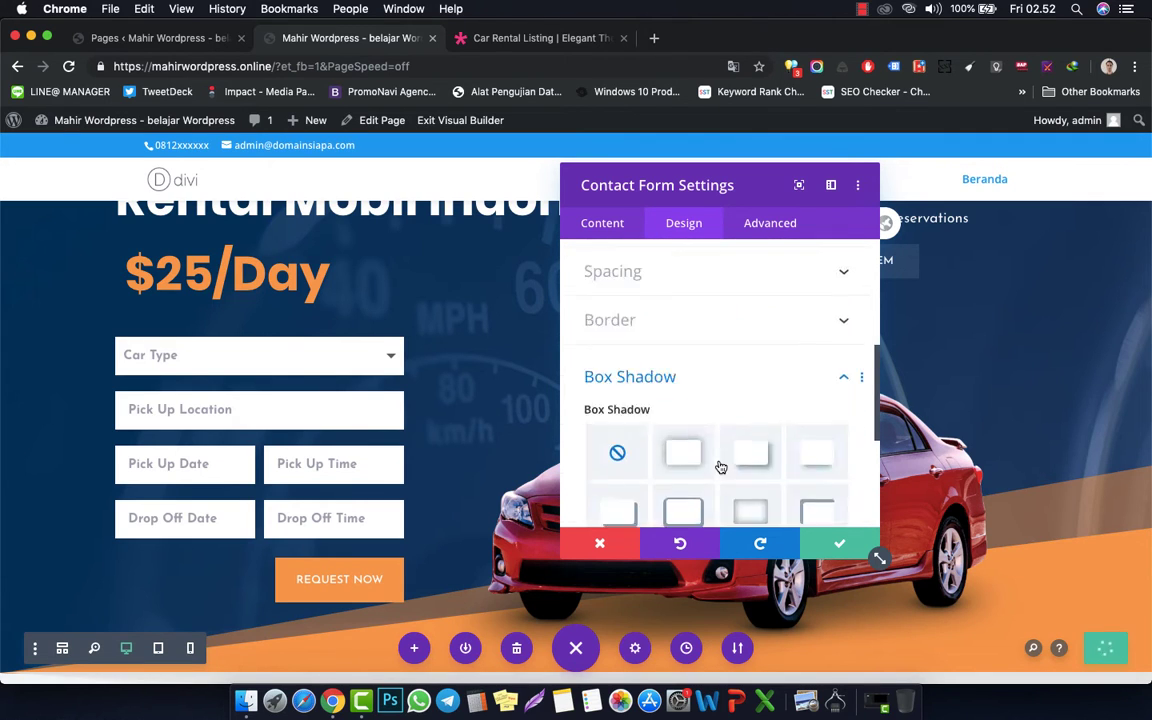
scroll(720, 467, up, 2)
click(602, 223)
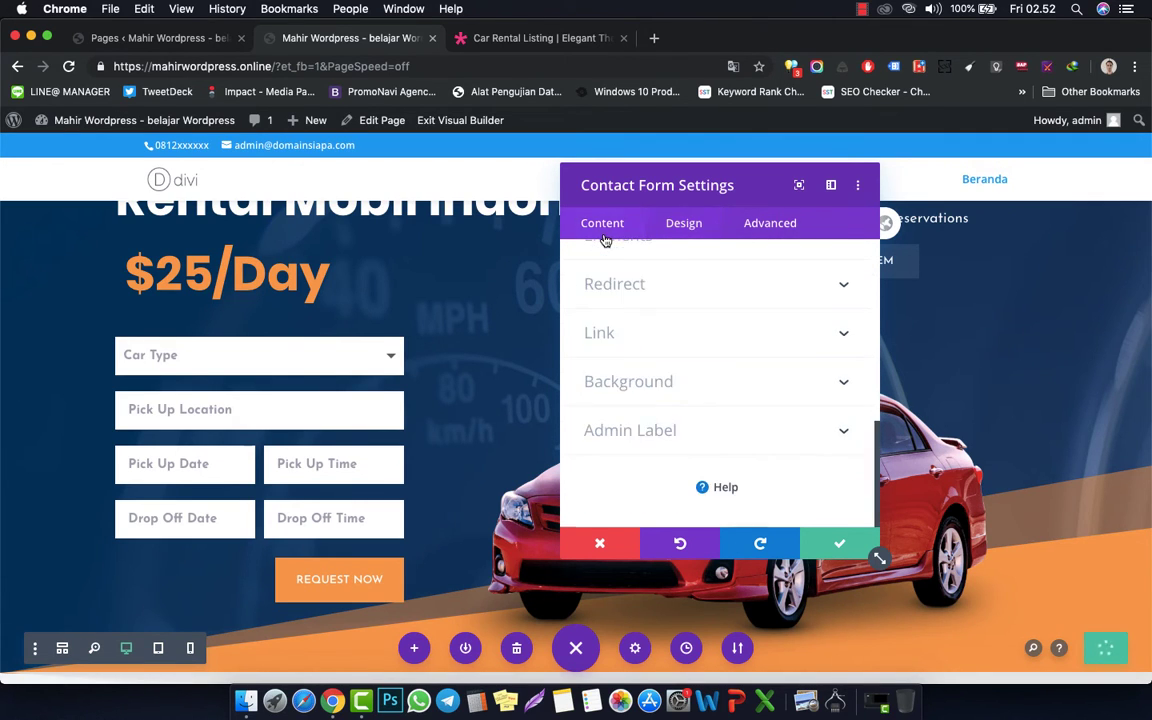
click(772, 228)
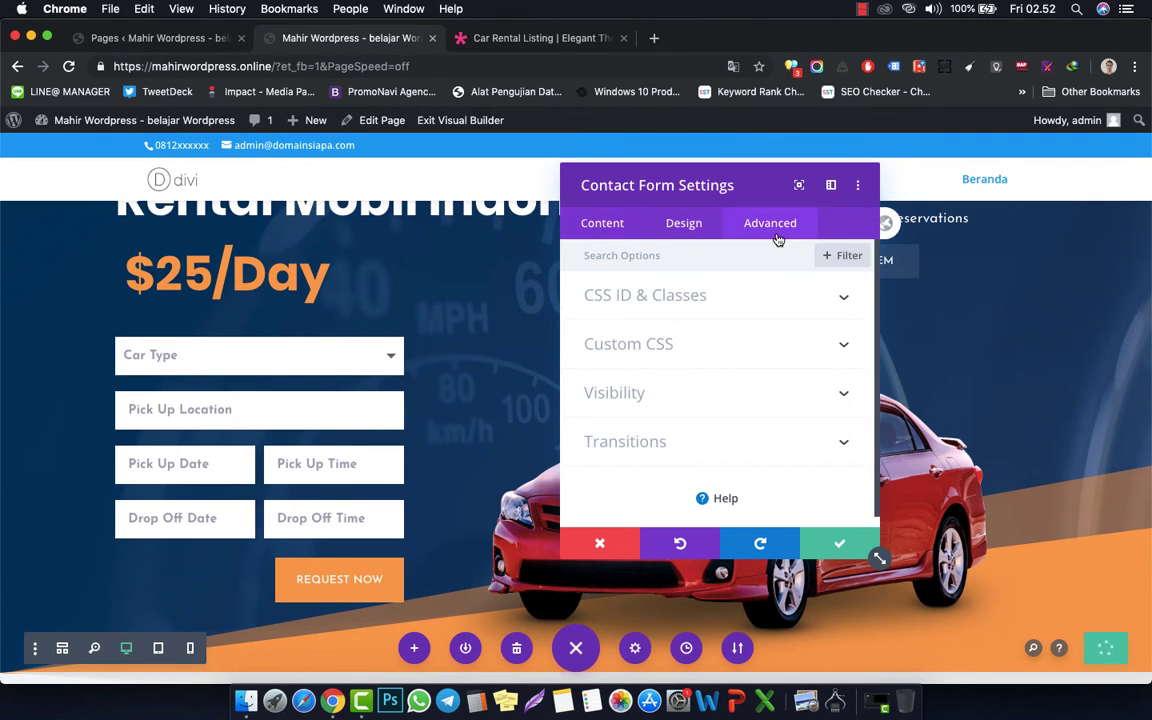
- Check the contact form's custom CSS options, and try showing the captcha before turning it off again
click(766, 339)
click(764, 337)
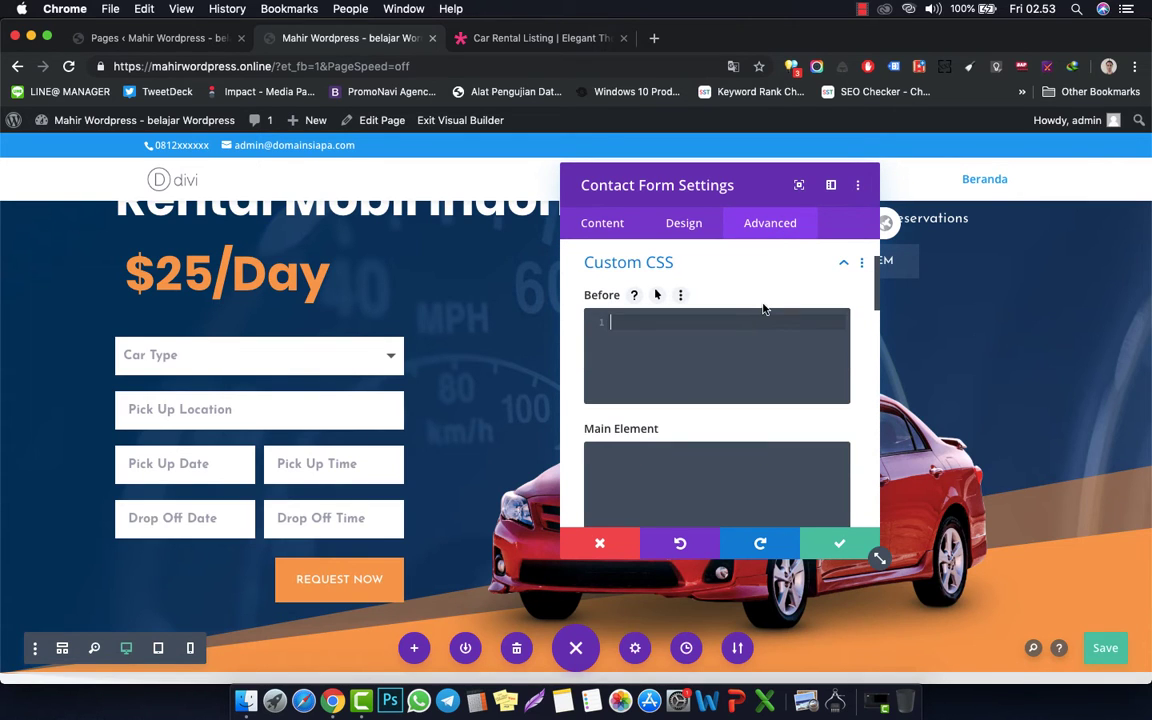
click(616, 229)
scroll(703, 353, down, 3)
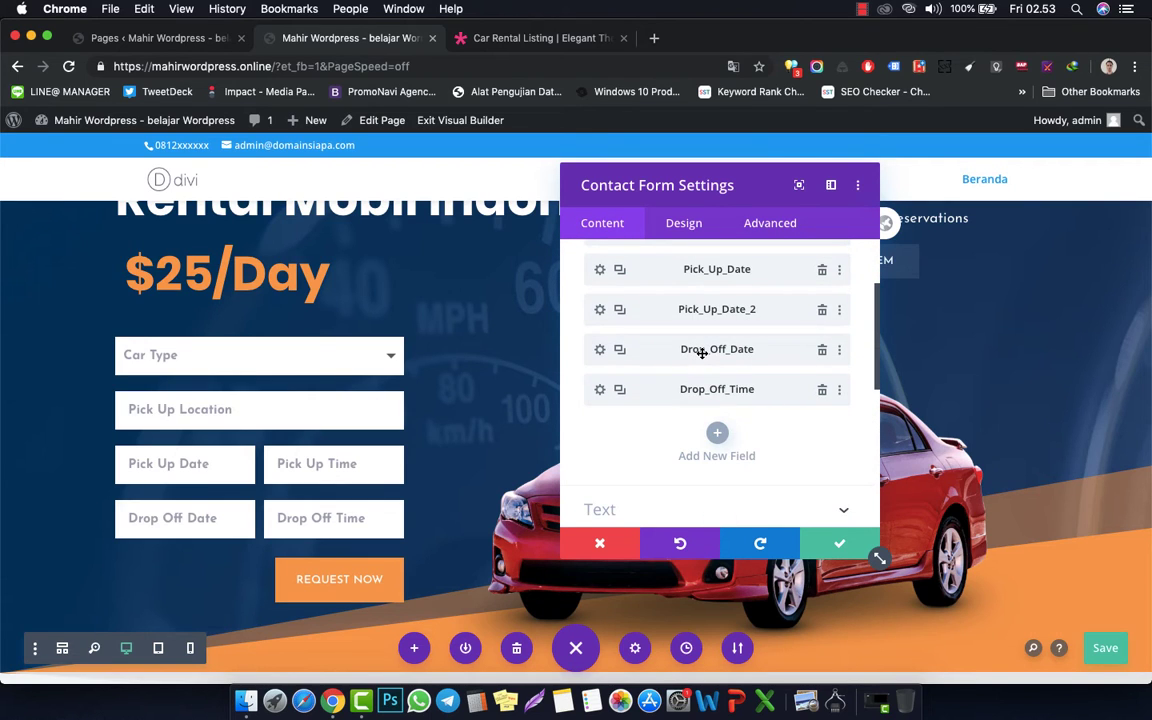
scroll(700, 458, down, 5)
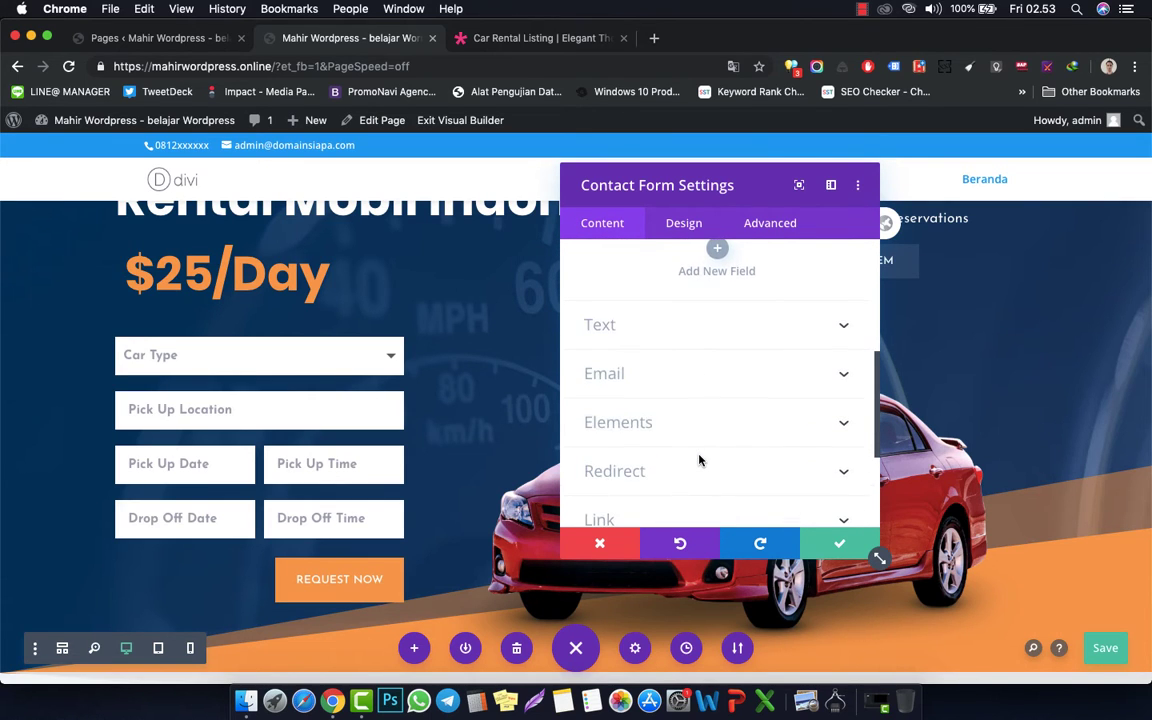
click(727, 350)
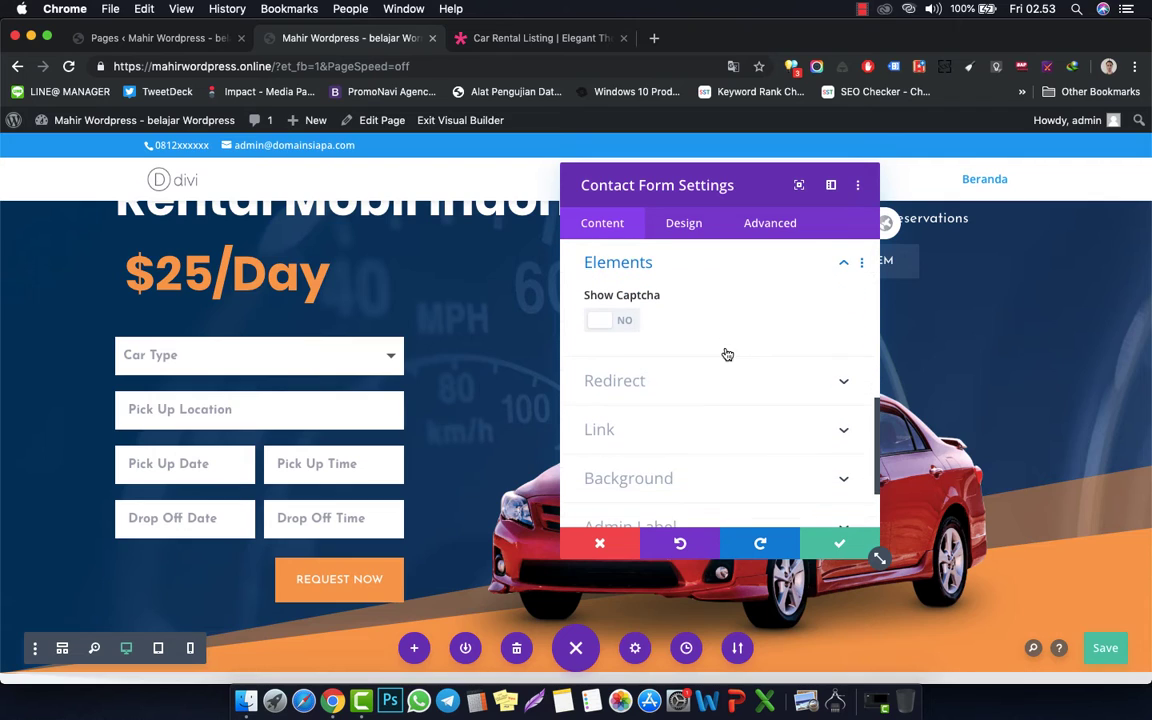
click(605, 320)
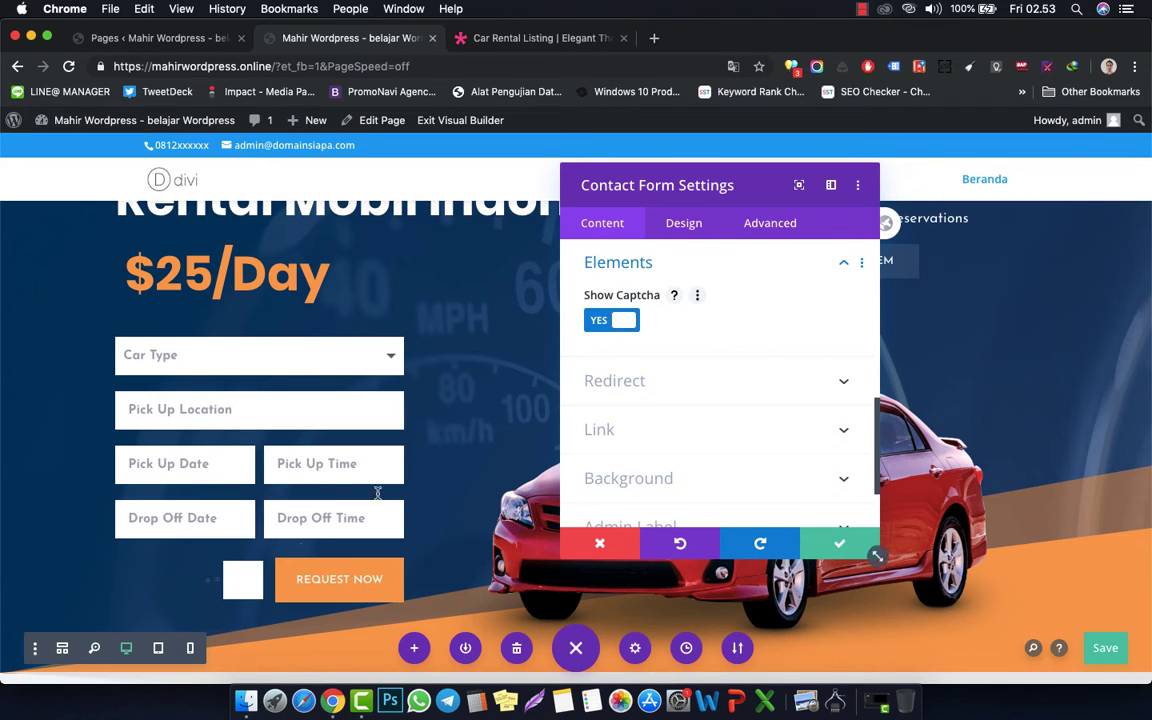
click(600, 322)
- Look through the contact form's redirect, link and email options without entering anything
click(694, 398)
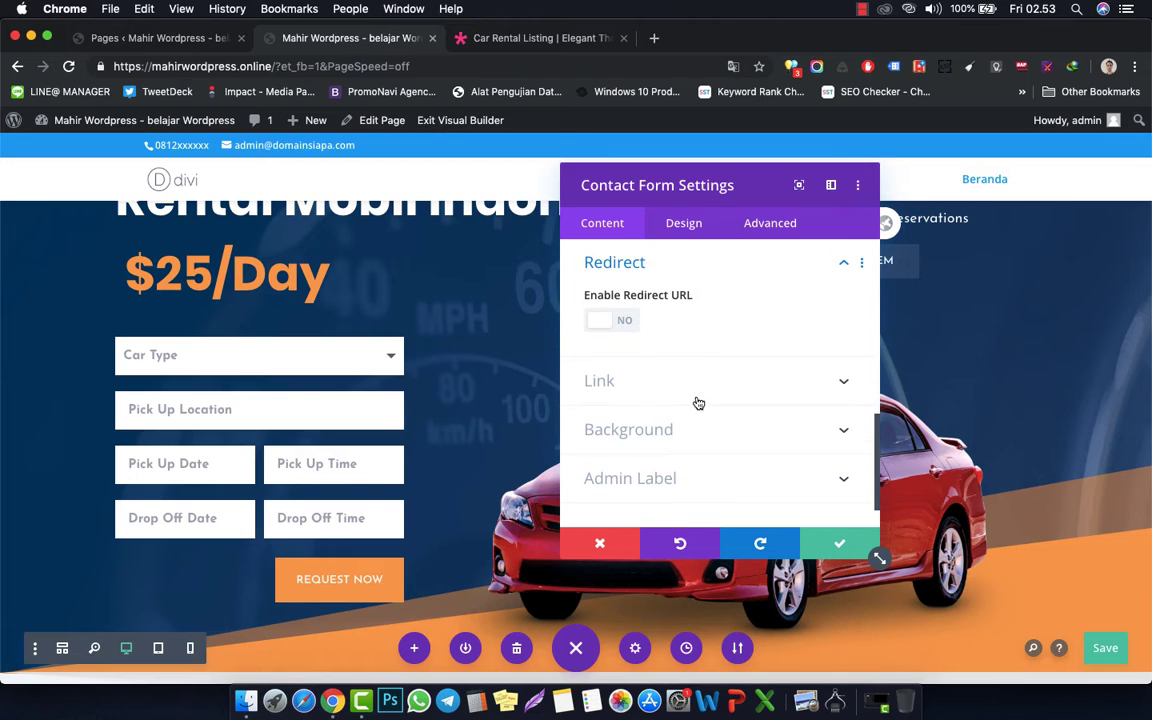
click(723, 378)
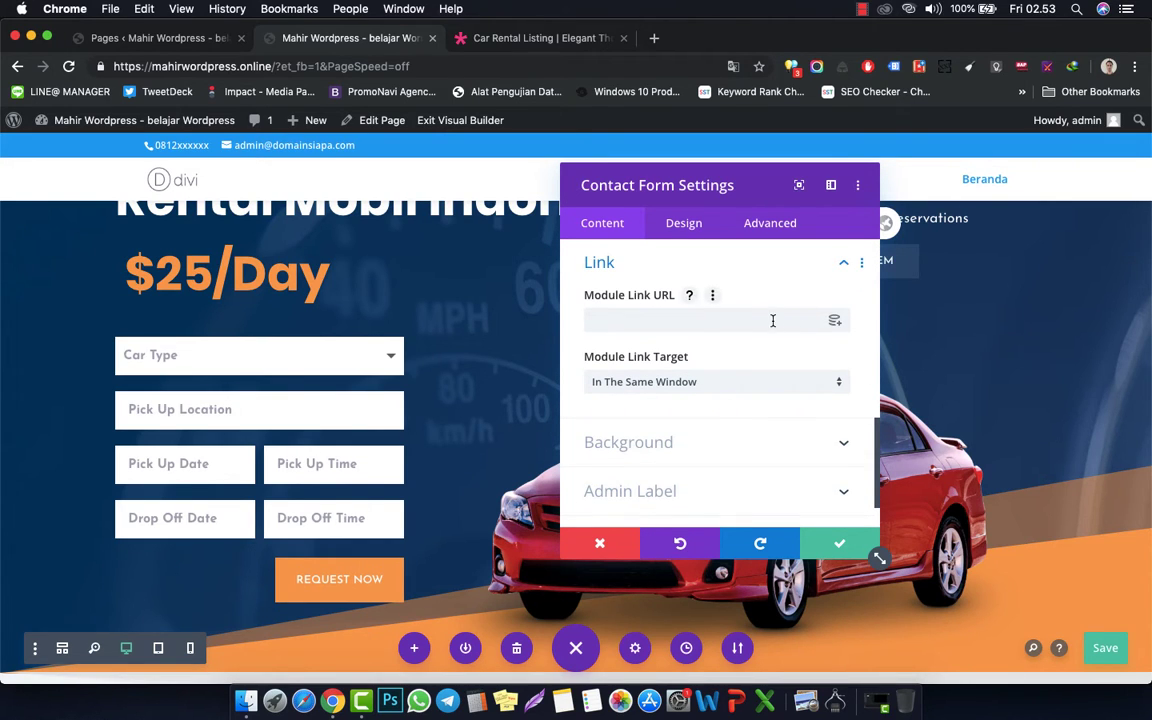
click(843, 262)
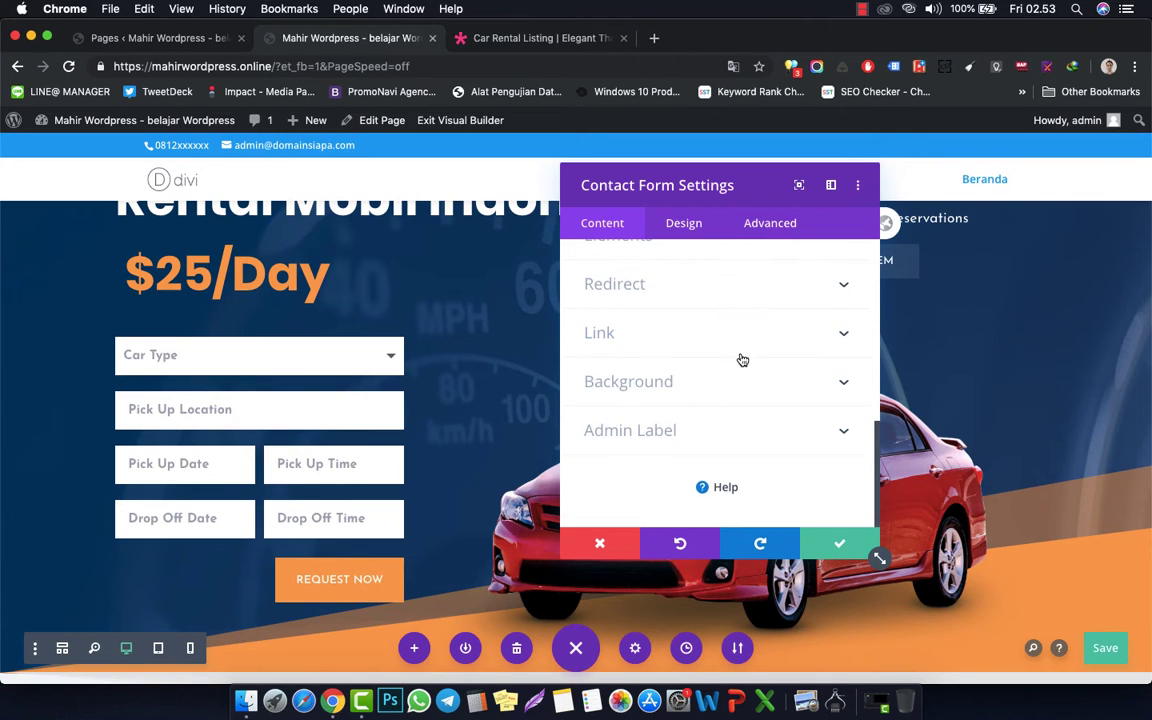
scroll(743, 360, up, 3)
scroll(741, 360, up, 1)
click(735, 381)
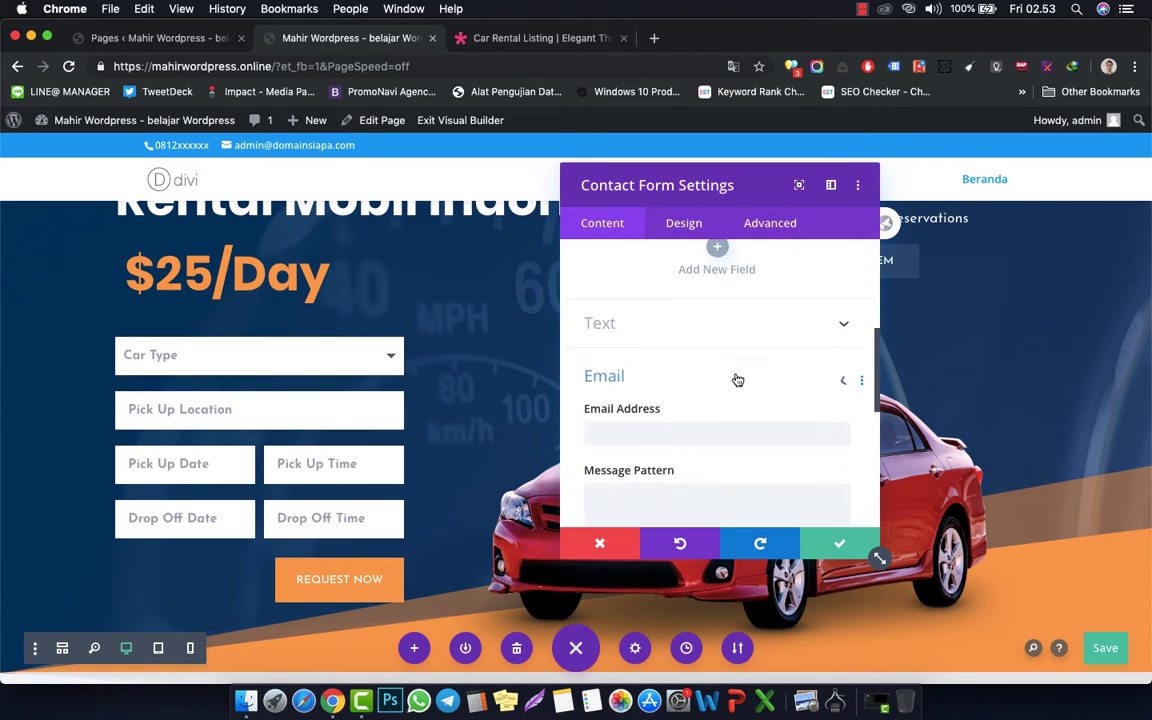
click(698, 316)
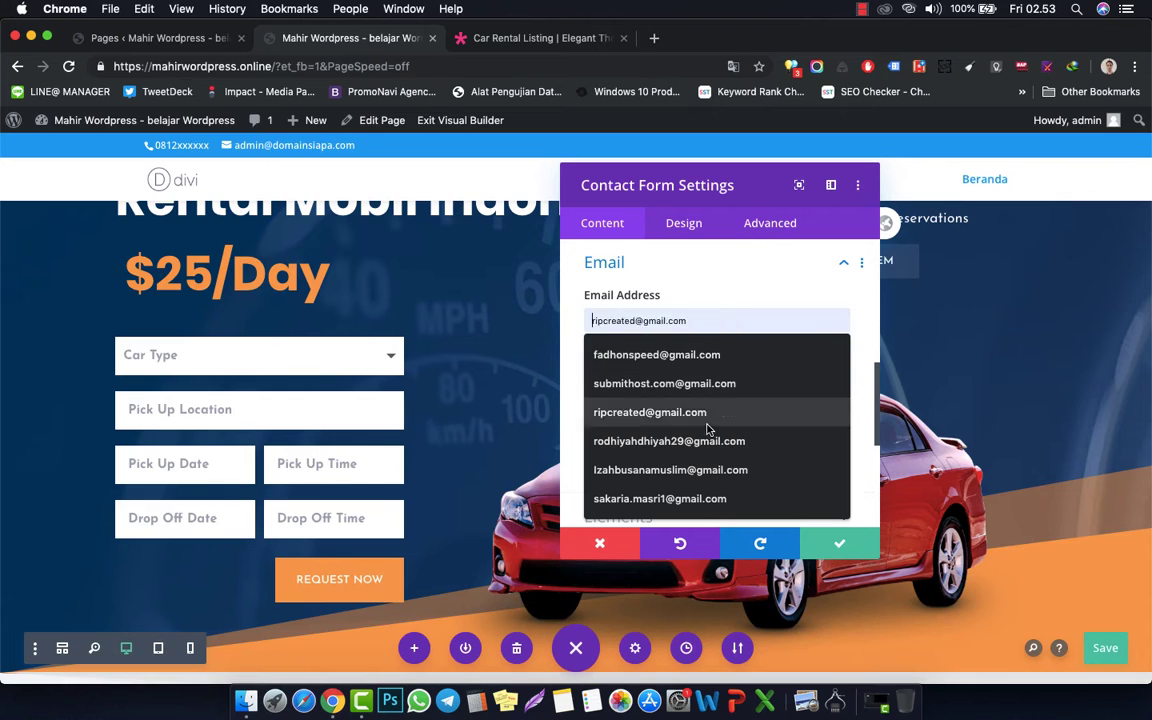
click(743, 288)
click(743, 285)
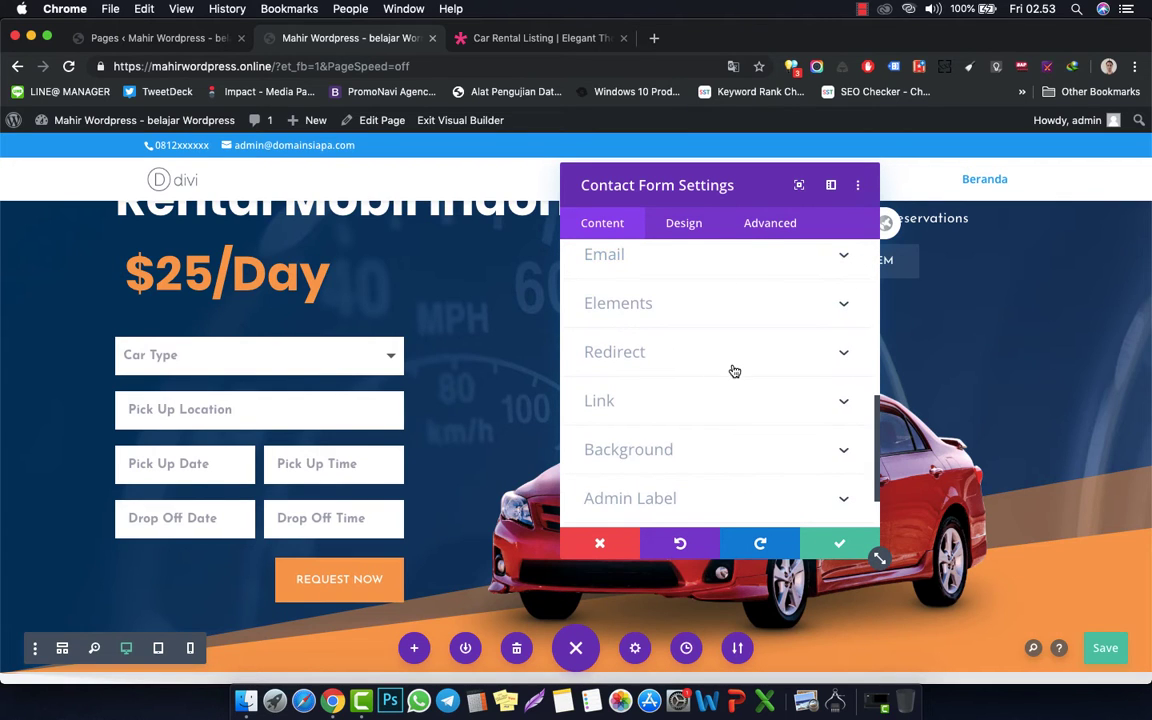
scroll(728, 375, up, 5)
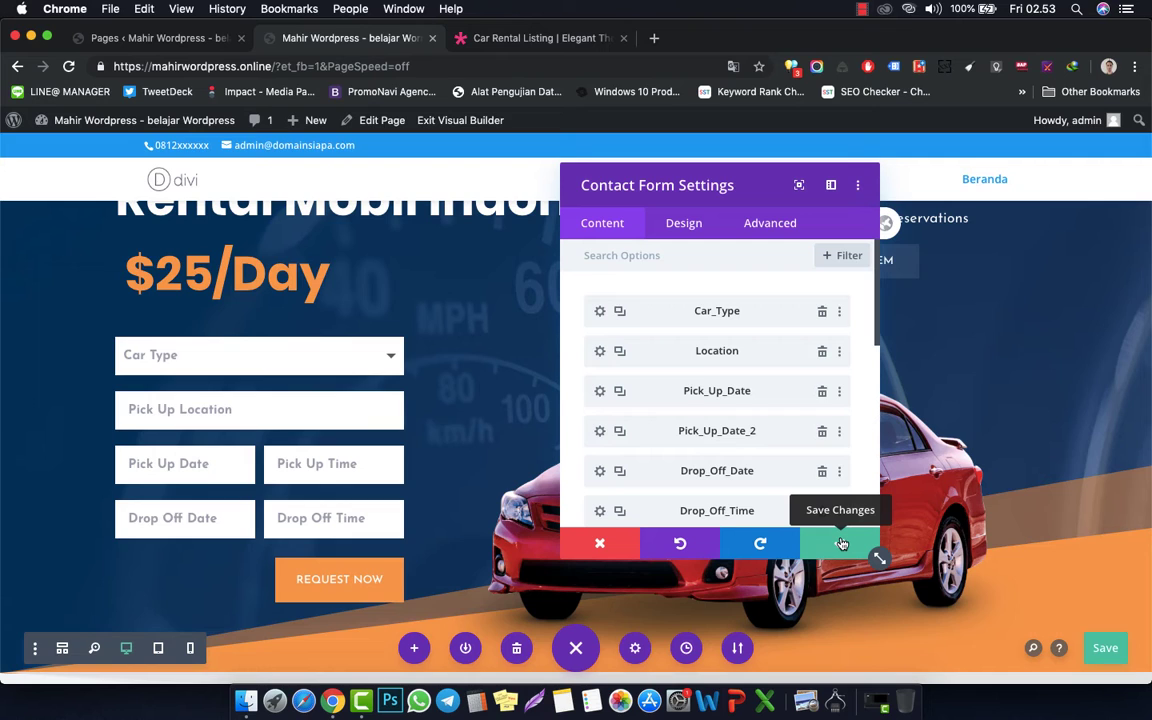
- Look at the text settings and field options of the Pick_Up_Date_2 field, and return to the contact form's field list
scroll(760, 450, down, 2)
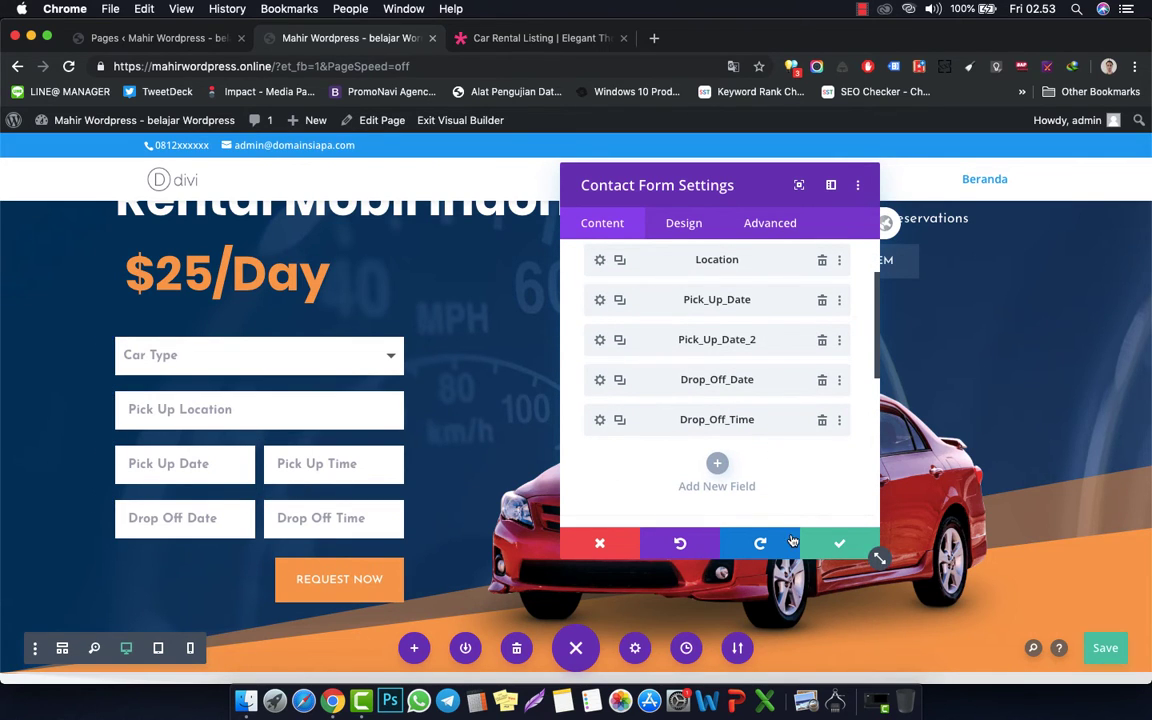
click(600, 342)
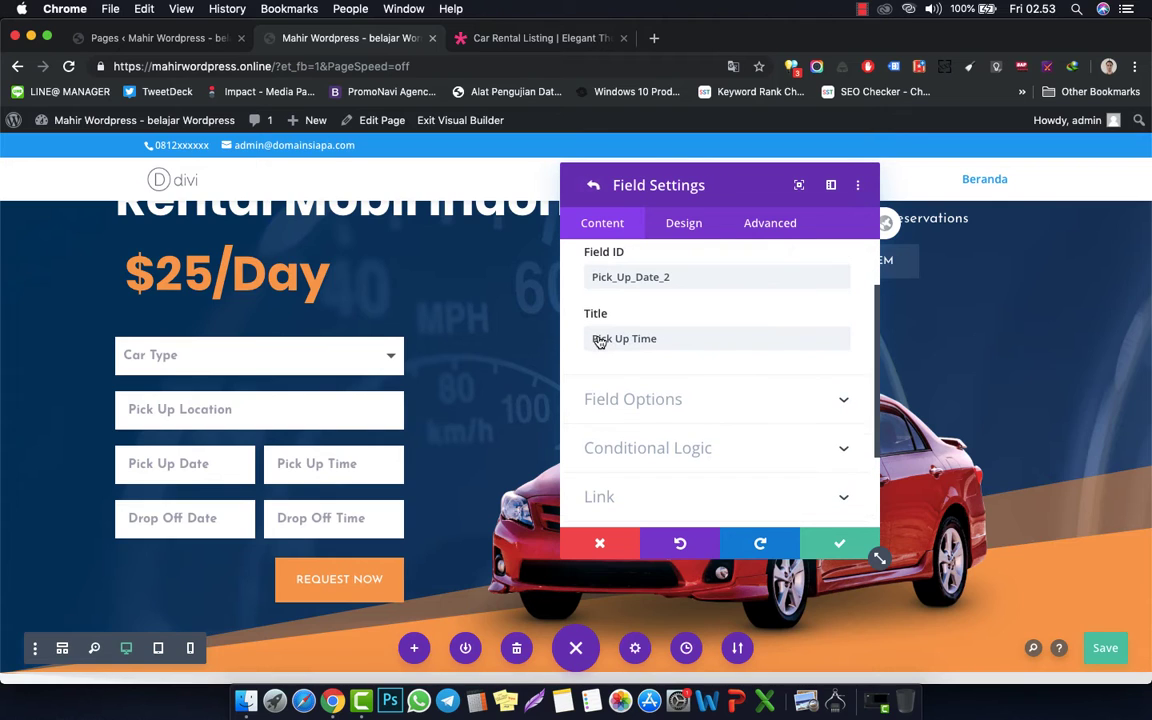
scroll(694, 330, up, 2)
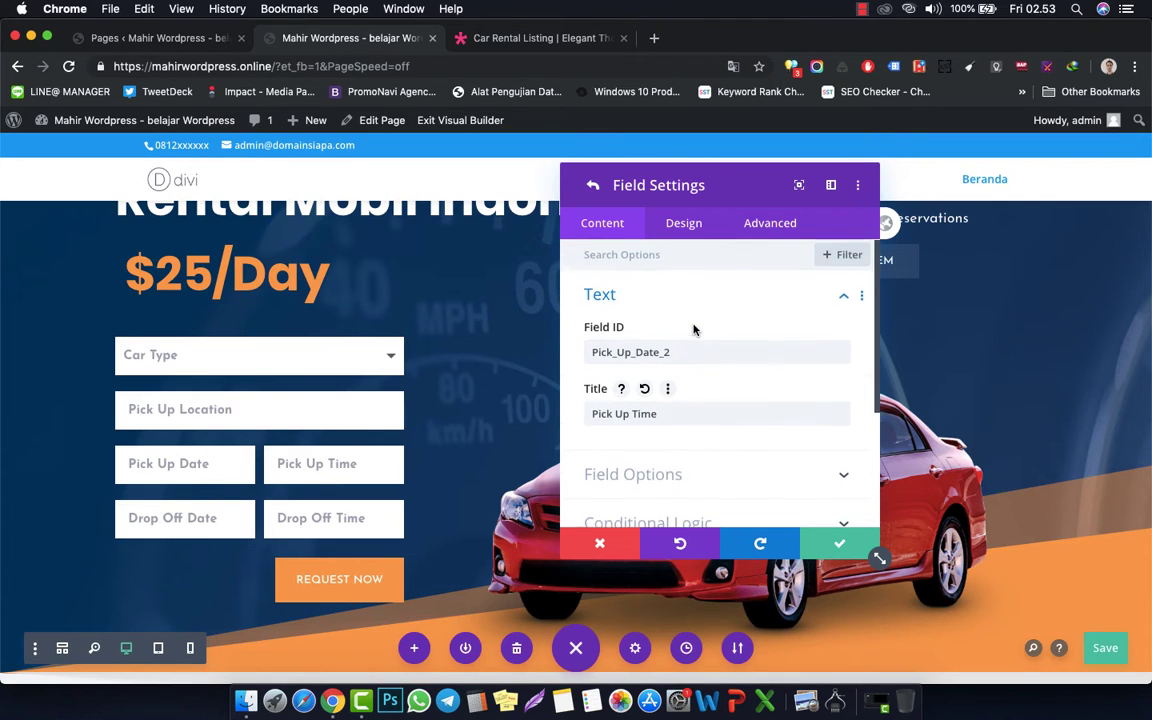
scroll(694, 330, down, 1)
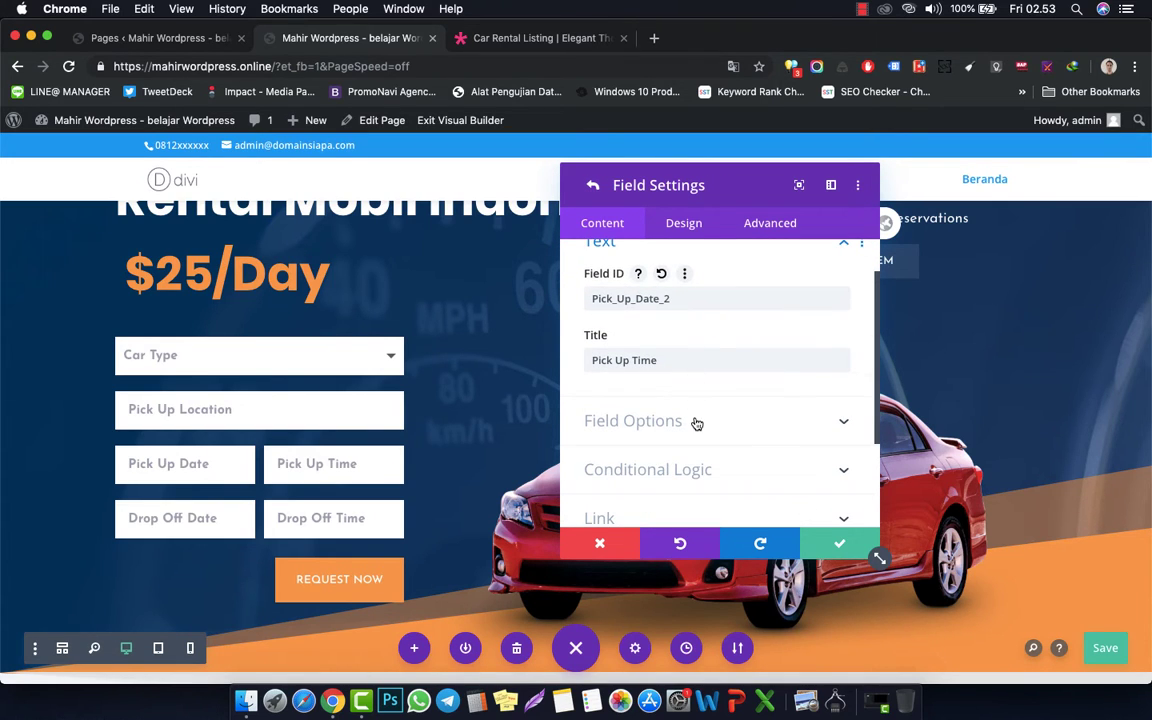
click(697, 424)
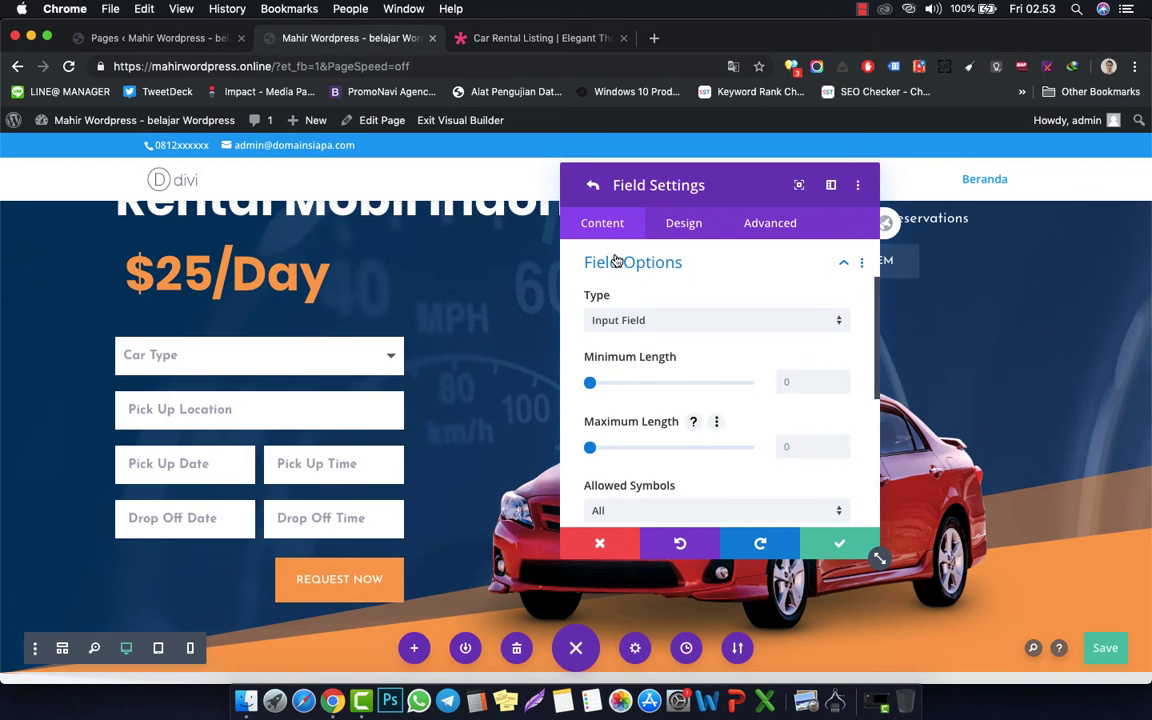
click(593, 186)
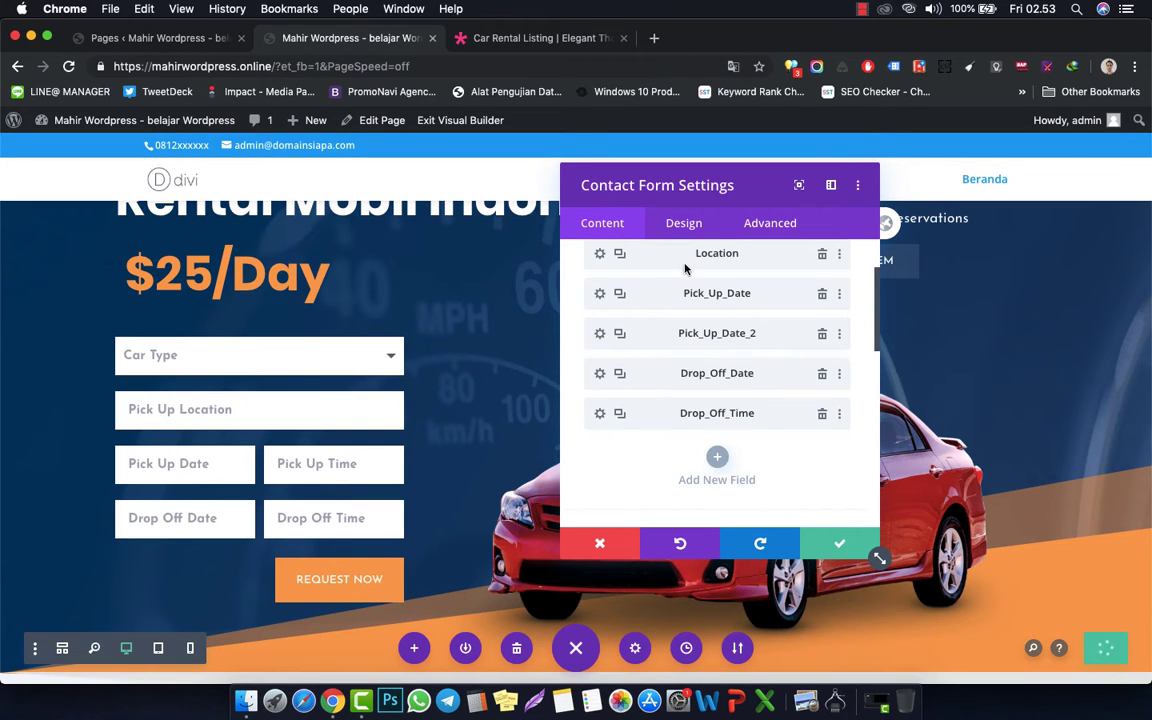
- Try the full-width layout on the Pick_Up_Date field, set it back to no, and return to the form's field list
scroll(713, 330, up, 2)
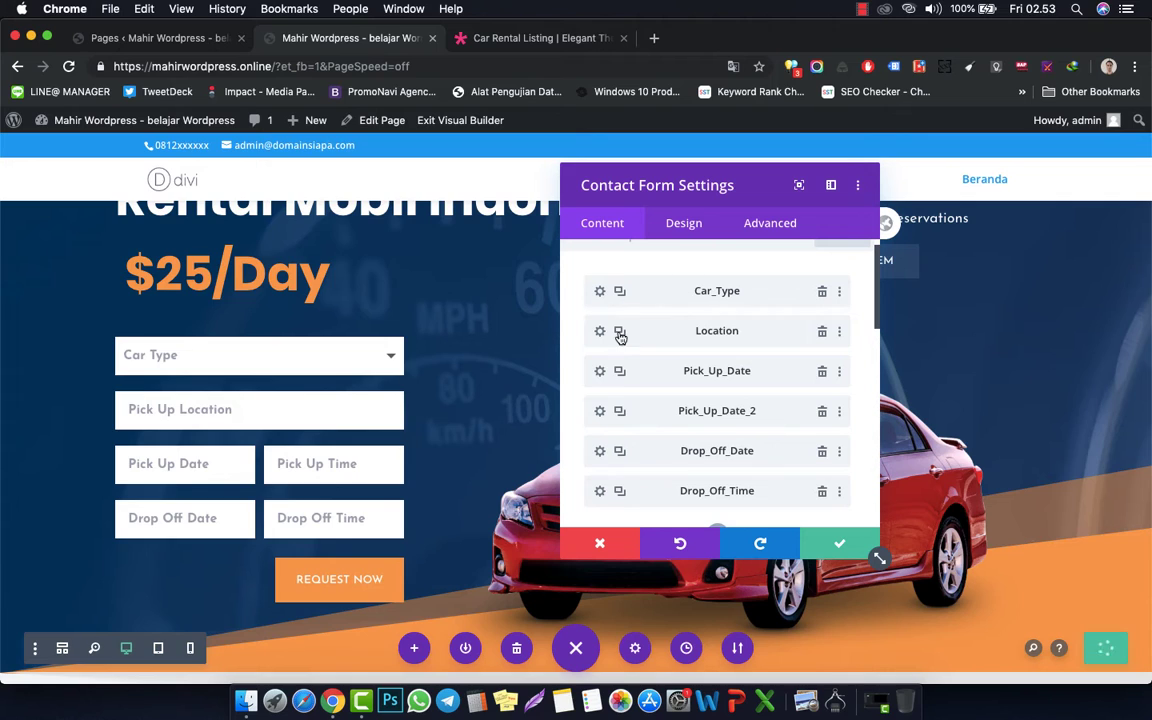
click(599, 373)
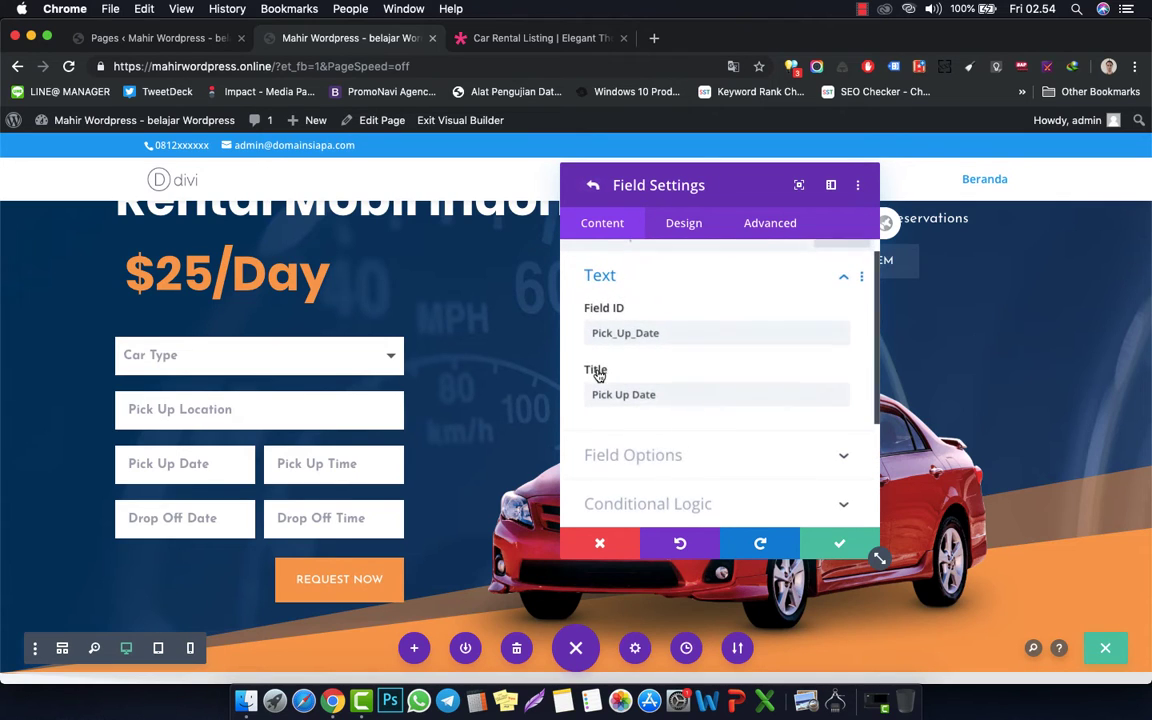
click(684, 225)
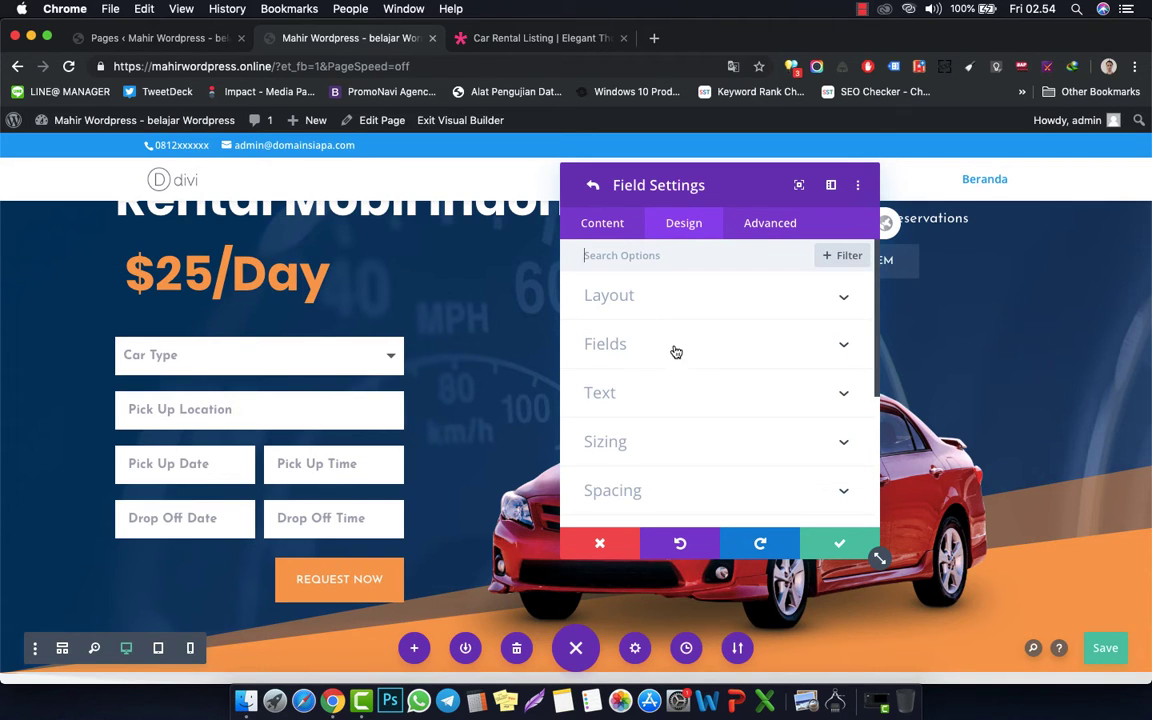
click(695, 300)
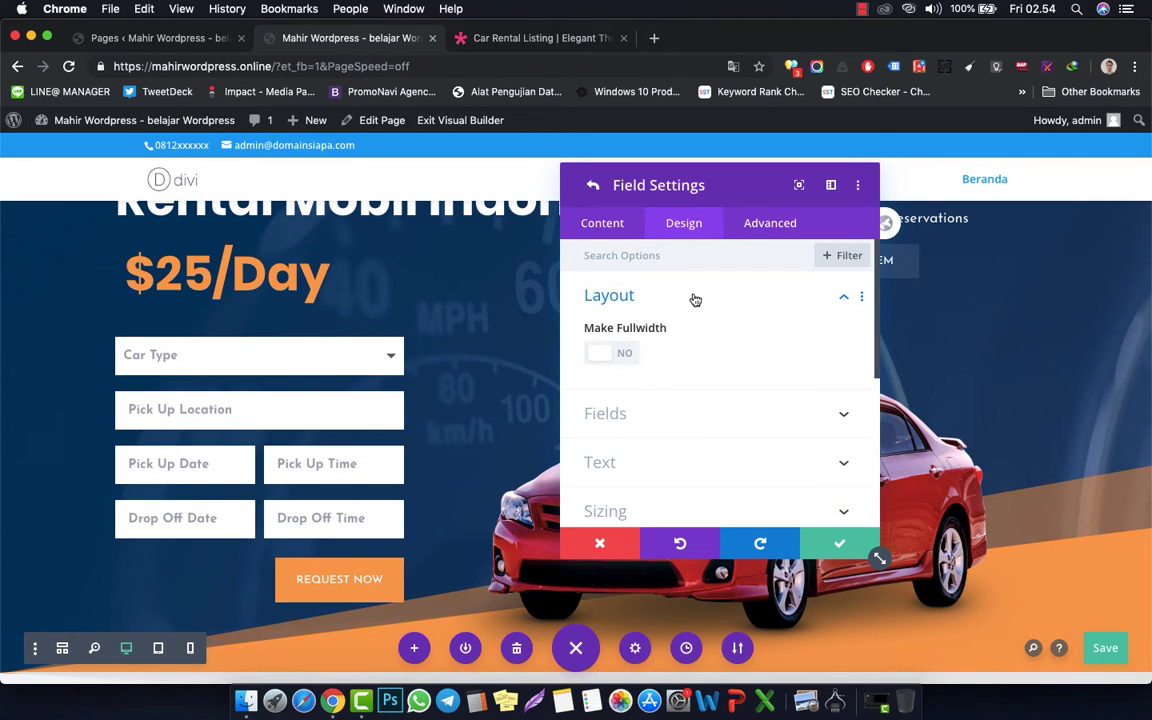
click(622, 353)
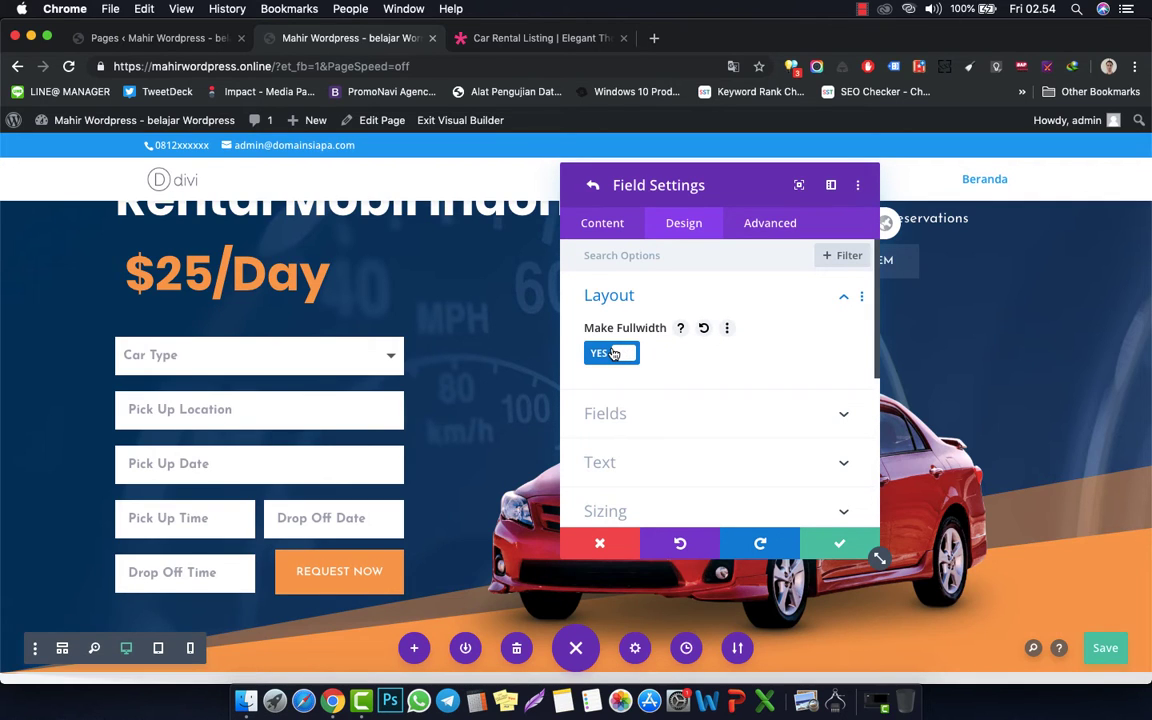
click(614, 354)
click(614, 354)
click(614, 354)
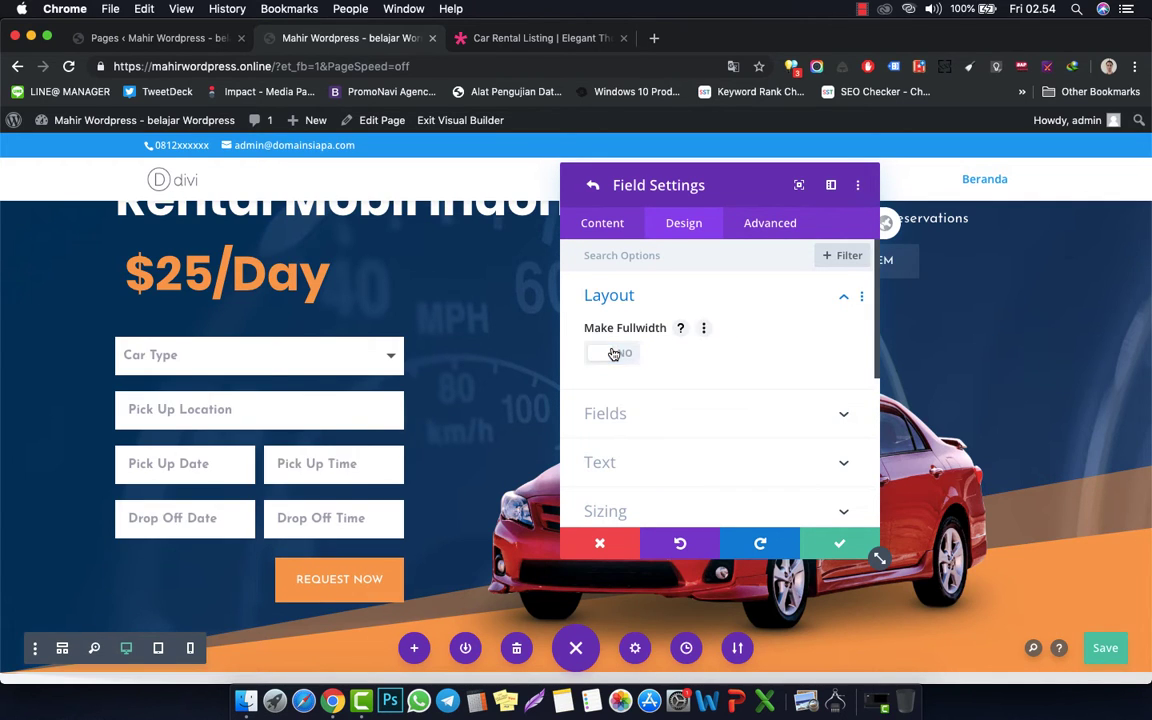
click(614, 354)
click(614, 354)
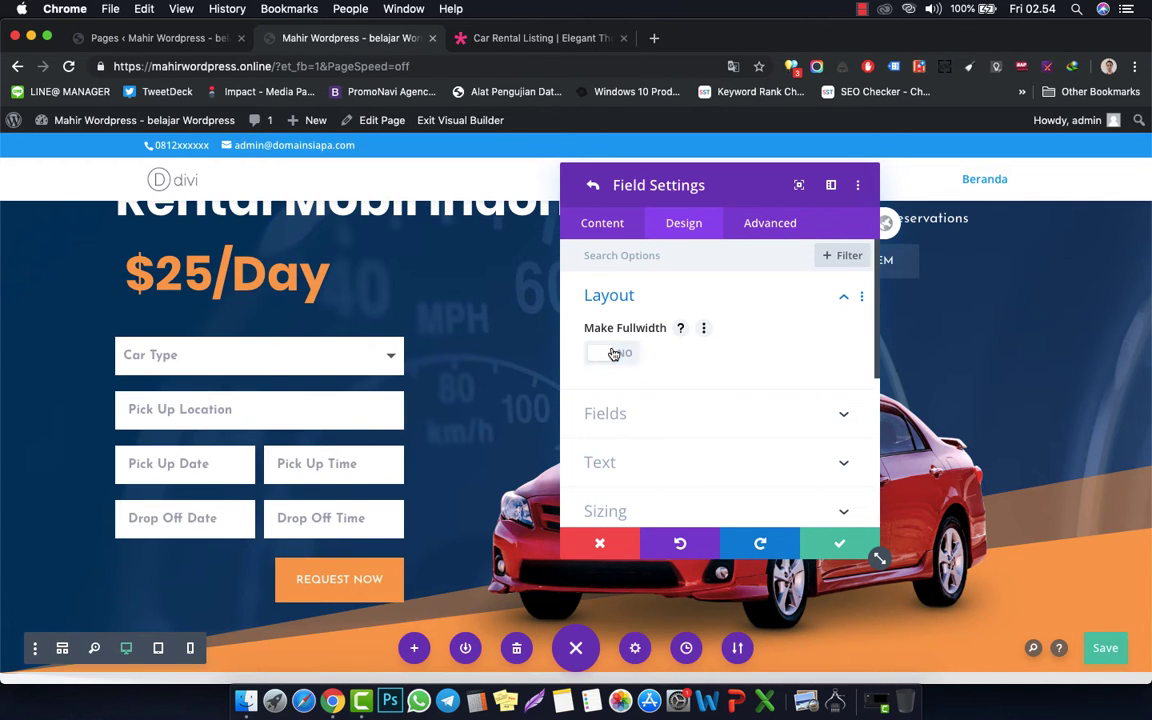
click(594, 189)
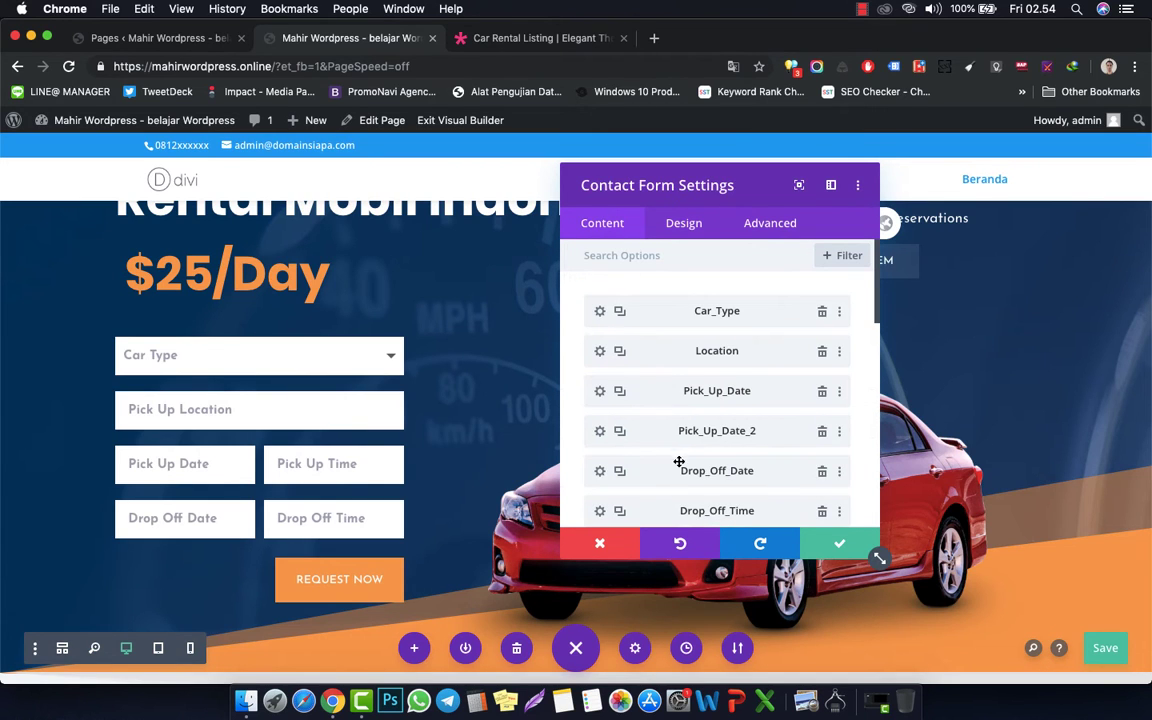
- Save the contact form's settings
click(865, 545)
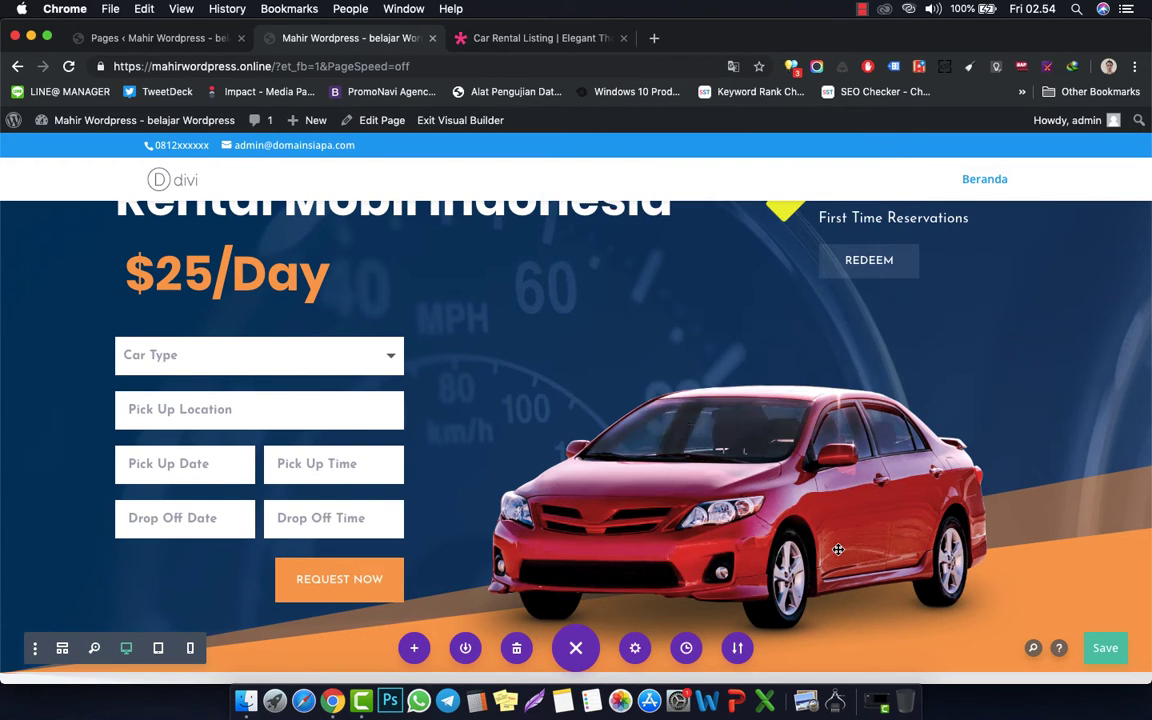
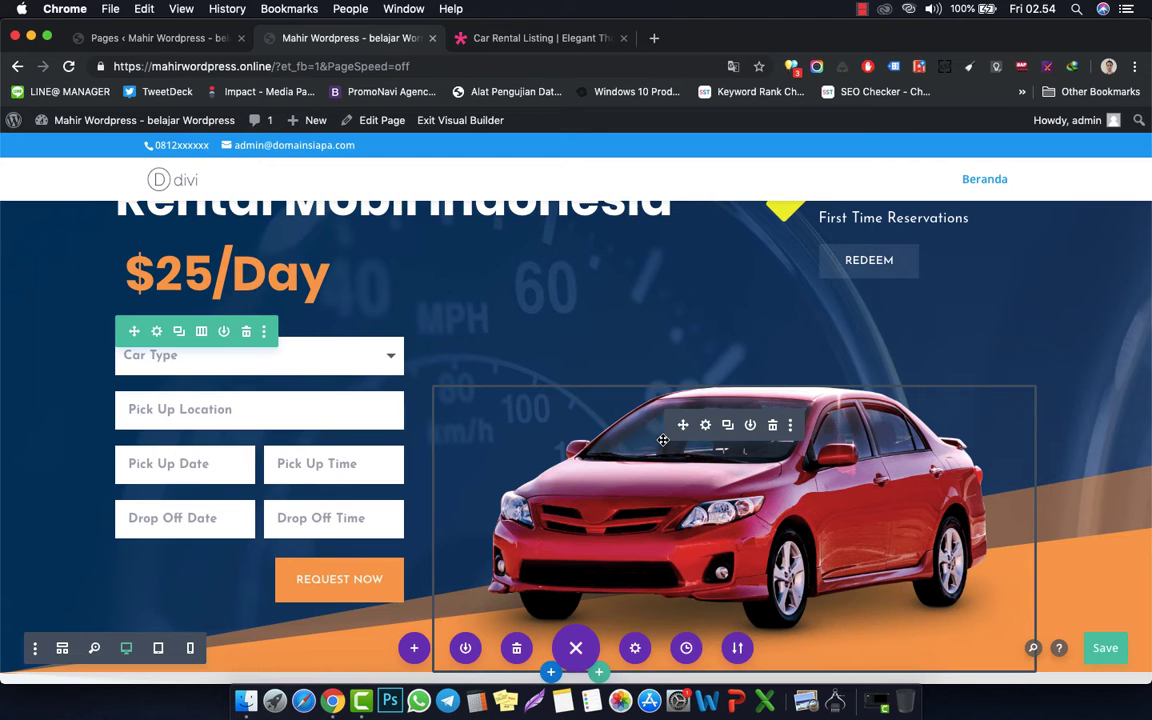
- Look at the hero section's settings, discard them, and examine the section's rows on the page
scroll(869, 342, down, 1)
scroll(869, 342, up, 3)
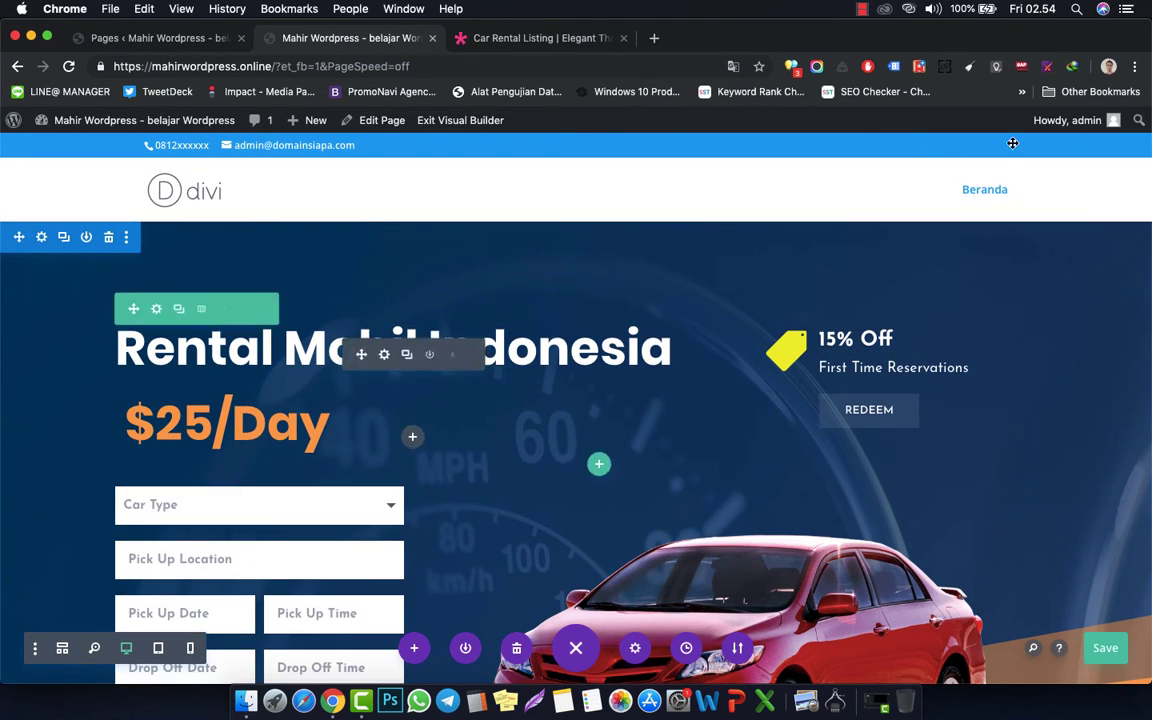
click(42, 237)
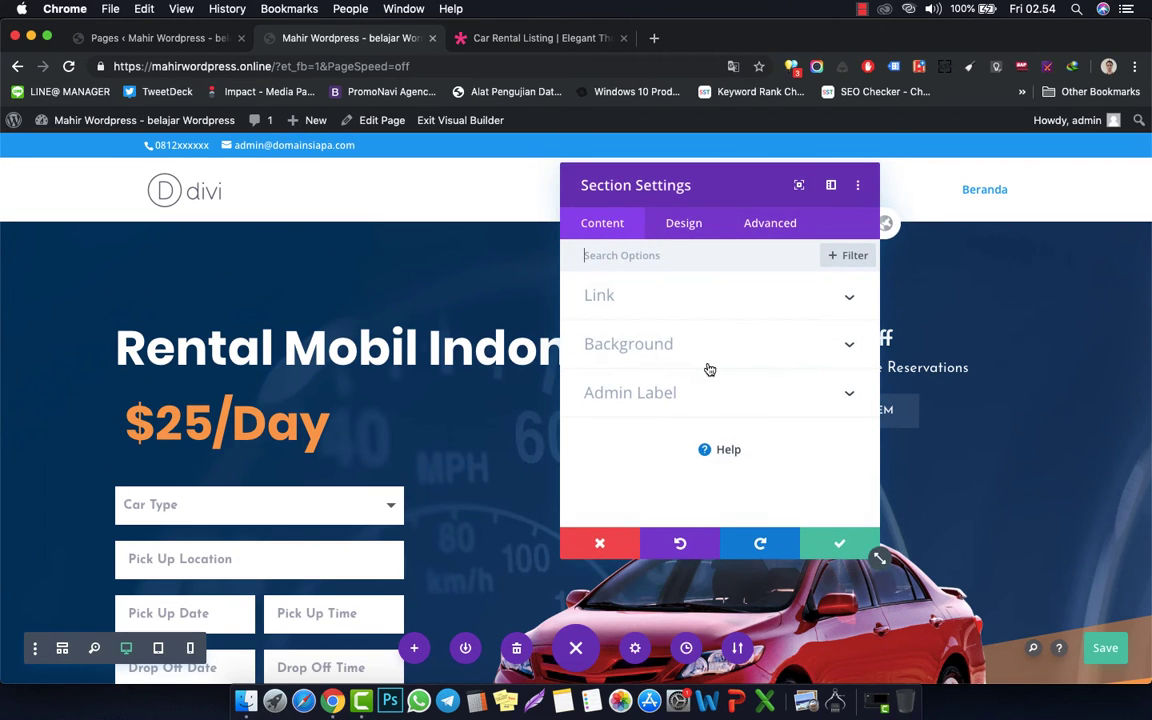
click(601, 546)
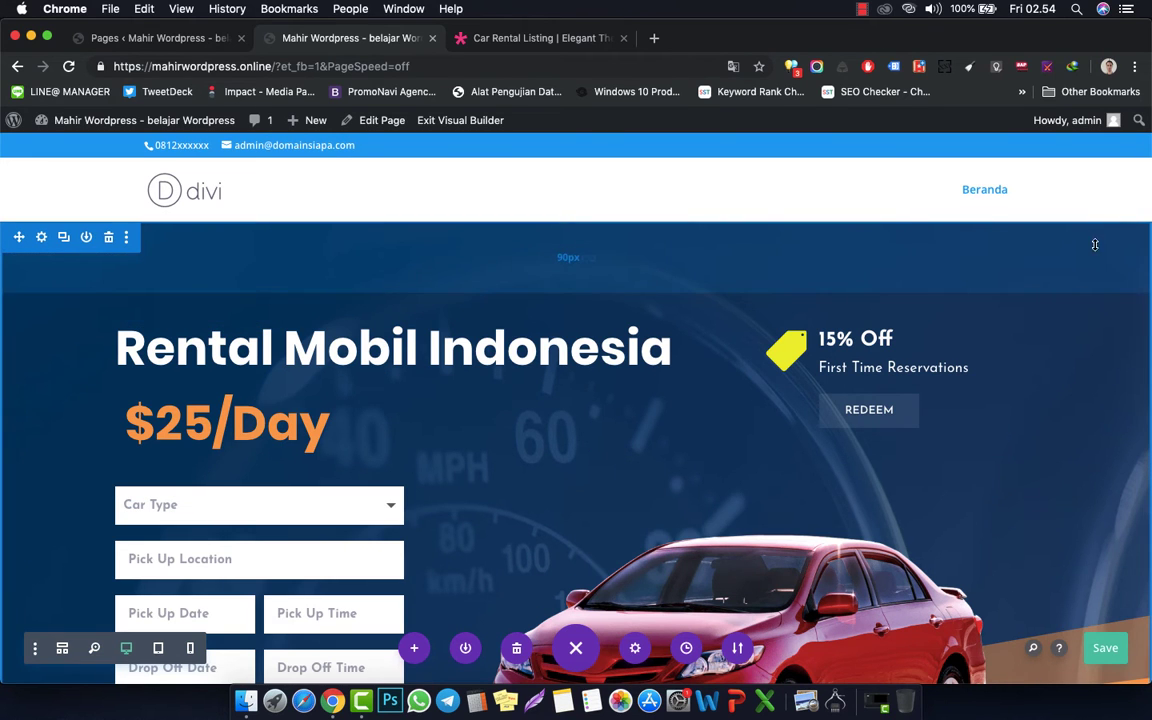
scroll(1137, 348, down, 3)
scroll(1137, 348, down, 2)
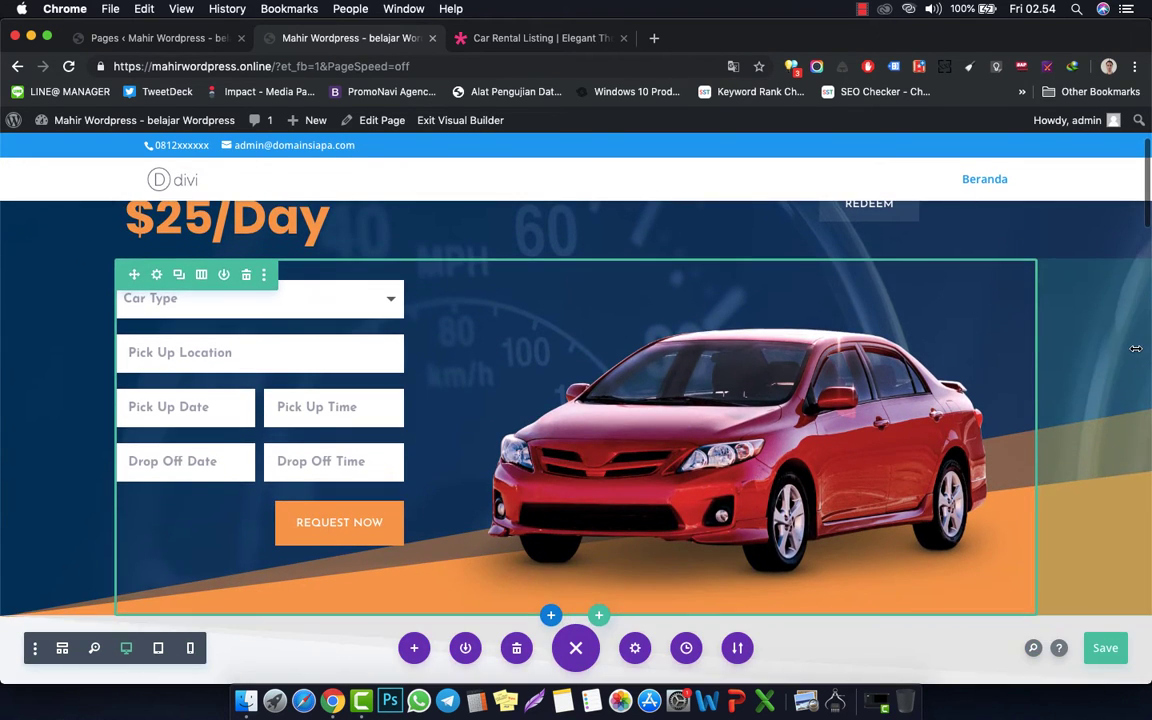
scroll(890, 487, up, 3)
scroll(890, 487, up, 2)
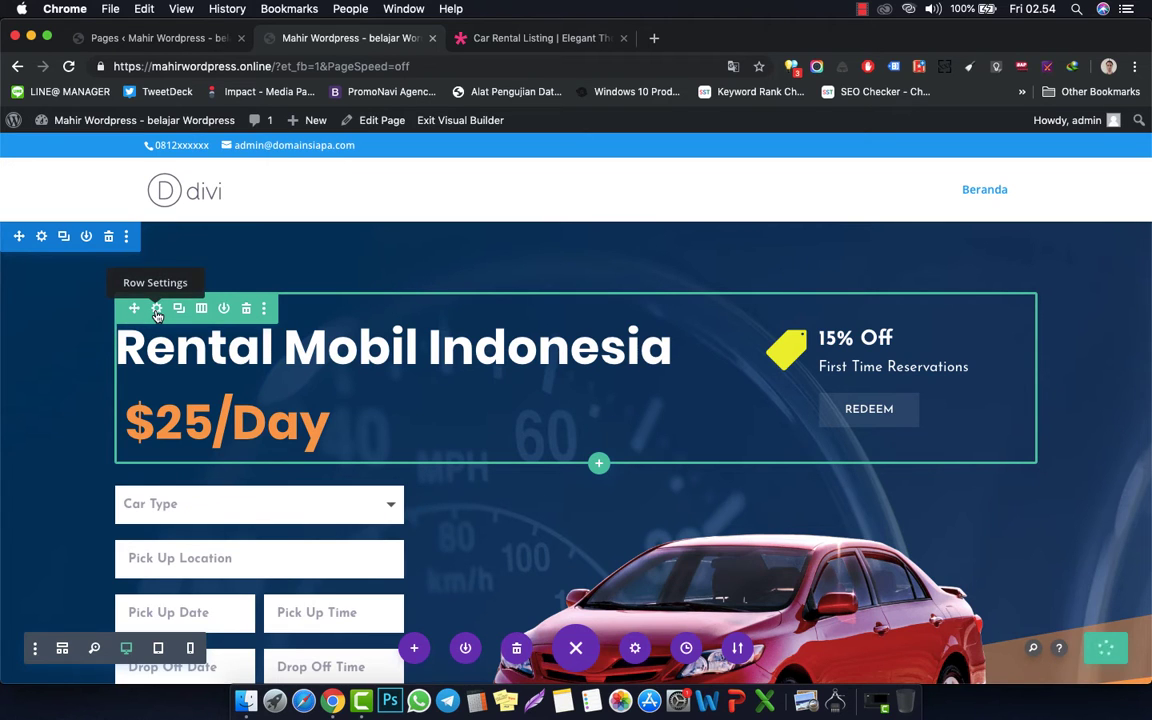
- Try a #919191 background colour on the hero headline row, reset it, and discard the row settings
click(157, 310)
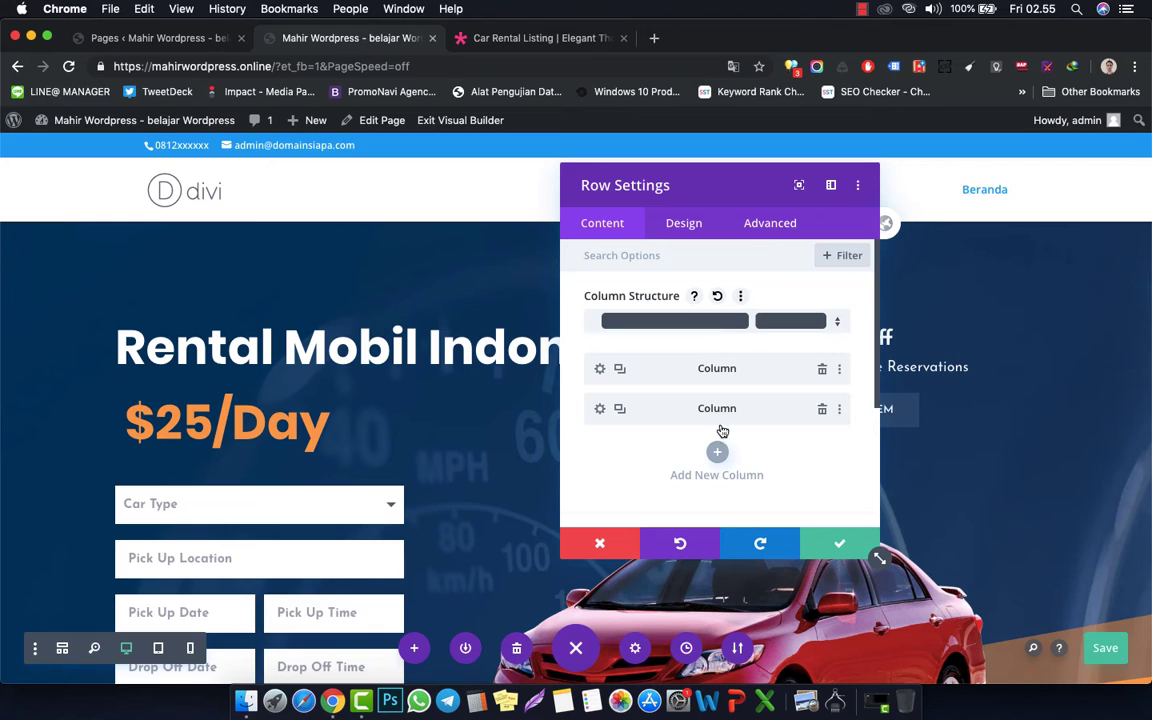
scroll(731, 463, down, 2)
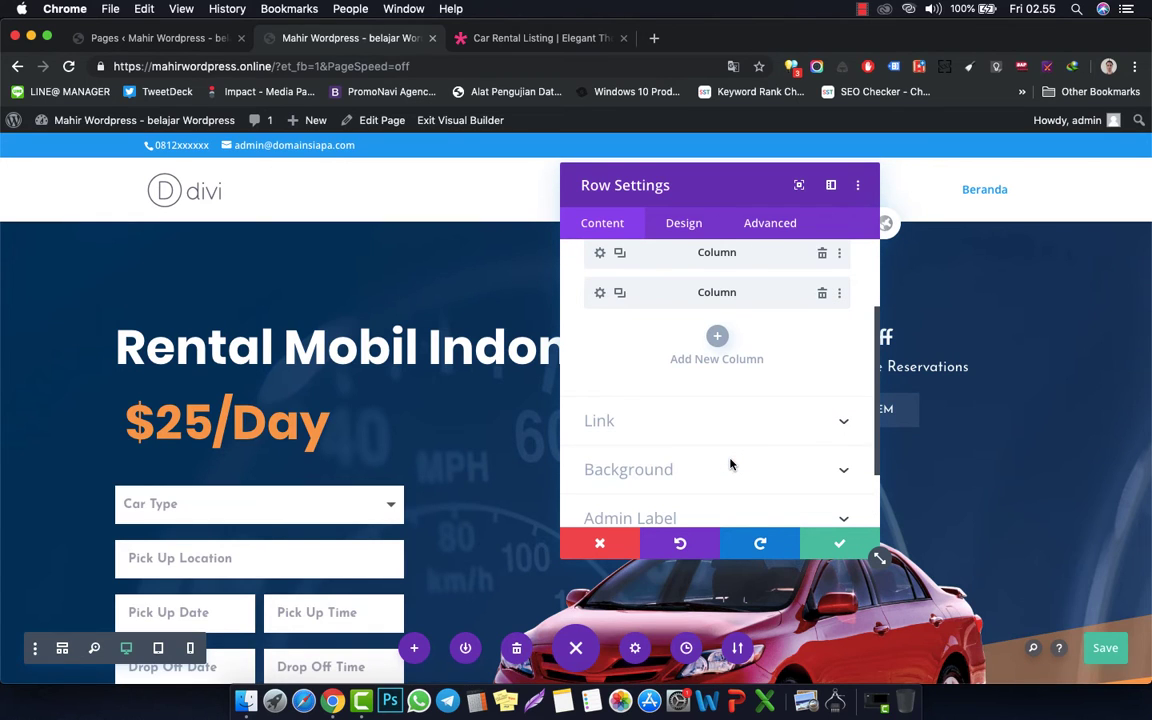
click(730, 463)
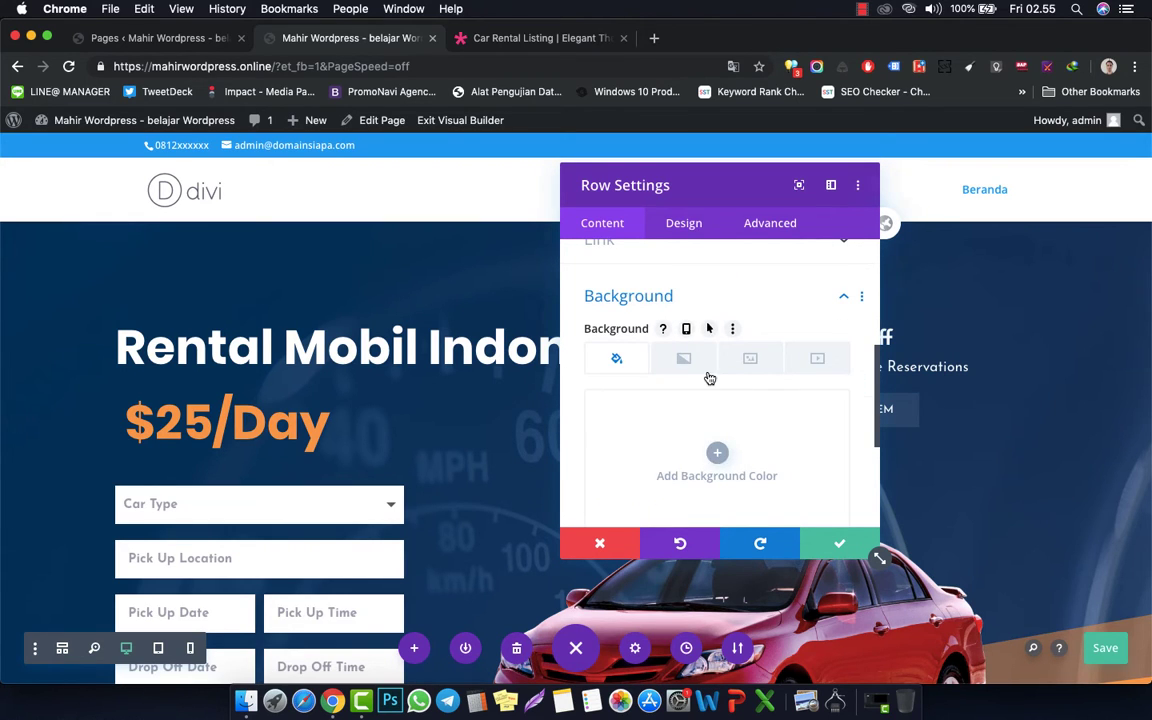
click(719, 455)
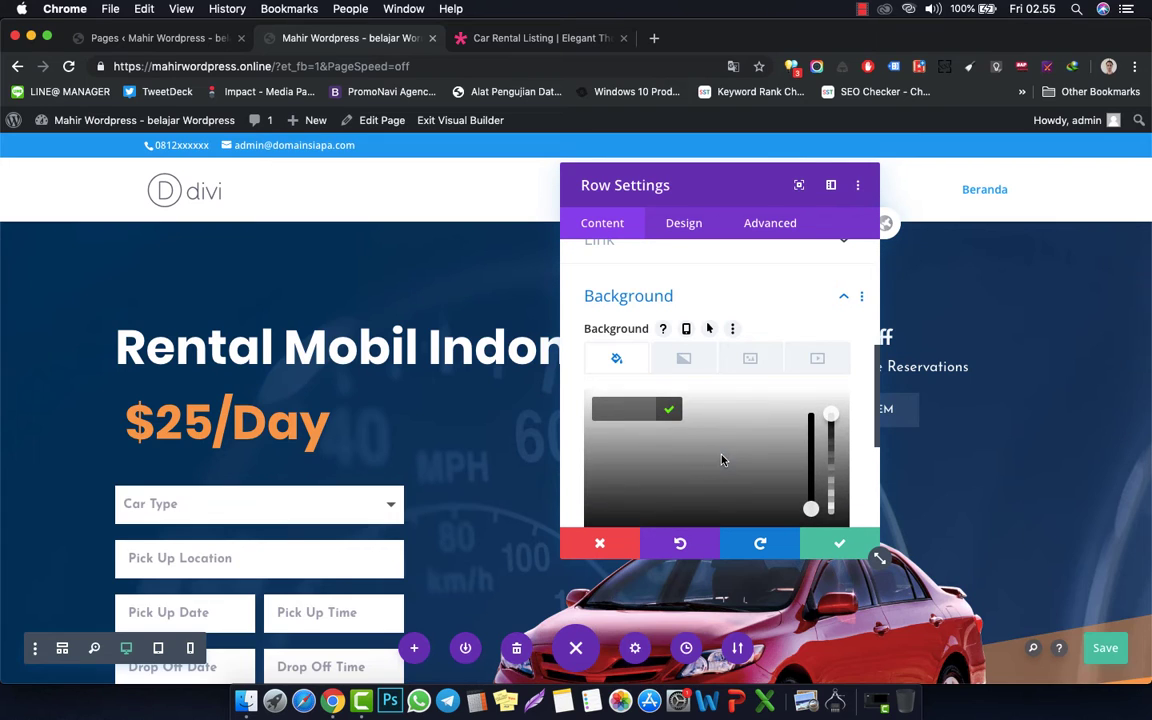
click(705, 459)
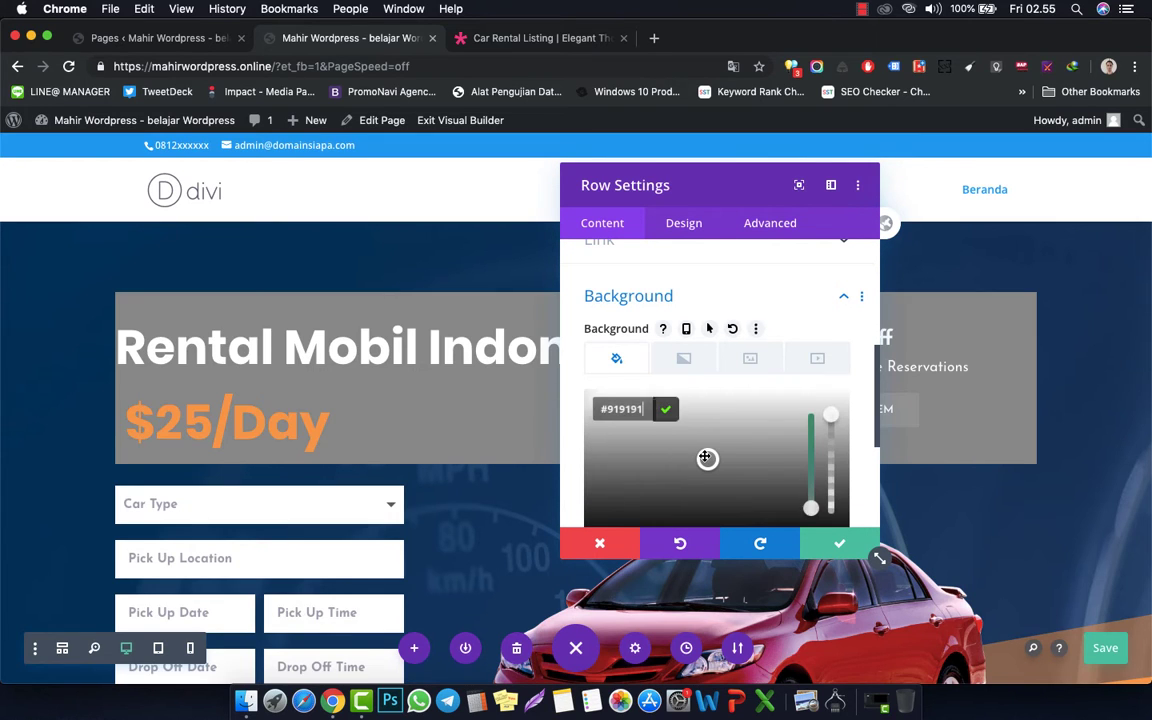
click(733, 330)
scroll(655, 393, up, 5)
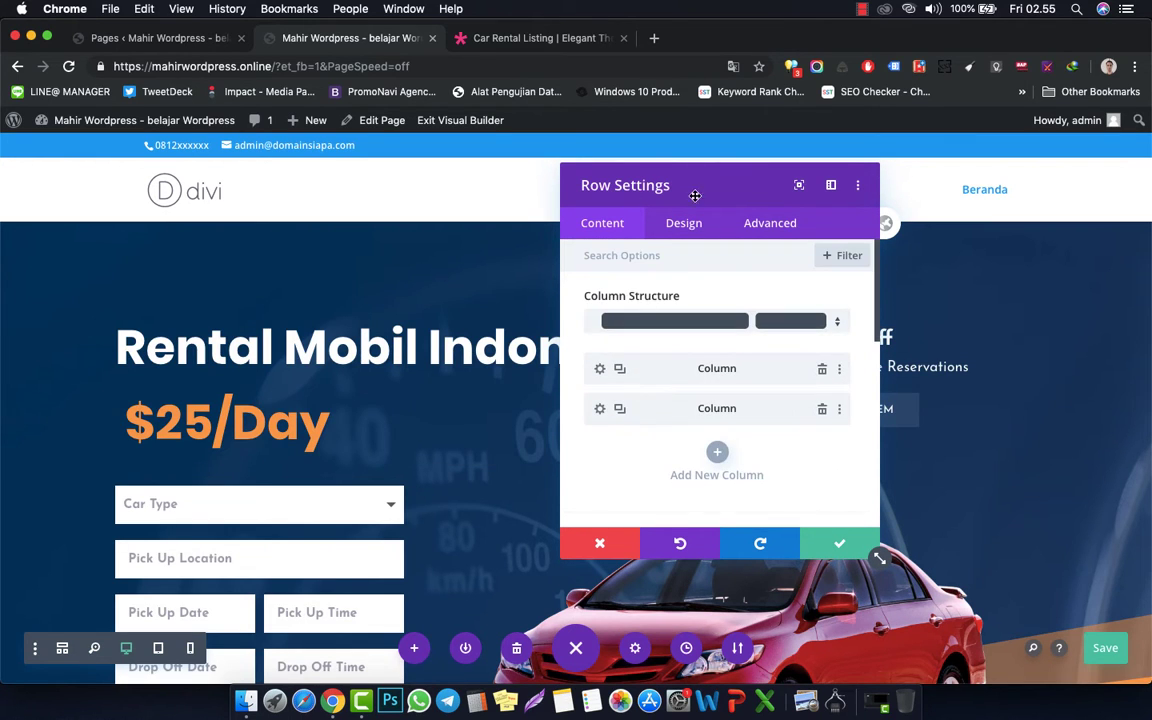
click(601, 550)
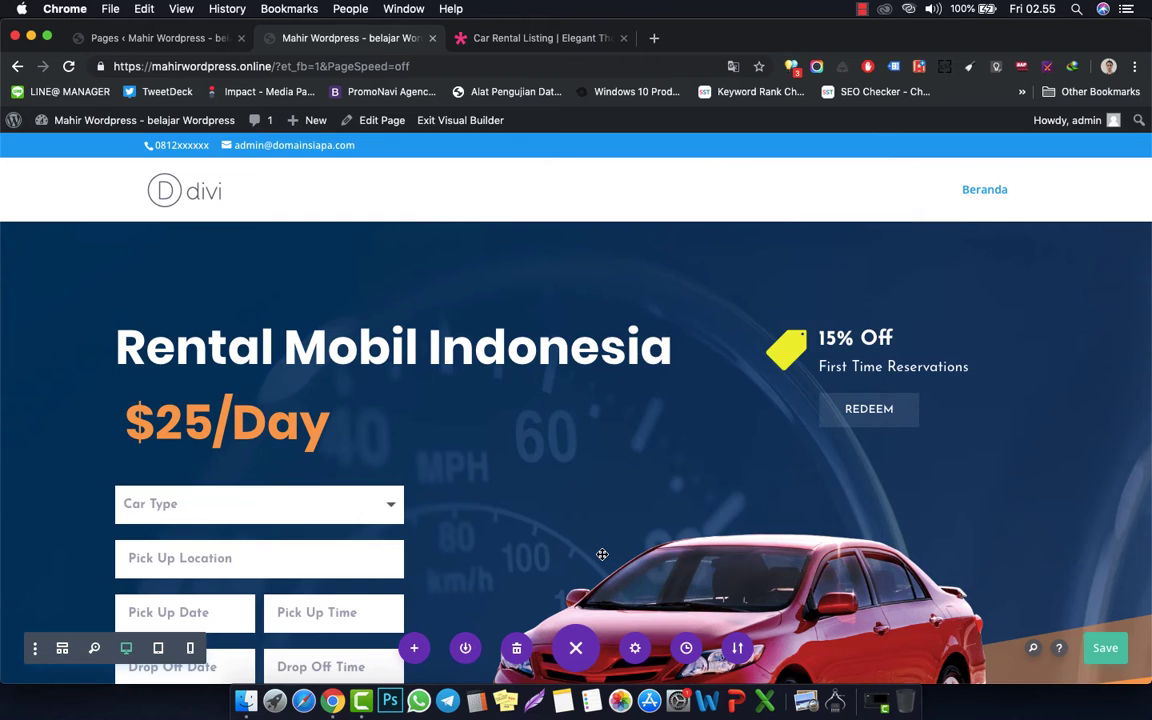
- Try the parallax effect on the hero section's background image, switch it back off, and look over the remaining background image options
click(41, 236)
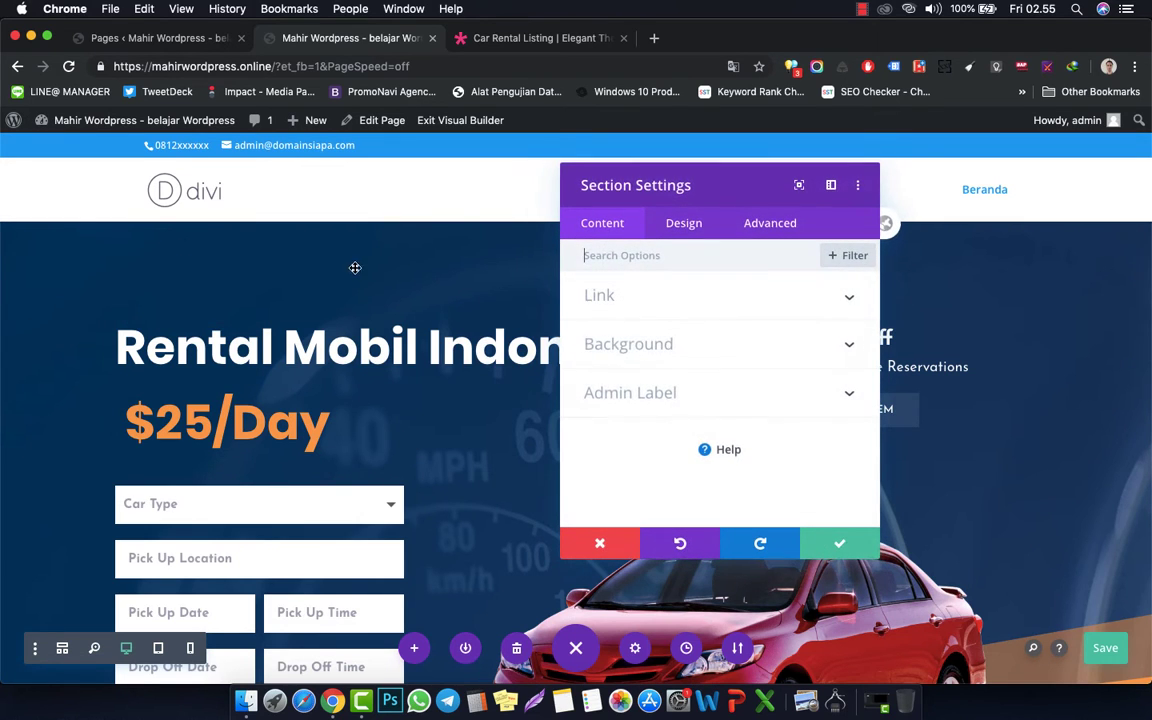
click(673, 348)
scroll(751, 431, down, 3)
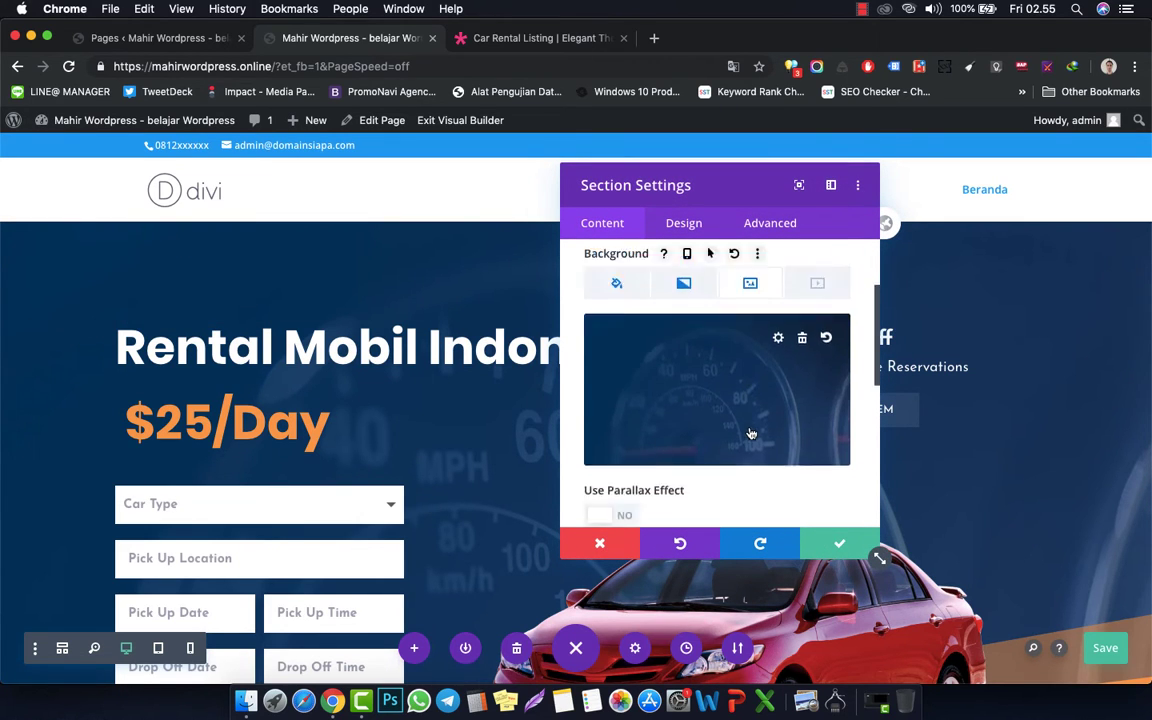
scroll(751, 433, down, 2)
scroll(751, 433, up, 1)
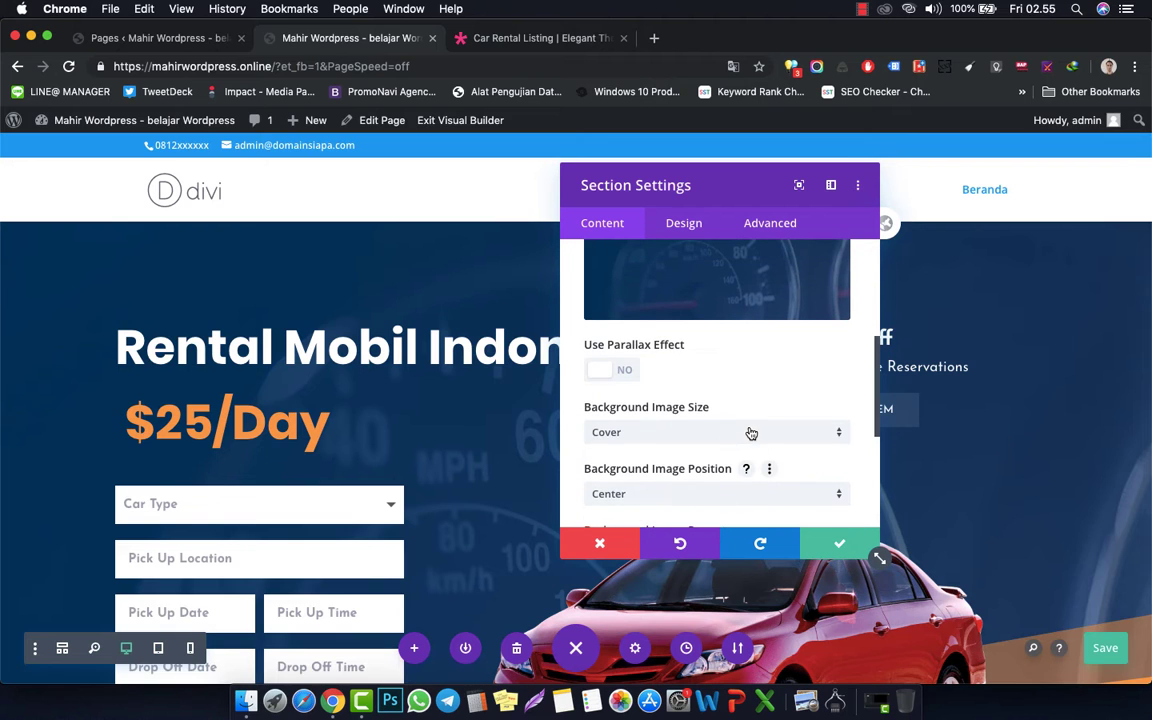
click(620, 370)
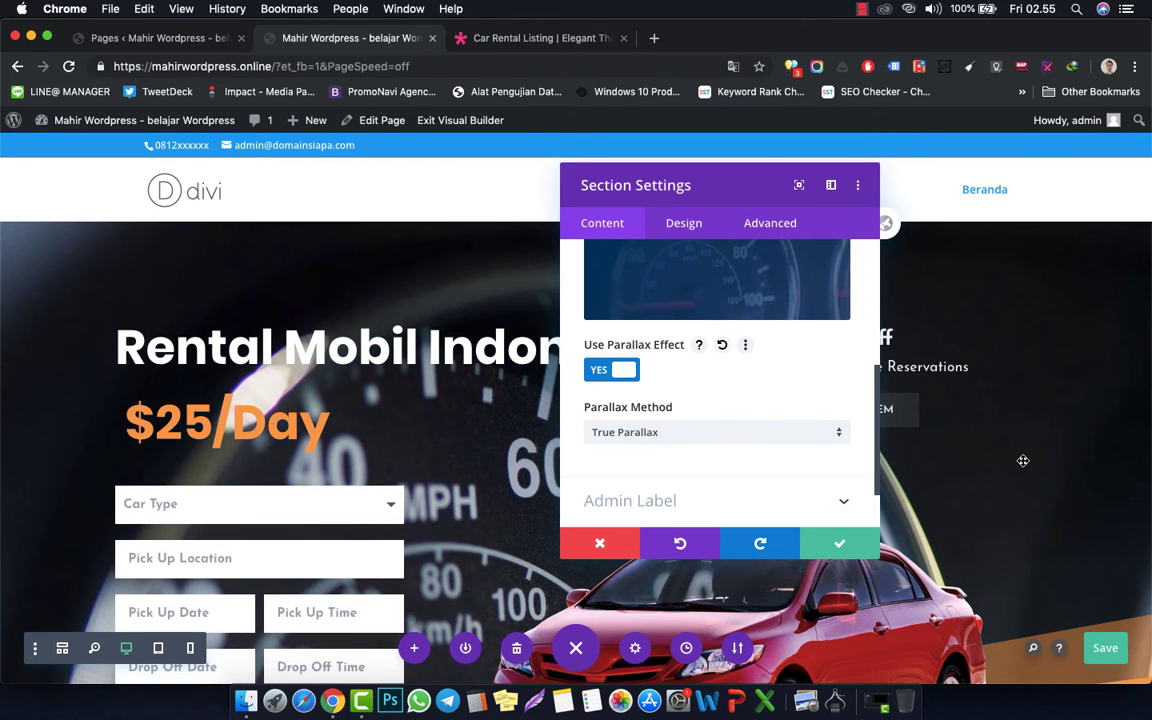
scroll(1023, 460, down, 10)
scroll(1023, 460, up, 9)
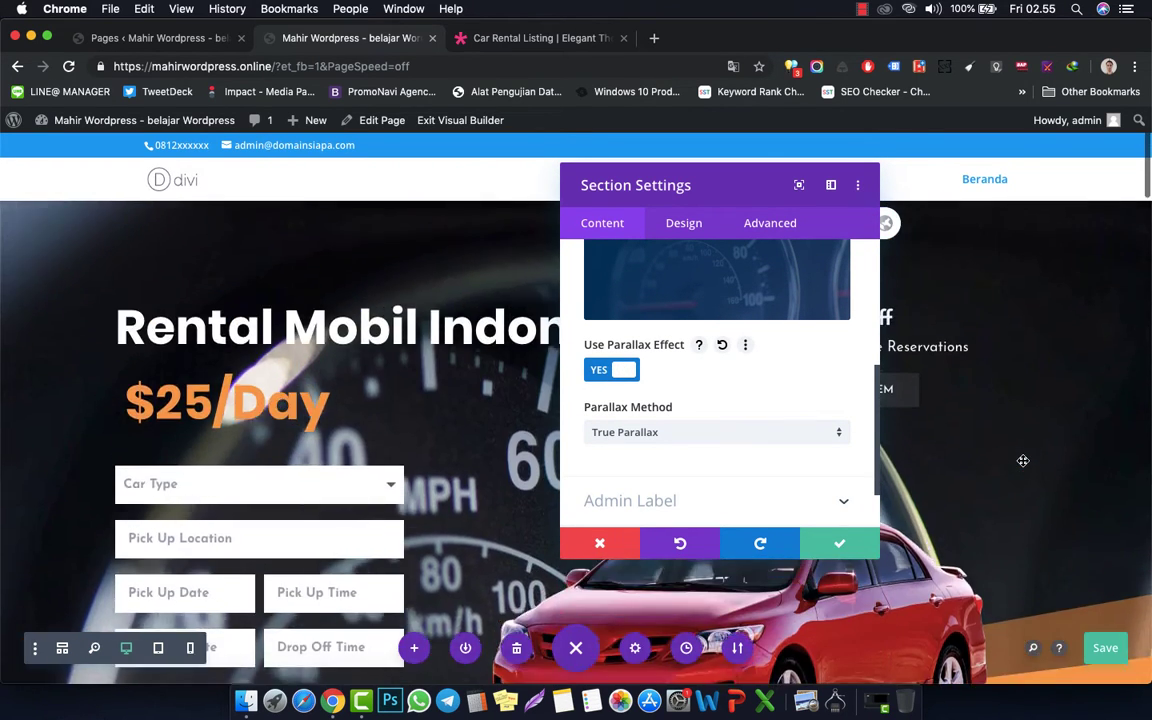
scroll(1023, 460, up, 1)
scroll(1023, 460, down, 5)
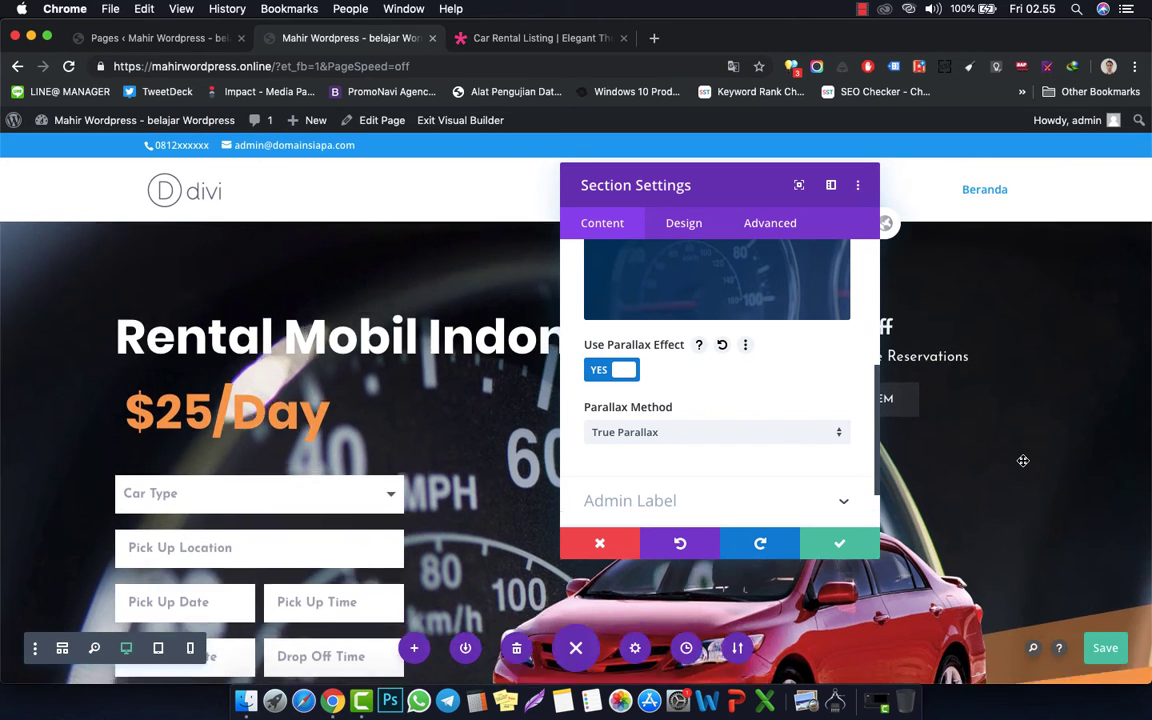
scroll(1023, 460, up, 5)
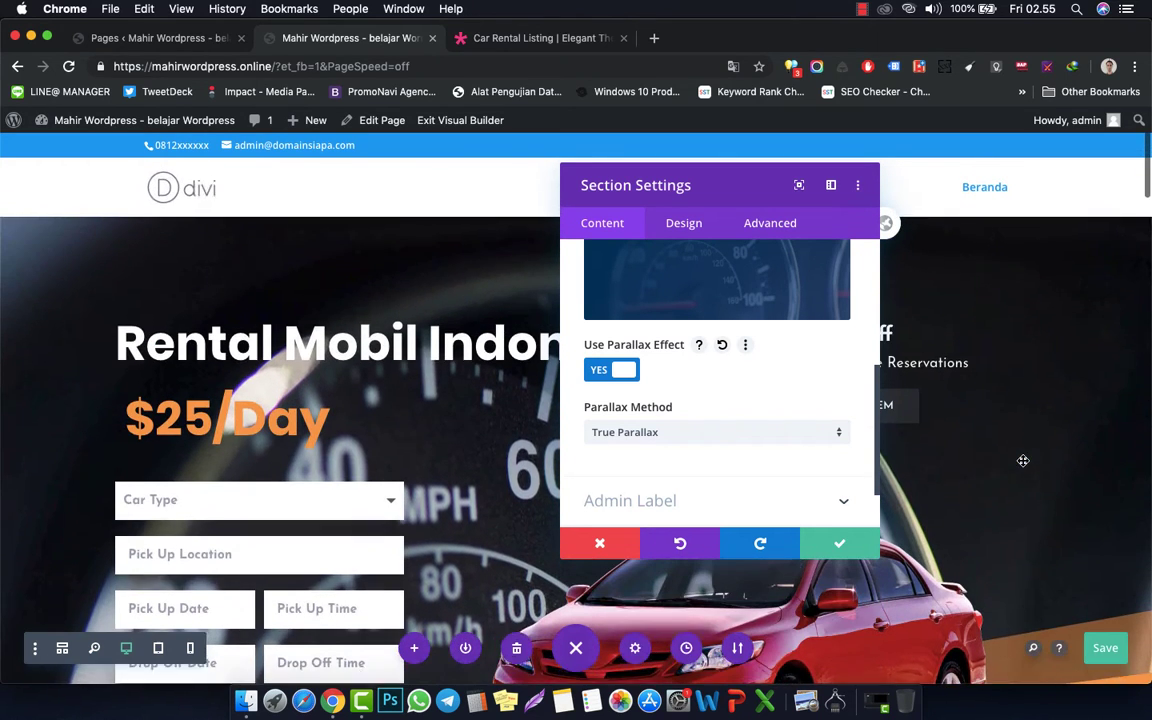
click(597, 378)
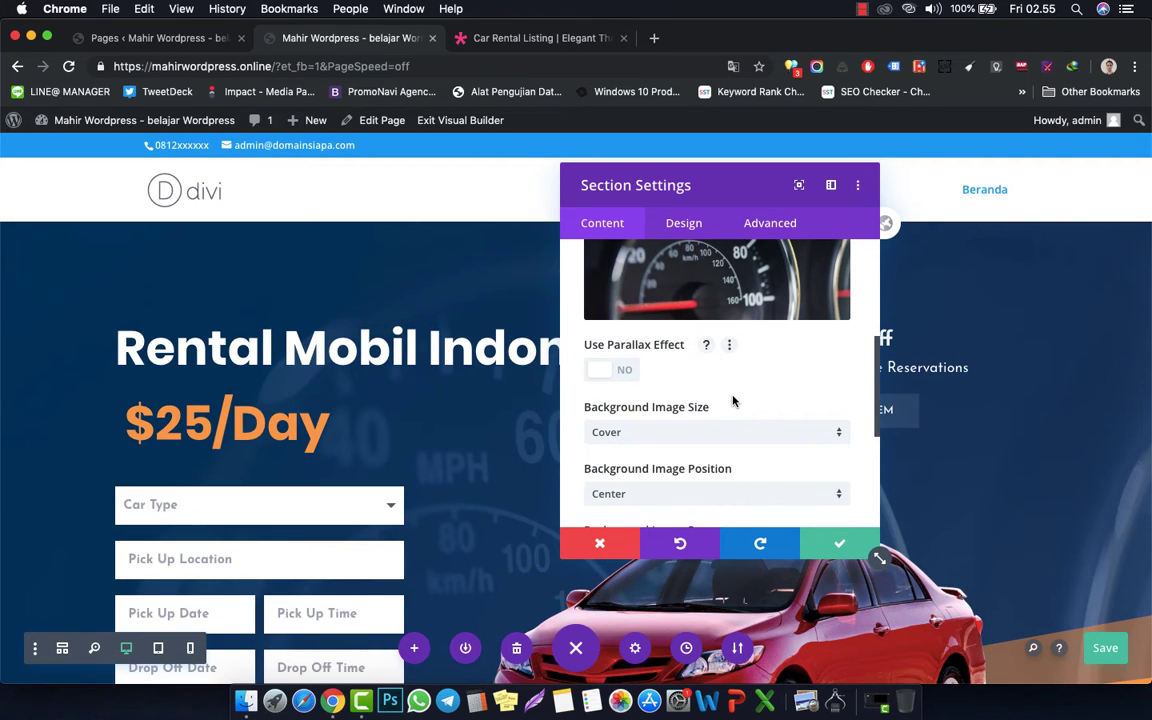
scroll(733, 399, down, 2)
scroll(733, 402, up, 1)
scroll(733, 401, down, 4)
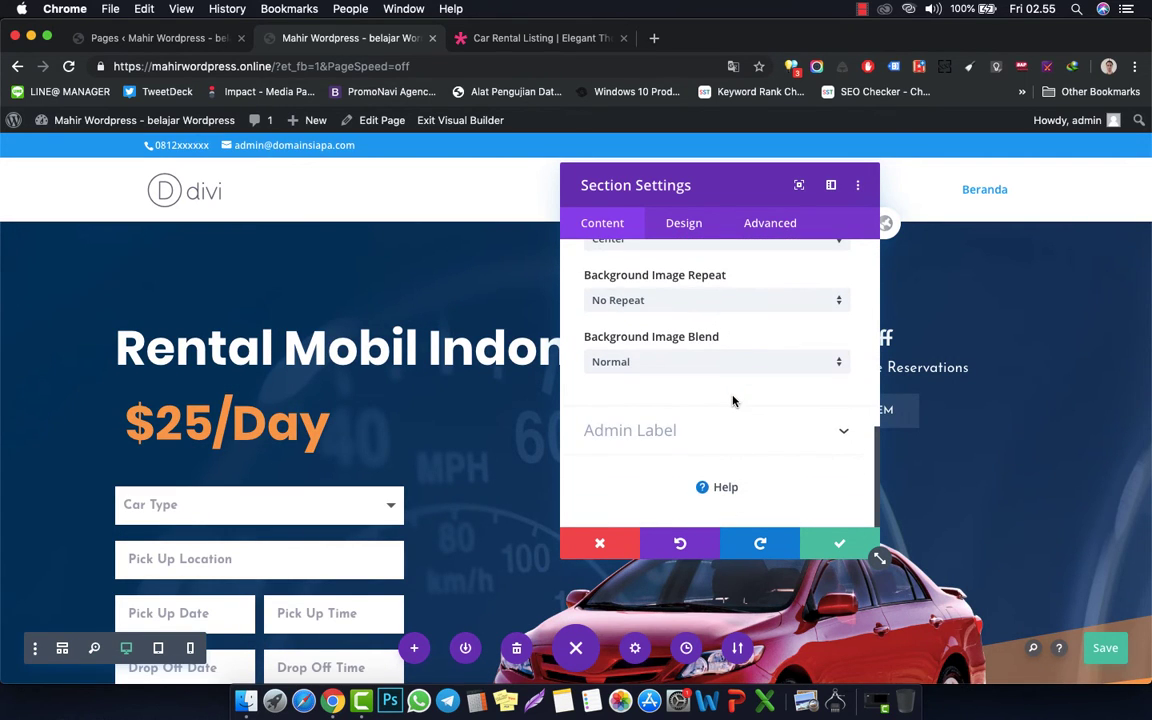
scroll(733, 401, up, 2)
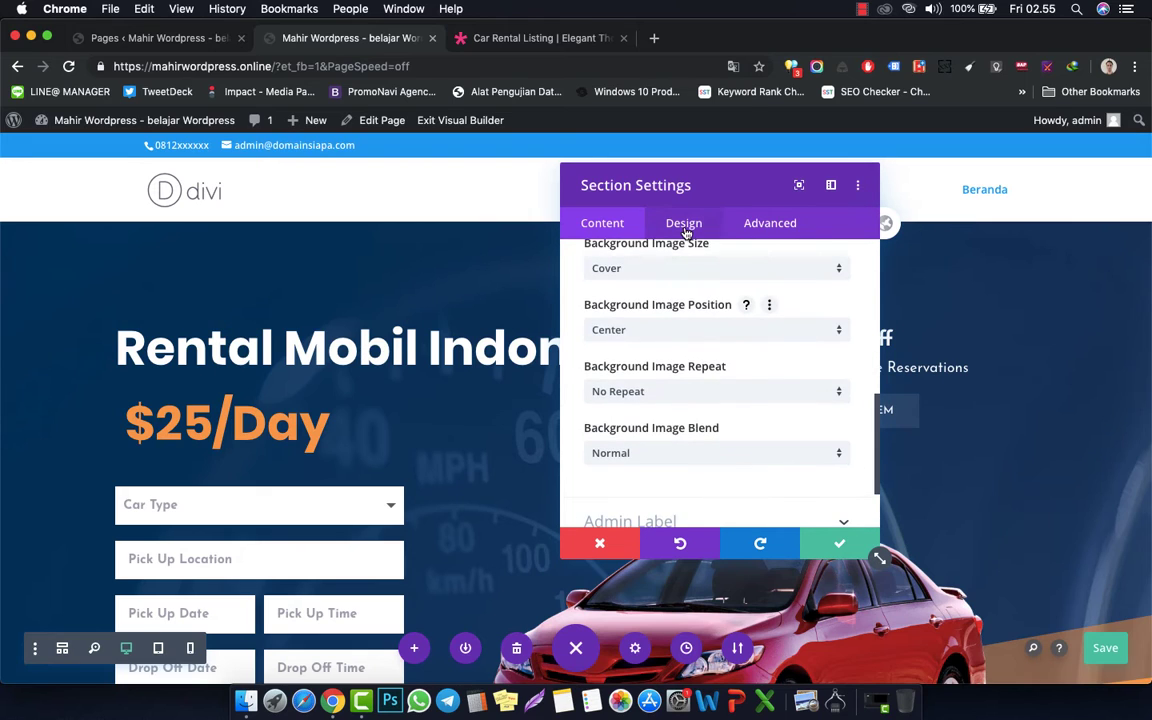
- Try the inner shadow in the hero section's layout design settings and set it back to no
click(686, 226)
click(692, 302)
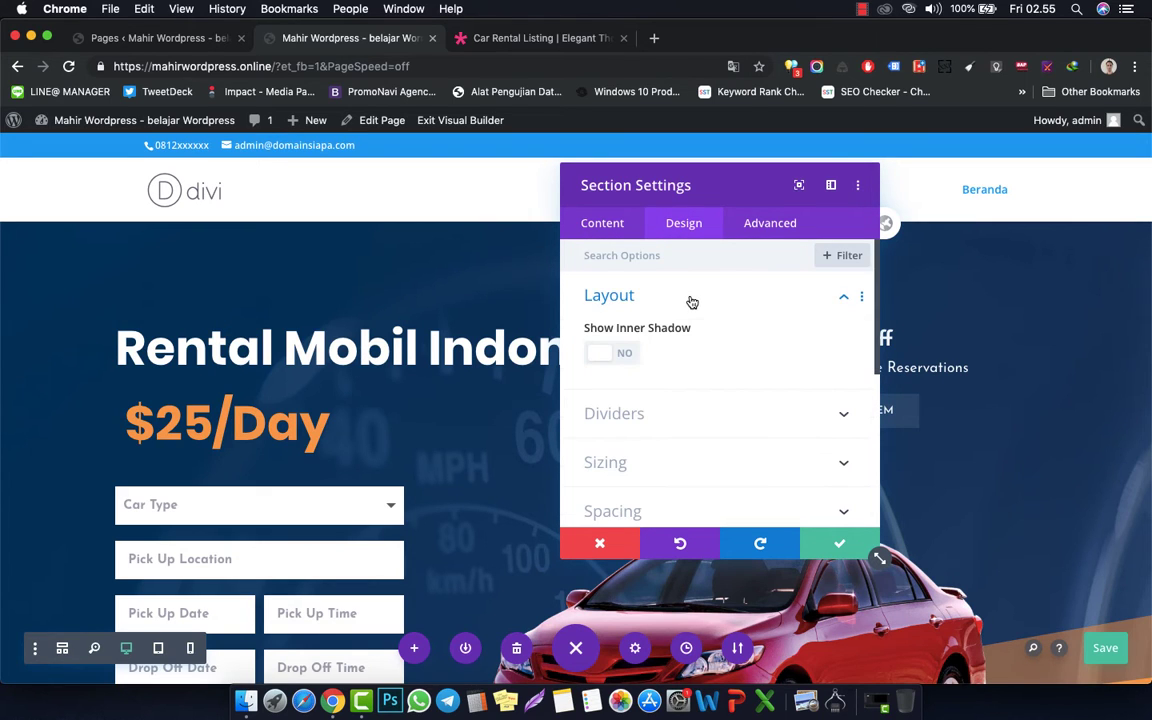
click(627, 355)
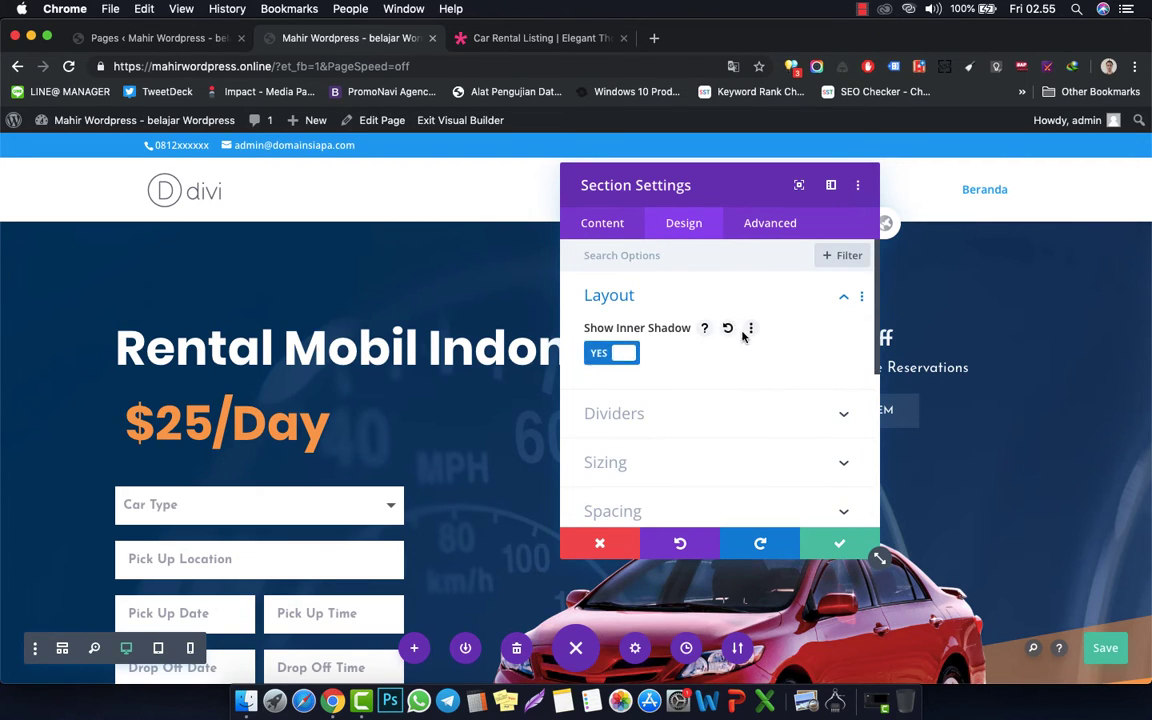
scroll(1021, 355, down, 10)
scroll(1021, 356, up, 4)
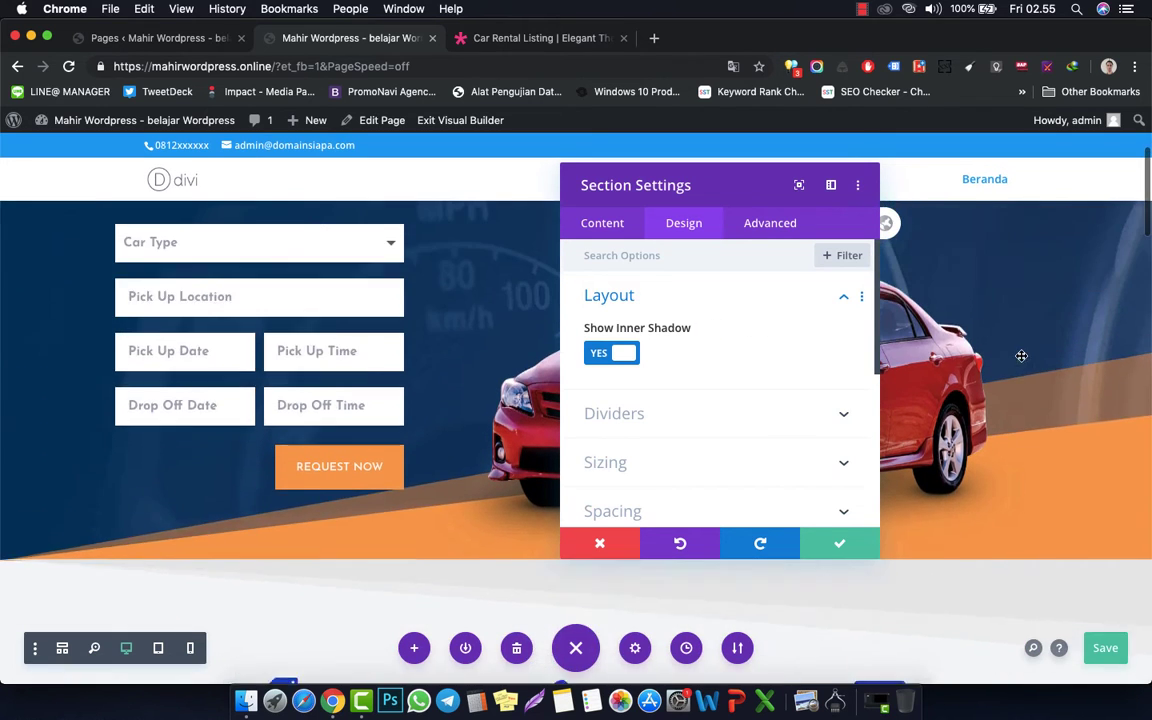
scroll(1021, 355, up, 2)
click(598, 353)
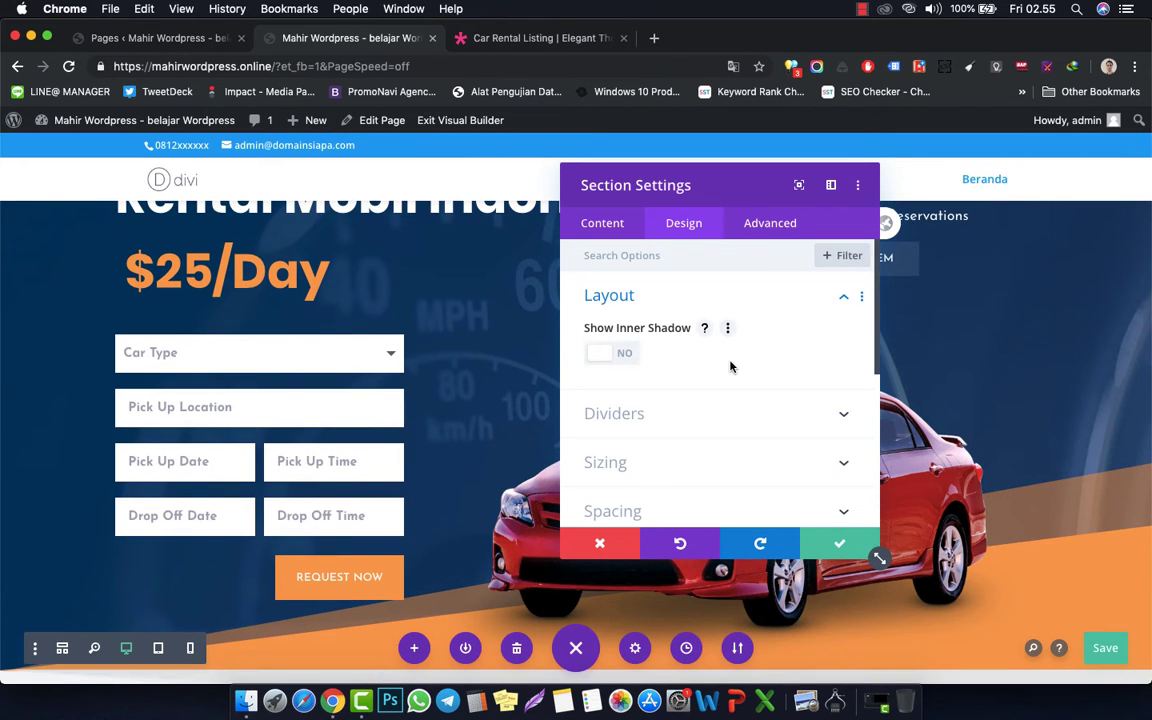
- Give the hero section's bottom divider the two-sided slanted style, trying blue #0c71c3 before setting its colour to yellow
scroll(730, 366, down, 5)
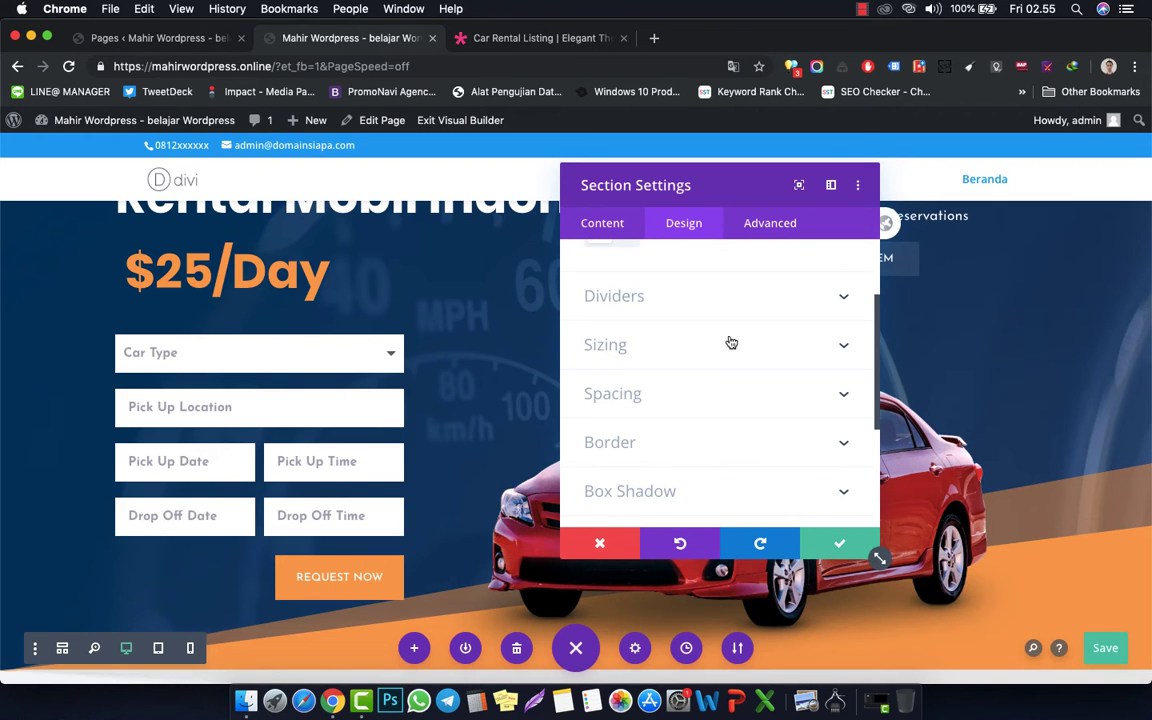
click(758, 297)
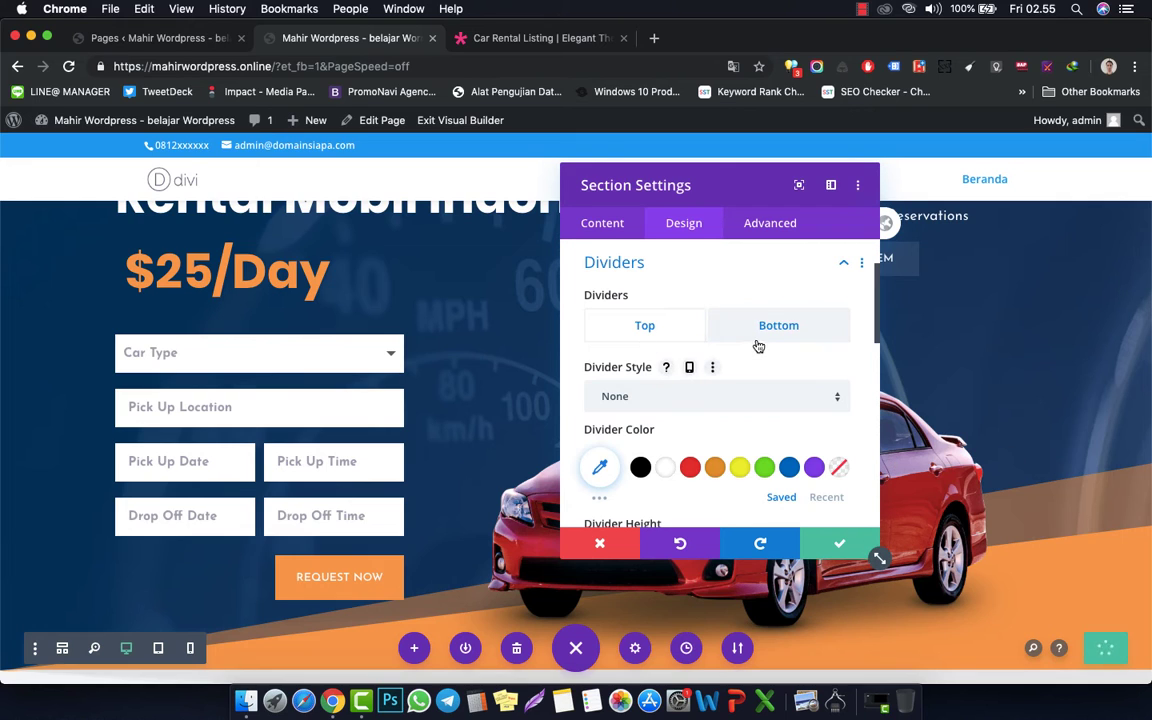
click(765, 328)
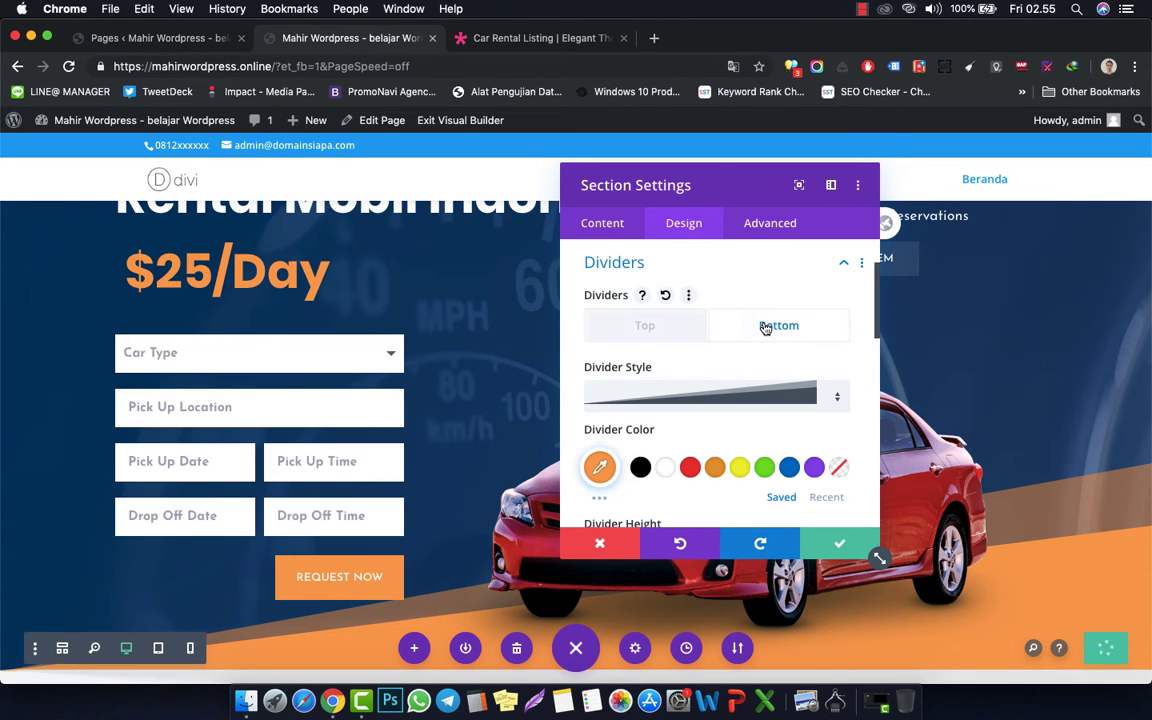
click(765, 391)
click(763, 391)
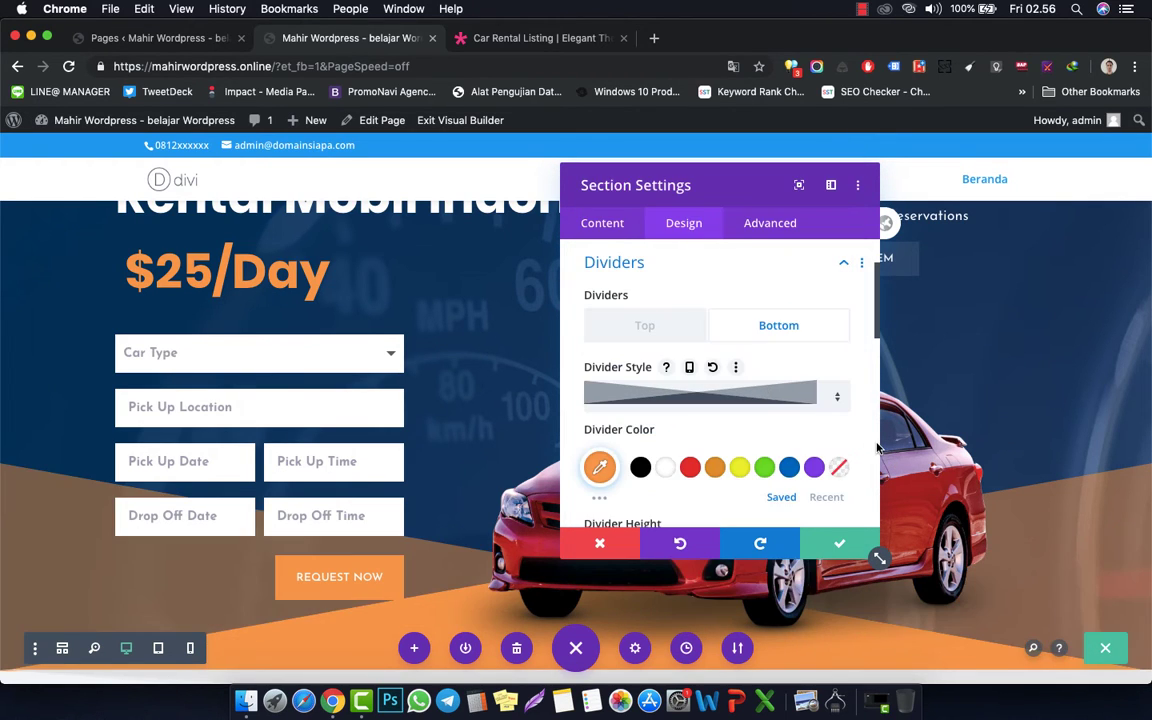
click(789, 468)
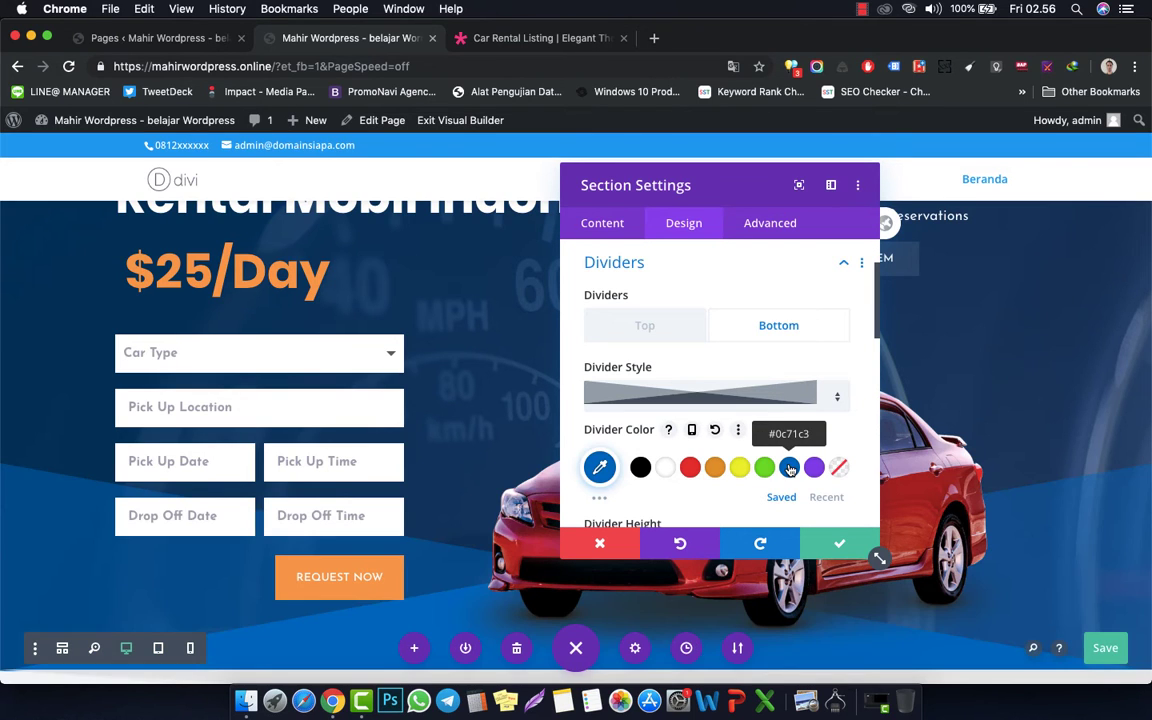
scroll(789, 468, down, 2)
click(739, 428)
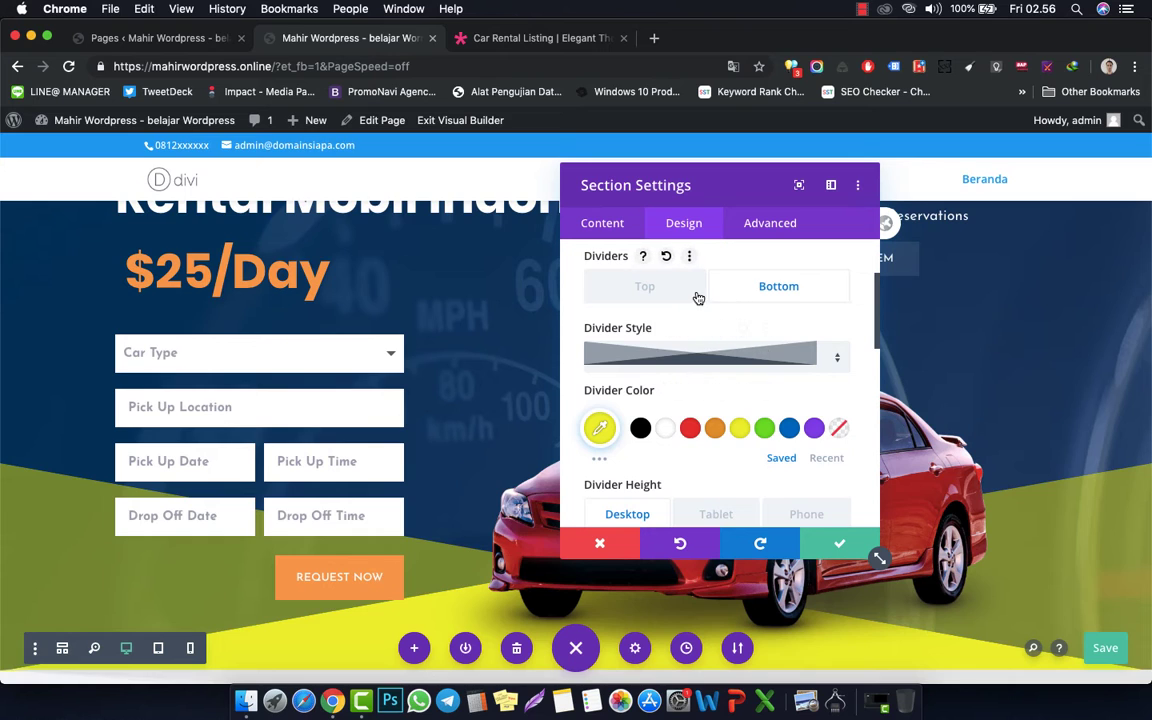
- Change the bottom divider to the curved arch style and try its horizontal repeat, leaving it at 1x
click(764, 358)
click(743, 500)
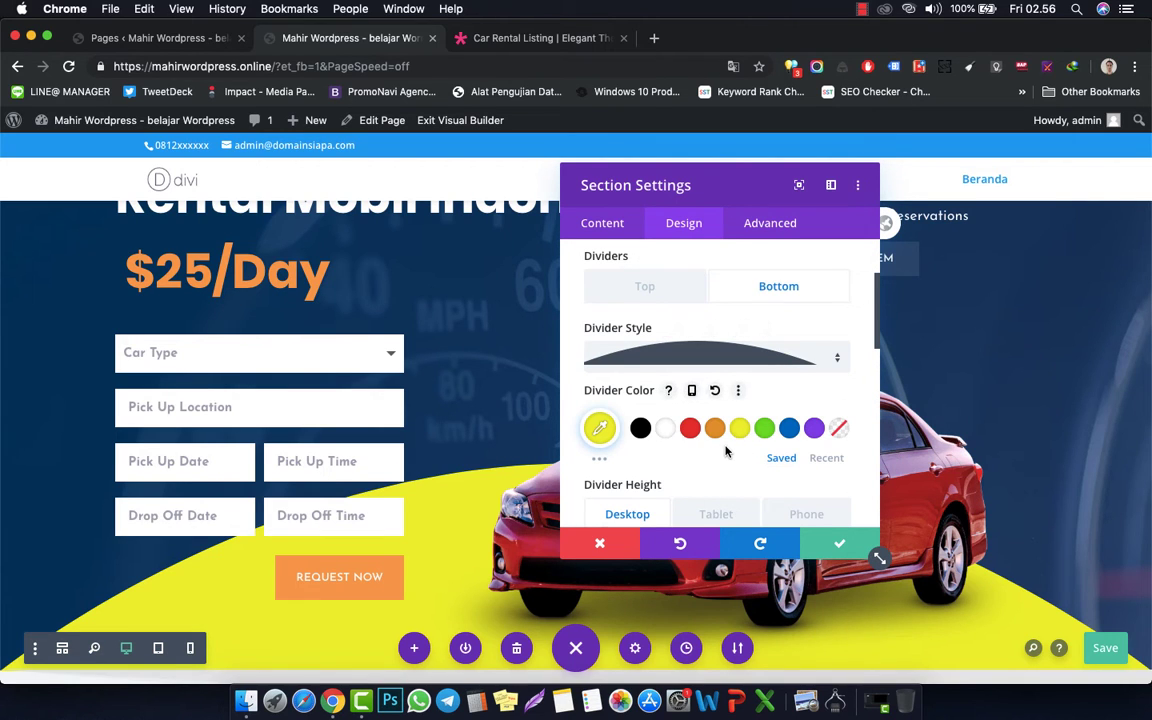
scroll(740, 430, down, 2)
scroll(726, 452, down, 1)
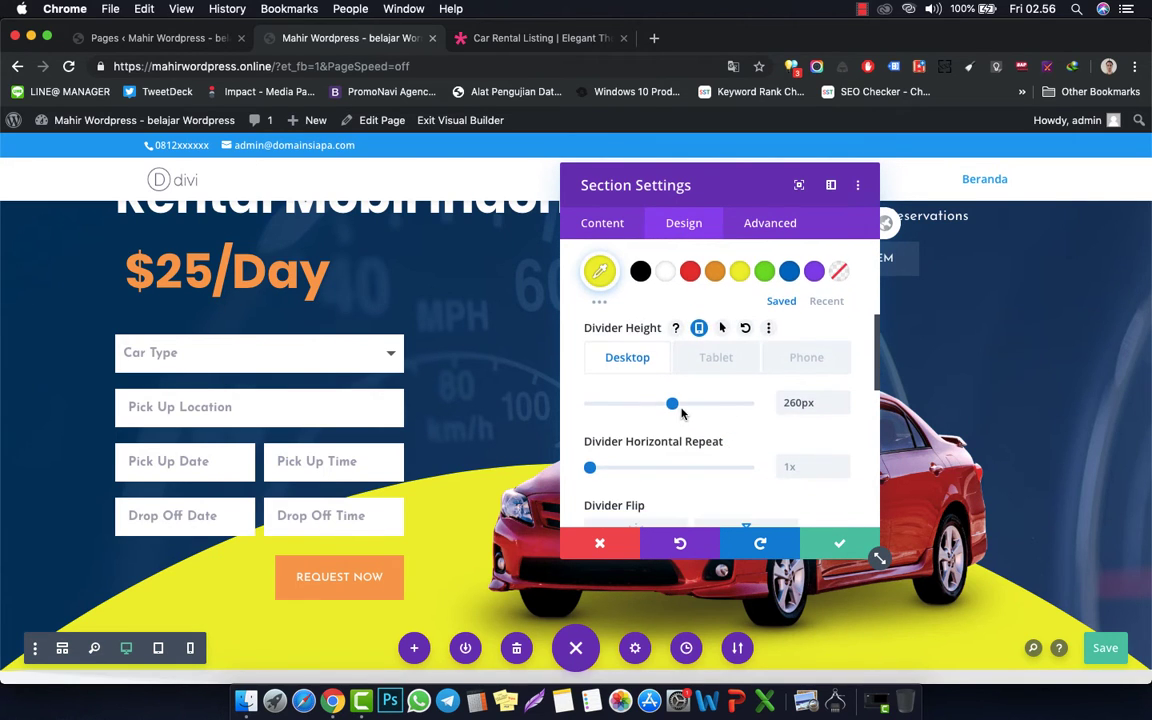
scroll(700, 405, down, 2)
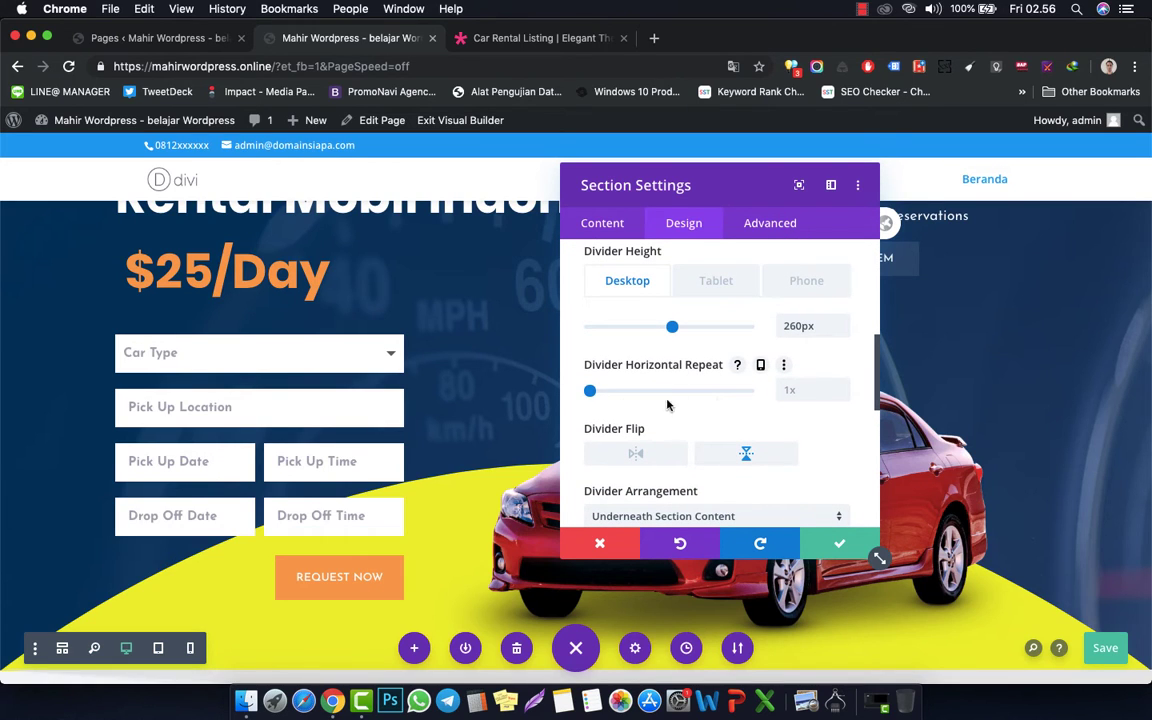
mouse_move(597, 393)
mouse_down()
mouse_move(620, 393)
mouse_move(577, 396)
mouse_up()
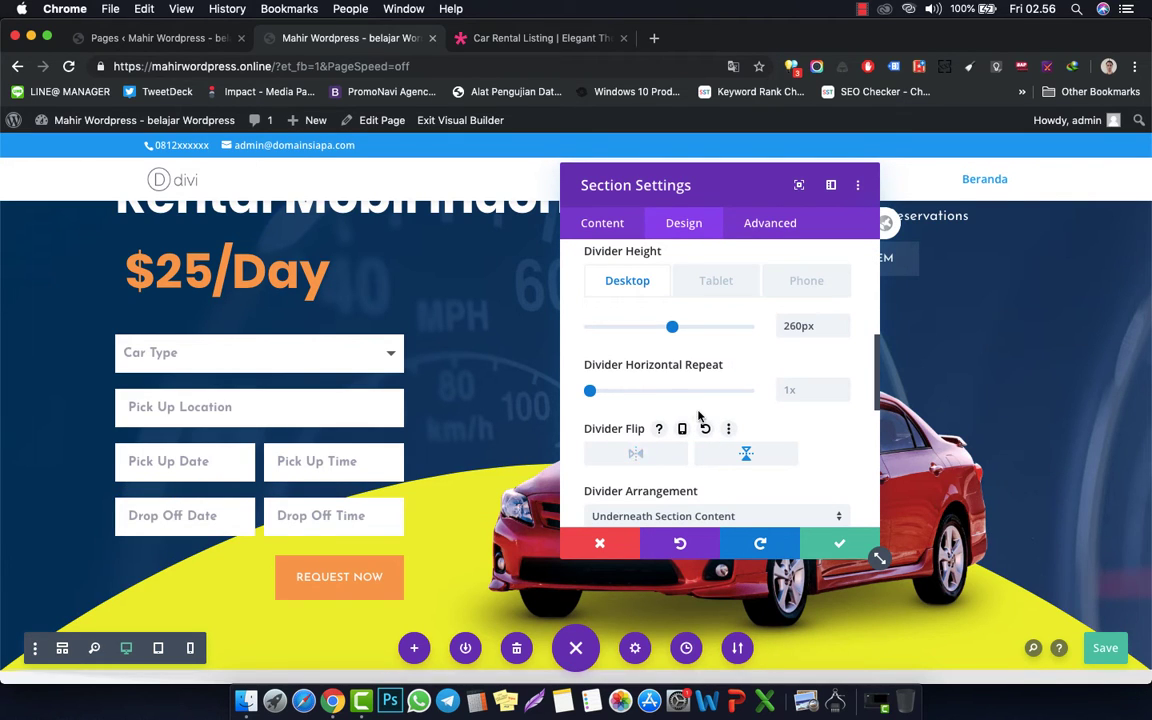
- Set the bottom divider's arrangement to On Top Of Section Content and move the settings window clear of the car image
scroll(700, 416, down, 2)
scroll(697, 414, up, 3)
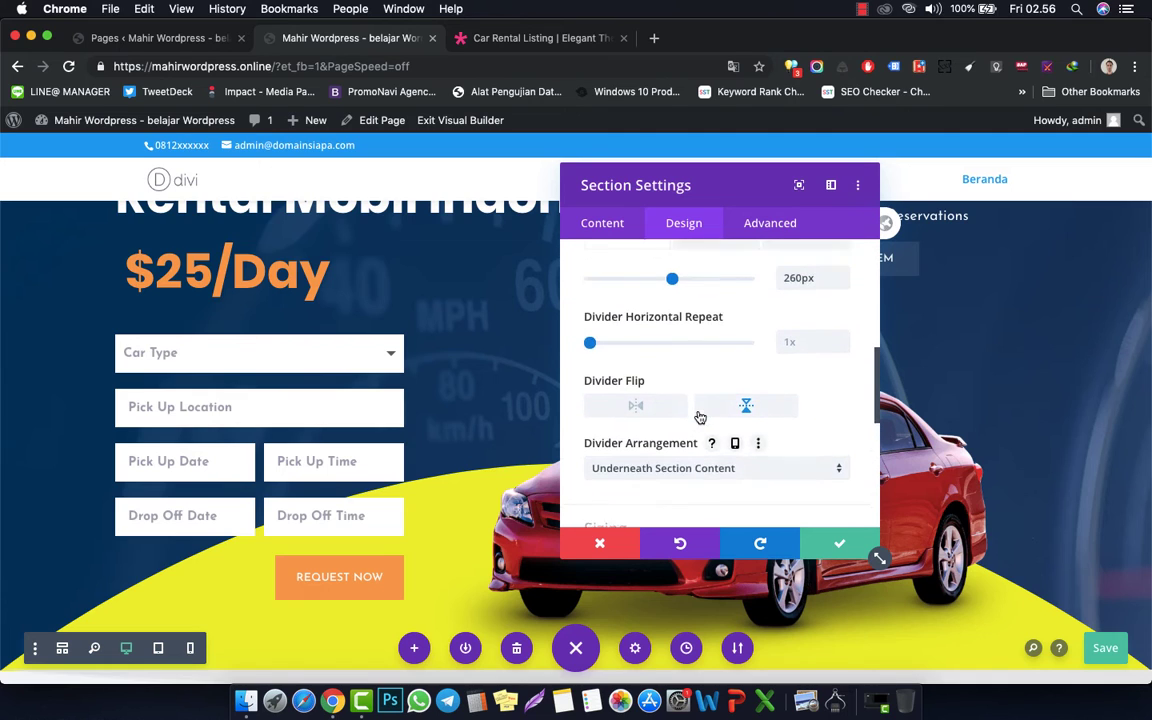
scroll(697, 414, down, 2)
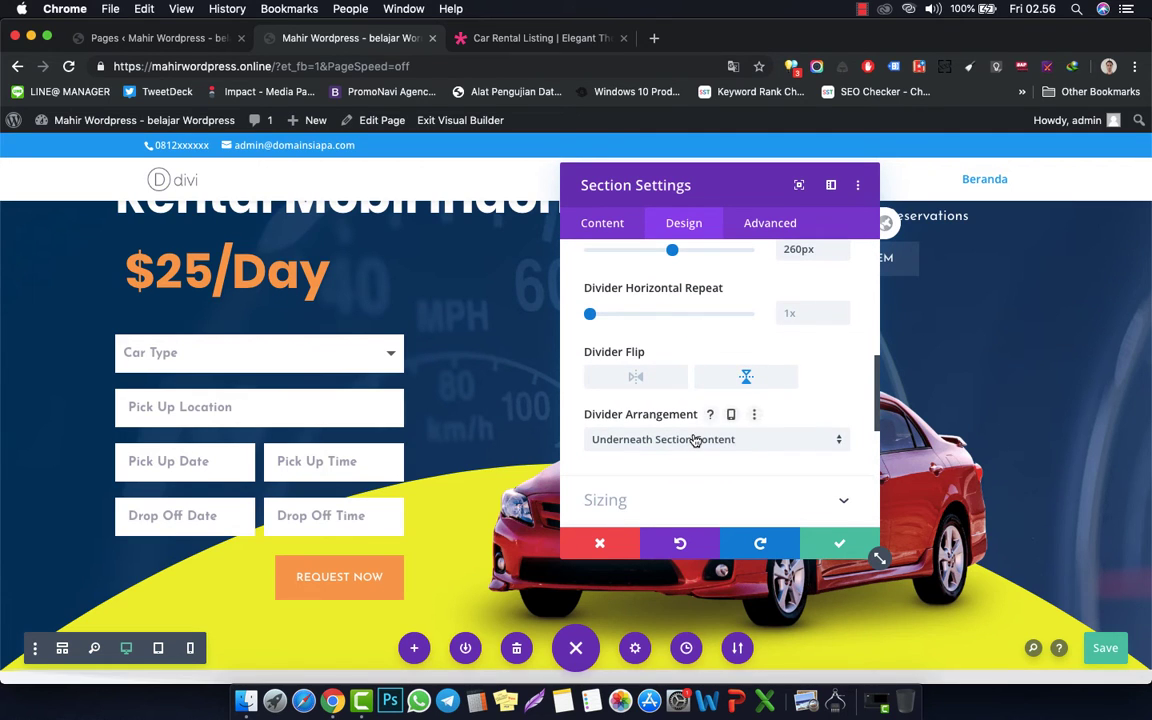
click(695, 441)
click(690, 462)
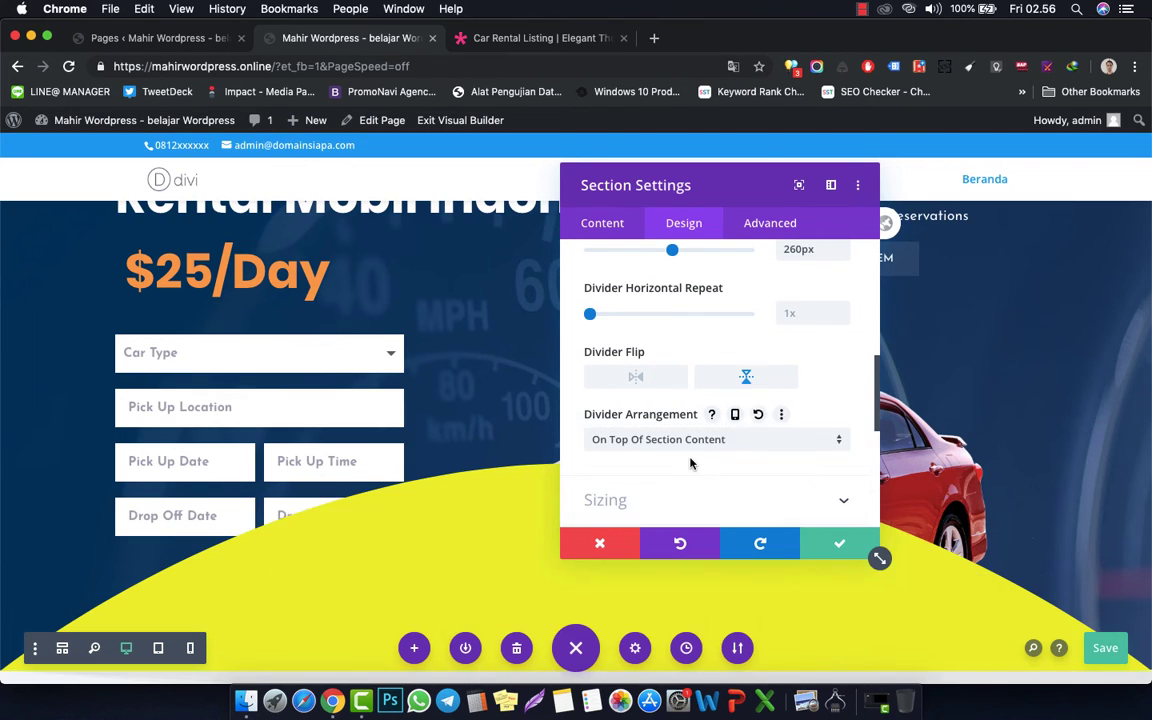
drag(732, 185, 309, 189)
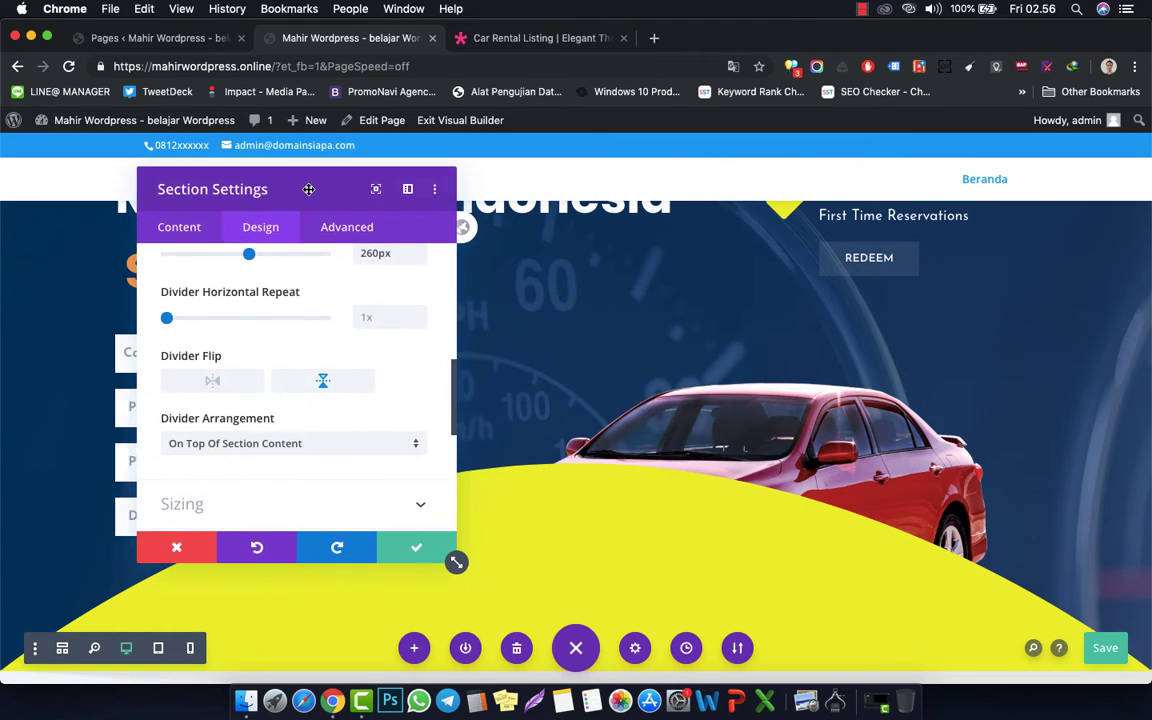
- Set the hero section's bottom divider arrangement to Underneath Section Content and change its style to the layered, gently rising curve
click(336, 444)
click(331, 484)
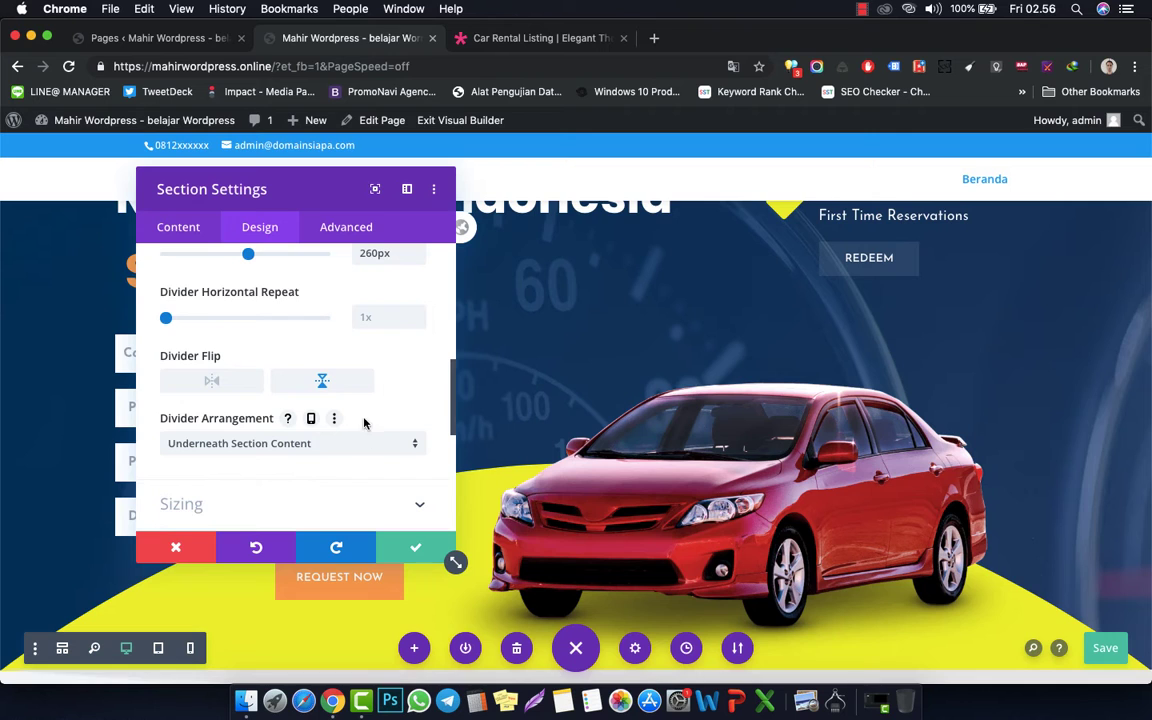
scroll(366, 418, up, 3)
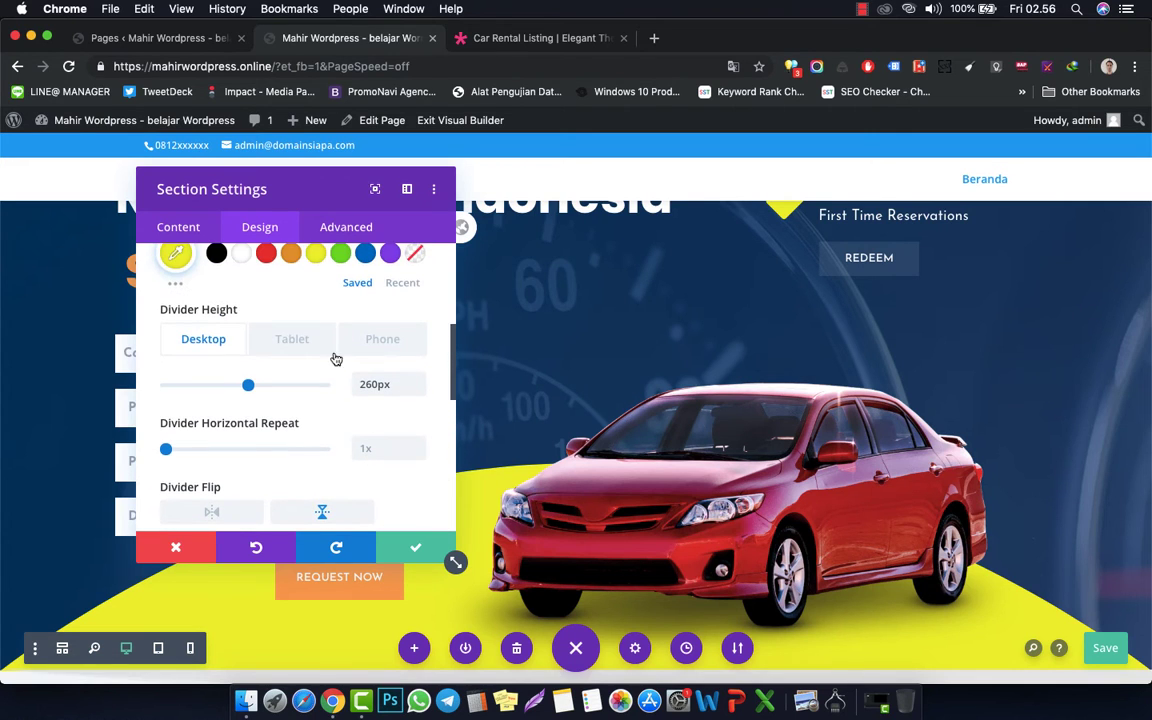
scroll(336, 358, up, 5)
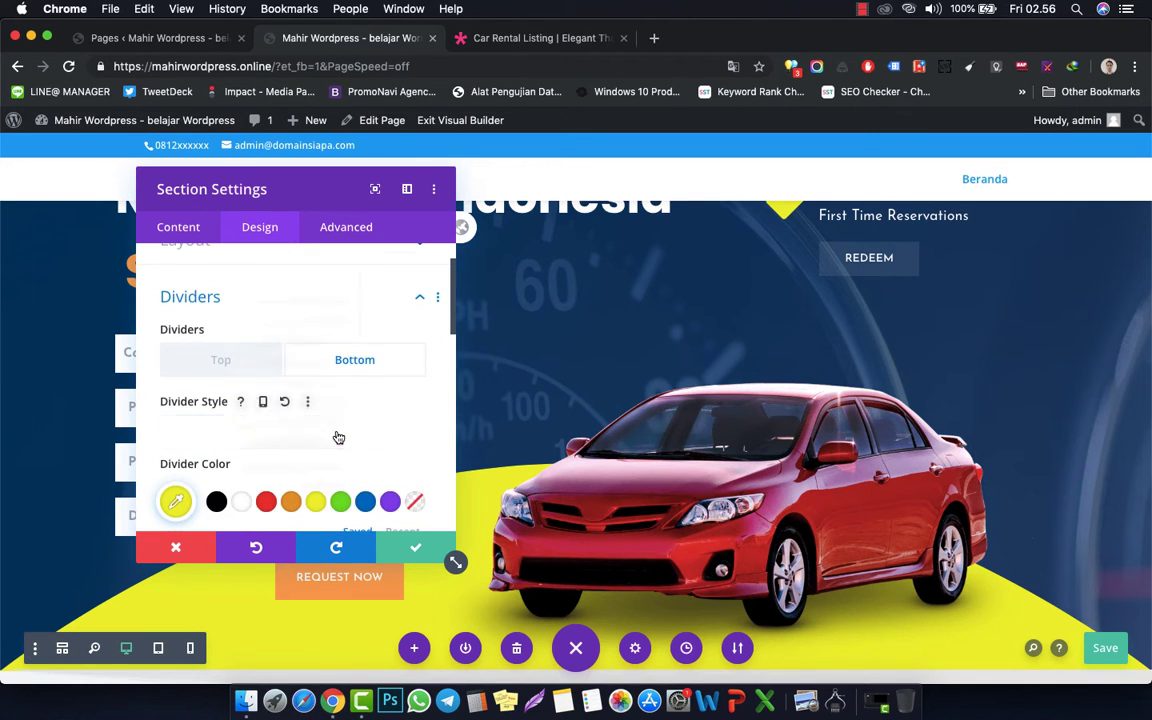
click(338, 437)
click(341, 470)
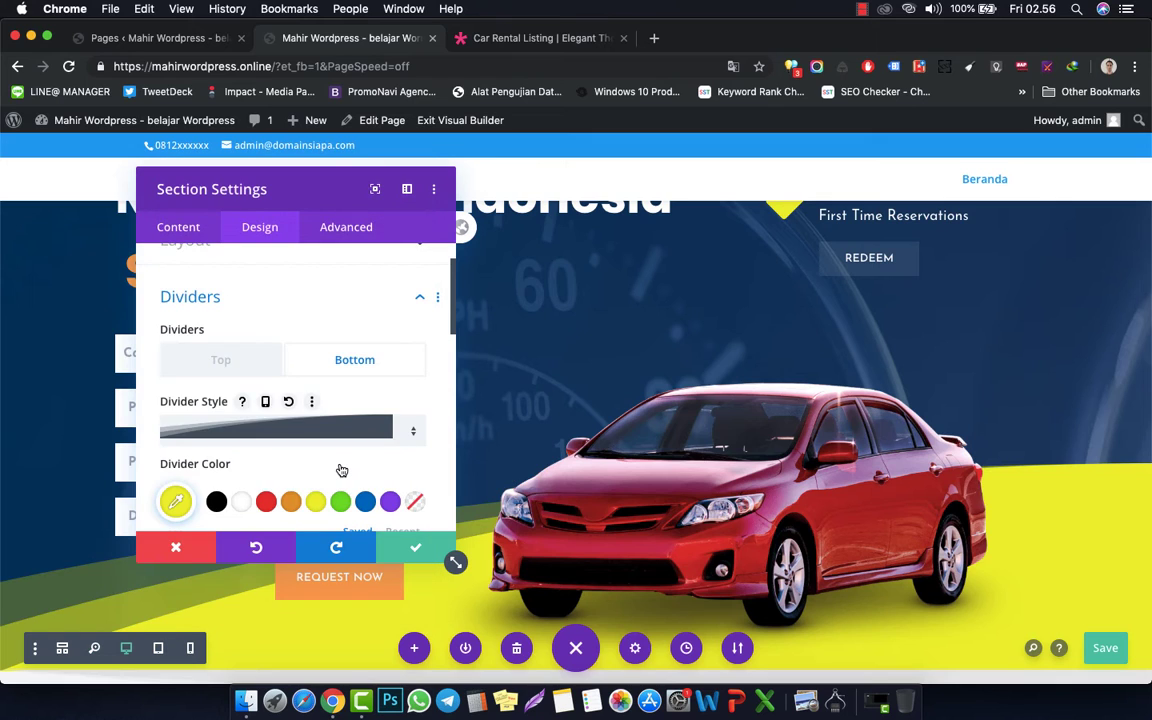
- Change the bottom divider's style to the layered slope with an off-centre peak
scroll(340, 468, down, 4)
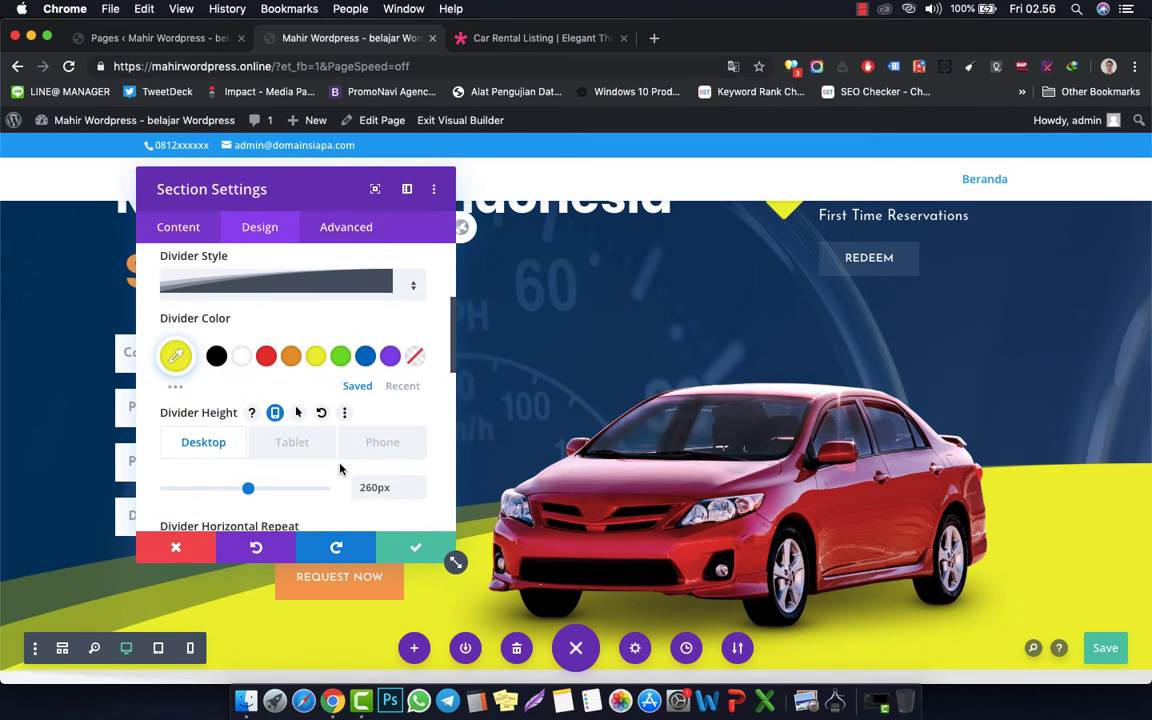
click(358, 284)
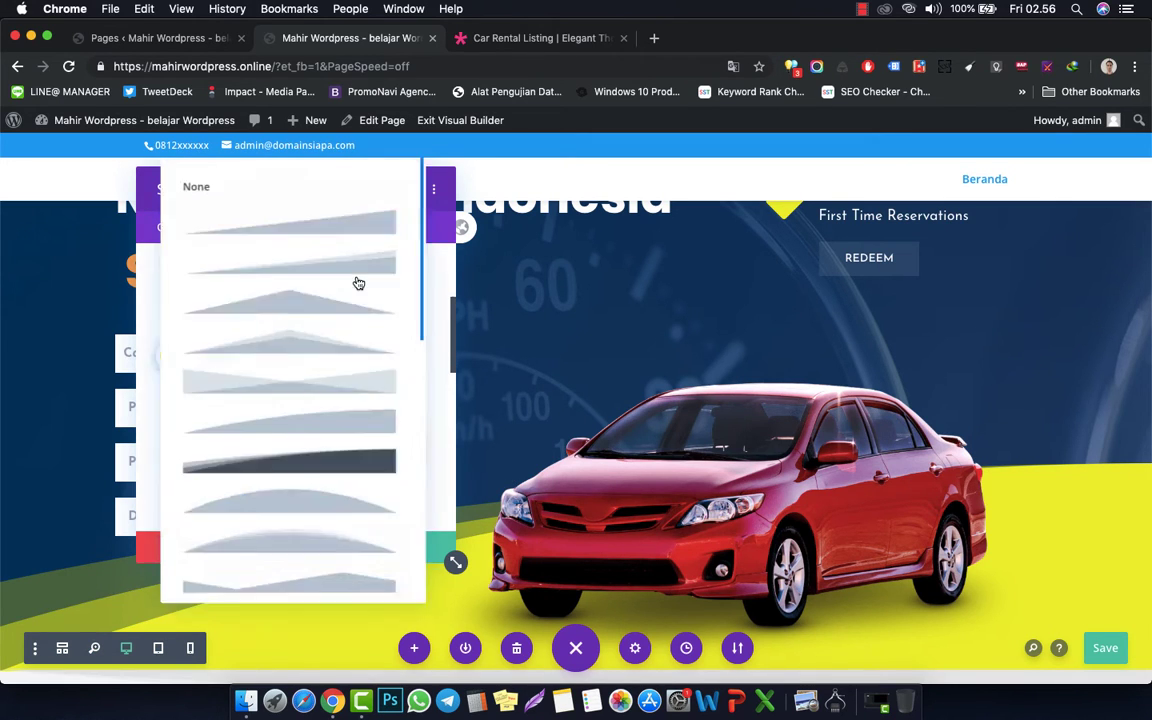
scroll(333, 455, down, 6)
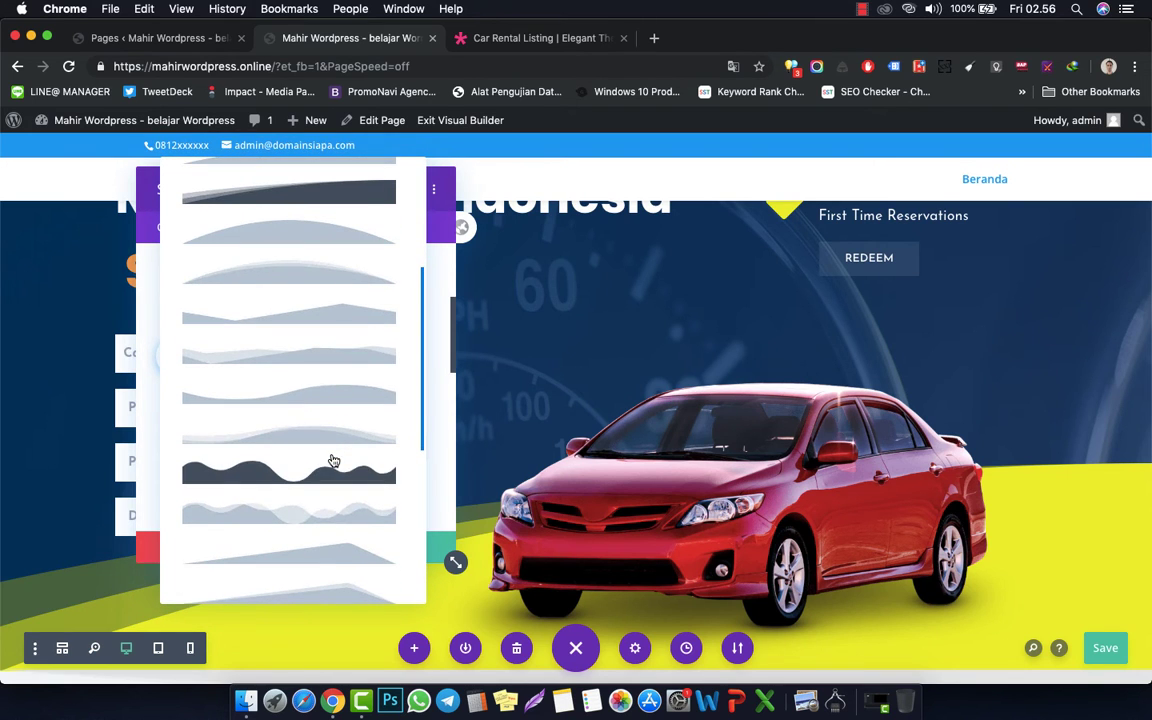
scroll(331, 480, down, 4)
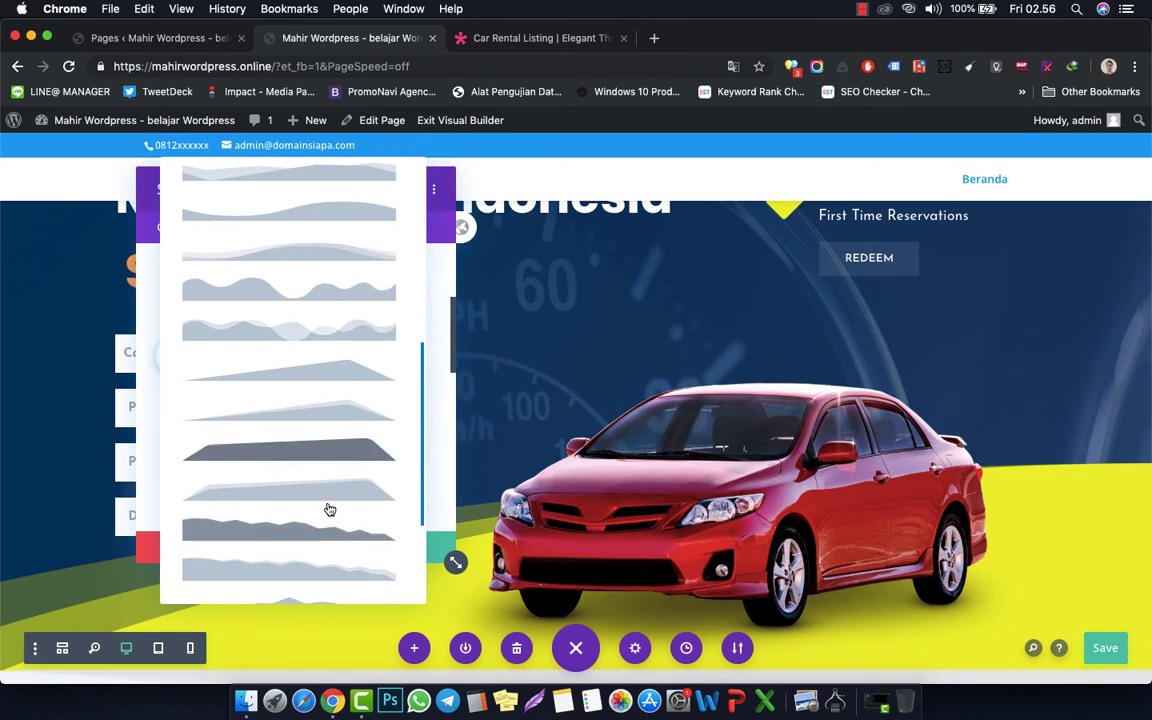
click(330, 420)
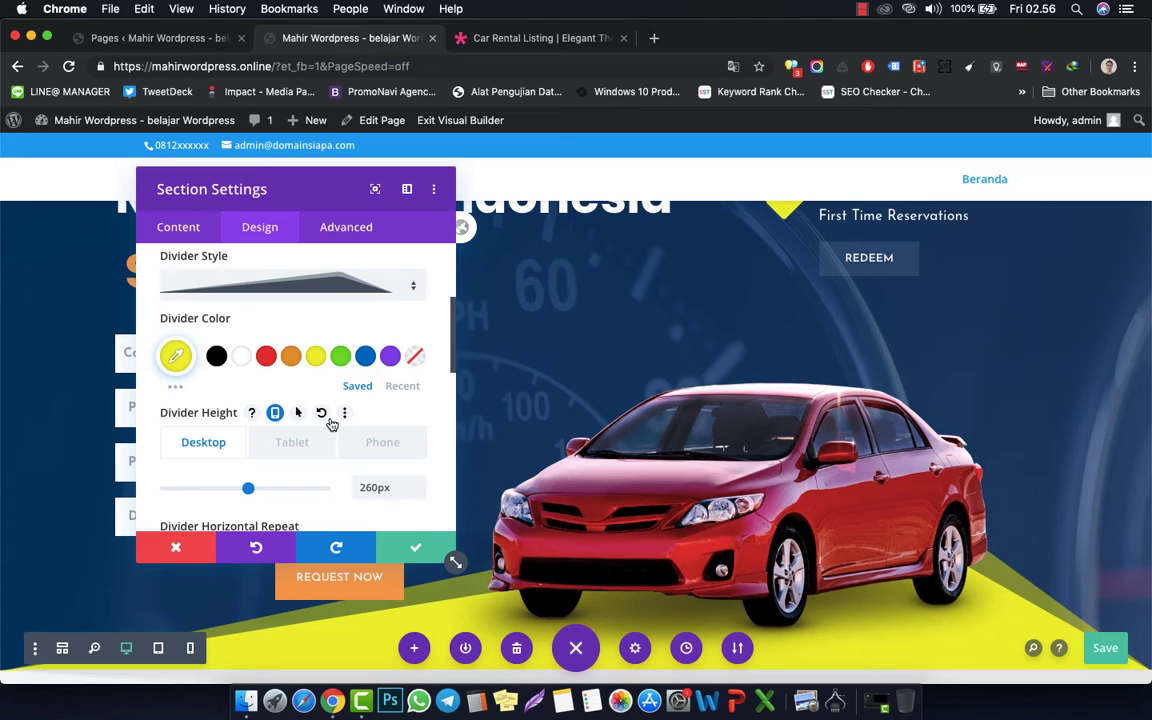
- Open the style choices for the bottom divider
click(341, 282)
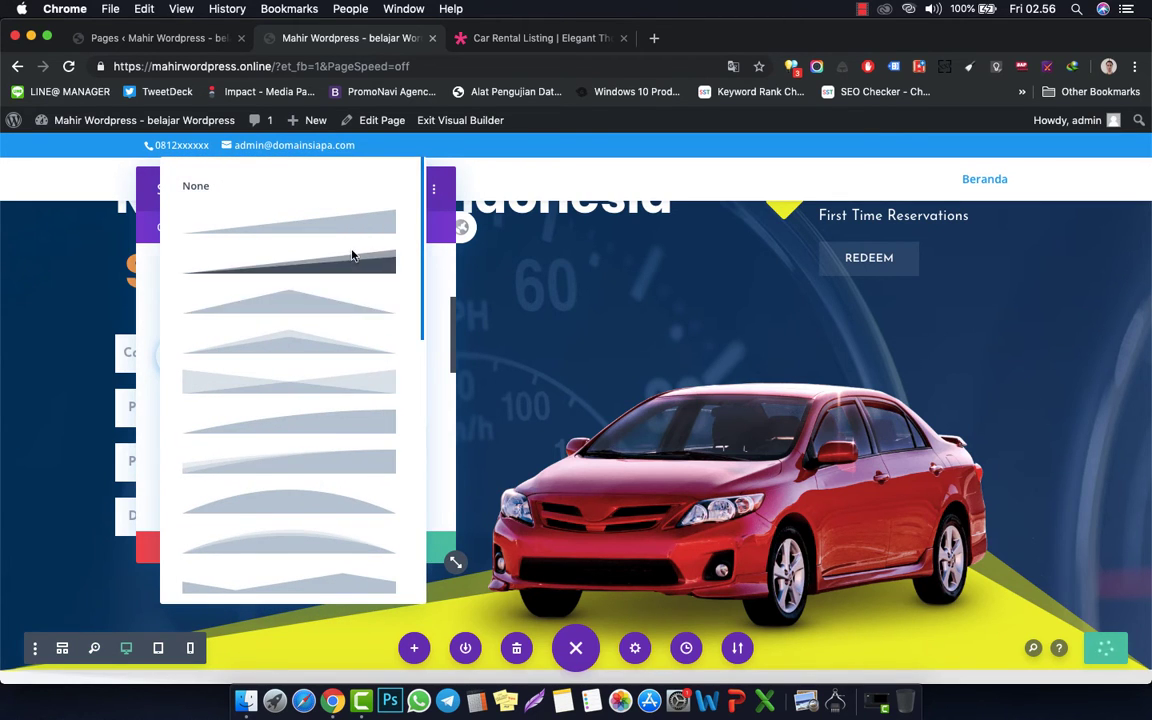
- Apply the layered slope divider style, rising toward one side, to the hero section and save its settings
click(350, 258)
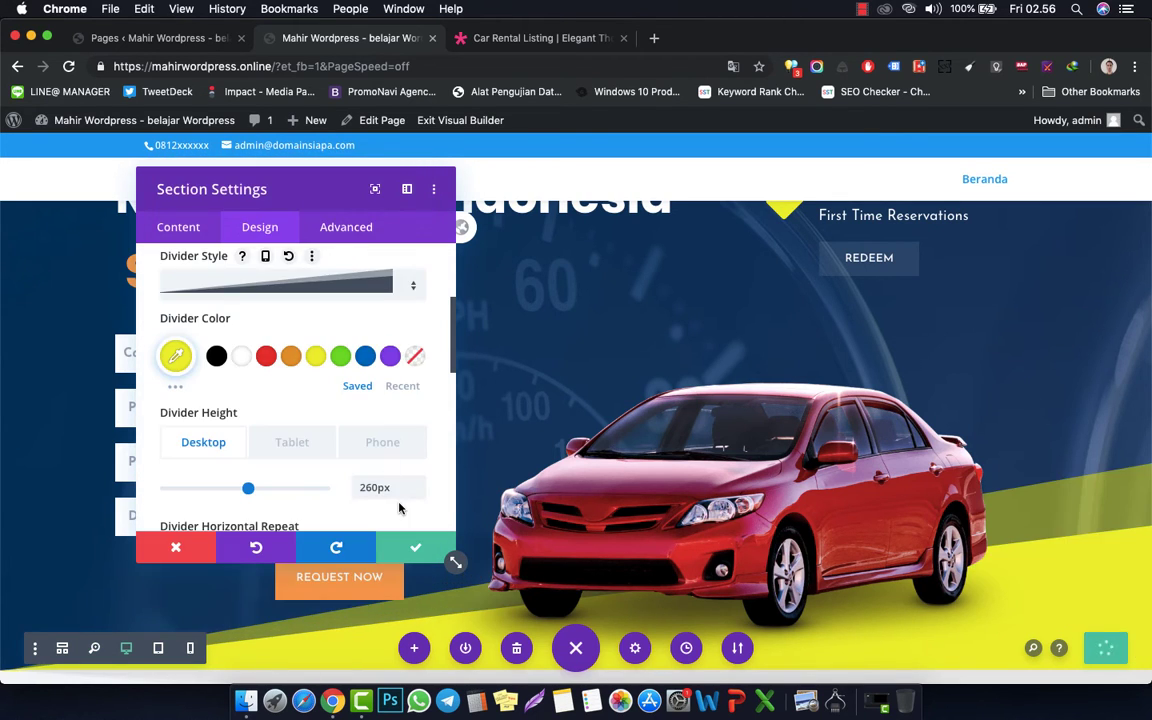
click(410, 553)
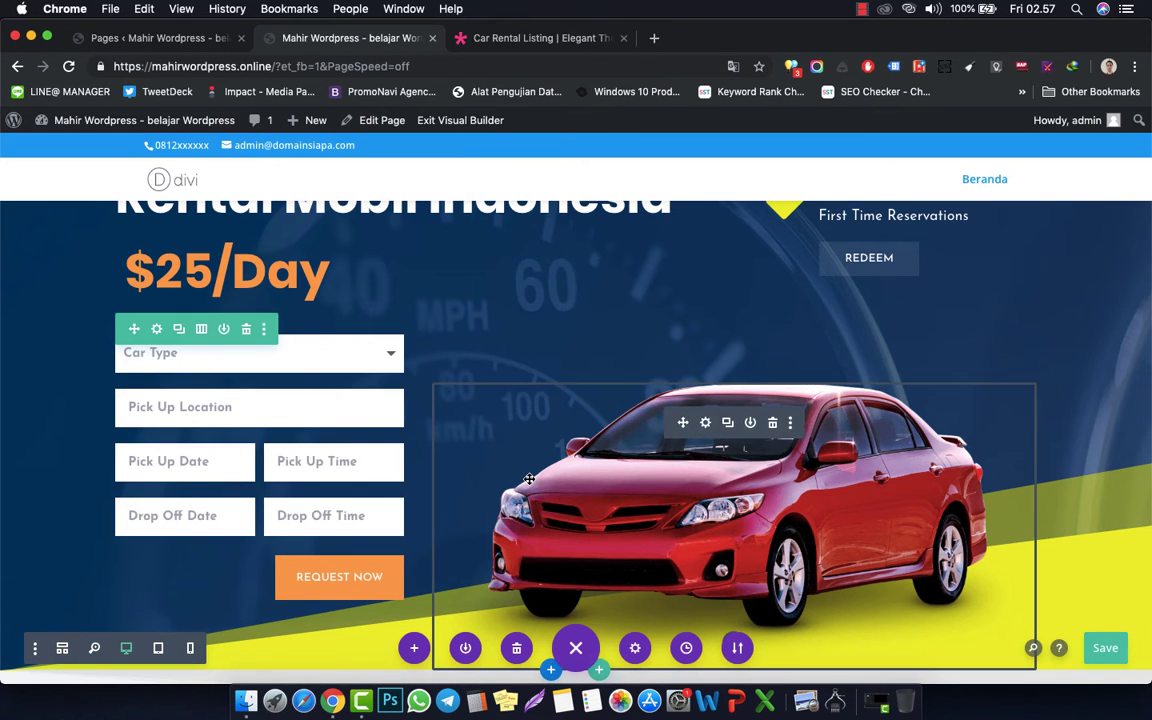
scroll(529, 479, down, 10)
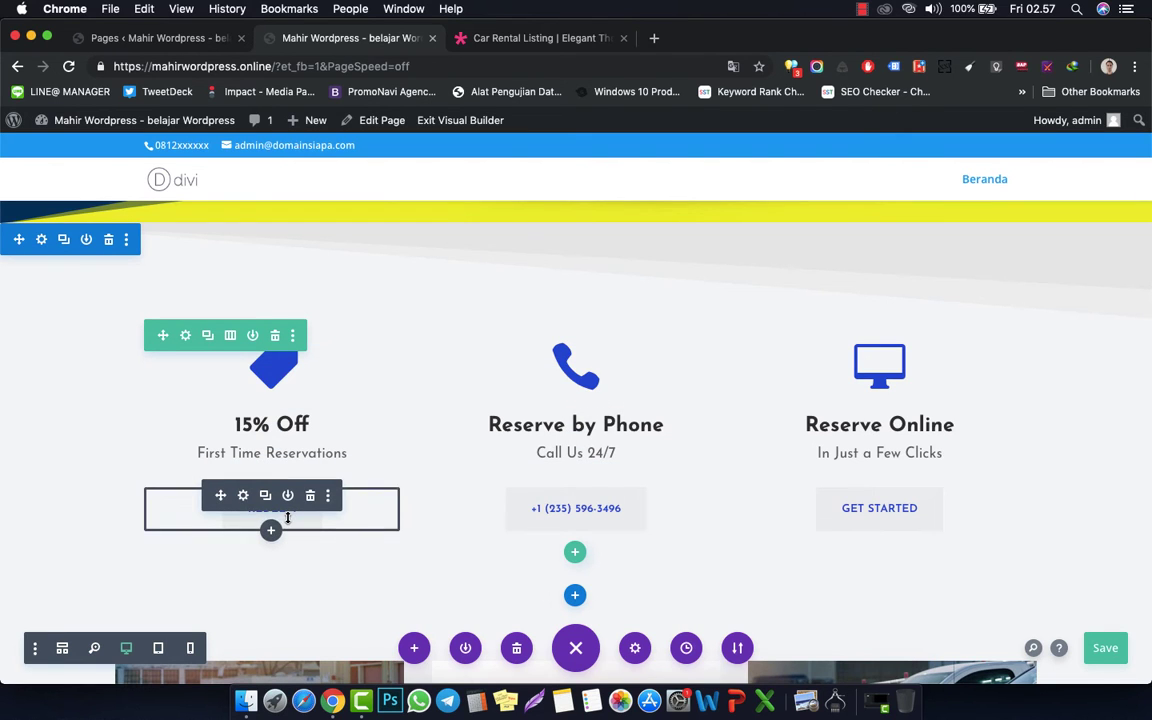
click(243, 497)
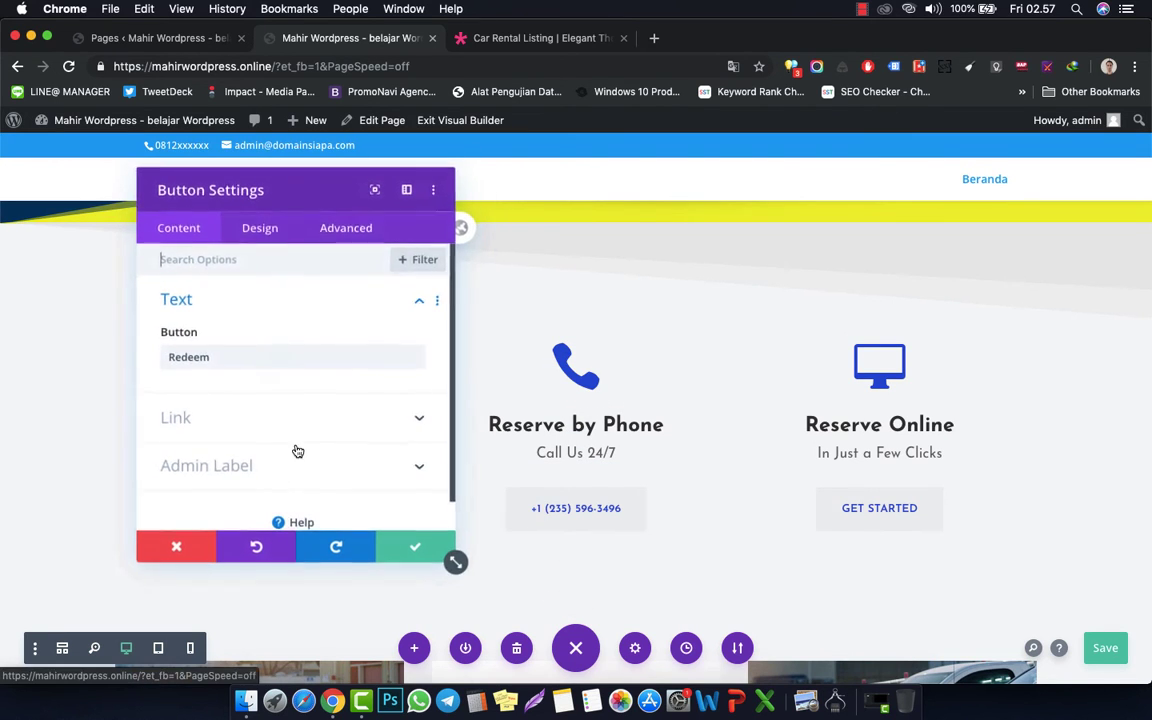
double_click(328, 355)
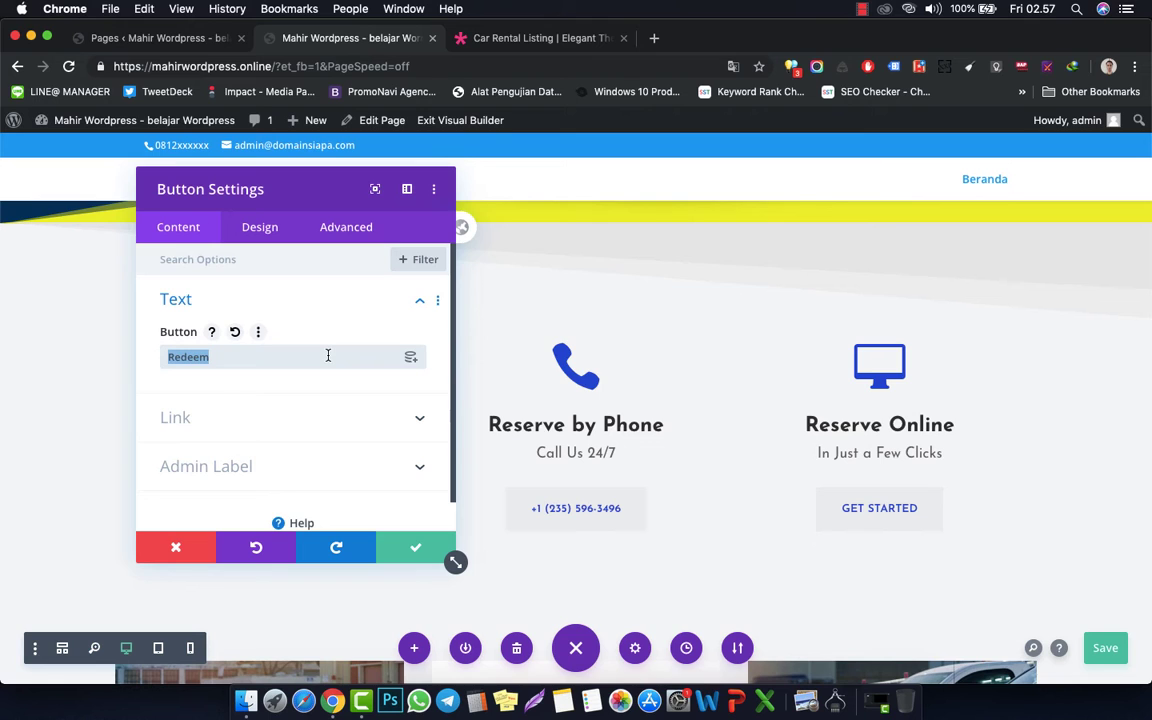
drag(334, 188, 642, 197)
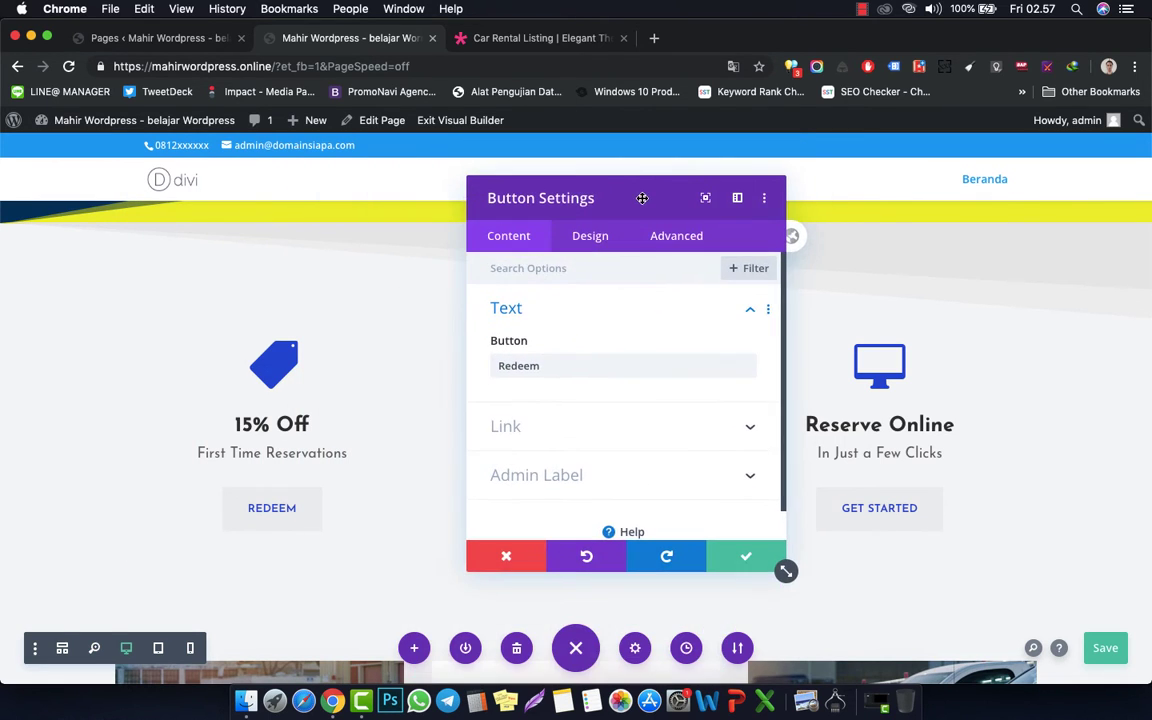
click(508, 556)
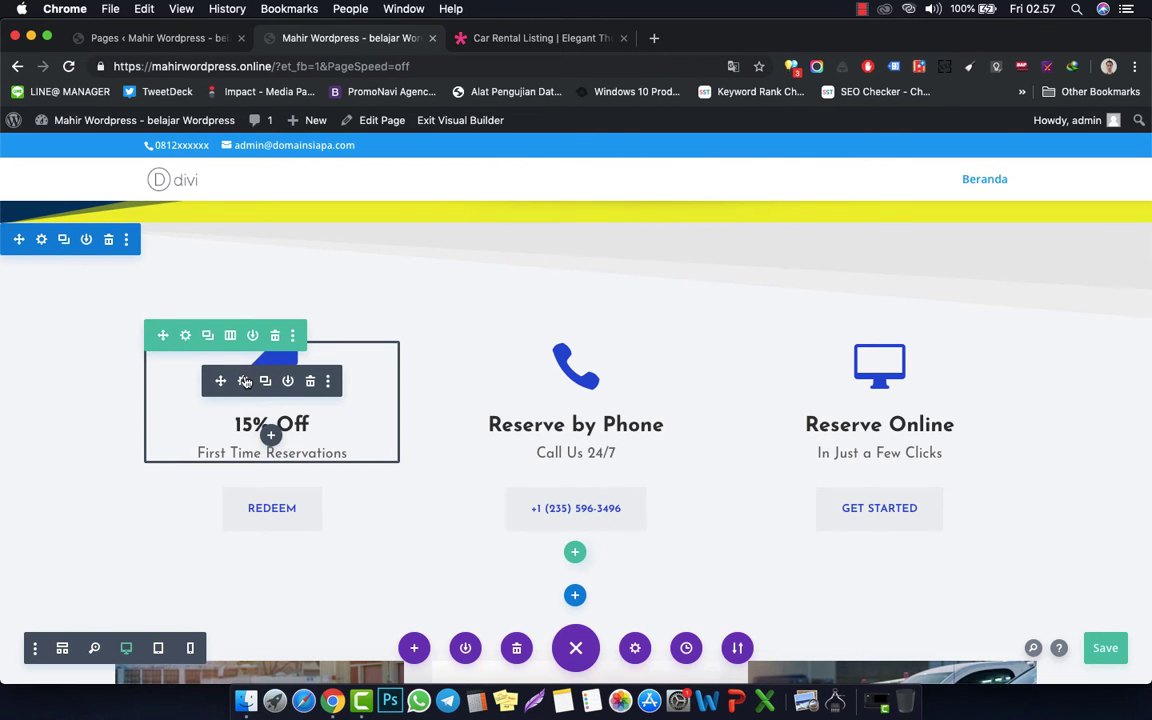
- Change the title of the "15% Off" blurb to "Rp. 350.000 / Hari"
click(243, 381)
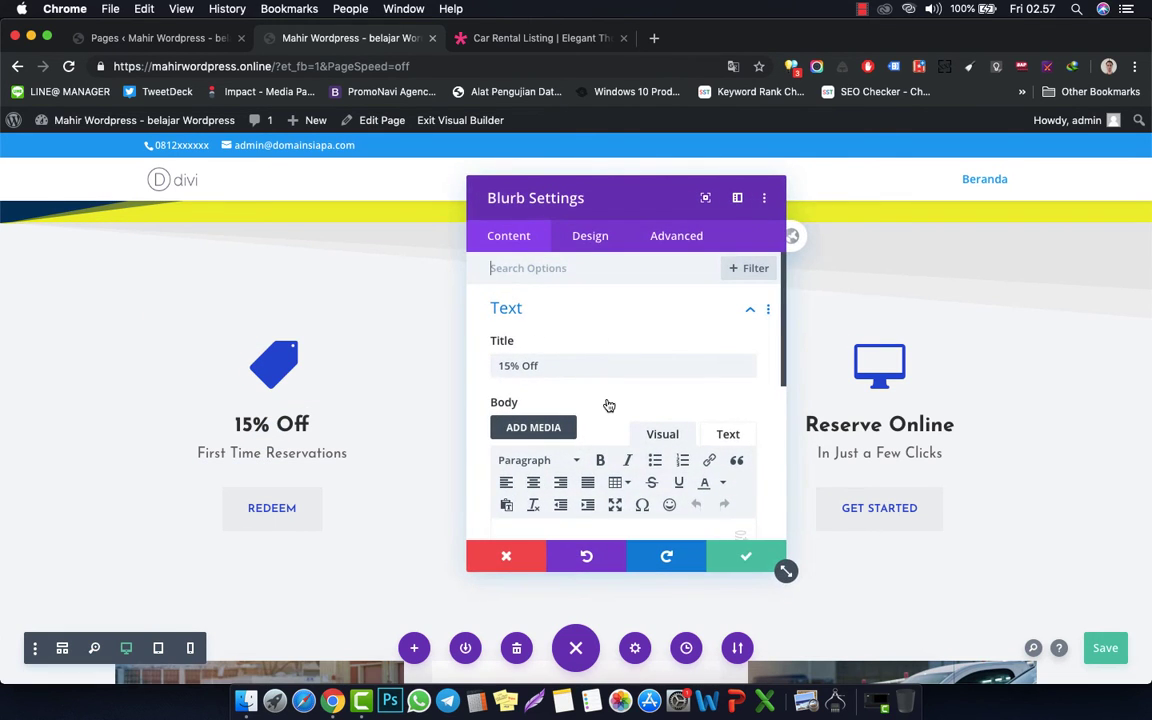
triple_click(537, 367)
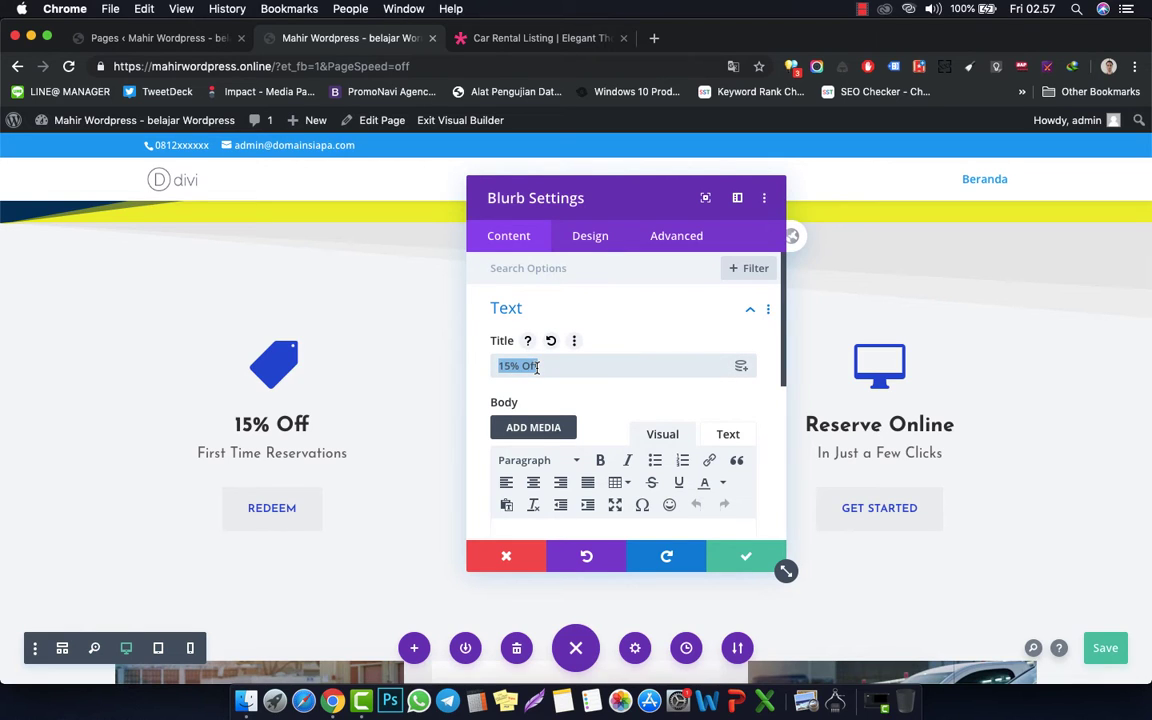
text(Rp.)
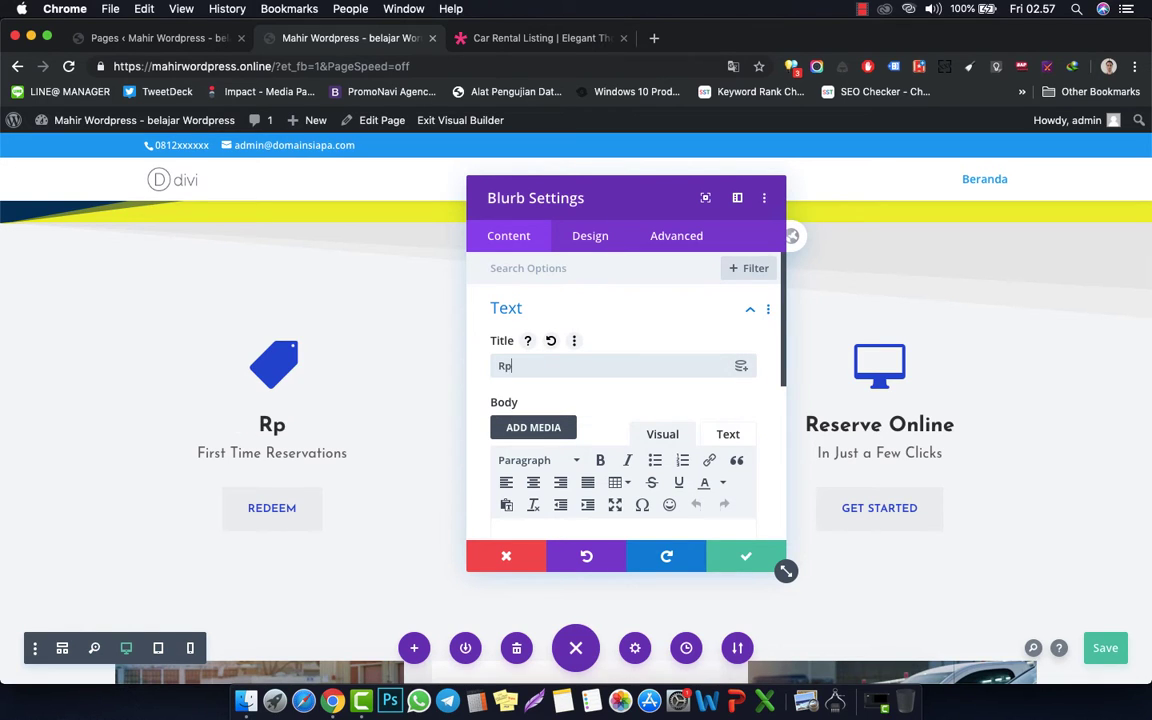
text(50)
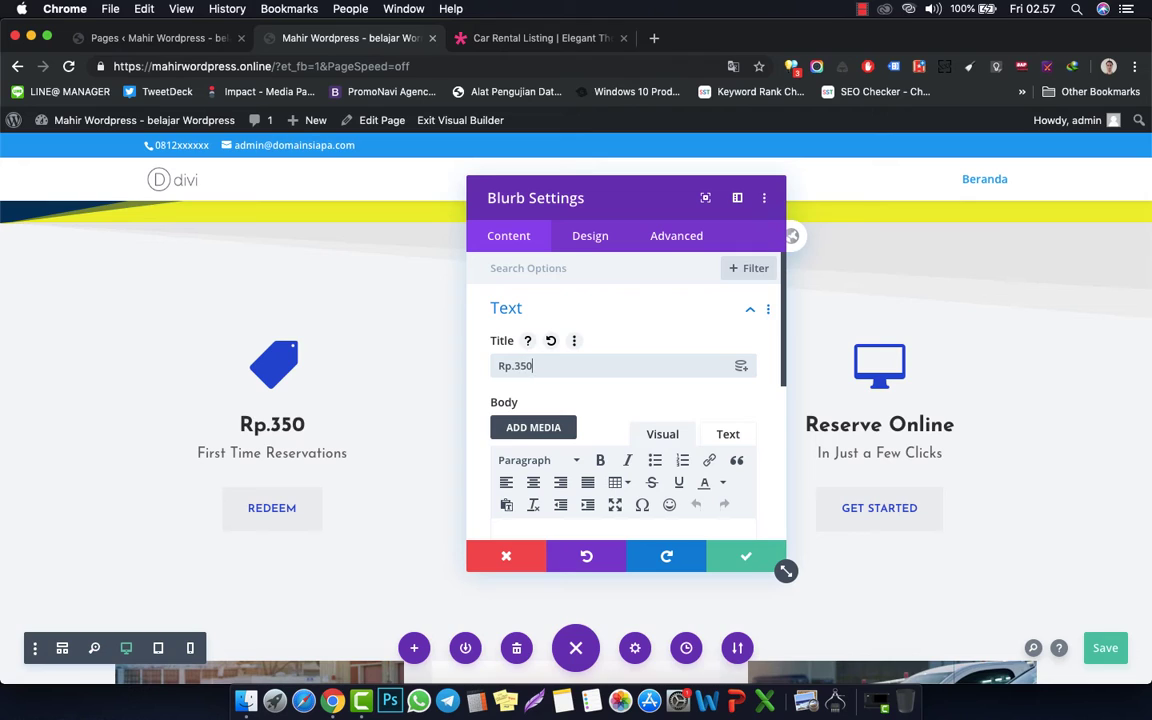
text(.000)
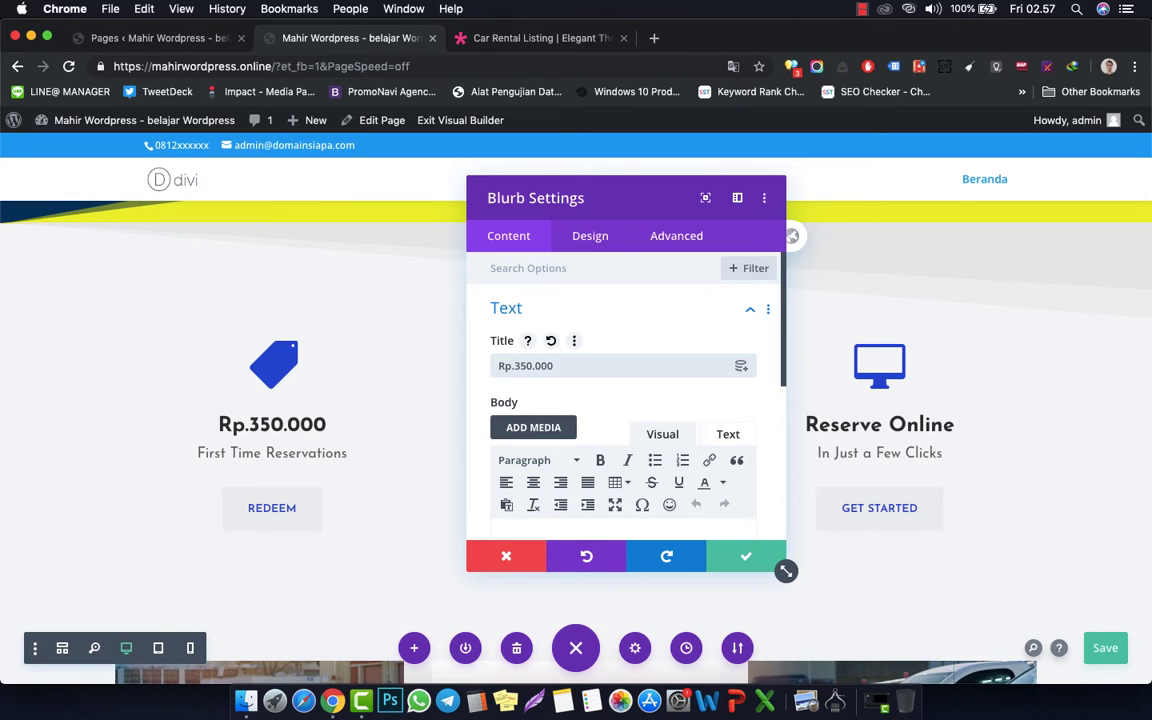
text( / Hari)
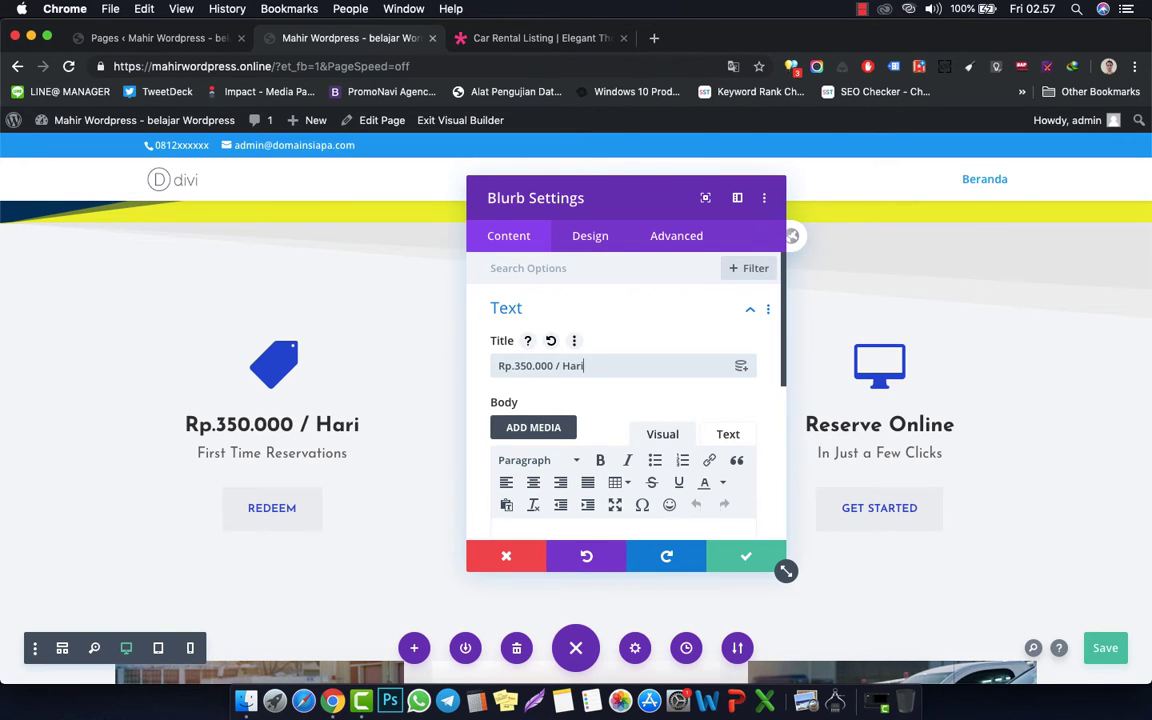
click(516, 363)
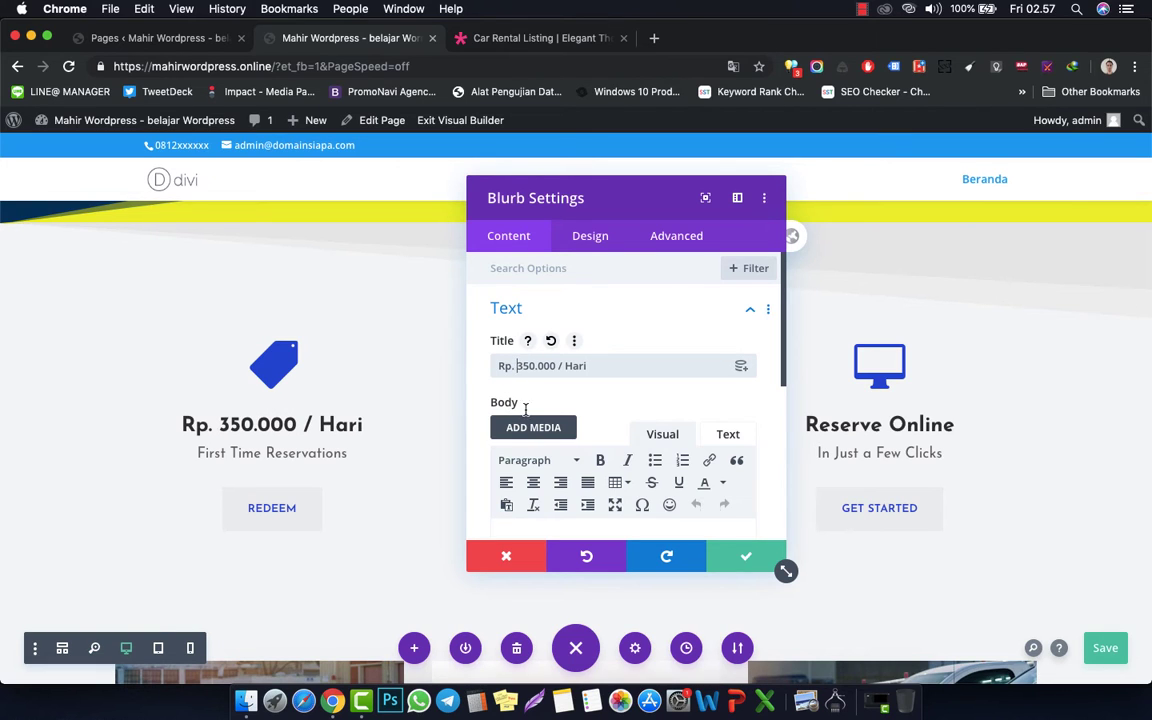
- Replace the blurb's body text with "Harga Mulai"
scroll(598, 460, down, 3)
triple_click(595, 419)
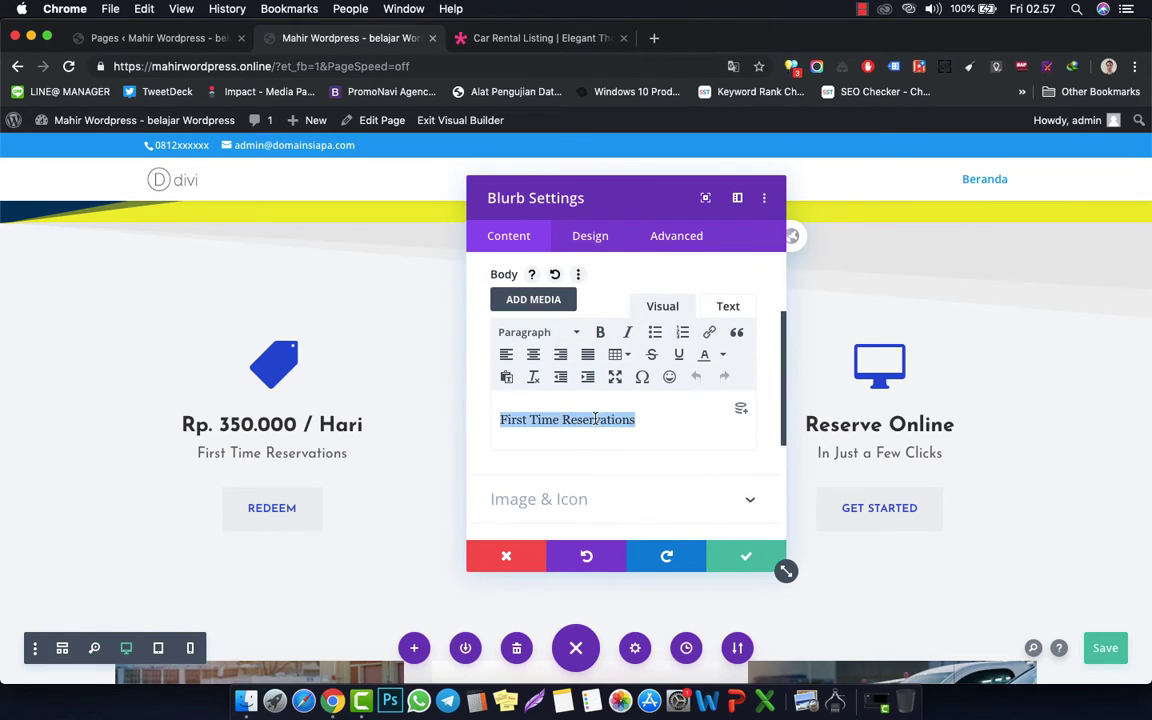
text(Har)
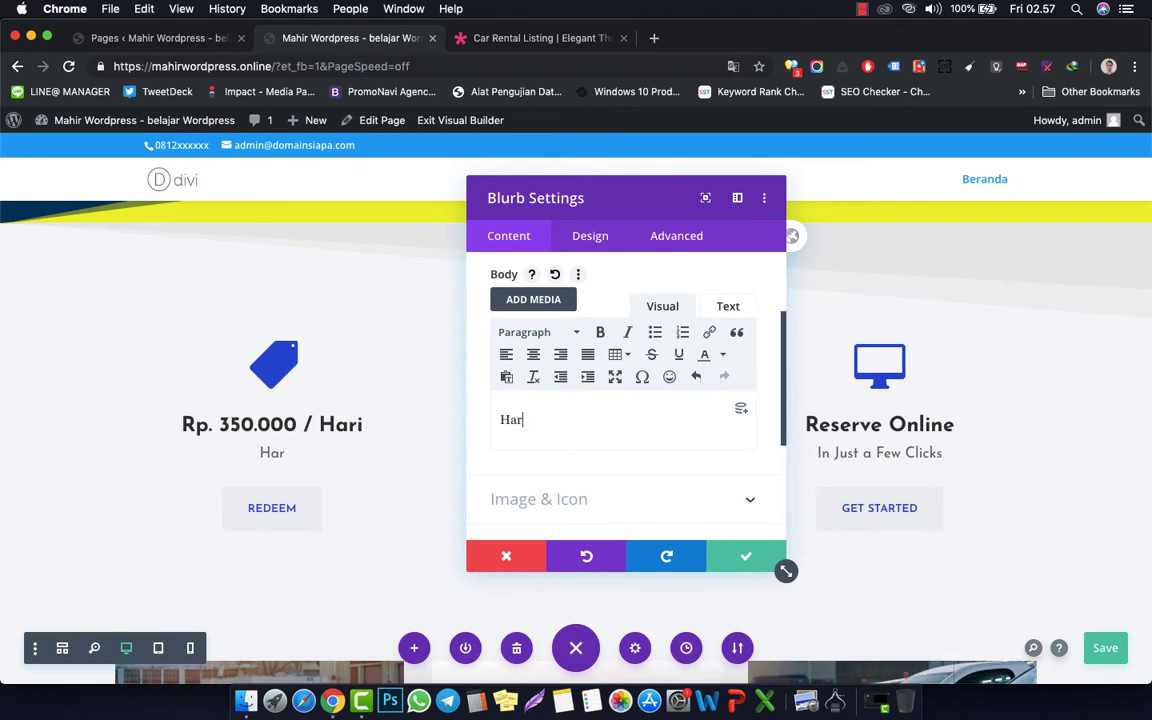
text(ga Mulai)
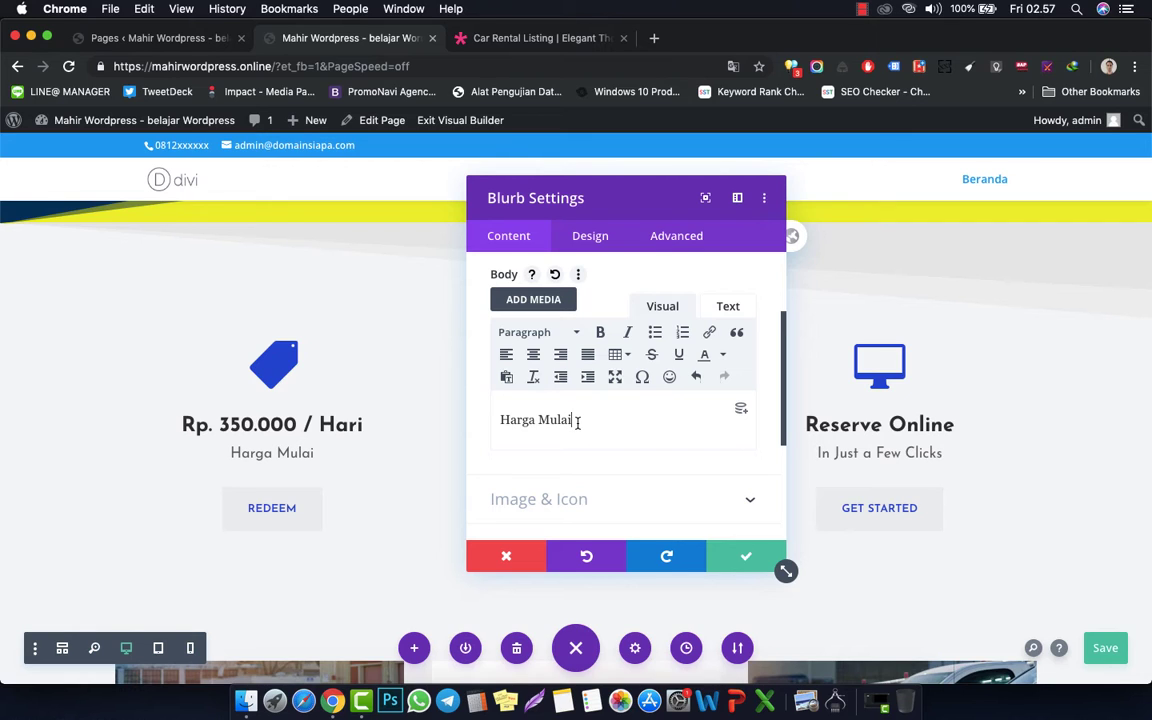
- Review the price blurb's title, body text and the remaining content option groups
scroll(600, 365, up, 3)
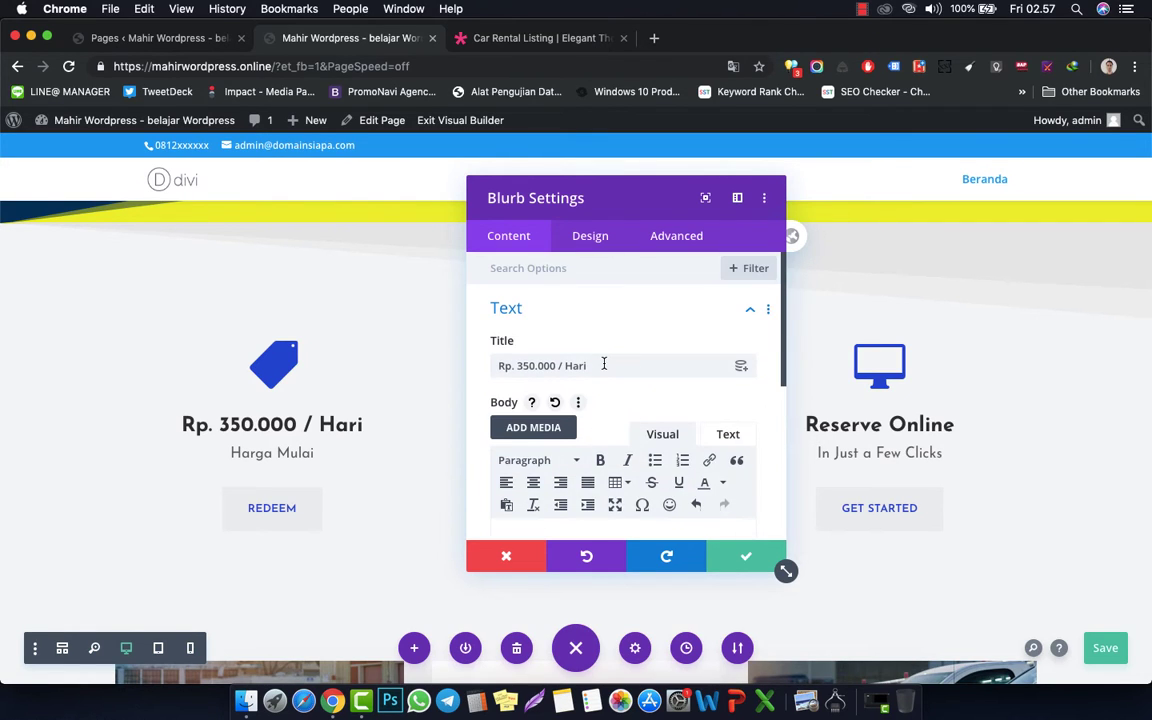
click(604, 364)
key(super+a)
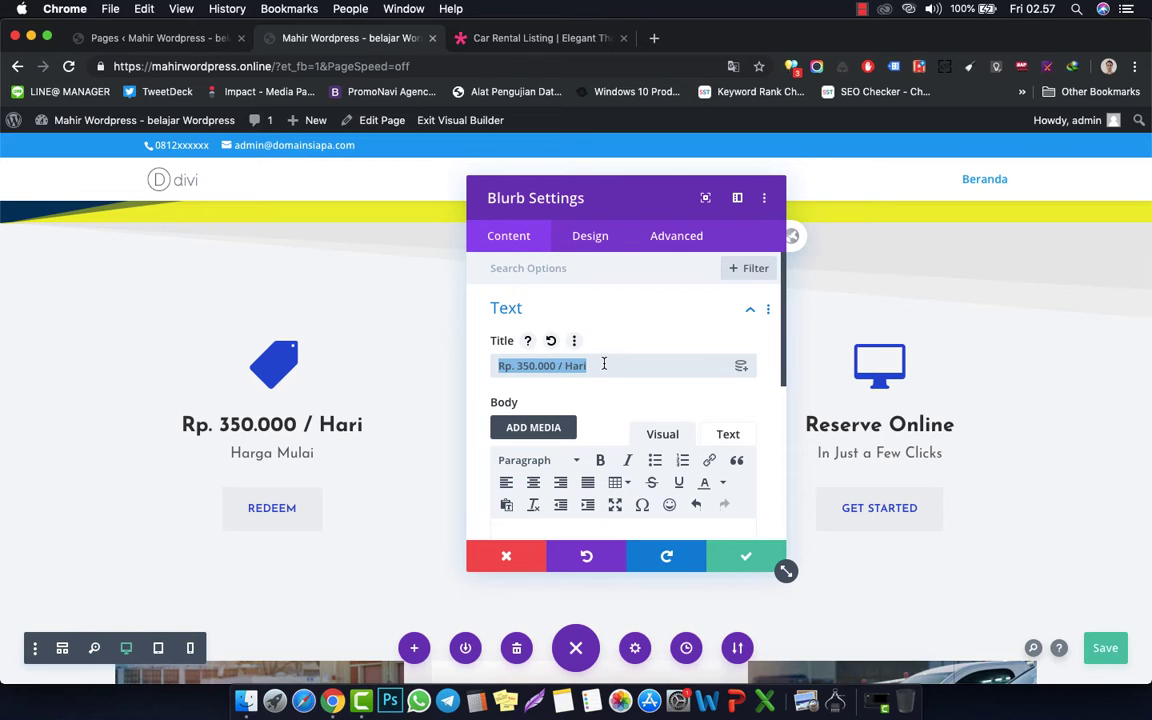
scroll(600, 466, down, 2)
click(599, 466)
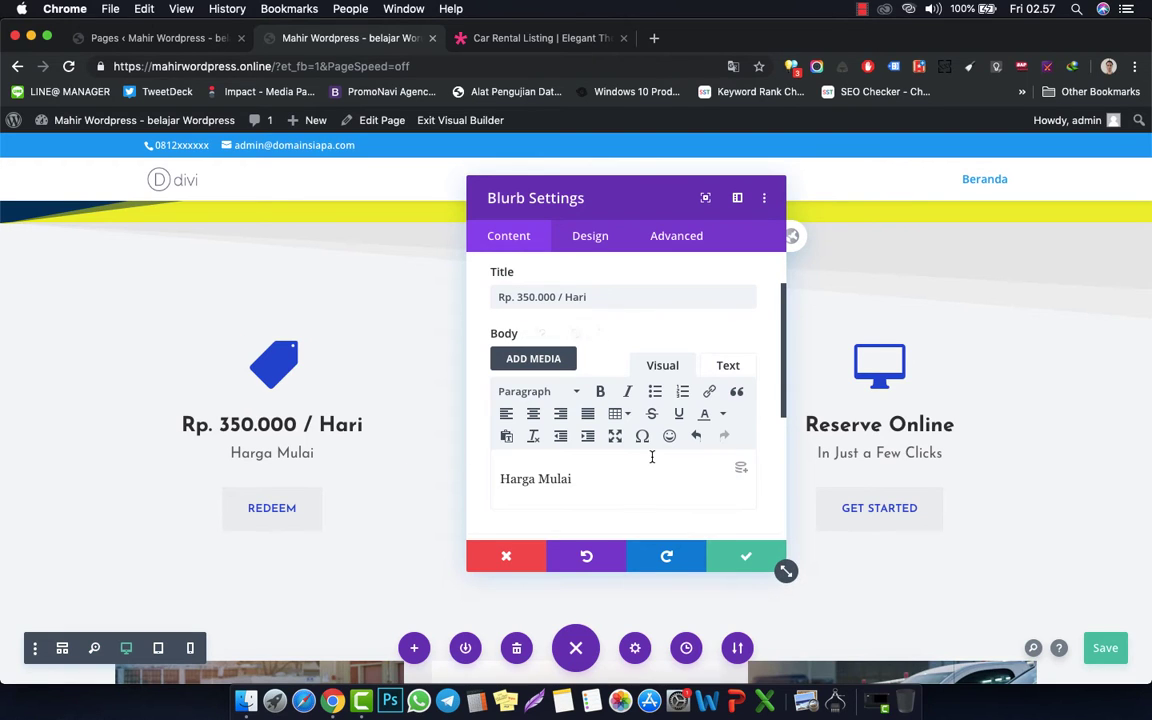
scroll(650, 458, down, 5)
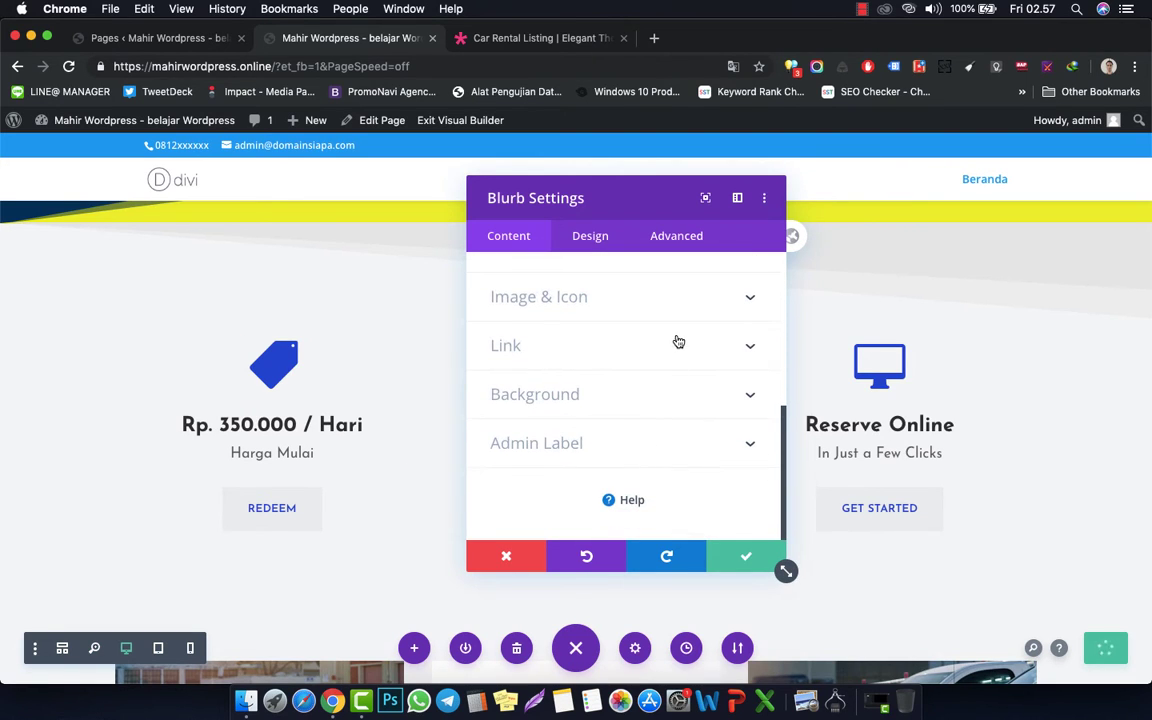
scroll(680, 358, up, 5)
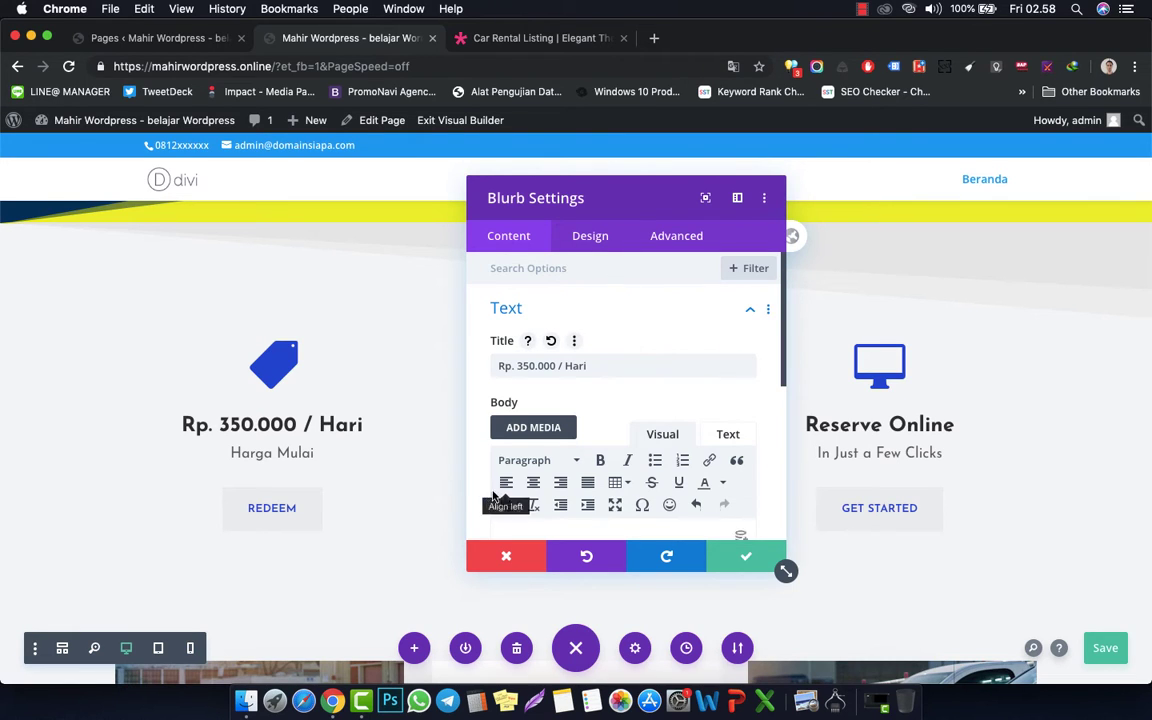
scroll(745, 444, down, 10)
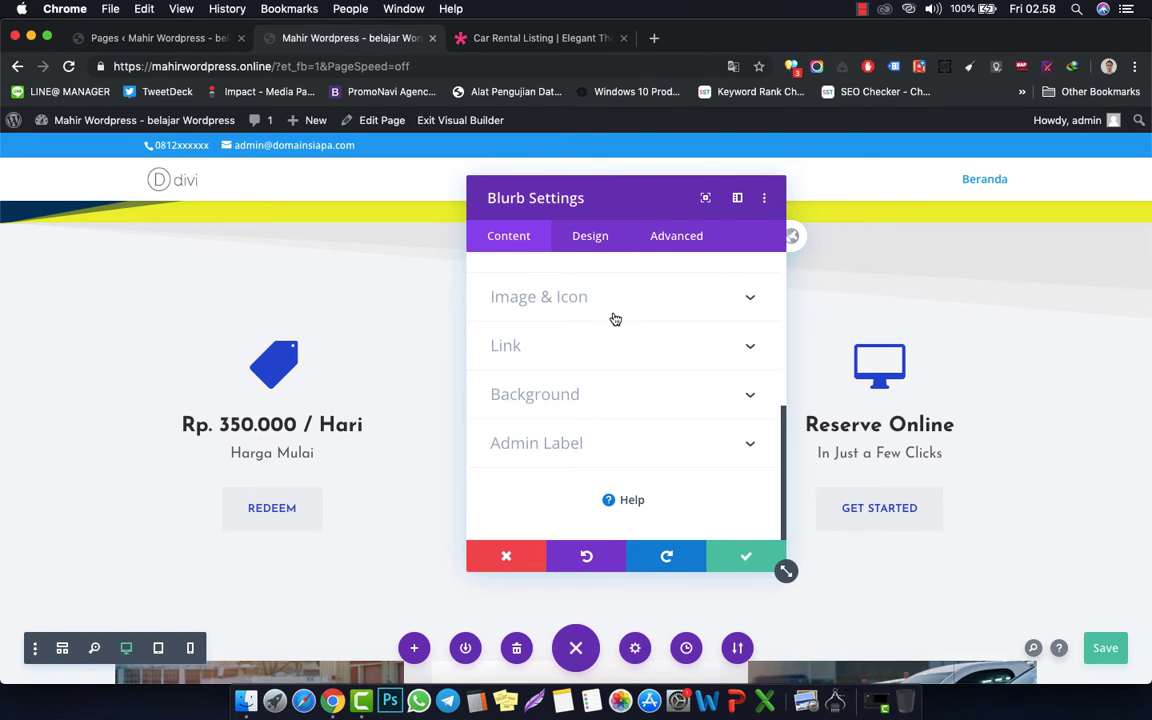
- Look through the blurb's design options, including Image & Icon, and save the blurb's changes
click(590, 238)
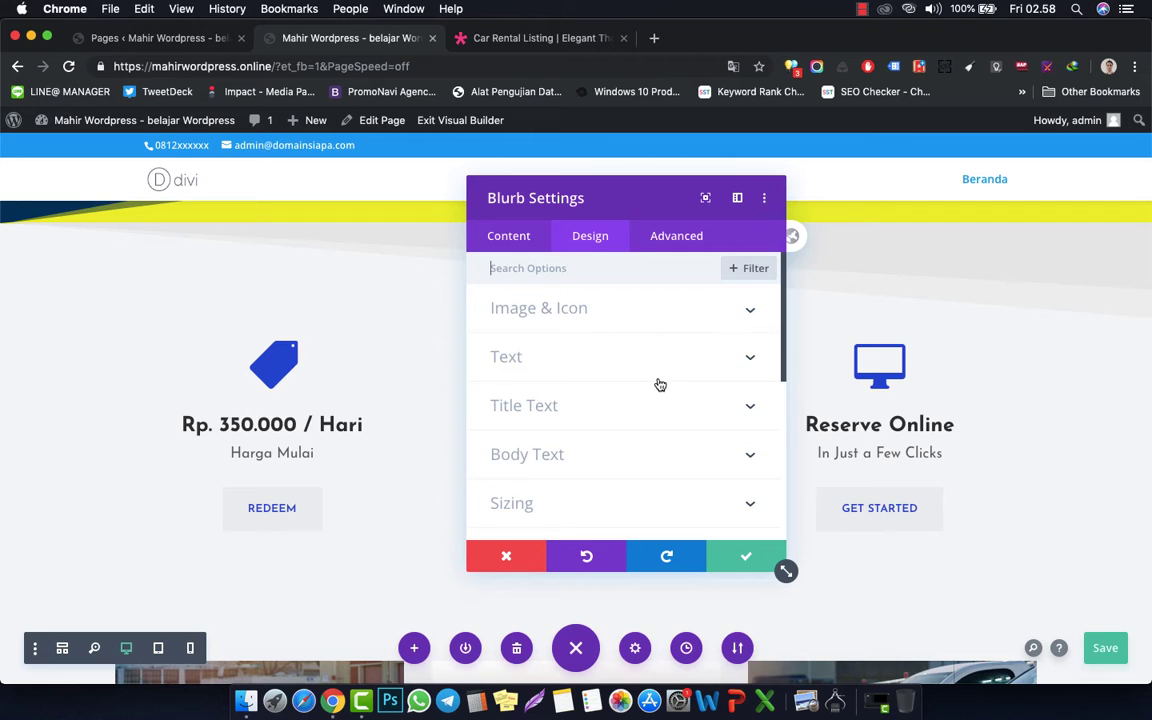
scroll(660, 385, down, 3)
scroll(660, 385, down, 5)
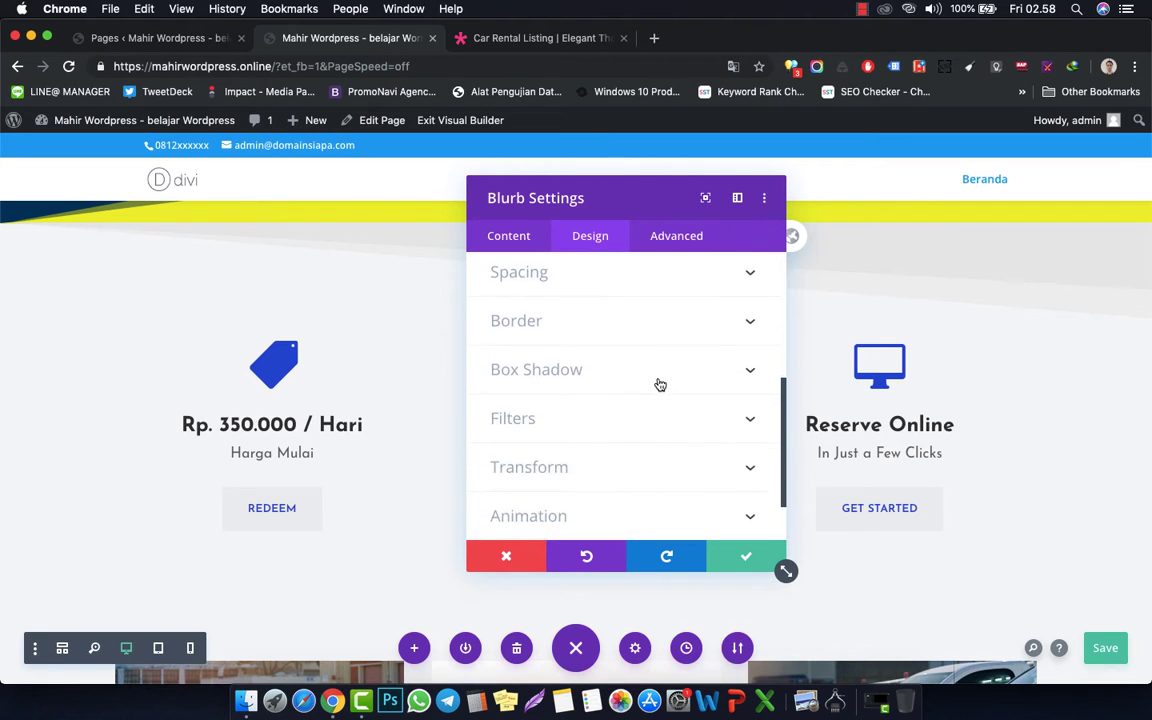
scroll(660, 385, up, 4)
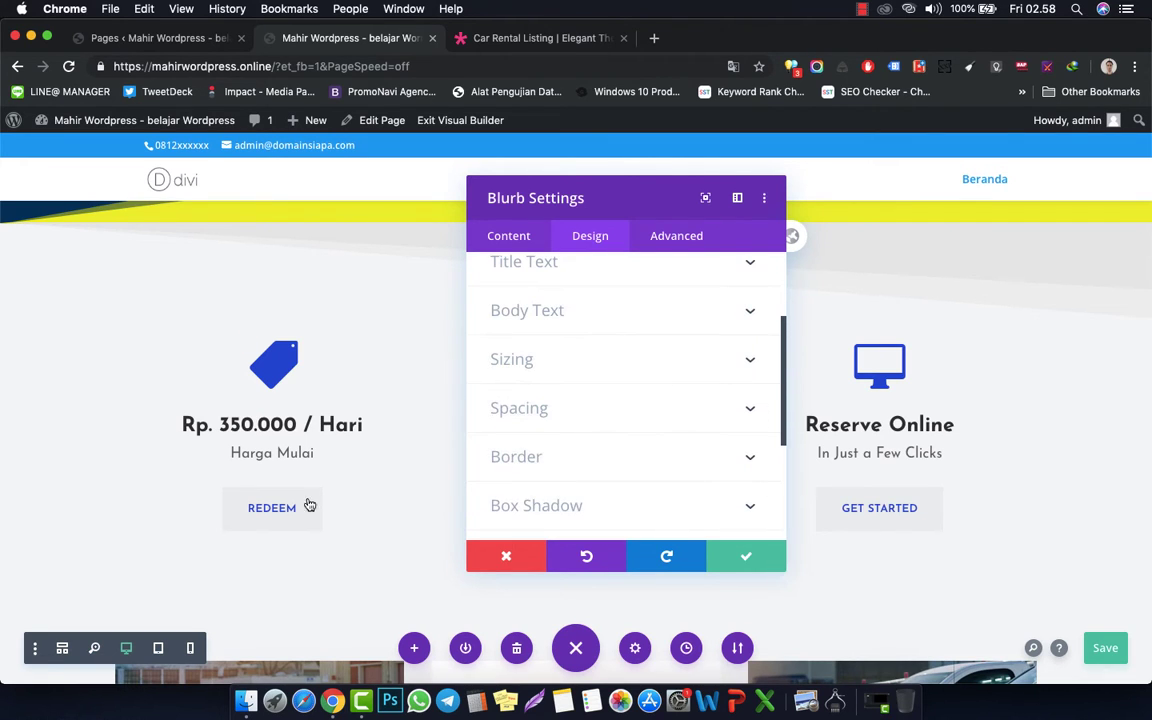
scroll(630, 400, up, 4)
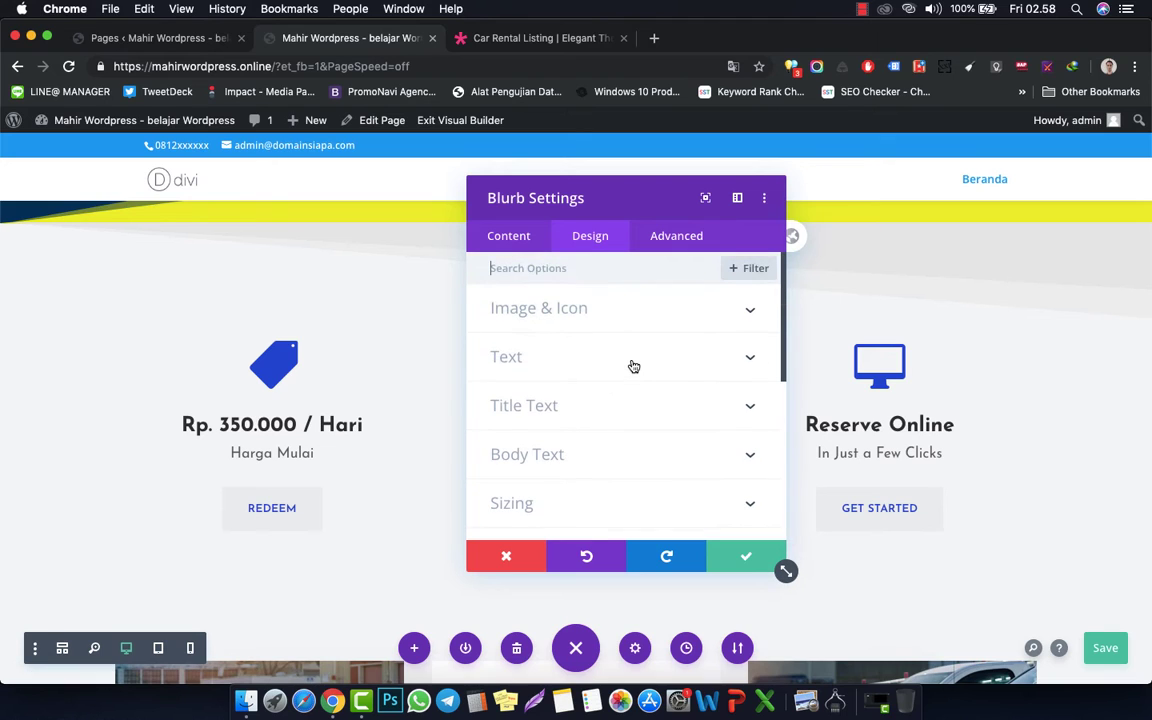
click(612, 310)
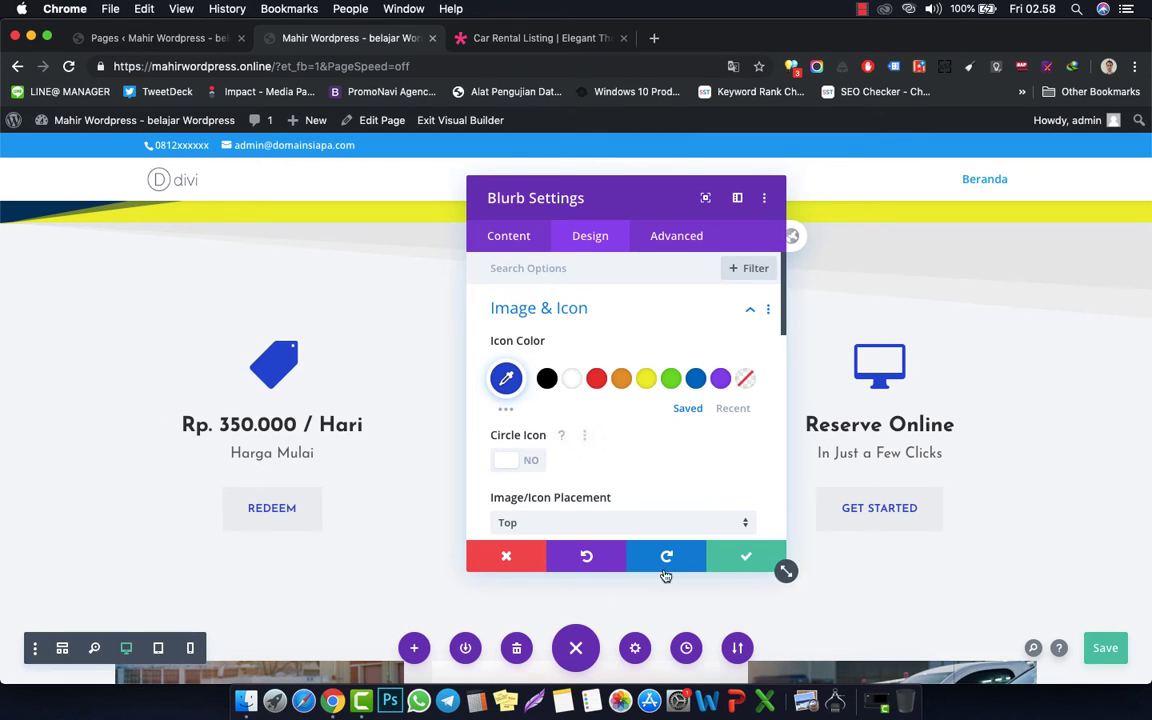
click(728, 561)
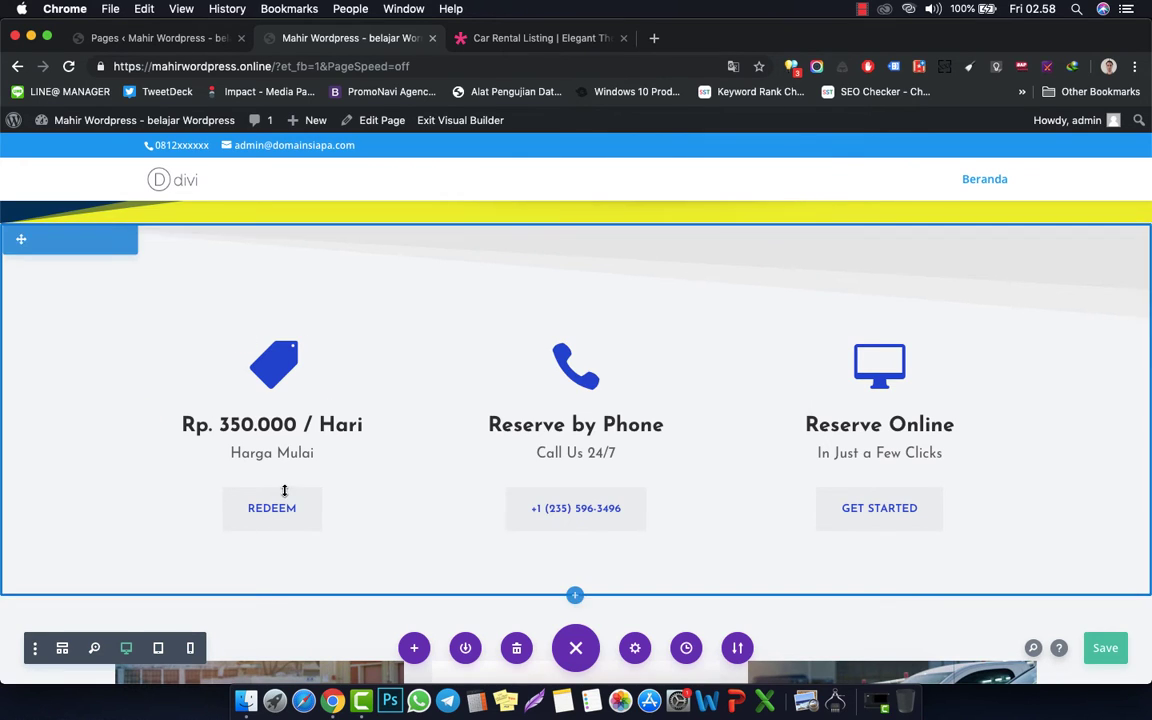
- Change the label of the Redeem button under the price blurb to "Booking Now"
click(243, 496)
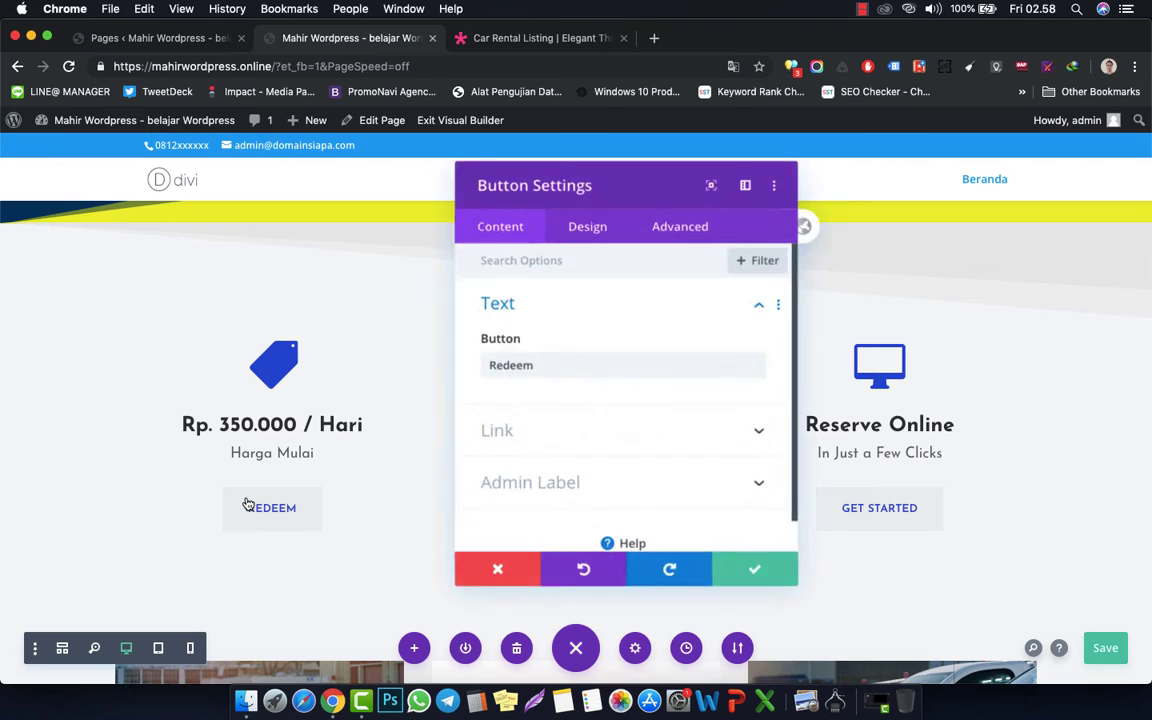
click(576, 369)
key(super+a)
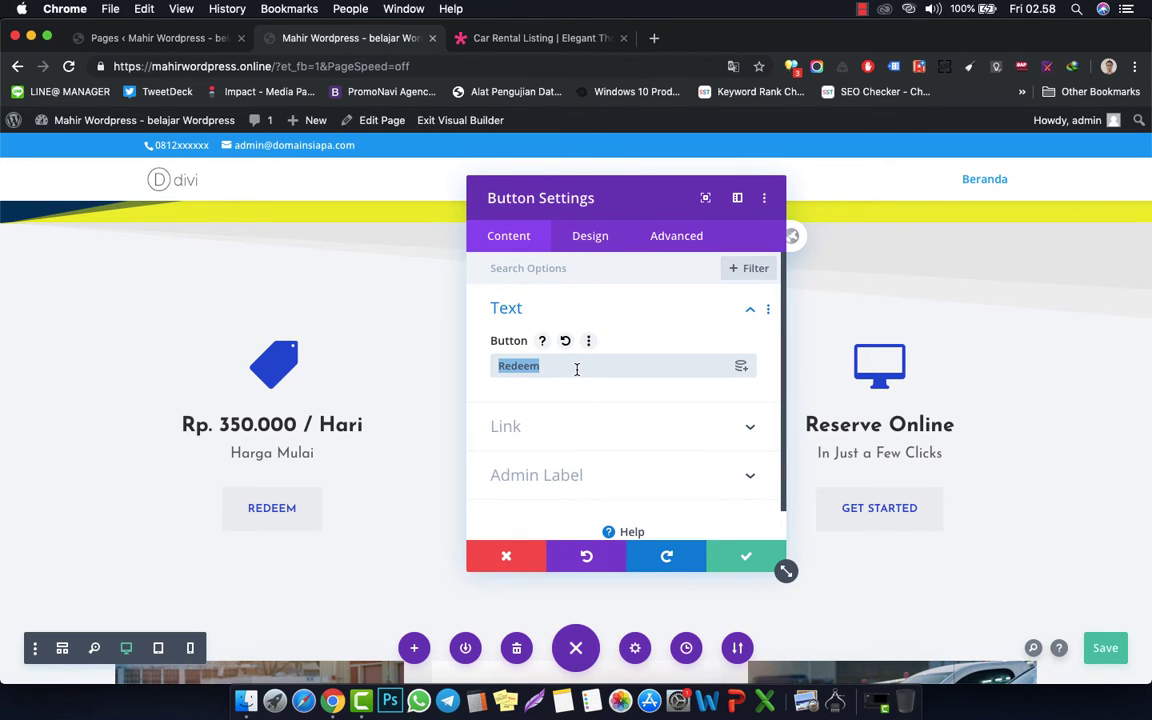
text(Booking)
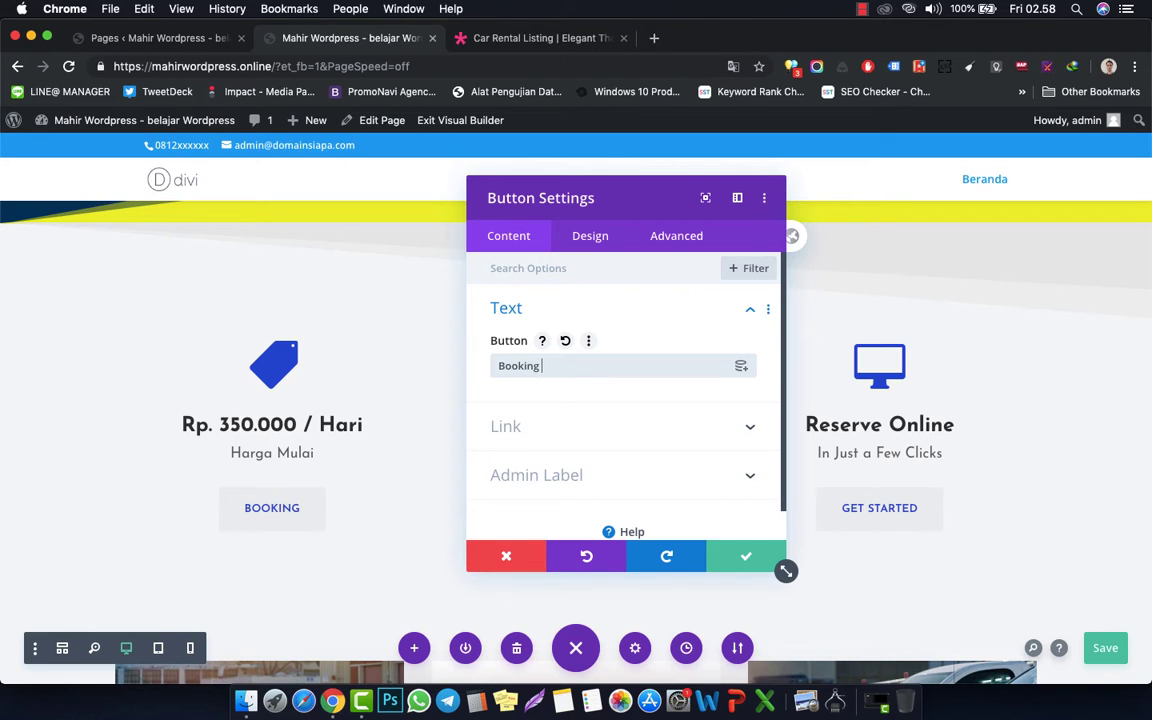
text( Now)
click(630, 425)
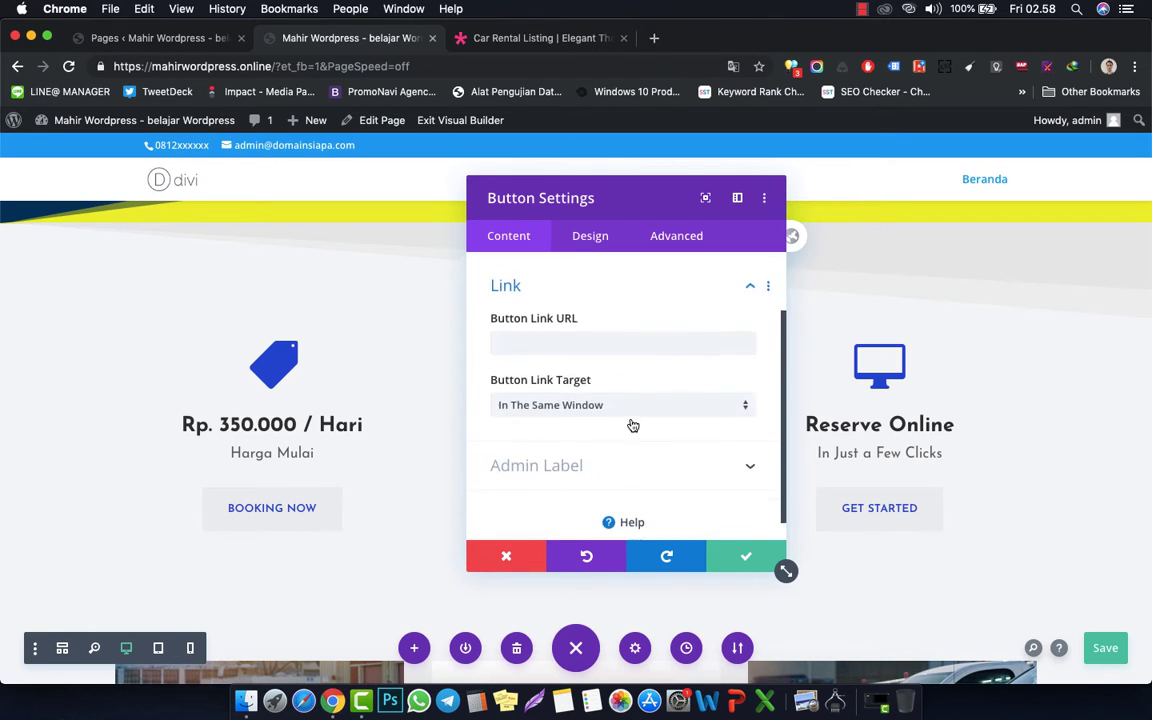
click(639, 337)
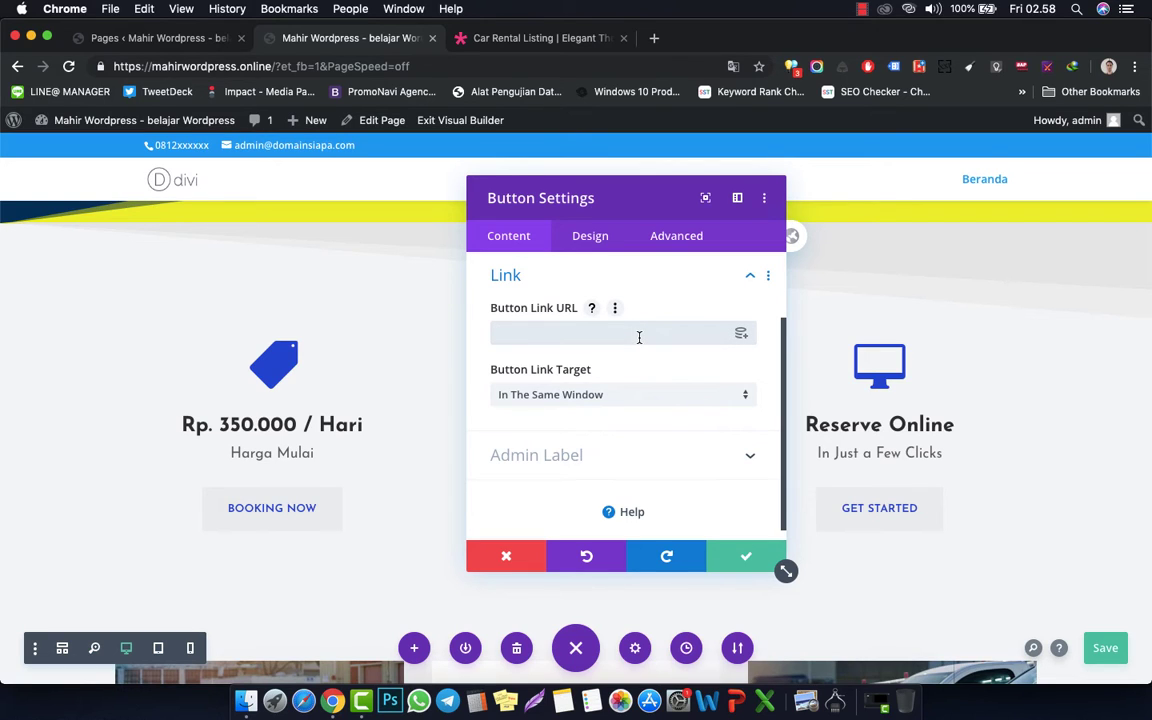
text(https://wa.me/)
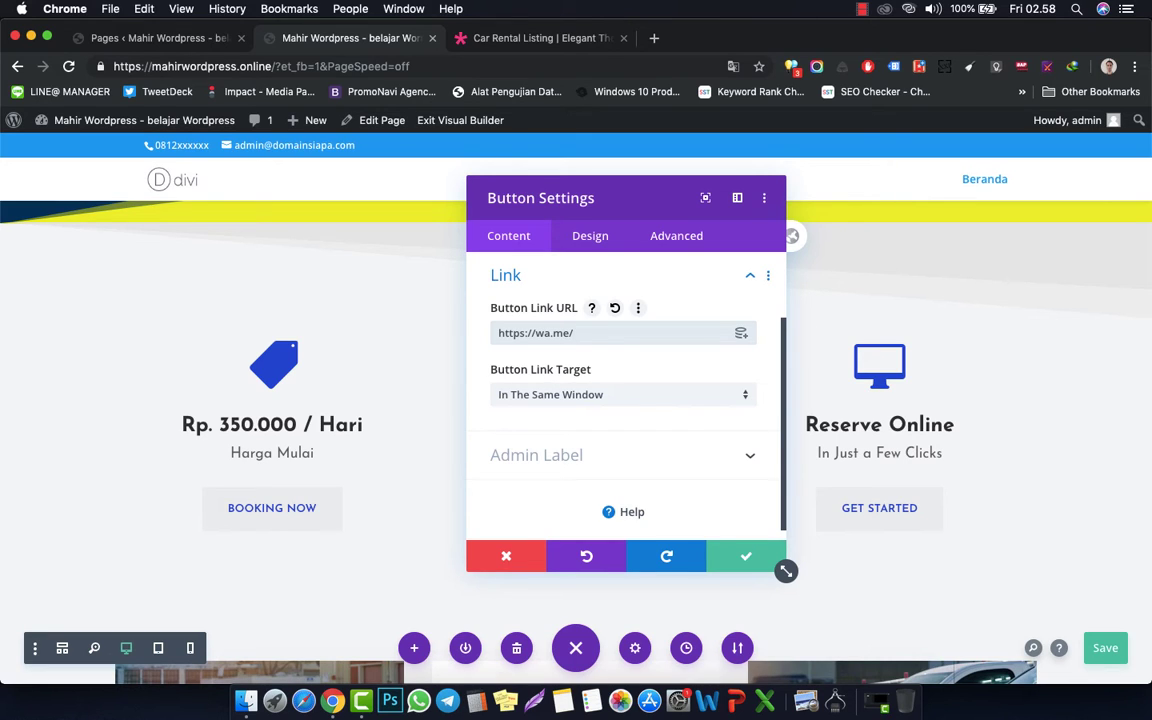
text(62812)
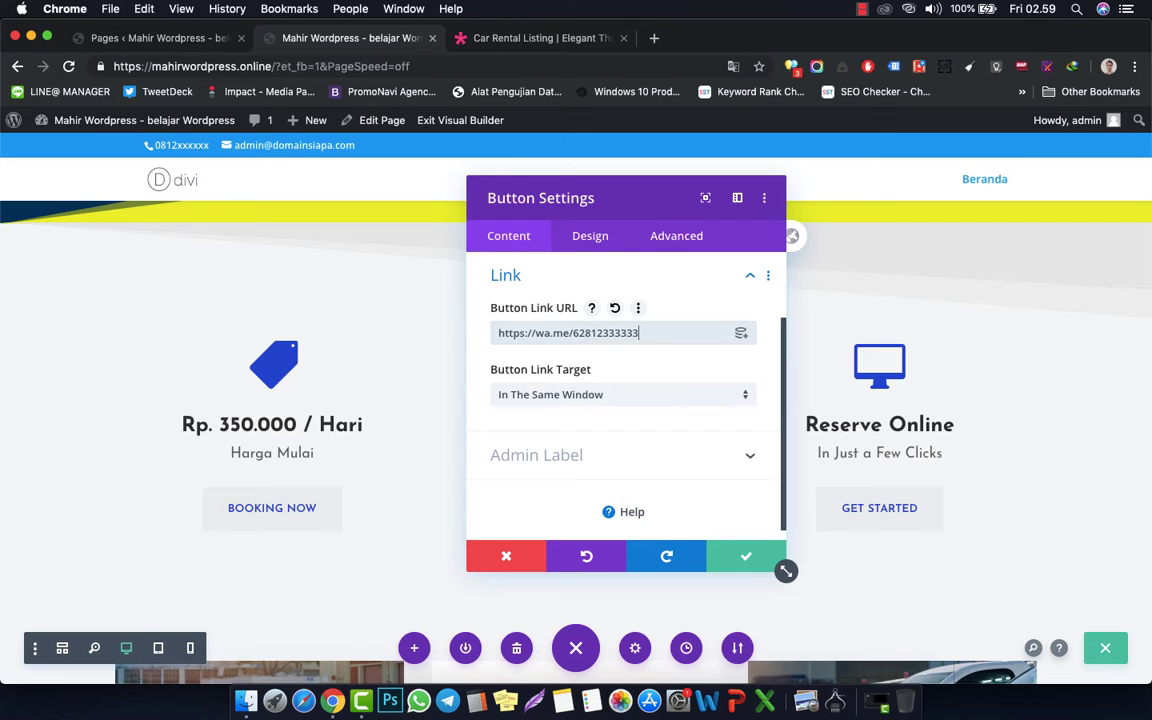
text(33)
click(748, 560)
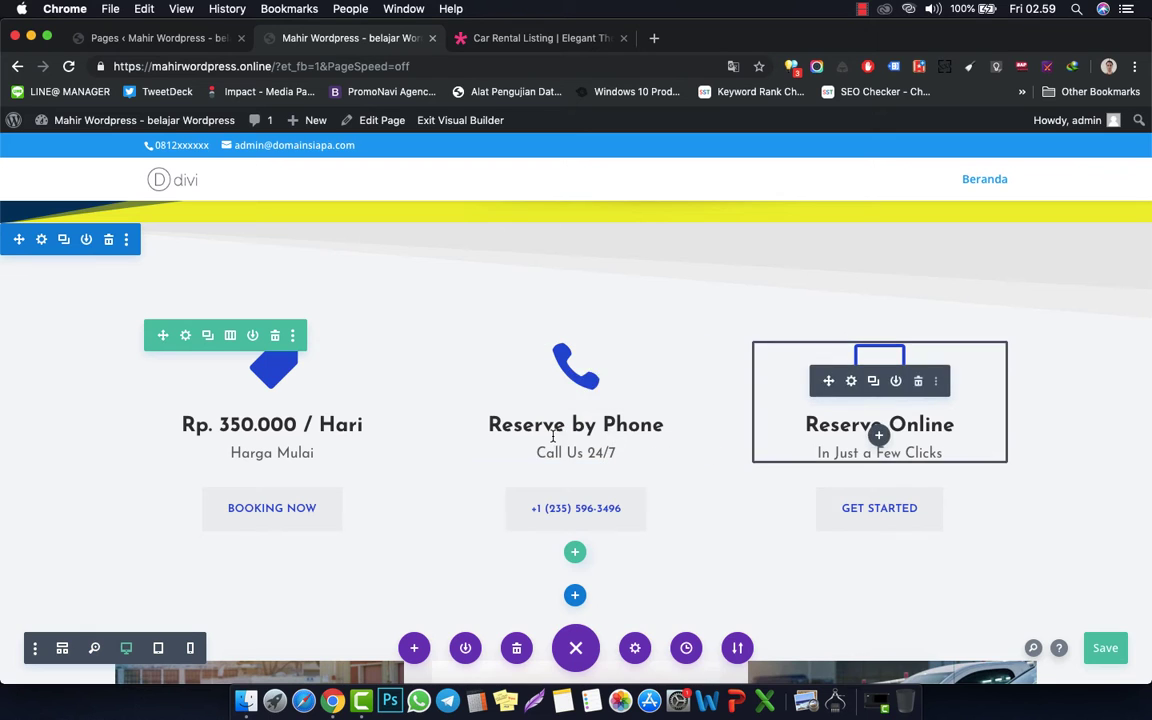
- Look through the Reserve by Phone blurb's content options and close its settings without saving
click(547, 382)
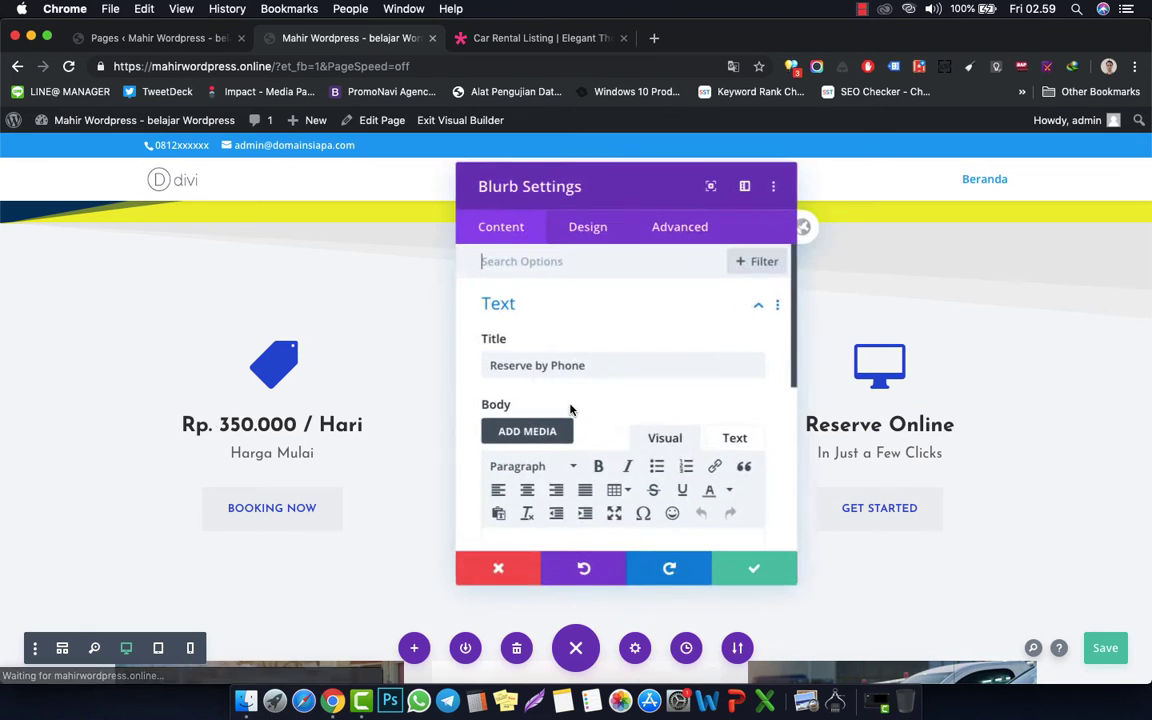
scroll(604, 447, down, 1)
scroll(607, 445, down, 5)
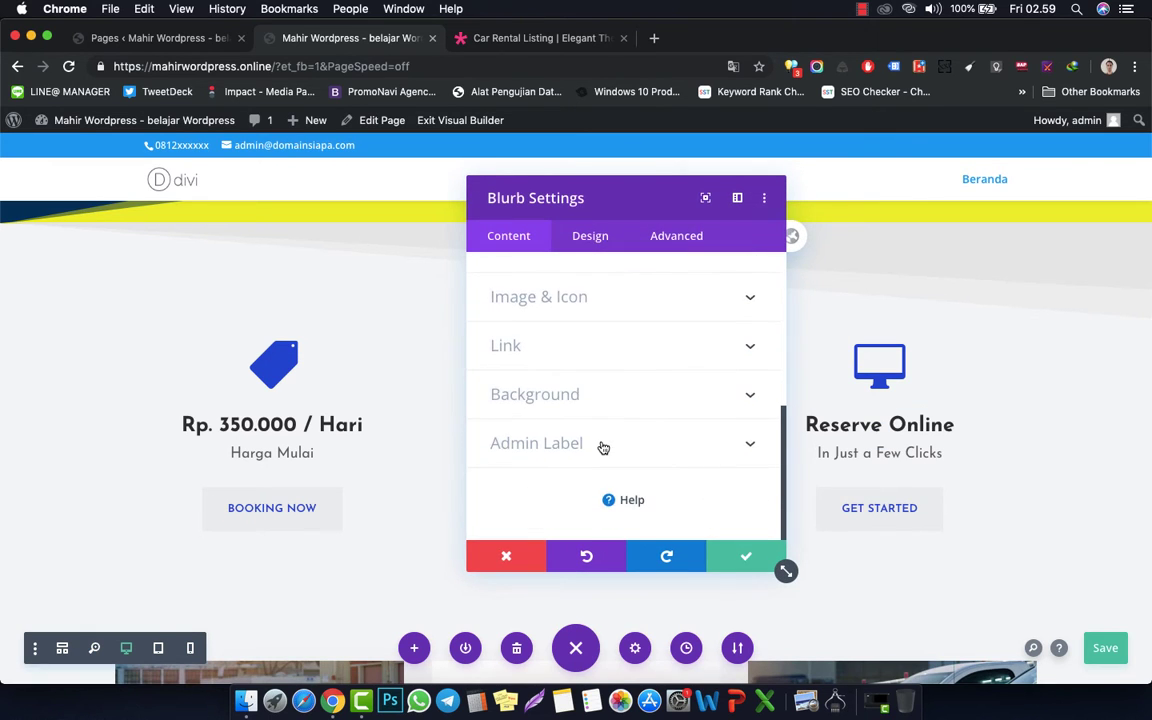
scroll(602, 447, up, 4)
click(514, 557)
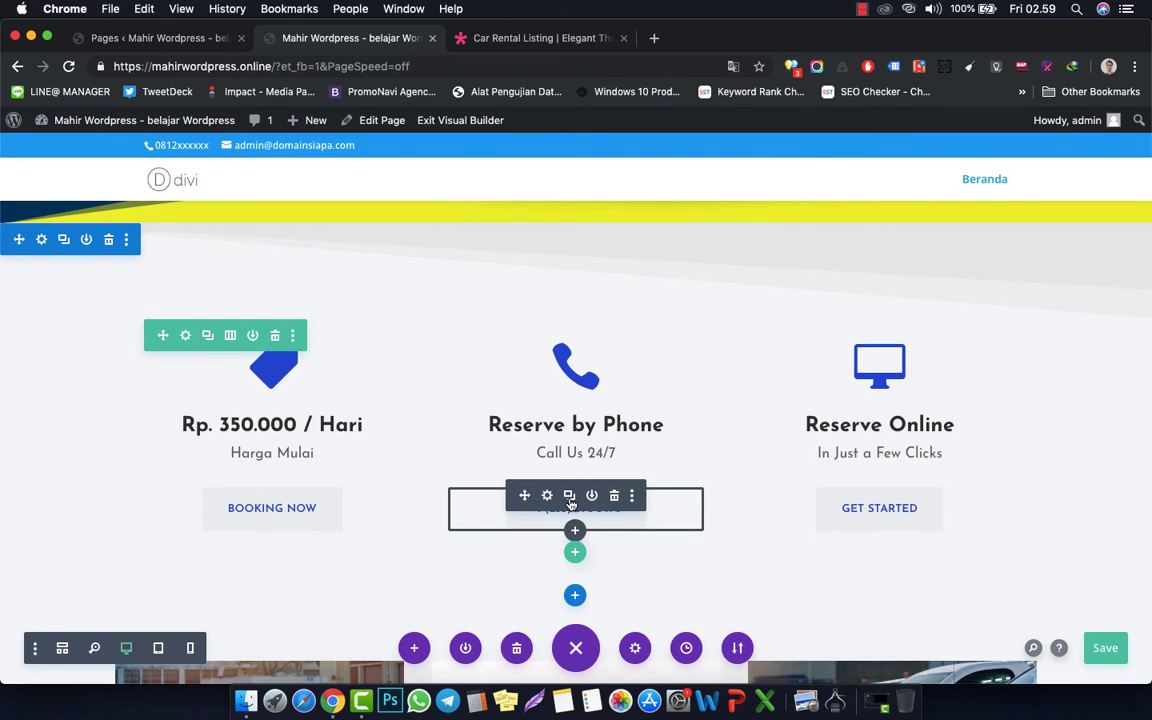
- Set the link URL of the phone number button under Reserve by Phone to "call:" plus the phone number and save it
click(547, 495)
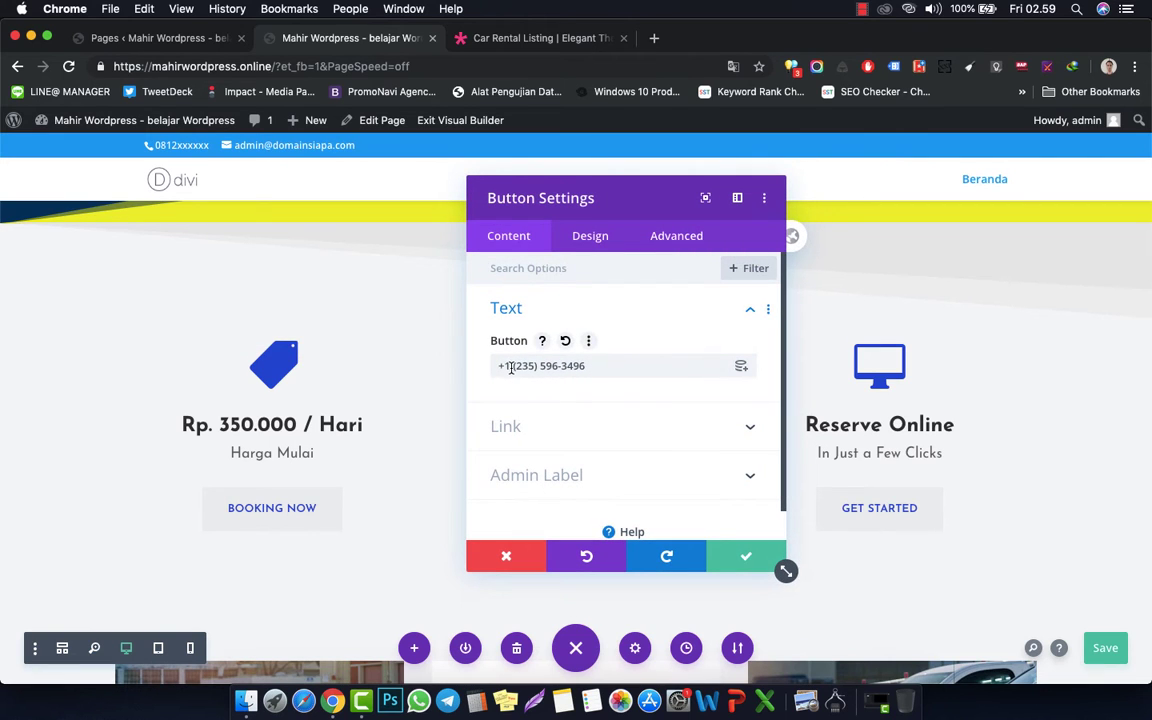
click(499, 366)
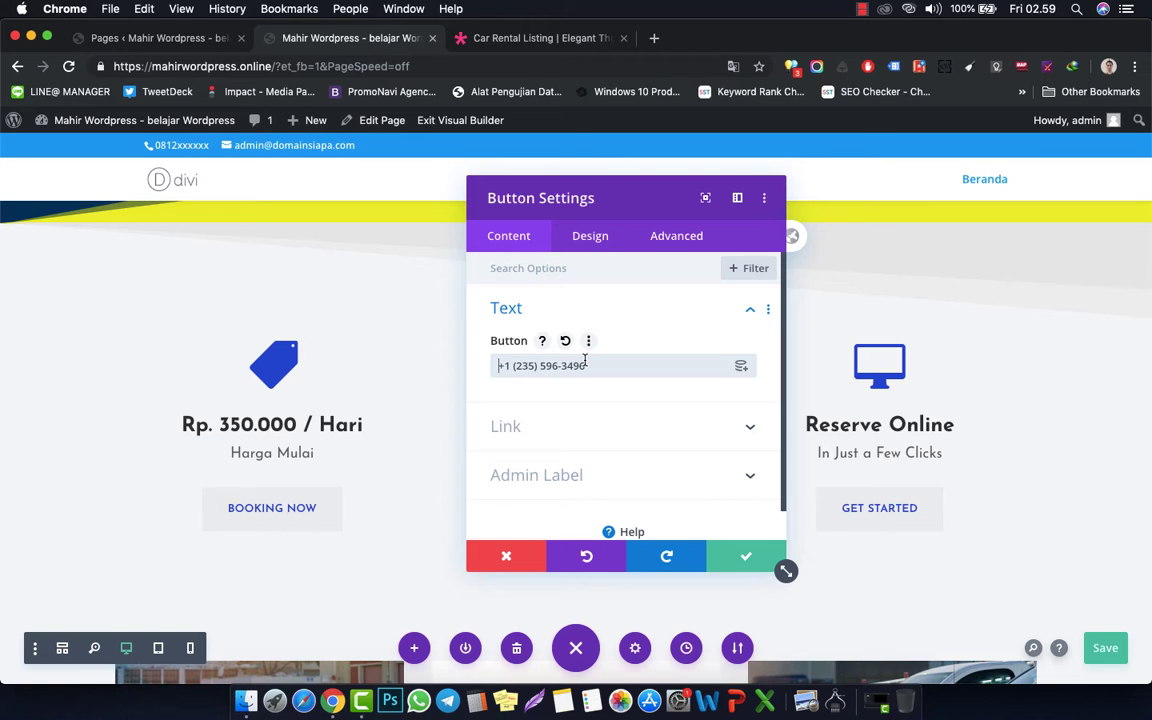
click(594, 445)
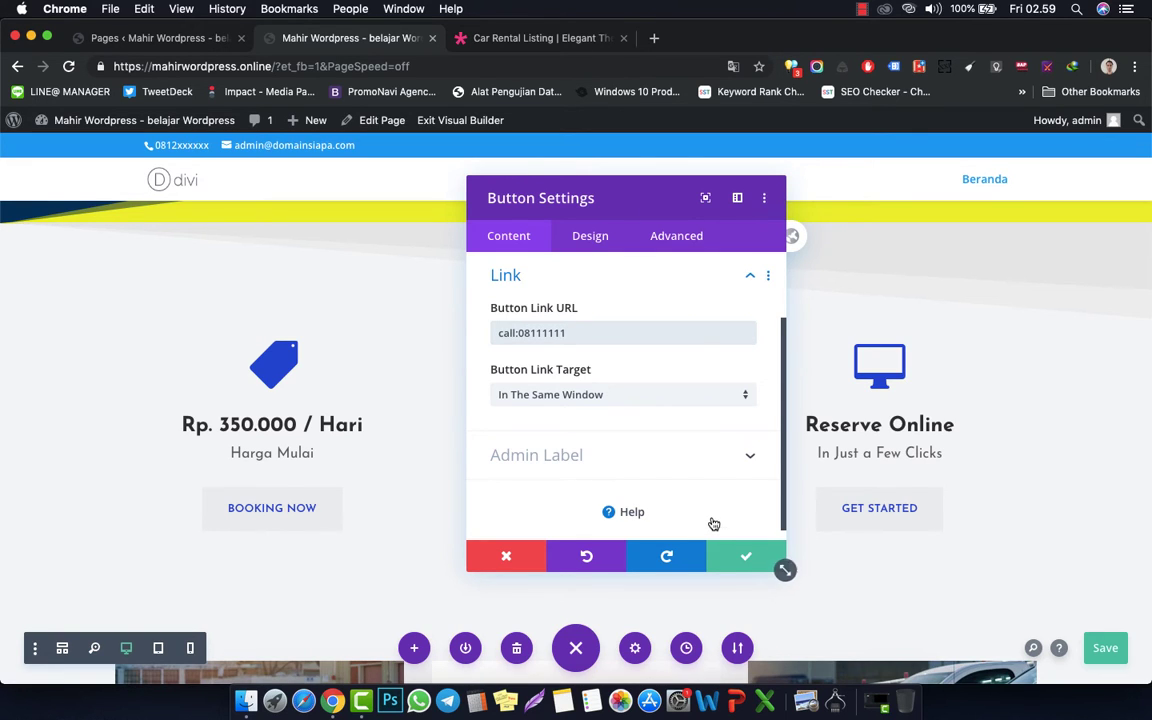
click(741, 554)
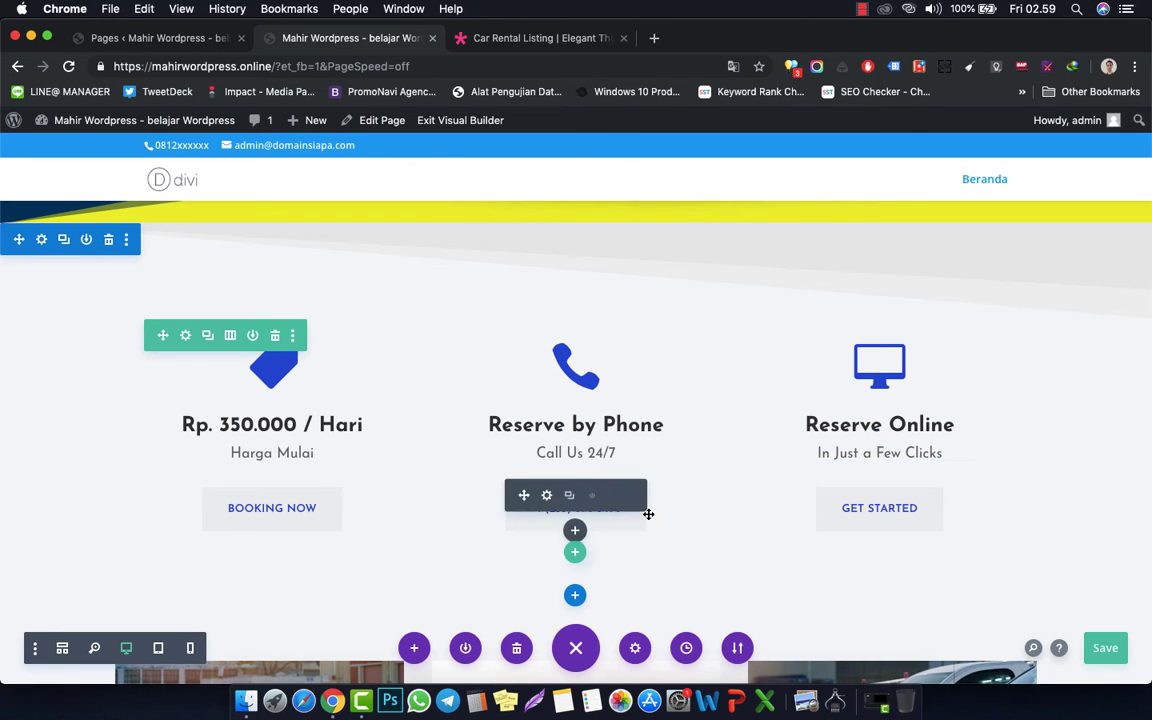
- Open the image chooser for the Divi Lead VB card's car photo
scroll(648, 514, down, 5)
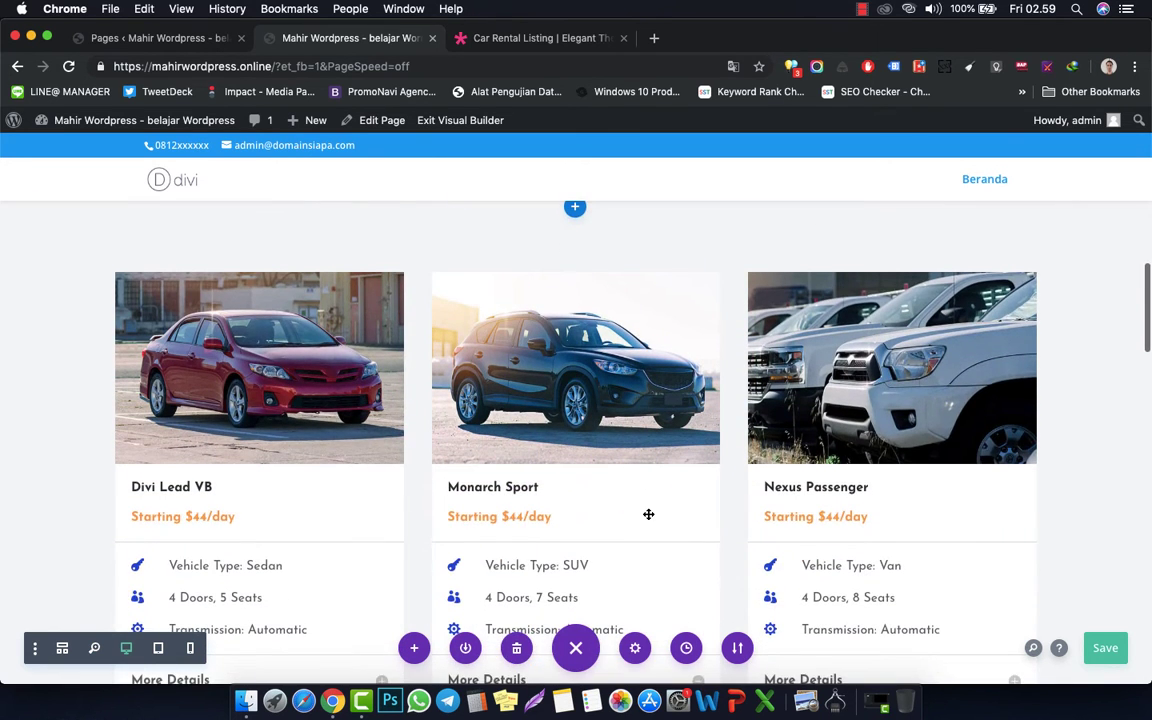
scroll(648, 514, down, 5)
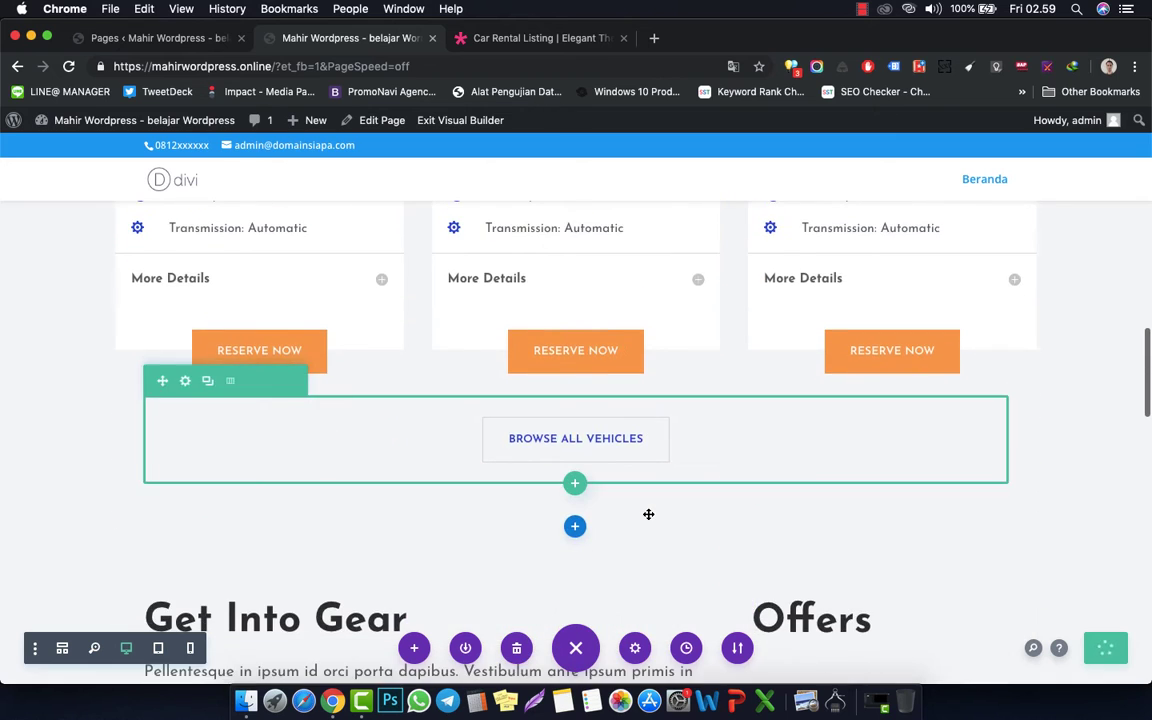
scroll(648, 514, up, 5)
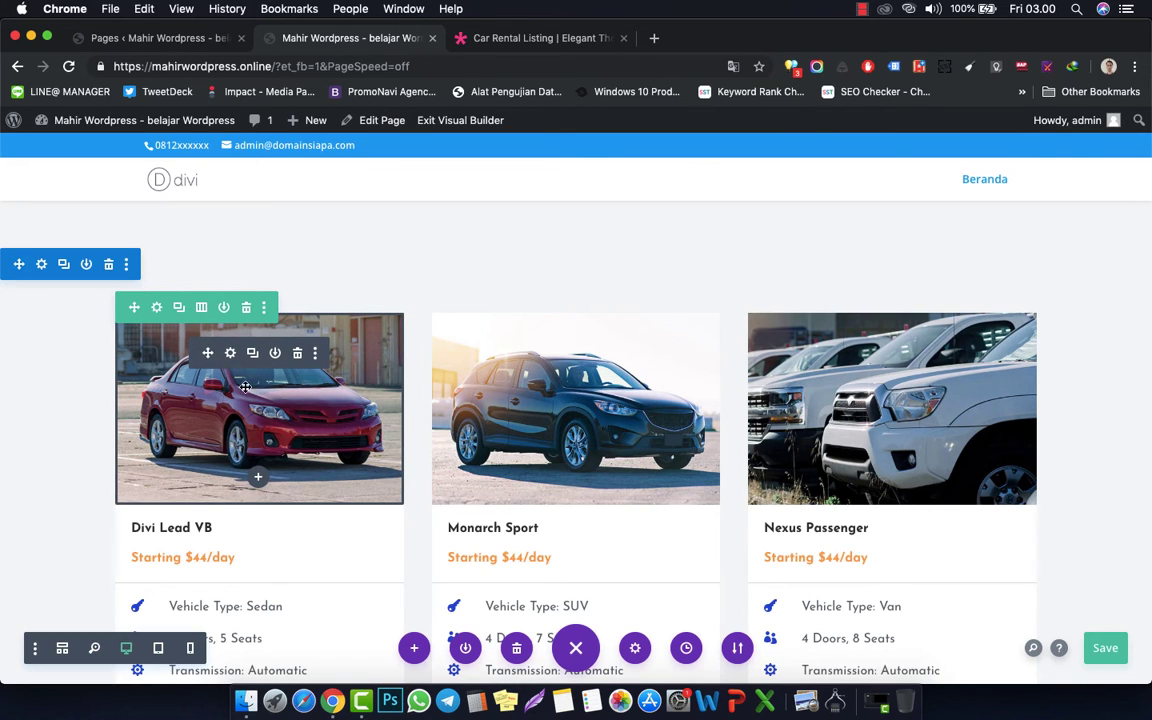
click(231, 354)
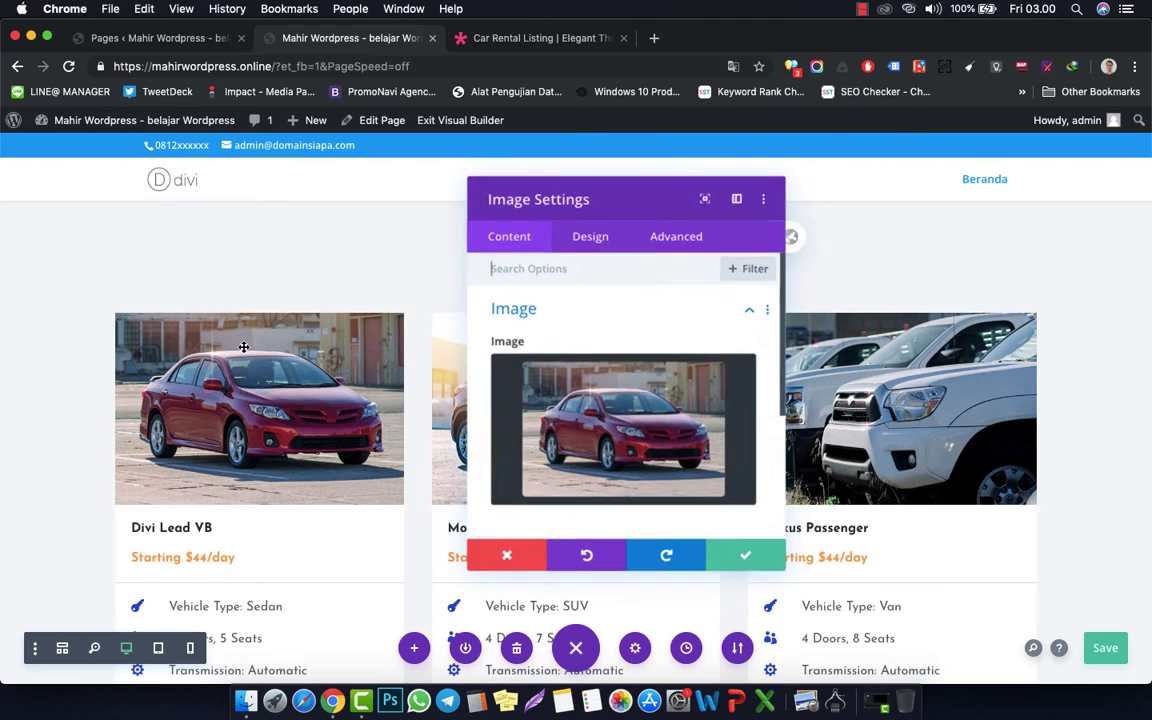
click(625, 428)
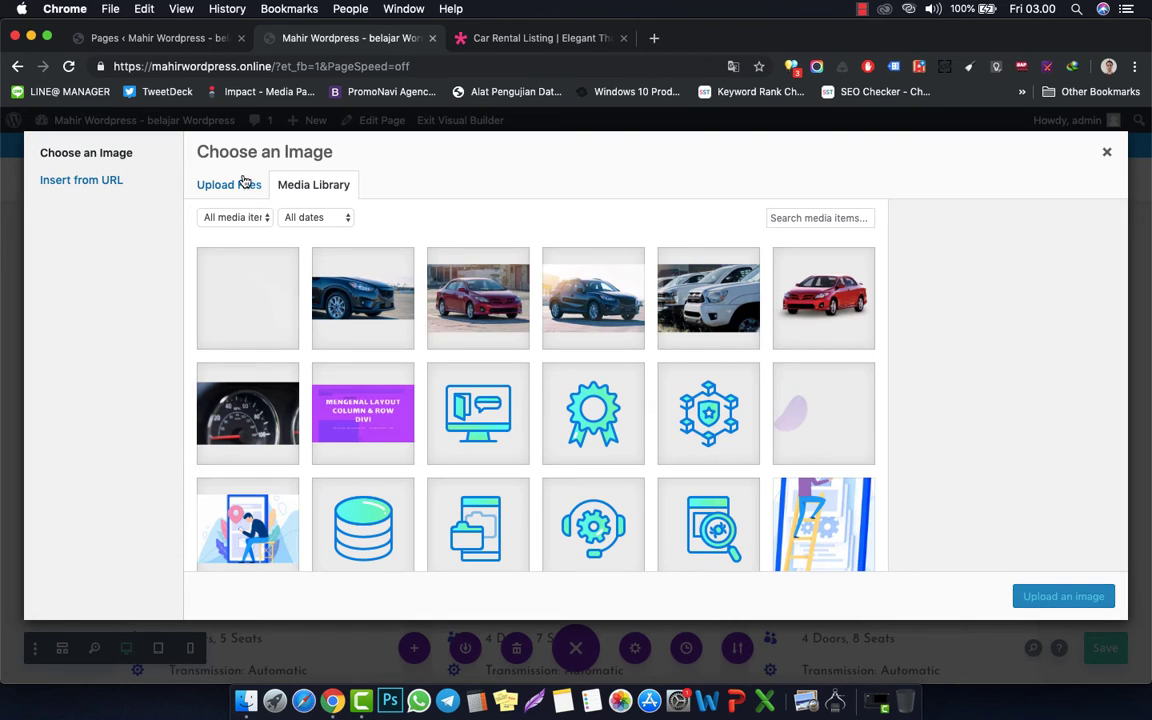
click(243, 184)
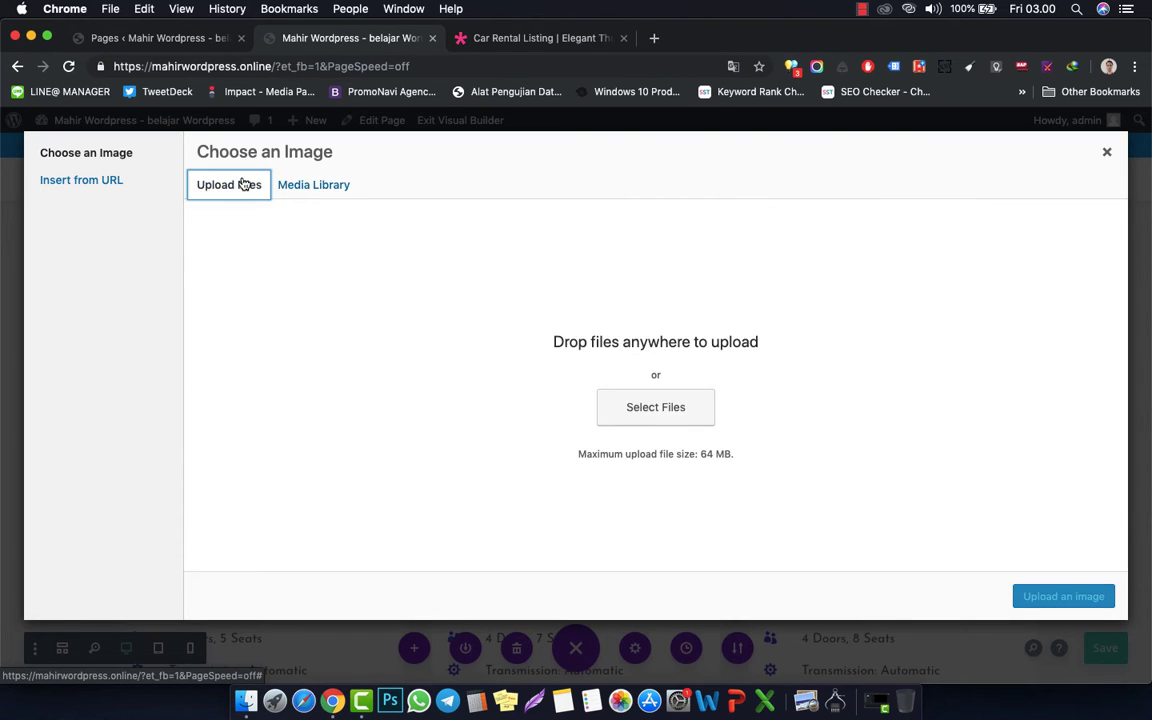
click(602, 383)
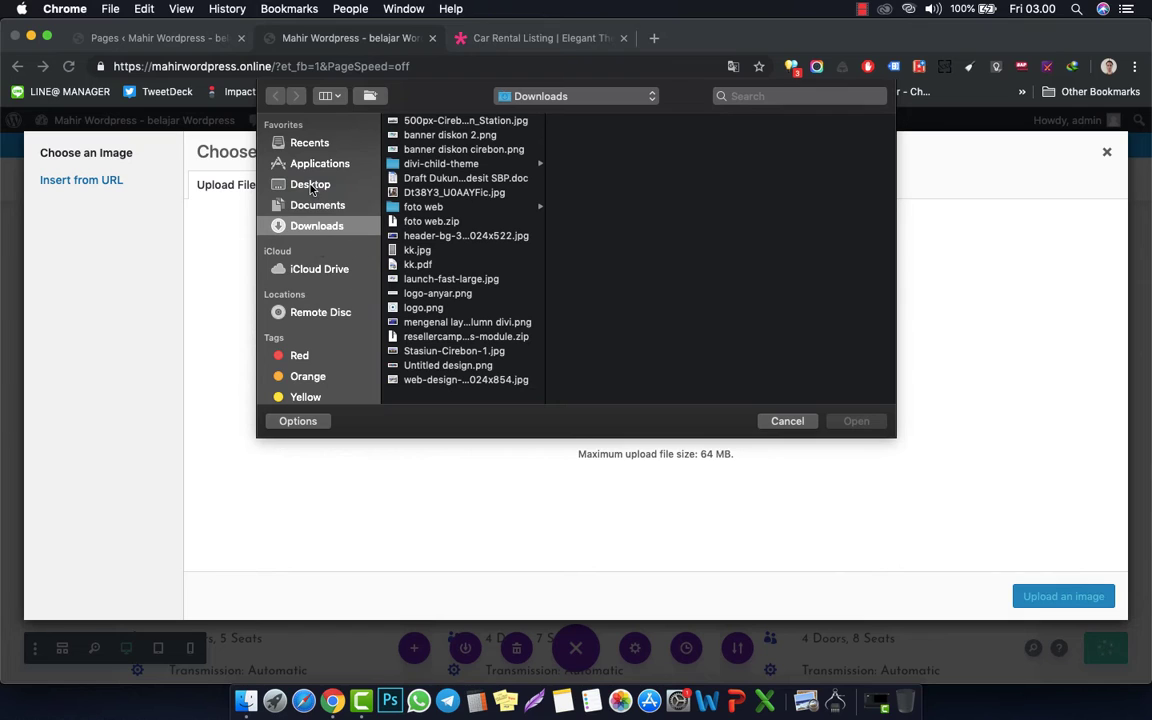
click(787, 421)
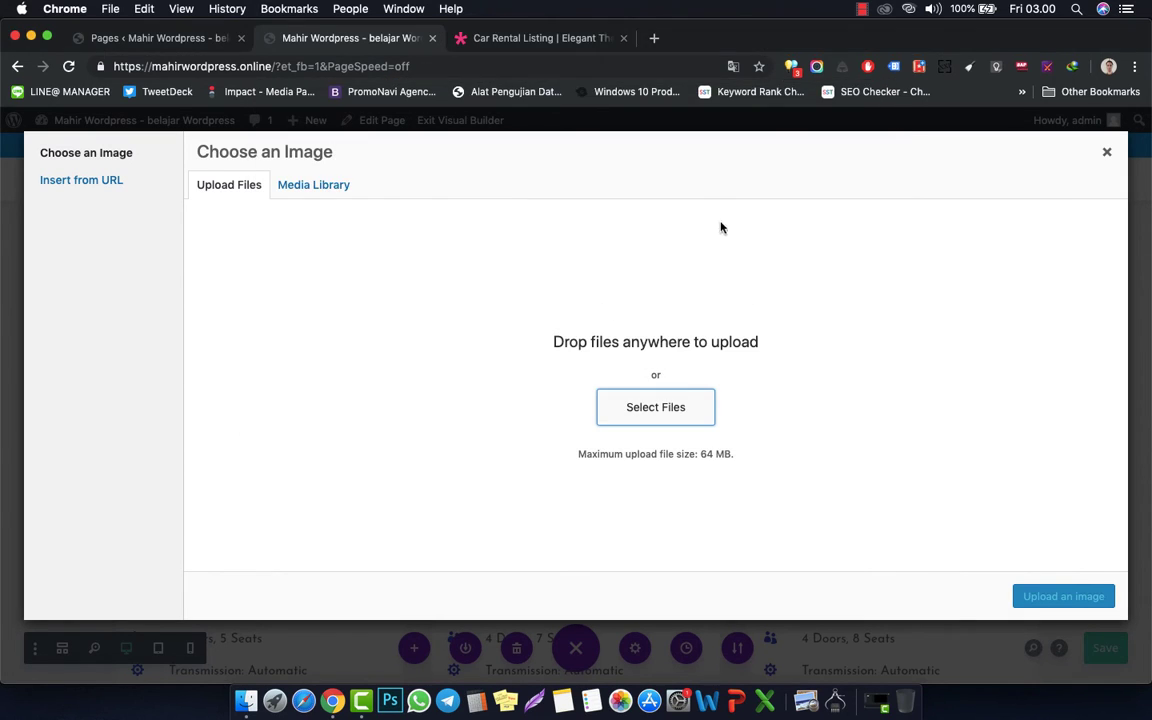
click(319, 188)
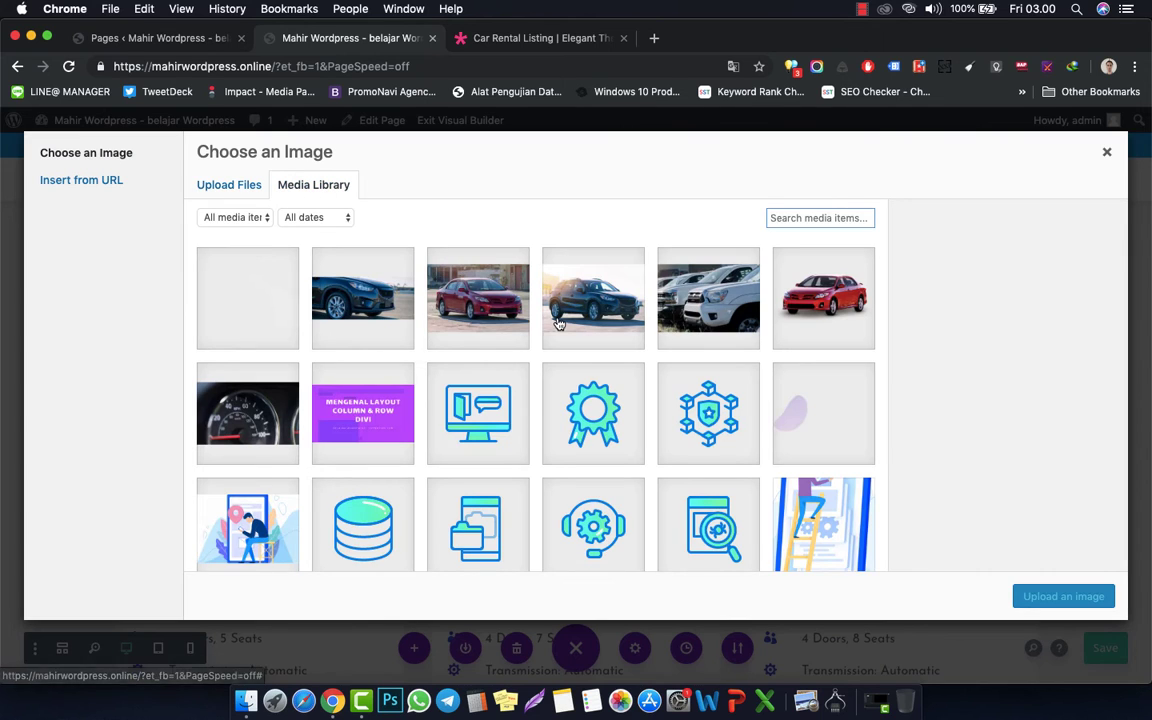
click(597, 310)
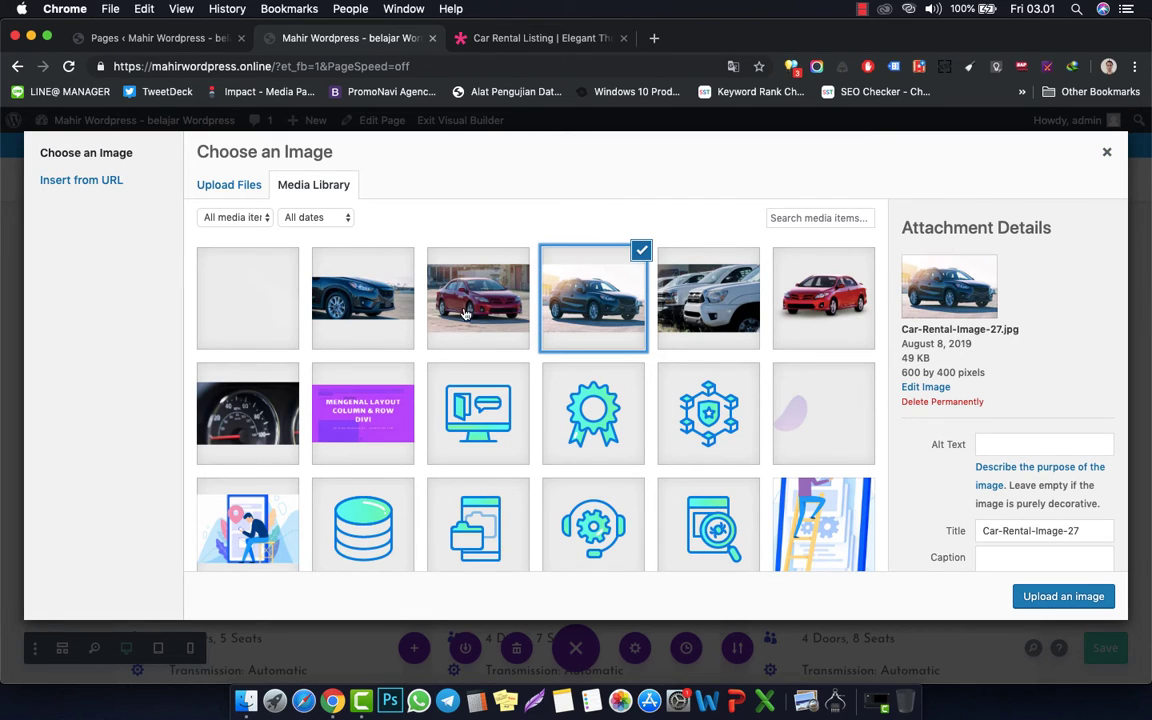
- Upload avanza.jpg from the SAMCAN drive's graphic/car folder, use it as the Divi Lead VB card's image and save the image settings
click(224, 192)
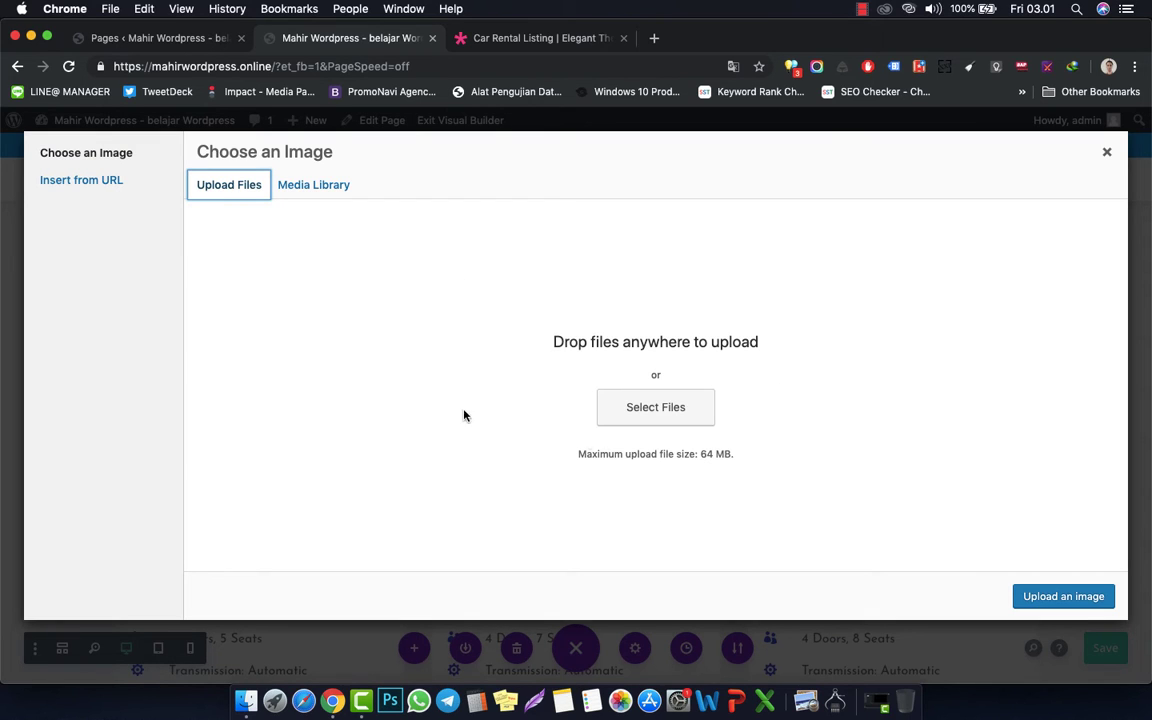
click(658, 406)
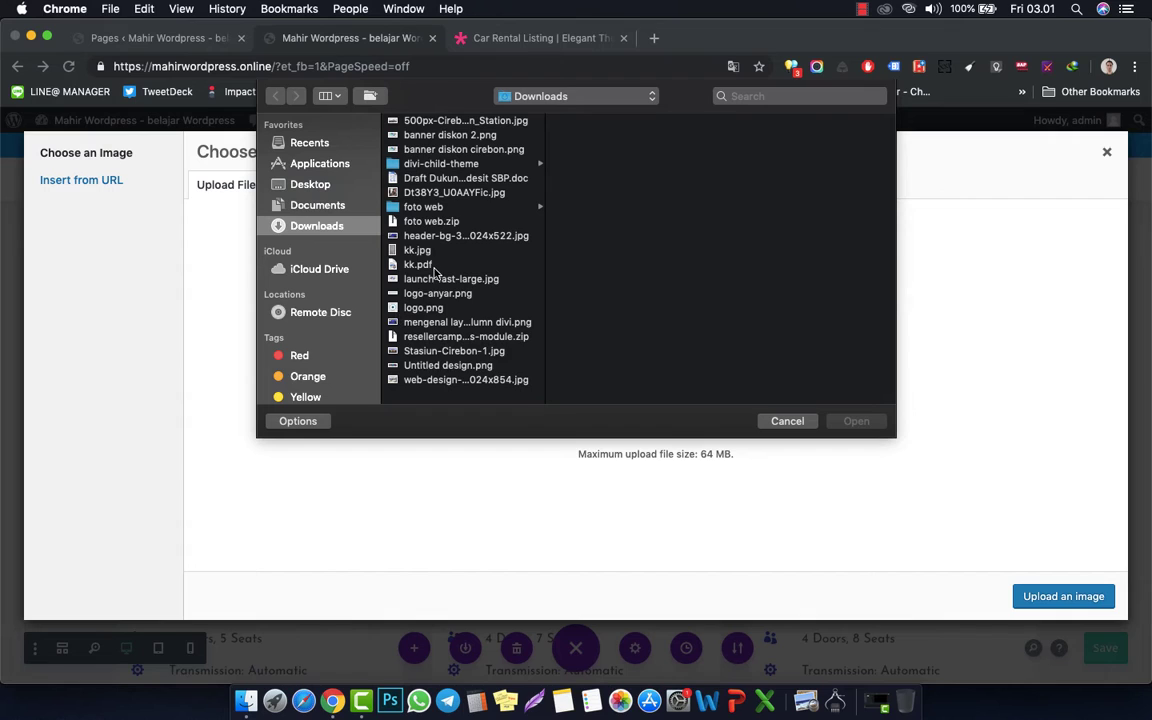
scroll(380, 300, down, 2)
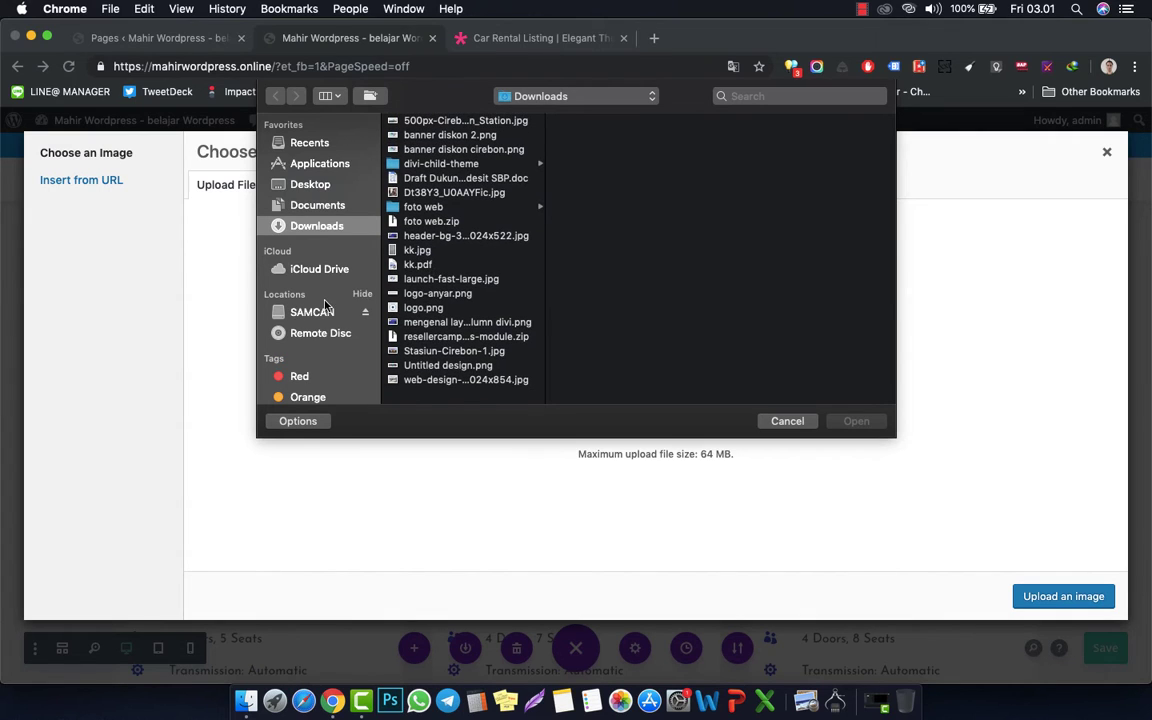
click(320, 313)
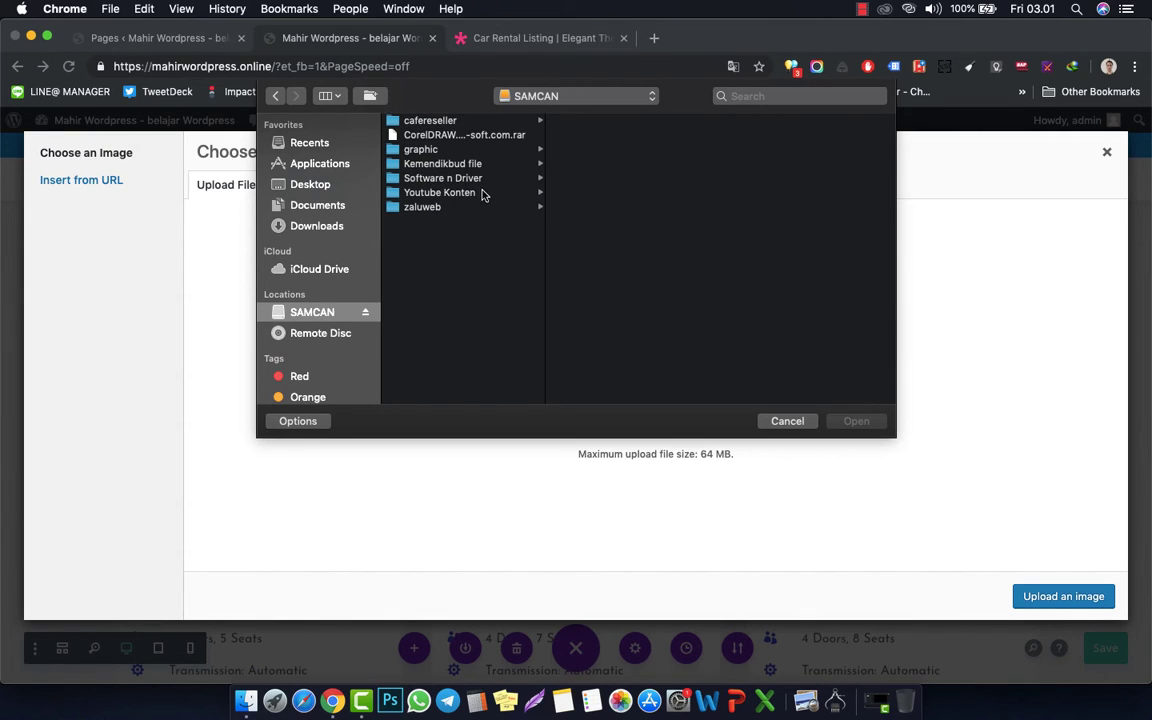
click(482, 150)
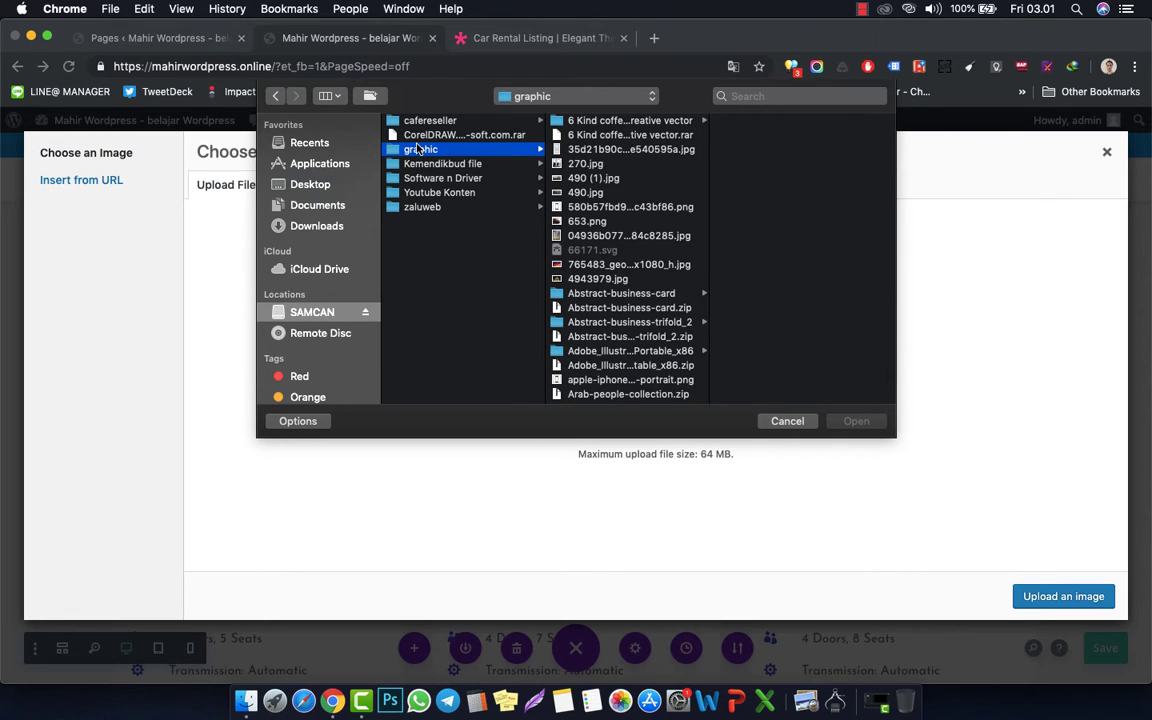
scroll(624, 290, down, 1)
scroll(624, 290, down, 6)
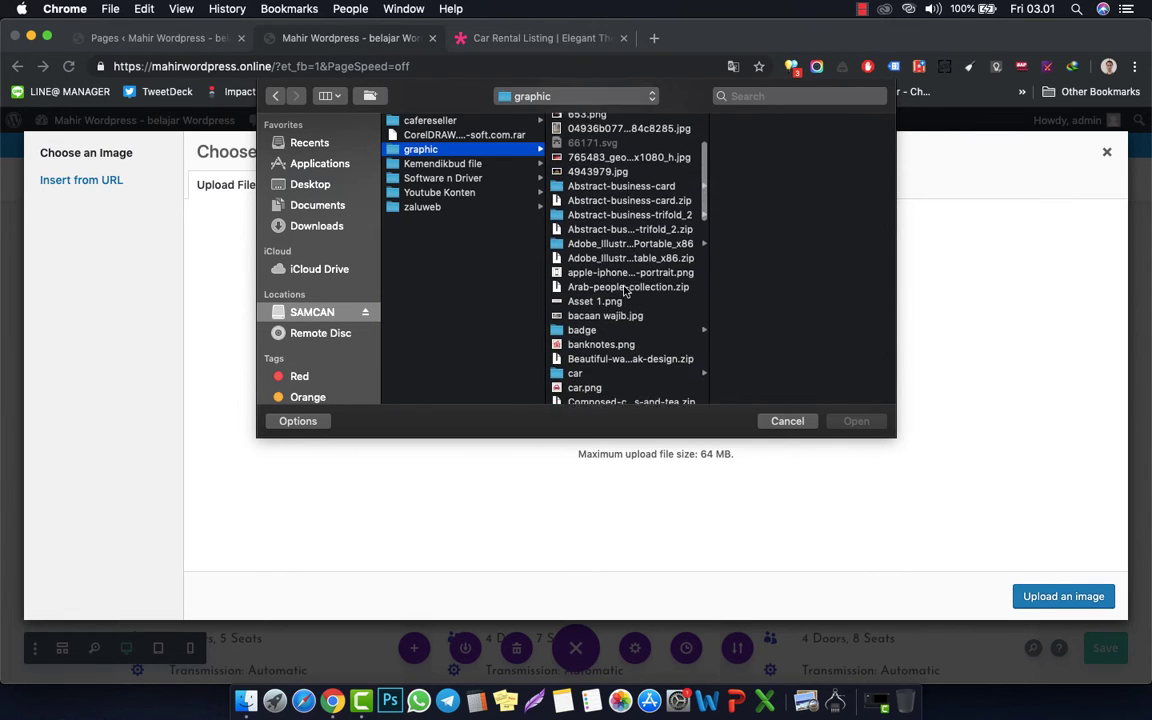
scroll(624, 290, down, 2)
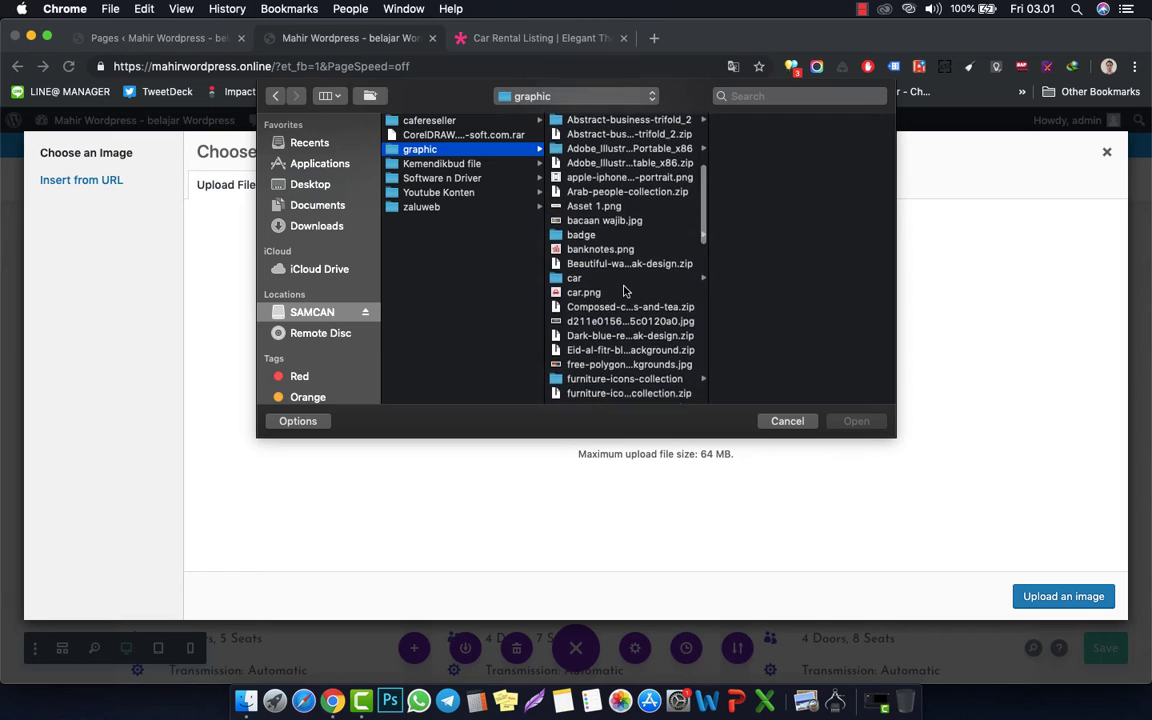
click(630, 262)
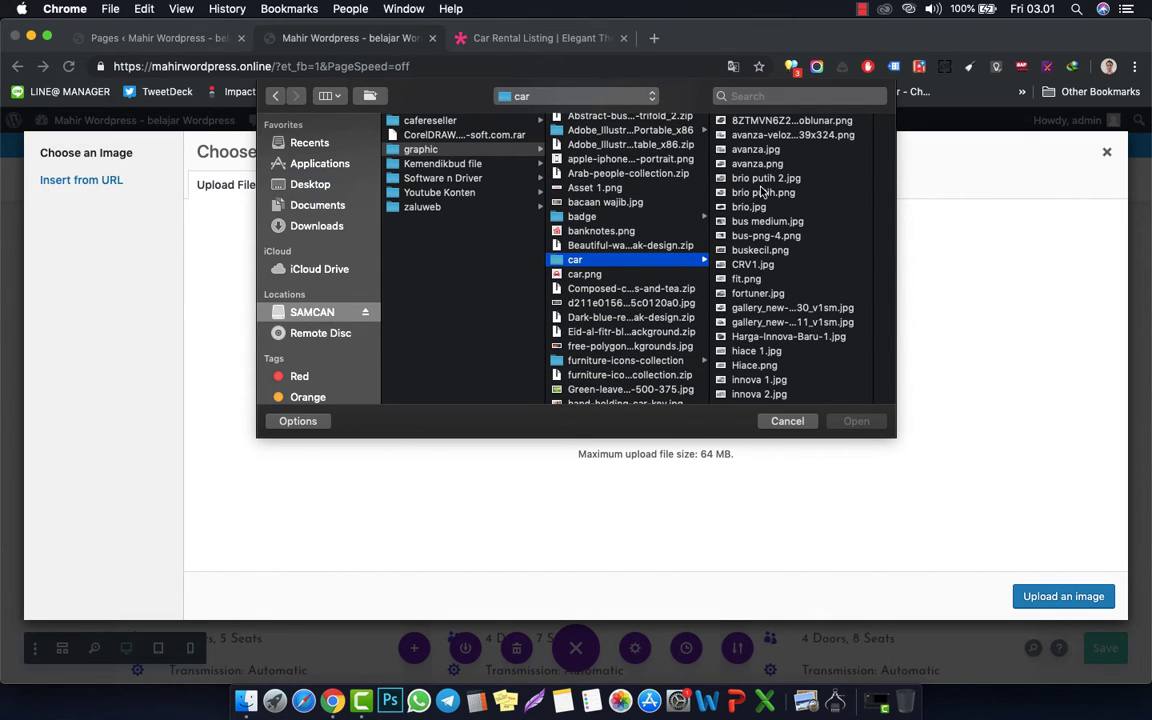
double_click(757, 150)
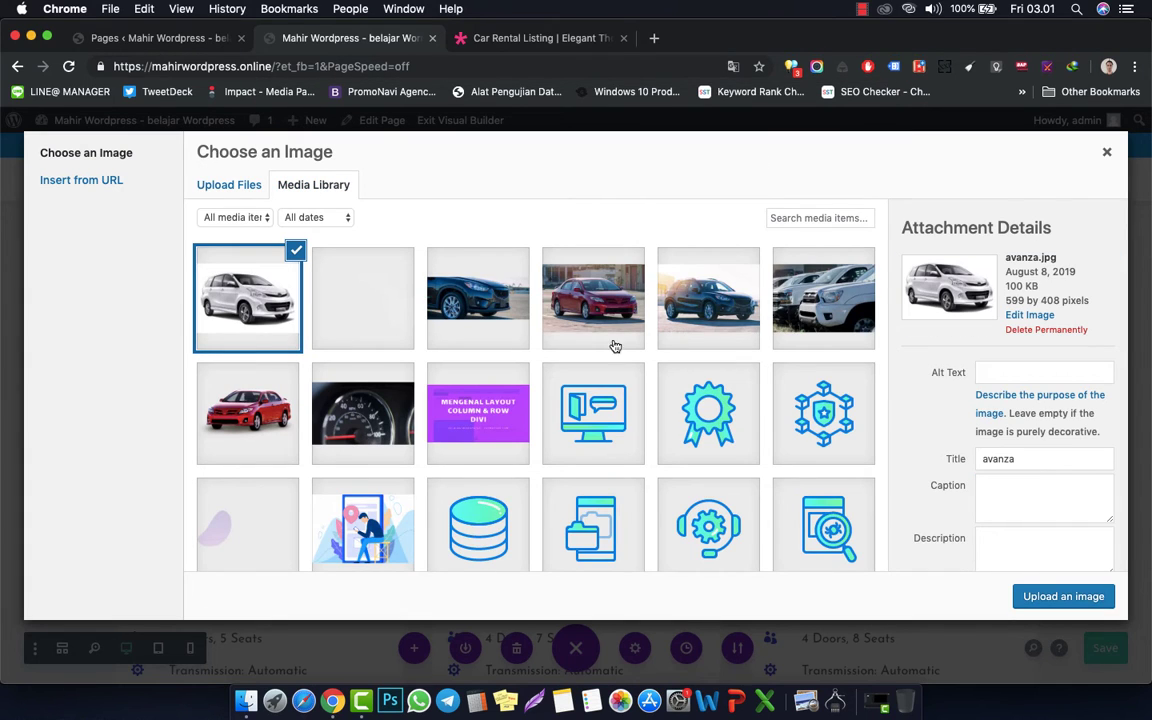
click(1067, 598)
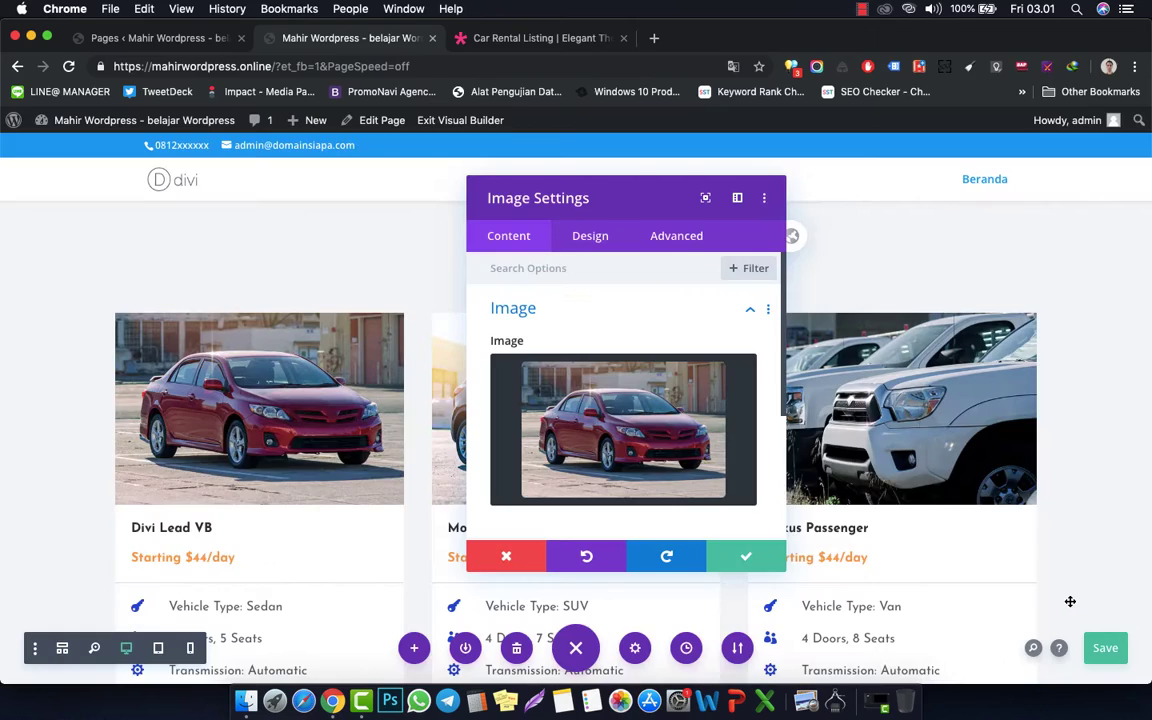
click(733, 558)
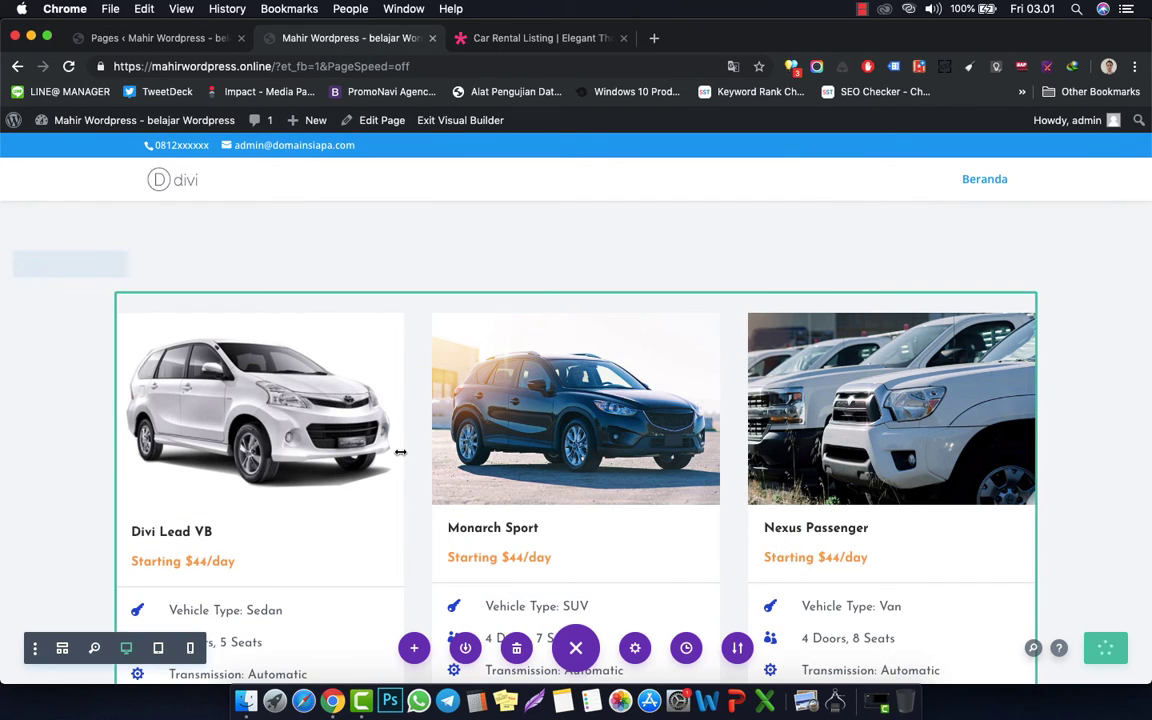
- Open the text settings for the Divi Lead VB card's name and price
scroll(254, 478, down, 2)
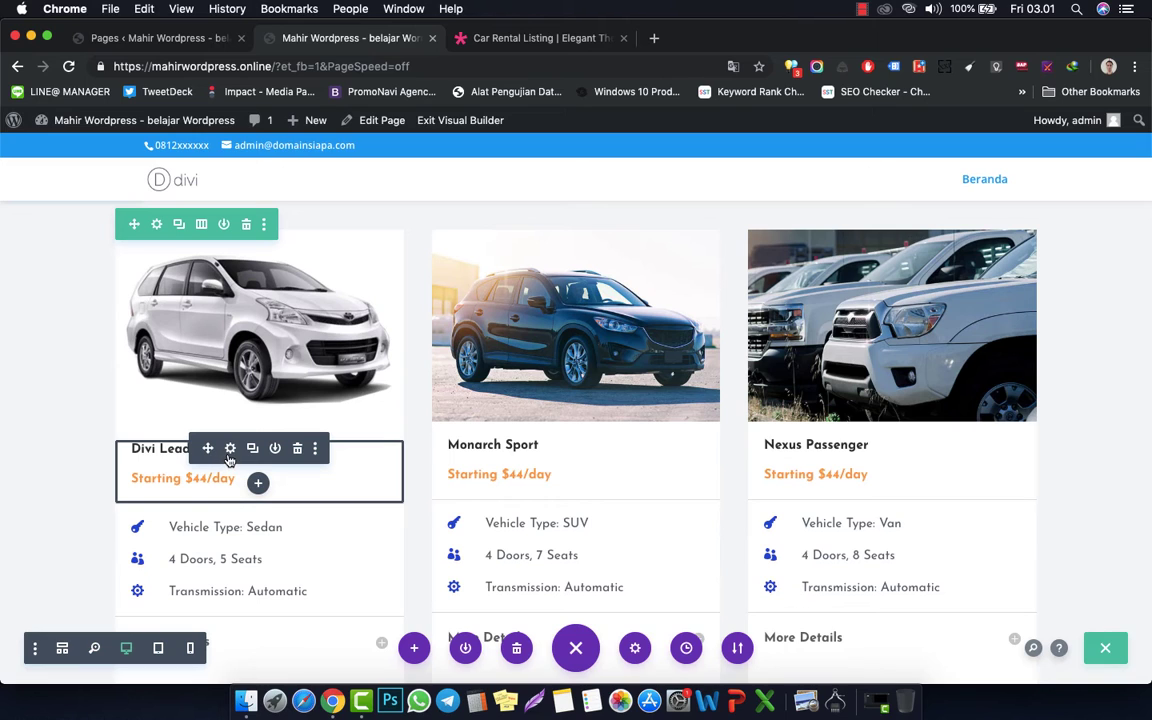
click(230, 449)
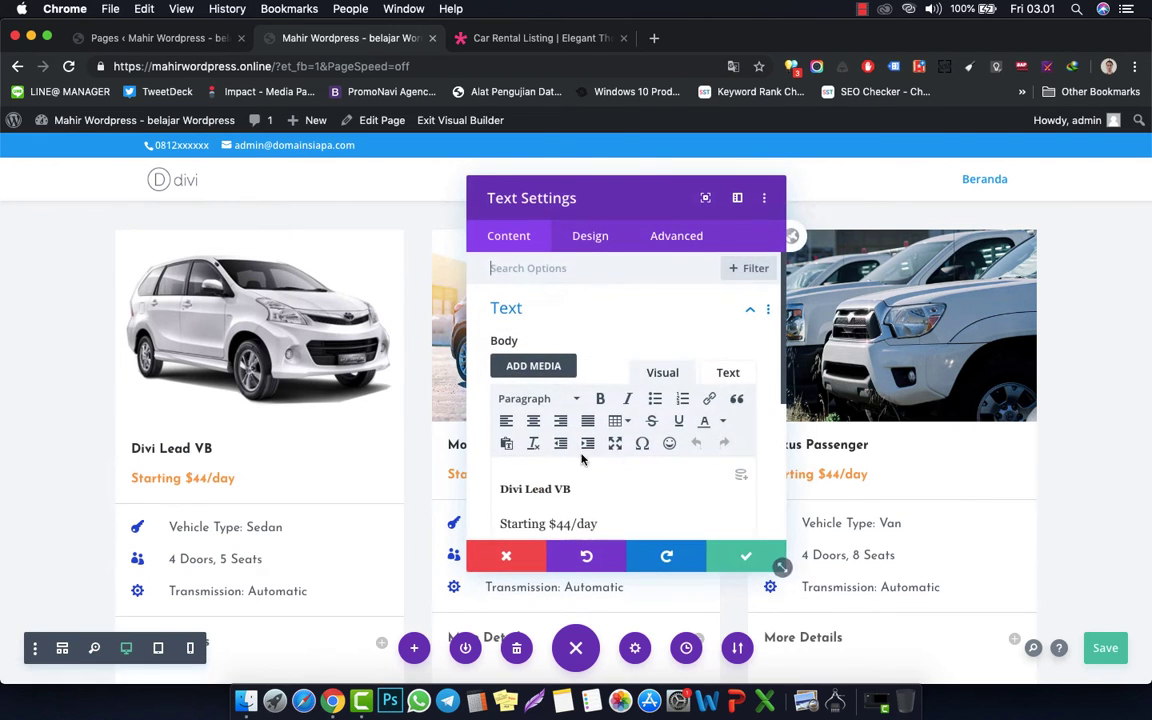
triple_click(563, 487)
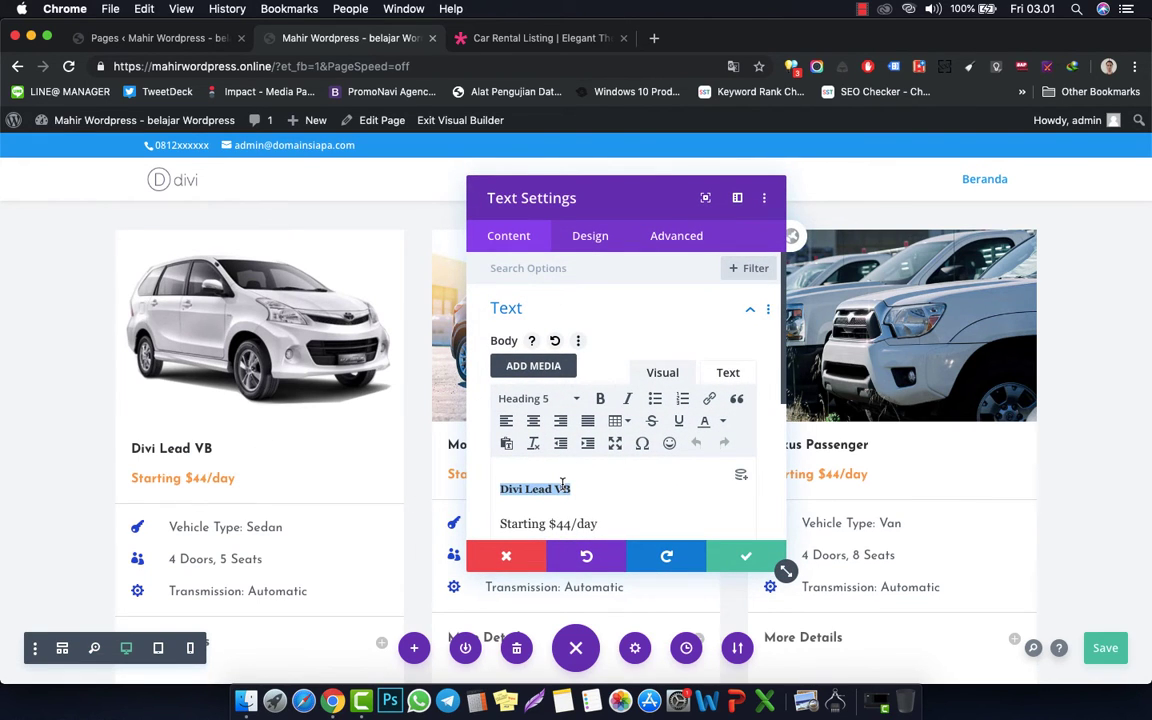
text(RenStarting $44/day)
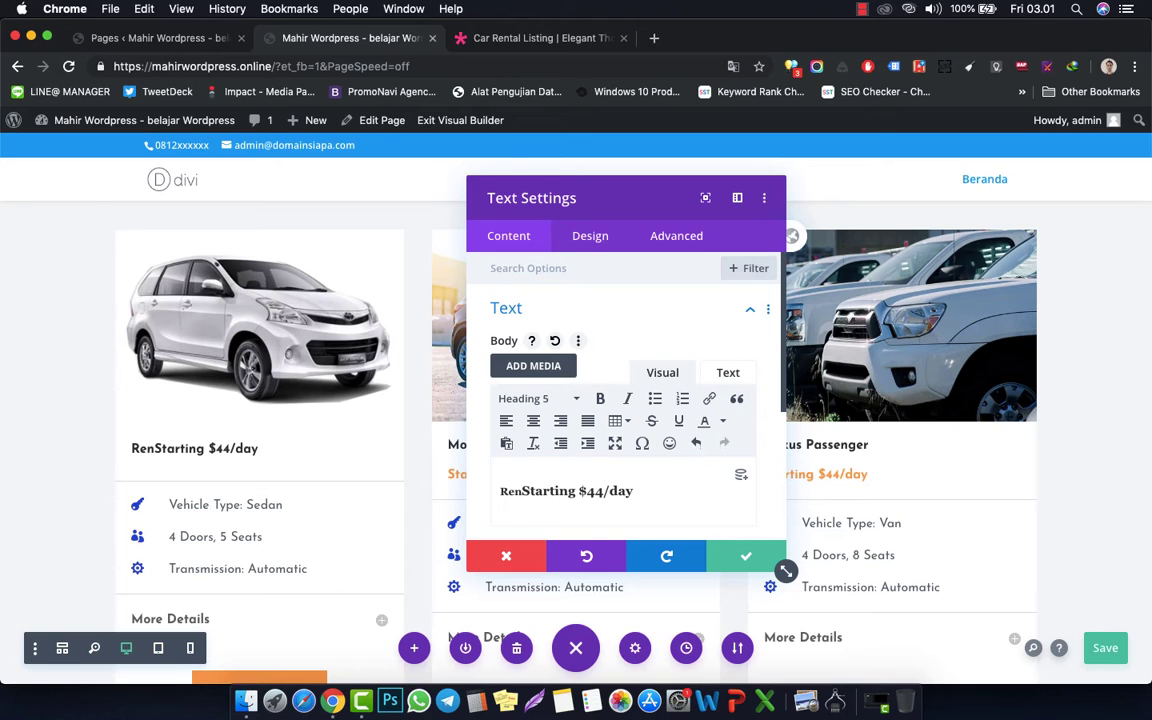
key(super+z)
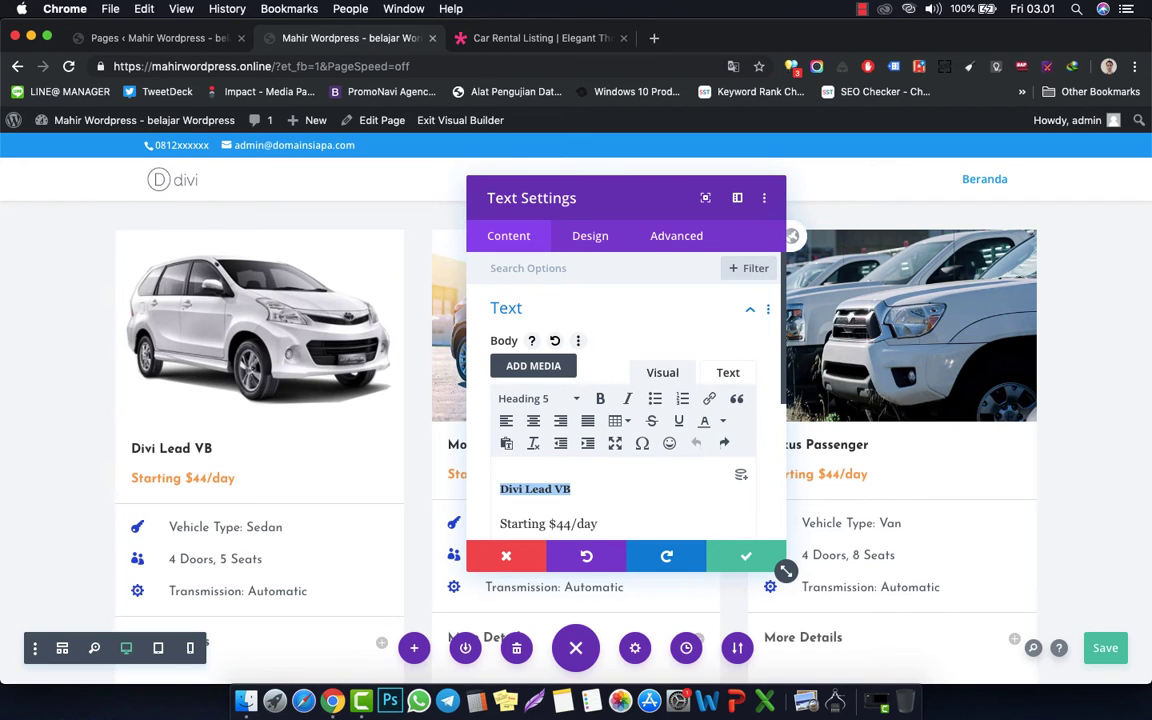
- Replace the card's "Divi Lead VB" heading with "Toyota Avanza"
click(574, 488)
key(BackSpace)
key(BackSpace)
key(BackSpace)
key(BackSpace)
key(BackSpace)
key(BackSpace)
key(BackSpace)
key(BackSpace)
key(BackSpace)
key(BackSpace)
key(BackSpace)
key(BackSpace)
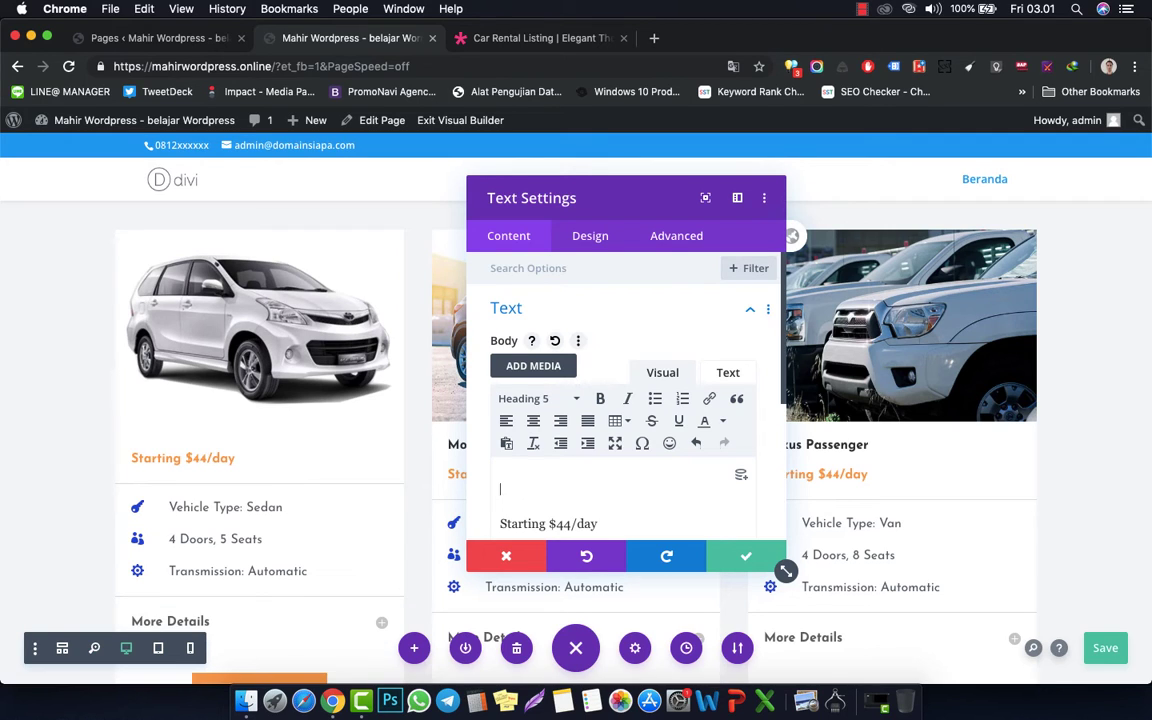
text(A)
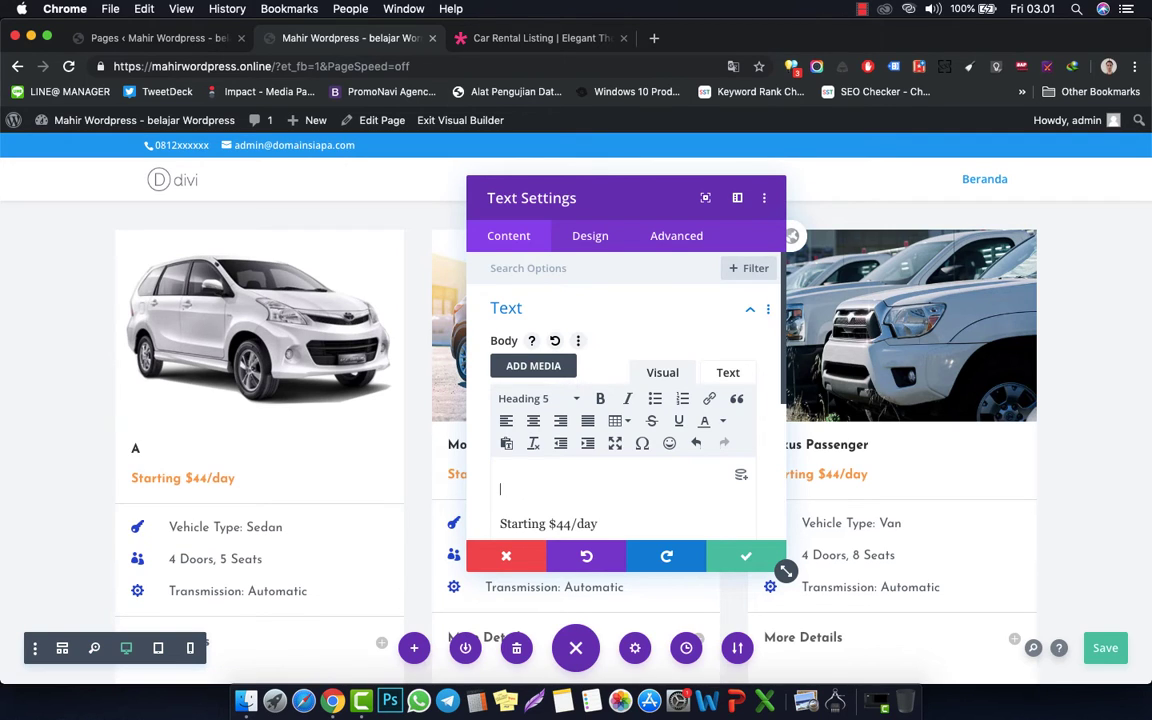
text(Toyota Avan)
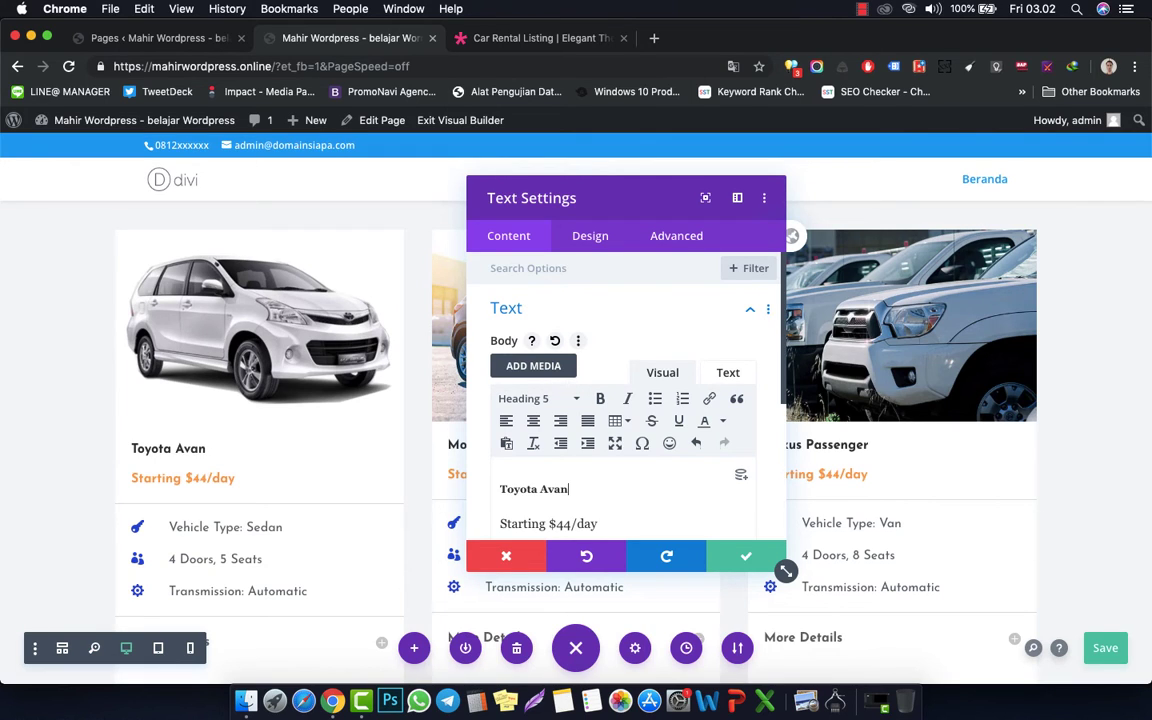
text(za)
- Change the Toyota Avanza price line to "Starting Rp. 300rb / hari" and save the text settings
click(596, 522)
shift+click(552, 523)
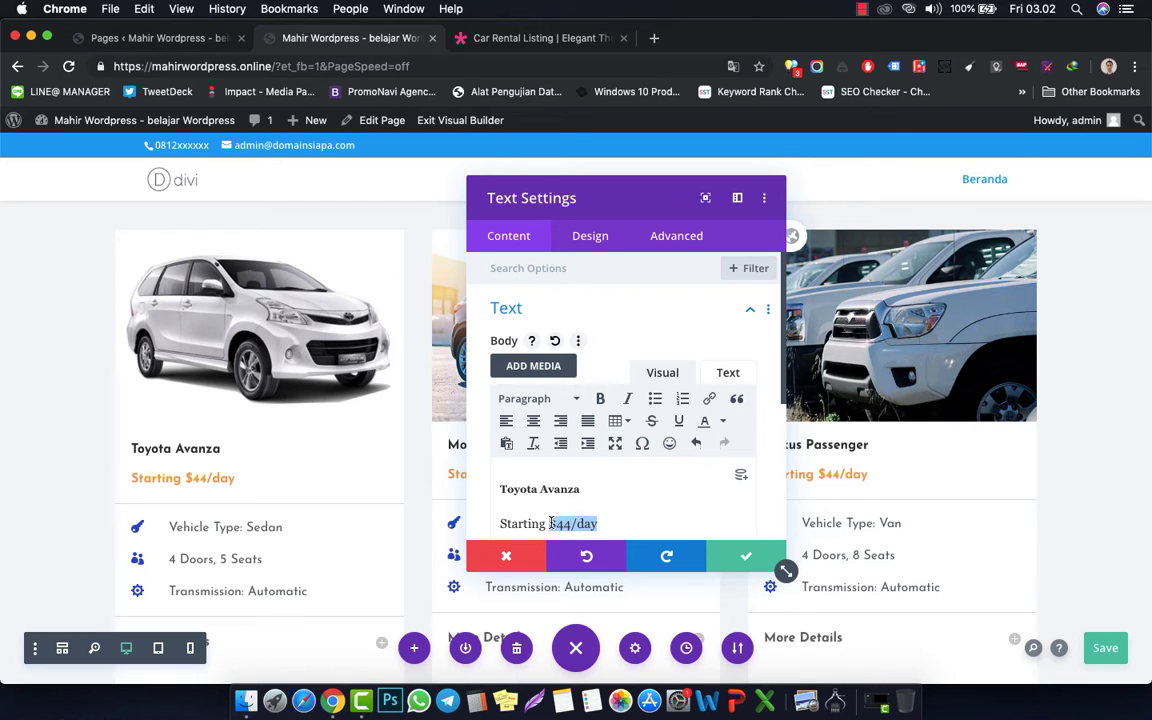
text(Rp.)
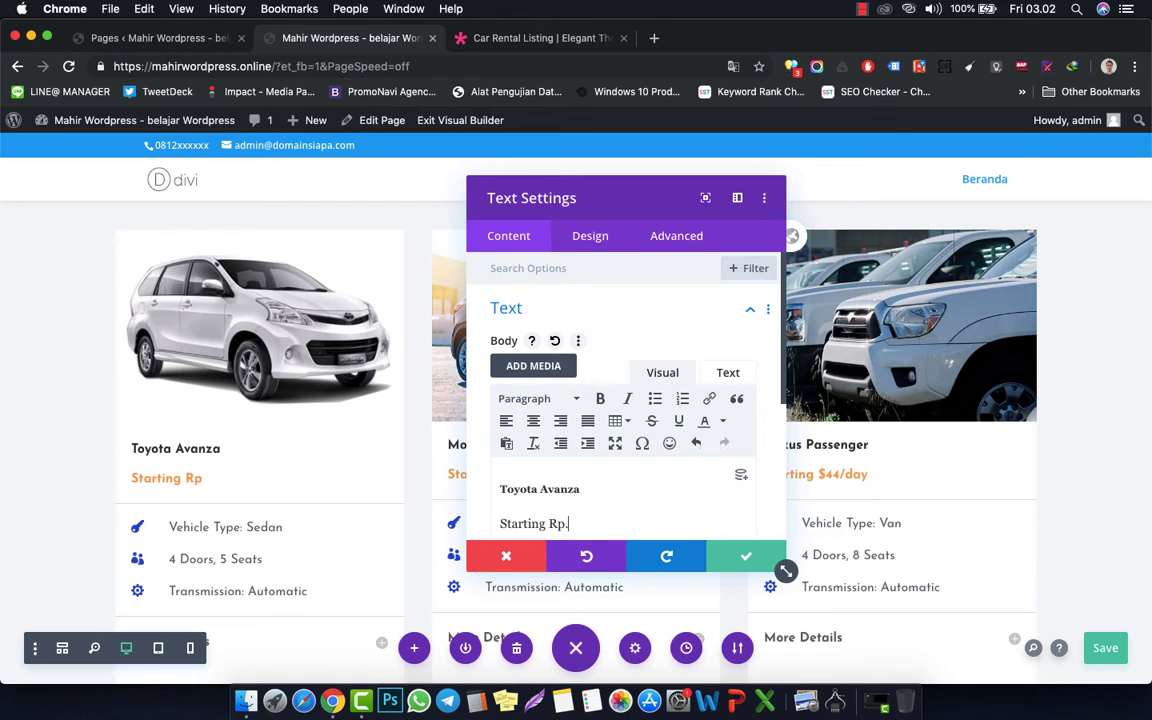
text( 300k / hari)
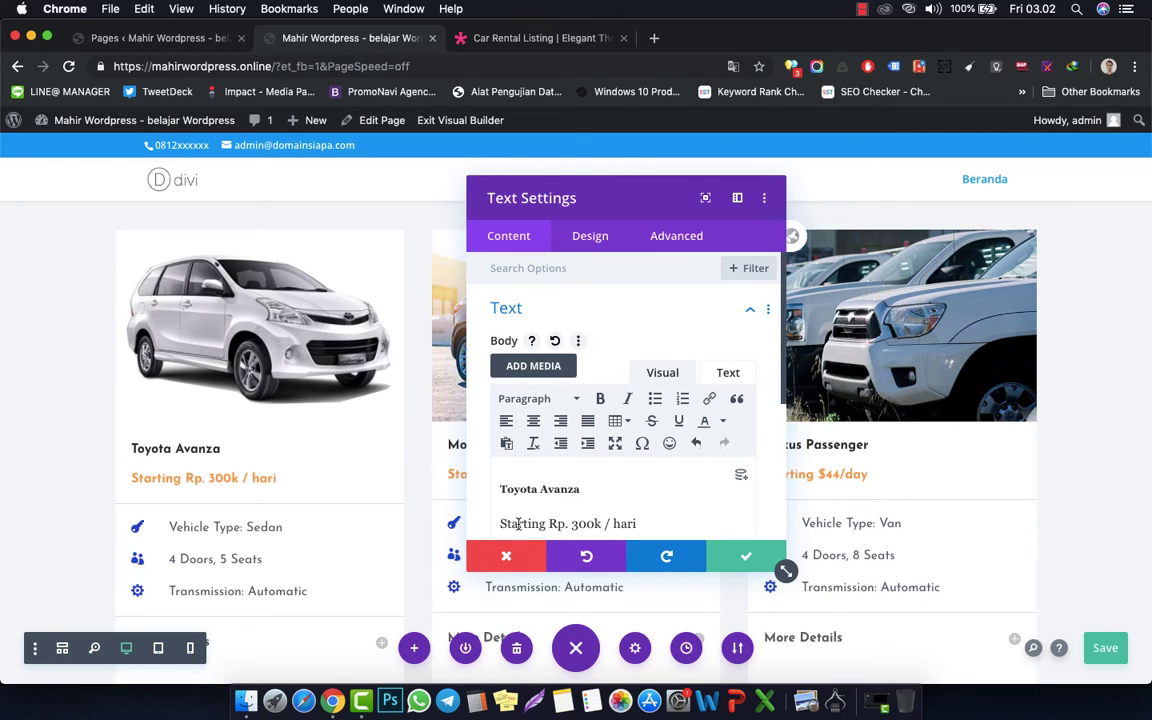
click(601, 524)
key(BackSpace)
text(rb)
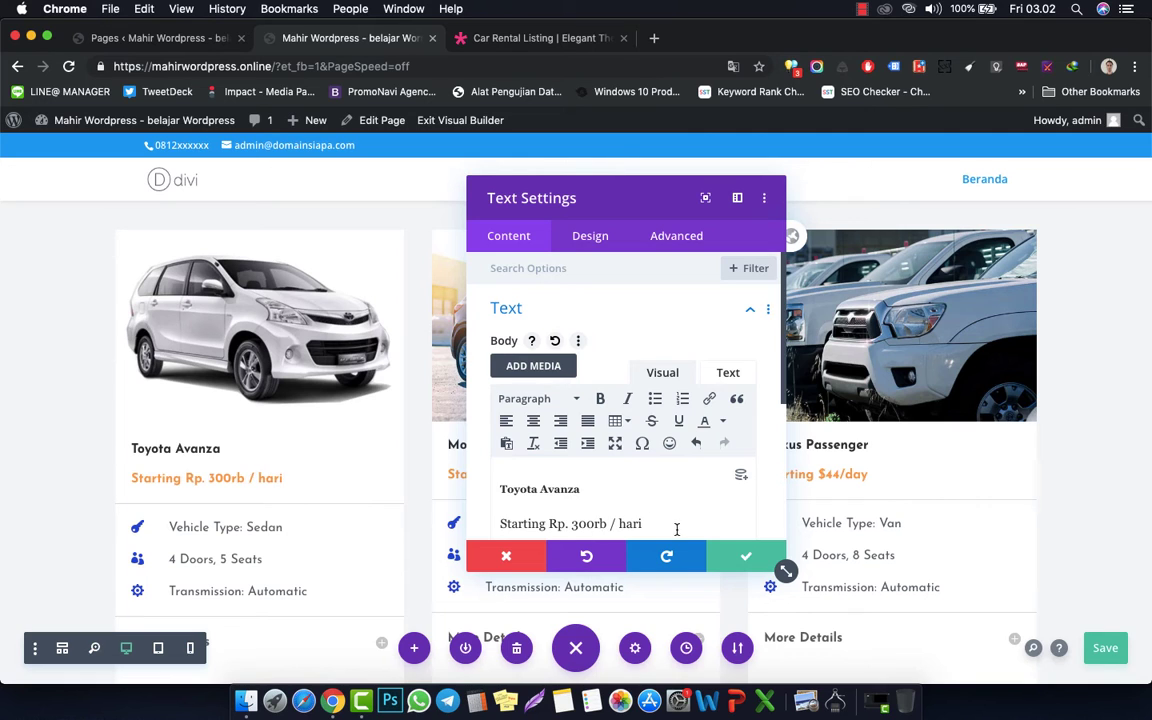
click(740, 566)
- Try setting the Toyota Avanza card's vehicle type blurb title to "Vehicle Type: MPV"
scroll(293, 573, down, 3)
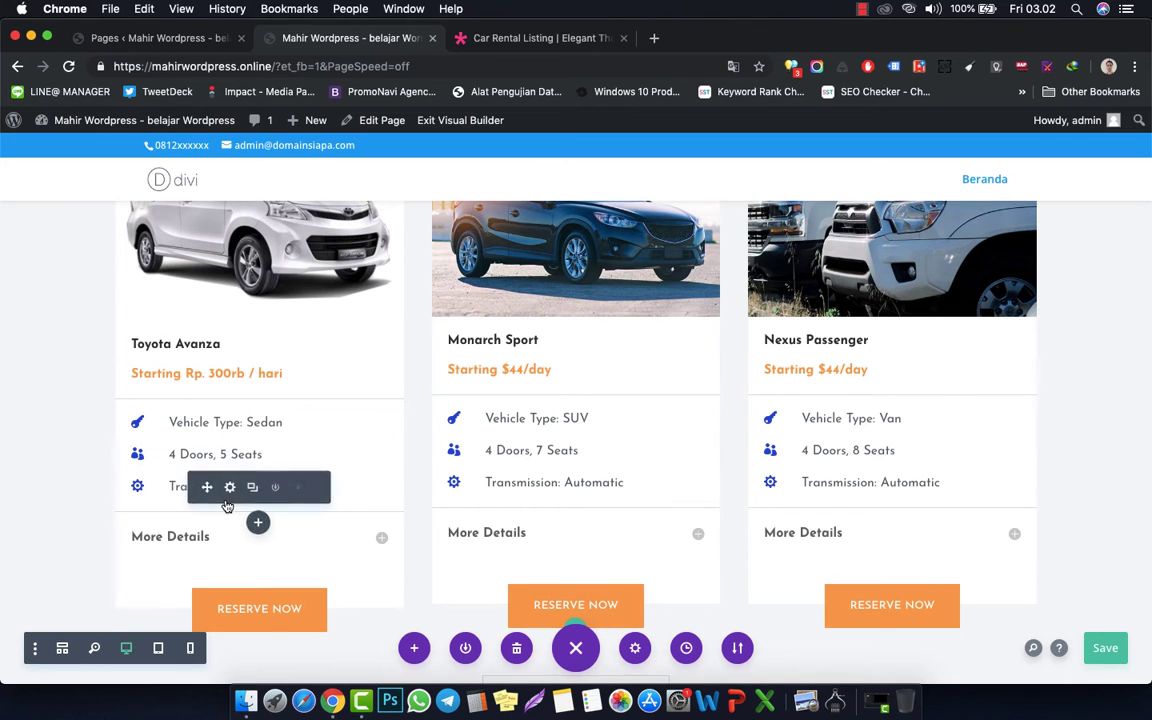
click(231, 424)
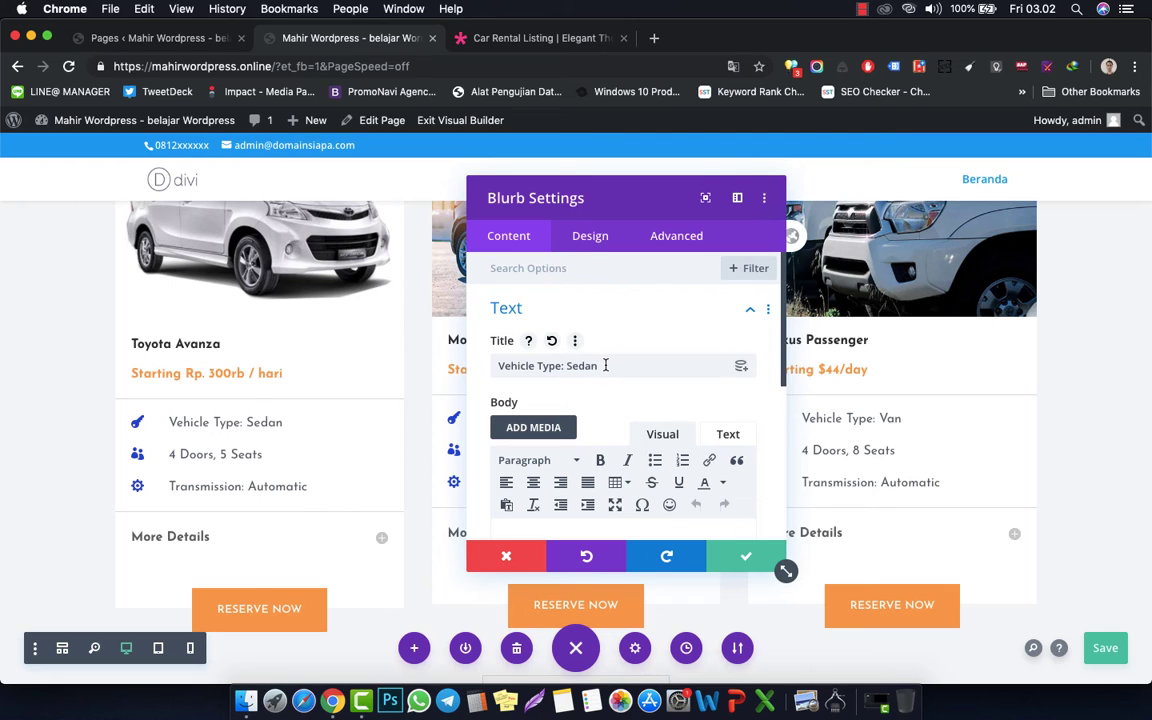
double_click(590, 366)
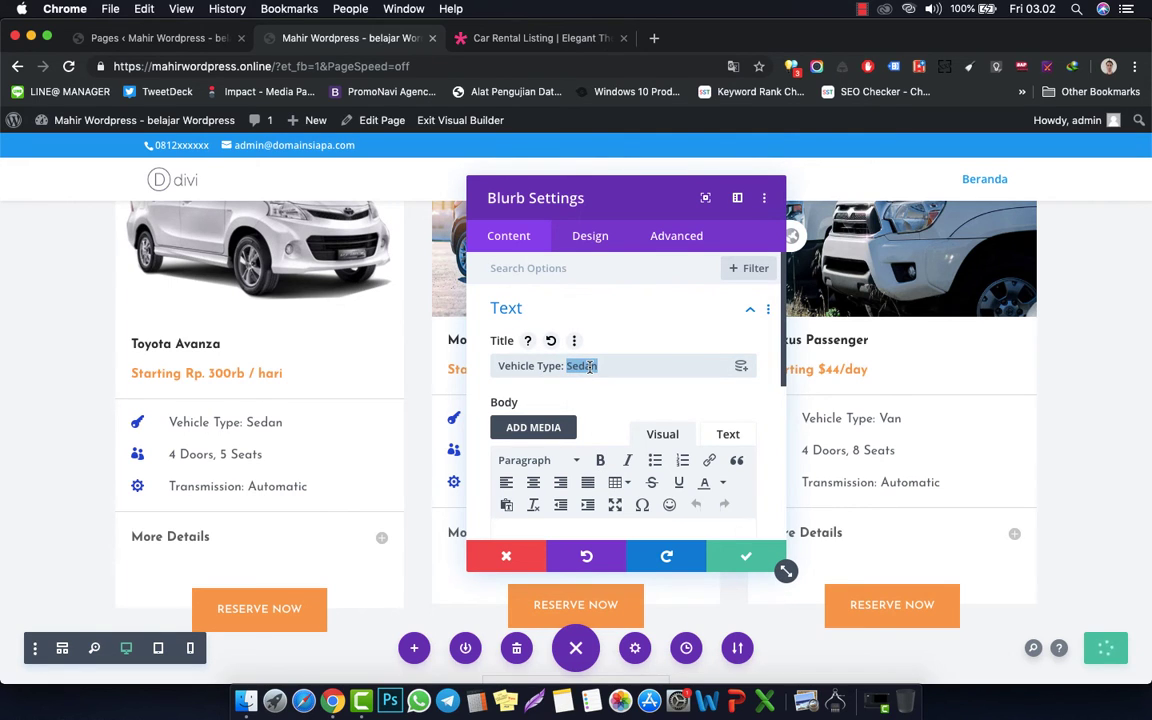
text(AP)
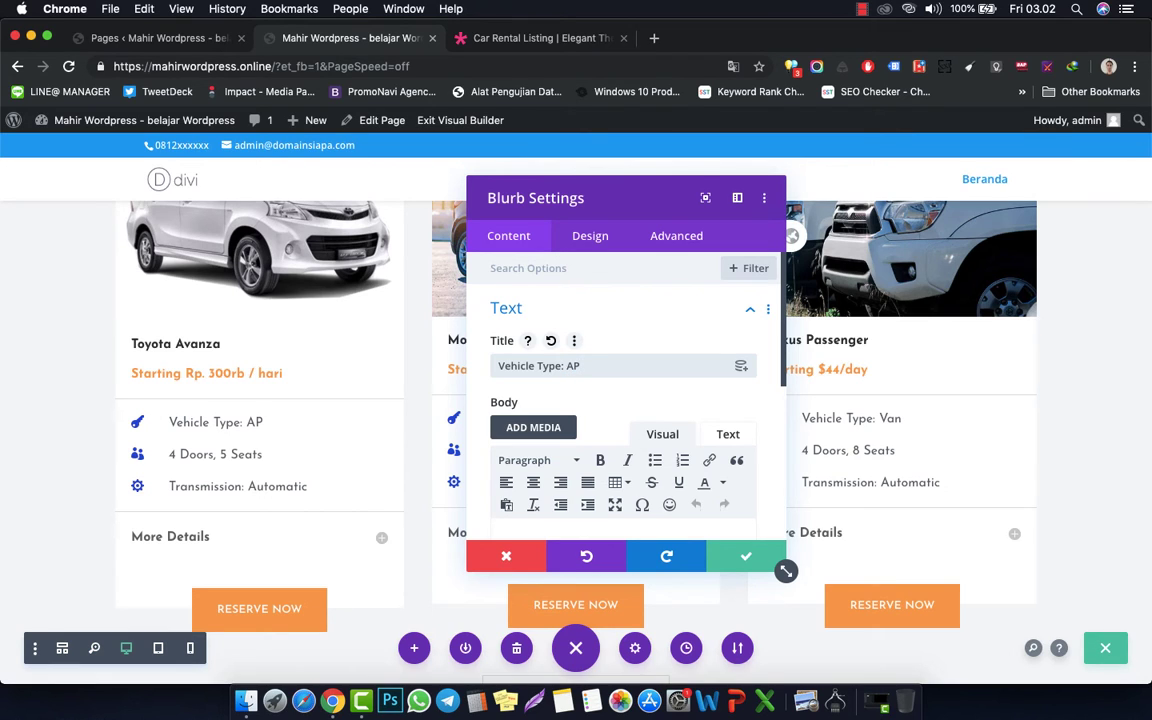
key(BackSpace)
key(BackSpace)
text(MPV)
- Look through the icon choices for the vehicle type blurb and close its settings without saving
scroll(603, 418, down, 2)
scroll(603, 418, down, 2)
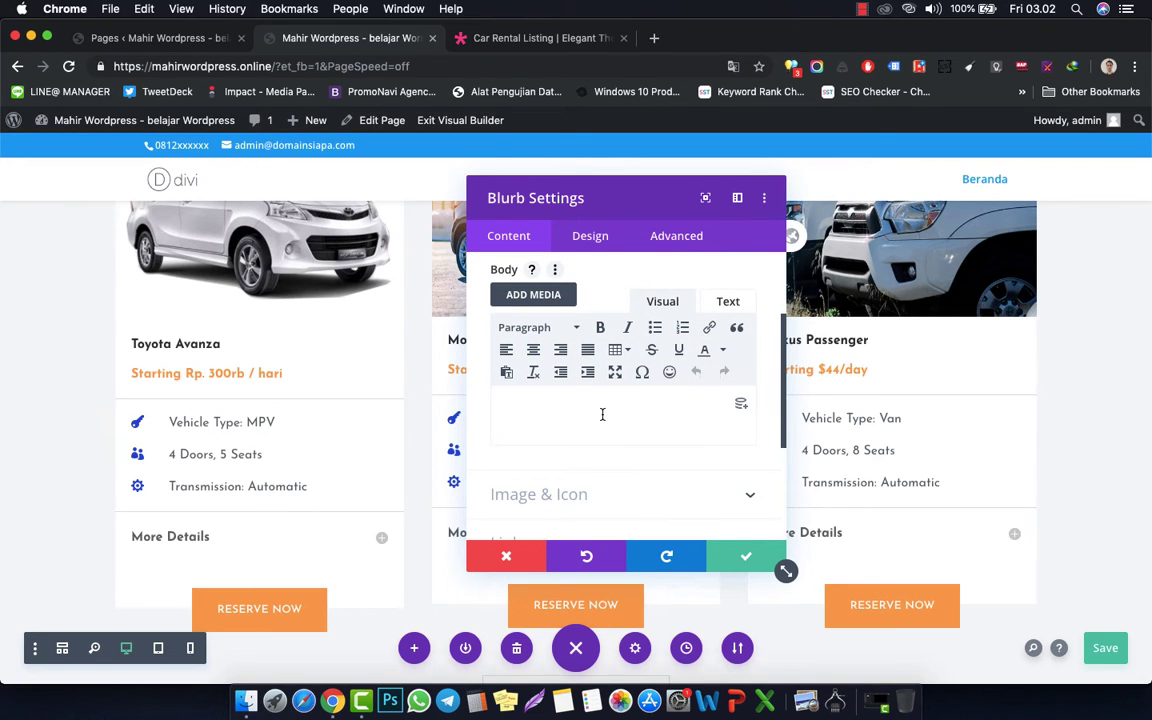
scroll(602, 414, down, 3)
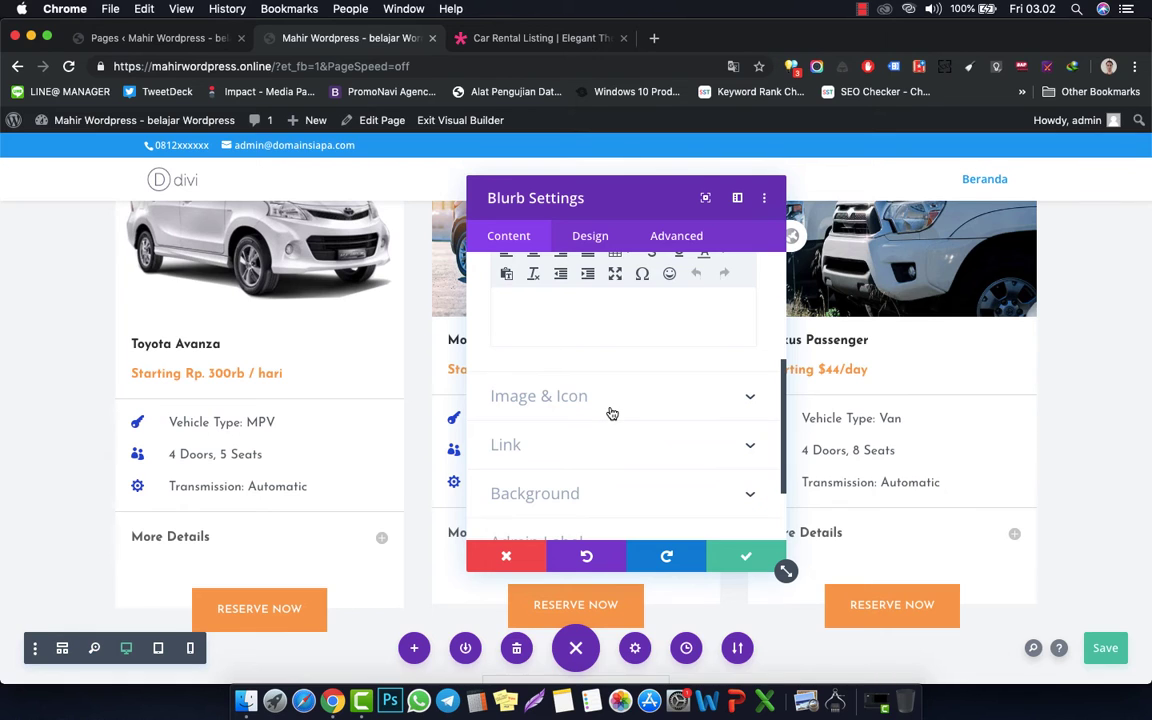
click(611, 412)
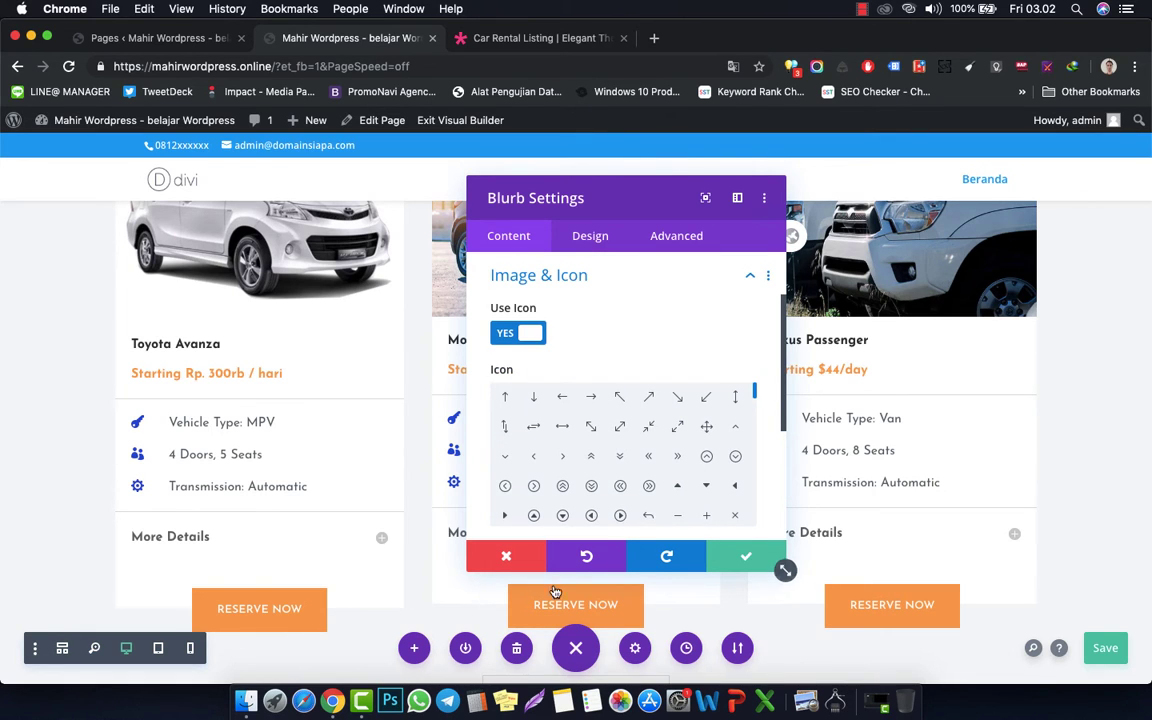
scroll(697, 425, down, 10)
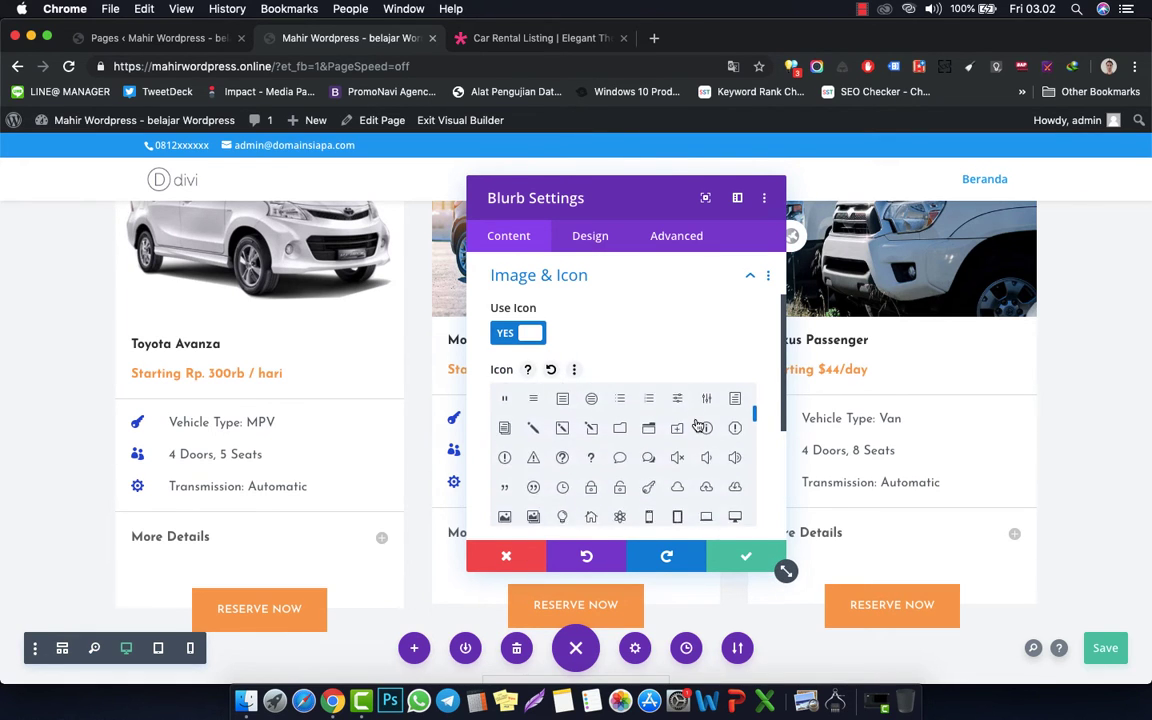
scroll(697, 425, down, 5)
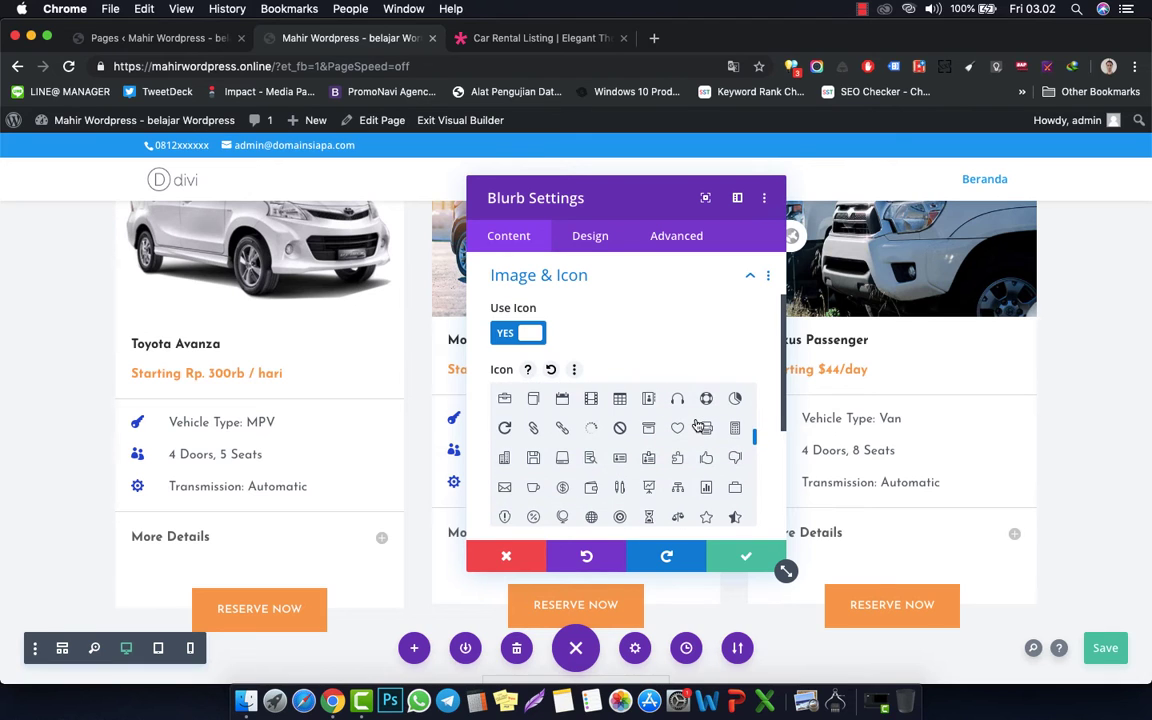
scroll(697, 425, down, 5)
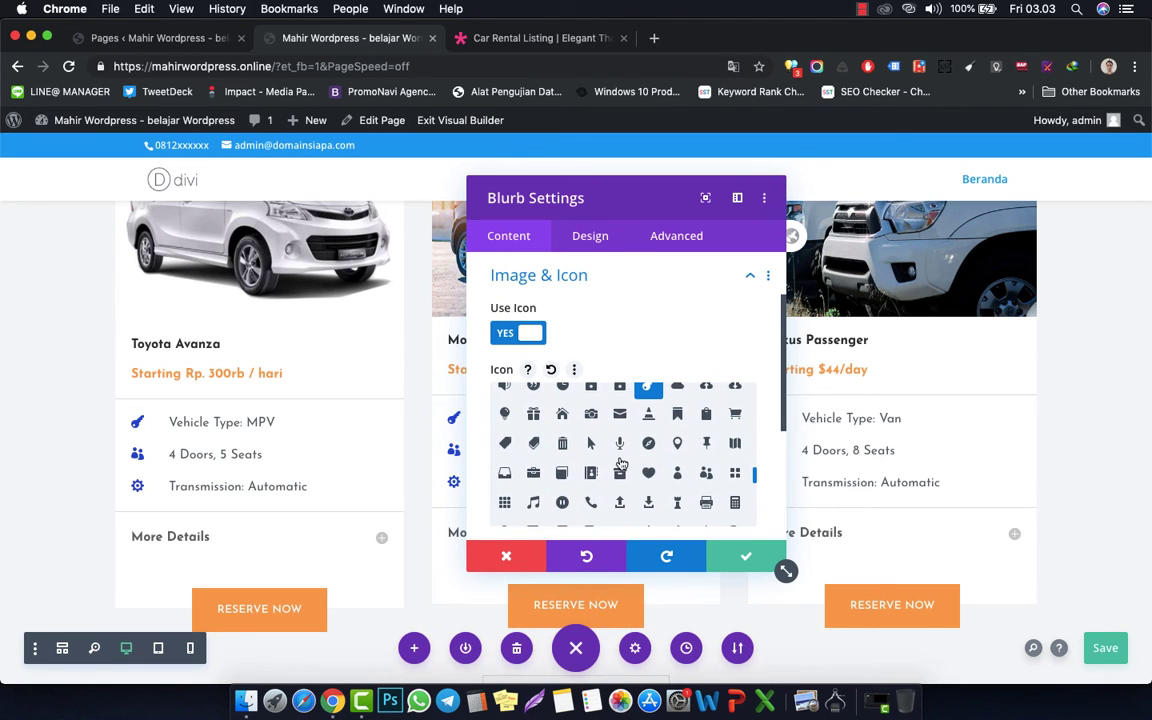
click(506, 556)
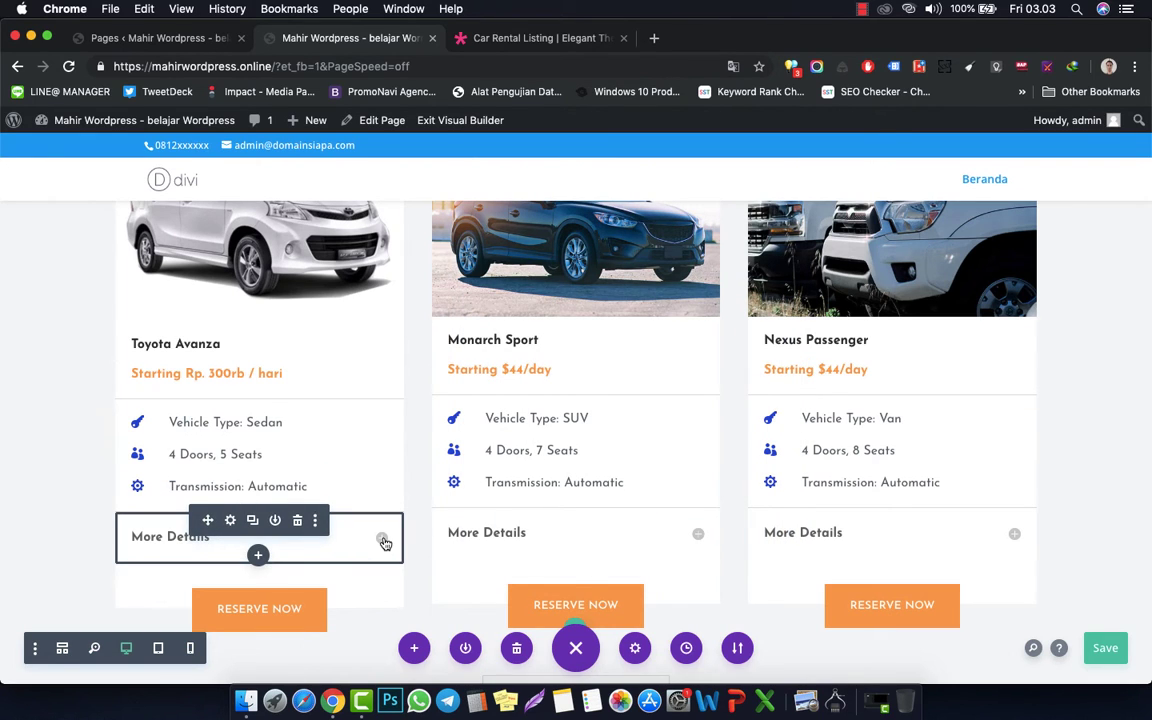
scroll(385, 543, down, 3)
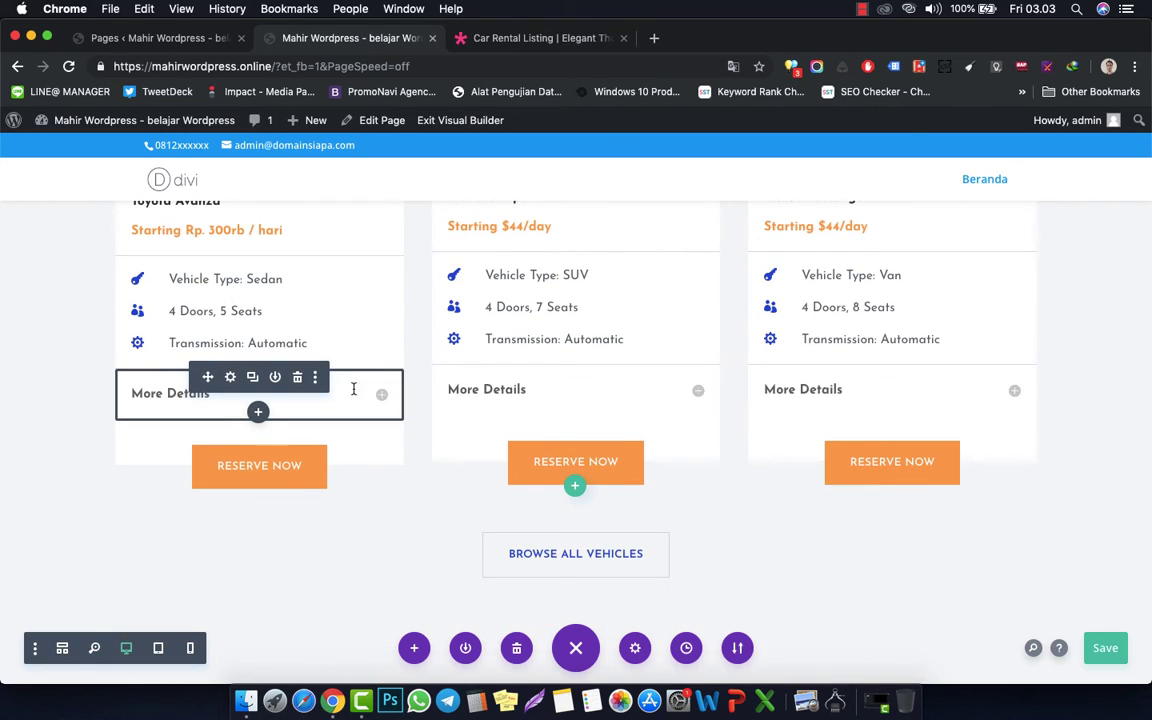
click(231, 377)
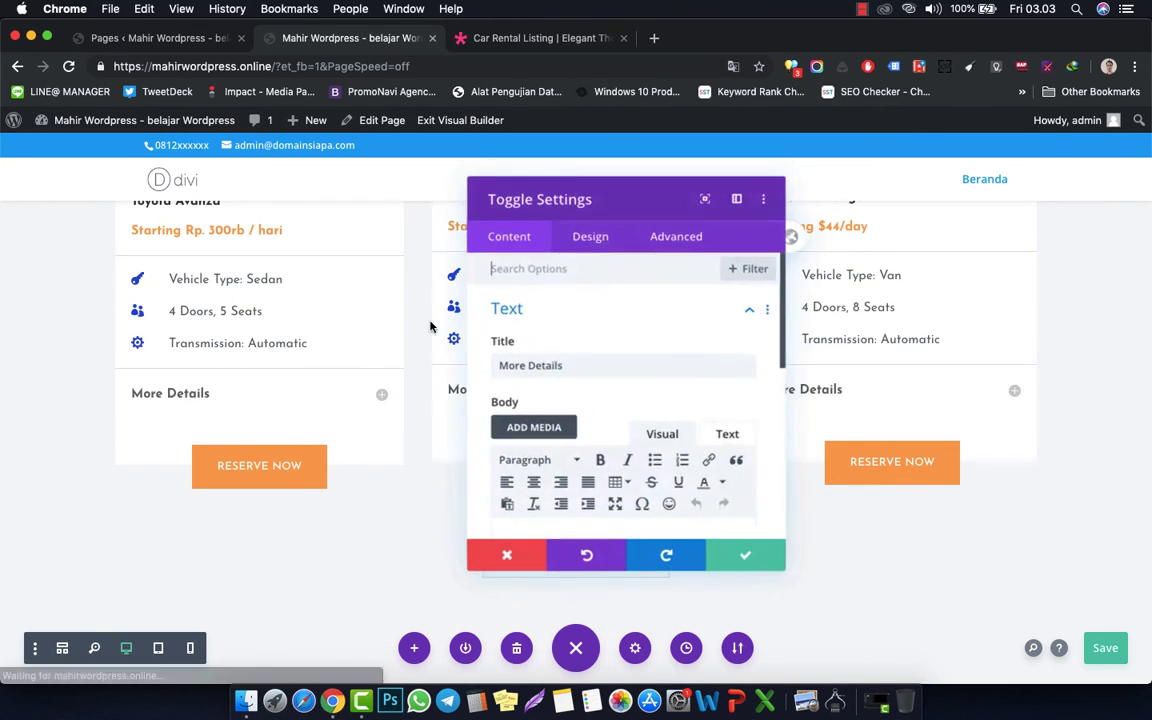
click(506, 557)
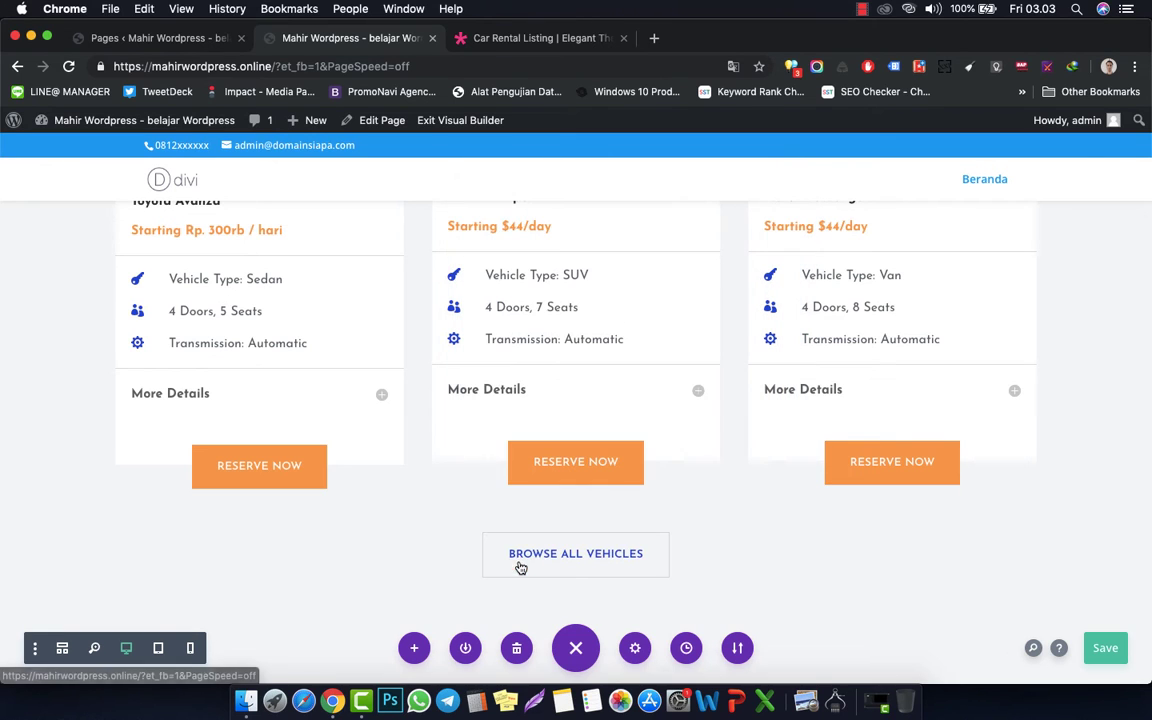
- Expand the Toyota Avanza card's More Details toggle and replace its placeholder body with "Harga sudah termasuk dengan supir."
click(381, 395)
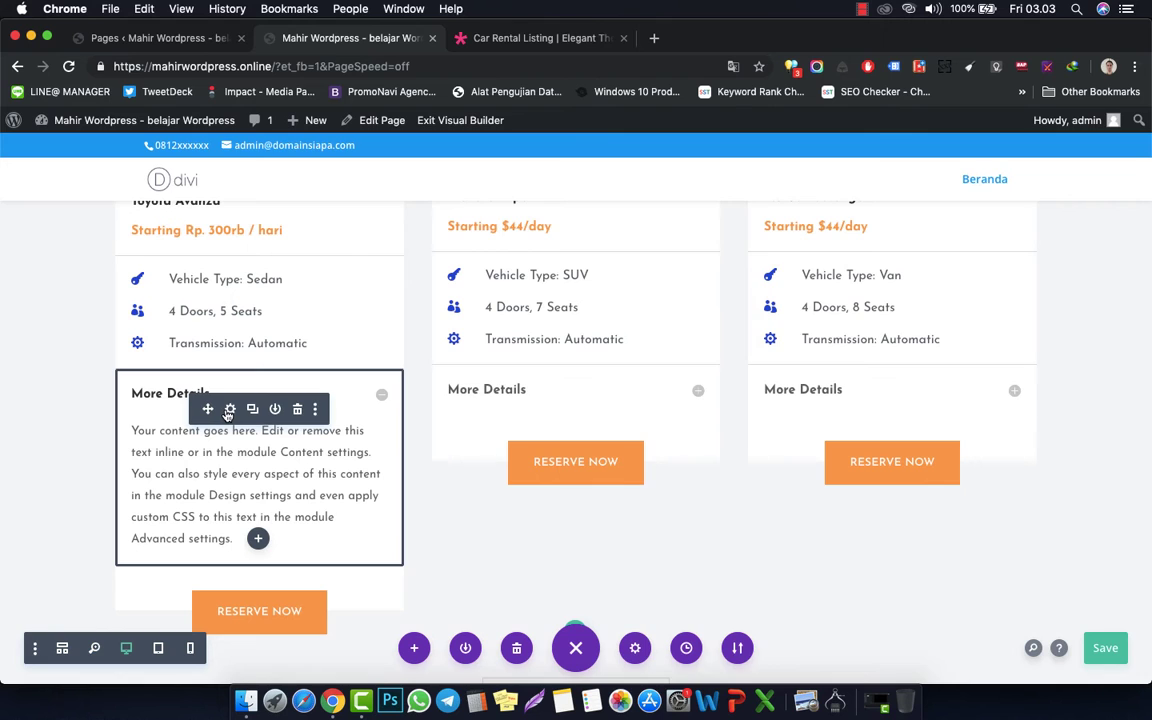
click(230, 409)
scroll(560, 476, down, 3)
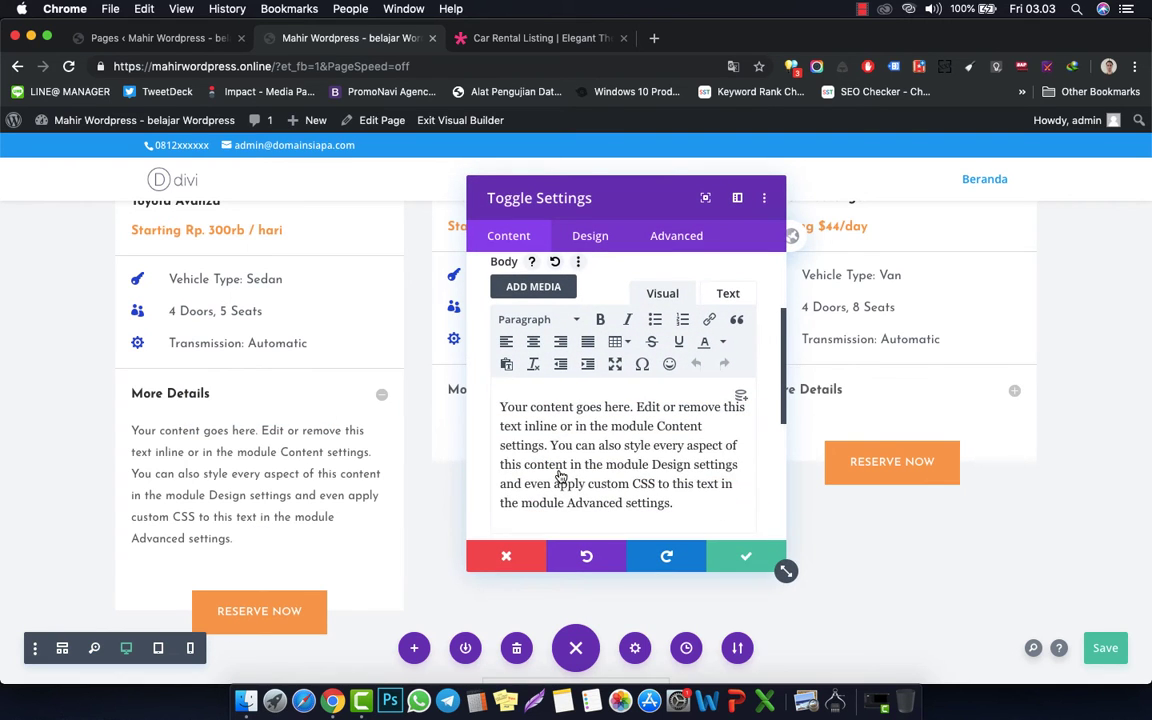
triple_click(559, 470)
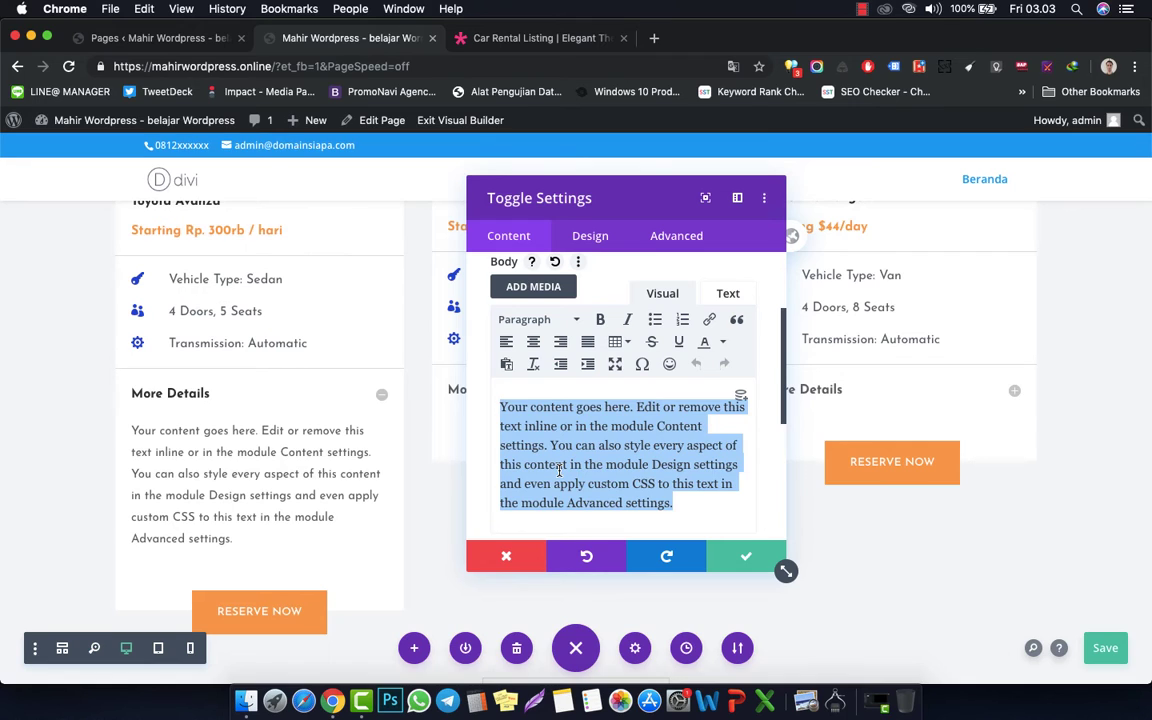
text(Harga )
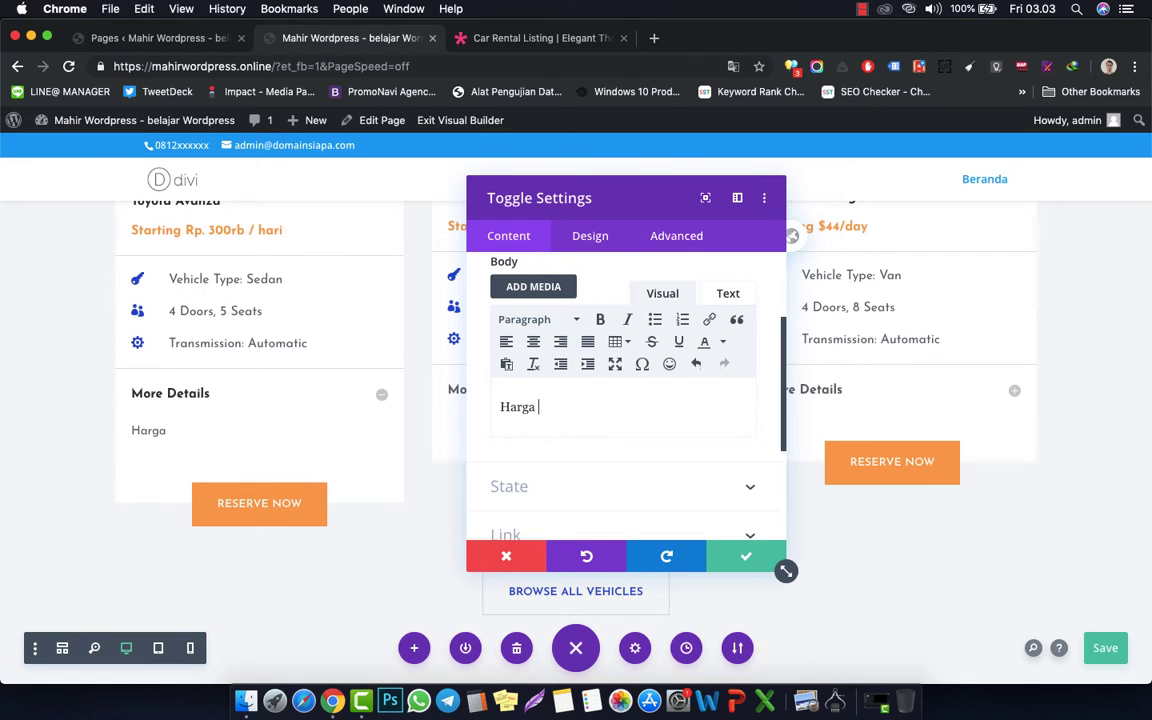
text(sudah term)
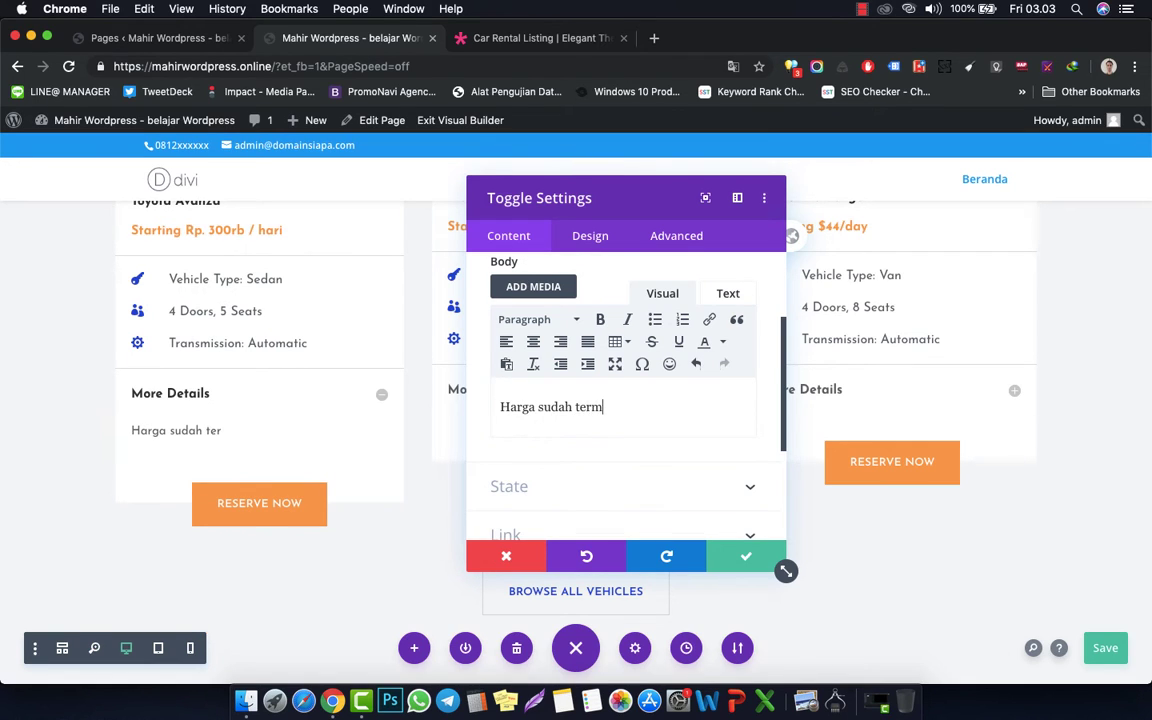
text(asuk dengan supir.)
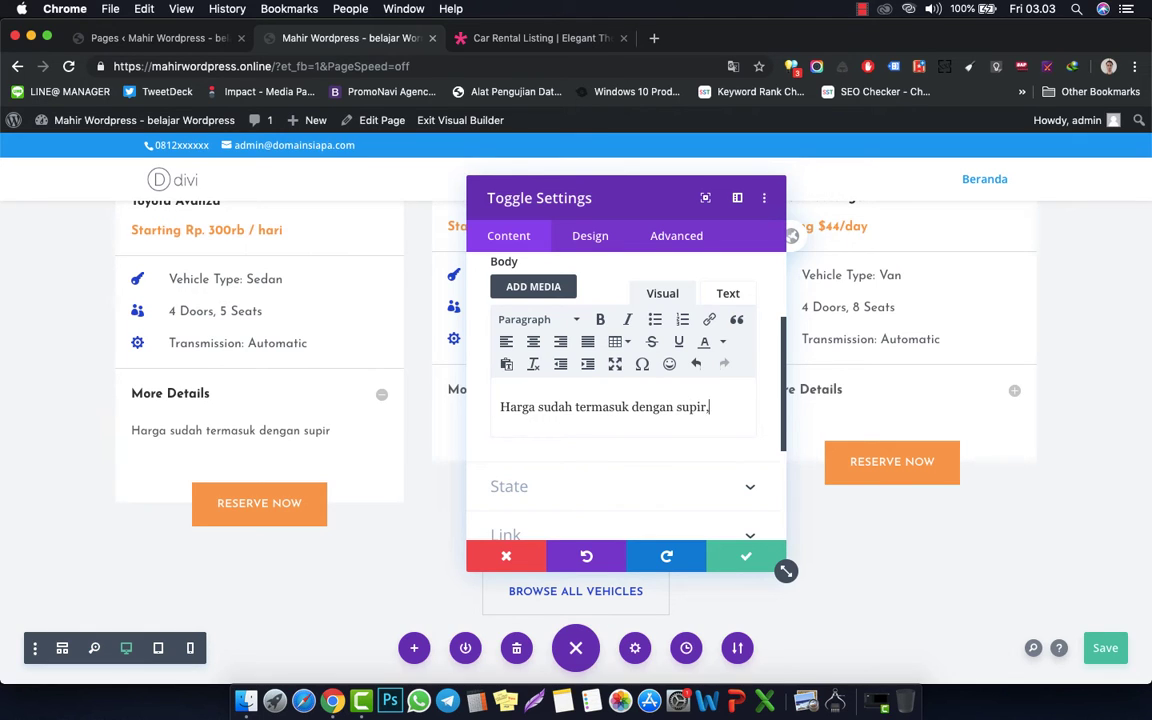
- Rewrite the Toyota Avanza card's More Details body as "Harga tidak termasuk : Bensin, Supir, Tol, dll"
key(BackSpace)
key(BackSpace)
key(BackSpace)
key(BackSpace)
key(BackSpace)
key(BackSpace)
key(BackSpace)
key(BackSpace)
key(BackSpace)
key(BackSpace)
key(BackSpace)
key(BackSpace)
key(BackSpace)
key(BackSpace)
key(BackSpace)
key(BackSpace)
key(BackSpace)
key(BackSpace)
key(BackSpace)
key(BackSpace)
key(BackSpace)
key(BackSpace)
key(BackSpace)
key(BackSpace)
key(BackSpace)
key(BackSpace)
key(BackSpace)
key(BackSpace)
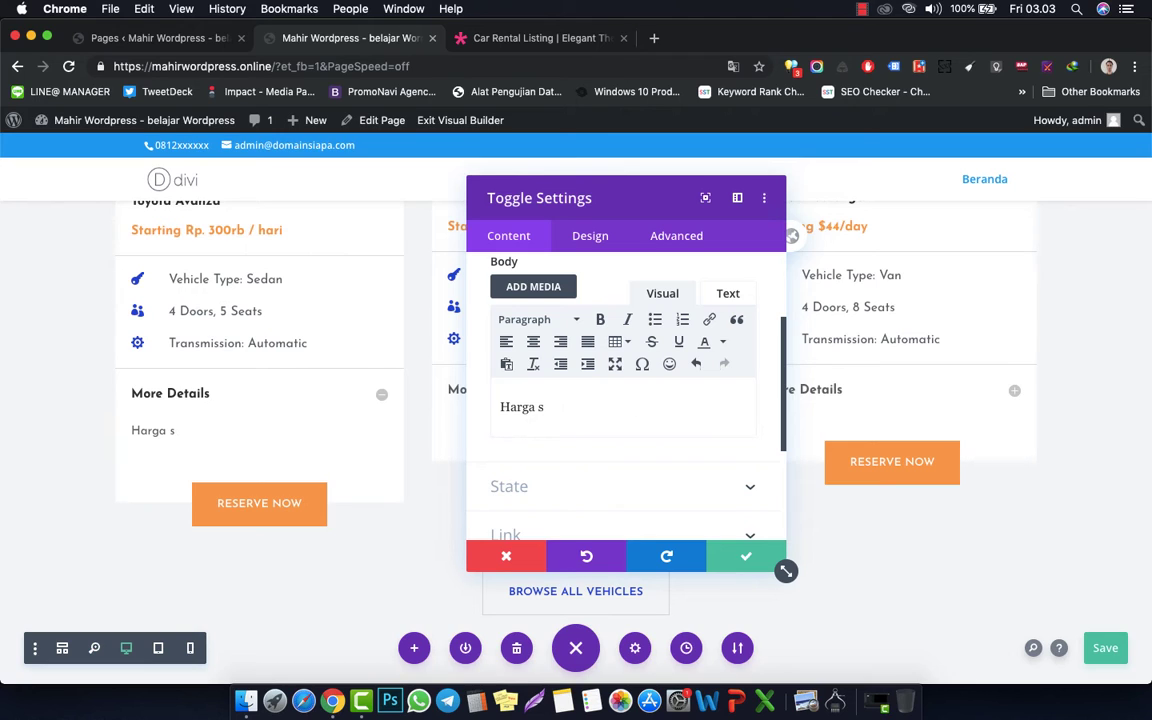
text(tidak termasuk, bes)
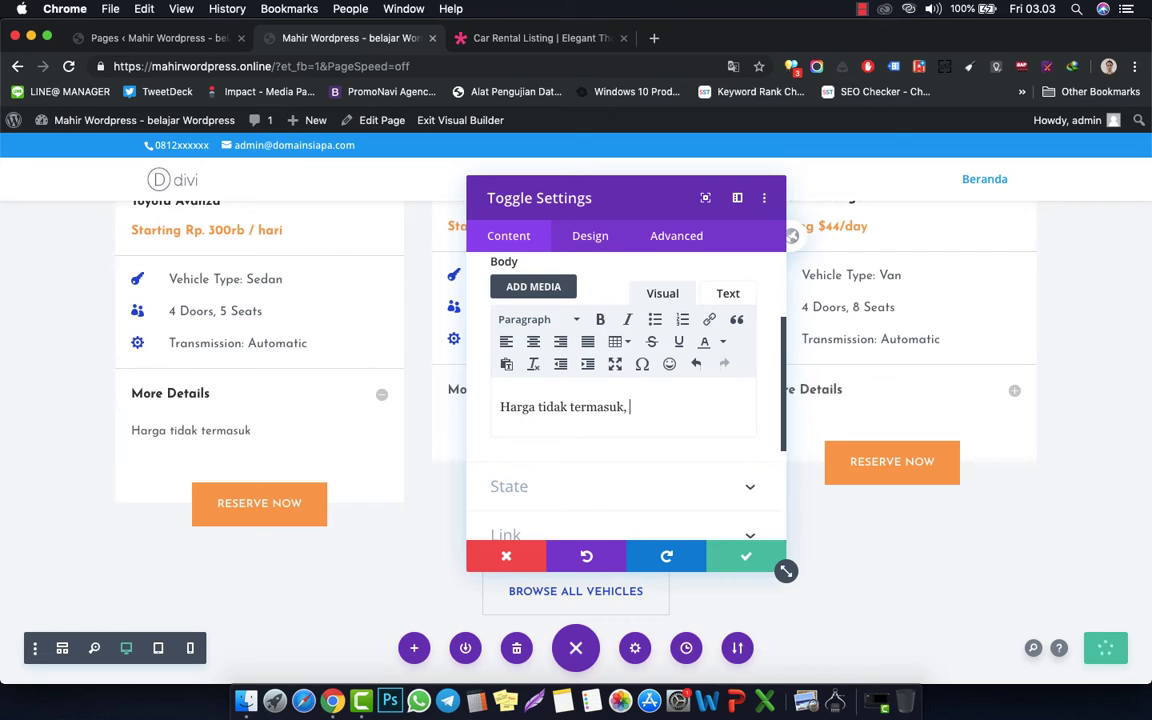
key(BackSpace)
key(BackSpace)
key(BackSpace)
key(BackSpace)
key(BackSpace)
text(: Bensing)
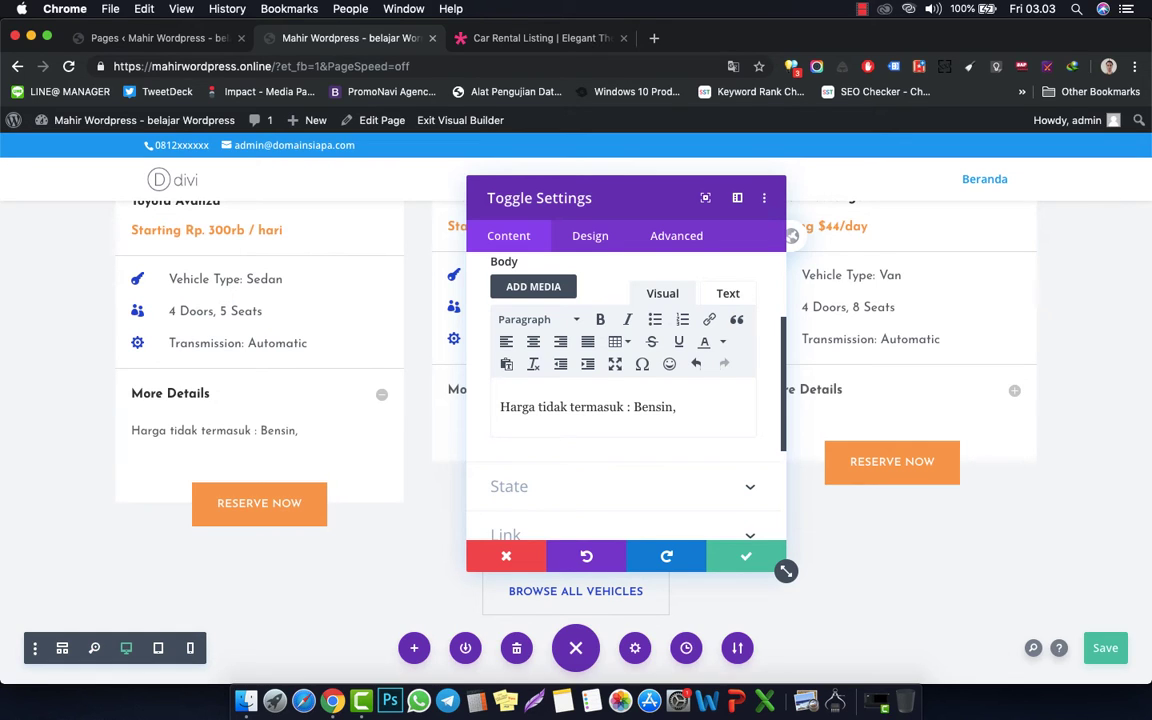
text( Supir, Tol)
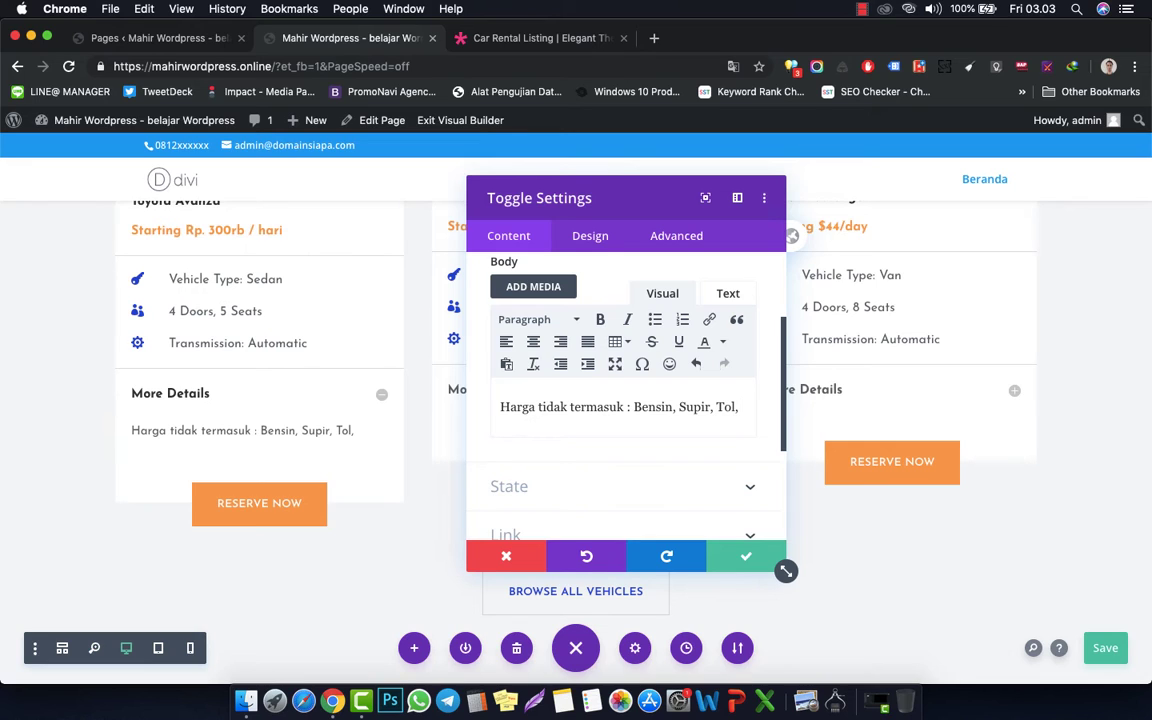
text(, dll)
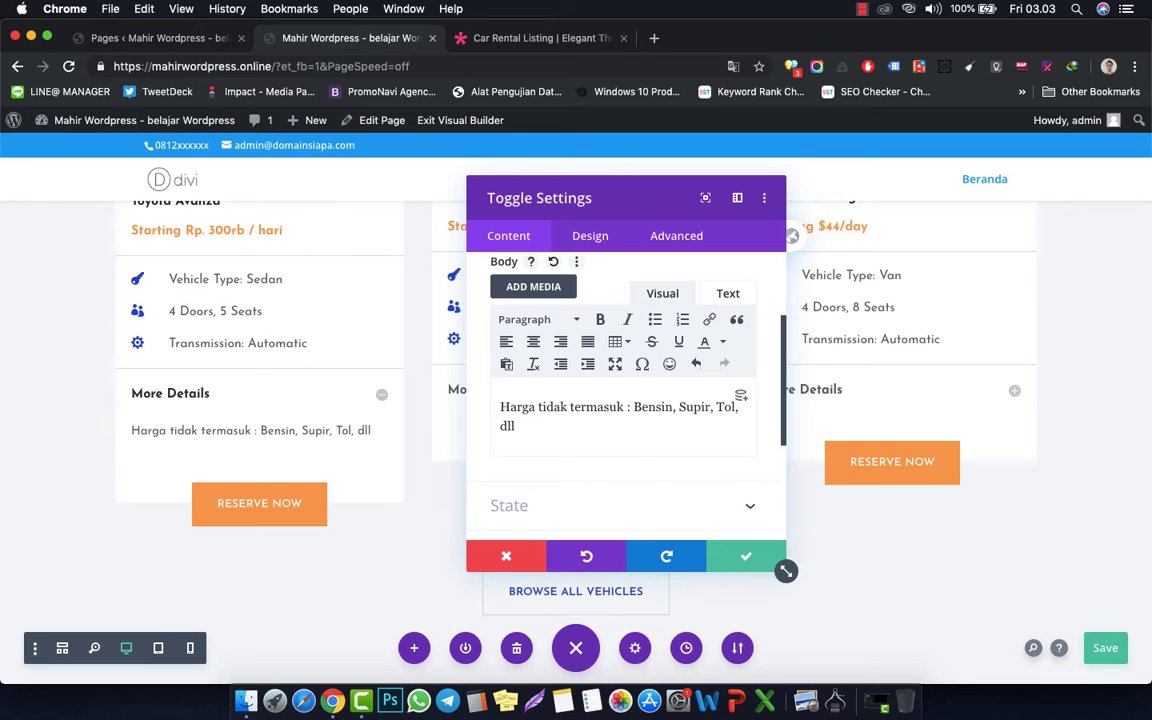
- Add a second body paragraph reading "Cocok sekali untuk keperluan keluarga, kantor, dan lainya." and save the toggle settings
key(Return)
text(Kapasitas)
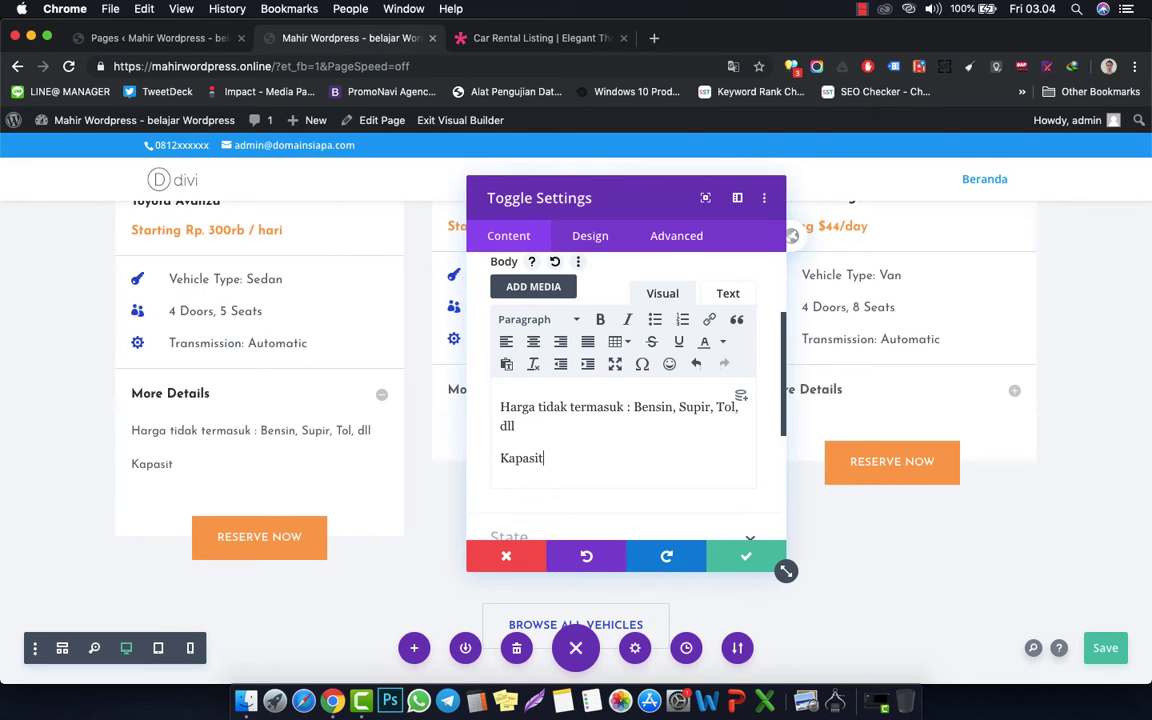
key(BackSpace)
key(BackSpace)
key(BackSpace)
key(BackSpace)
key(BackSpace)
key(BackSpace)
key(BackSpace)
key(BackSpace)
key(BackSpace)
text(ocok seka)
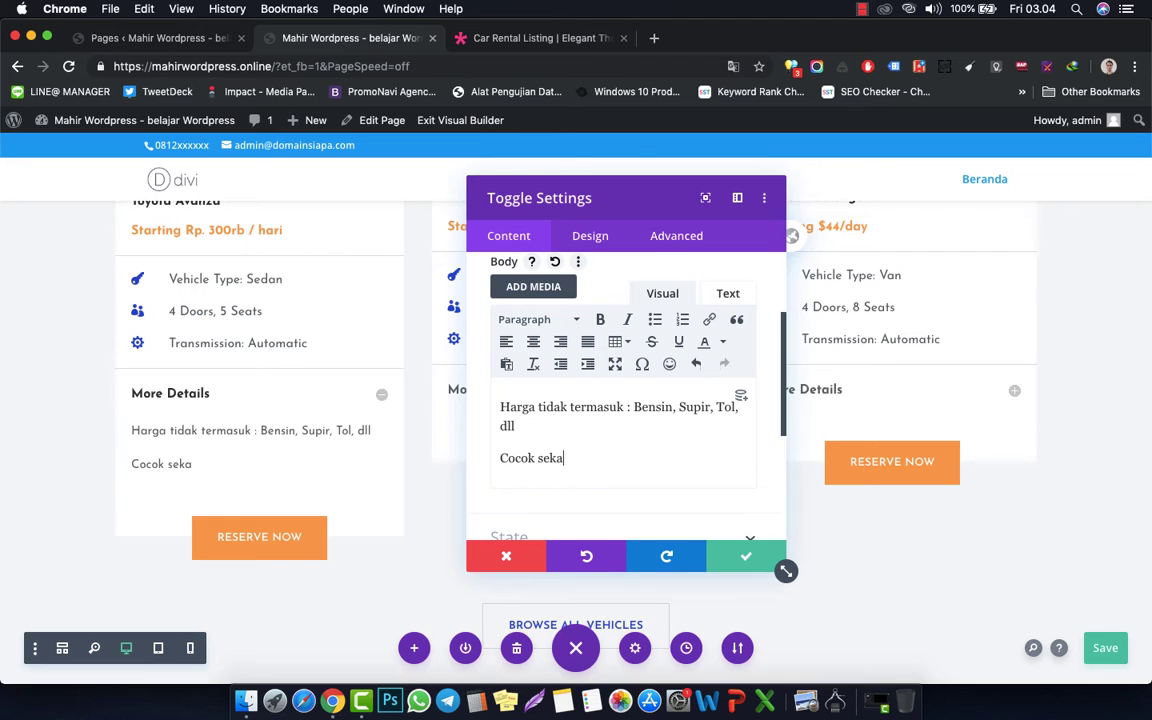
text(li untuk keperluan)
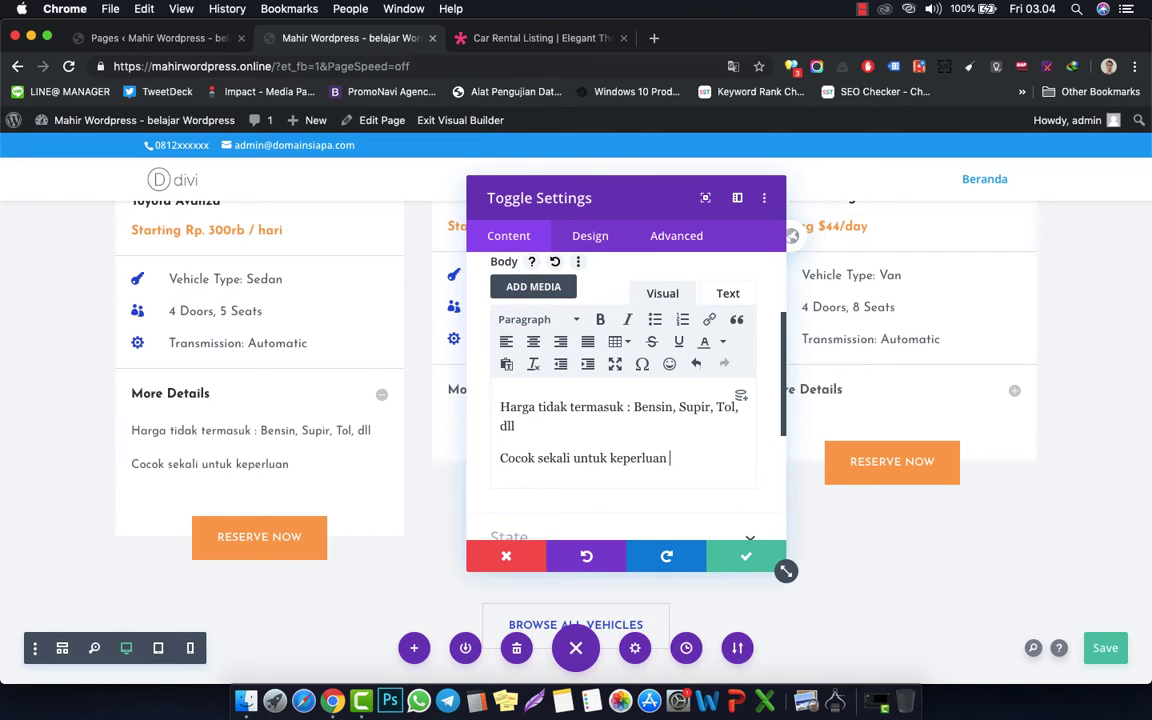
text( keluarga, kantor)
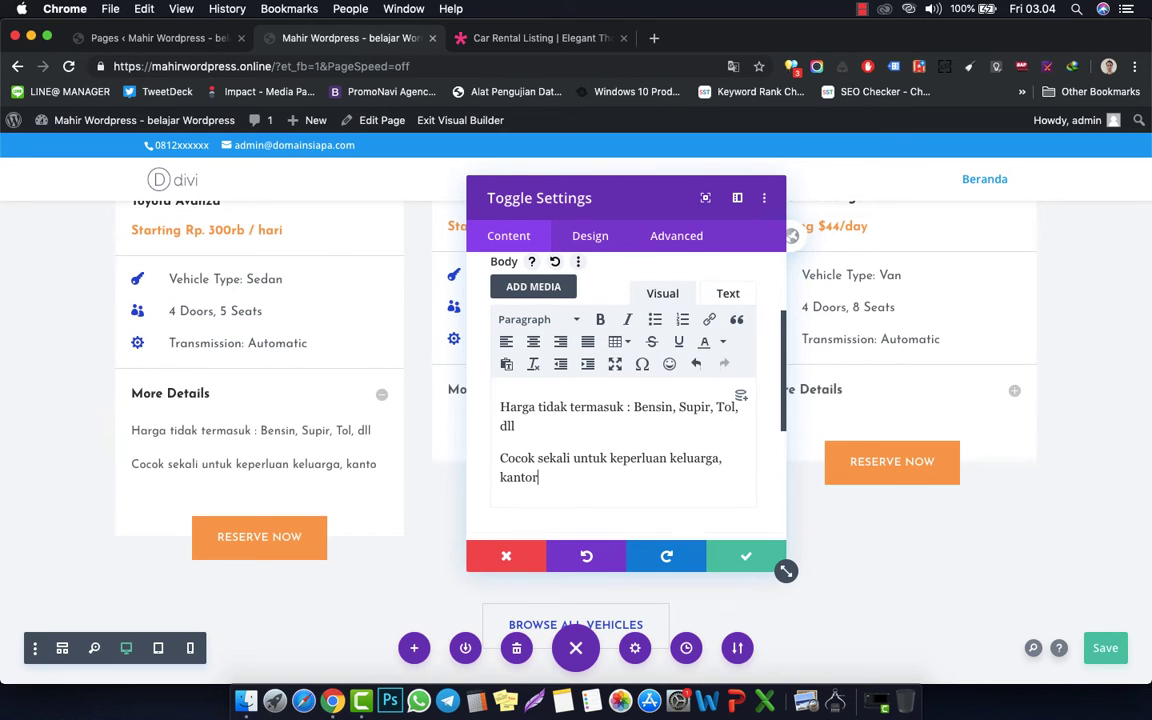
text(, dan li)
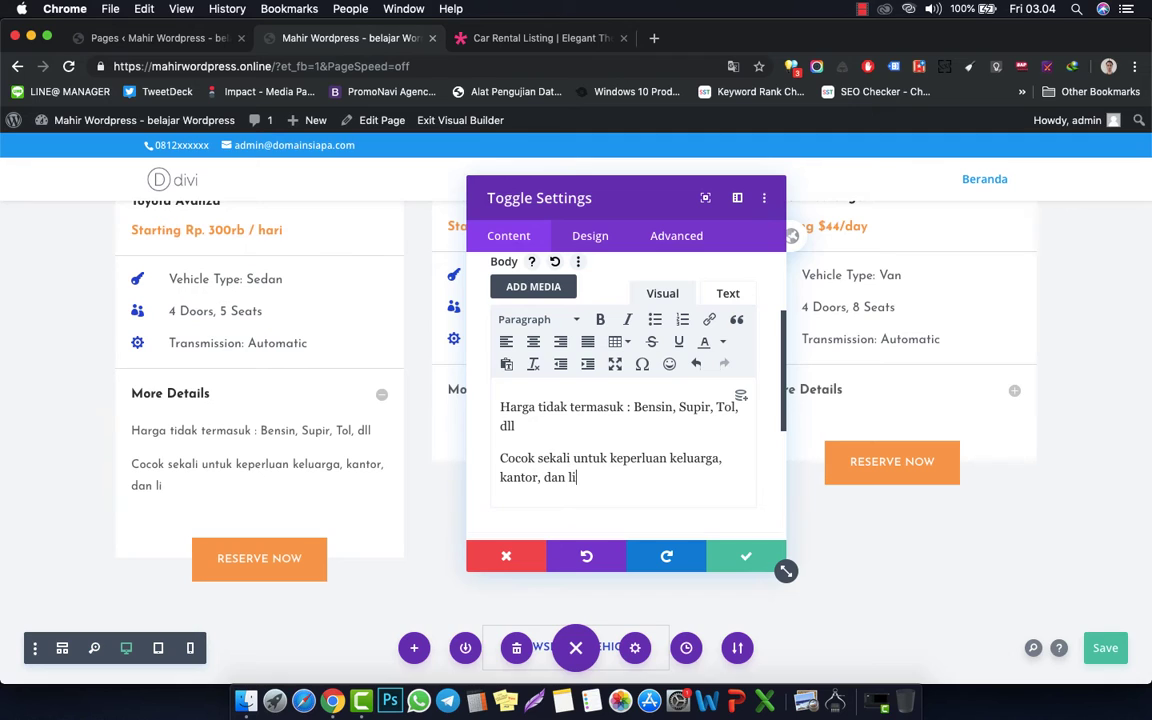
text( lai)
key(BackSpace)
text(ainya.)
click(744, 558)
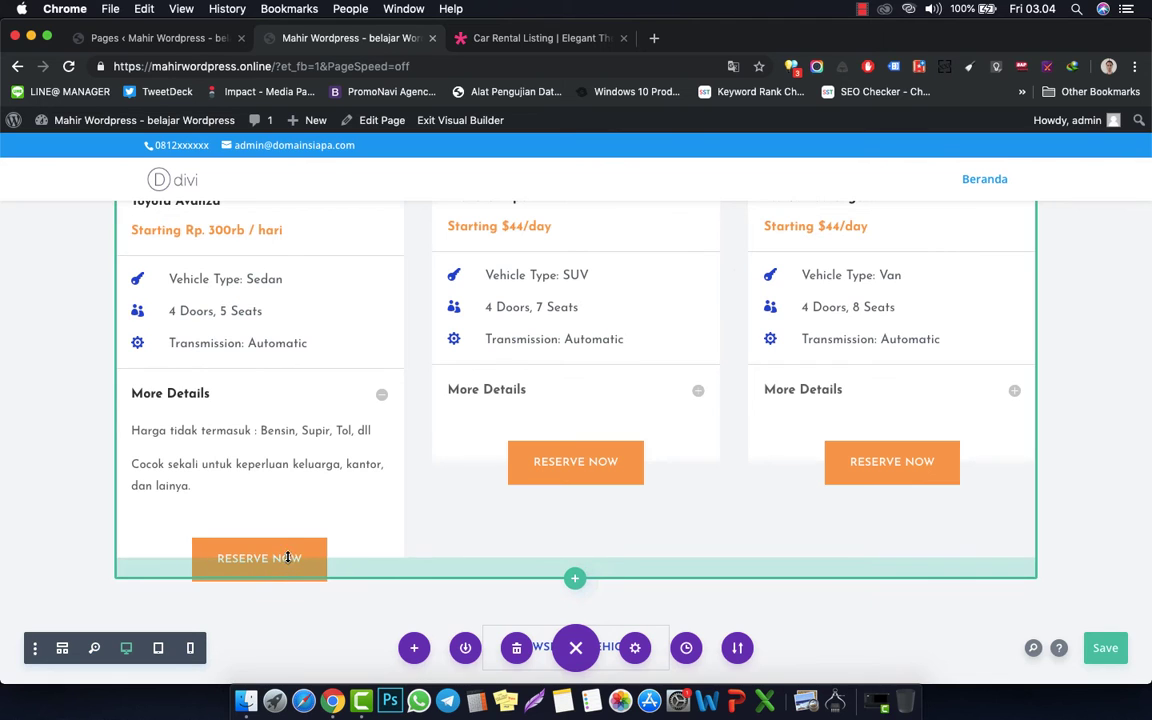
- Change the Toyota Avanza card's Reserve Now button label to "klik to whatsapp"
mouse_move(275, 548)
click(231, 547)
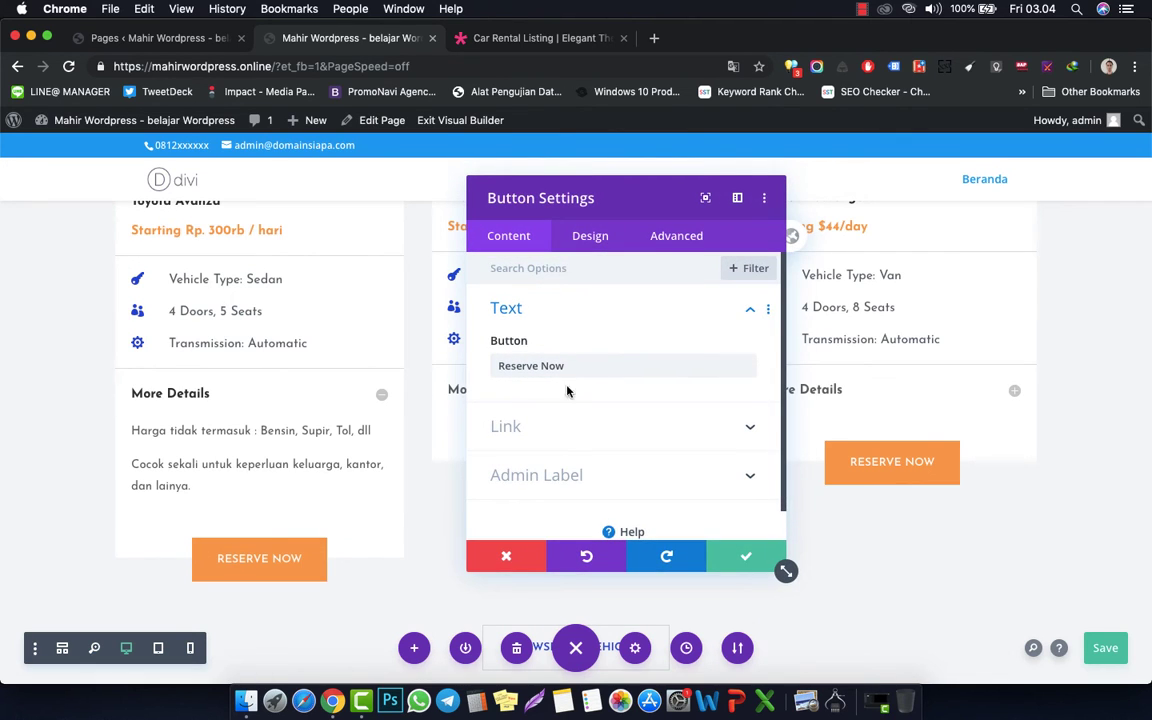
double_click(565, 368)
key(super+a)
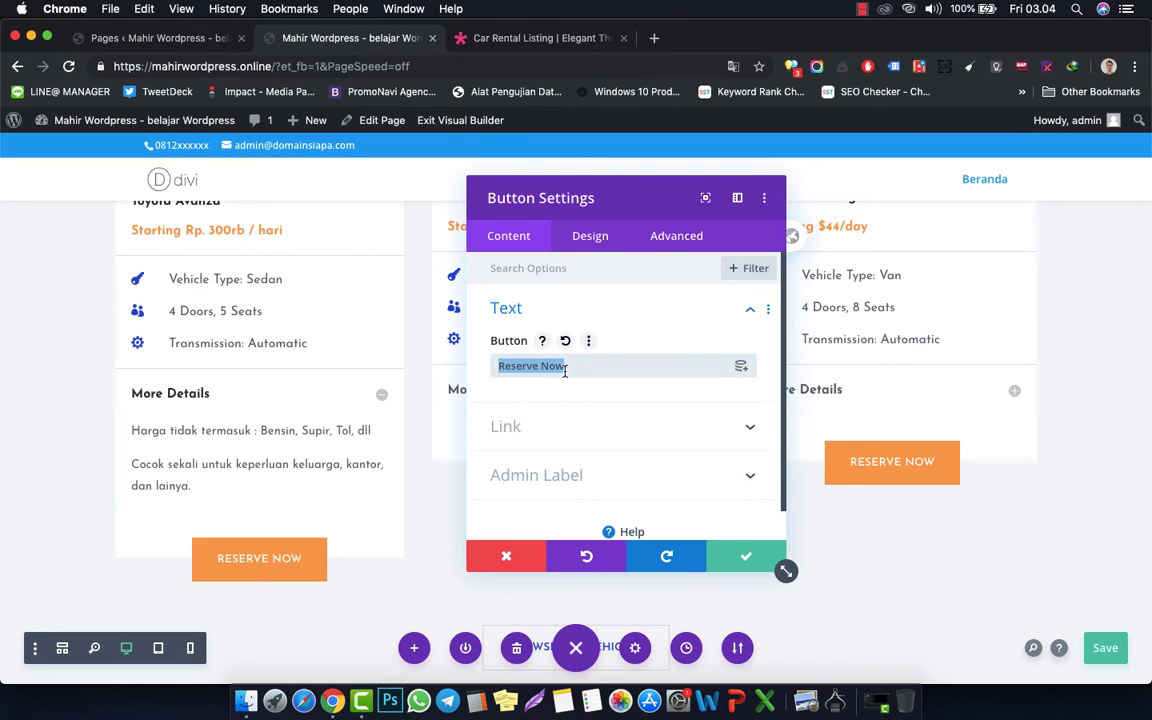
text(WA)
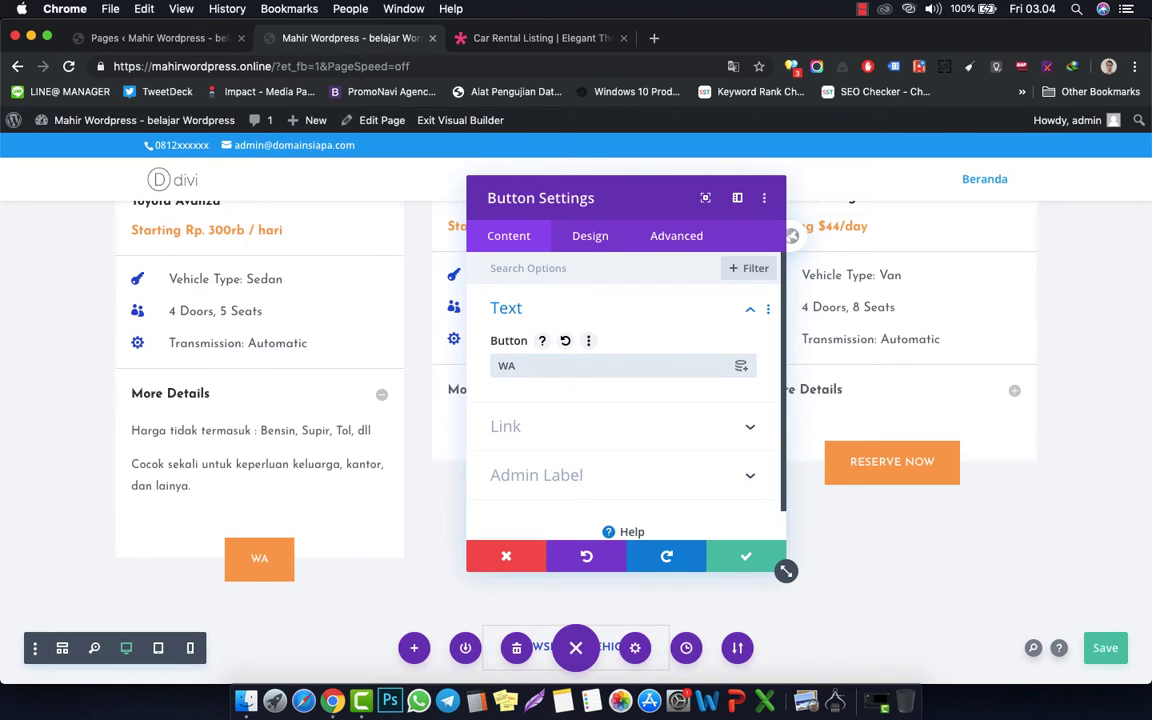
text(h)
key(BackSpace)
key(BackSpace)
text(hatsapp )
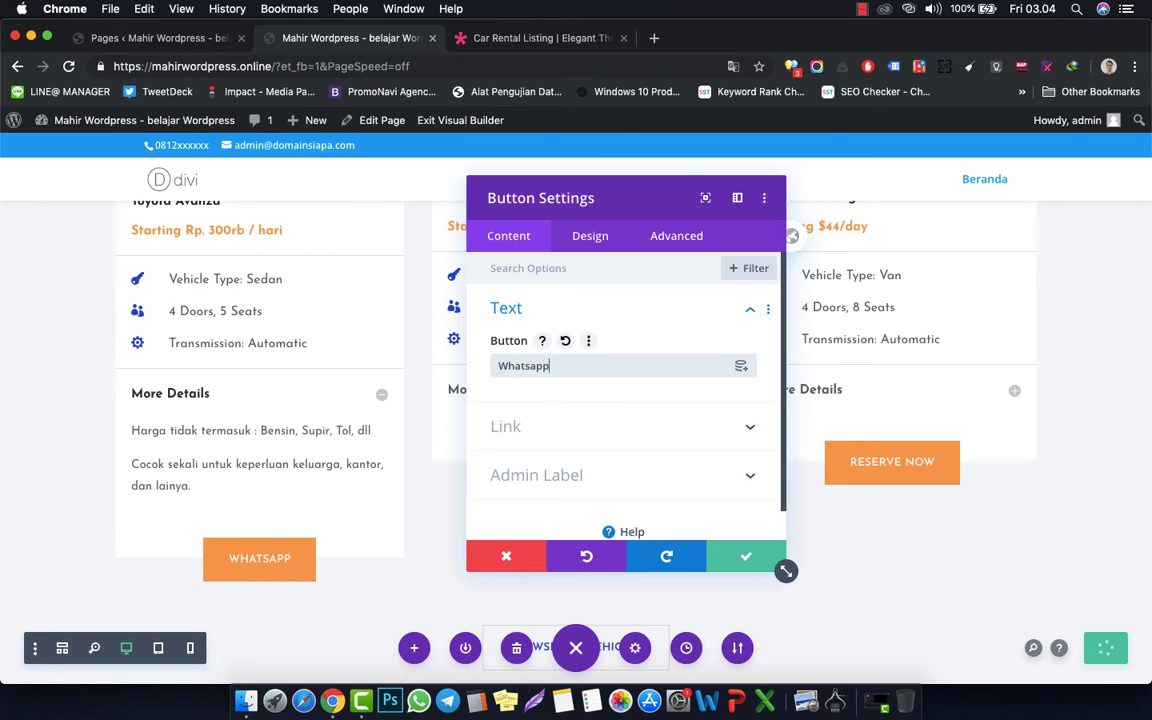
text(now)
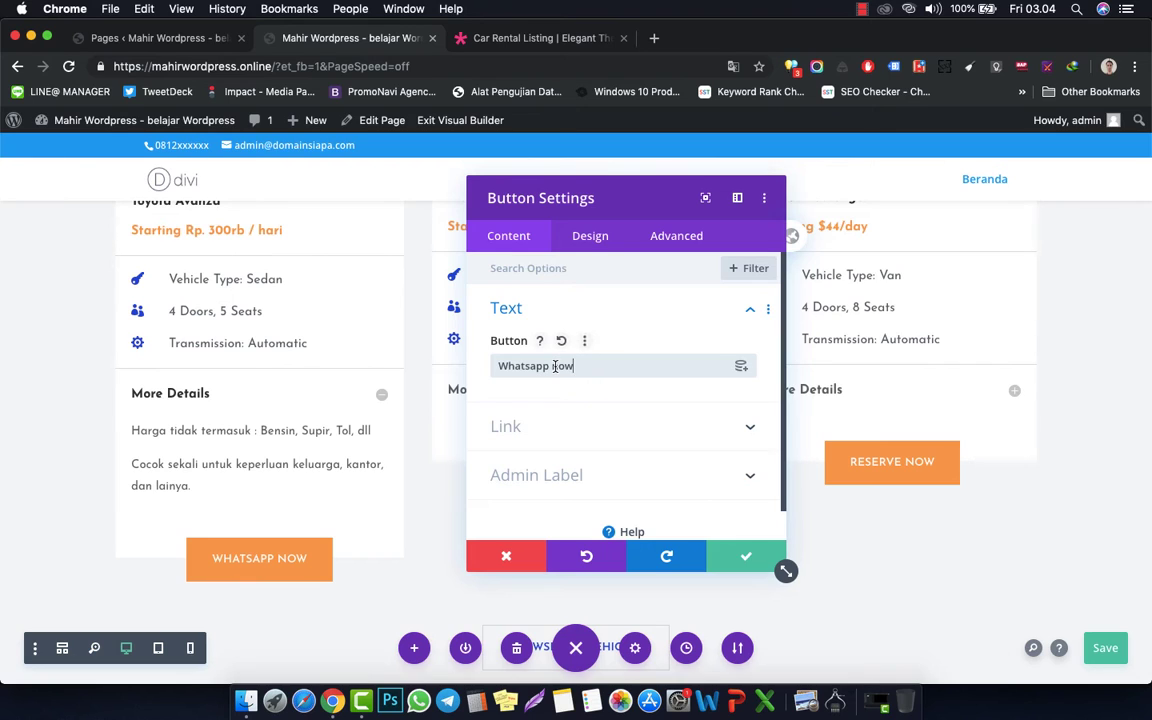
drag(575, 366, 555, 366)
key(super+a)
text(kli)
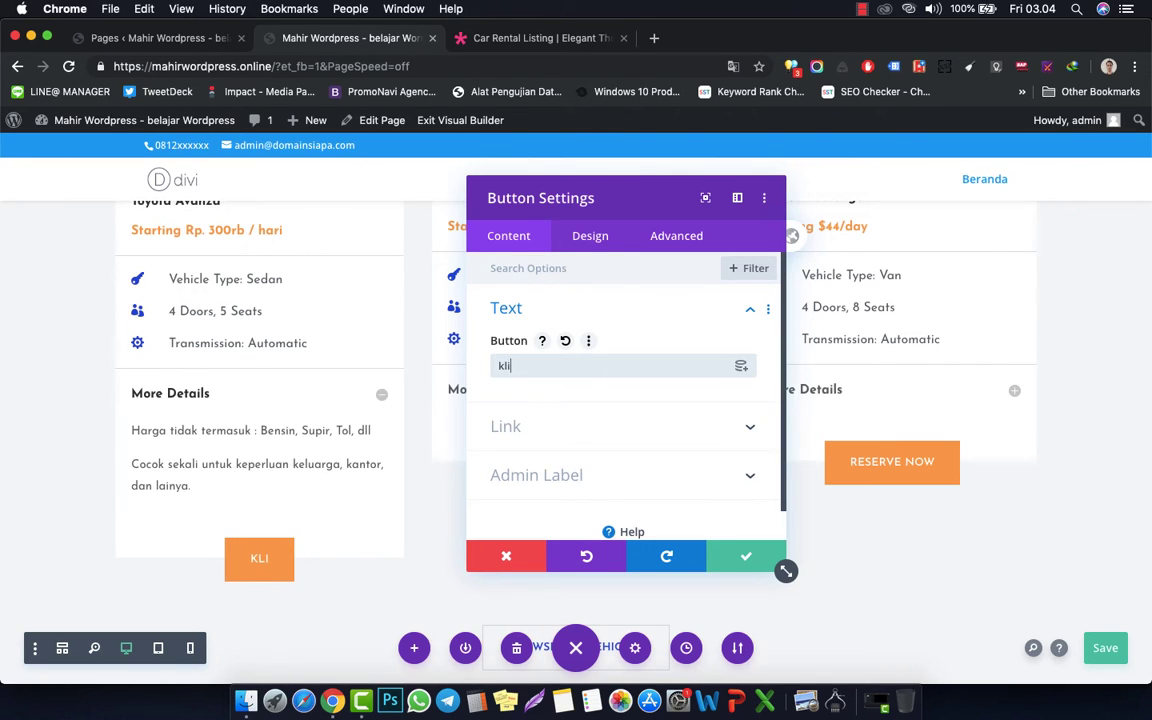
text(k to wh)
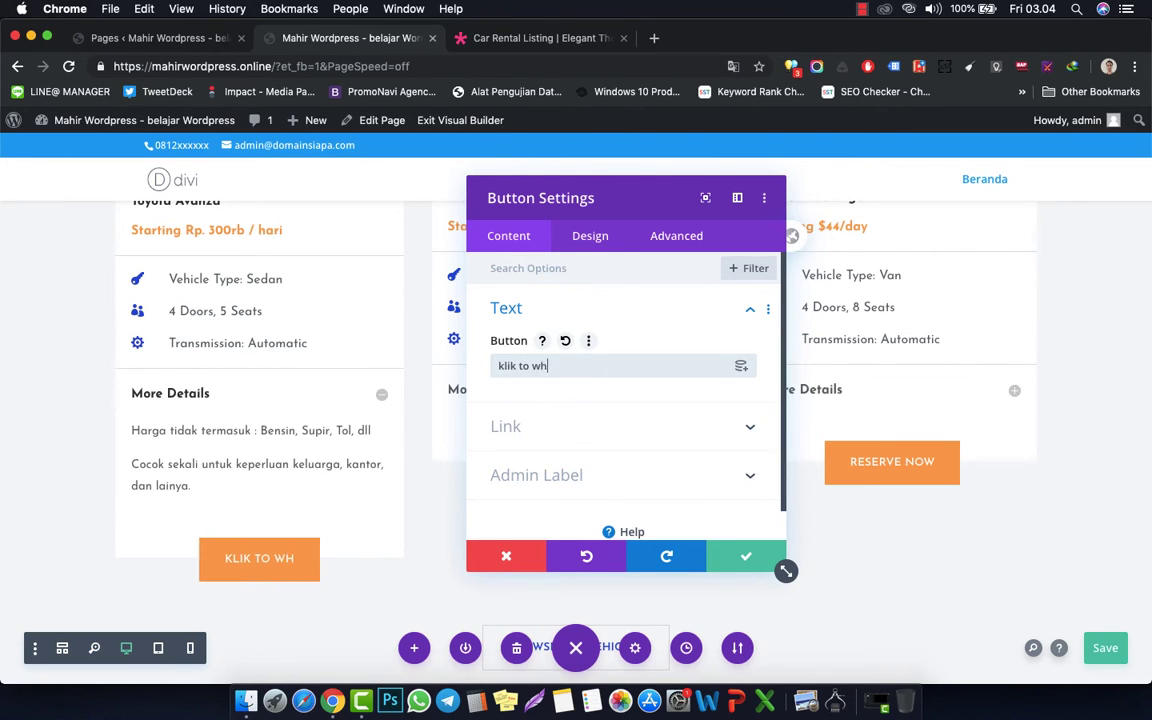
text(atsapp)
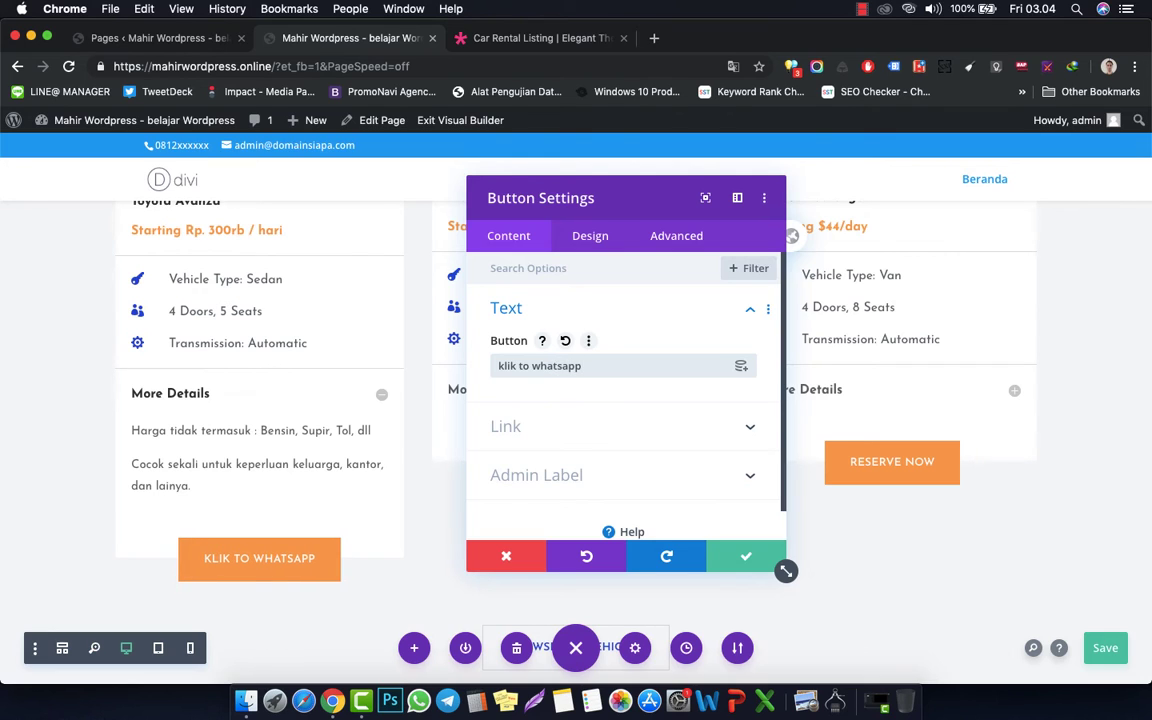
click(580, 426)
click(608, 340)
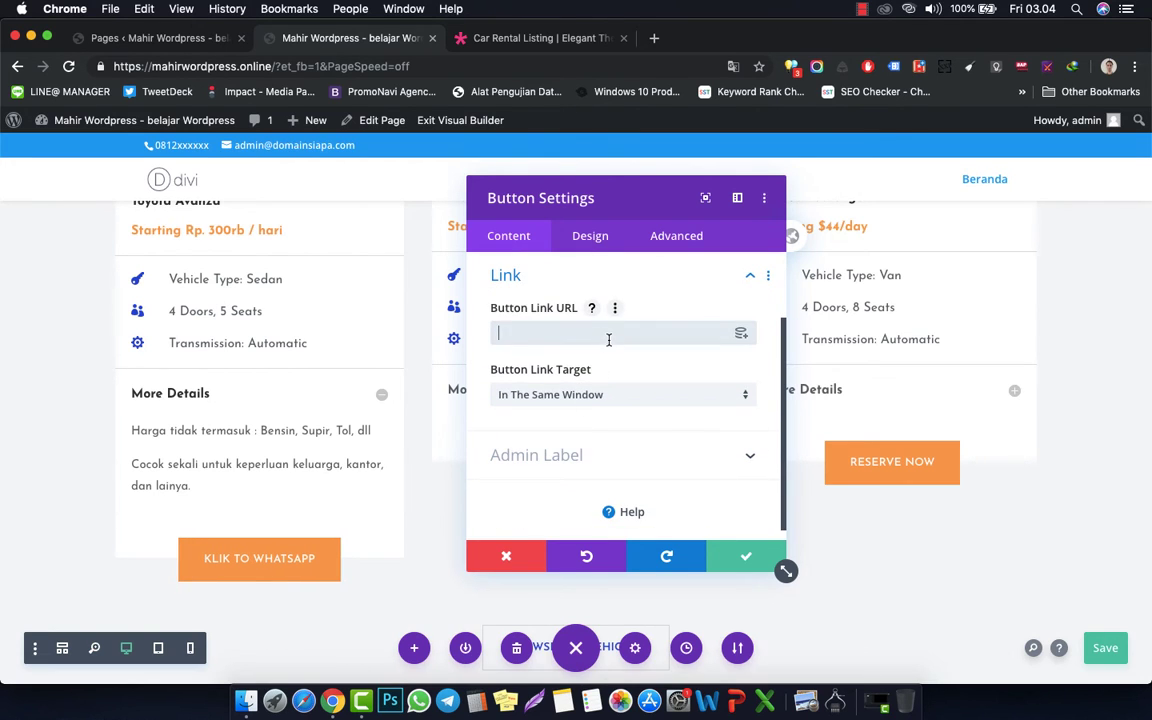
text(https://wa.me/628111xxxxx)
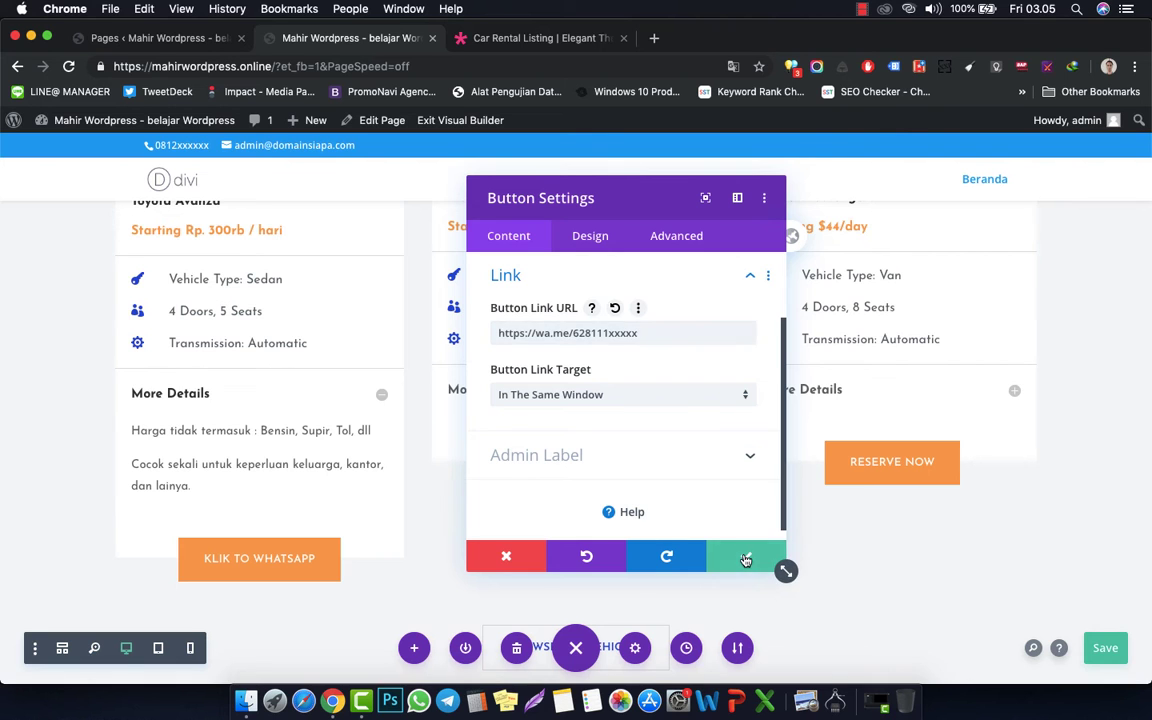
click(745, 556)
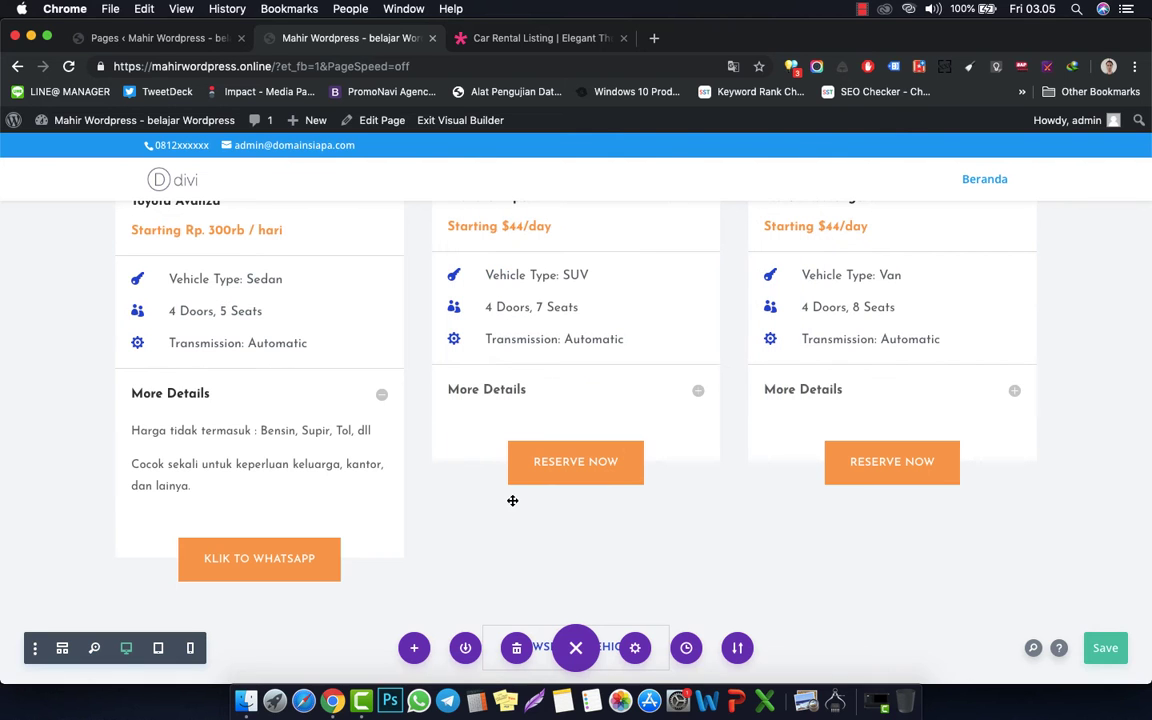
- Change the Browse All Vehicles button label below the vehicle cards to "Type Mobil Lainnya" and save the settings
scroll(612, 356, up, 10)
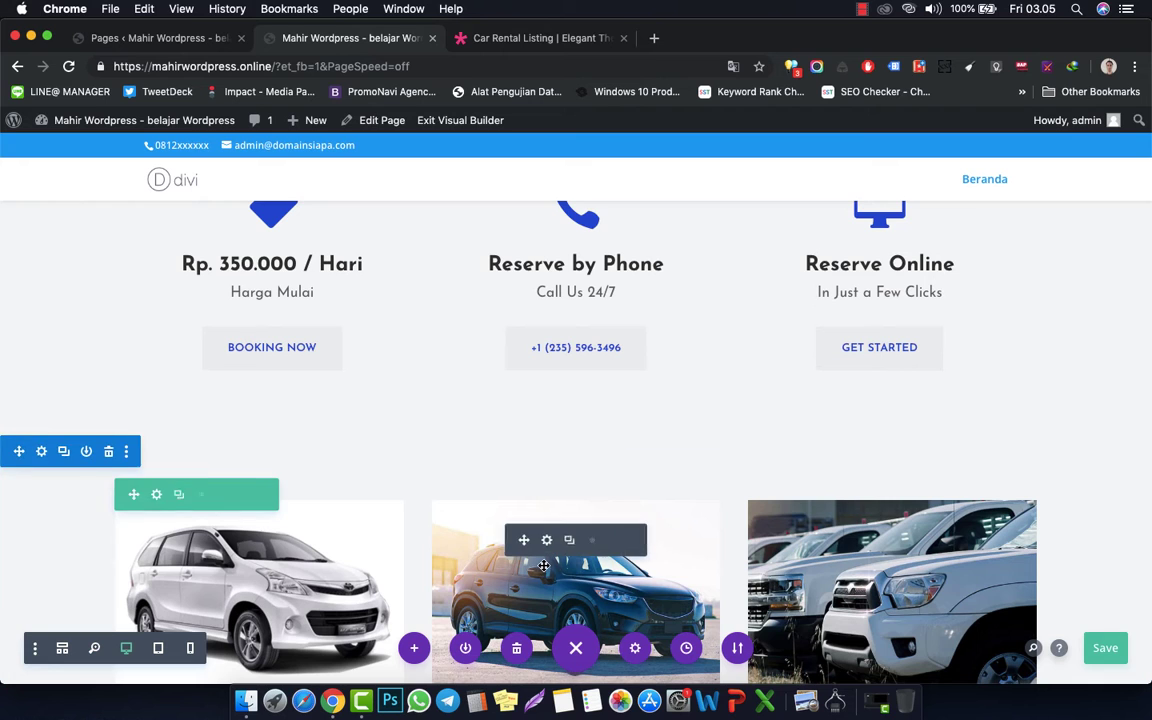
scroll(545, 566, down, 5)
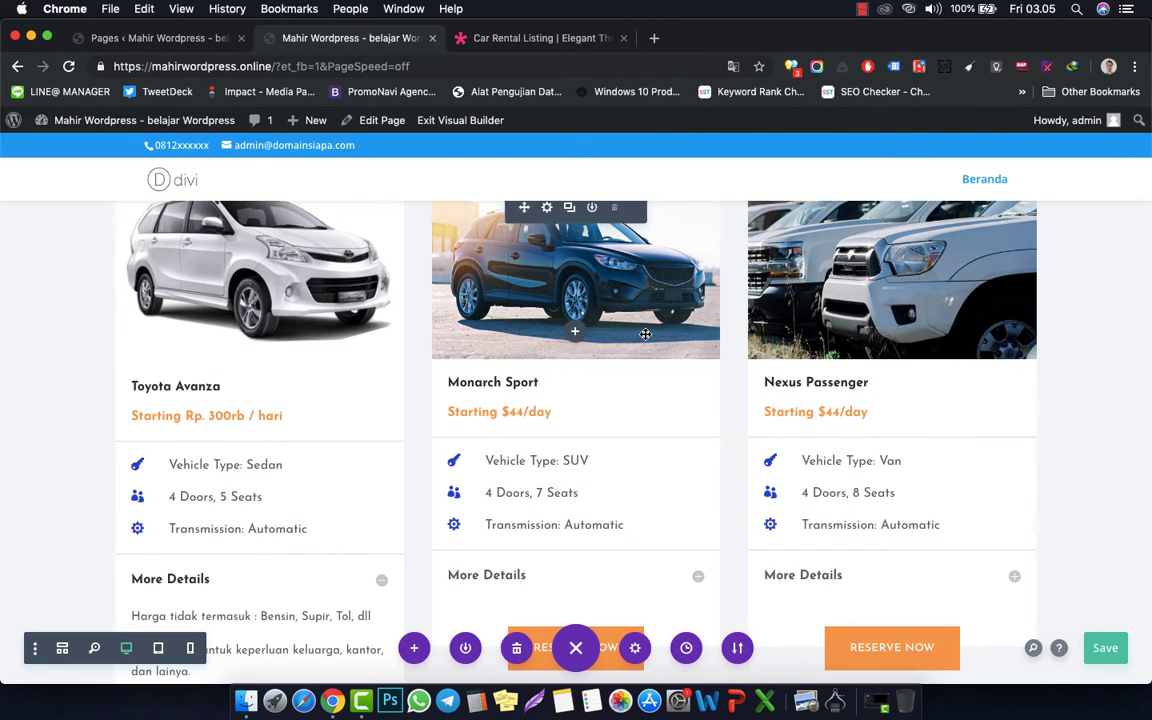
scroll(395, 345, up, 2)
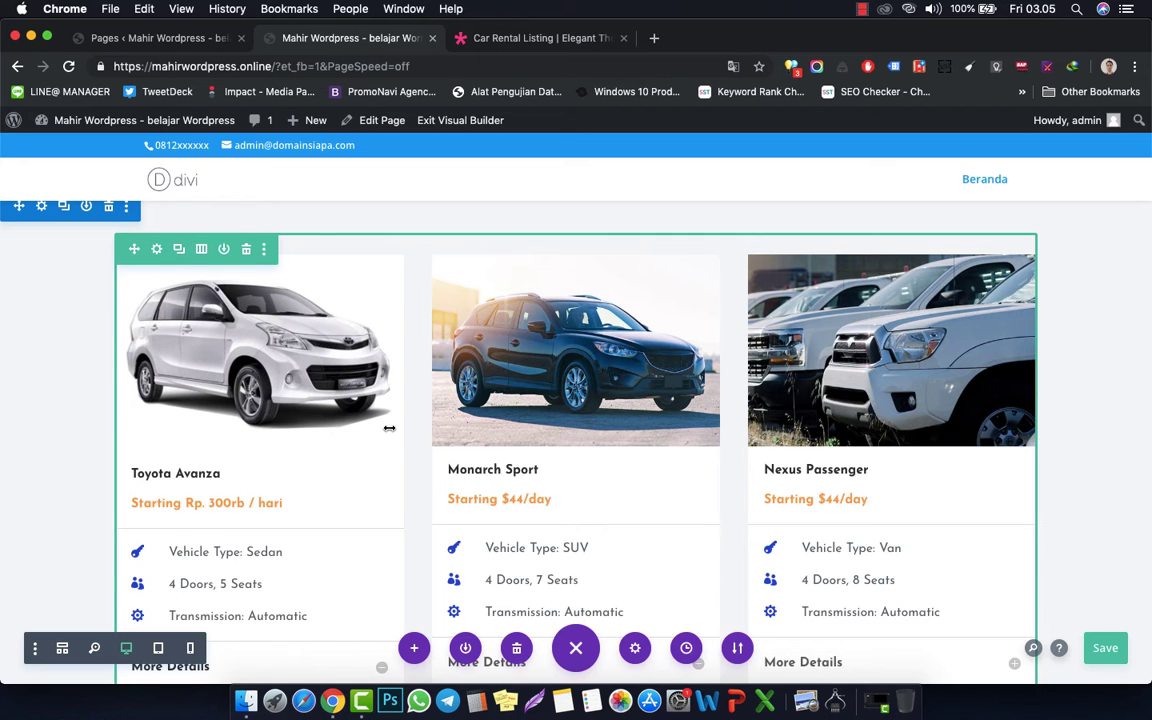
scroll(356, 340, down, 15)
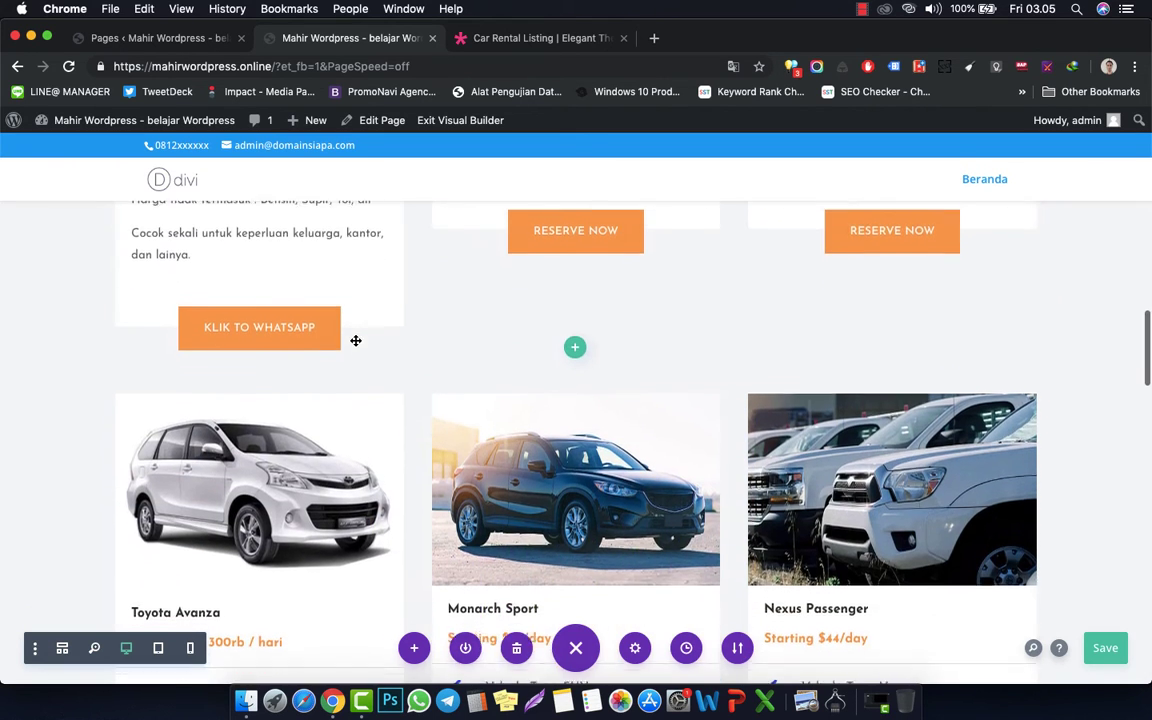
scroll(335, 481, down, 8)
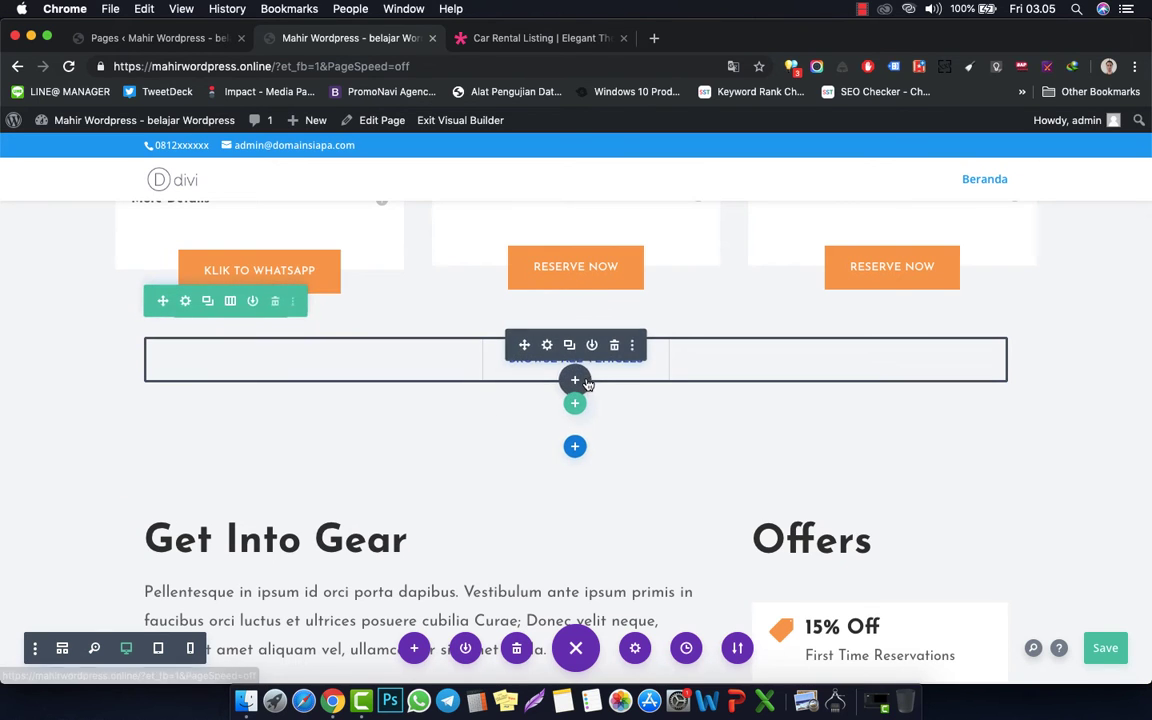
click(546, 346)
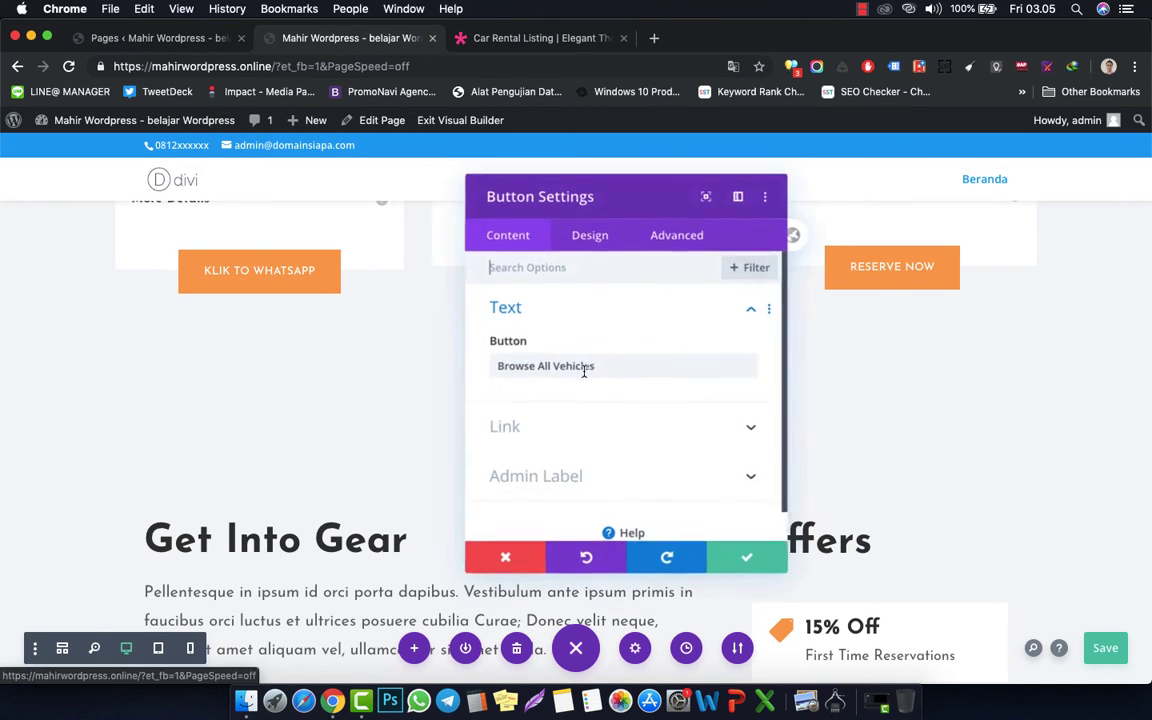
key(alt+shift+Right)
key(alt+shift+Right)
key(alt+shift+Right)
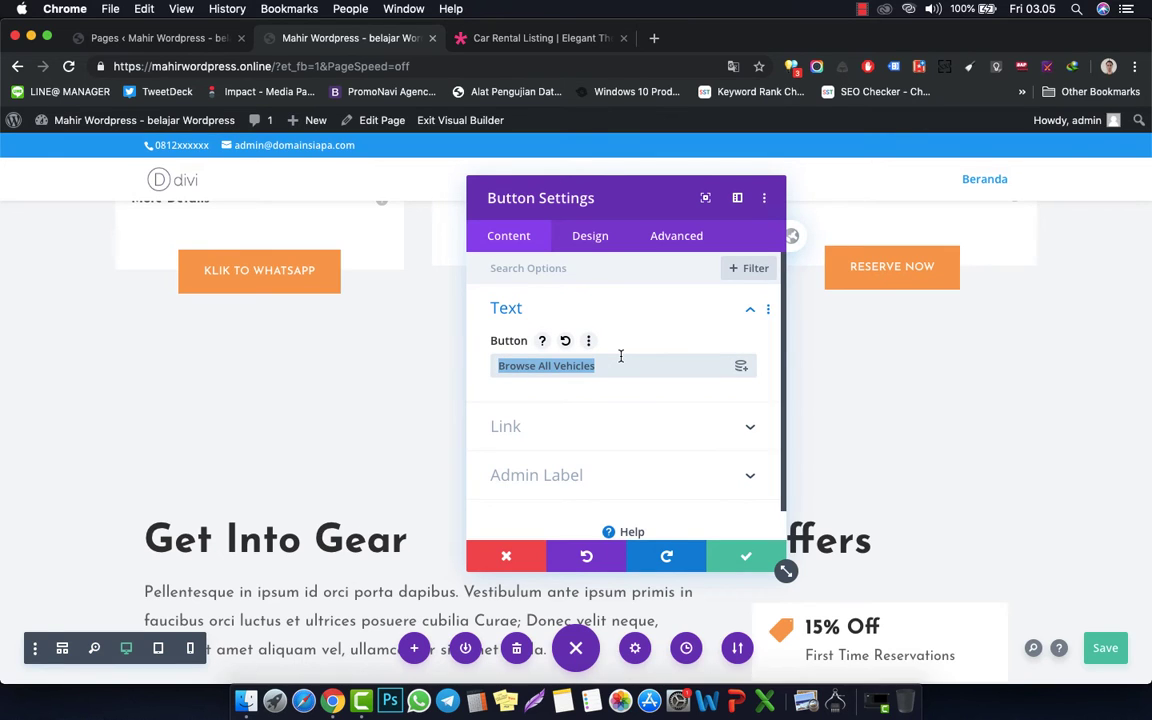
text(Ty)
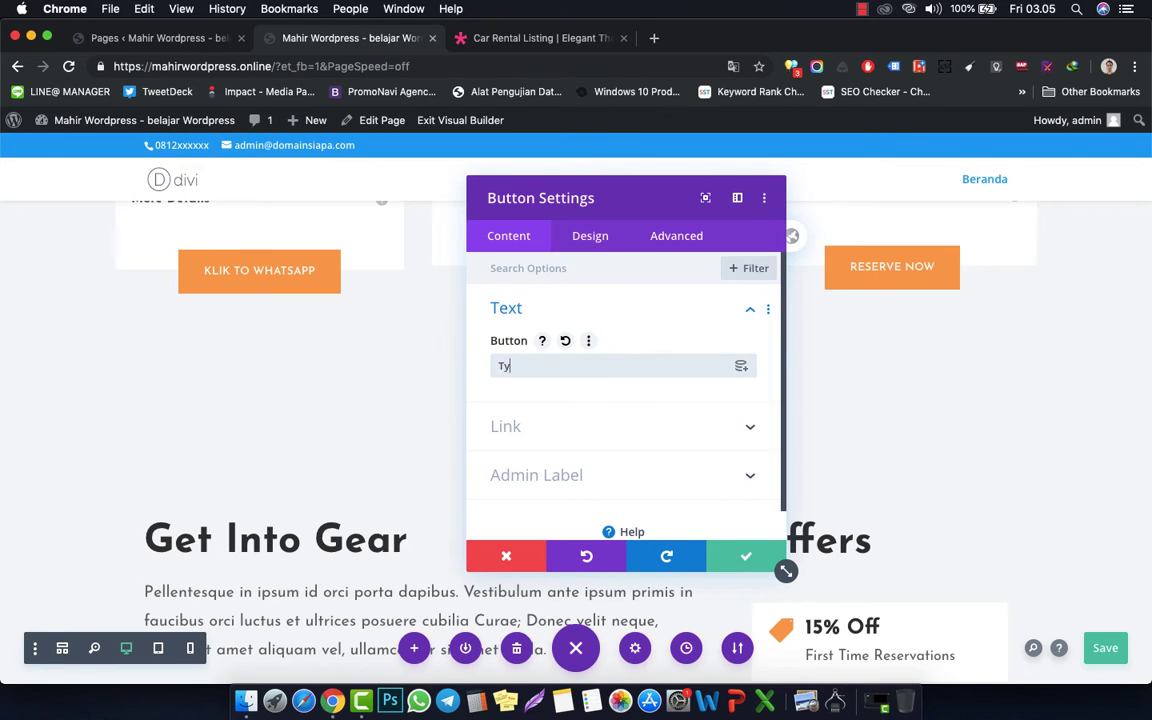
text(pe Rental M)
key(BackSpace)
key(BackSpace)
click(746, 556)
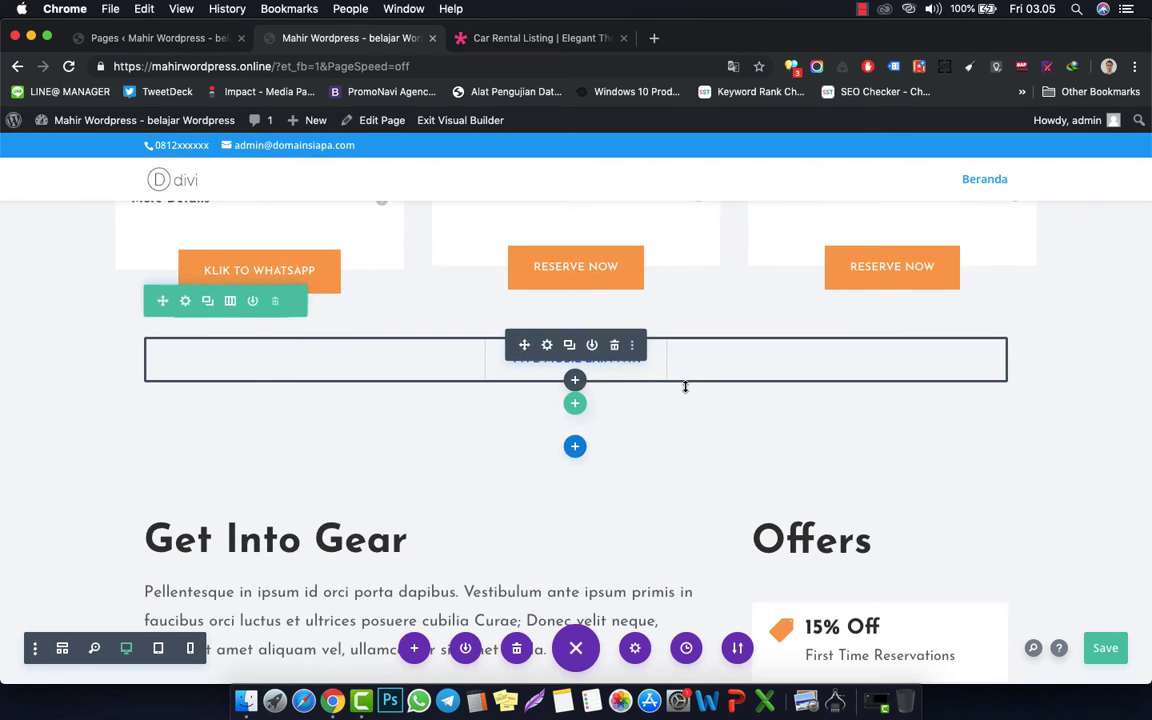
- Look over the placeholder content in the Get Into Gear, Offers and Quality Rentals sections
scroll(620, 479, down, 3)
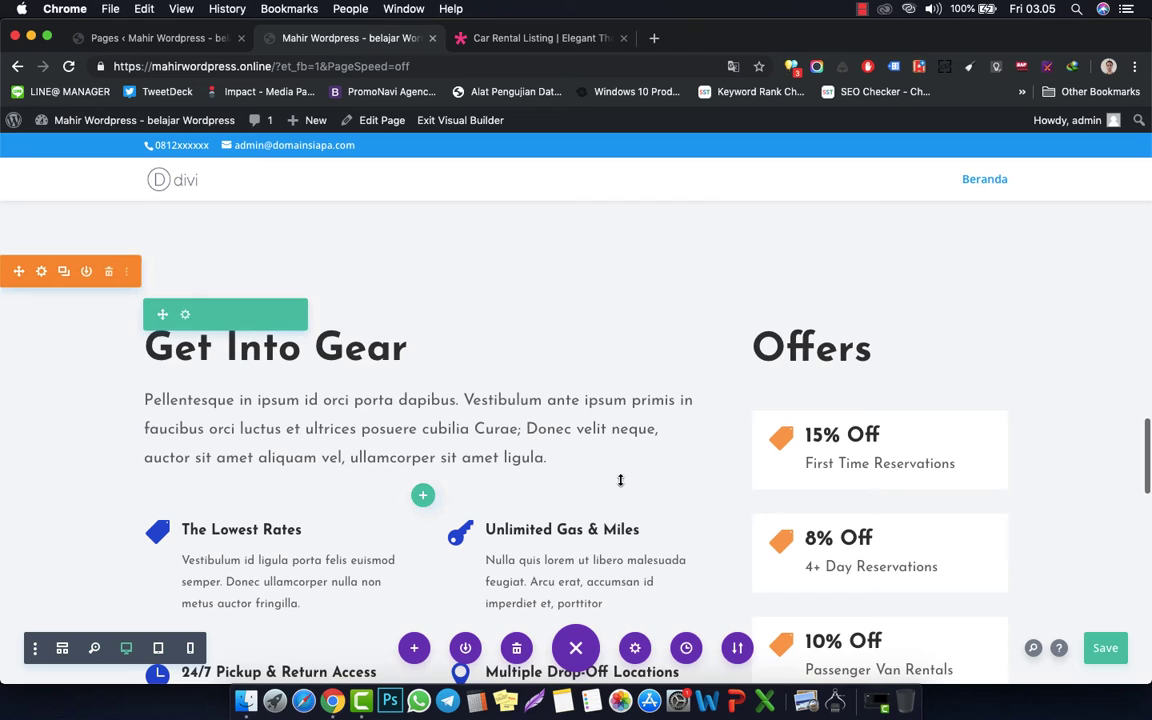
double_click(445, 428)
triple_click(187, 407)
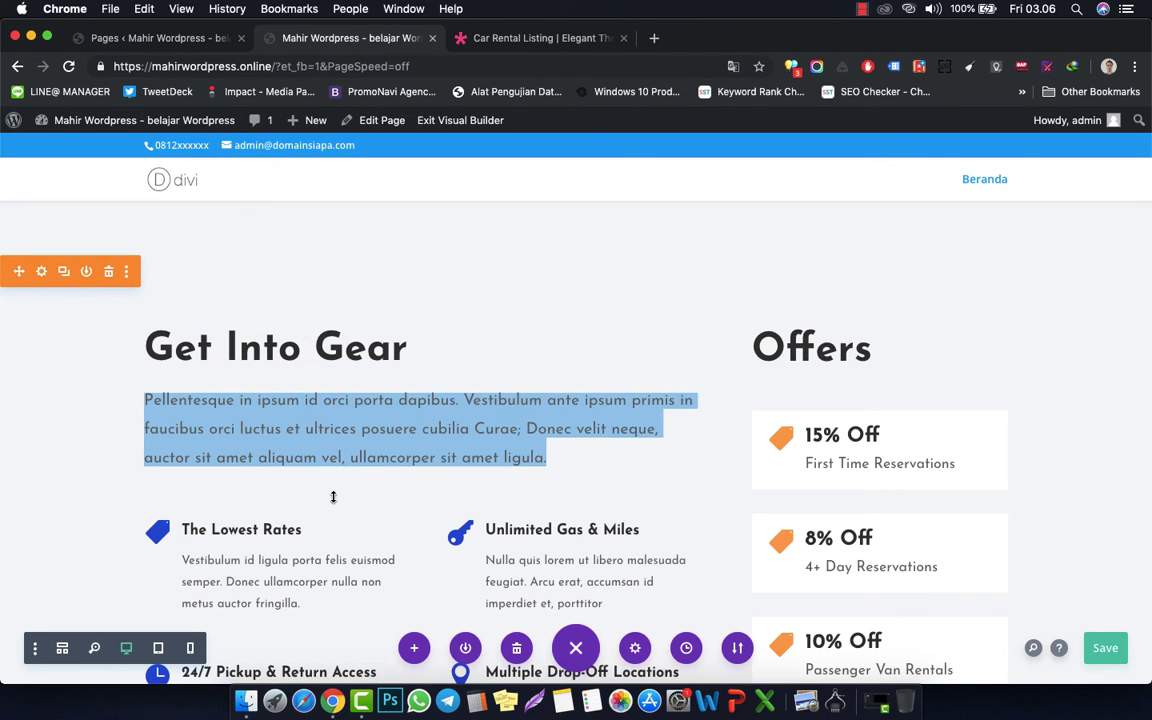
scroll(332, 493, down, 4)
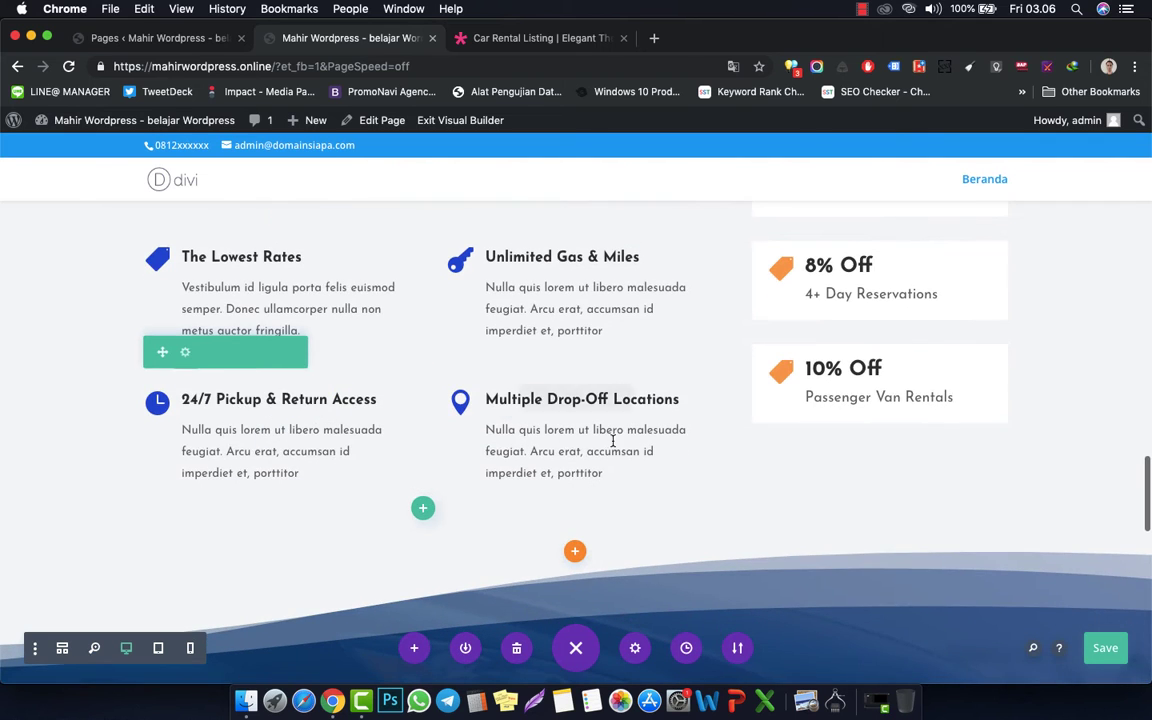
scroll(705, 413, down, 5)
scroll(704, 412, down, 3)
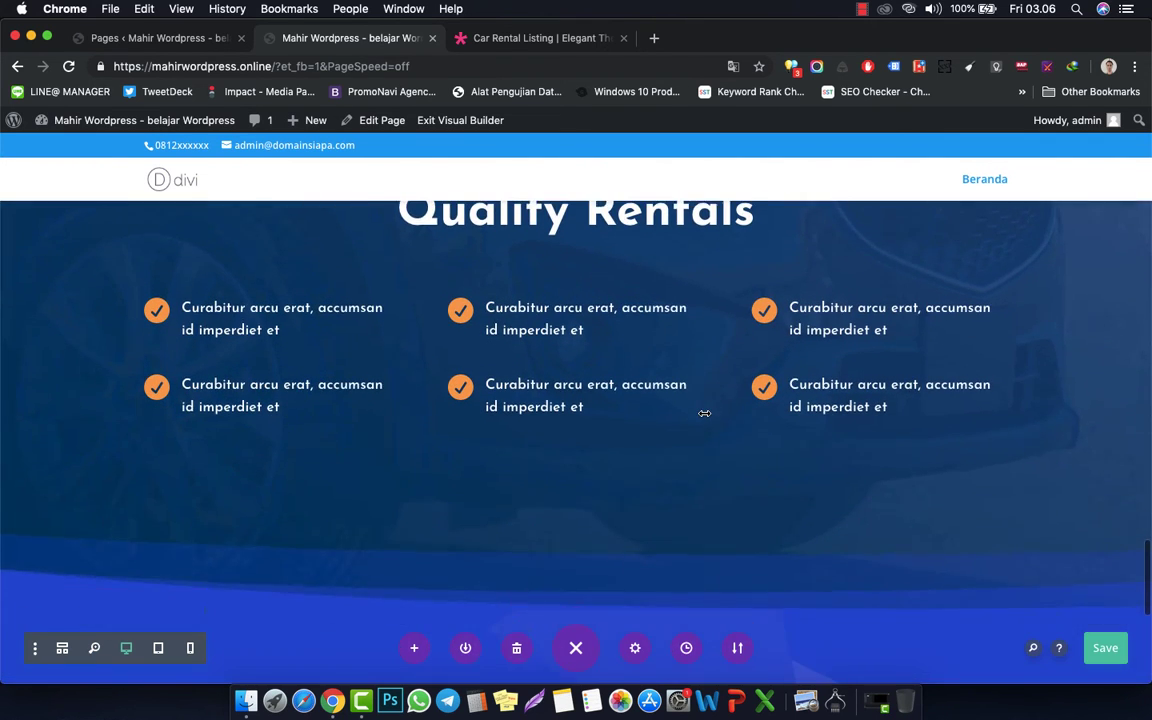
- Save the edited homepage and exit the Visual Builder
scroll(590, 450, down, 6)
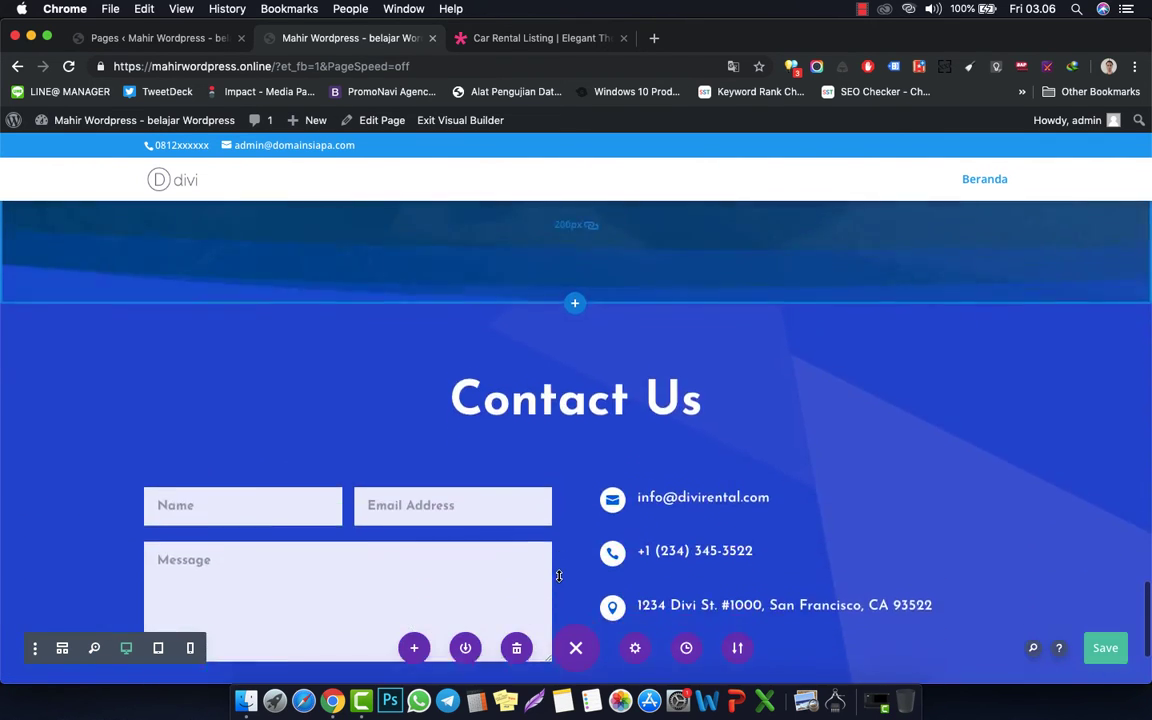
scroll(559, 576, up, 10)
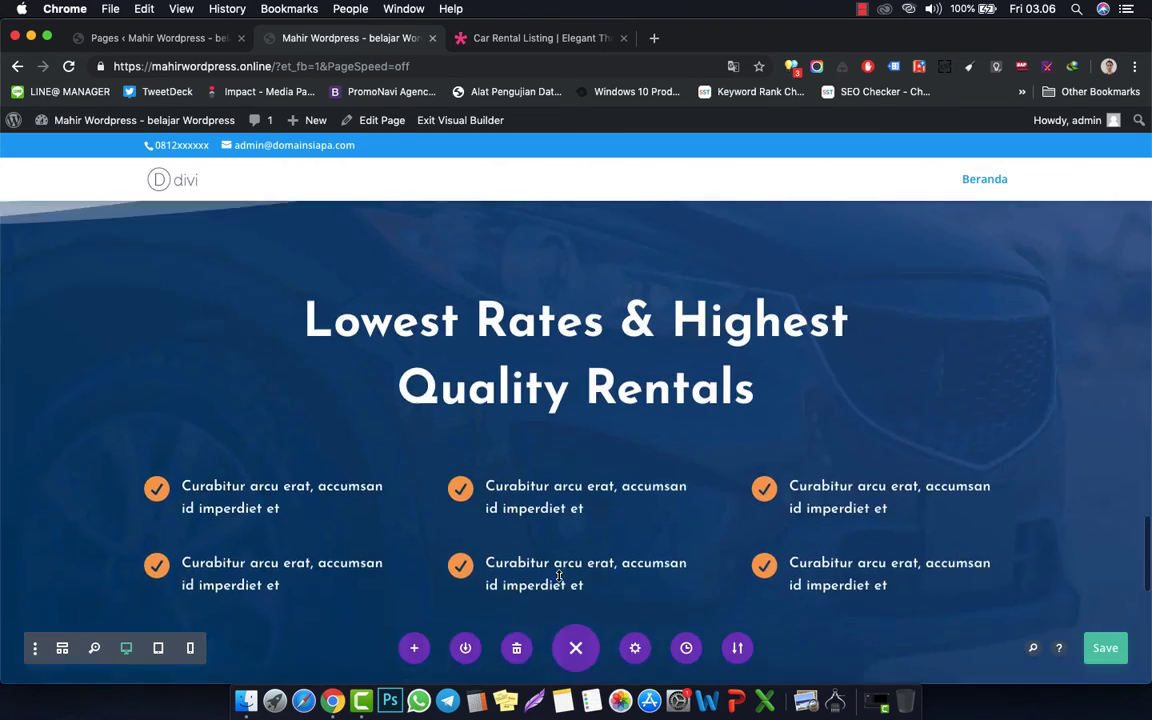
scroll(559, 576, up, 15)
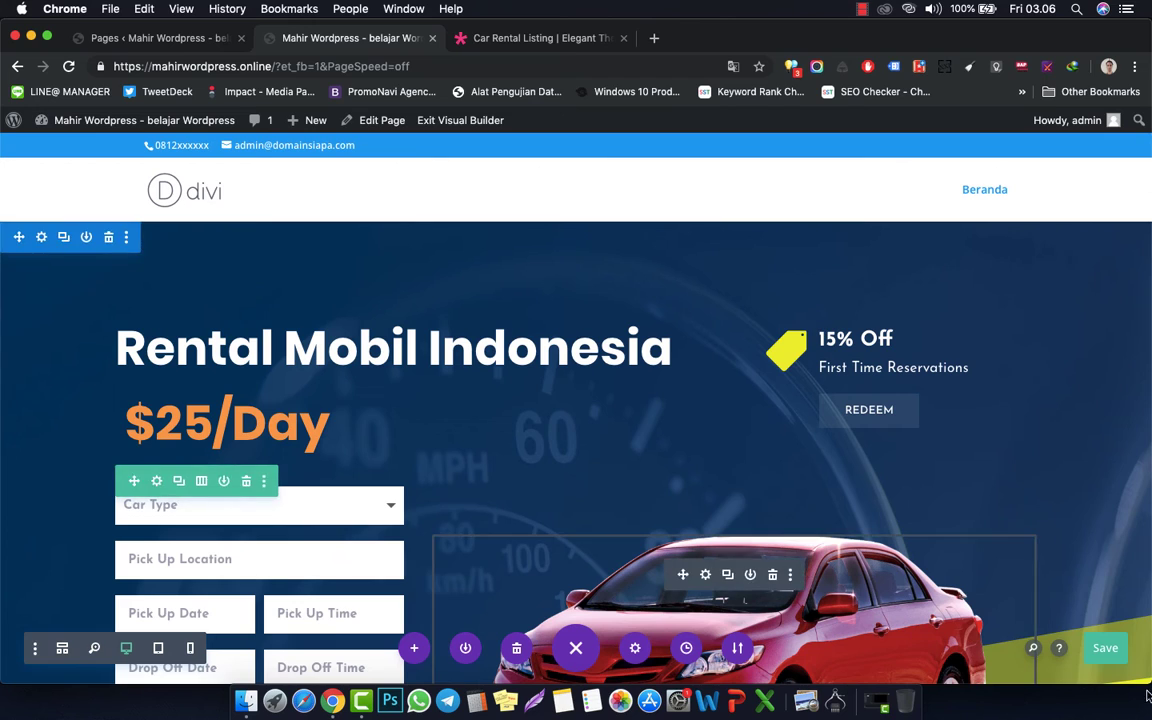
click(1104, 650)
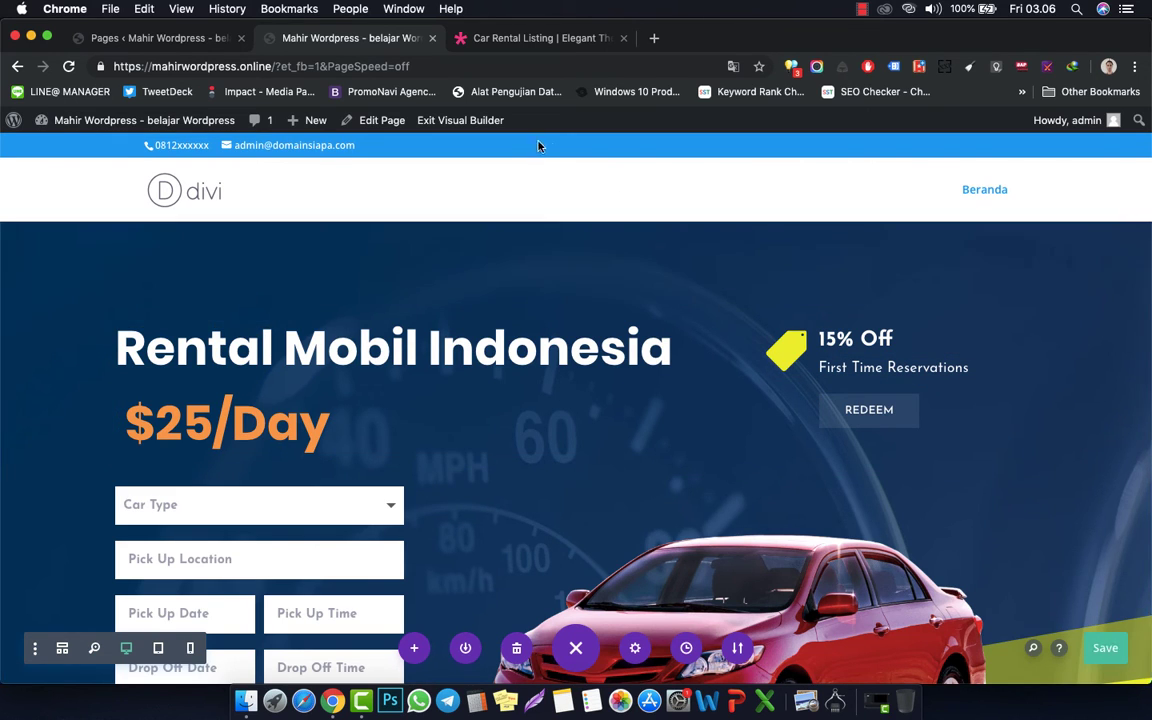
click(487, 127)
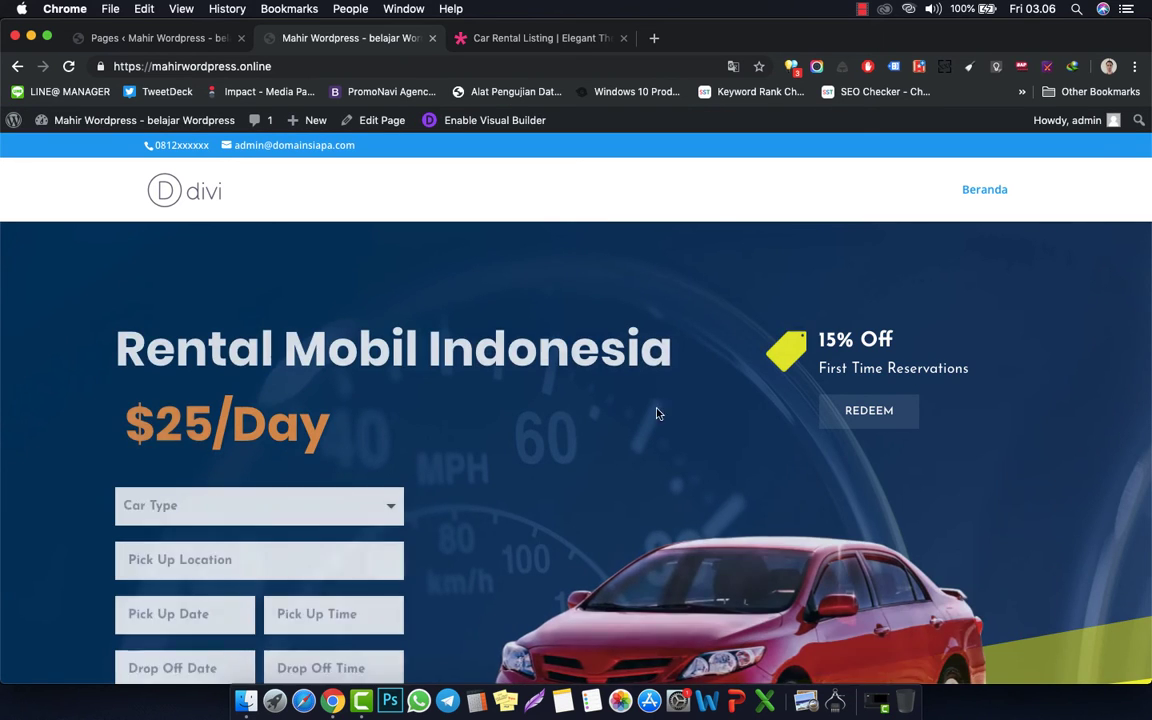
- Review the live homepage from the hero through the vehicle cards and offers down to the Contact Us section
scroll(675, 450, down, 10)
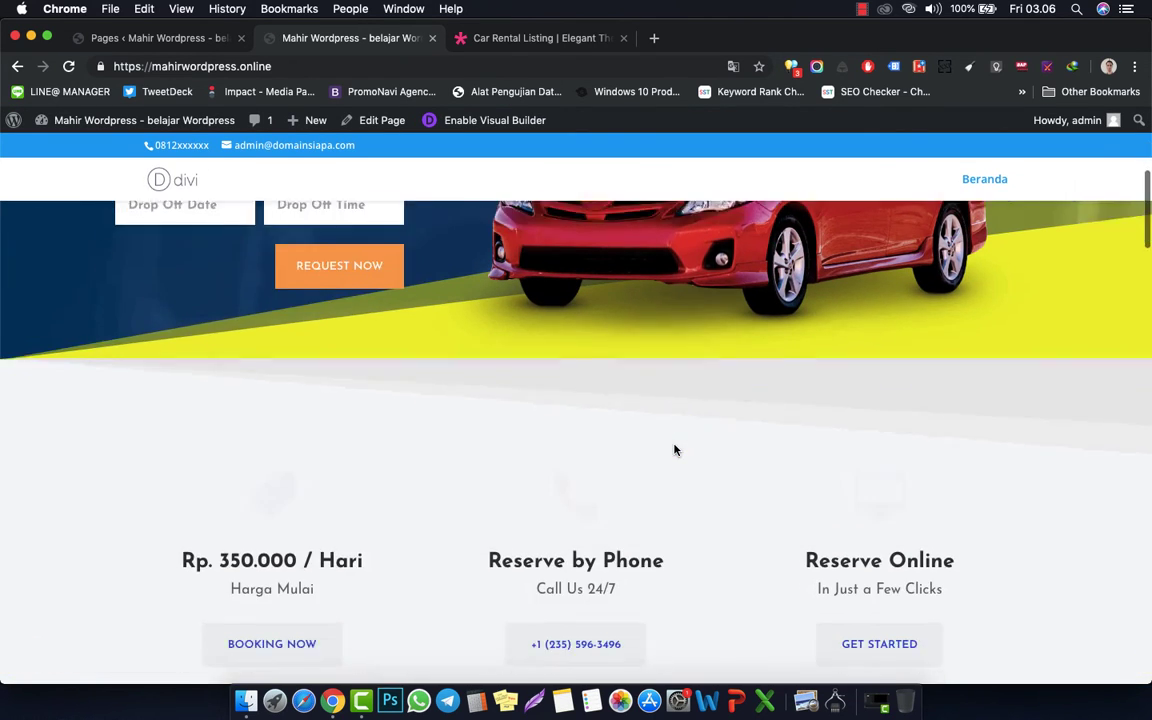
scroll(675, 450, down, 8)
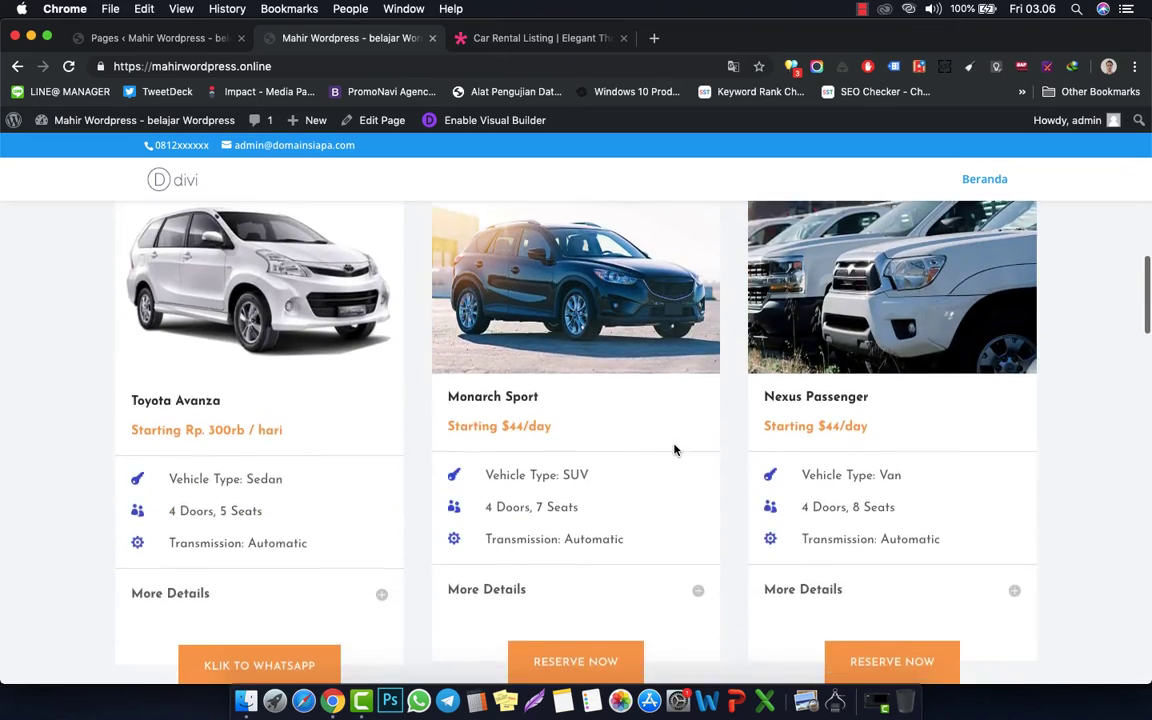
scroll(675, 450, down, 15)
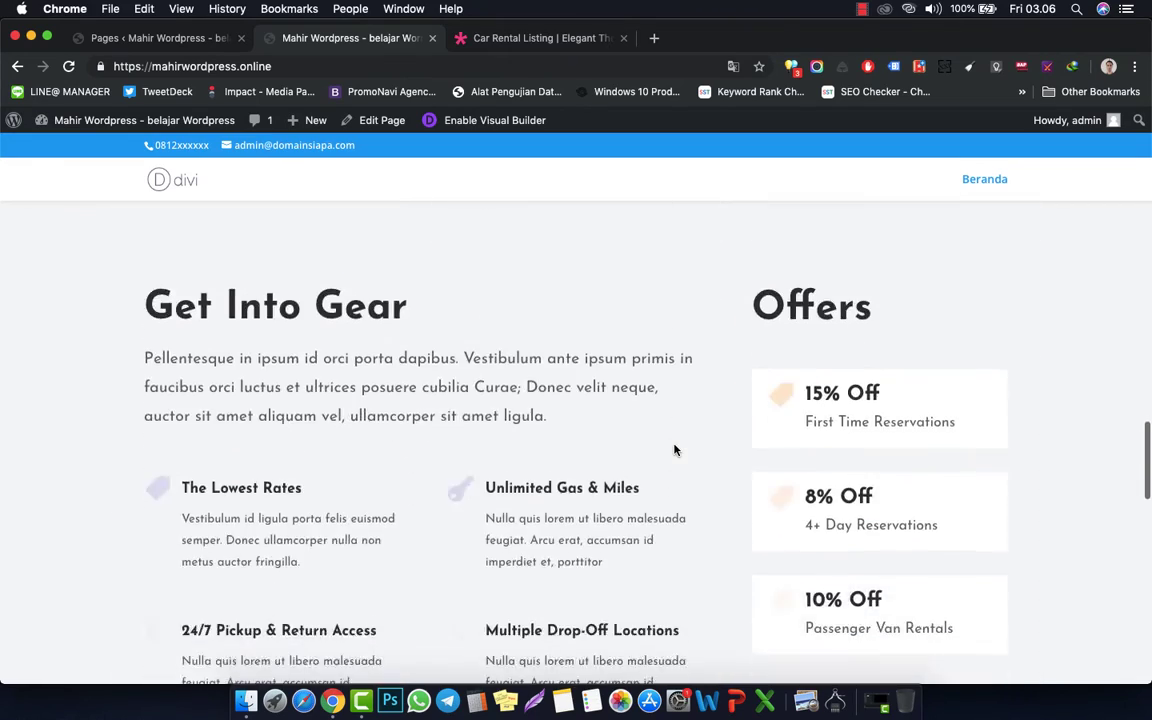
scroll(675, 450, down, 6)
scroll(675, 450, up, 20)
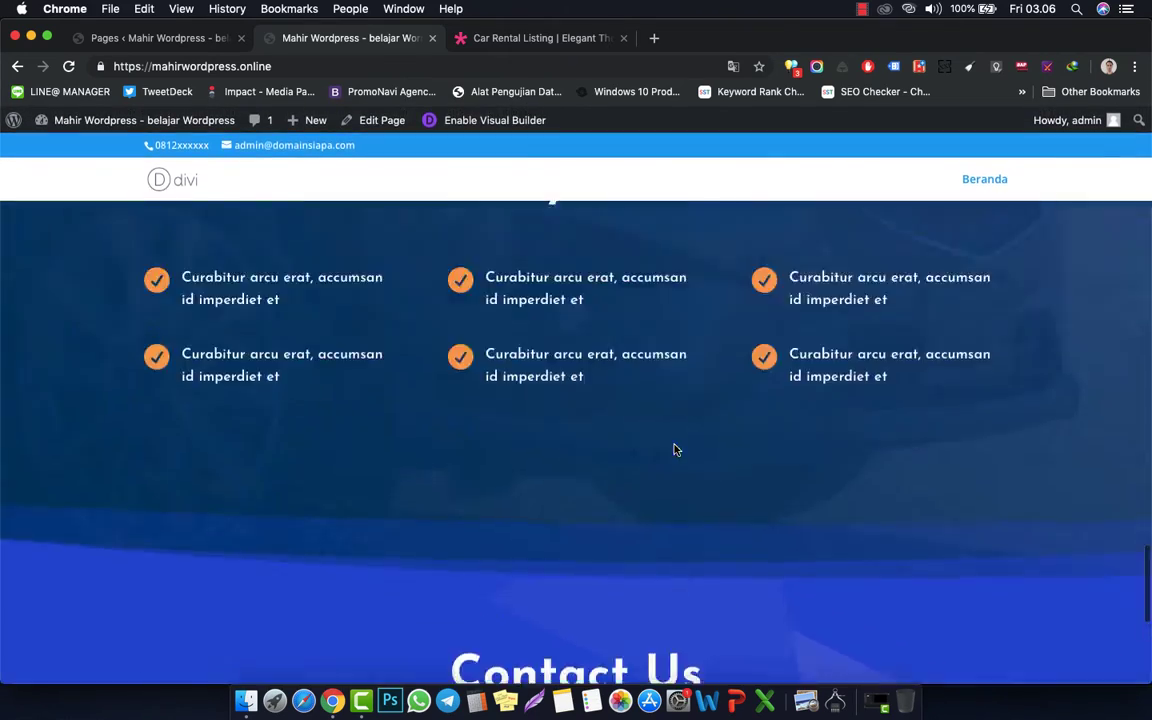
scroll(675, 450, up, 15)
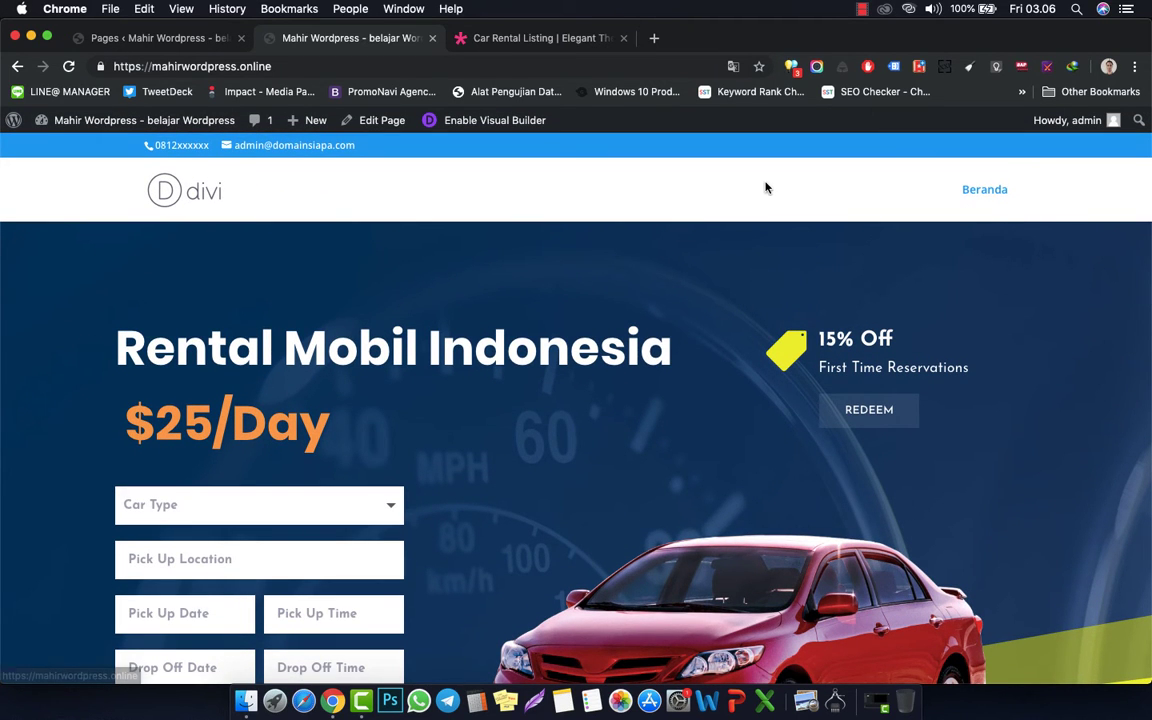
- Create a new WordPress page titled "Type Mobil"
mouse_move(314, 120)
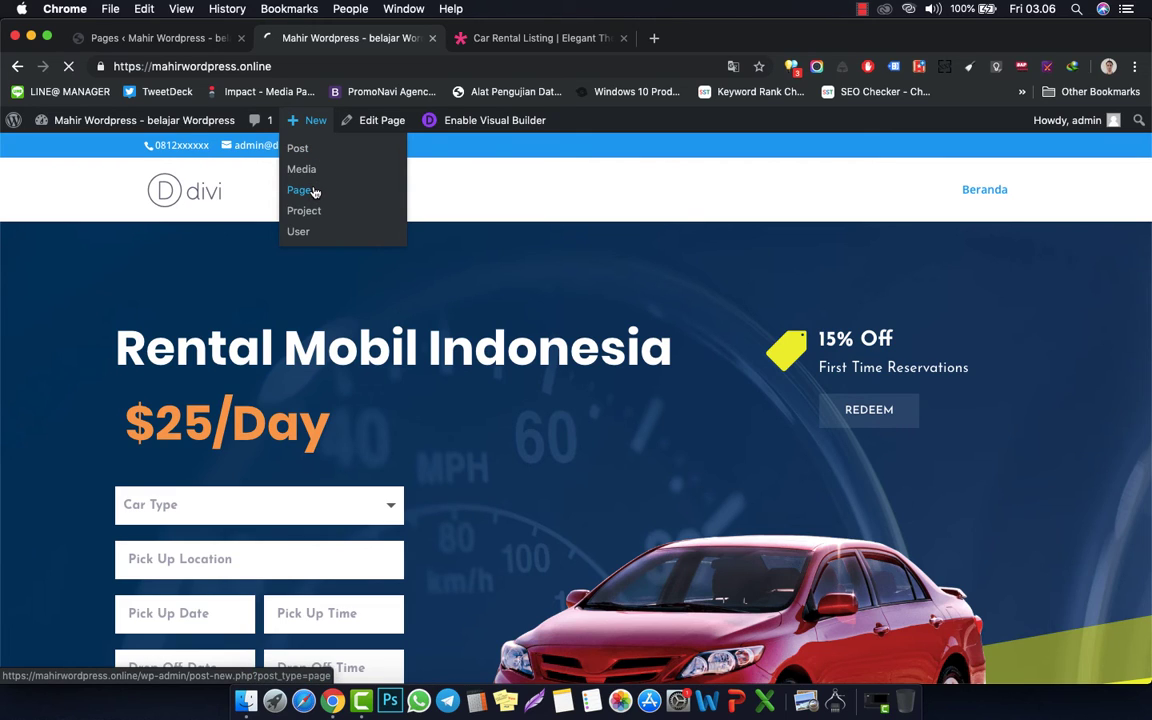
click(314, 191)
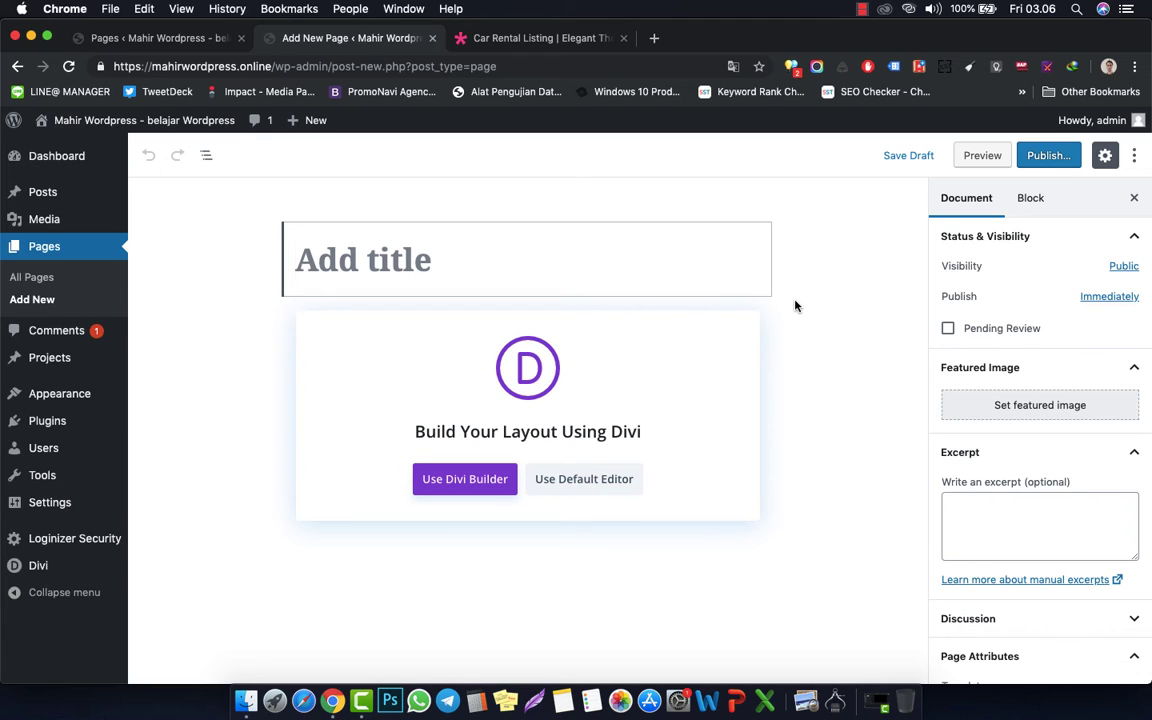
text(ty)
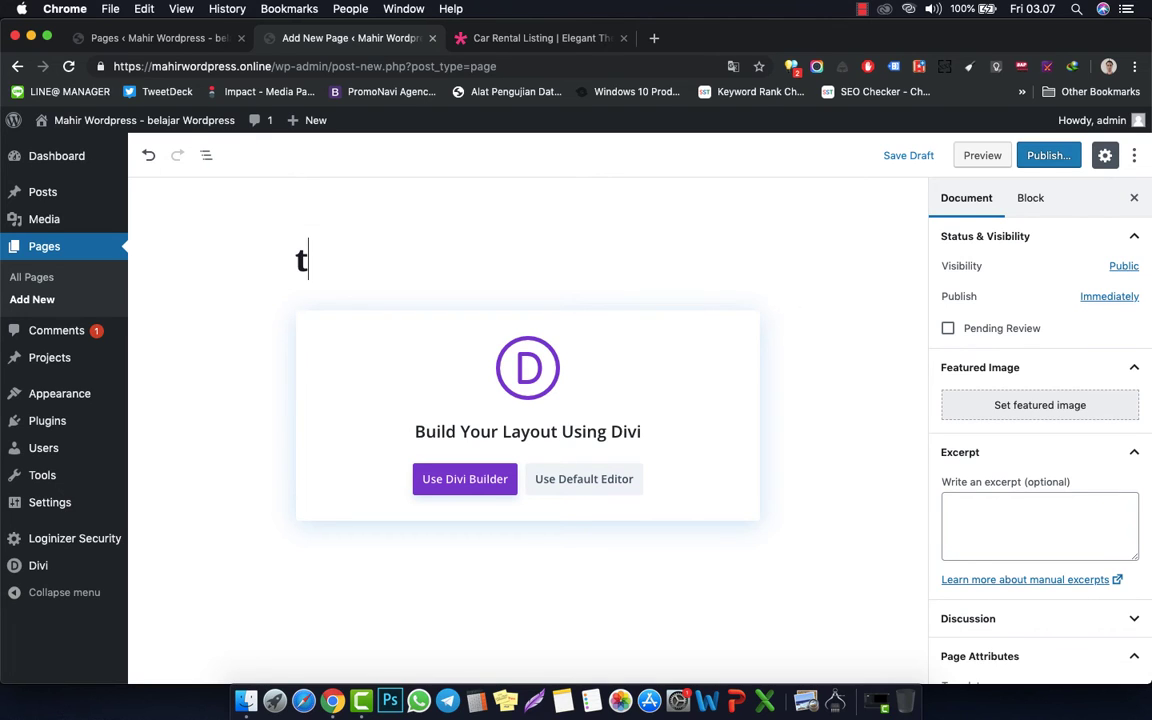
key(BackSpace)
key(BackSpace)
text(TYP)
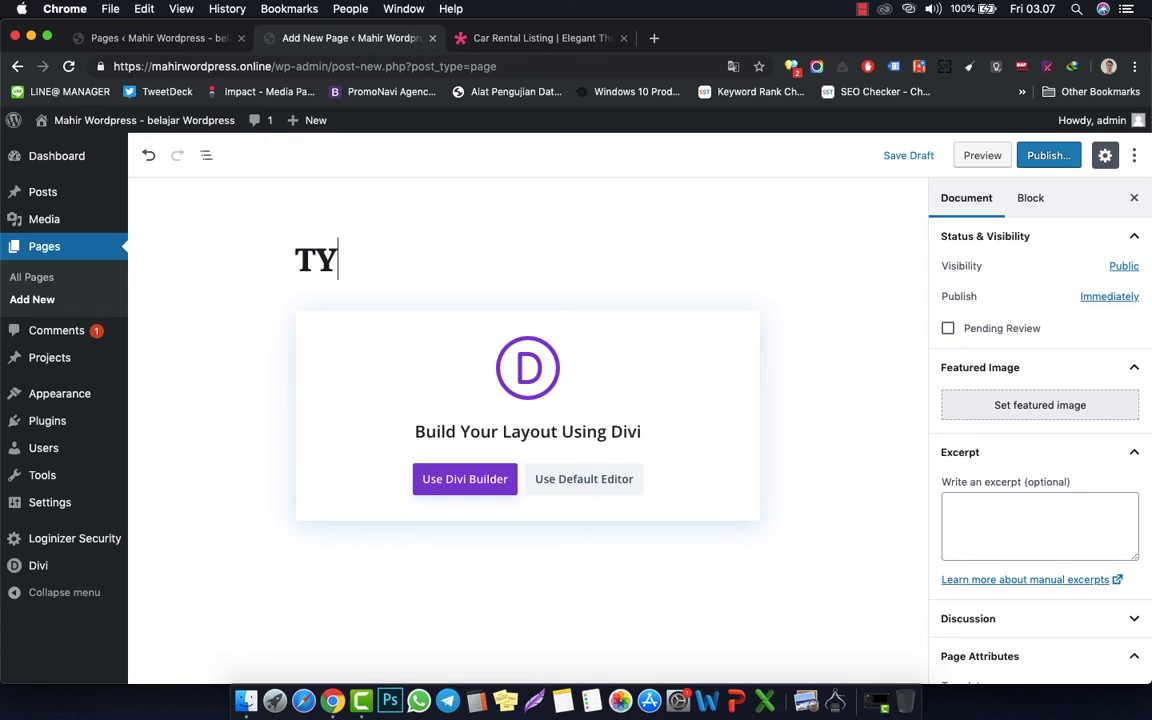
key(BackSpace)
key(BackSpace)
text(ype Mobil )
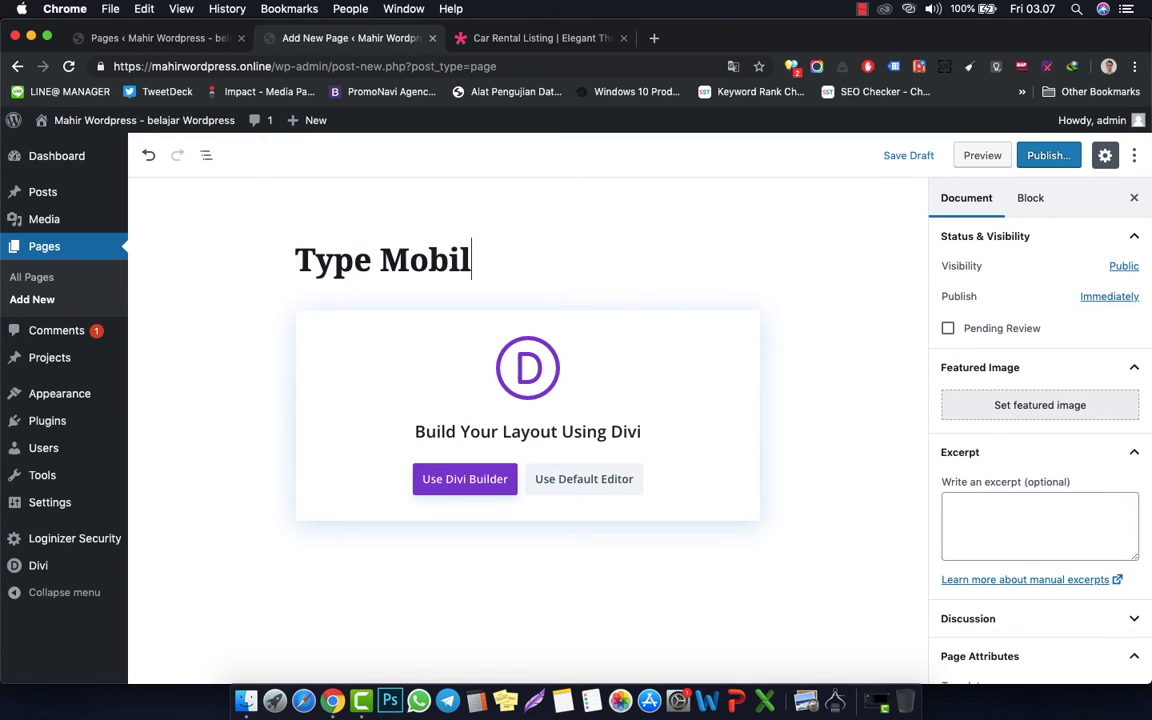
text(Lainya)
key(BackSpace)
key(BackSpace)
key(BackSpace)
key(BackSpace)
key(BackSpace)
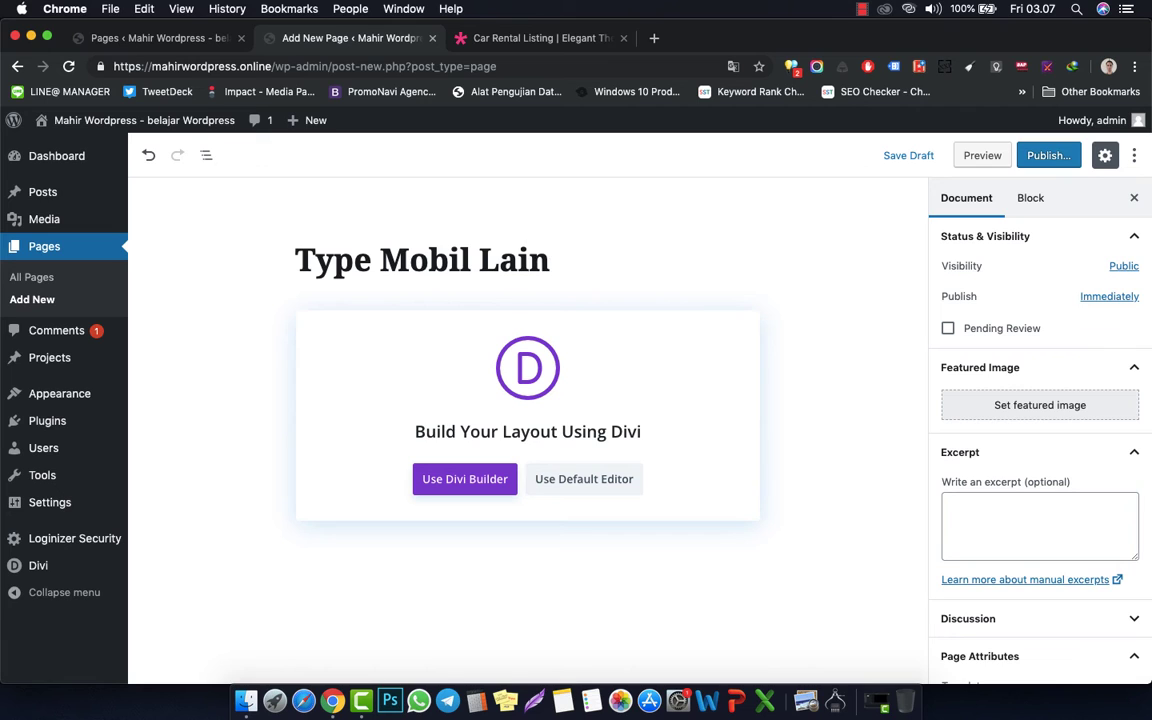
key(BackSpace)
key(BackSpace)
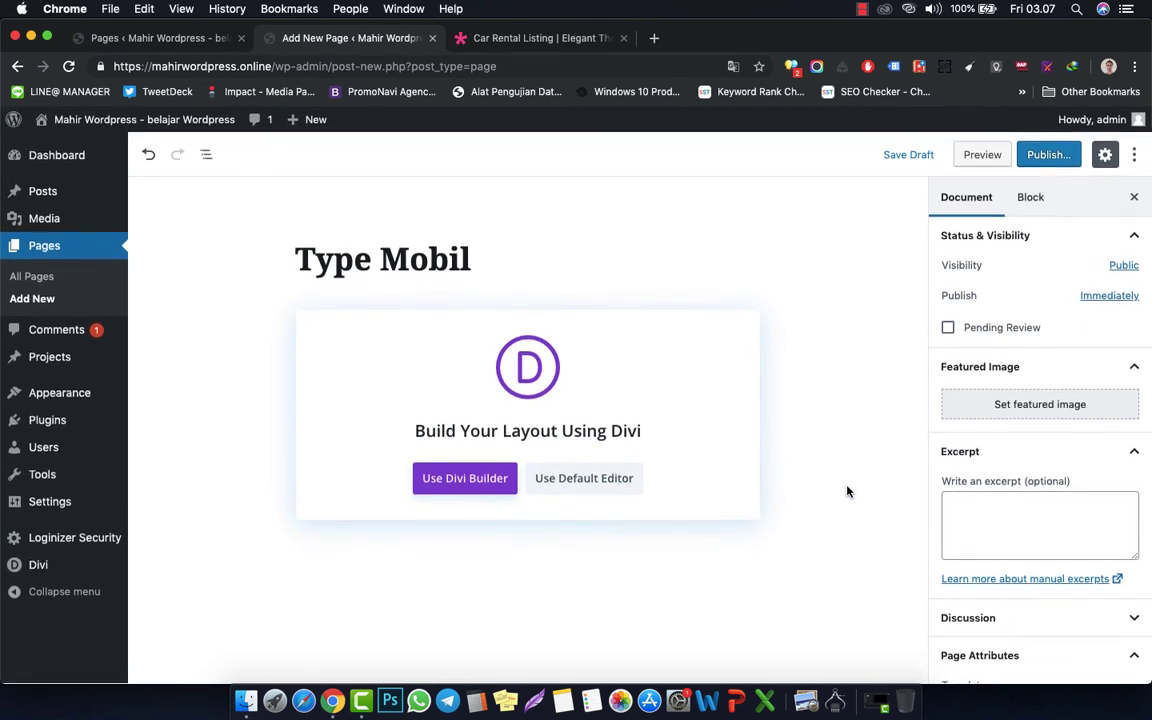
- Launch the Divi Builder for the Type Mobil page and choose to start from a premade layout
scroll(995, 503, down, 3)
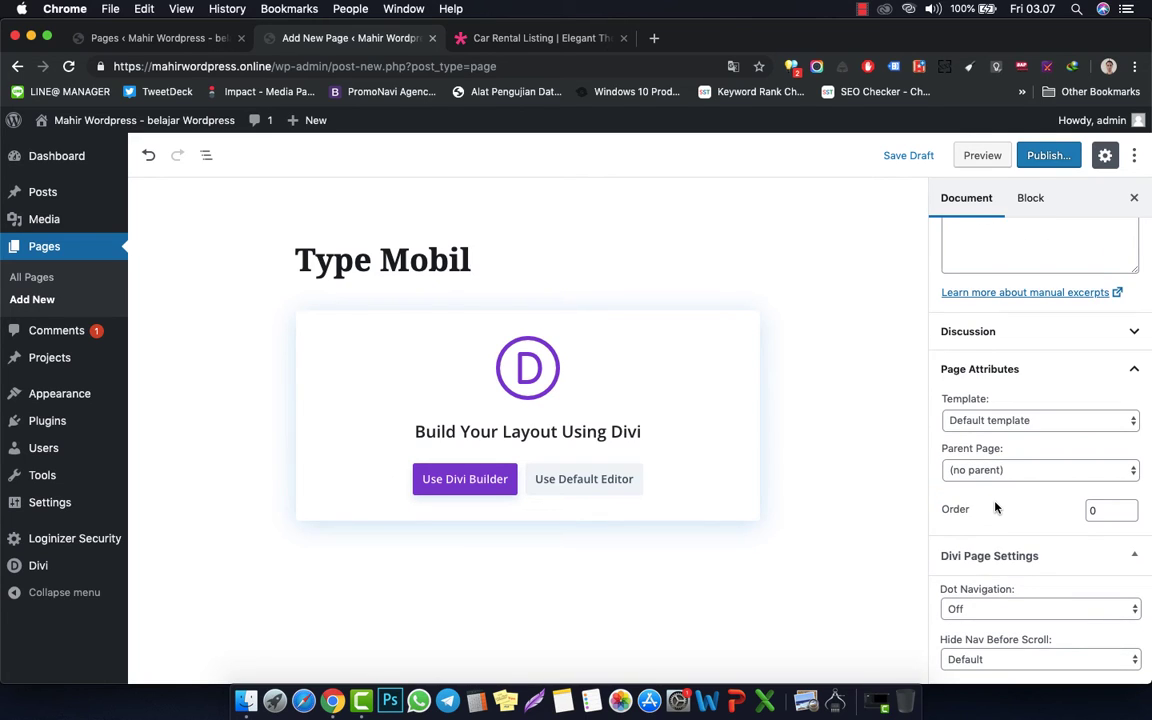
click(487, 480)
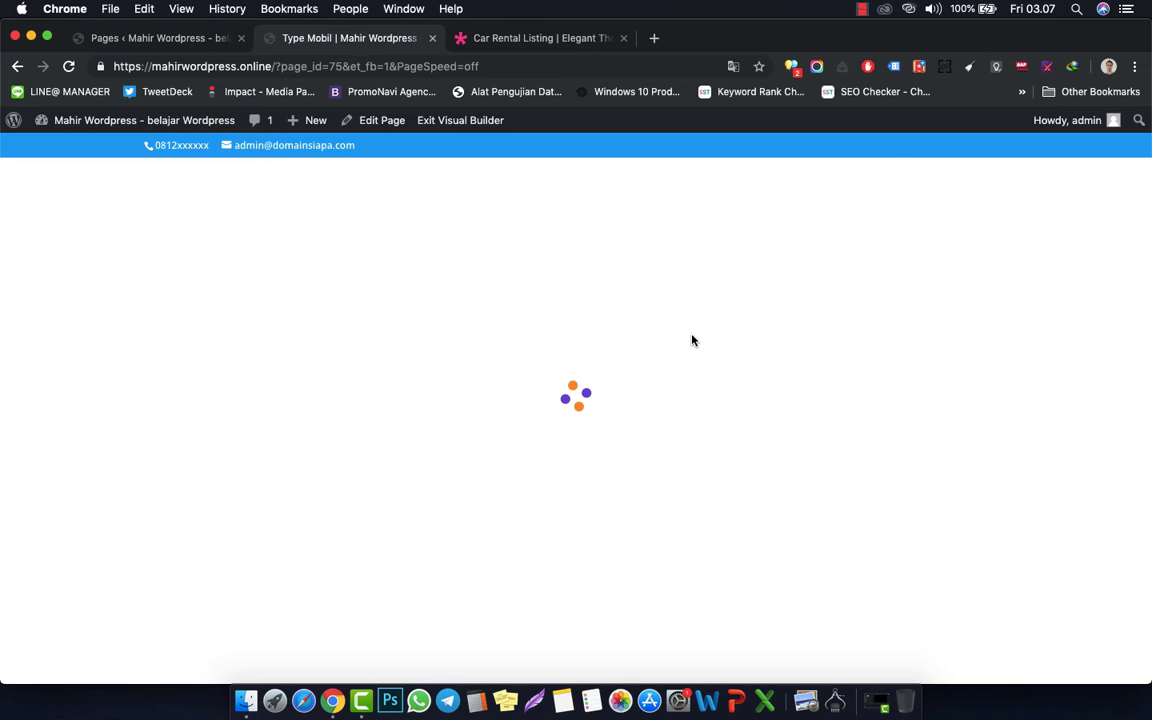
click(531, 537)
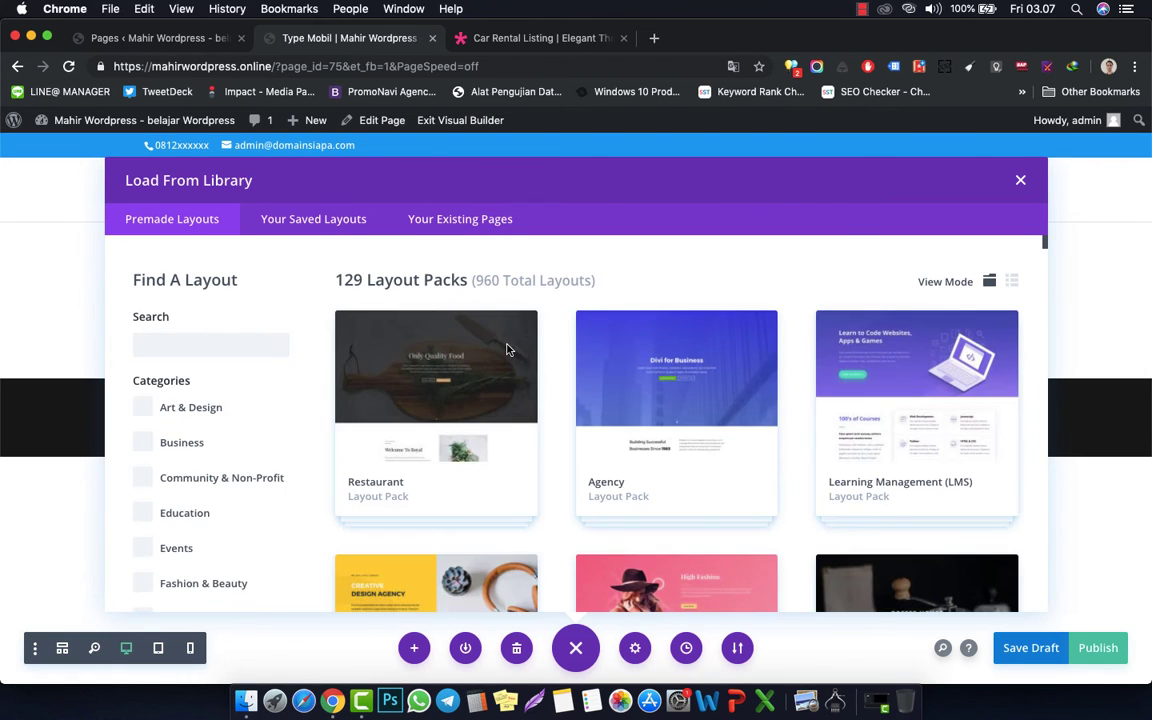
- Find the Car Rental layout pack among the premade layouts and open its details
scroll(754, 389, down, 5)
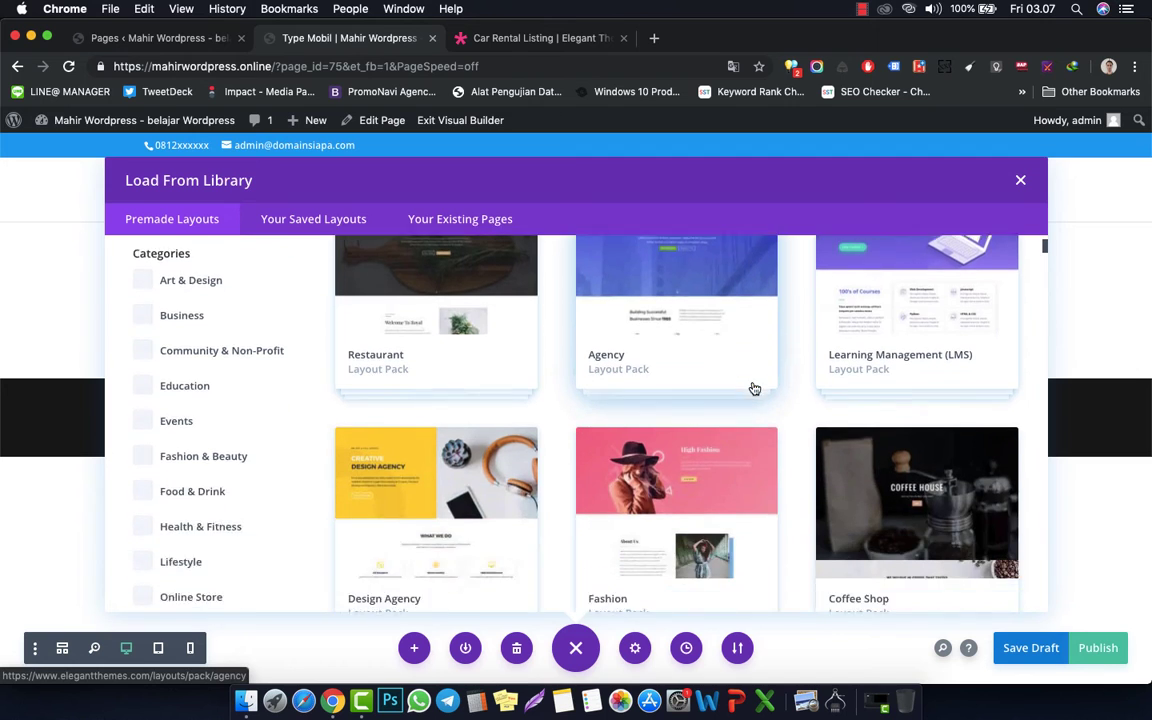
scroll(754, 389, down, 18)
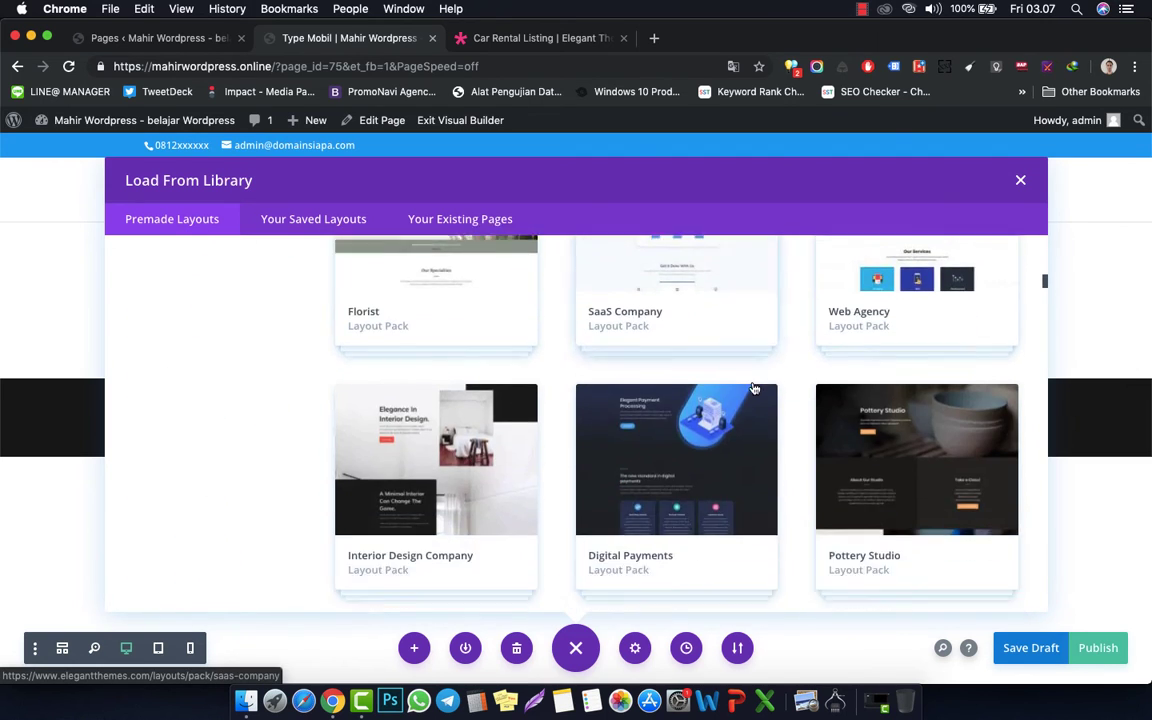
scroll(754, 389, down, 14)
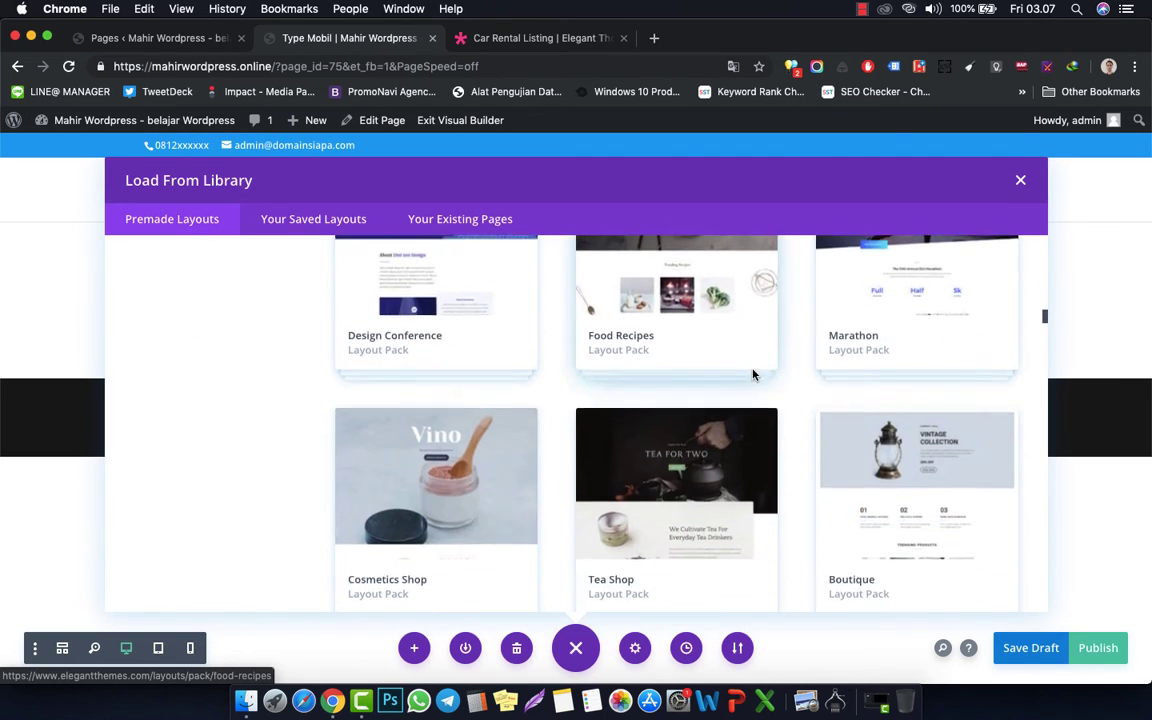
scroll(754, 376, down, 18)
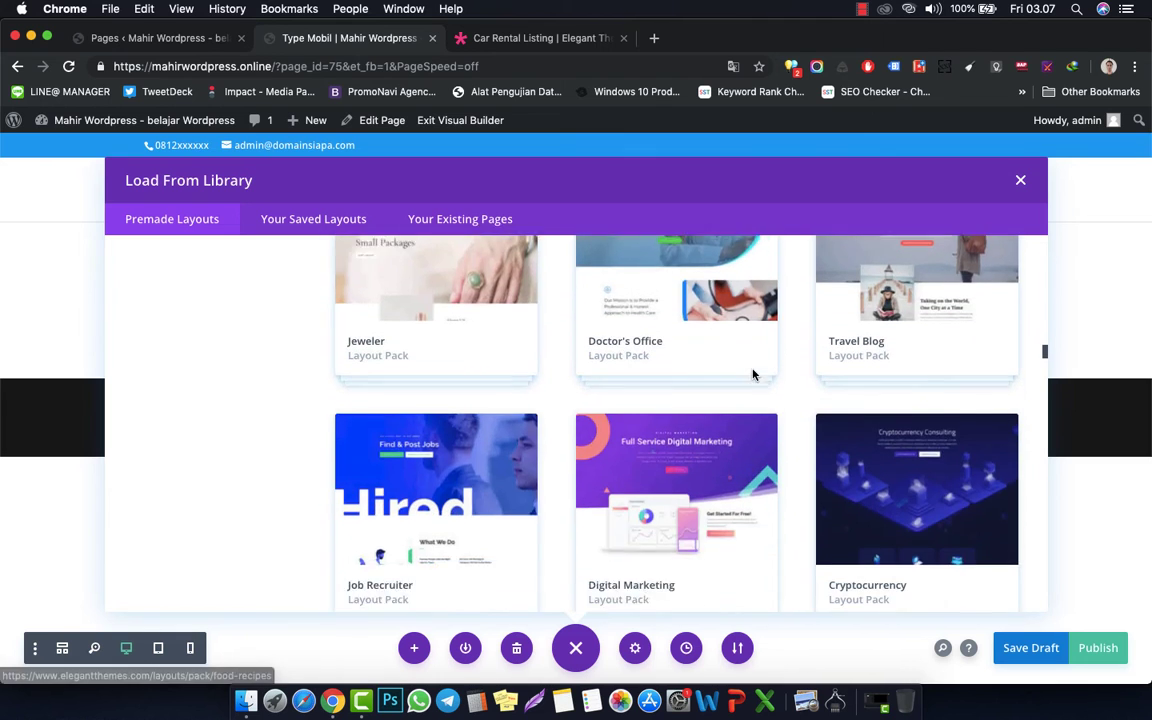
scroll(754, 376, down, 13)
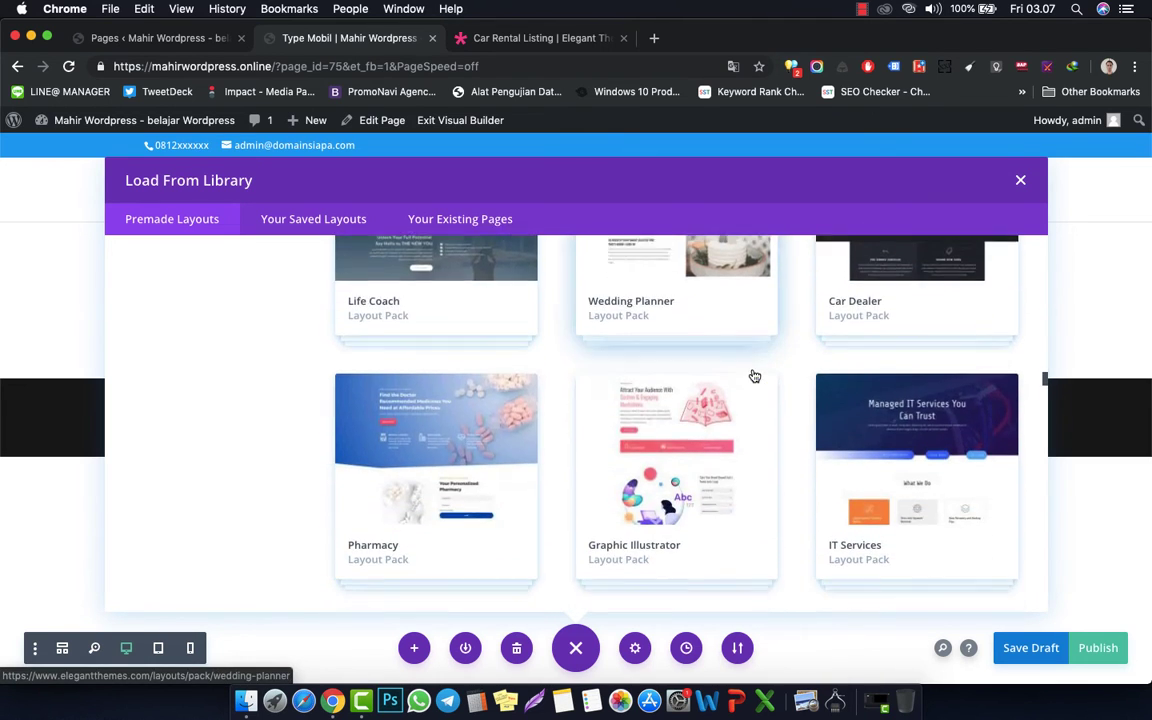
scroll(754, 376, down, 5)
click(509, 393)
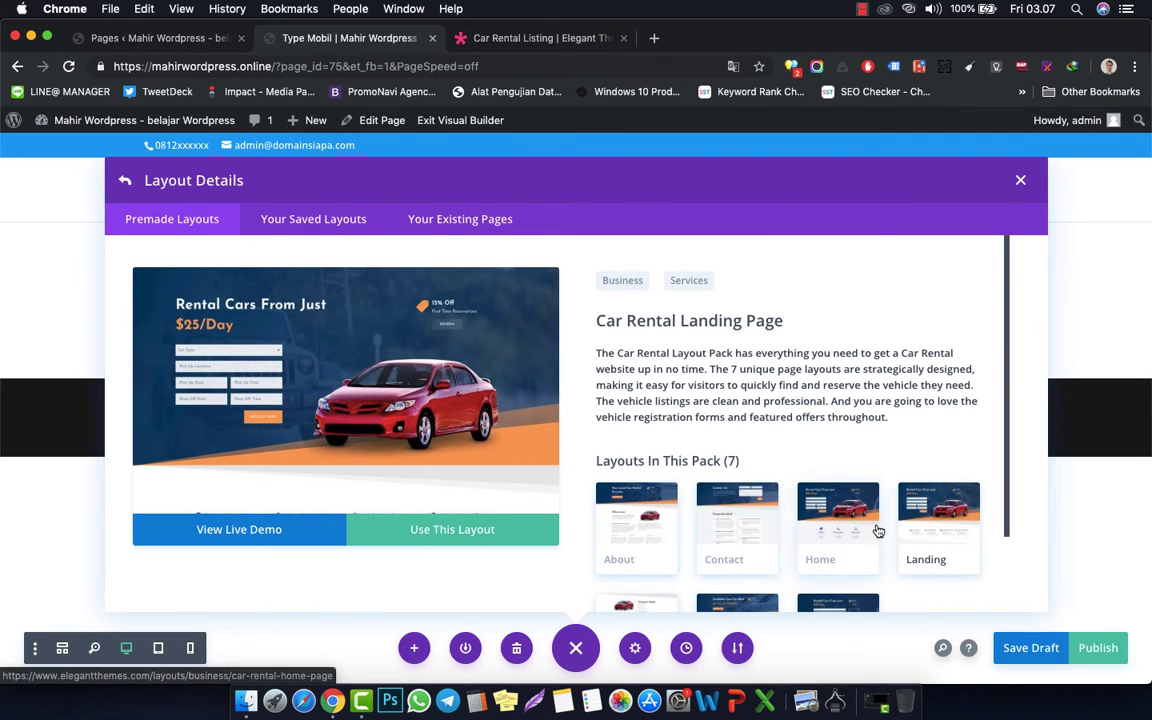
- Preview the pack's two car rental listing layouts and import the Car Rental Listings page with multiple vehicle cards
scroll(769, 511, down, 3)
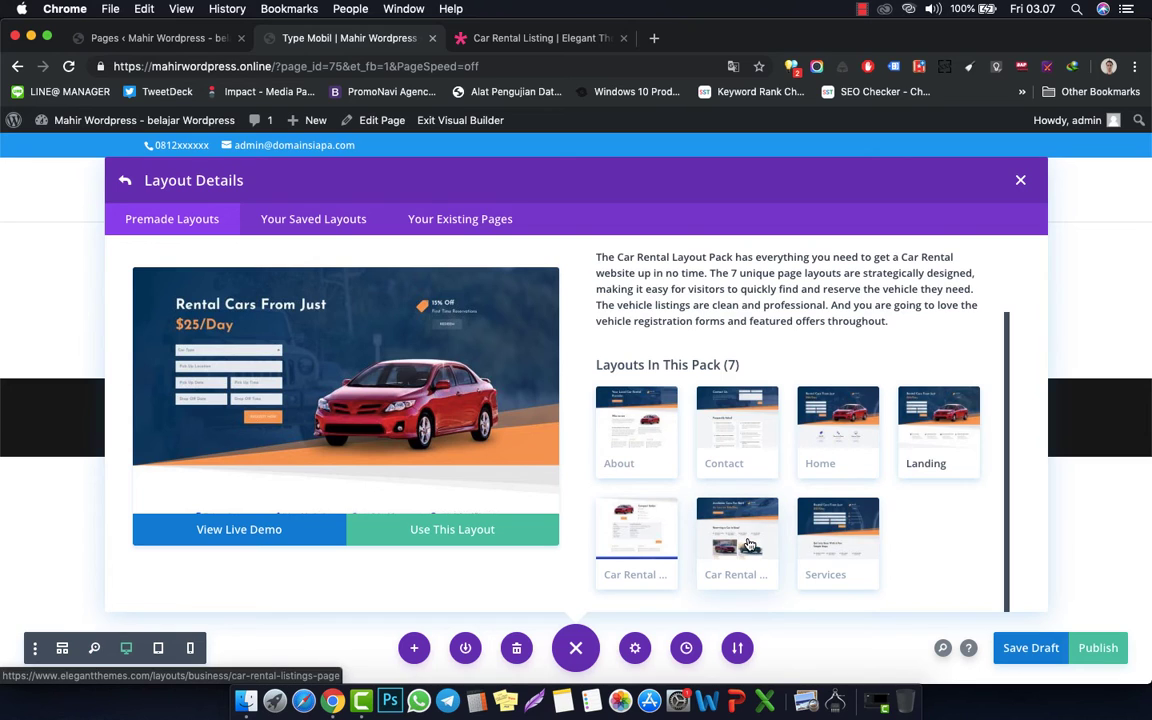
click(620, 543)
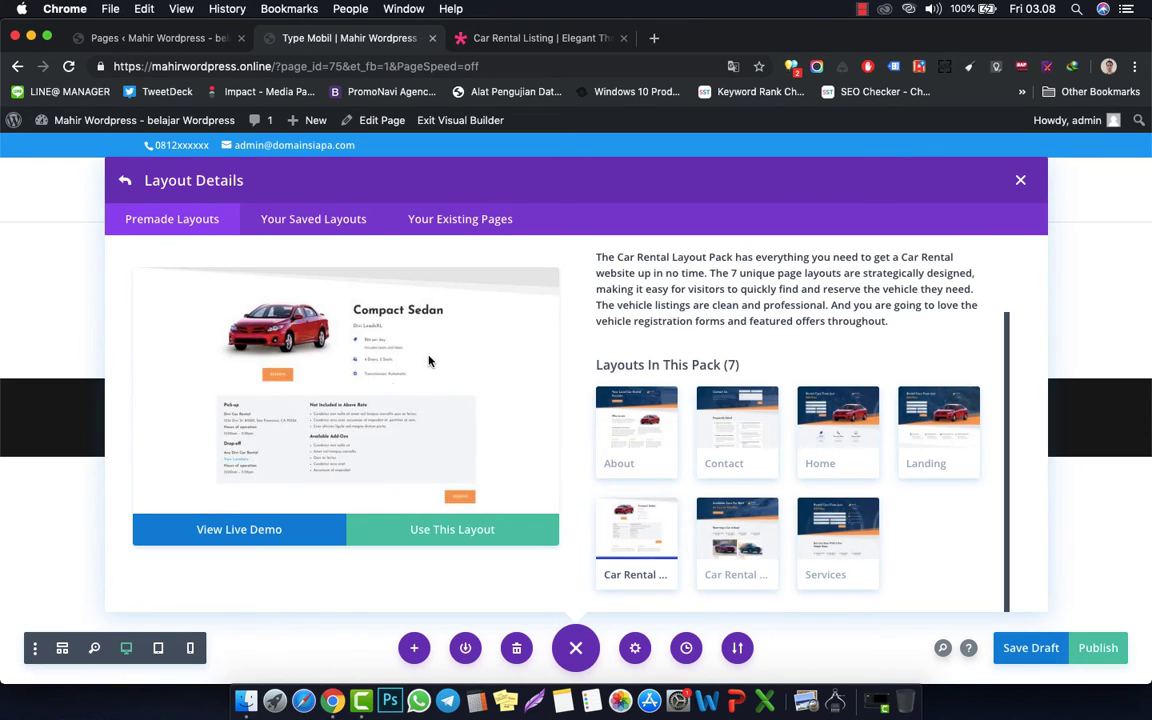
click(737, 530)
scroll(431, 402, down, 10)
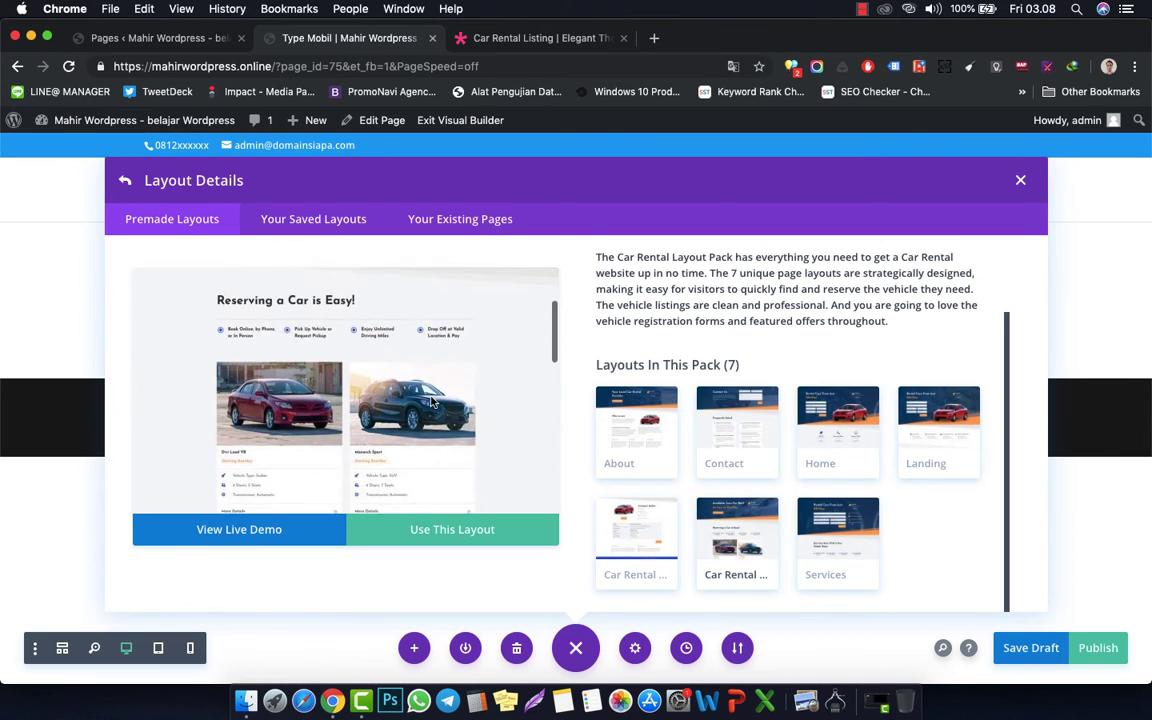
scroll(411, 430, down, 5)
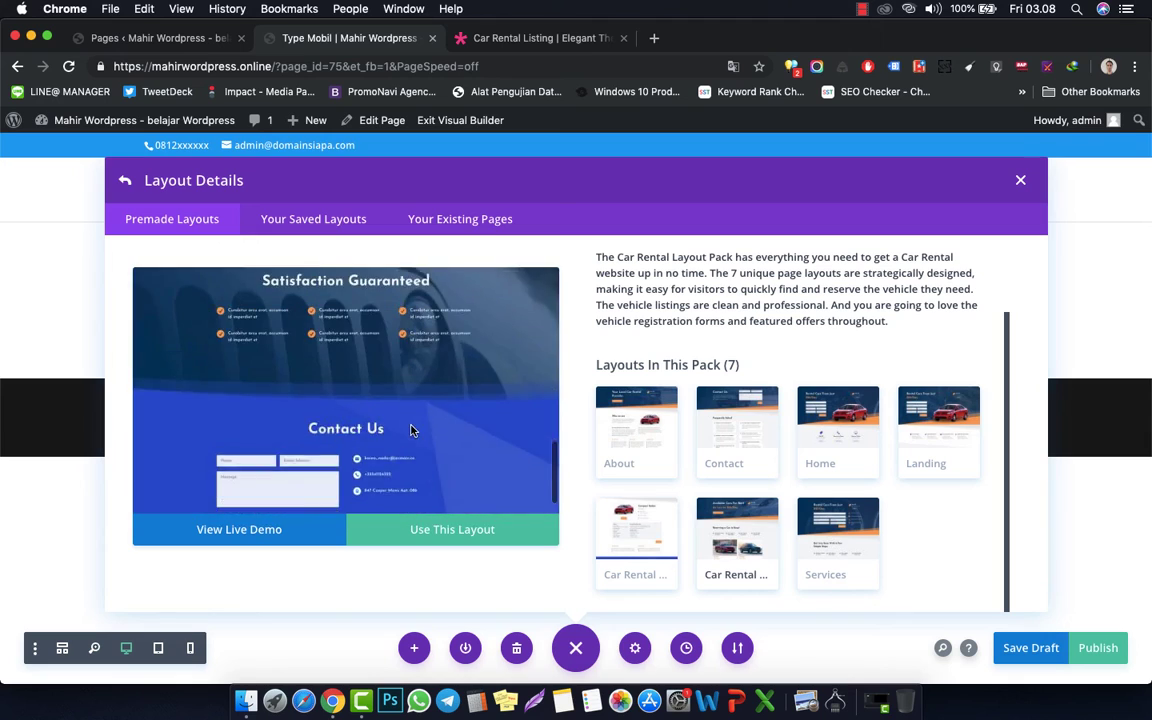
scroll(411, 430, up, 4)
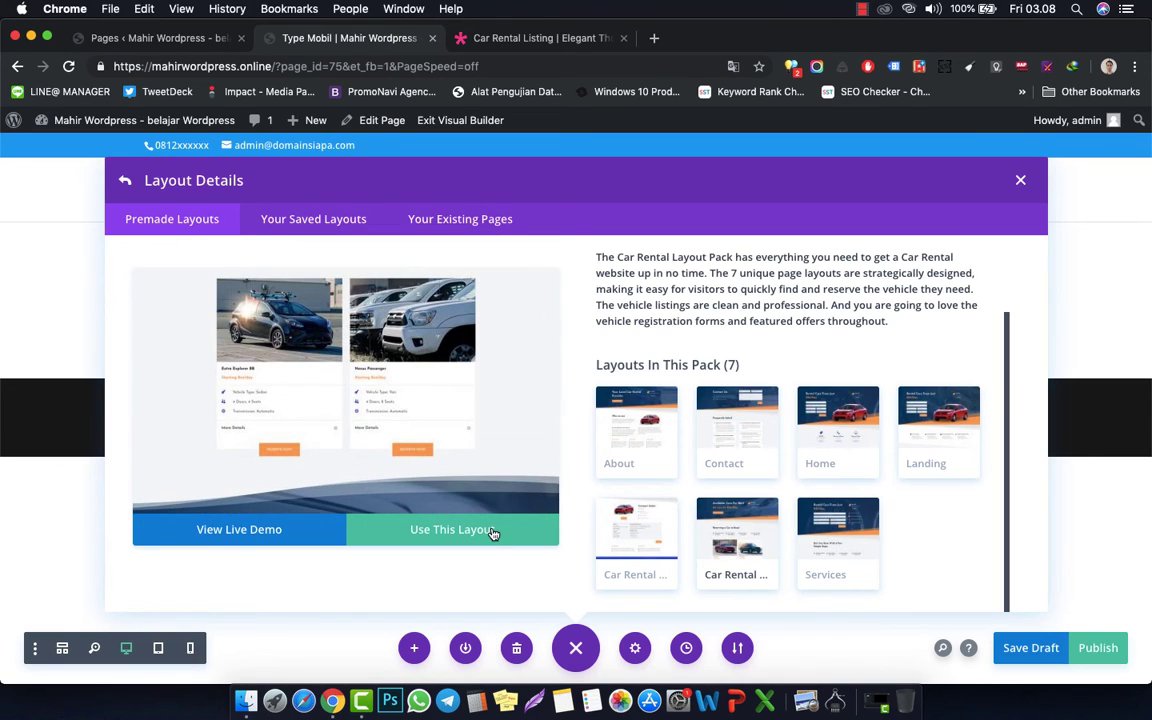
click(492, 533)
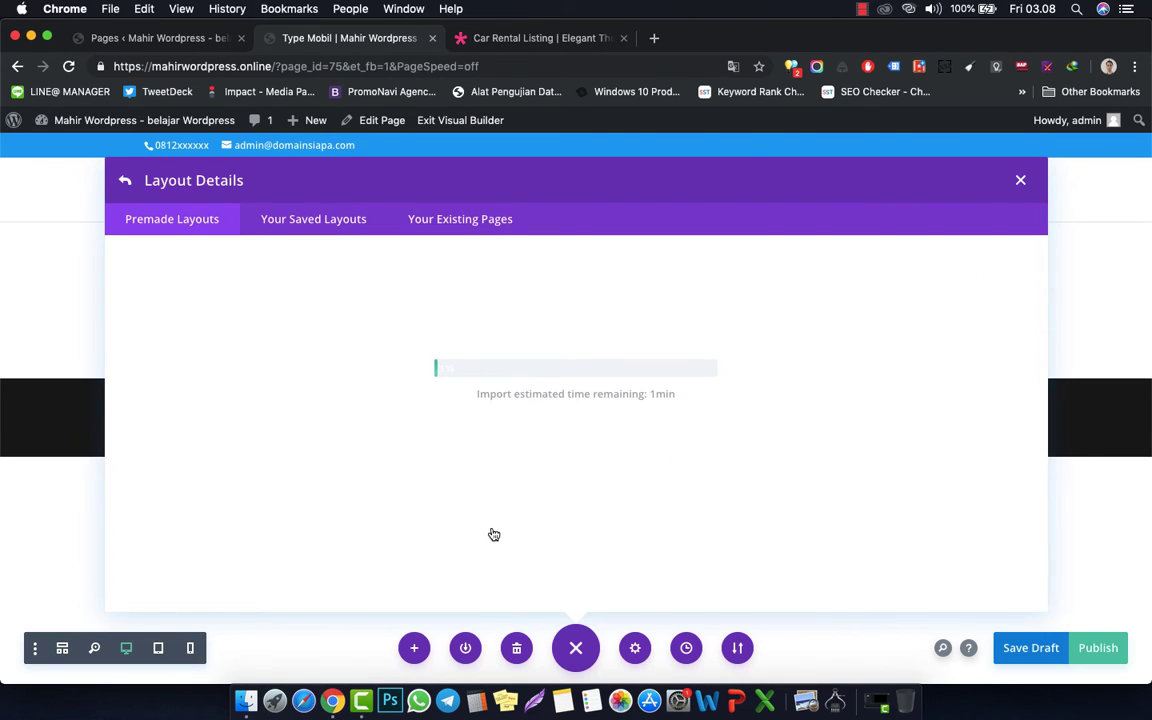
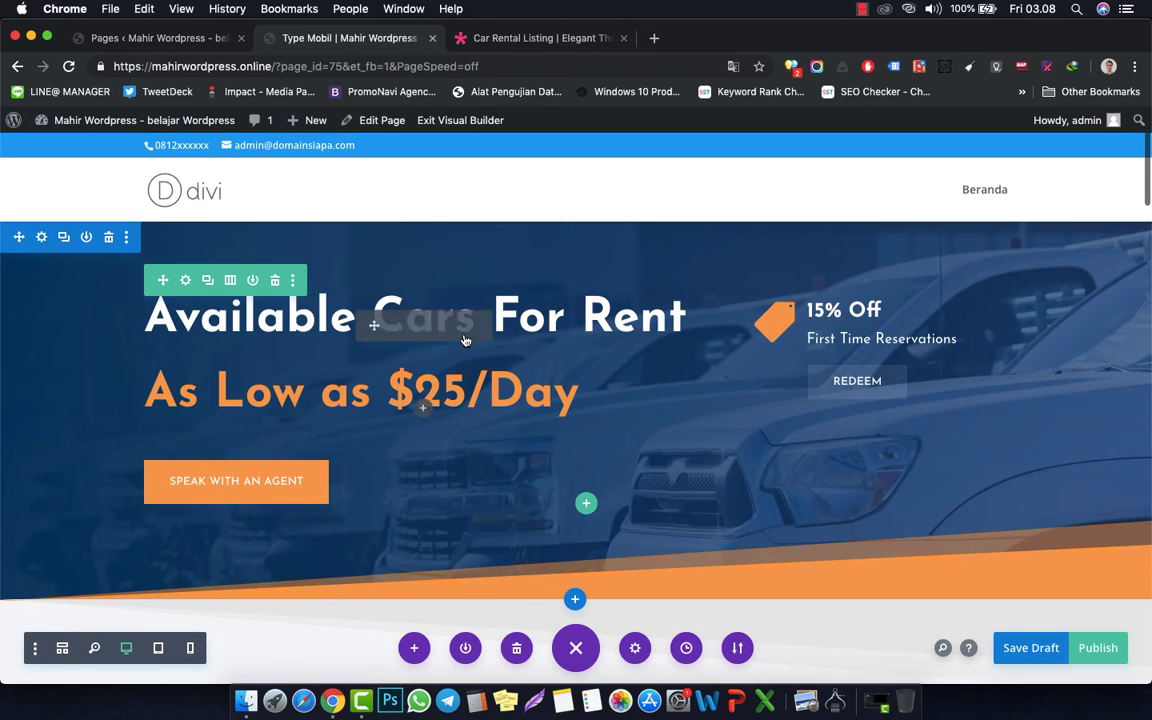
- Look through the imported listing page from the hero section to the rows of vehicle cards
scroll(471, 483, down, 6)
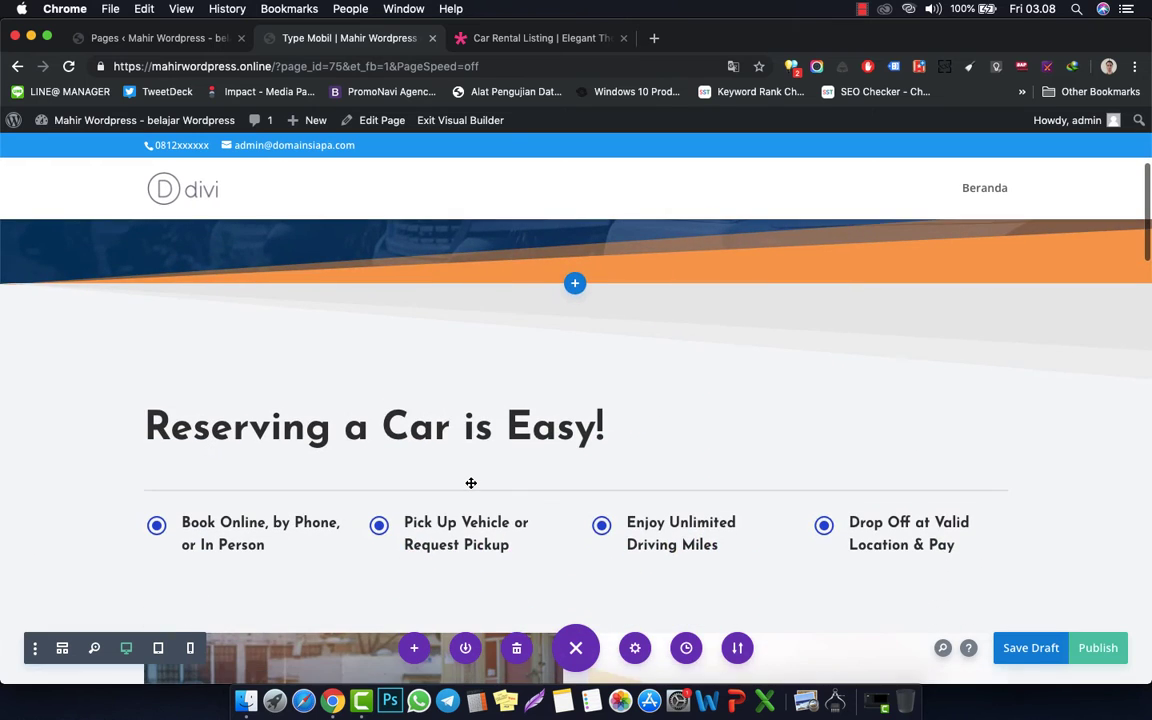
scroll(471, 483, down, 2)
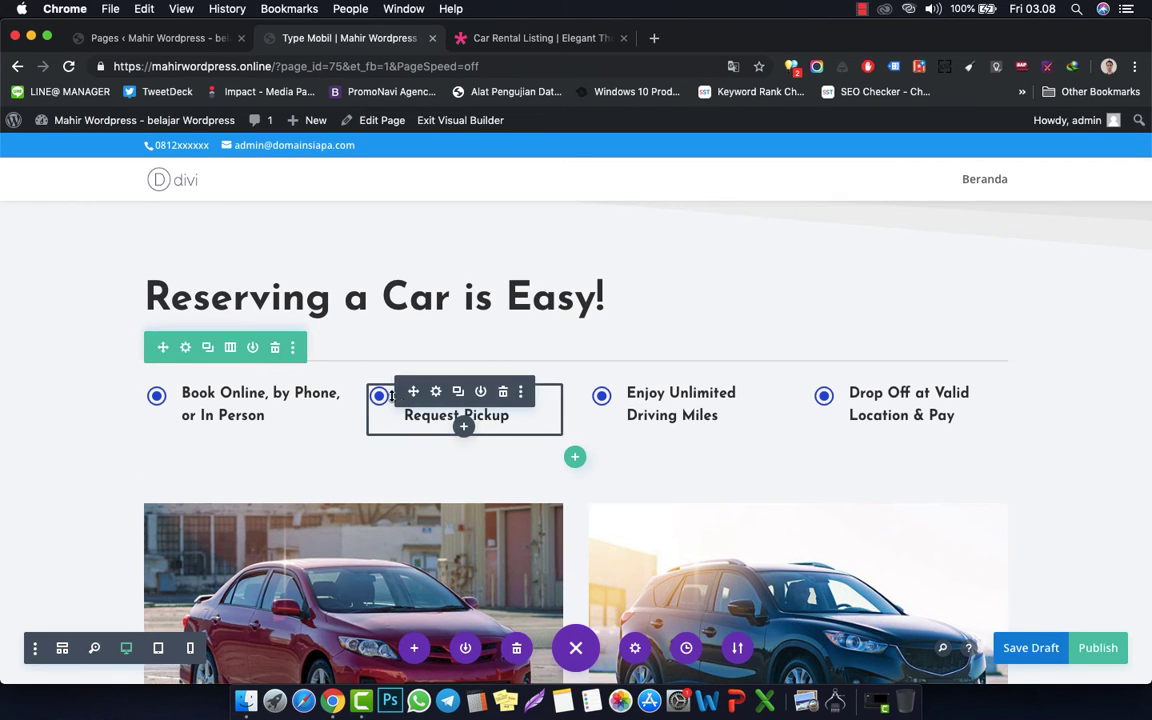
scroll(548, 483, down, 3)
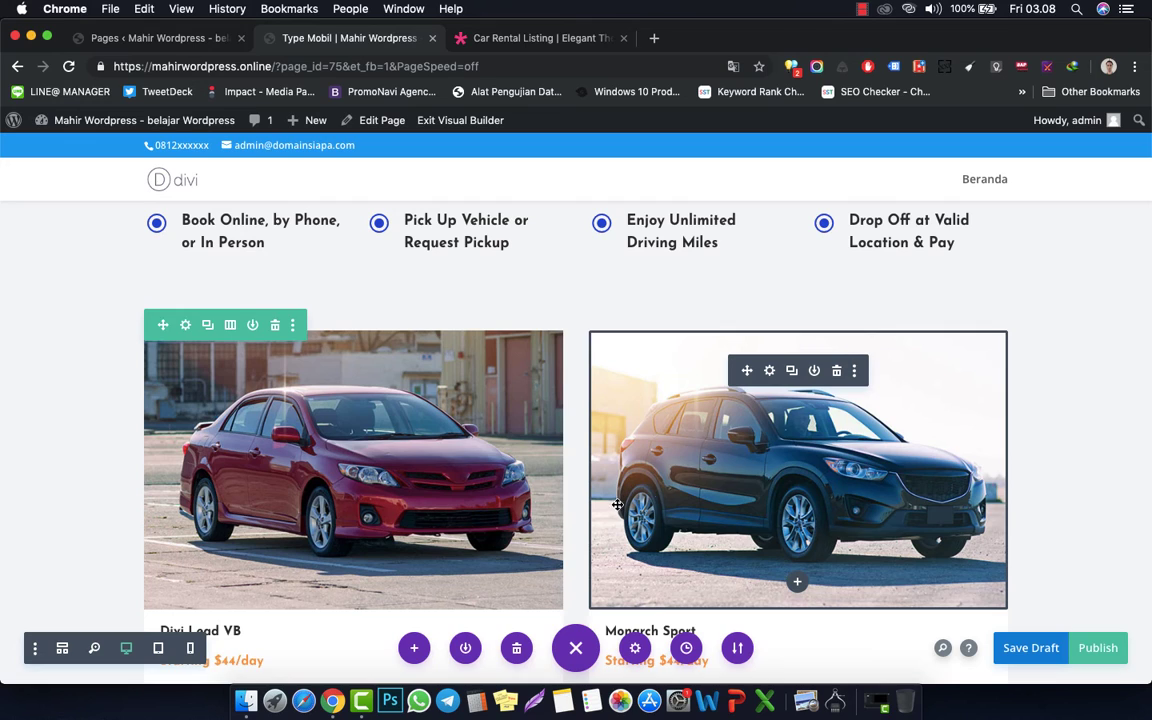
scroll(617, 505, down, 10)
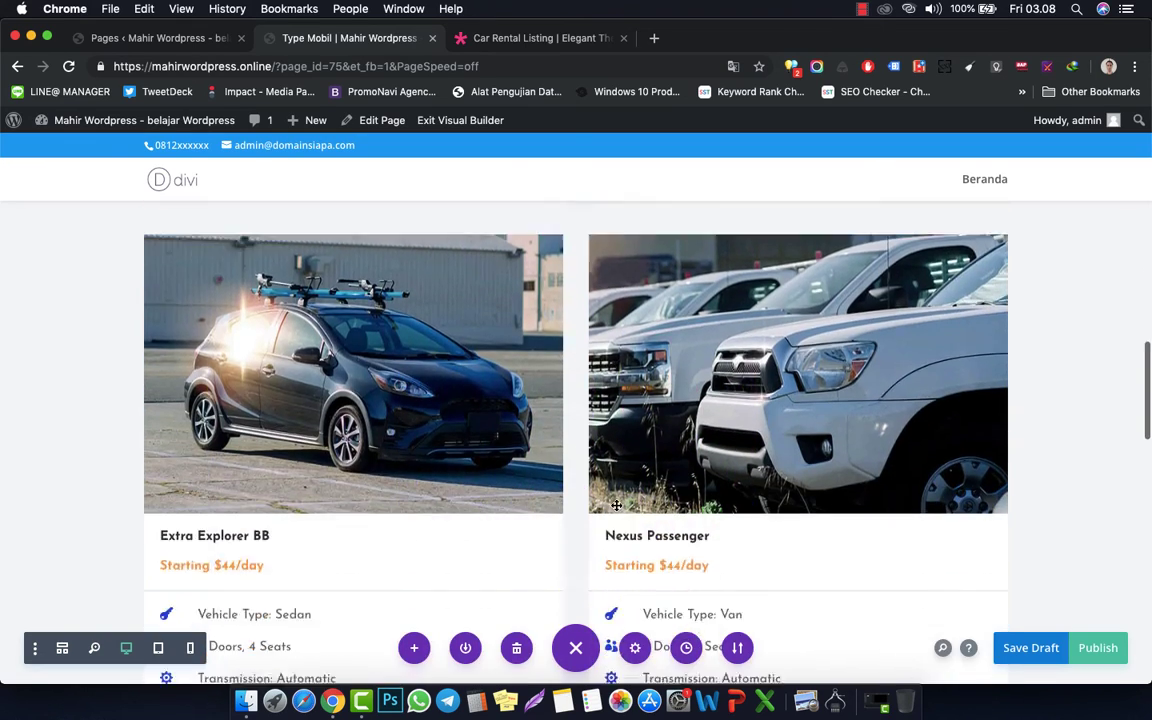
scroll(616, 505, down, 1)
scroll(616, 505, up, 10)
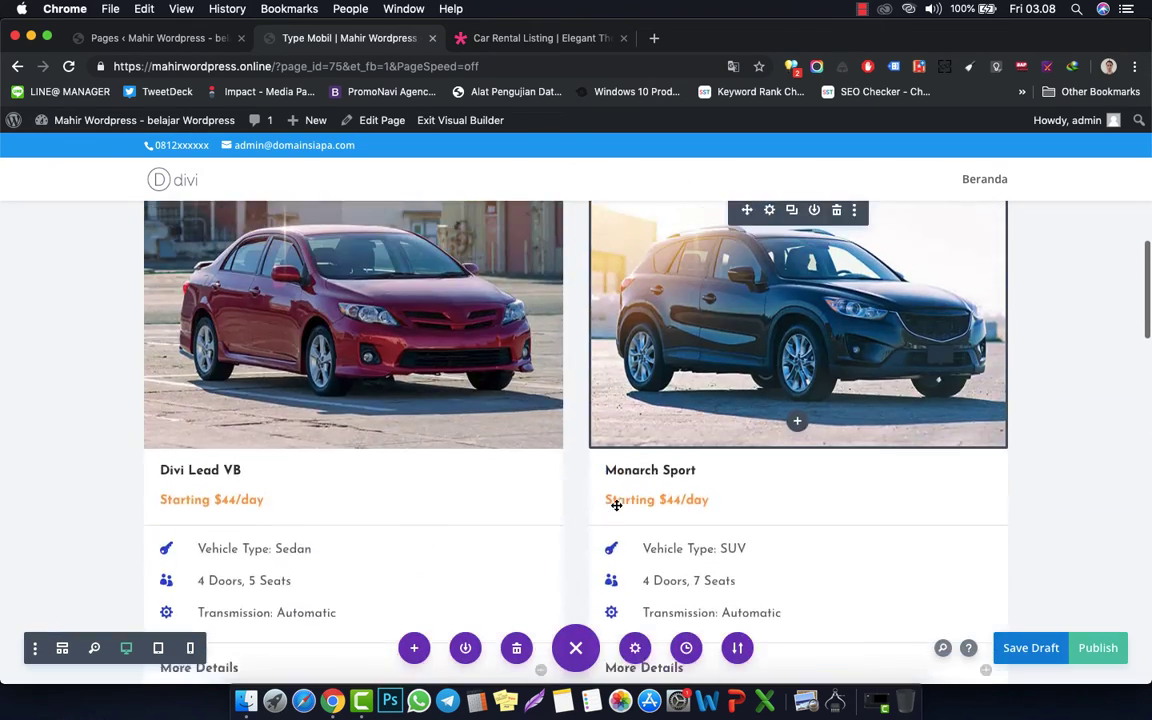
scroll(586, 536, up, 3)
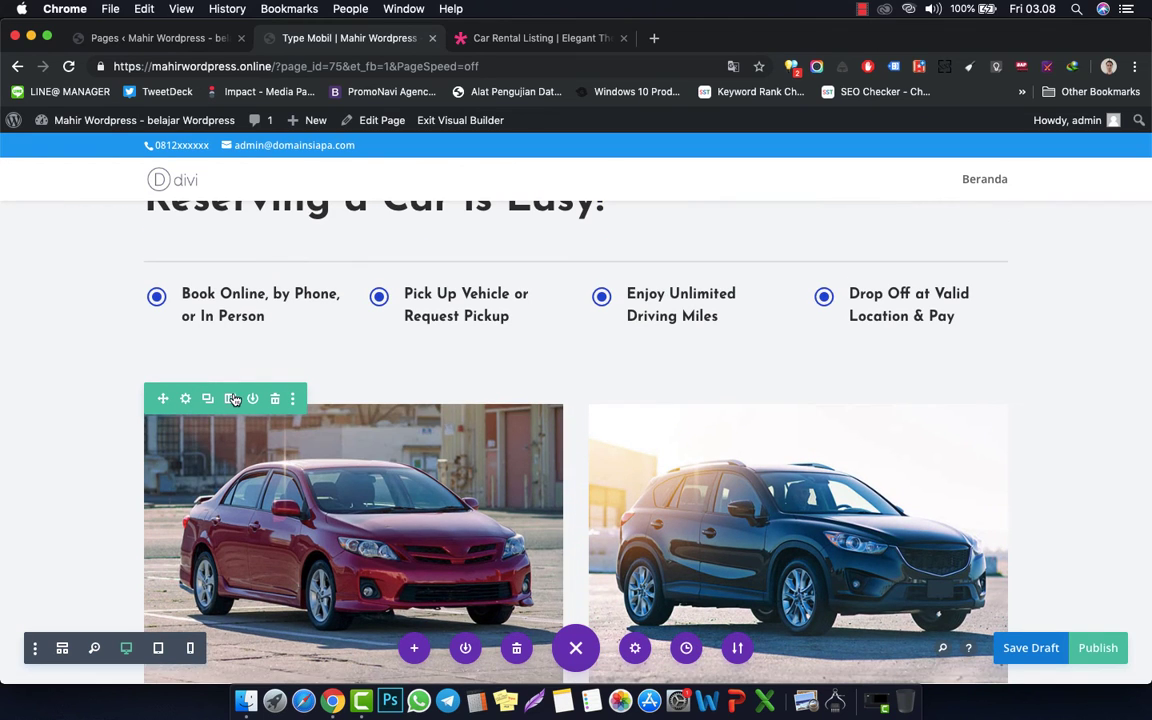
- Try a three-column structure on the first row of vehicle cards and return the row to two equal columns
click(230, 399)
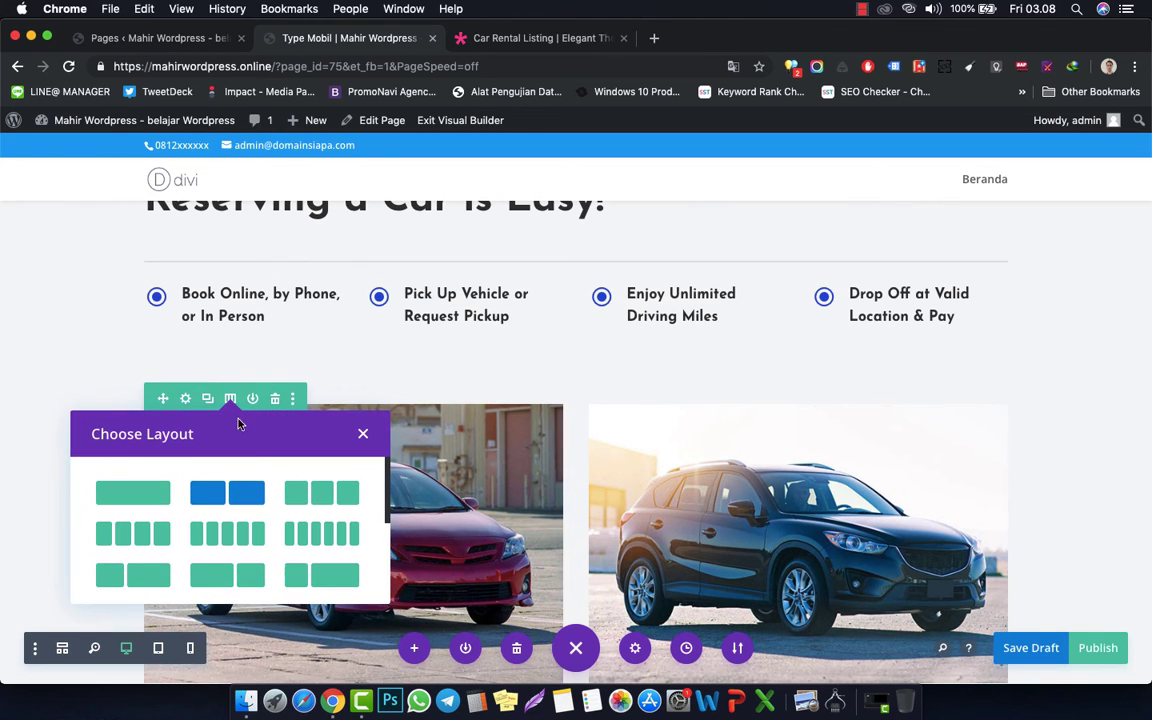
click(321, 493)
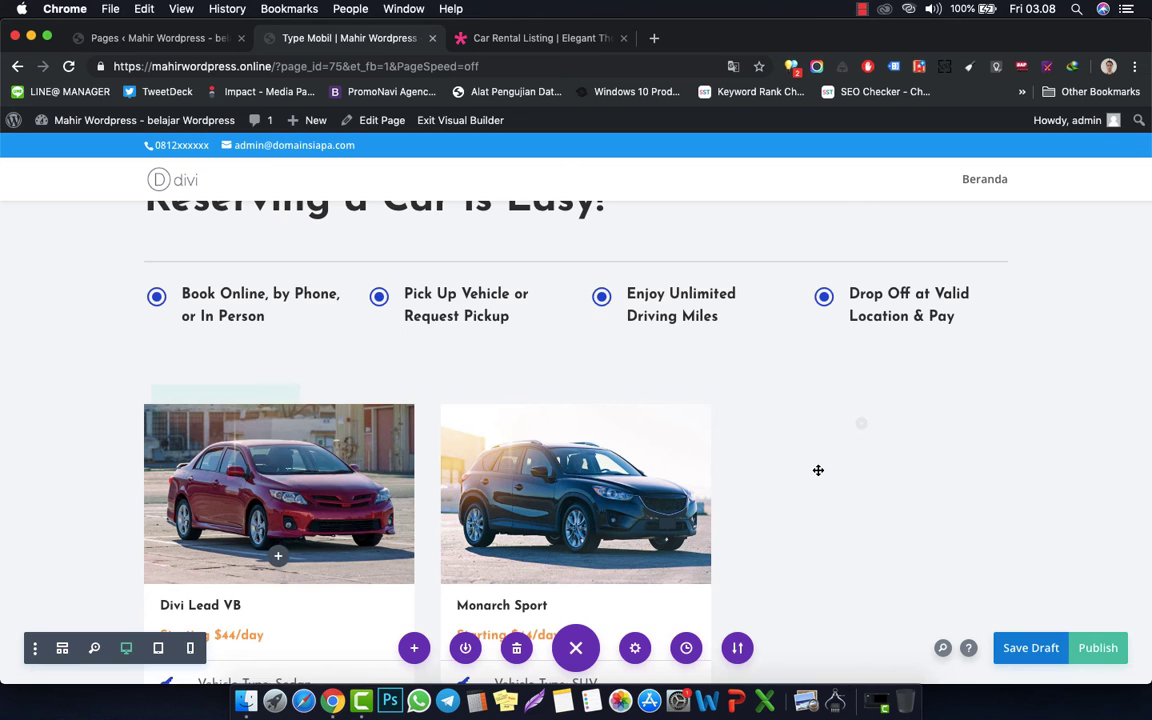
scroll(818, 470, down, 2)
scroll(818, 470, down, 2)
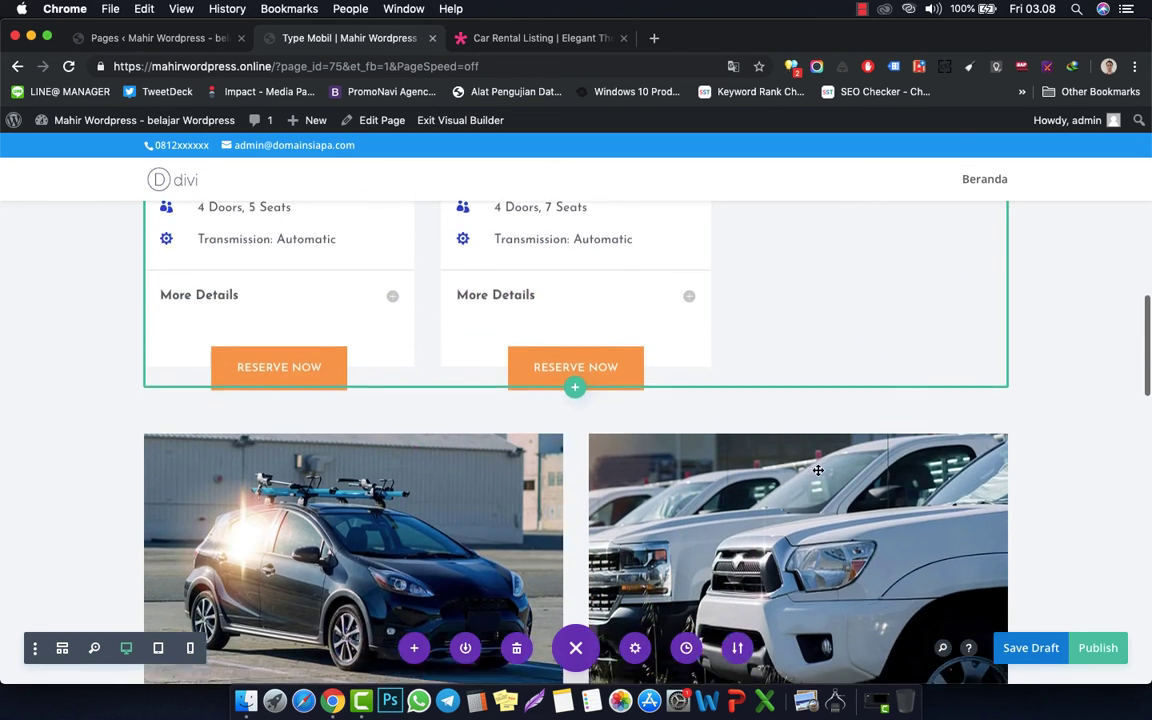
scroll(818, 470, up, 5)
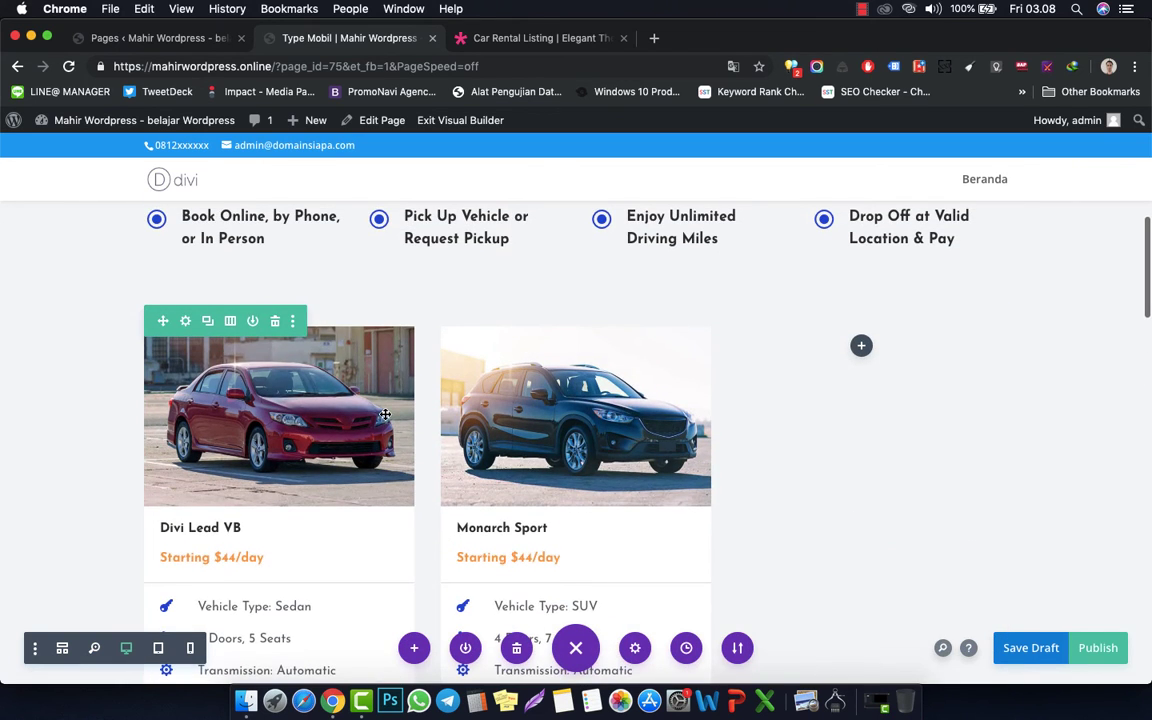
click(229, 322)
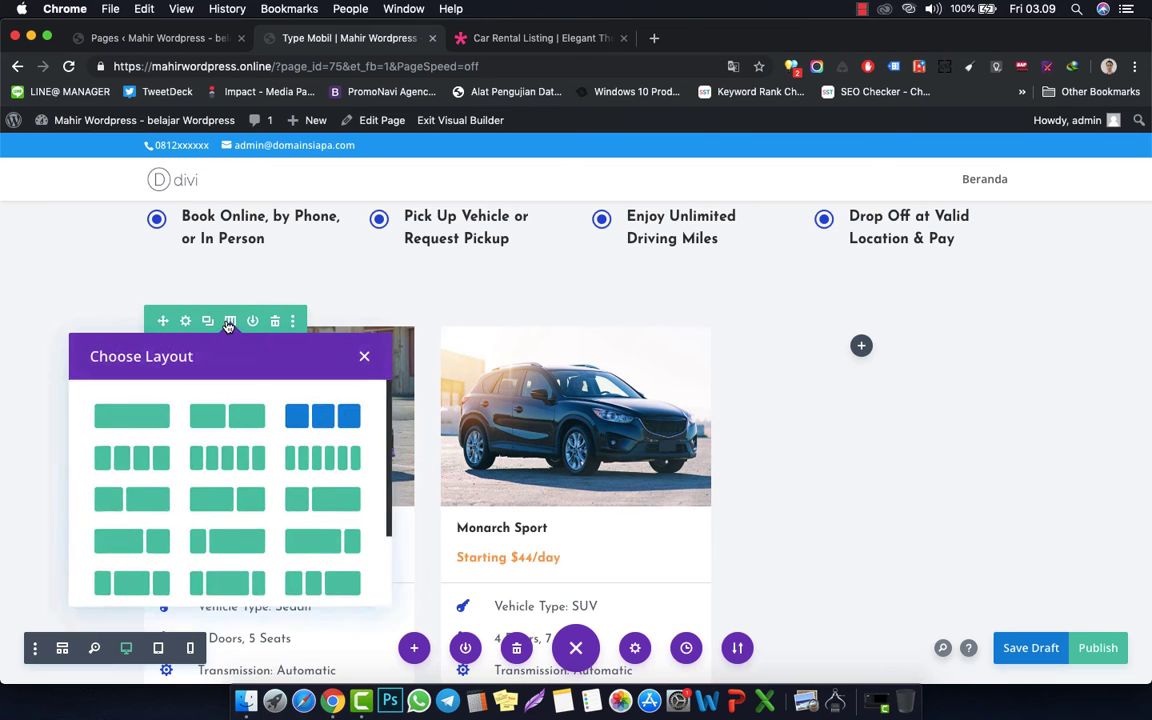
click(227, 415)
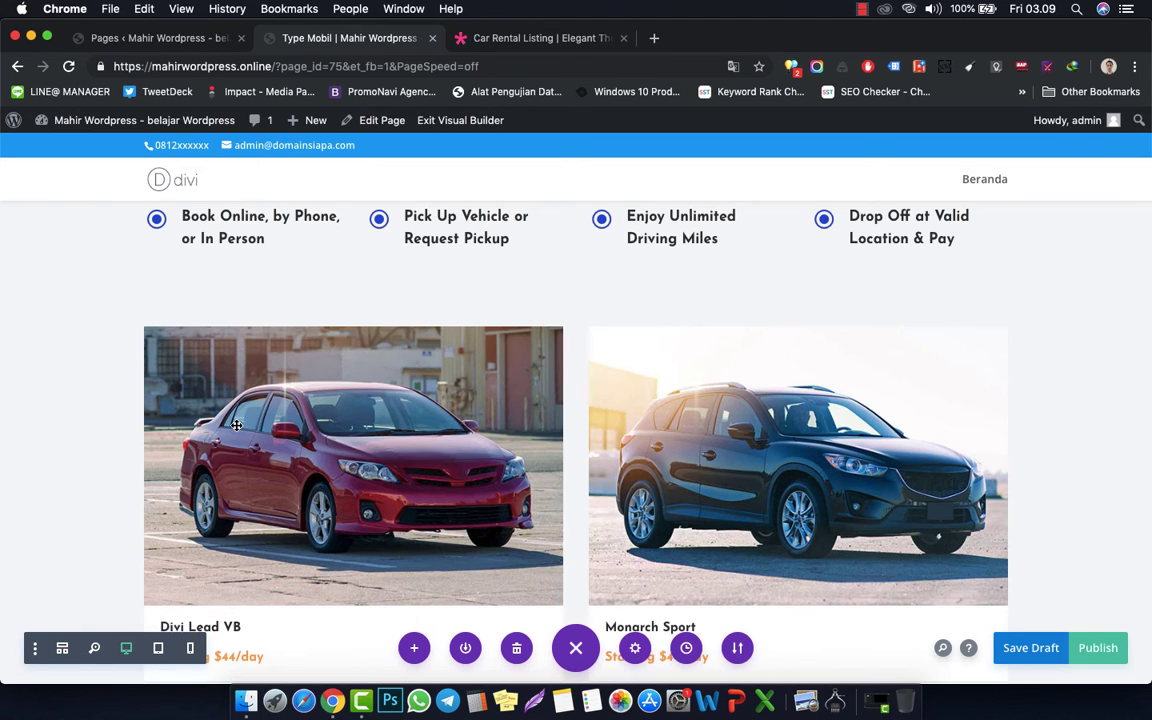
- Review the remaining sections of the Type Mobil page down to the contact form and publish the page
scroll(517, 428, down, 15)
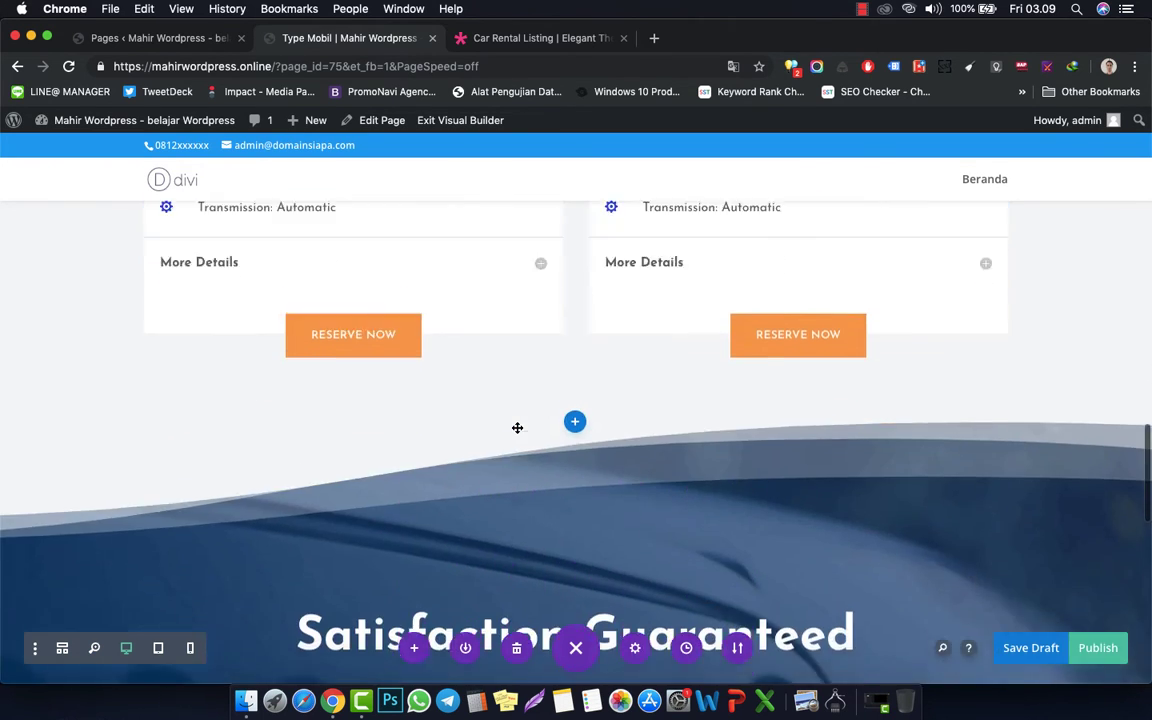
scroll(517, 428, down, 10)
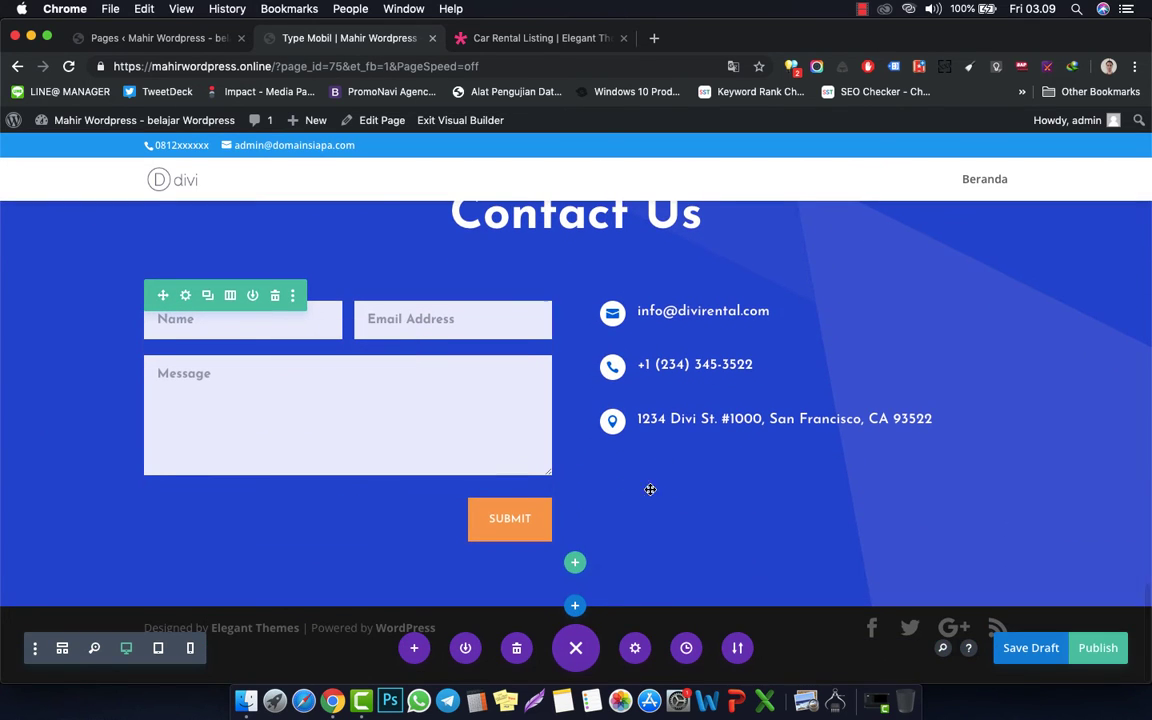
scroll(728, 316, up, 15)
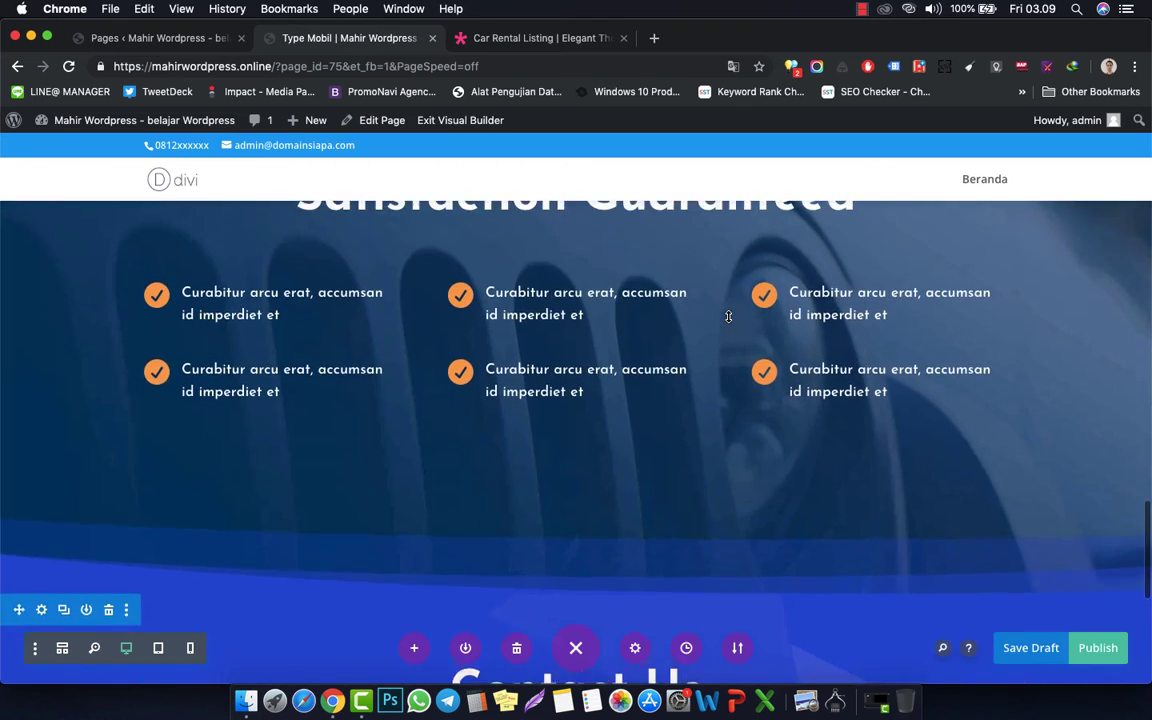
scroll(728, 316, up, 10)
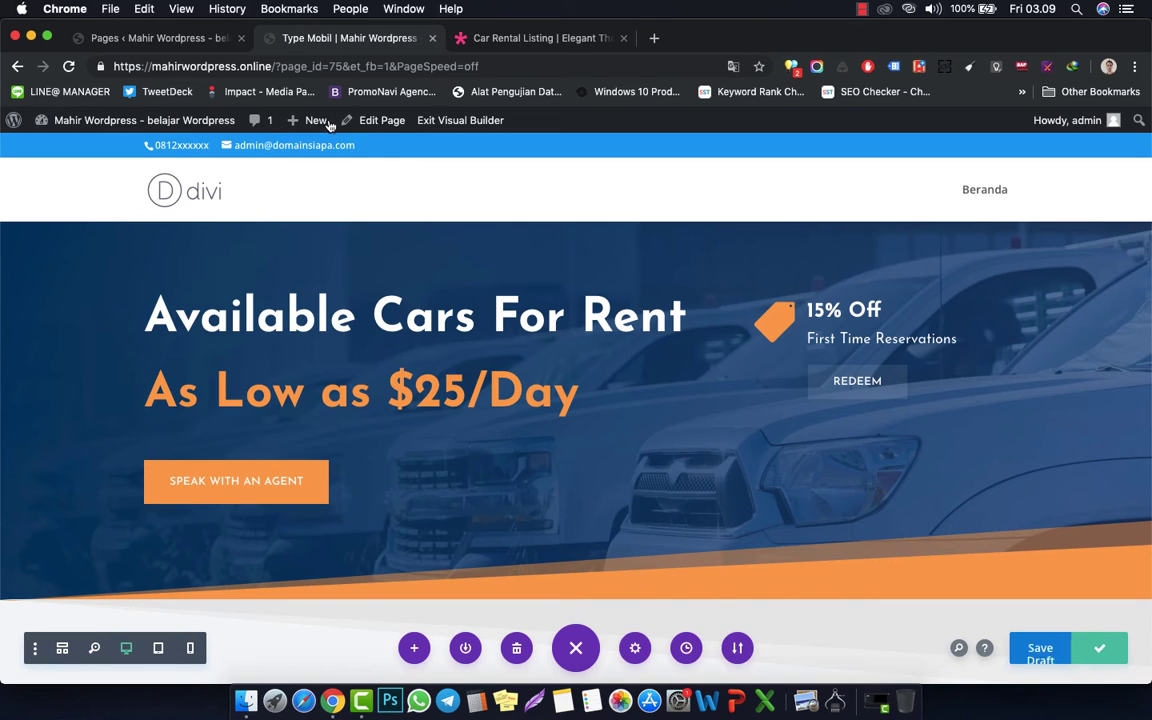
- Start a new WordPress page
mouse_move(308, 120)
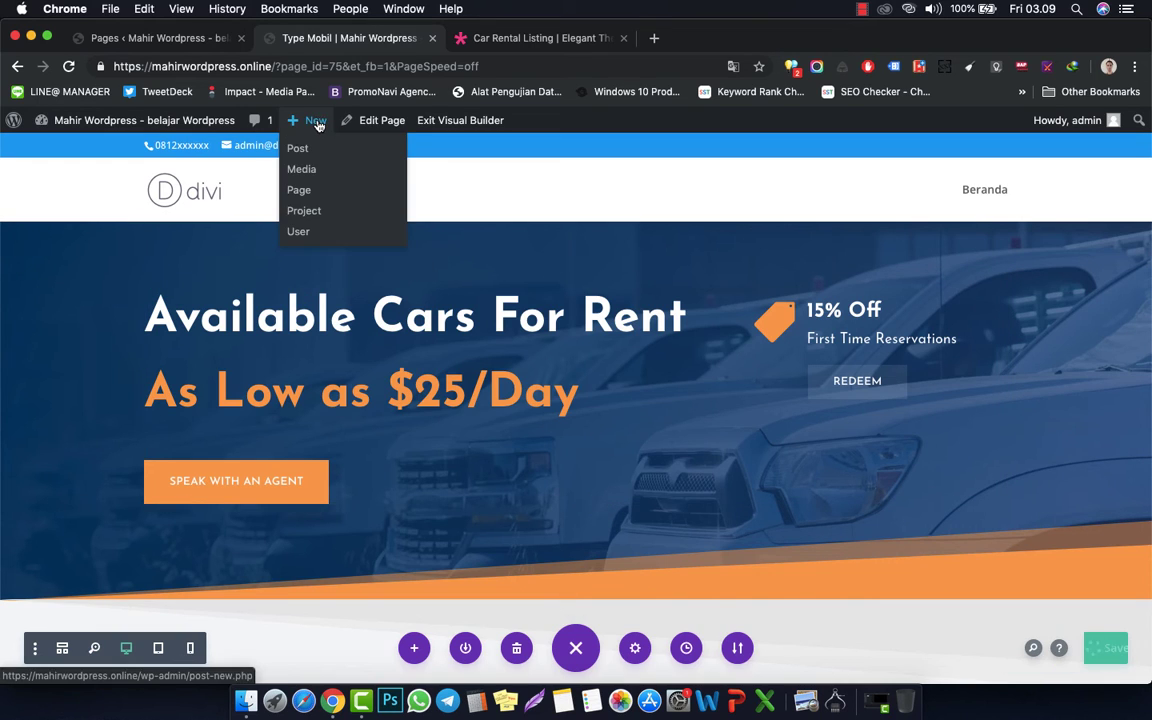
click(317, 198)
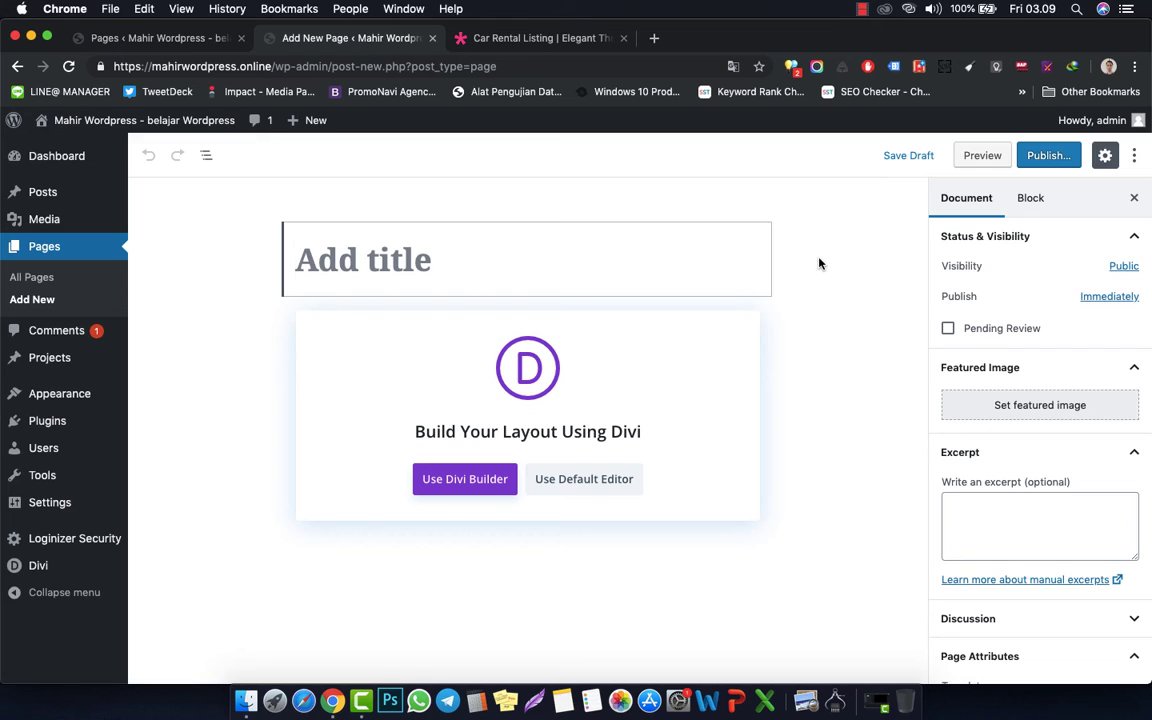
text(COntac)
key(BackSpace)
key(BackSpace)
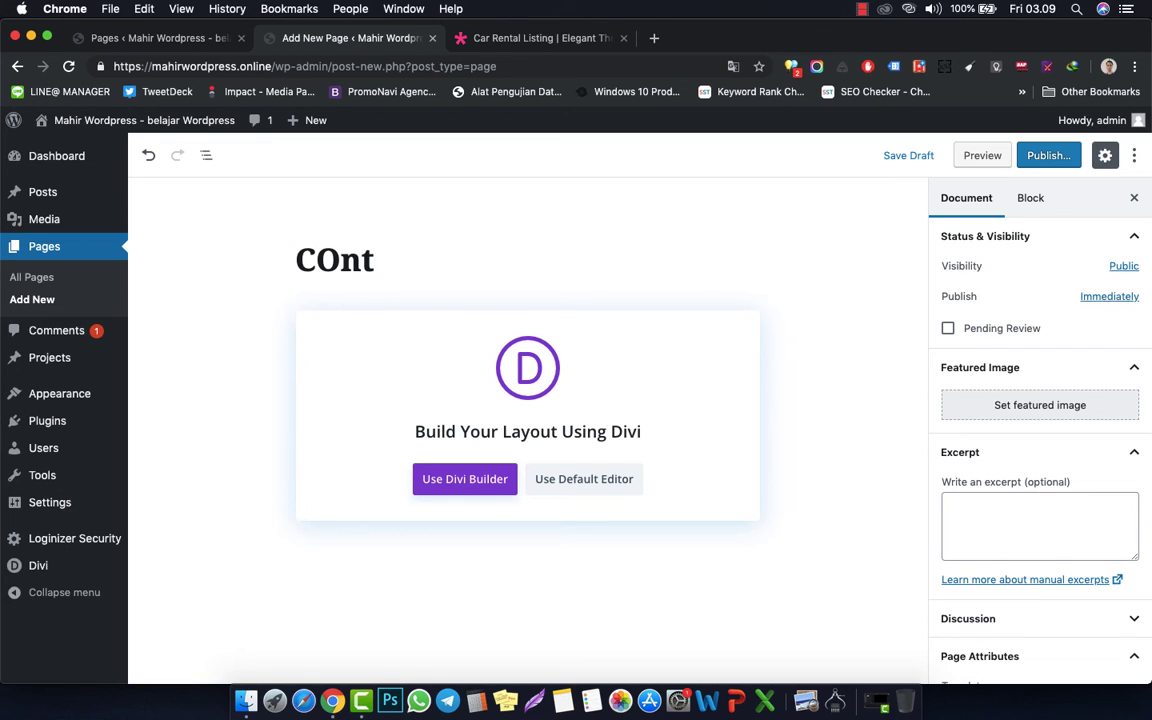
key(BackSpace)
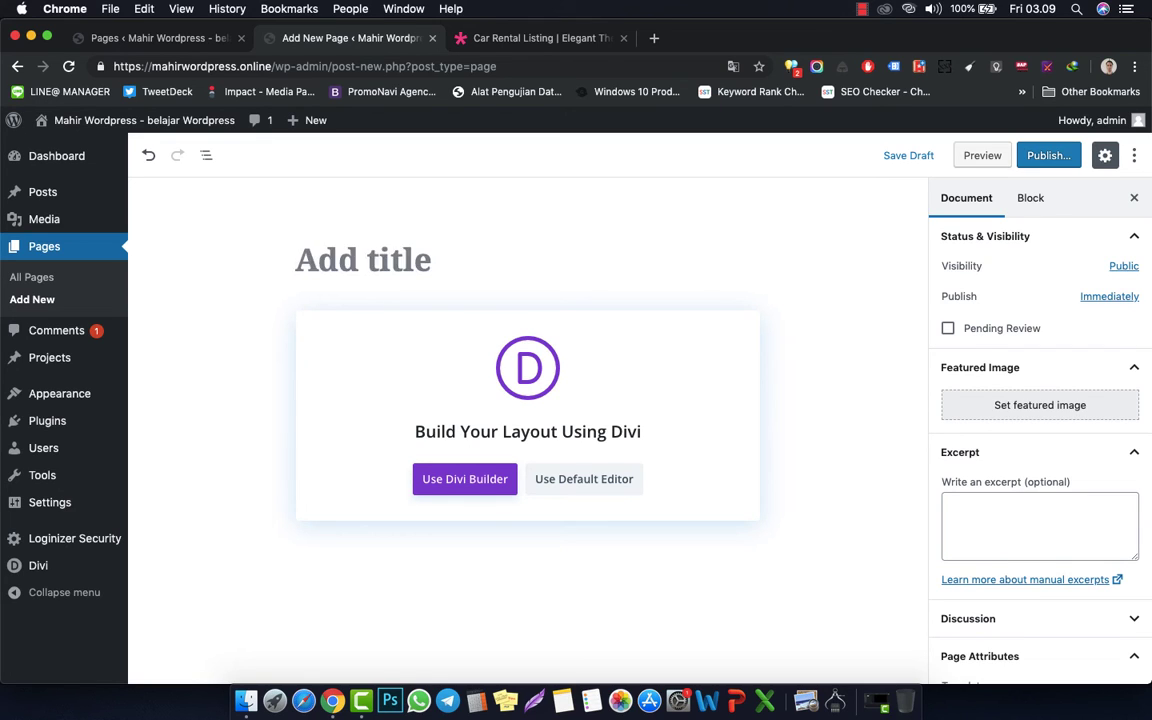
text(About)
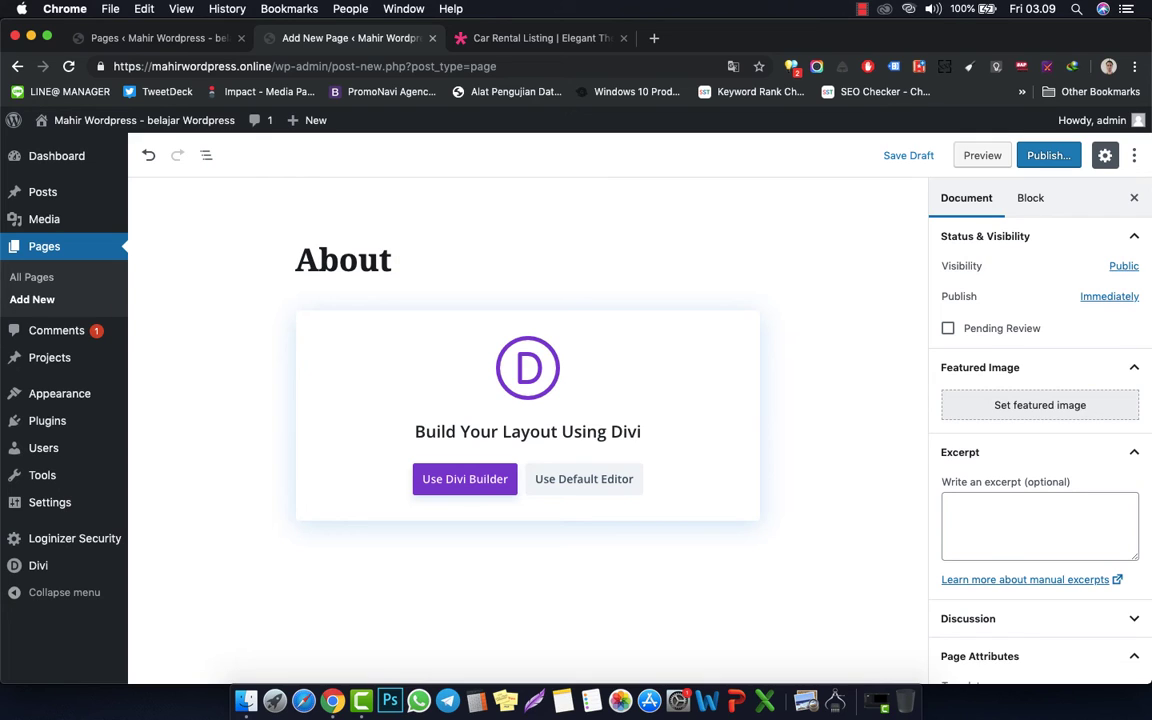
text( Us)
key(BackSpace)
key(BackSpace)
key(BackSpace)
key(BackSpace)
key(BackSpace)
key(BackSpace)
key(BackSpace)
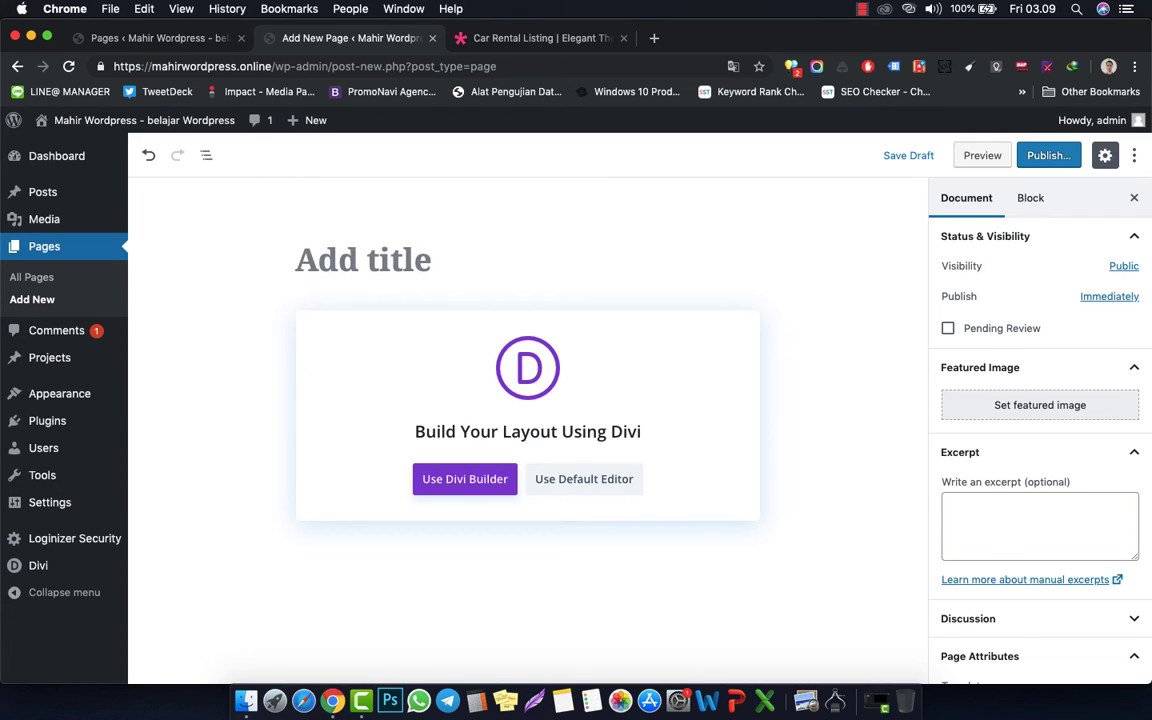
- Title the page "Tentang Kami" and launch the Divi Builder on it with a premade layout as the starting point
text(Tentang Kami)
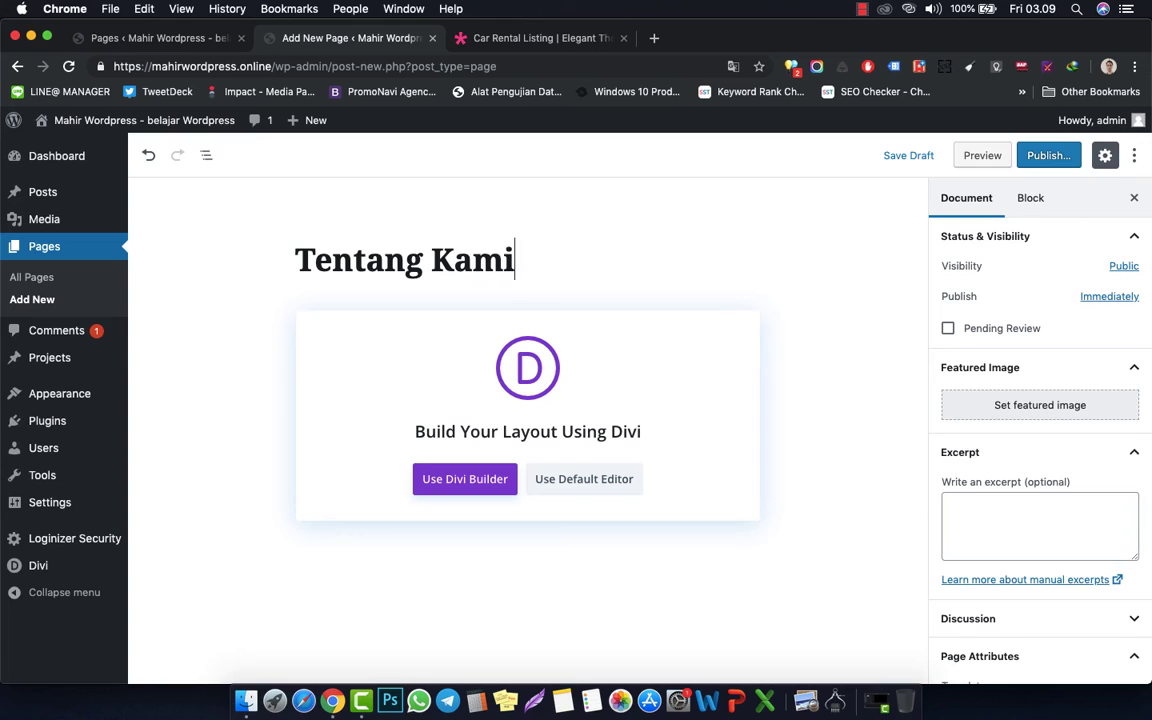
click(476, 479)
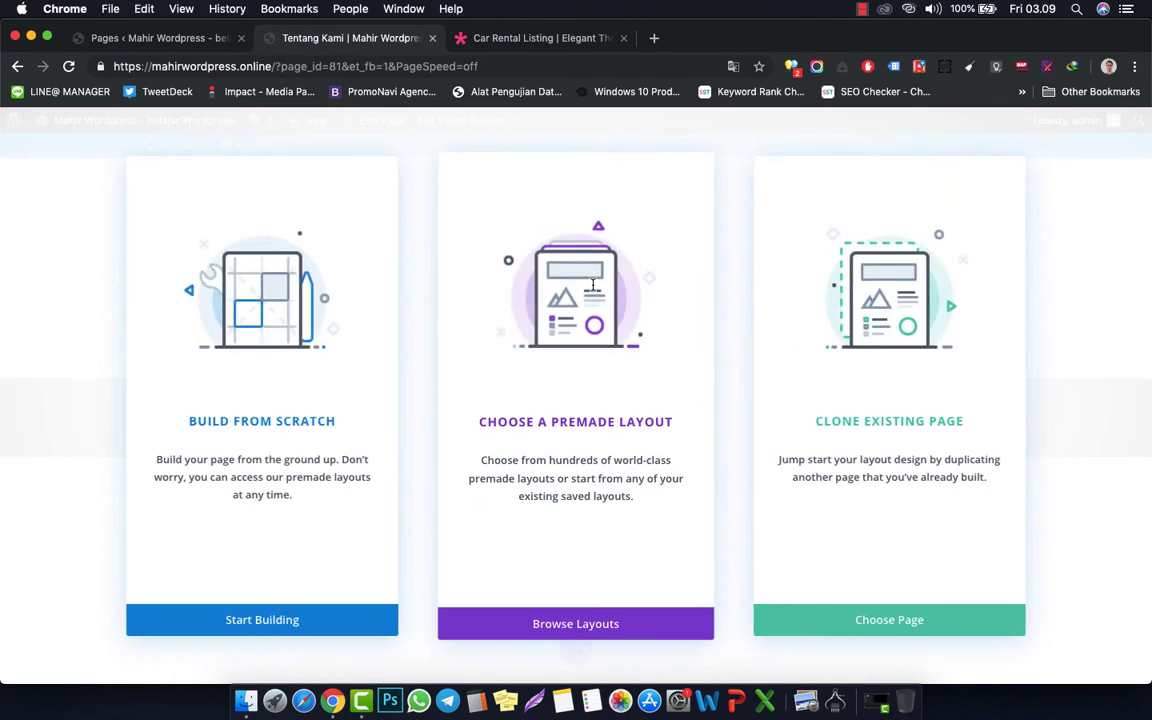
click(609, 429)
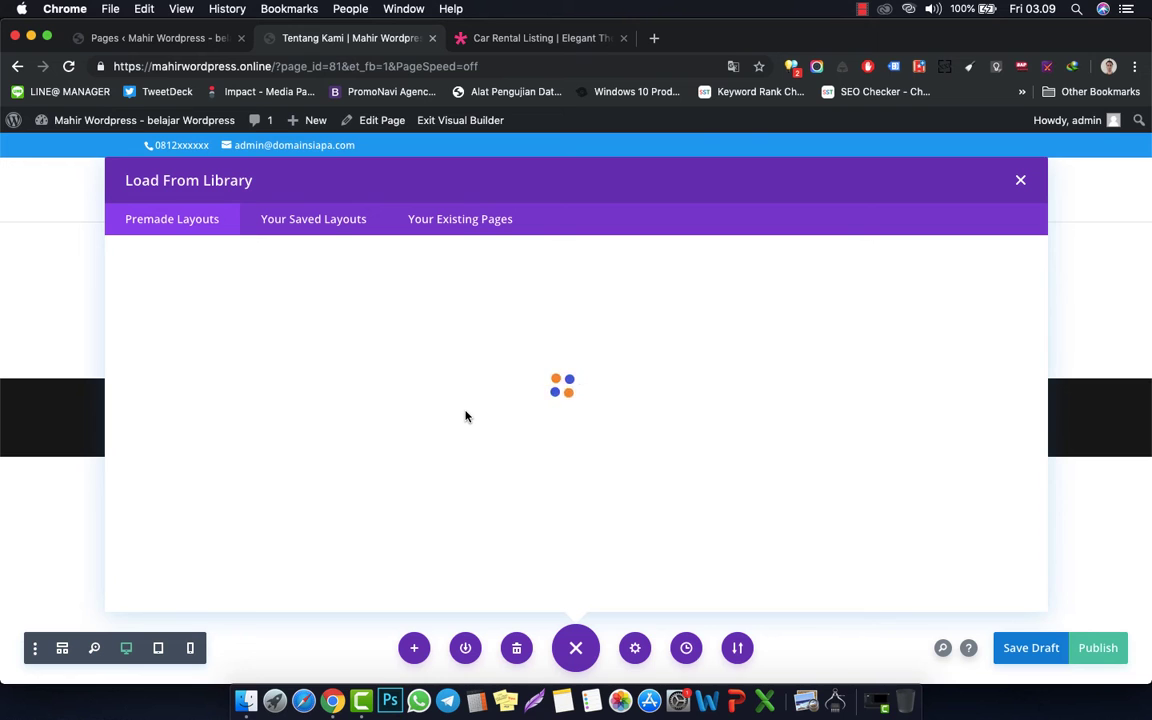
- Find the Car Rental layout pack in the premade layout library and open its details
scroll(465, 415, down, 20)
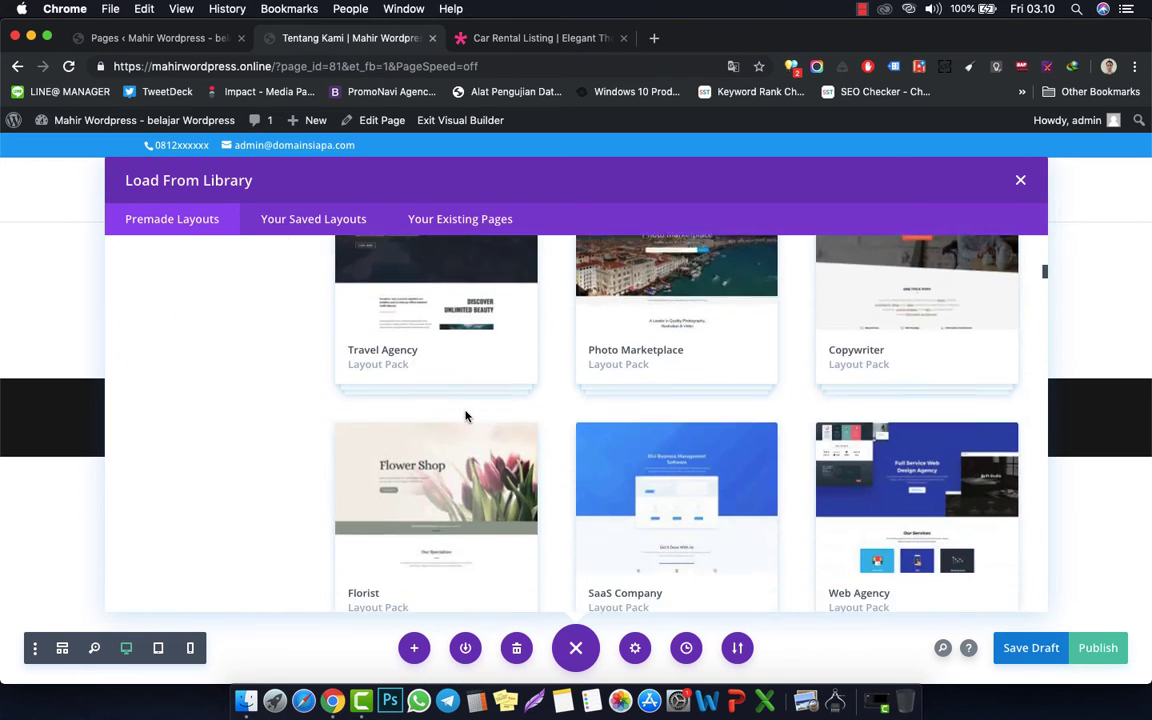
scroll(465, 415, down, 20)
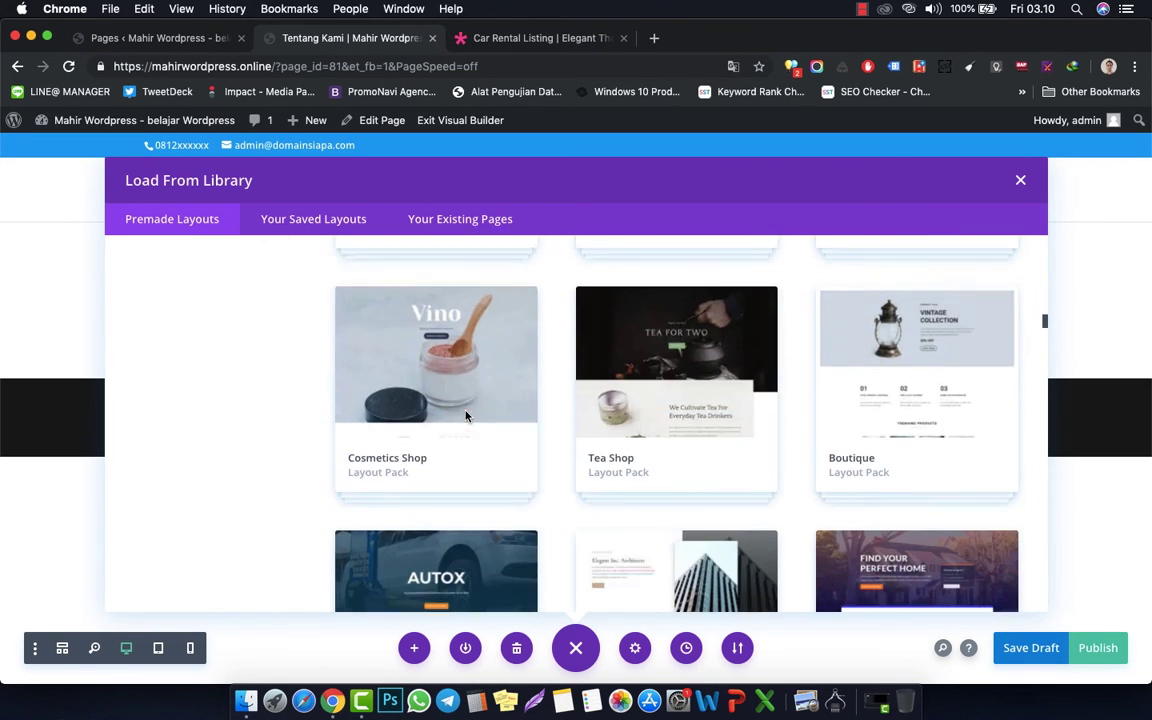
scroll(465, 415, down, 20)
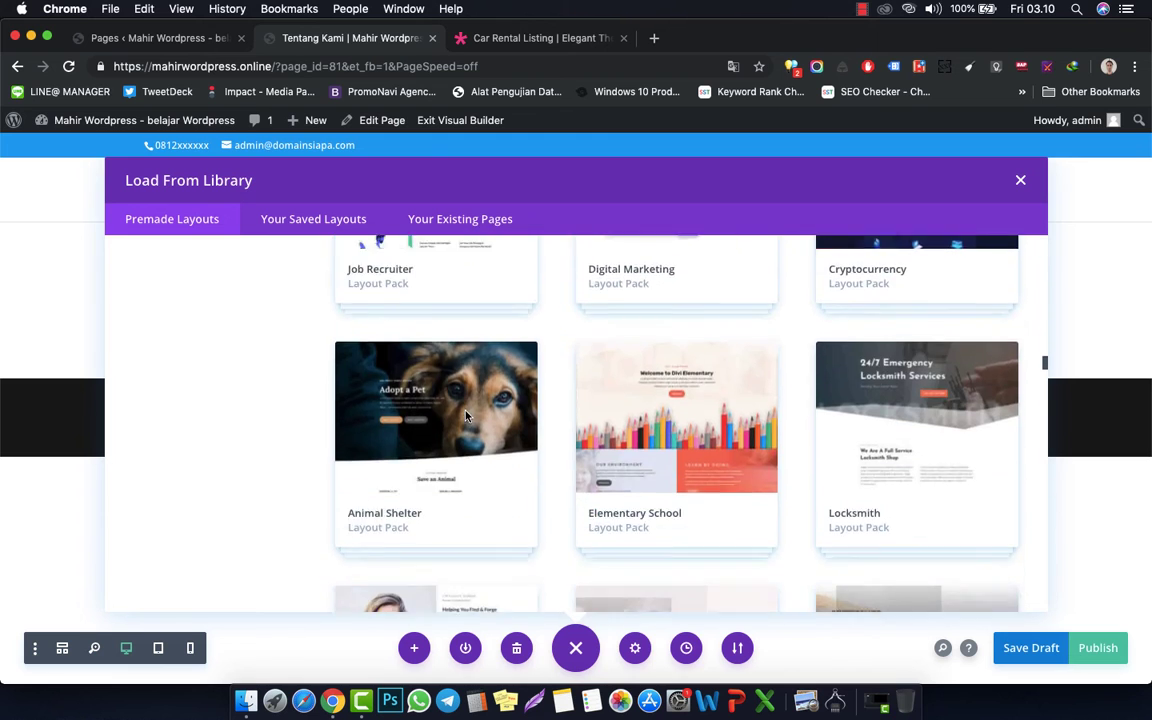
scroll(465, 415, down, 5)
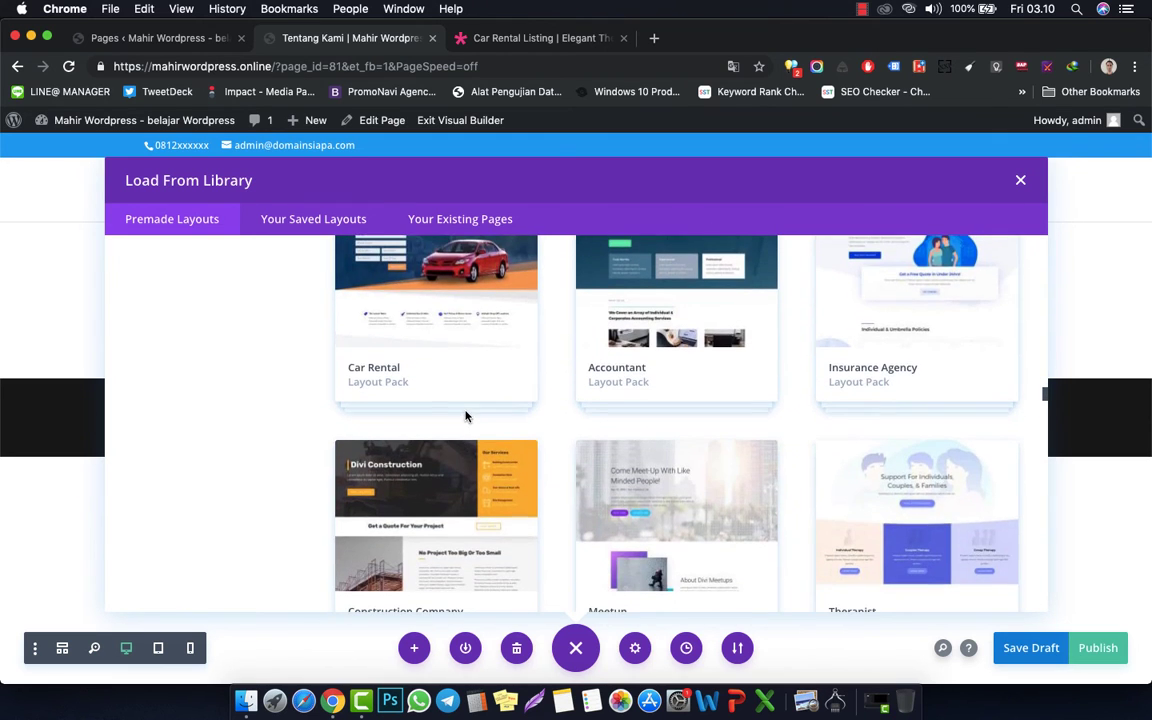
click(464, 335)
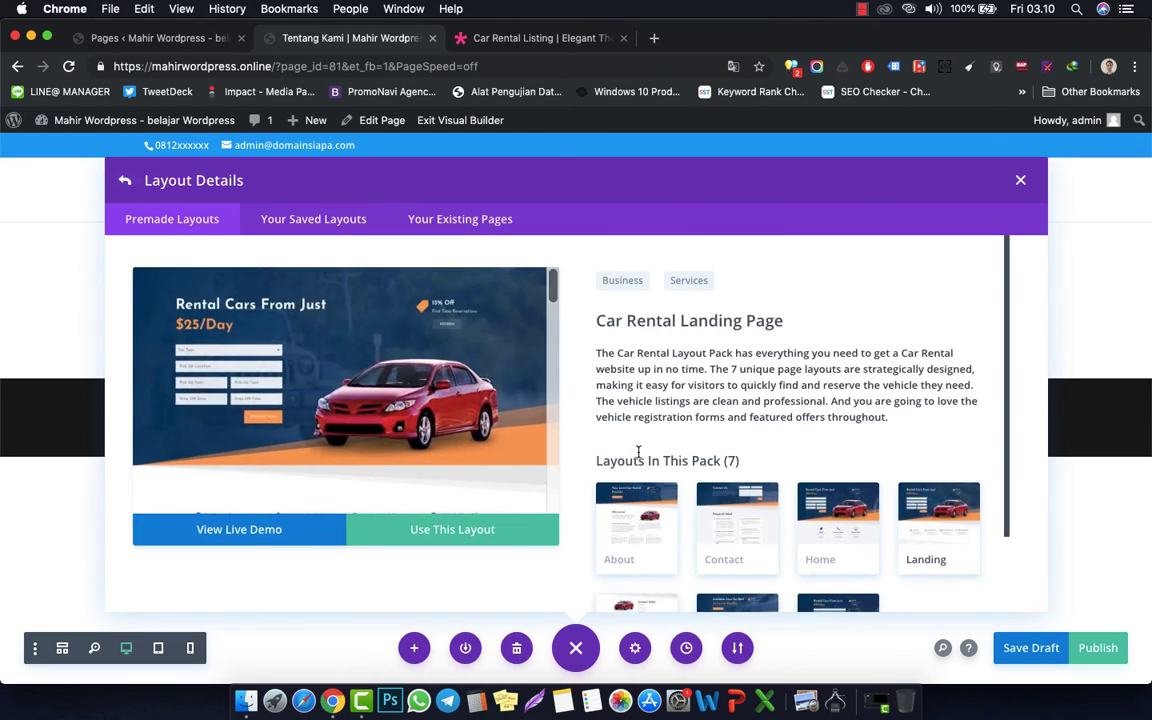
- Select the pack's About layout and import it into the Tentang Kami page
scroll(640, 455, down, 3)
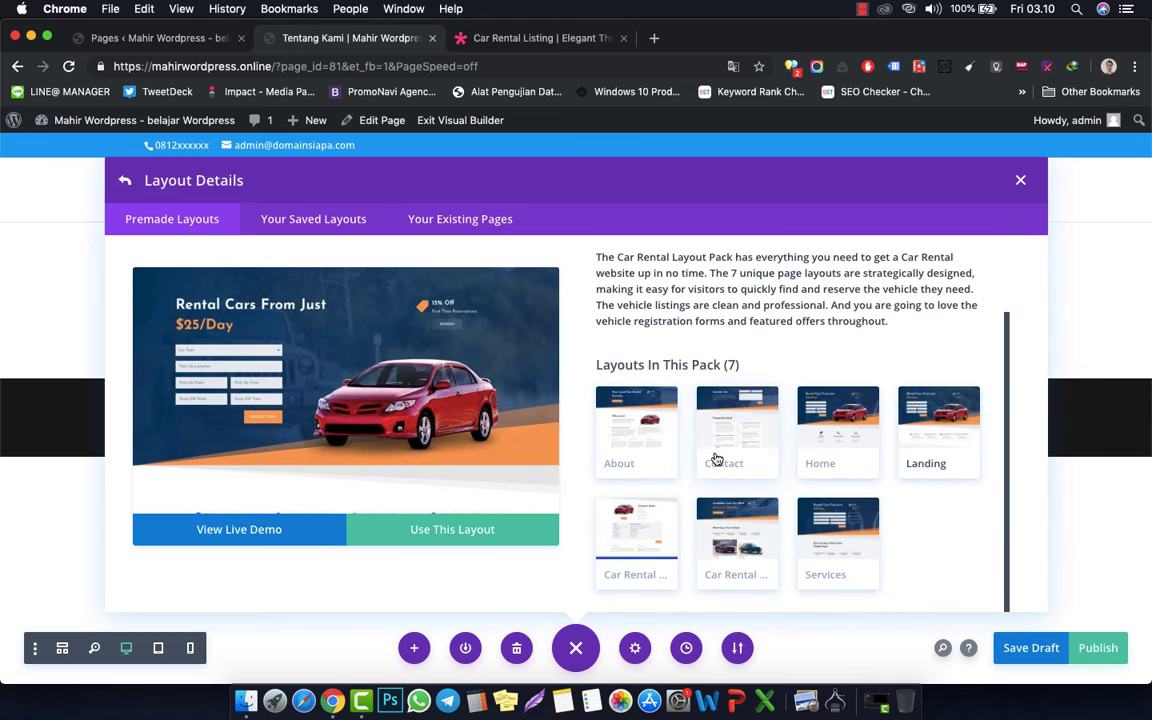
click(634, 436)
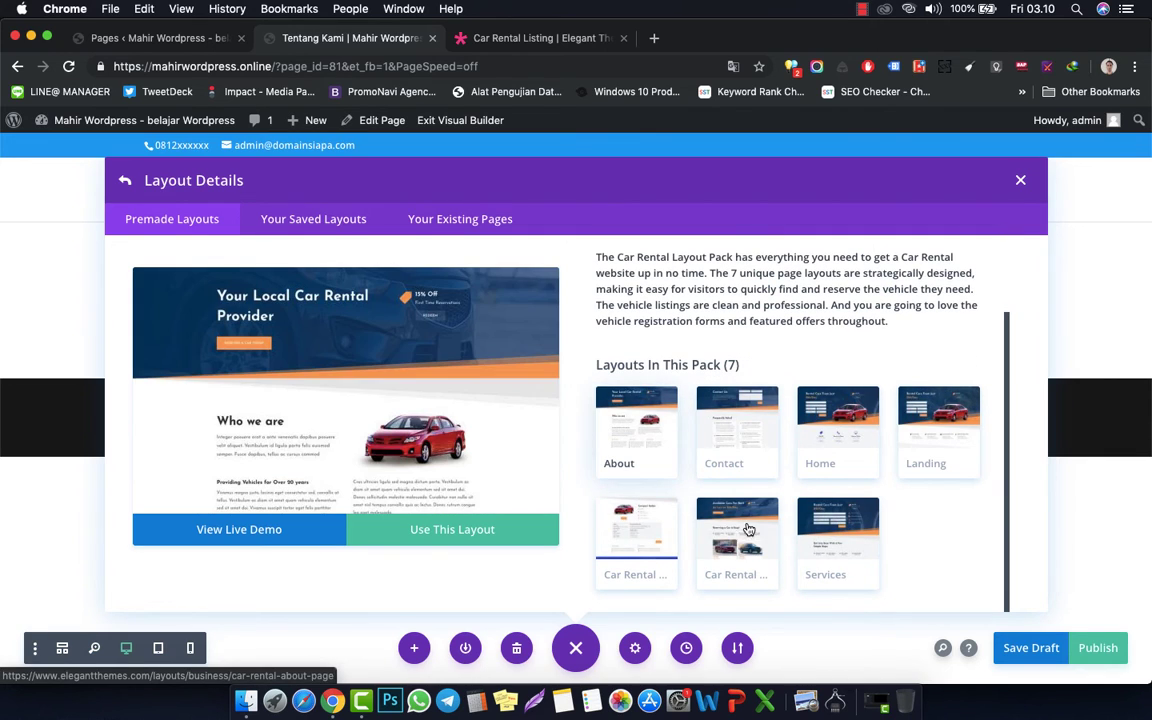
click(478, 541)
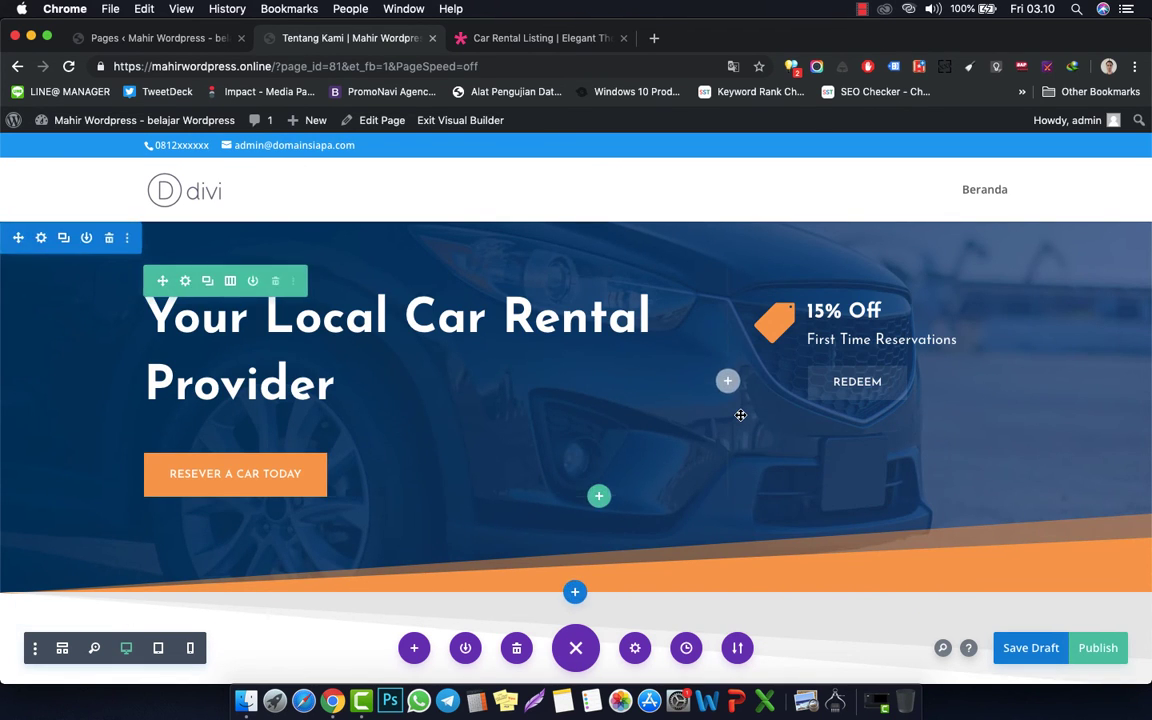
- Look through the imported About layout and open the settings of the video in the Why Choose Us section
scroll(607, 446, down, 4)
scroll(607, 446, down, 3)
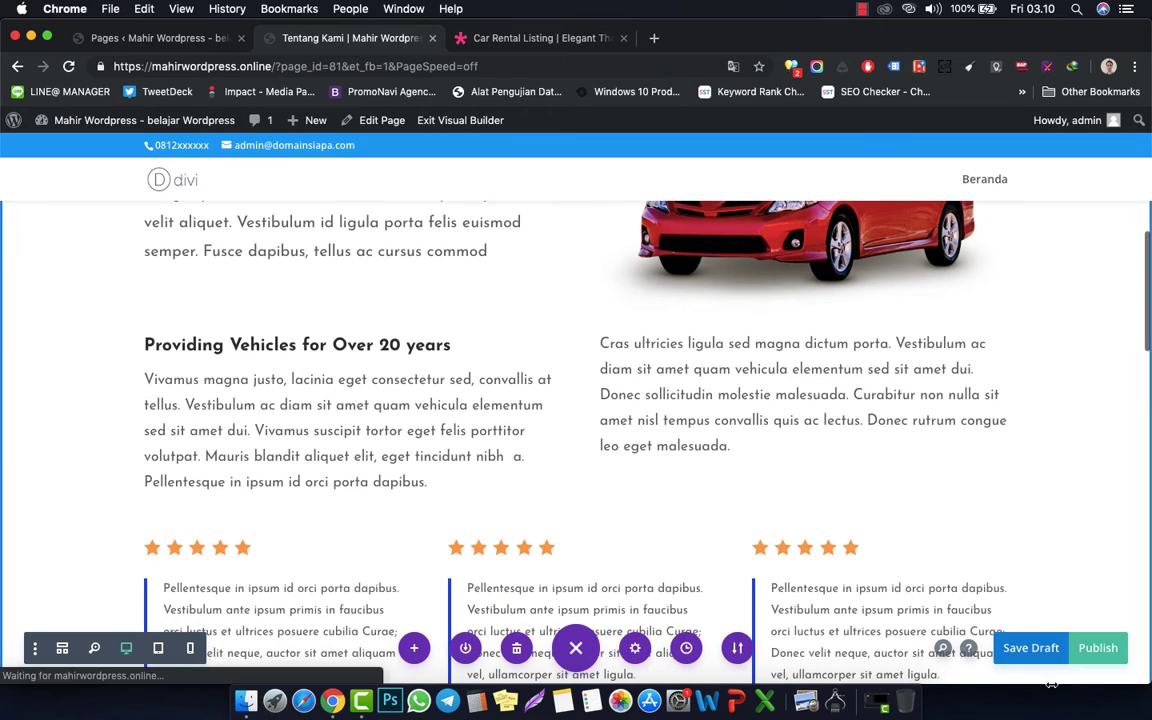
scroll(974, 540, down, 5)
scroll(831, 457, down, 6)
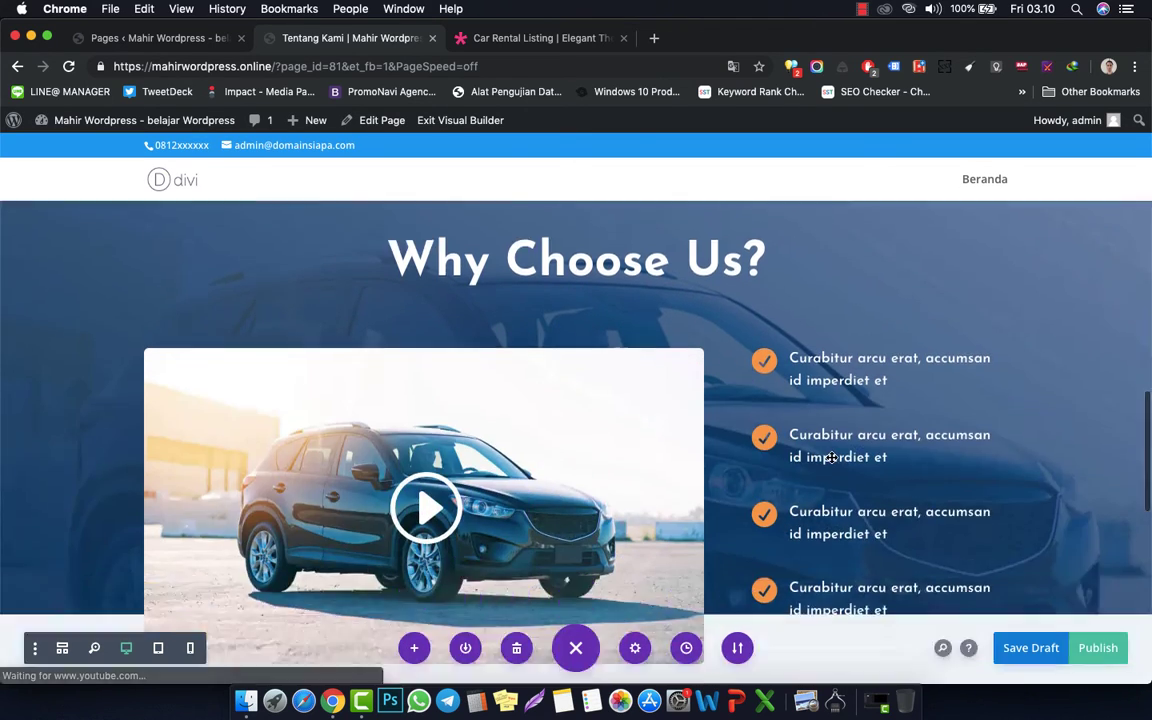
scroll(831, 457, up, 2)
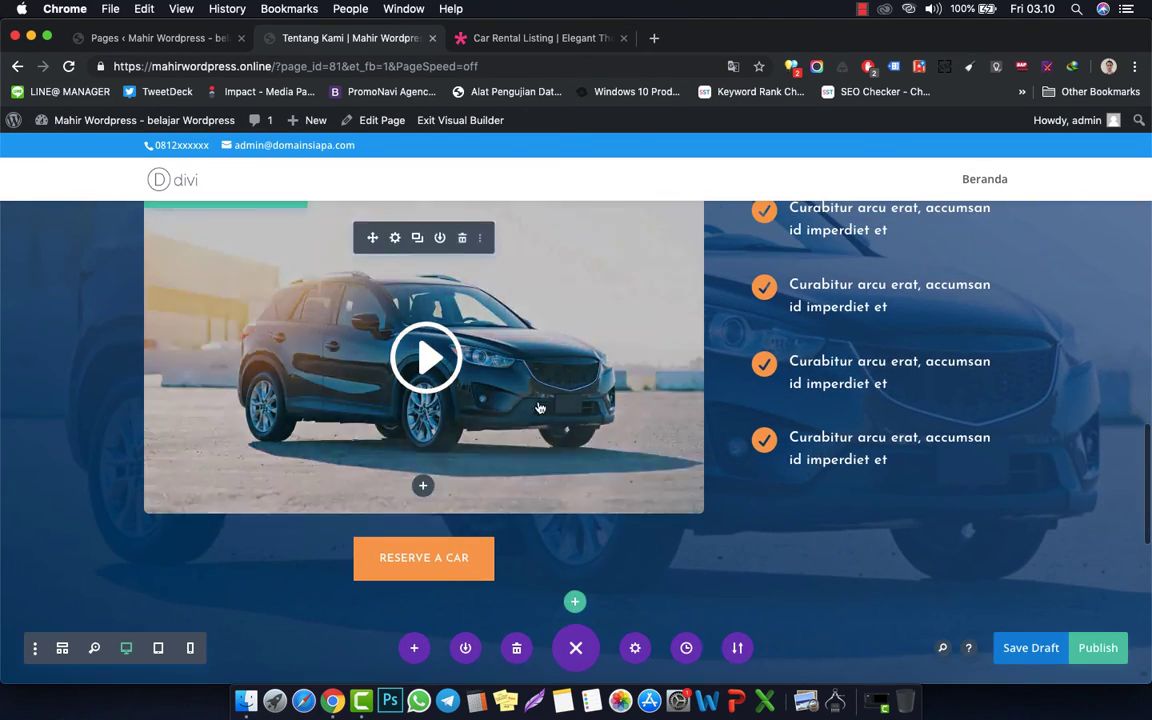
scroll(585, 462, up, 1)
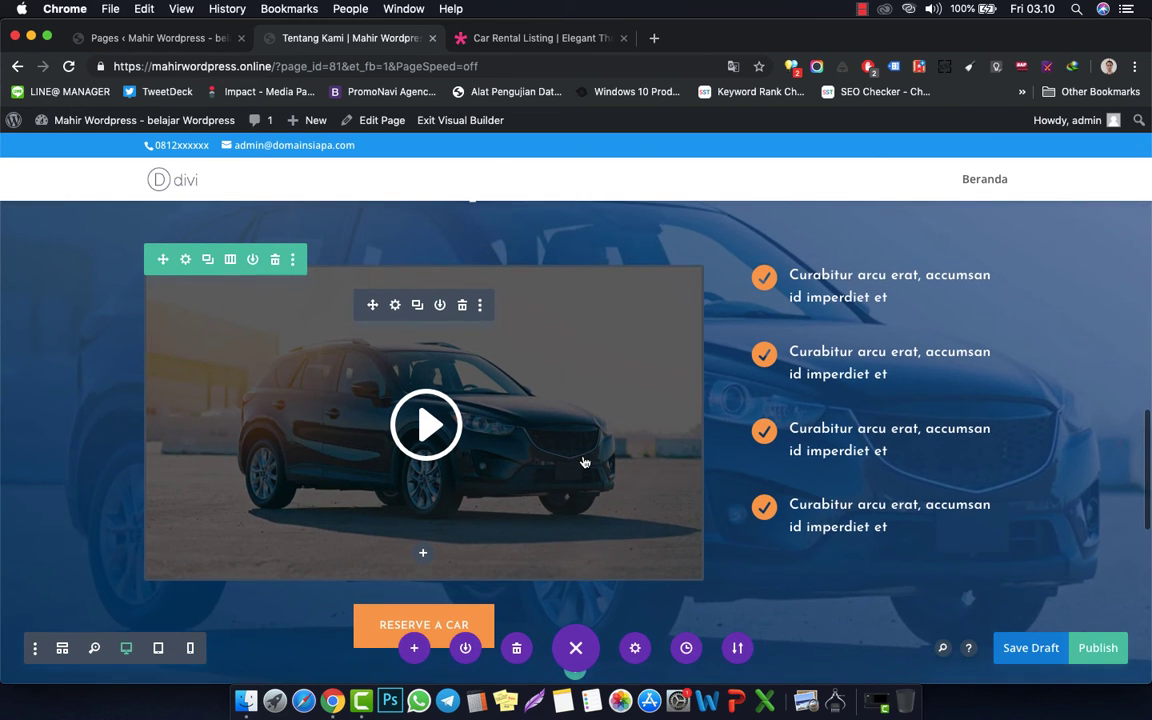
click(395, 306)
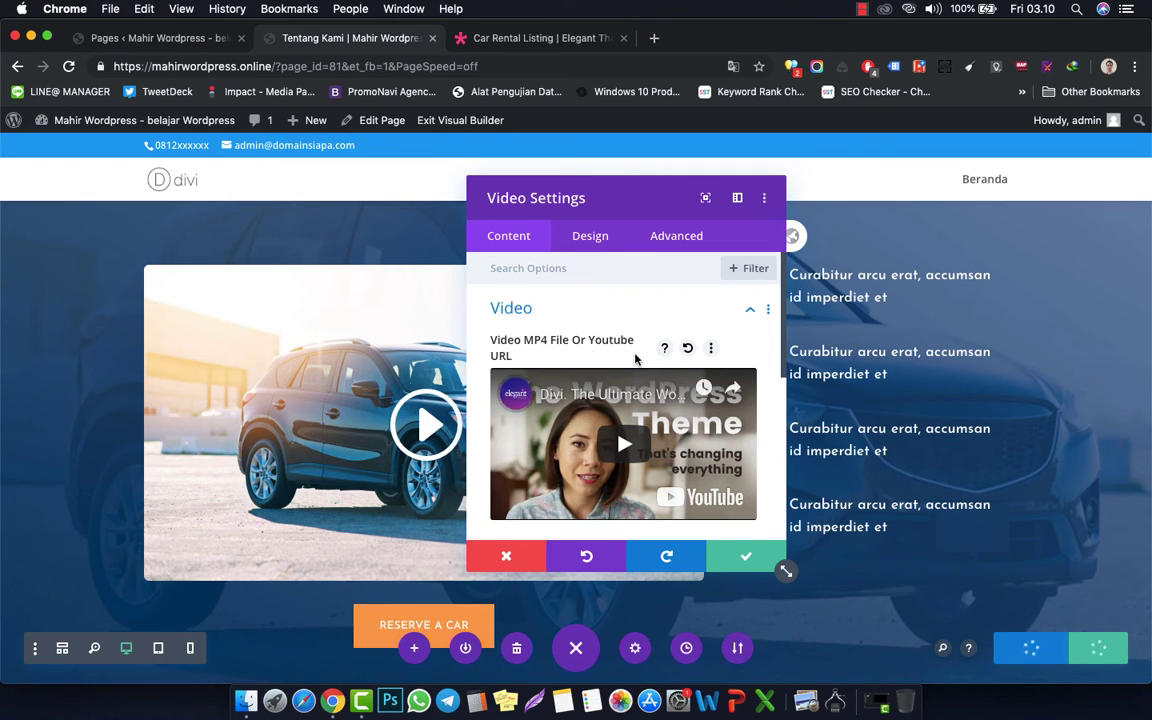
scroll(635, 360, down, 3)
scroll(635, 360, up, 2)
scroll(635, 360, up, 1)
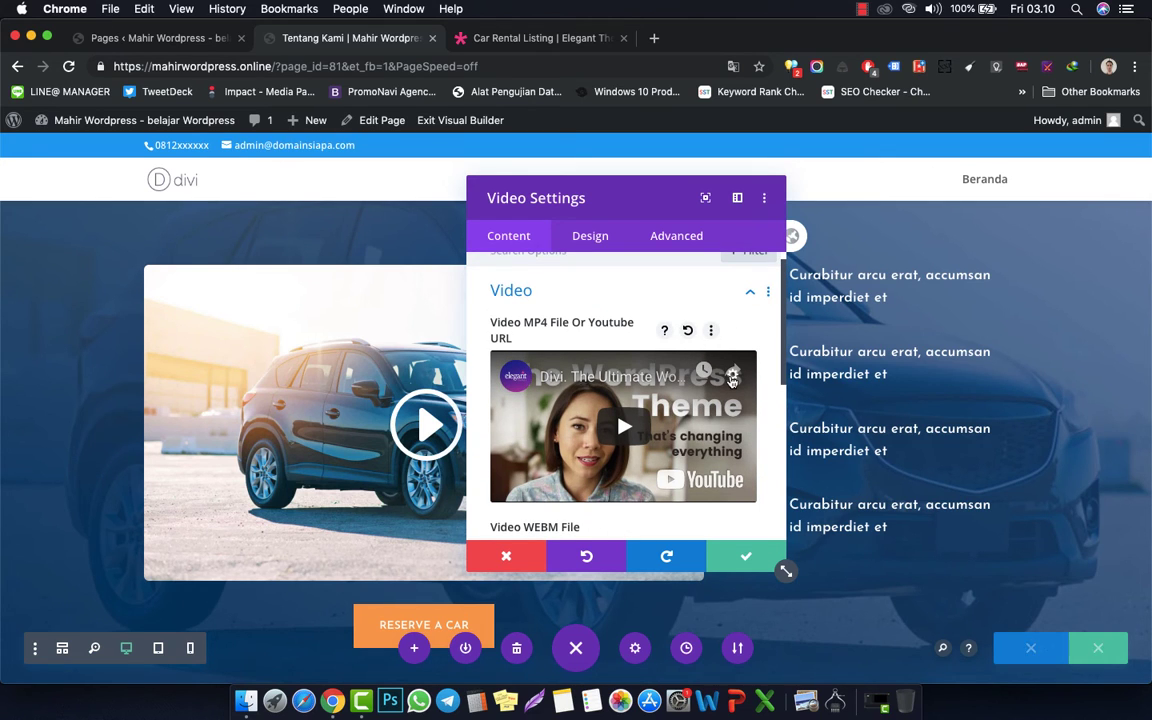
- Examine the media library and Insert from URL options for the video's source, and close the video settings
click(732, 377)
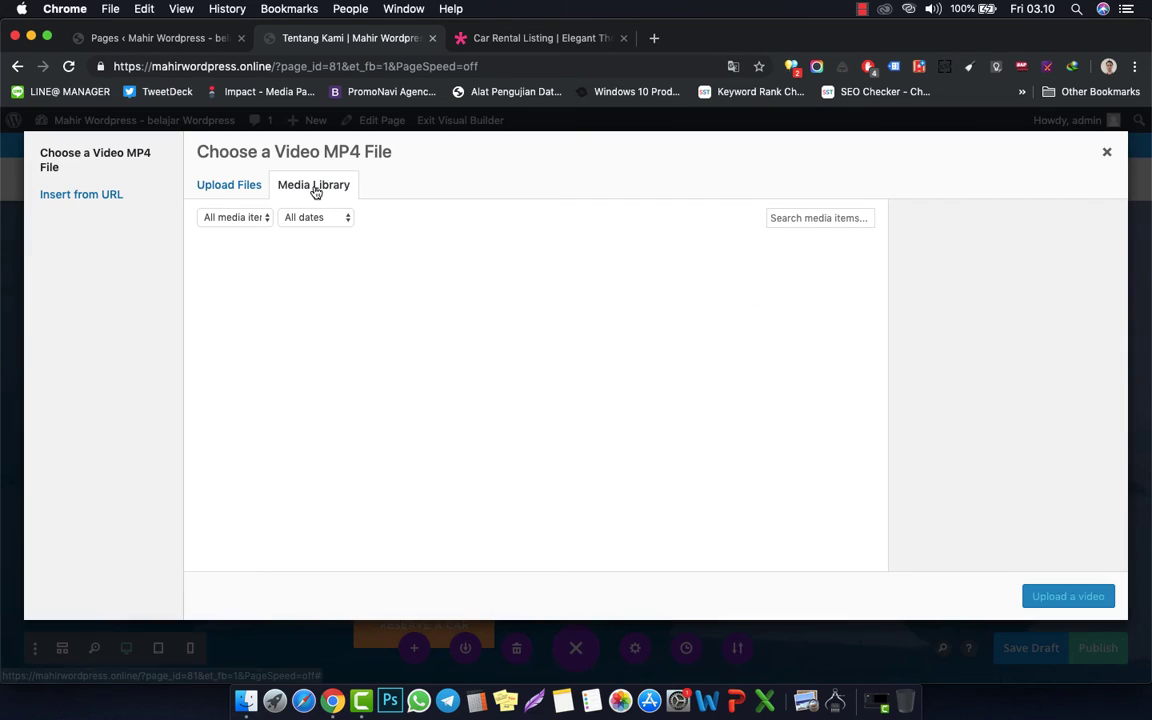
click(135, 191)
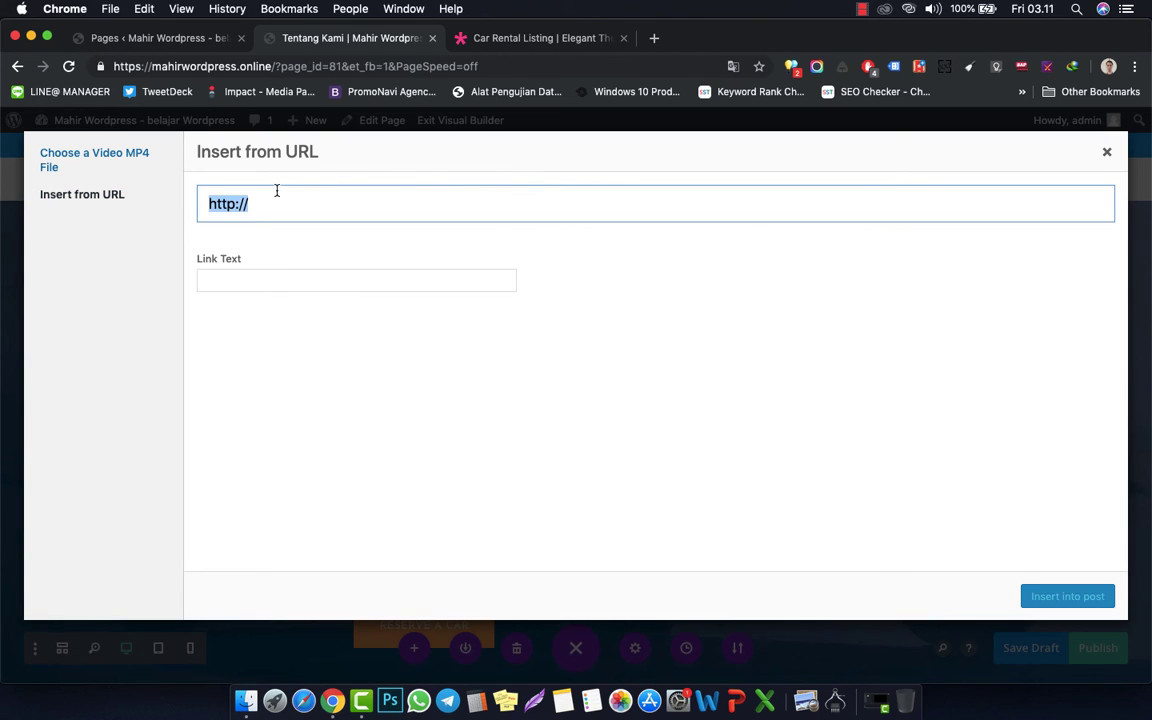
click(1106, 153)
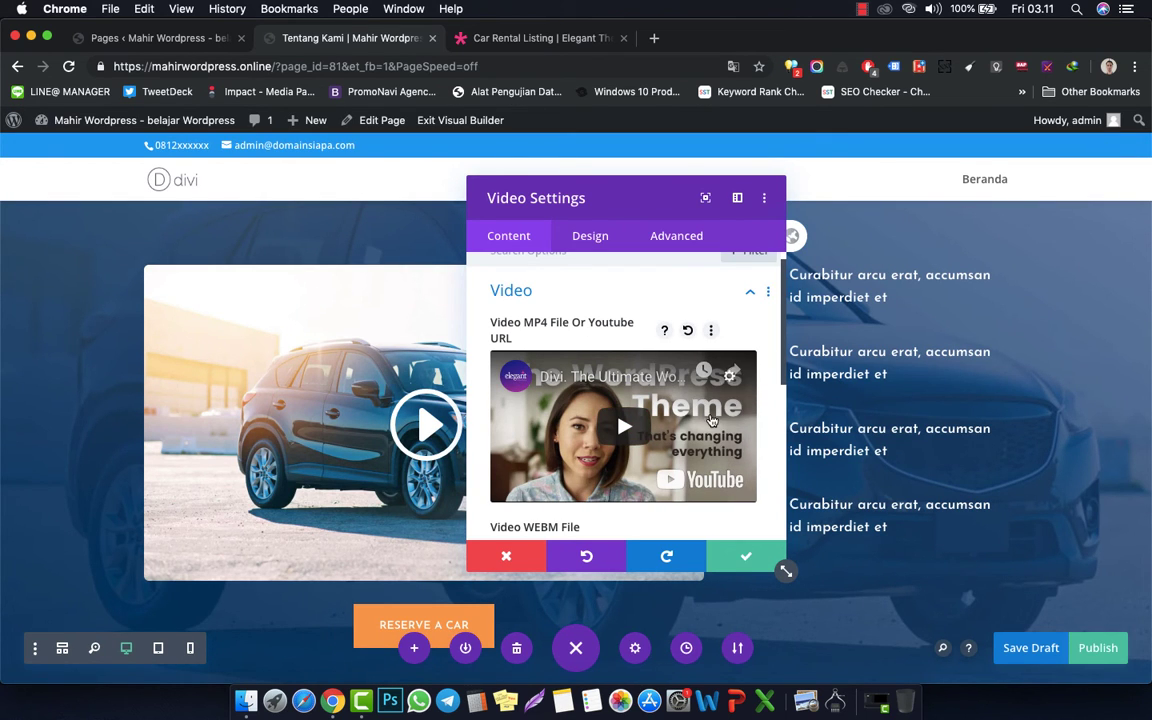
scroll(620, 400, down, 3)
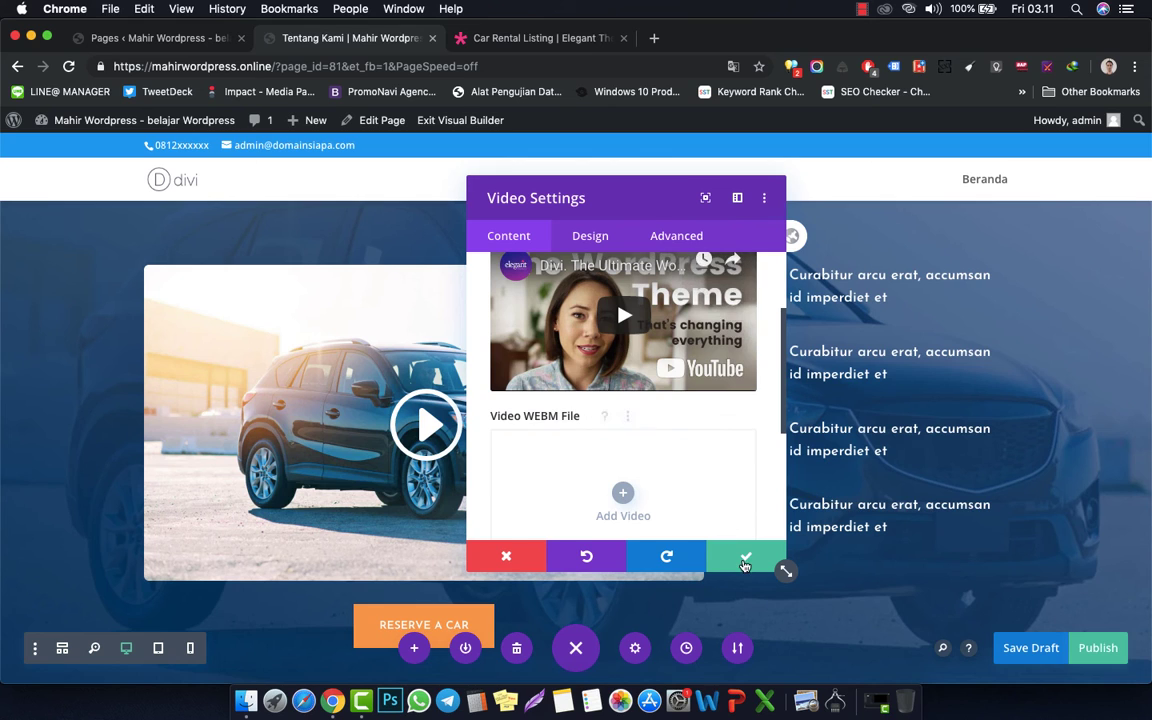
click(745, 558)
- Check the rest of the Tentang Kami page, including the Contact Us section, and publish it
scroll(768, 432, down, 5)
scroll(768, 432, down, 4)
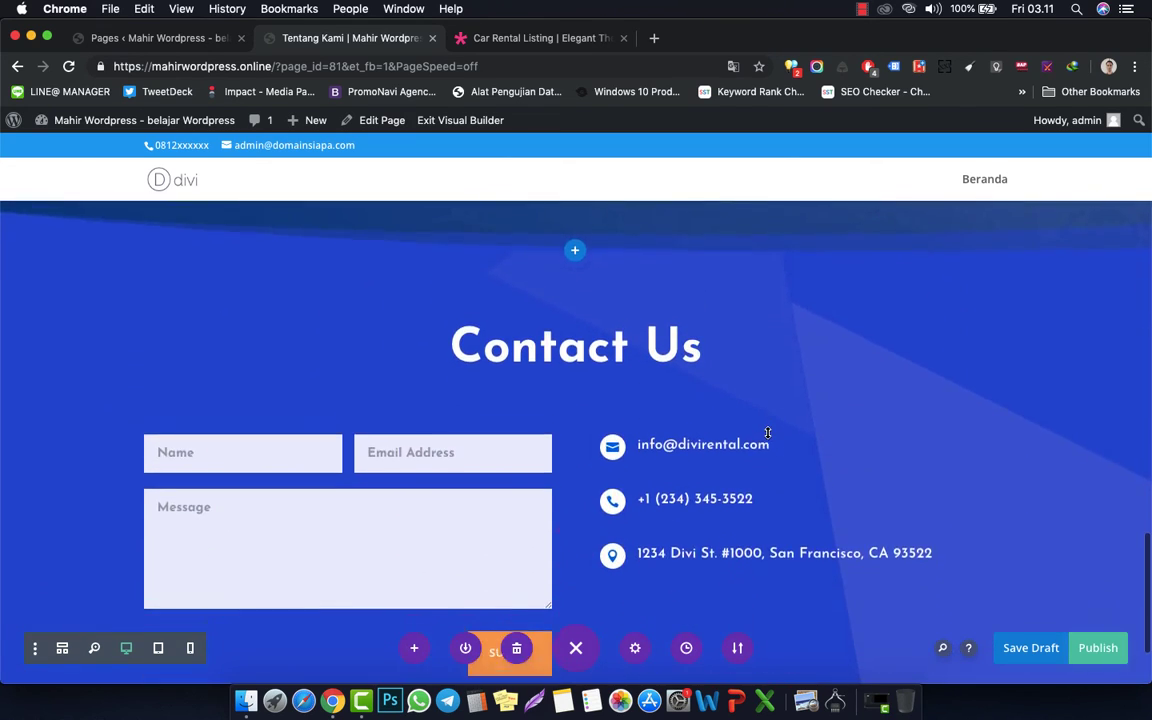
scroll(766, 432, up, 1)
scroll(766, 432, down, 2)
scroll(766, 432, up, 6)
scroll(766, 432, up, 10)
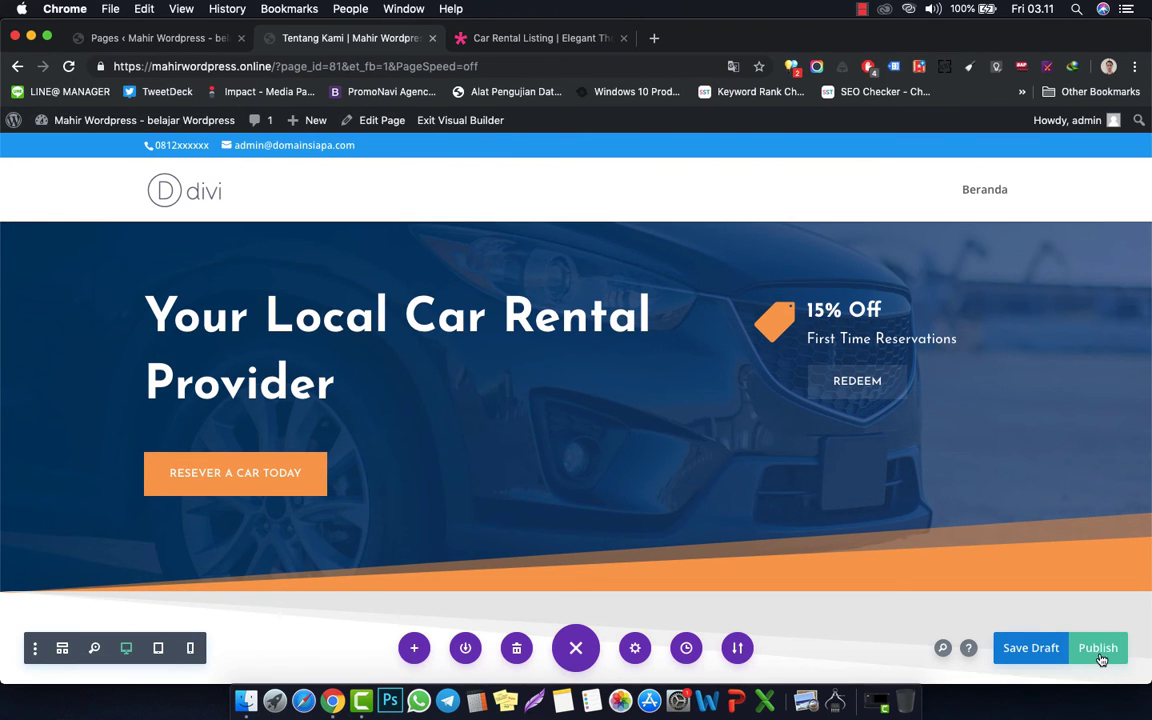
click(1100, 655)
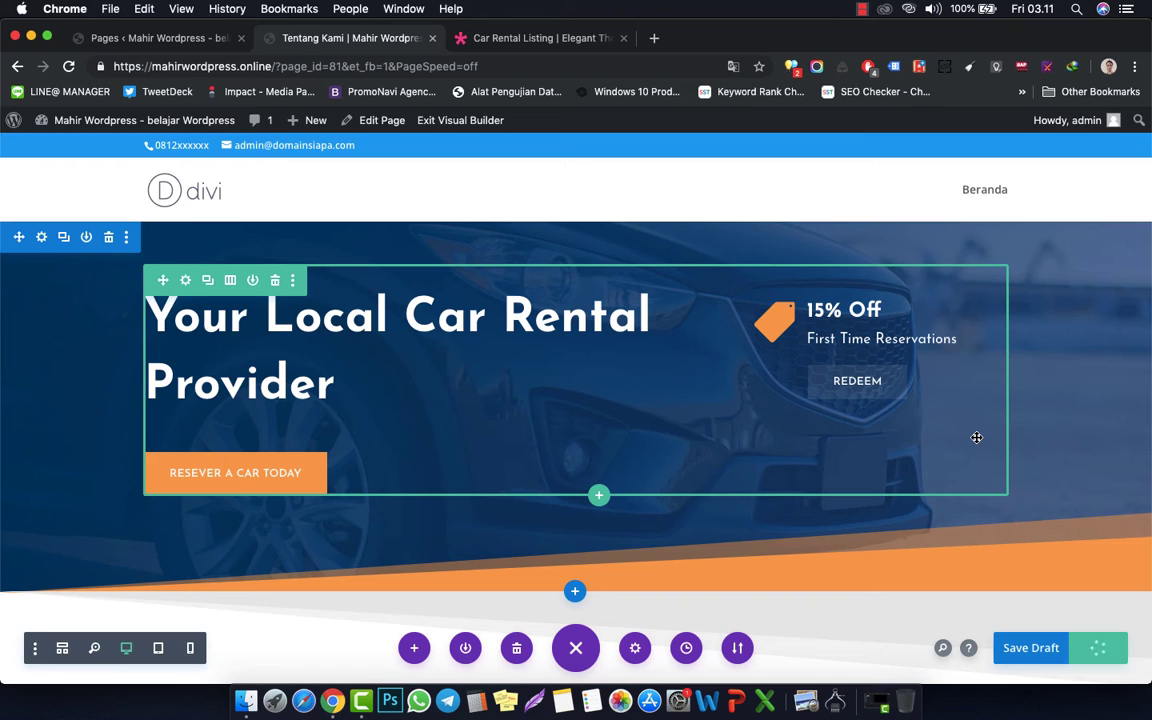
- Review the Car Rental Listing live demo page from the Compact Sedan details down to the footer area
click(573, 40)
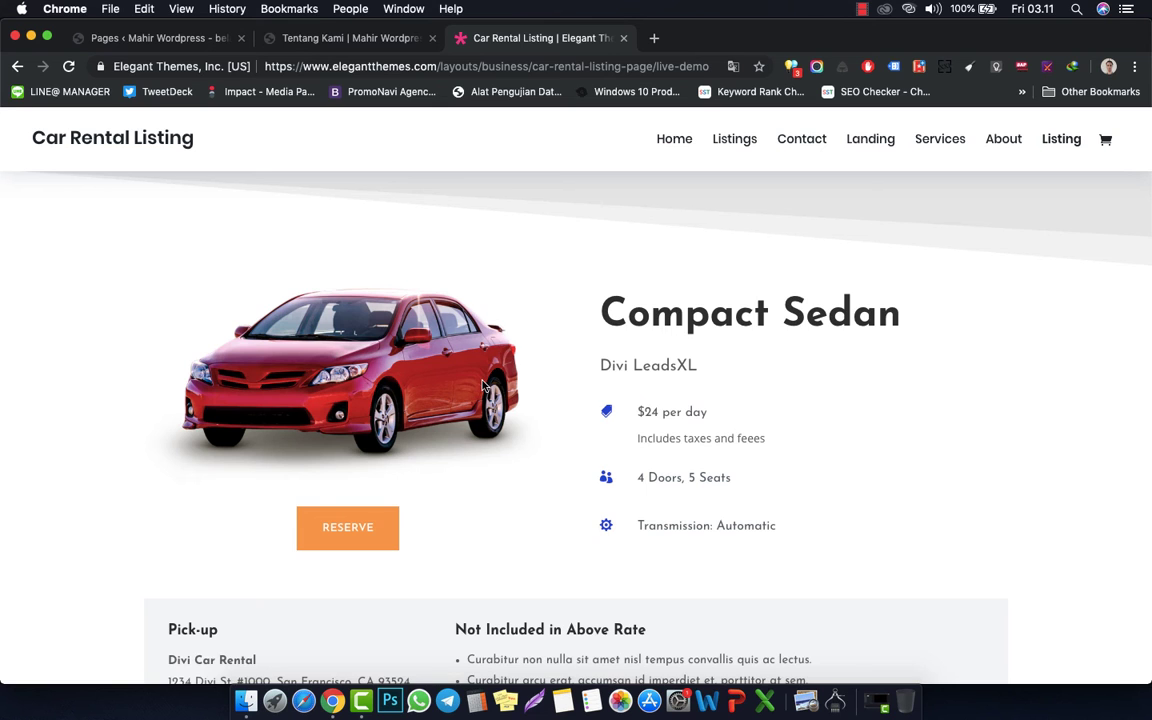
scroll(482, 386, down, 6)
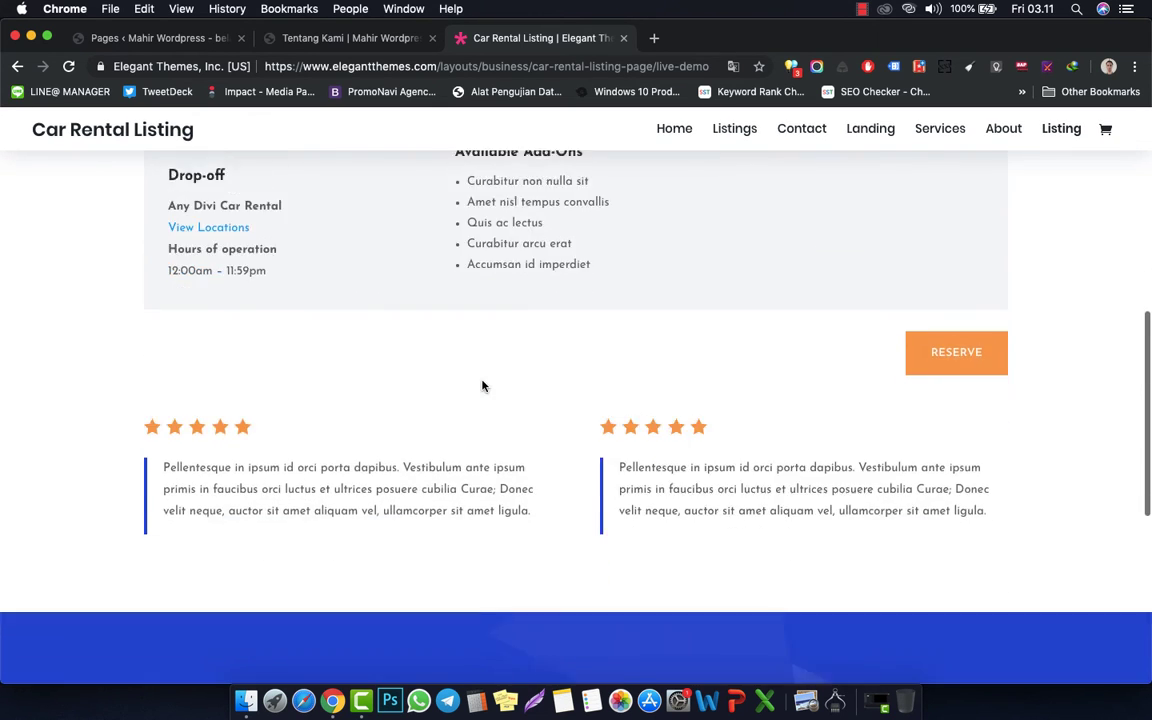
scroll(482, 386, down, 5)
scroll(482, 386, up, 10)
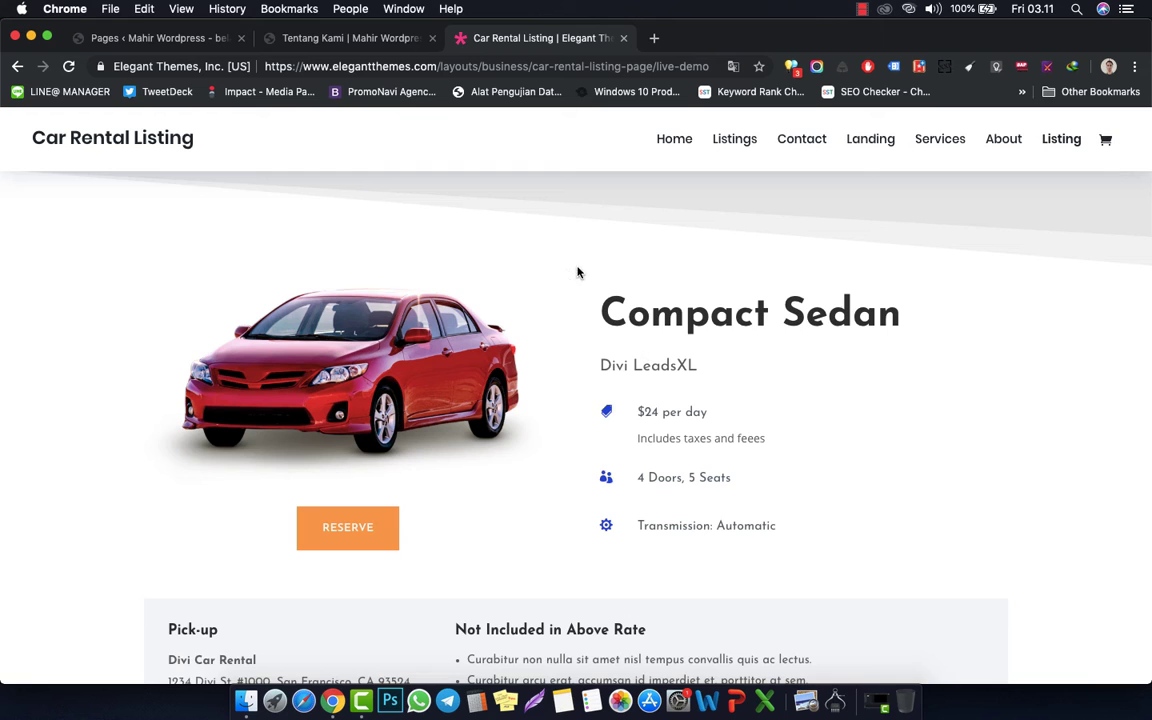
- Start a new project on the WordPress site and title it "Rental Mobil Sedan"
click(290, 38)
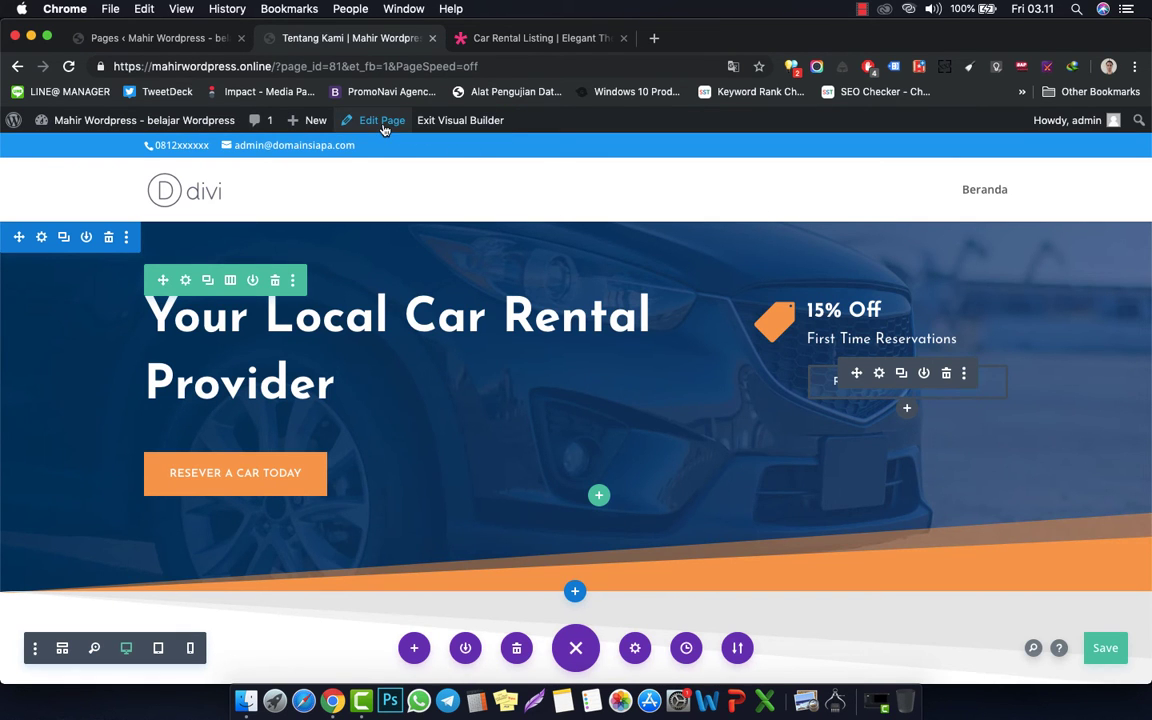
mouse_move(303, 125)
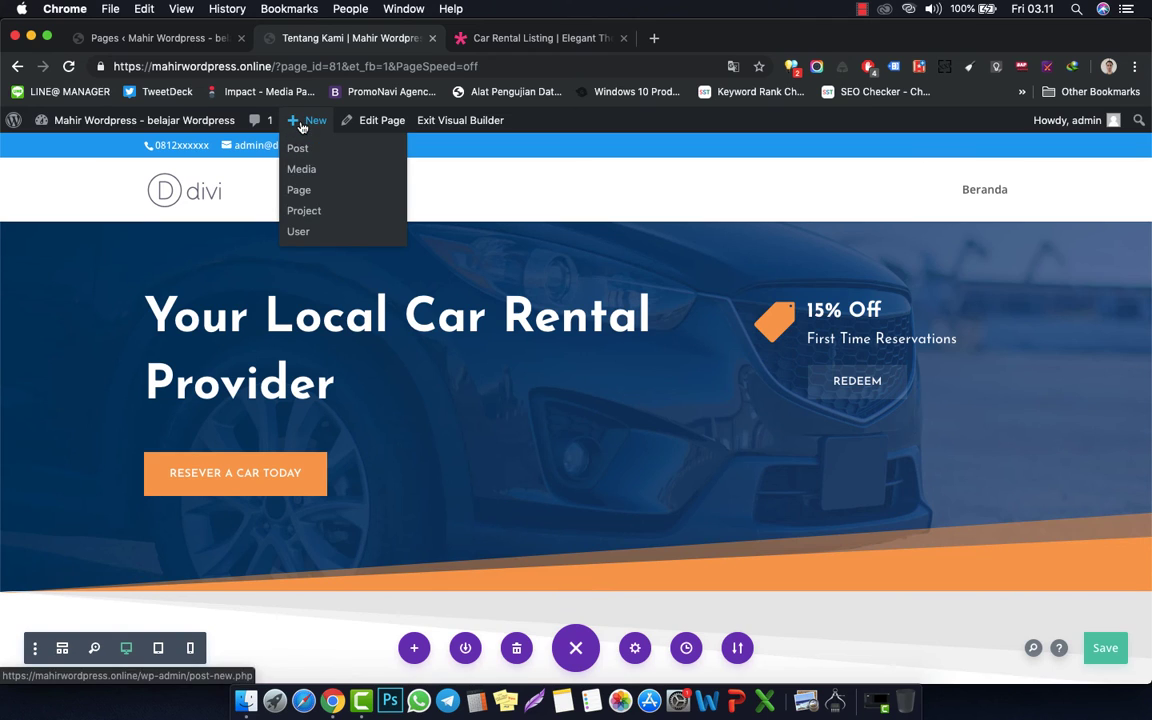
click(304, 211)
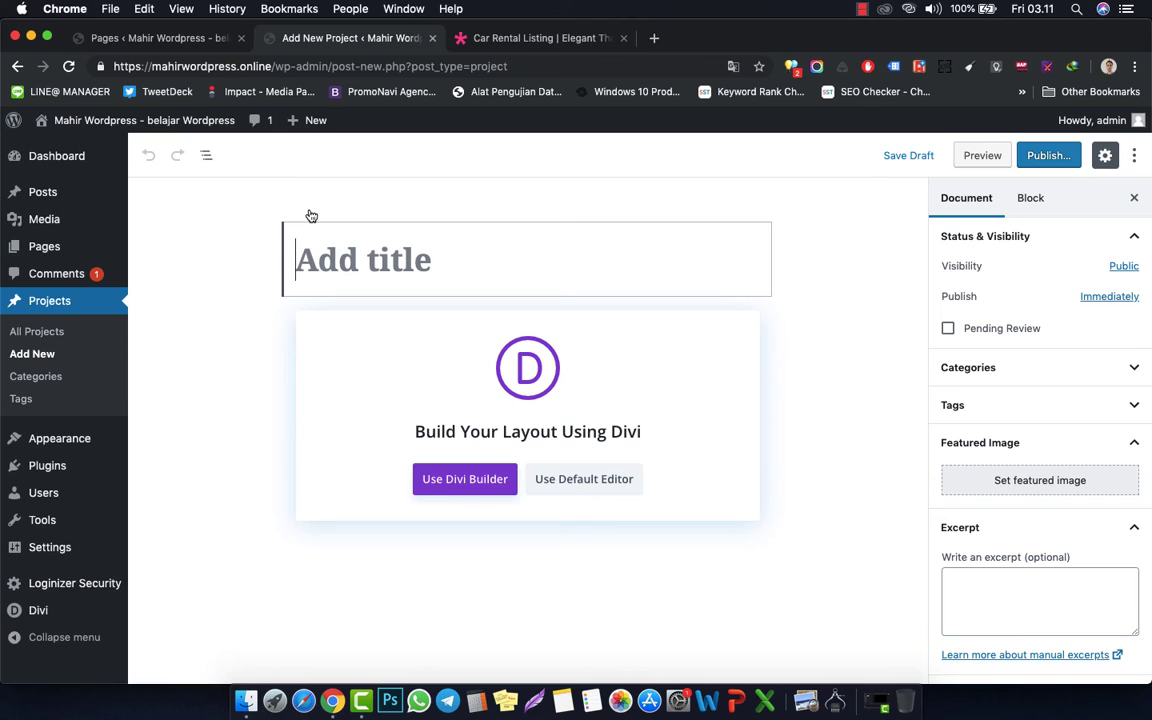
text(Rental M)
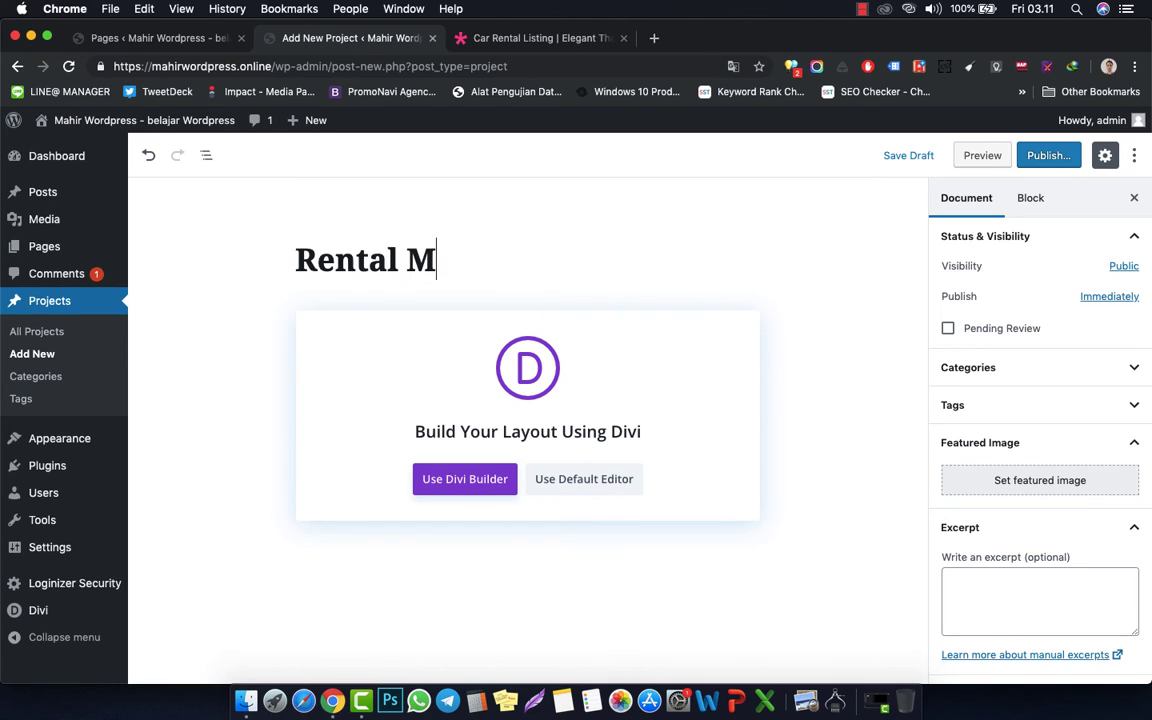
text(obil )
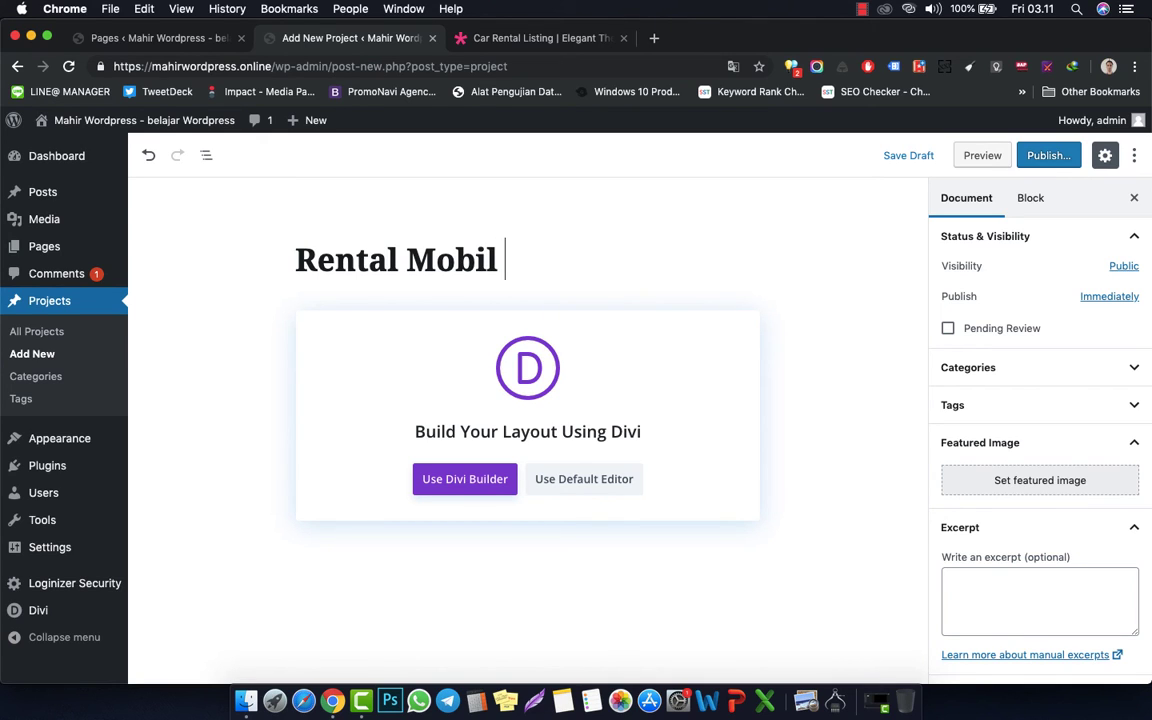
text(Sedan)
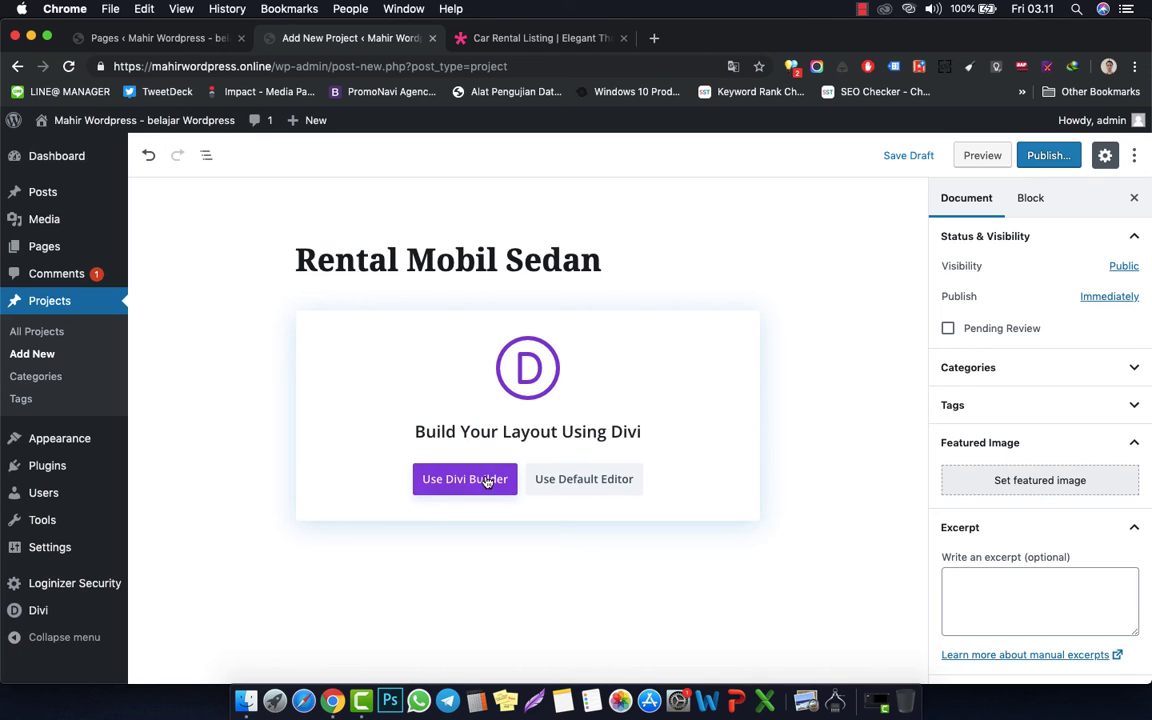
- Add a new category named "Sewa Mobil" to the project
scroll(1010, 459, down, 5)
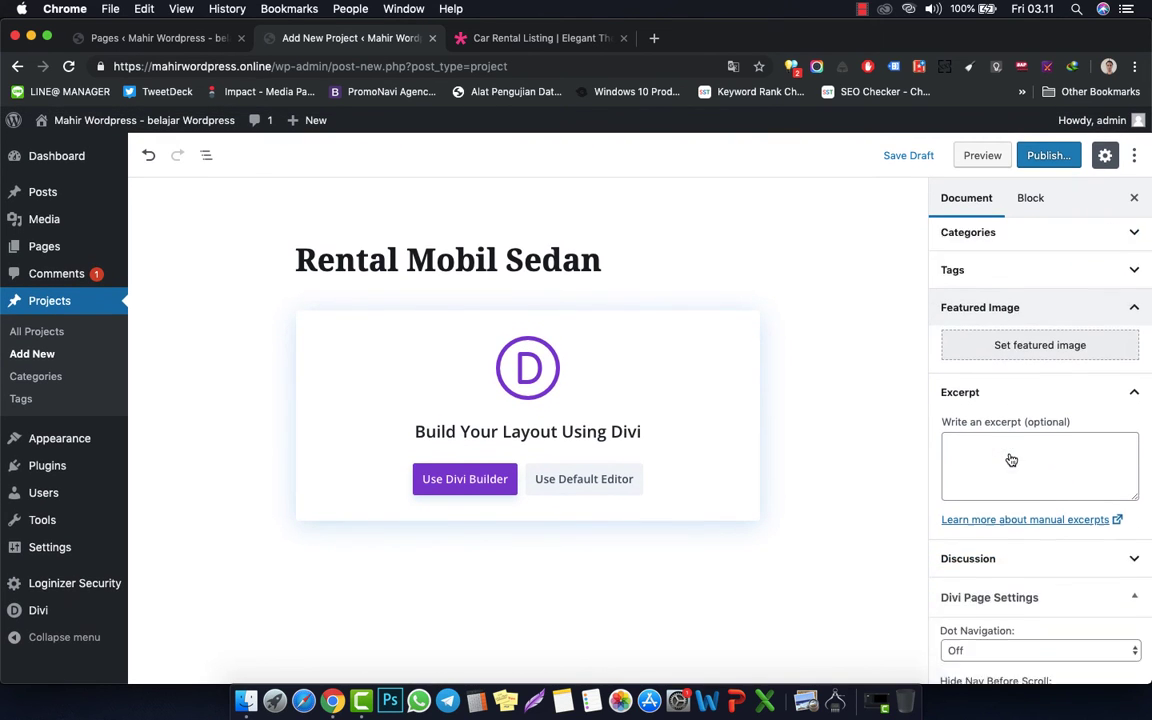
scroll(1011, 459, up, 3)
click(1072, 300)
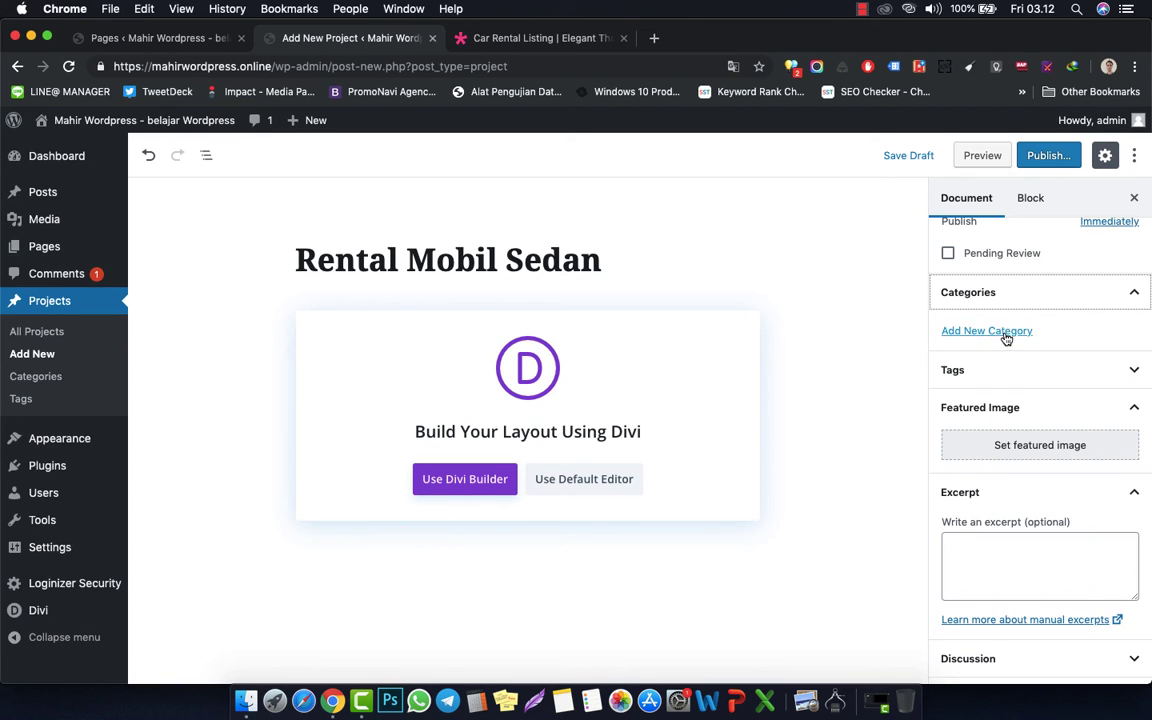
click(1006, 339)
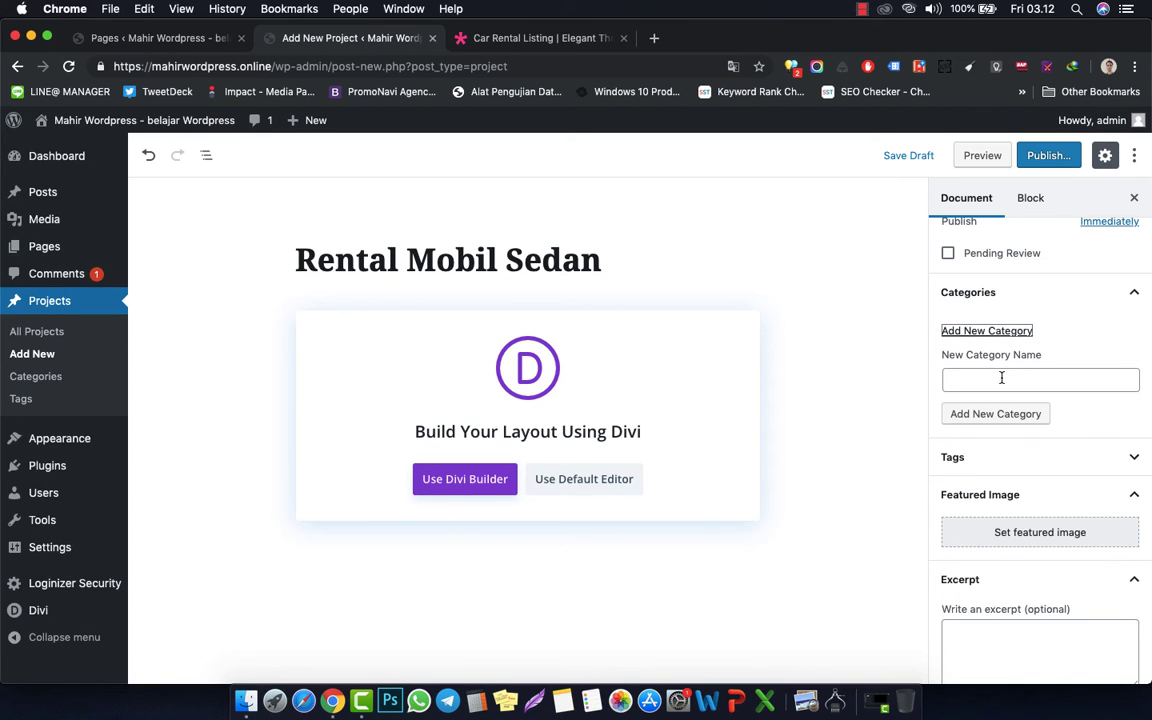
click(1001, 378)
text(Ren)
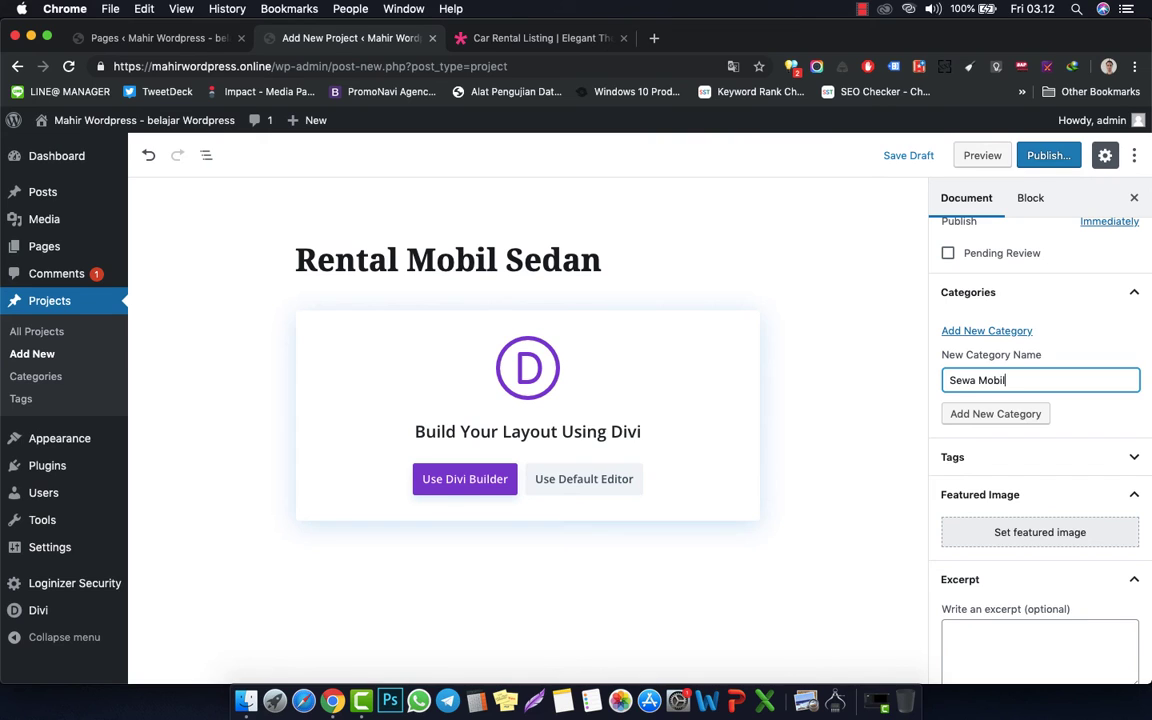
click(1025, 414)
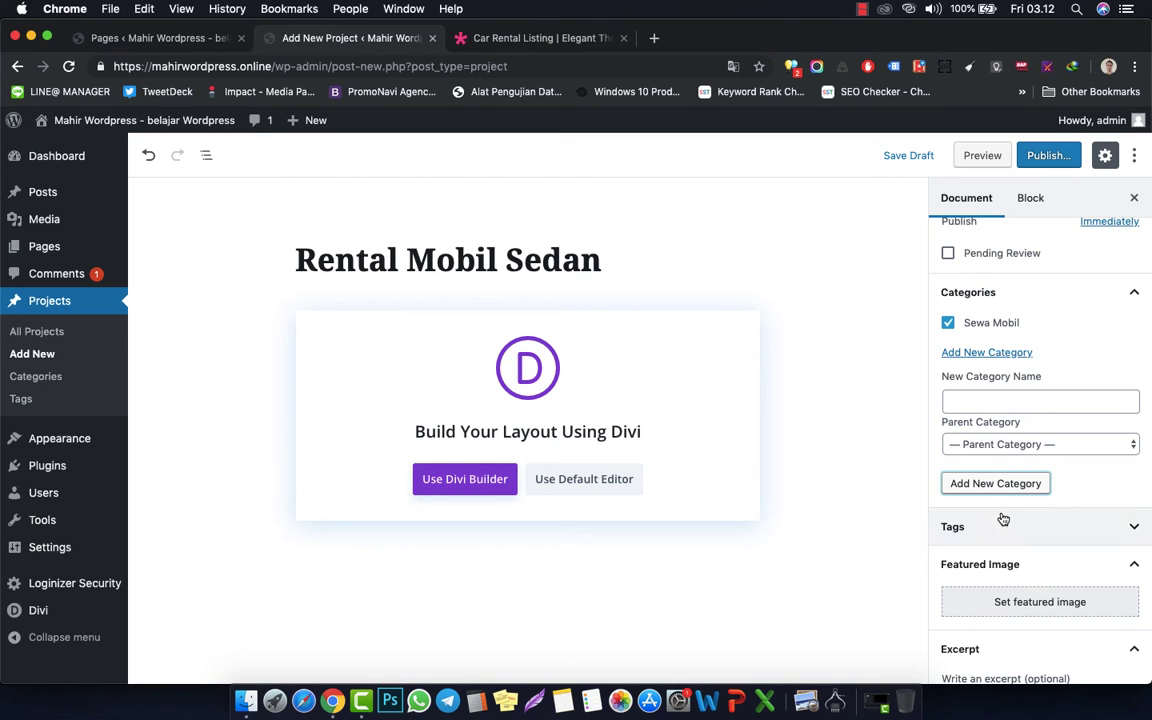
- Set the red sedan photo Car-Rental-Image-26.jpg from the media library as the project's featured image
scroll(1000, 500, down, 5)
click(1045, 372)
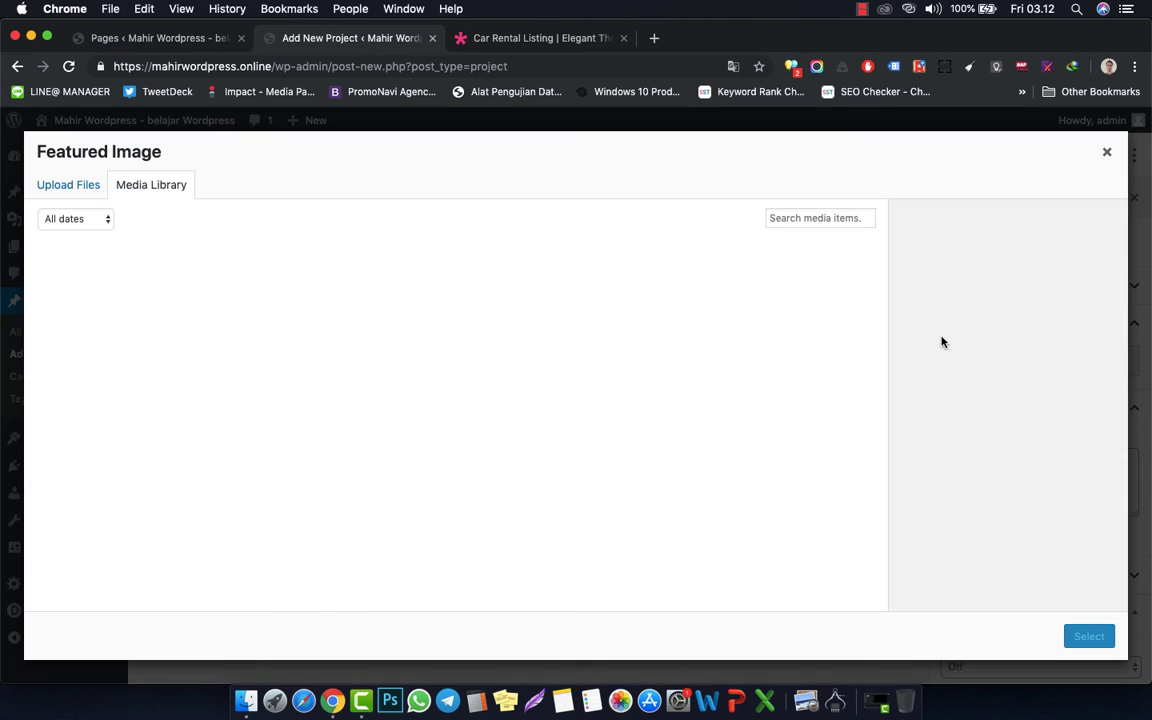
click(343, 271)
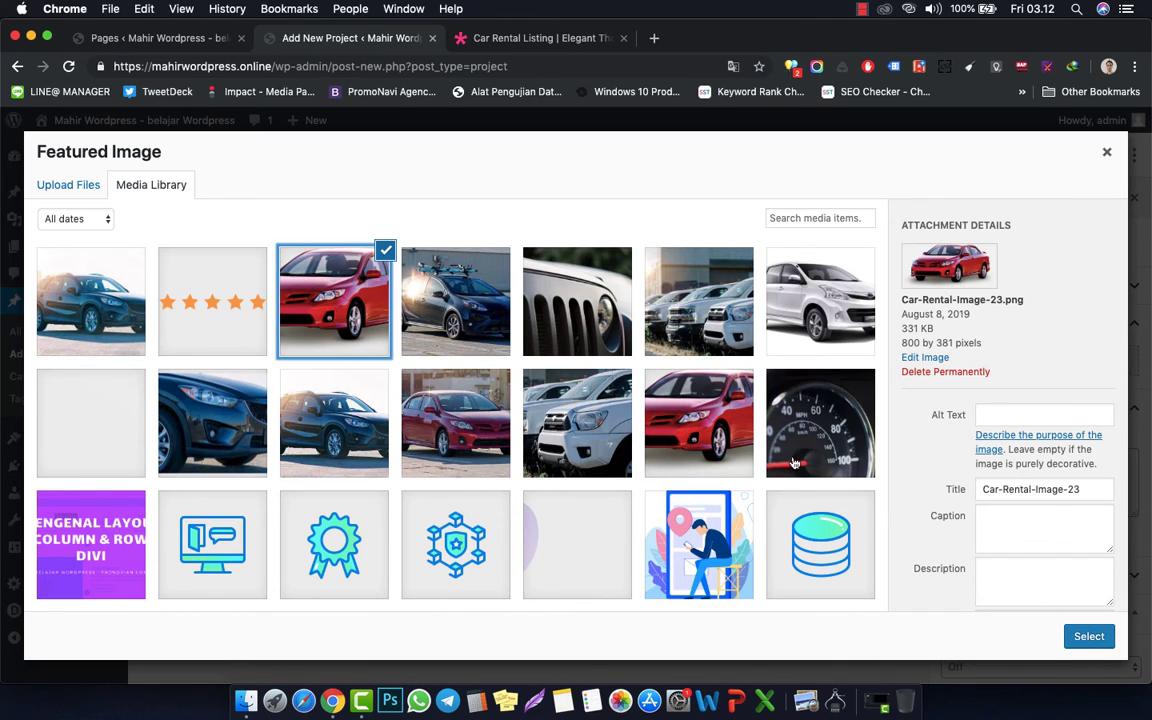
click(731, 411)
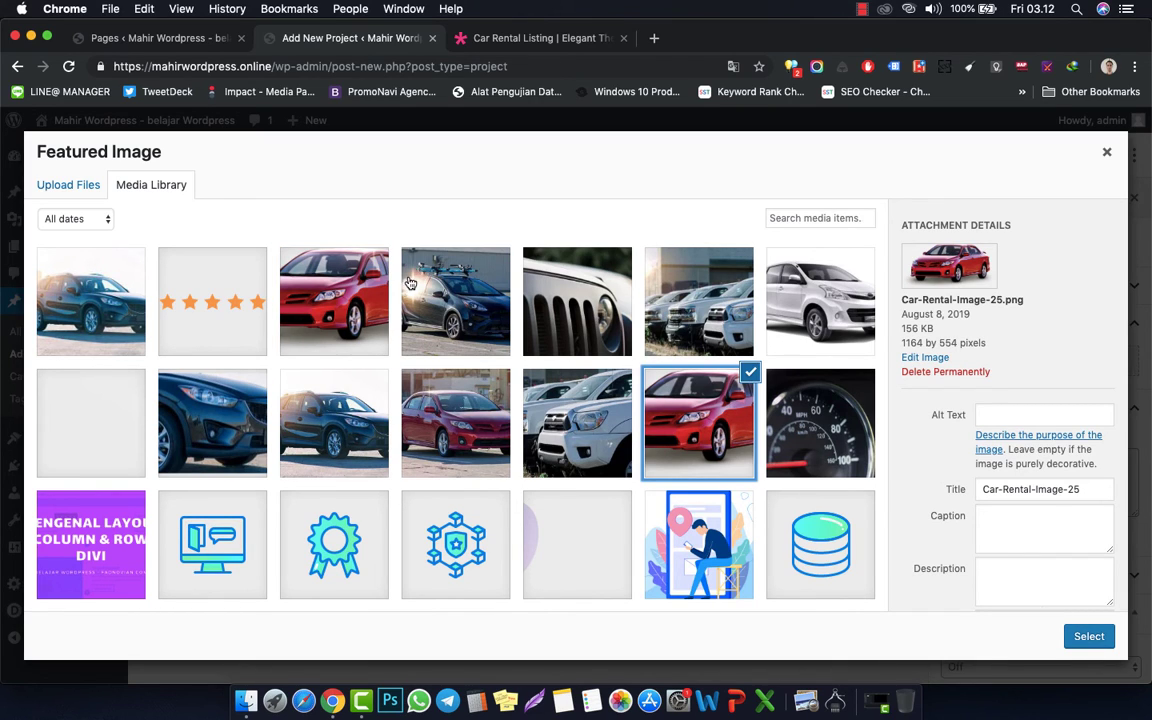
click(457, 404)
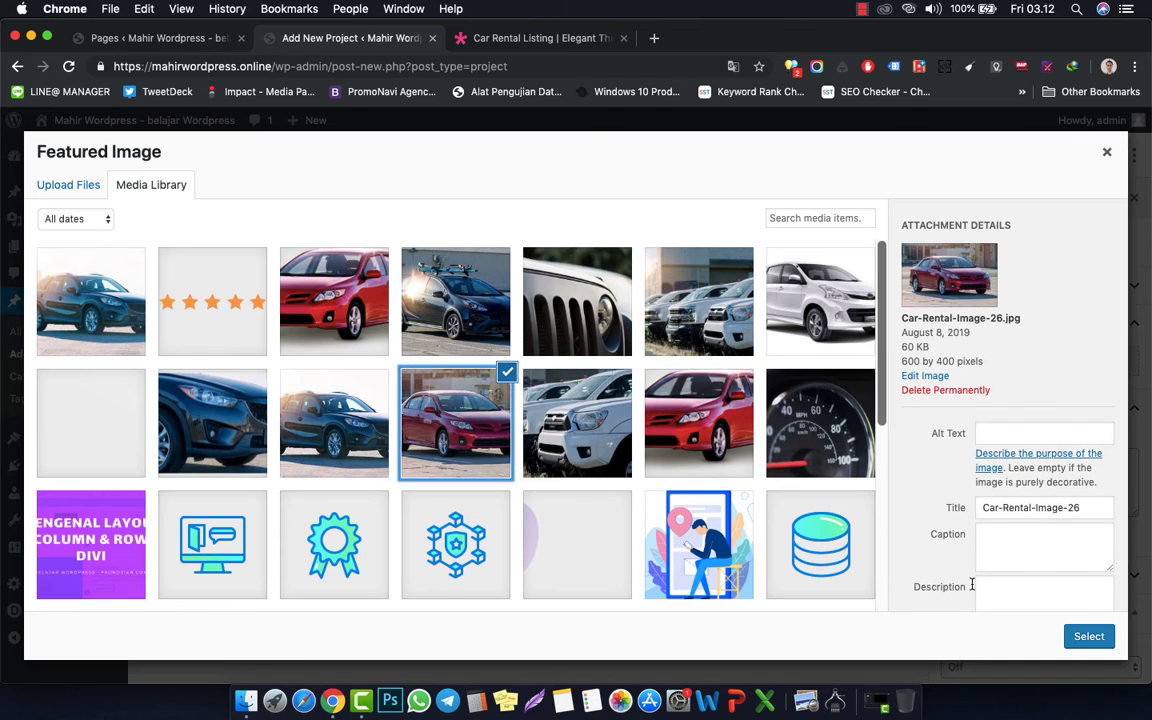
click(1088, 637)
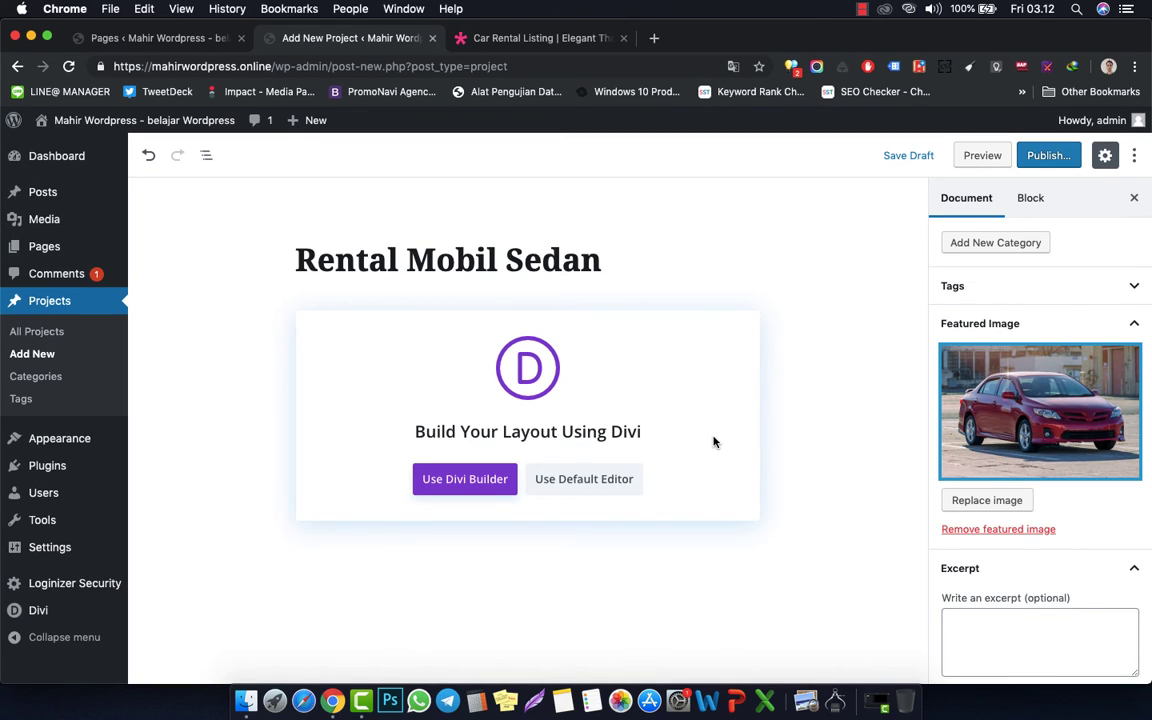
- Look over the project's excerpt field and Divi Page Settings
click(1048, 602)
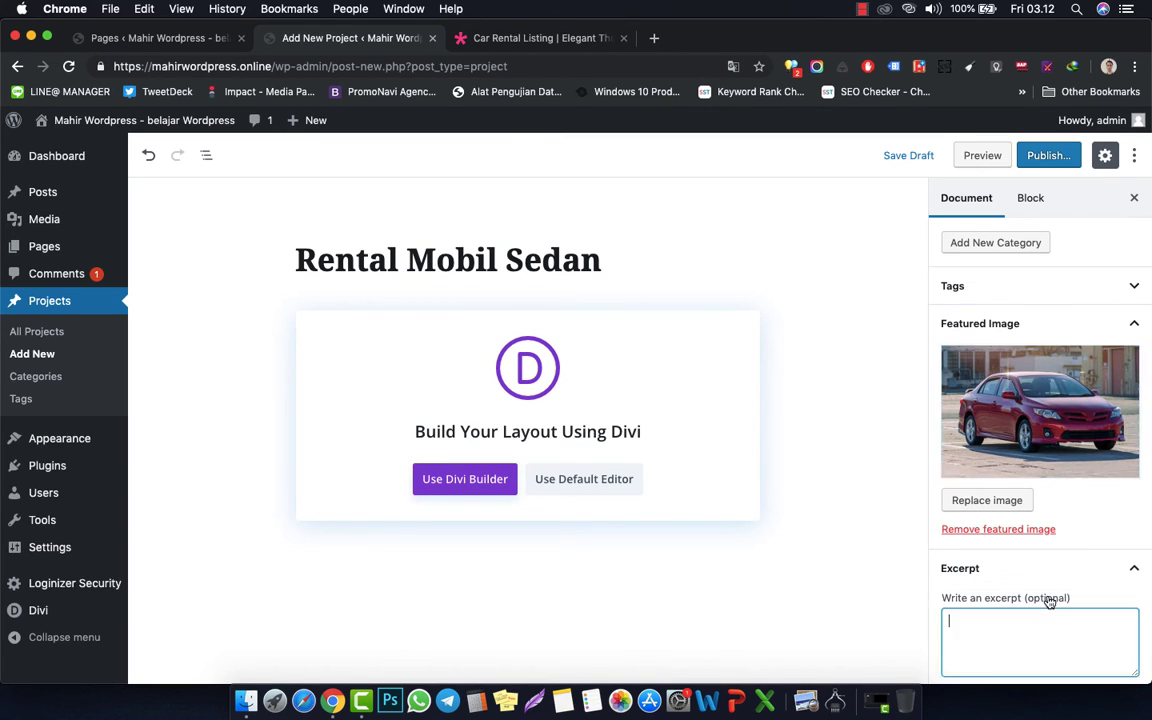
scroll(1047, 609, down, 3)
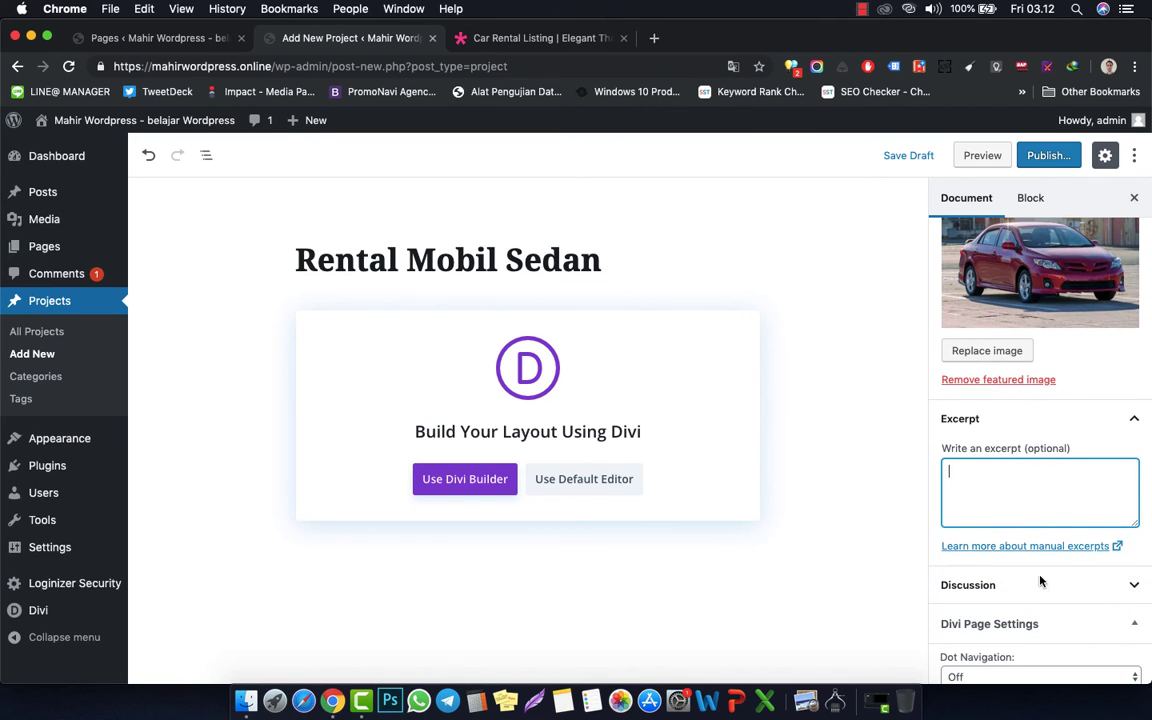
scroll(1040, 582, down, 3)
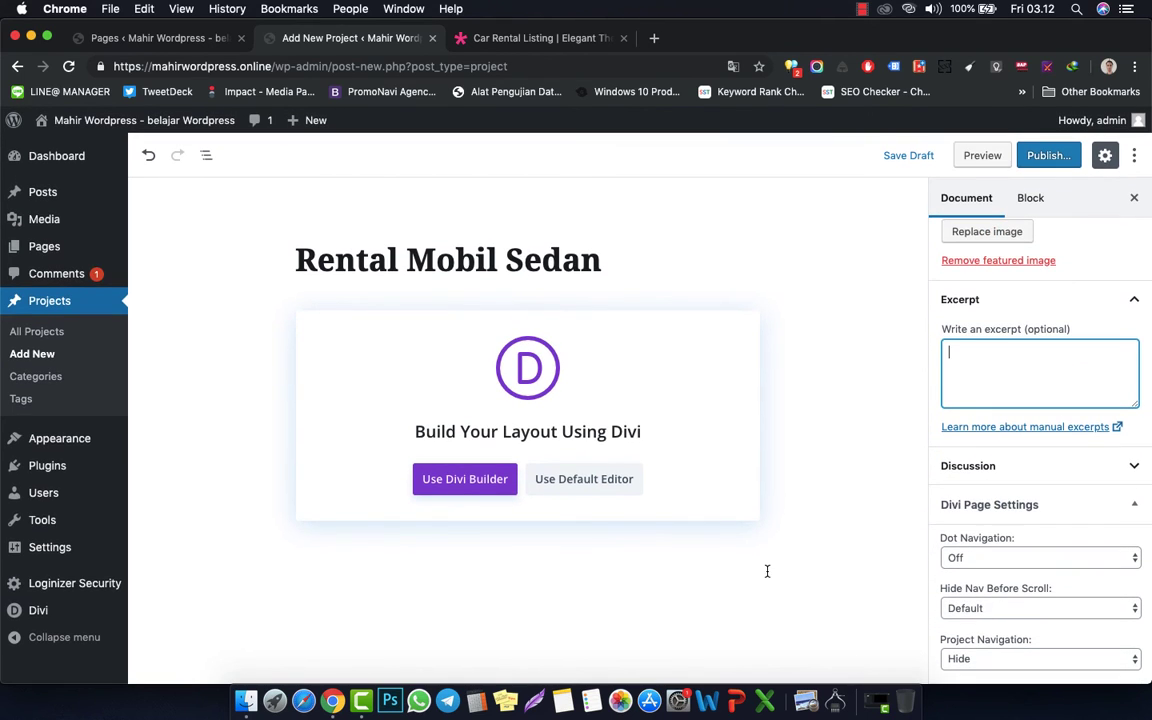
- Build the project with Divi from the Car Rental pack's premade single-car layout that shows the Compact Sedan details
click(465, 479)
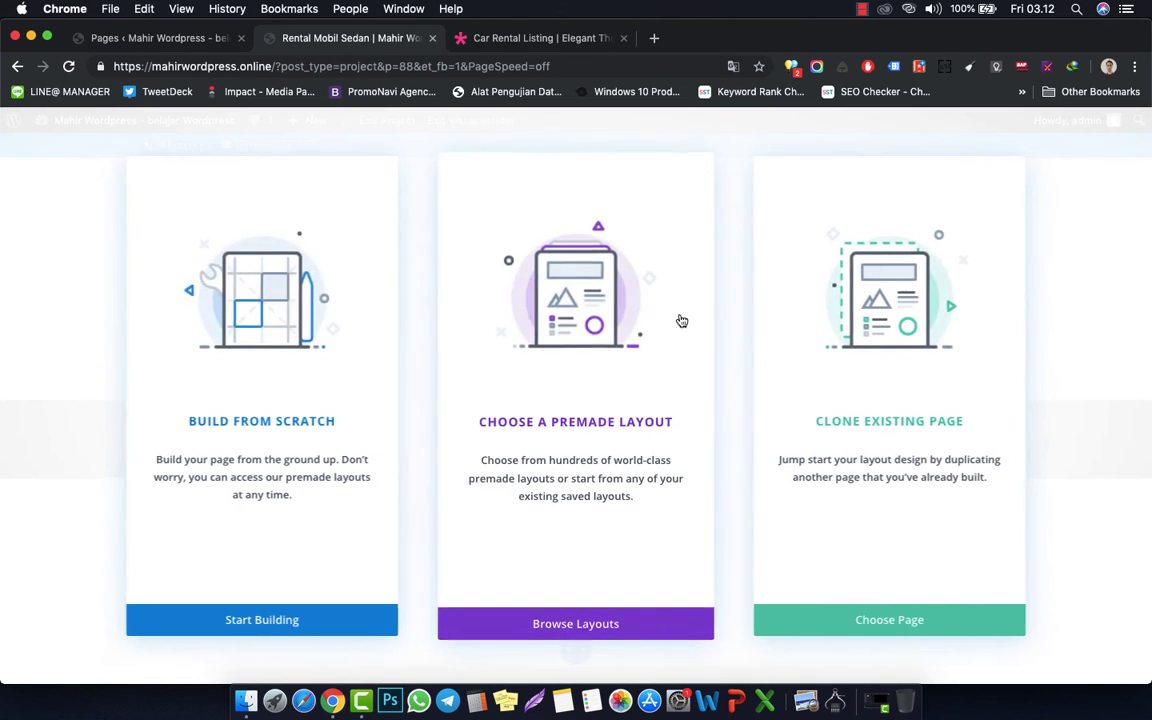
click(543, 492)
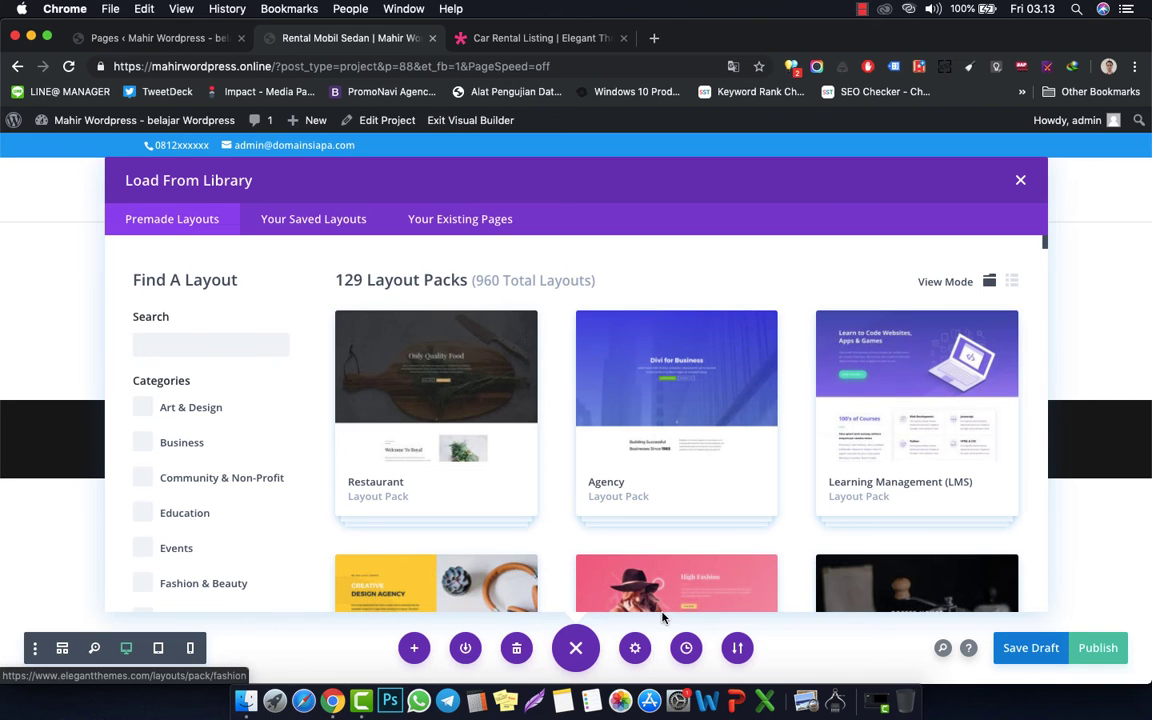
scroll(625, 483, down, 7)
scroll(629, 487, down, 10)
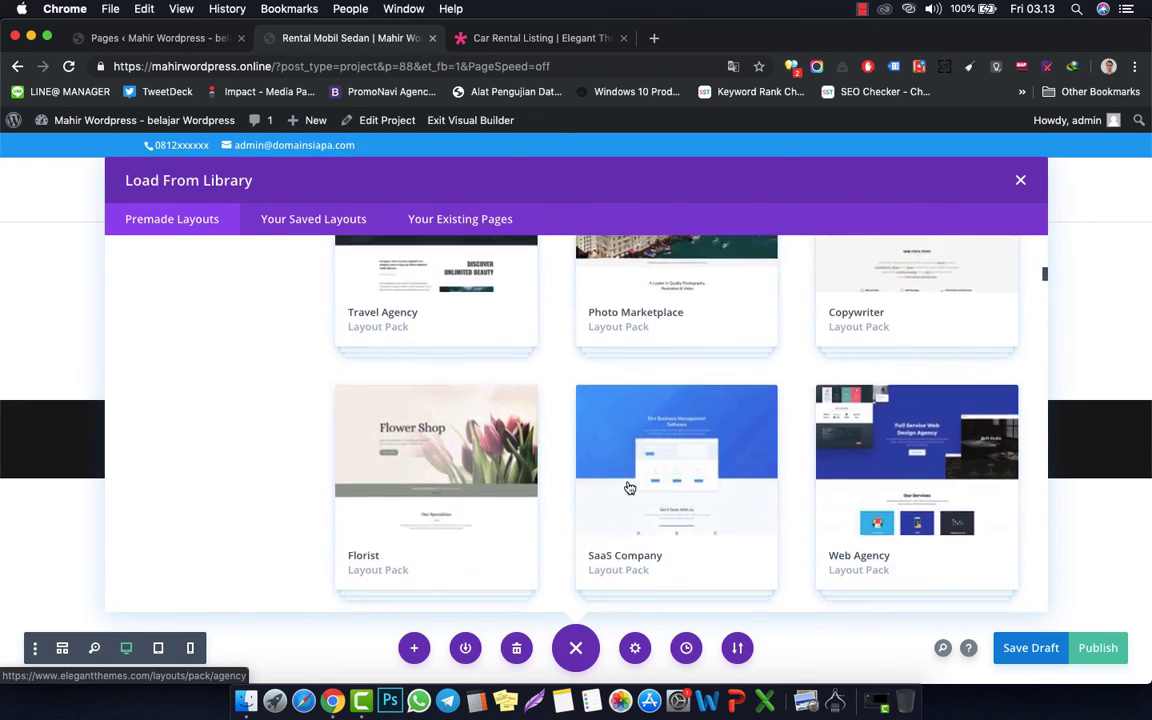
scroll(629, 487, down, 10)
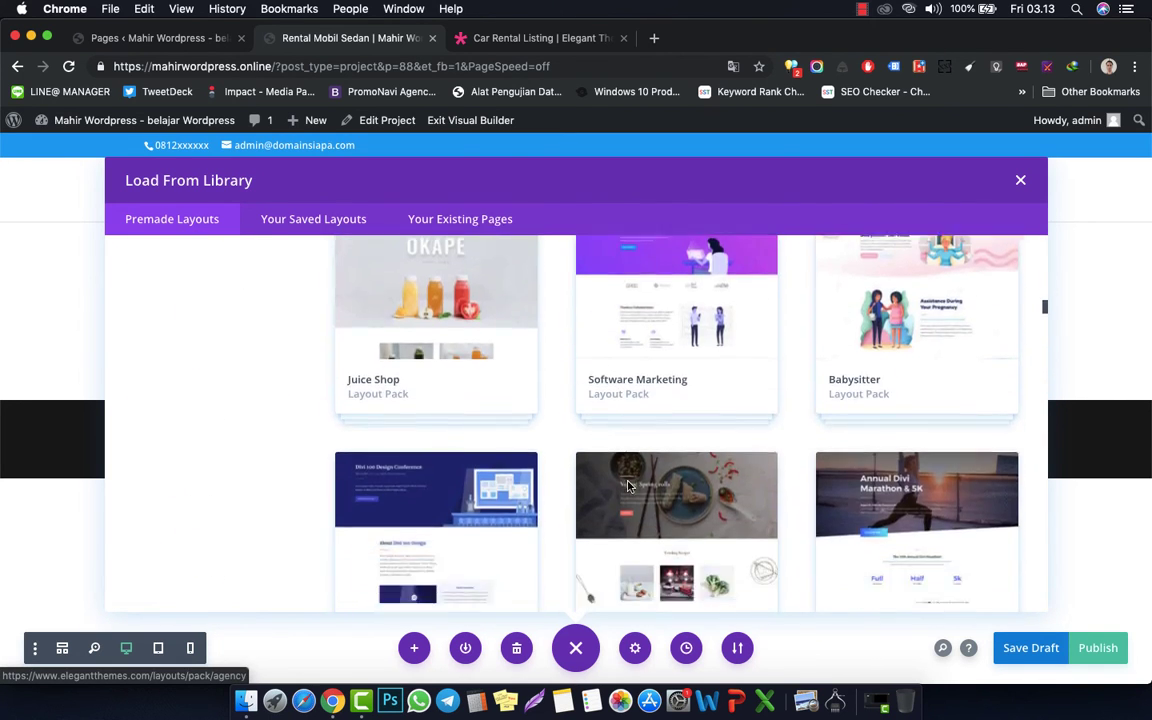
scroll(629, 487, down, 10)
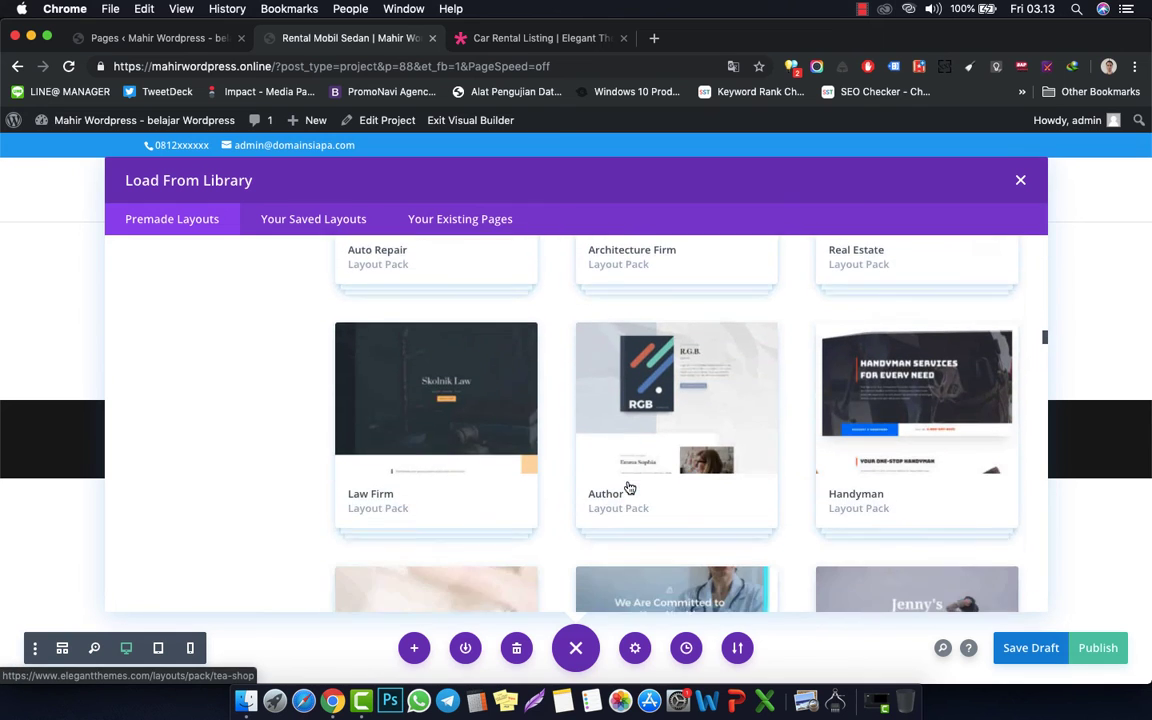
scroll(629, 487, down, 10)
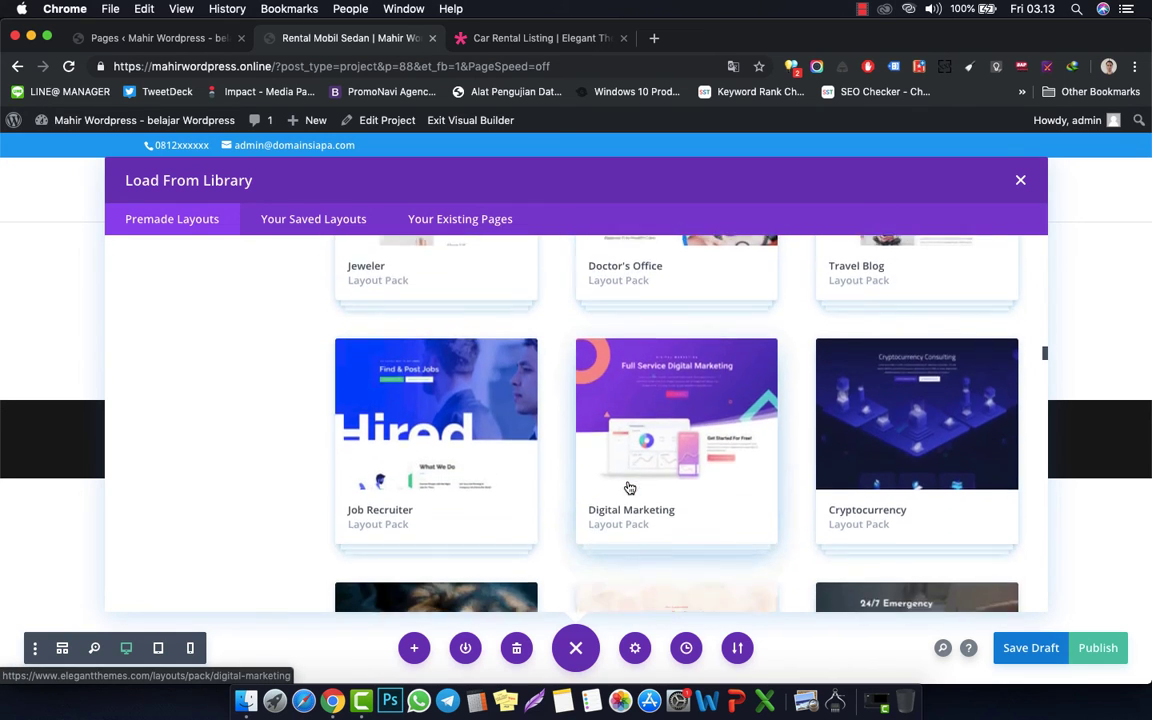
scroll(629, 487, down, 3)
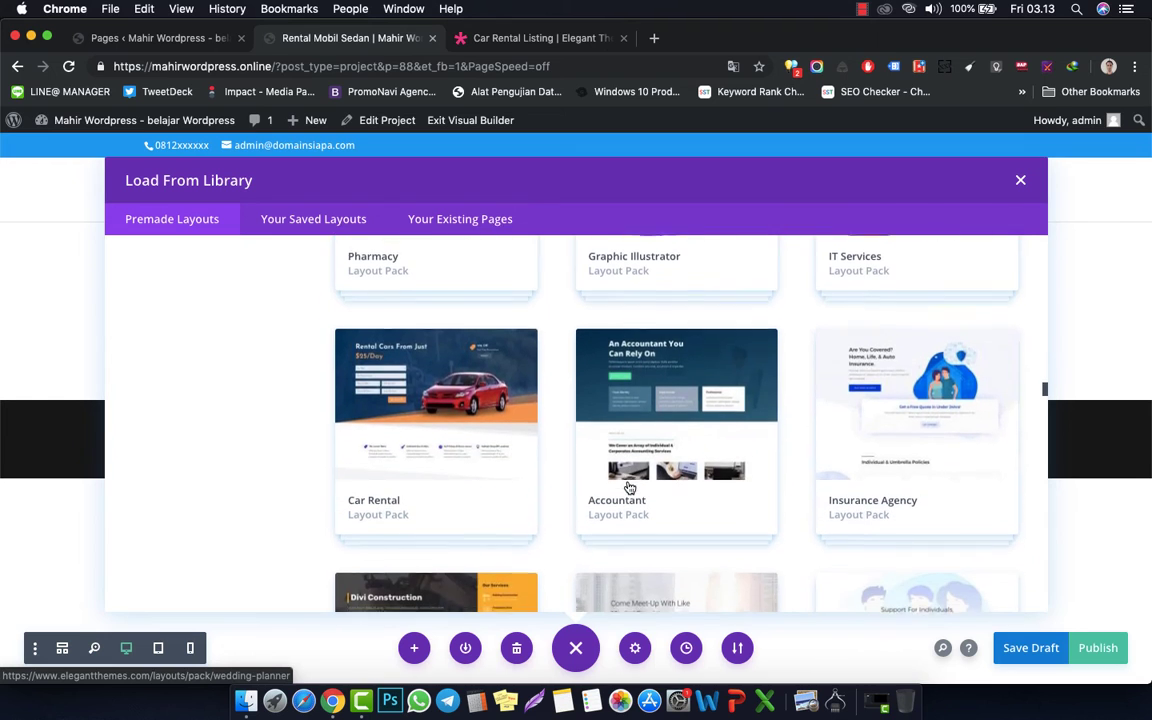
click(416, 391)
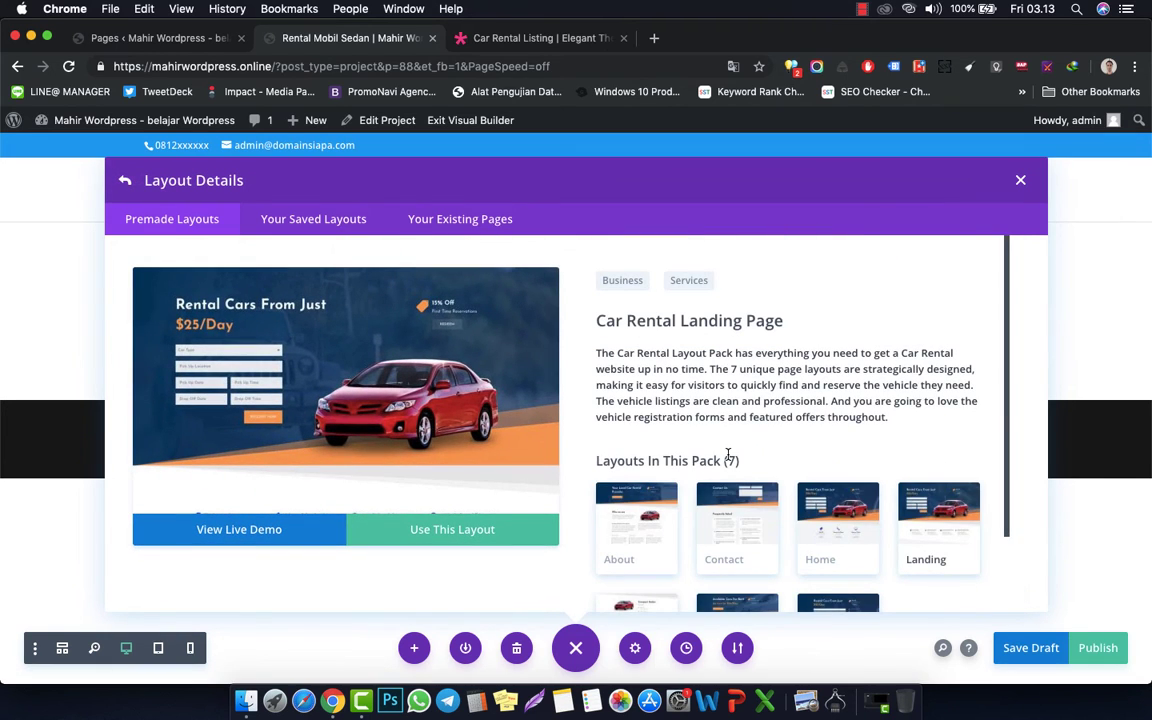
scroll(728, 455, down, 3)
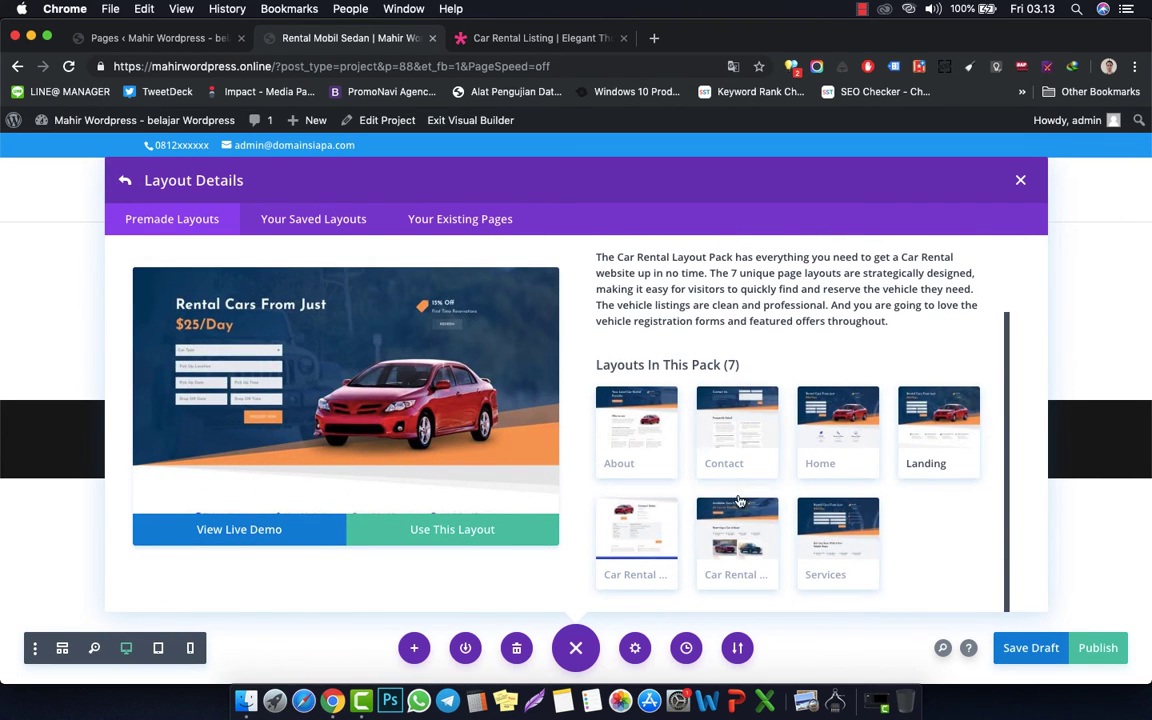
click(629, 536)
click(463, 529)
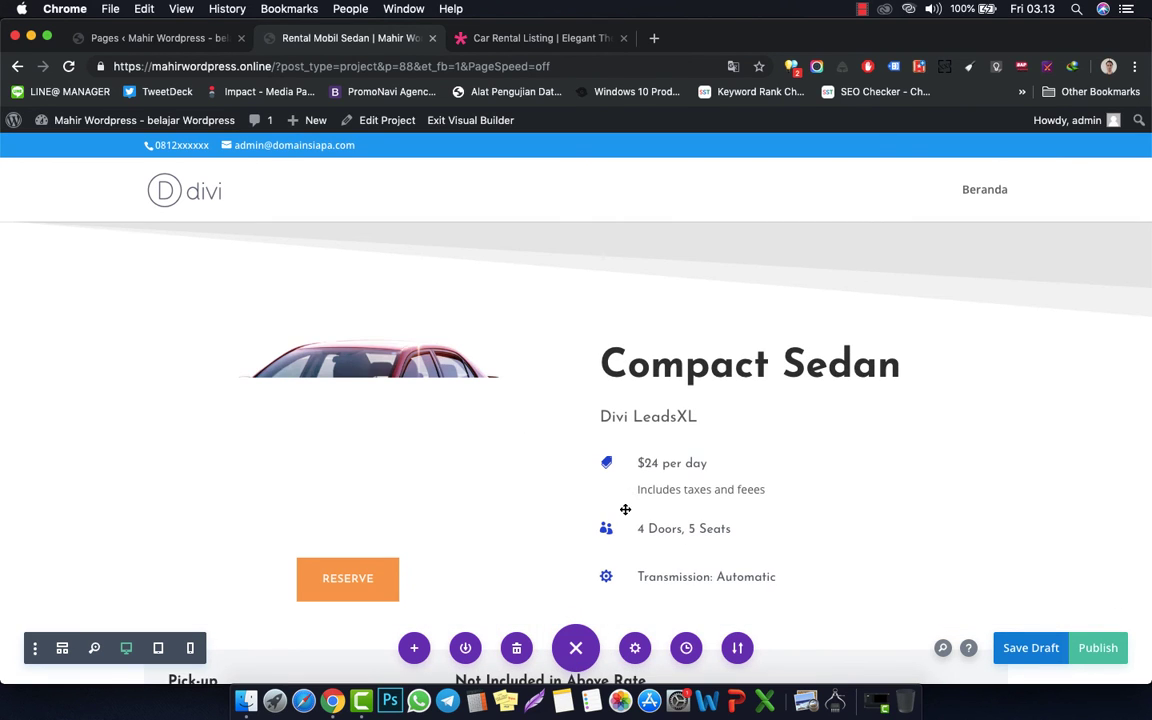
- Review the loaded Compact Sedan layout down to its contact section and publish the Rental Mobil Sedan project
scroll(581, 452, down, 3)
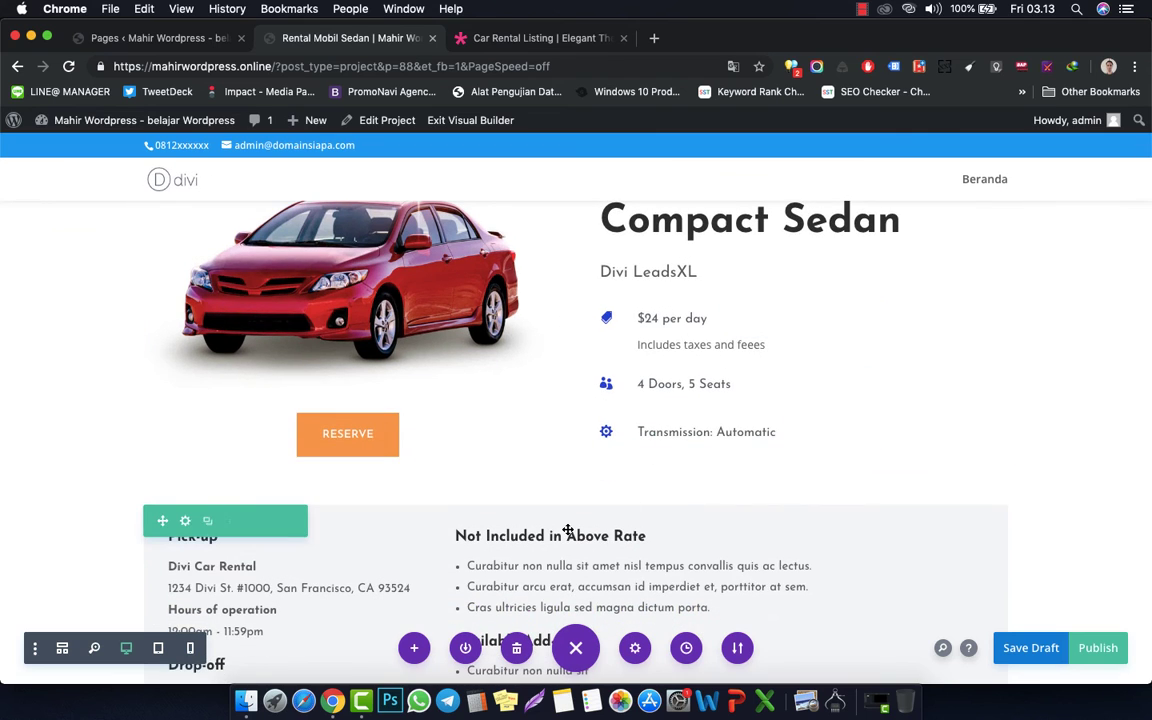
scroll(588, 558, down, 3)
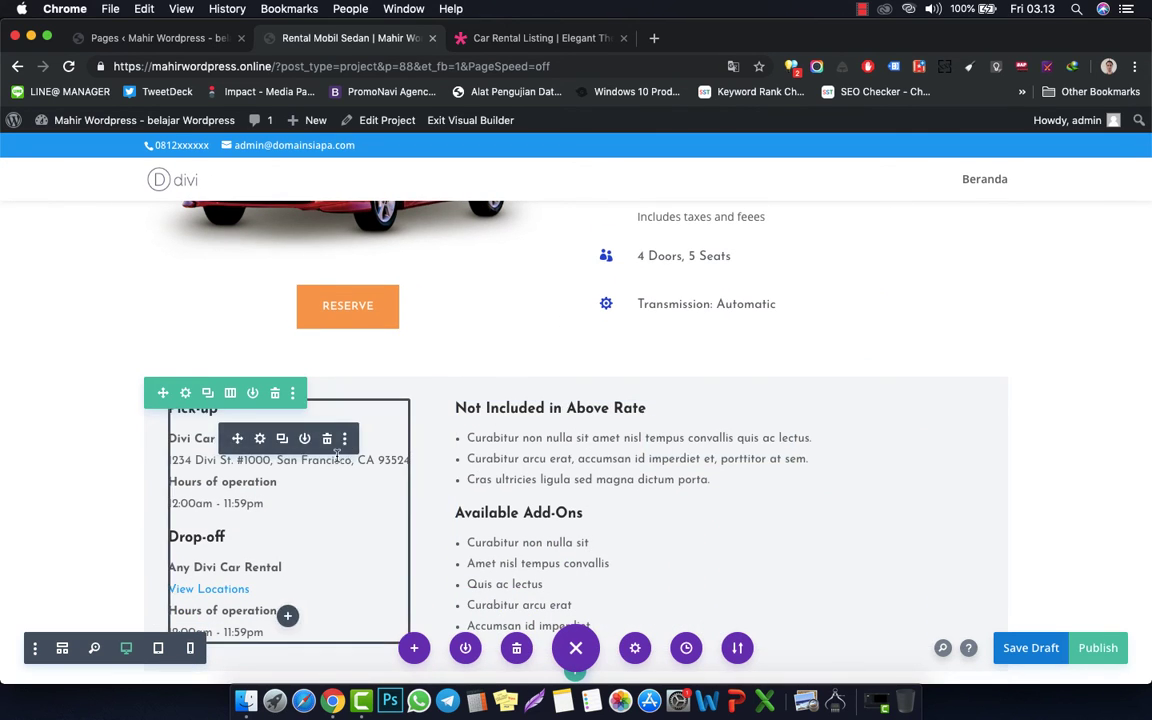
scroll(540, 505, down, 7)
scroll(540, 505, down, 8)
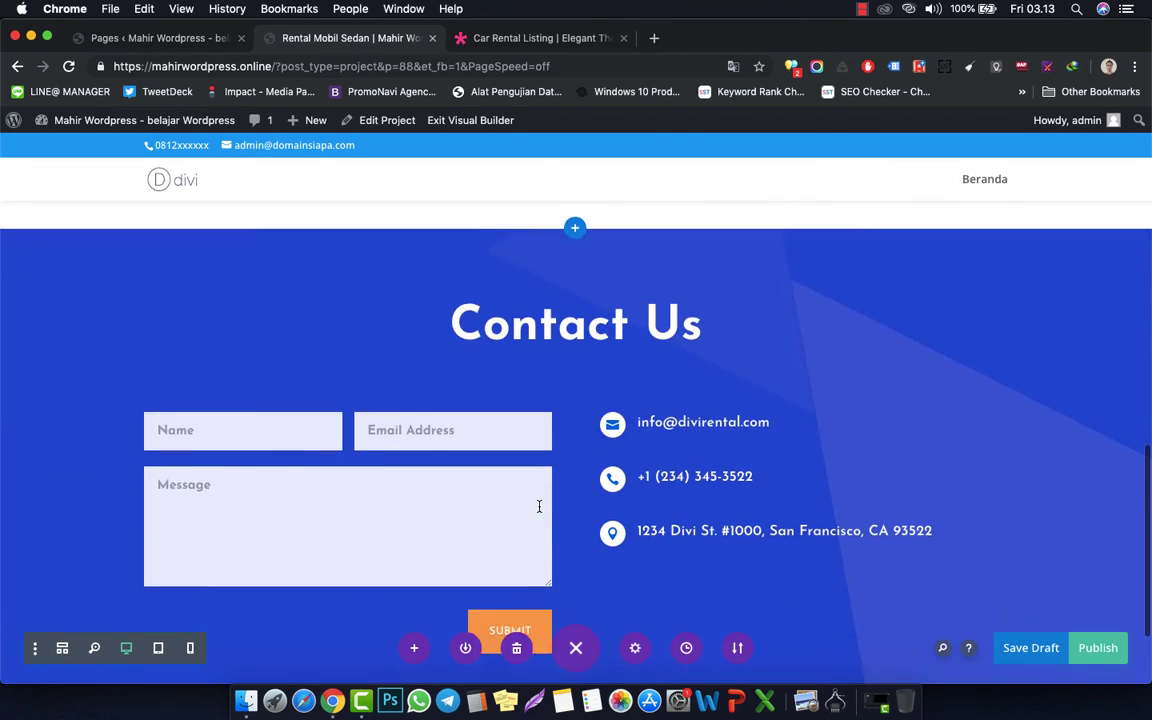
scroll(760, 680, up, 20)
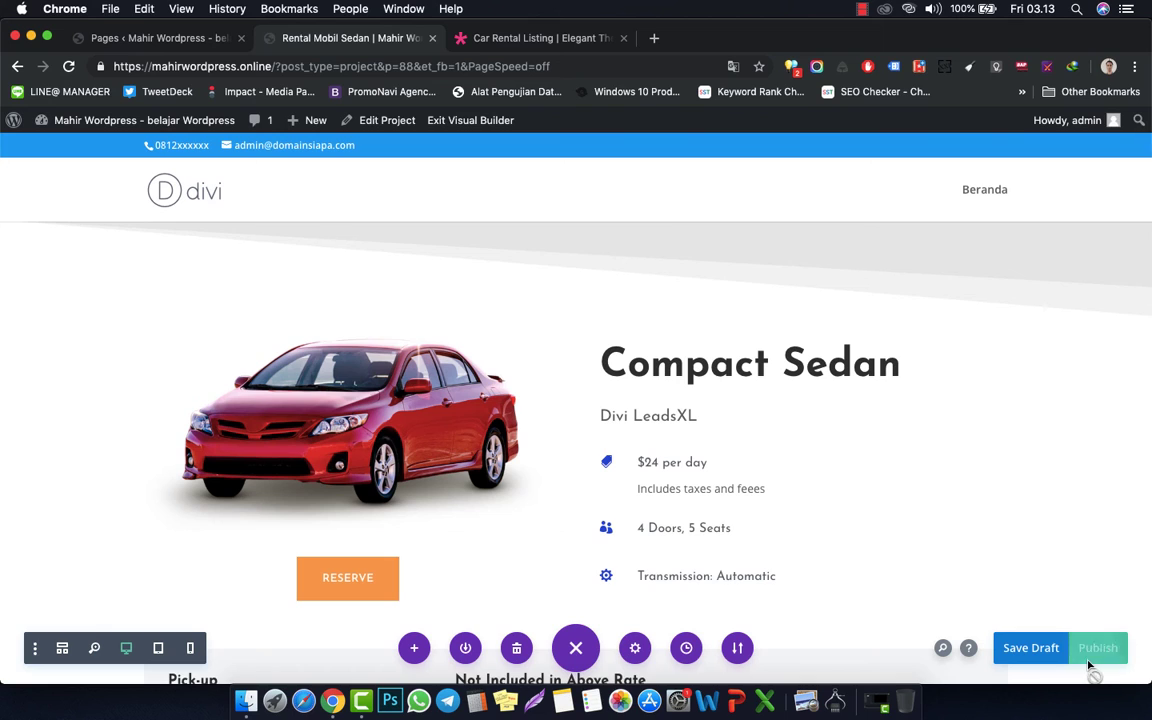
click(1091, 667)
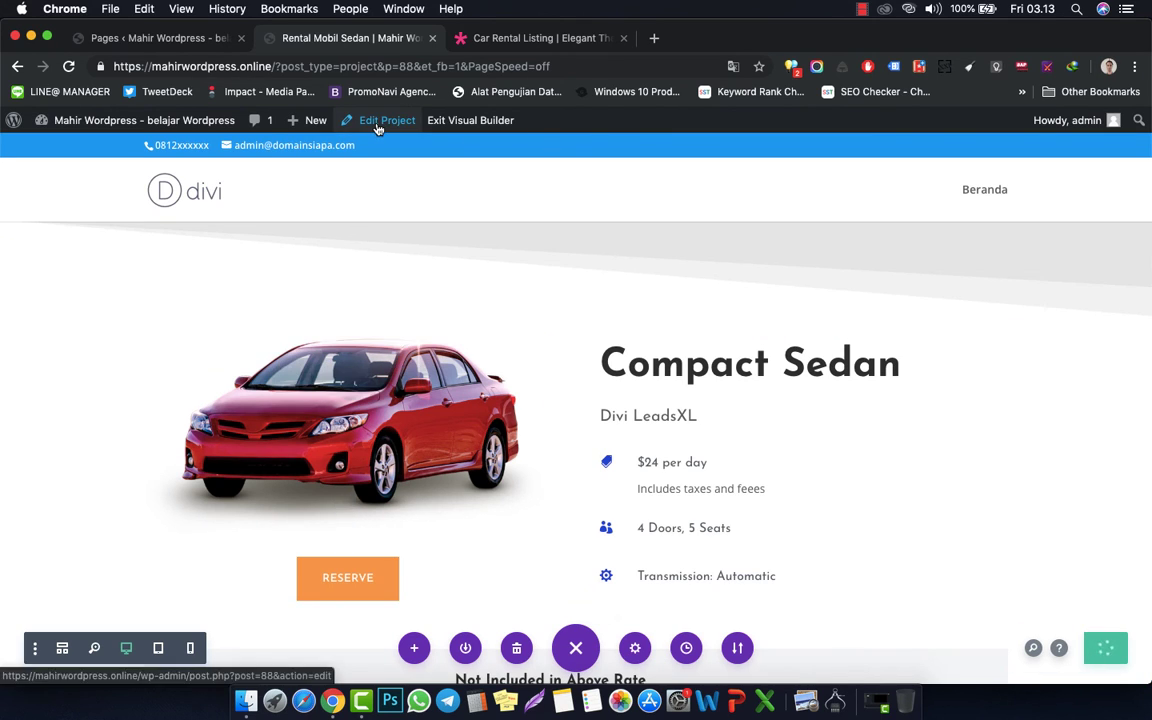
- Start another new project titled "Rental Mobil Avanza" and assign it to the Sewa Mobil category
mouse_move(308, 128)
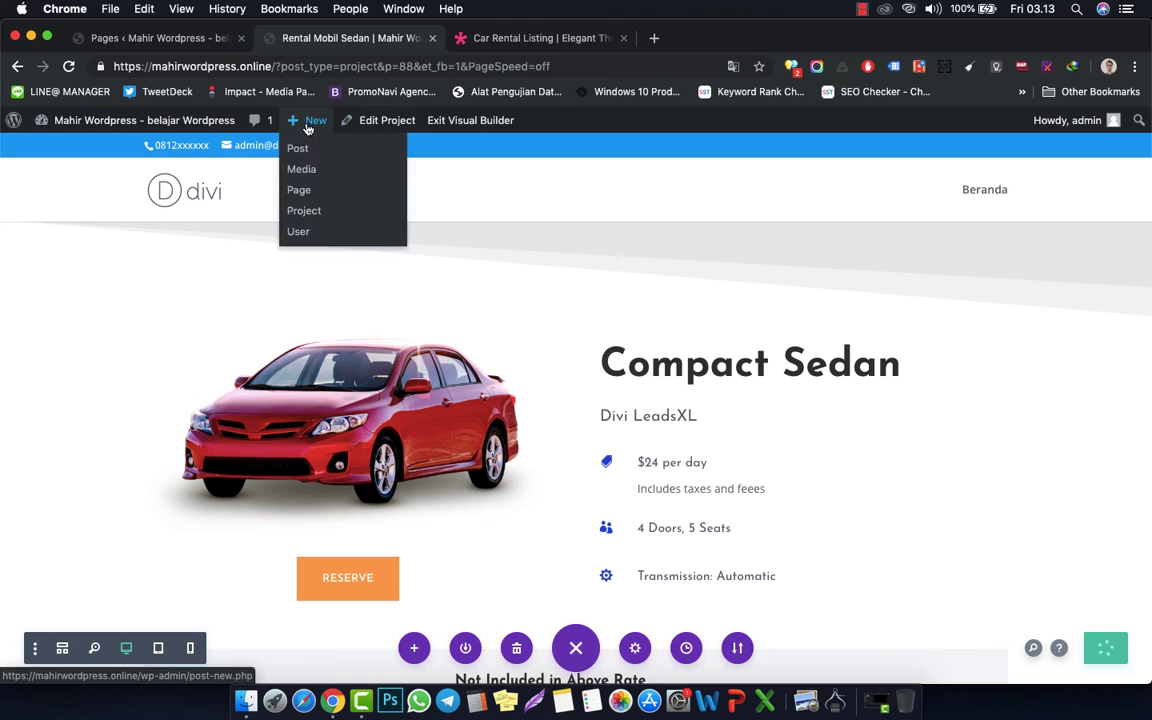
click(305, 211)
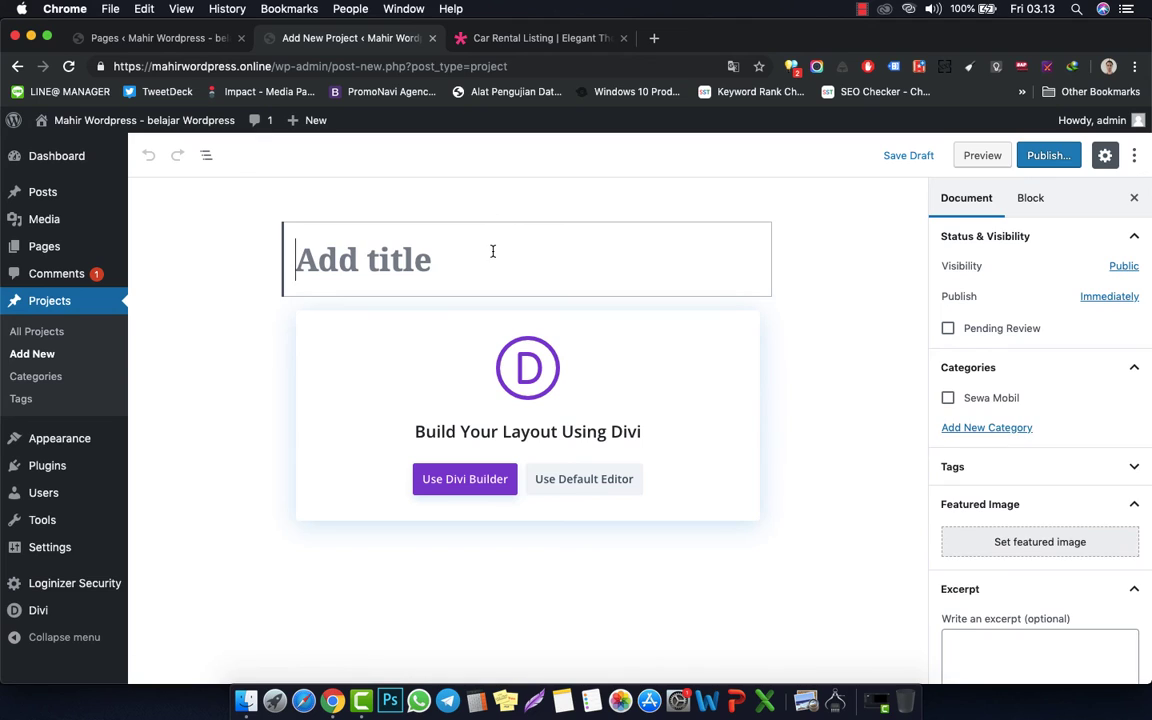
text(Rental Mob)
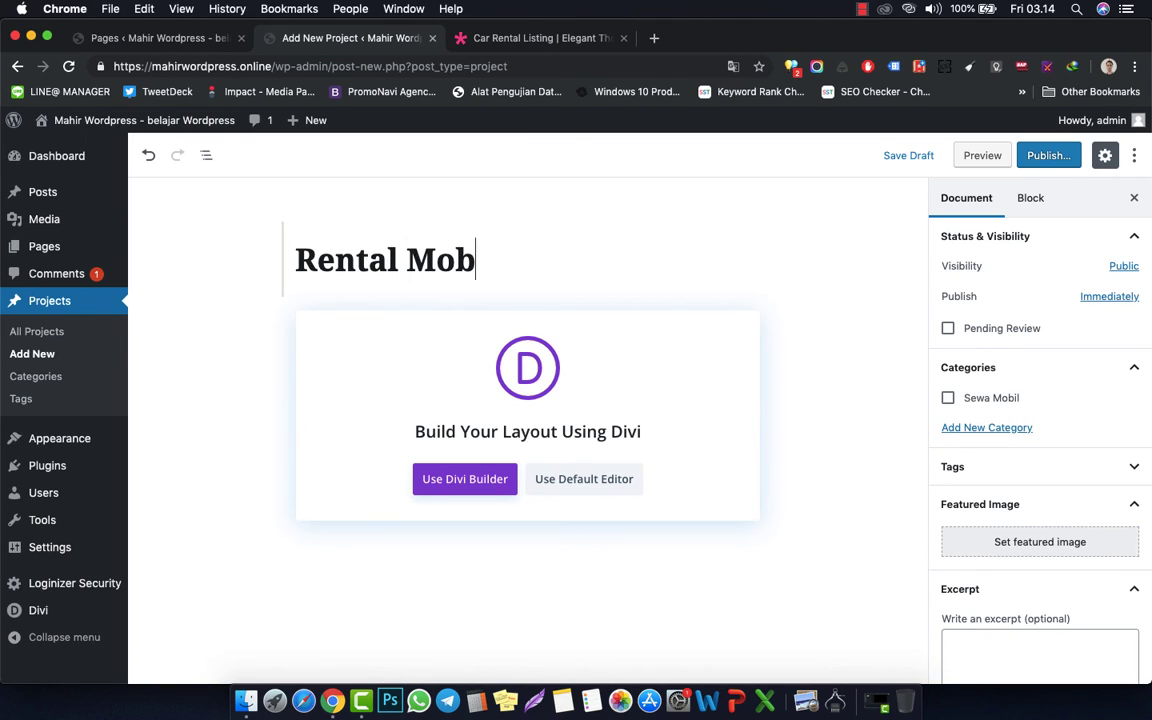
text(il Avanza)
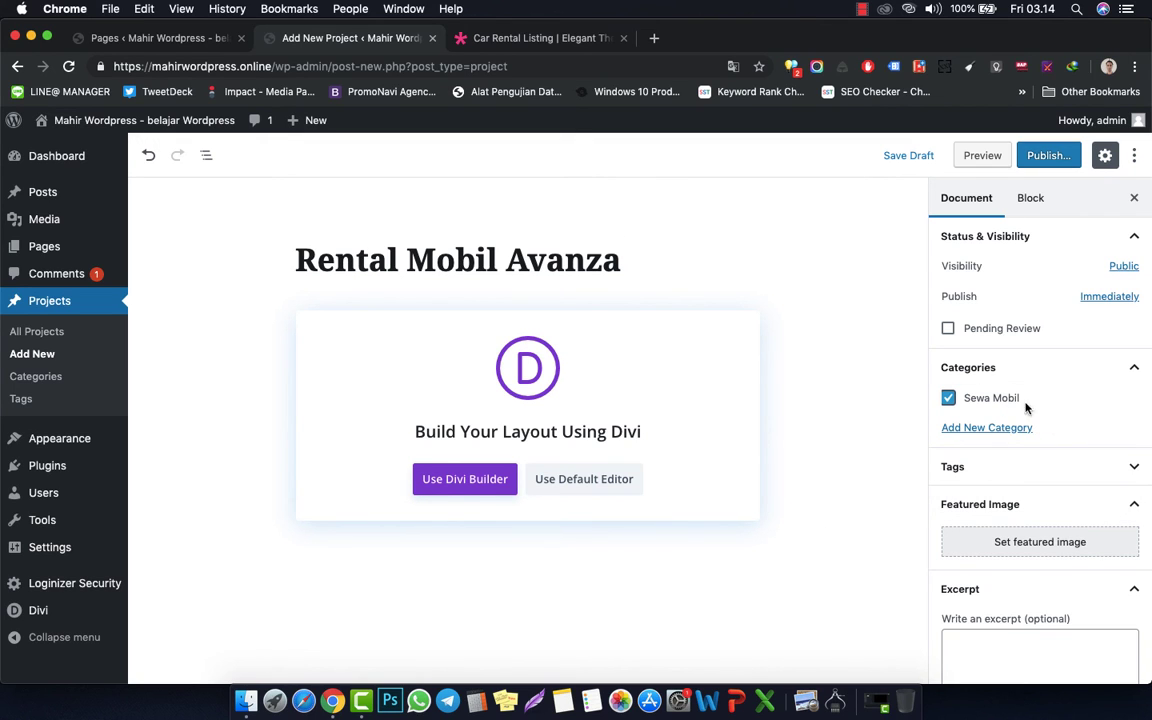
- Set the white Avanza photo from the media library as the new project's featured image
scroll(1030, 420, down, 2)
click(1047, 440)
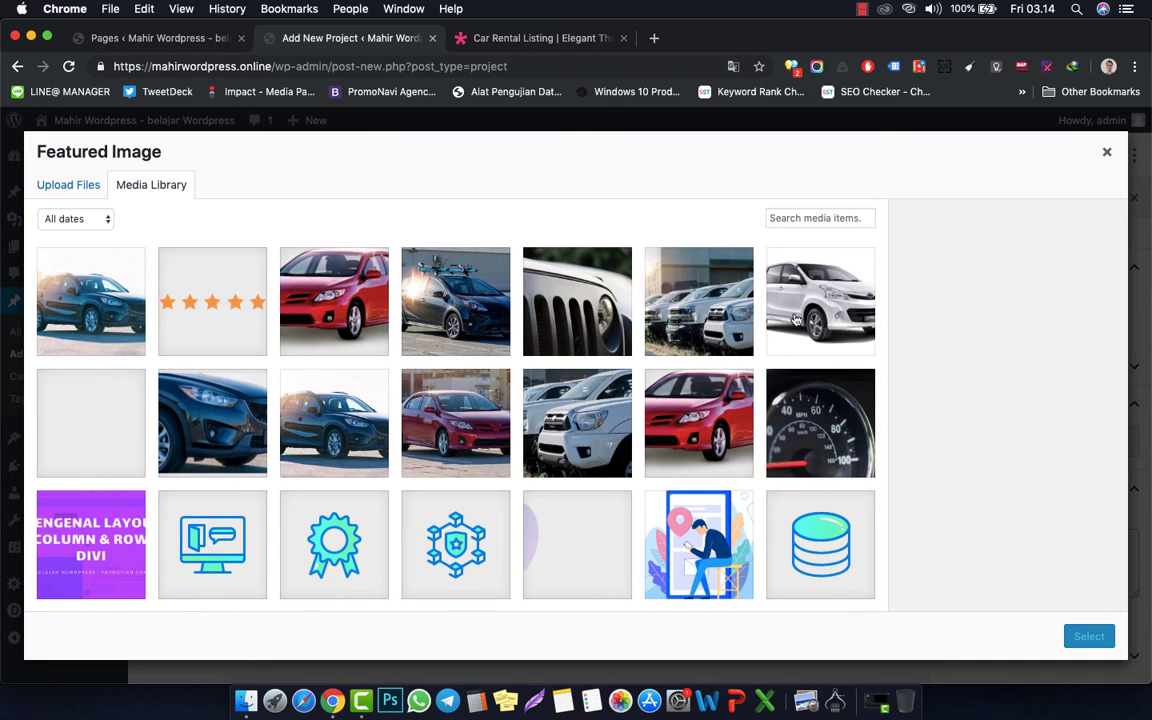
click(798, 318)
click(1080, 636)
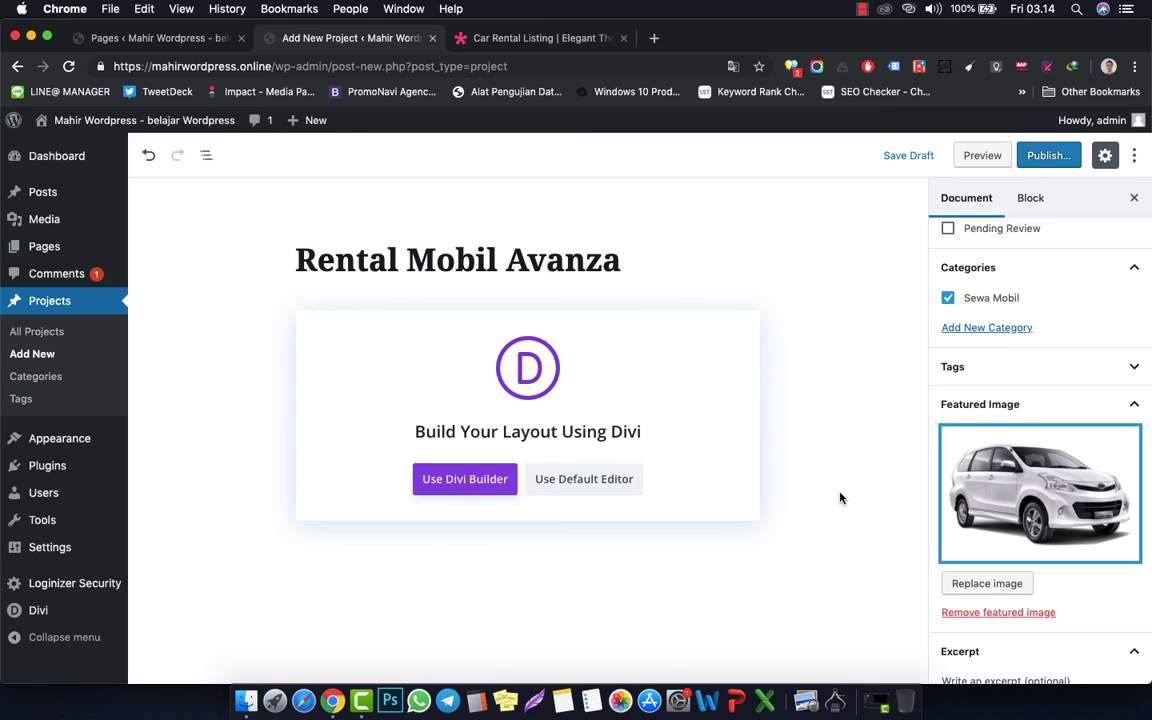
scroll(1060, 463, down, 5)
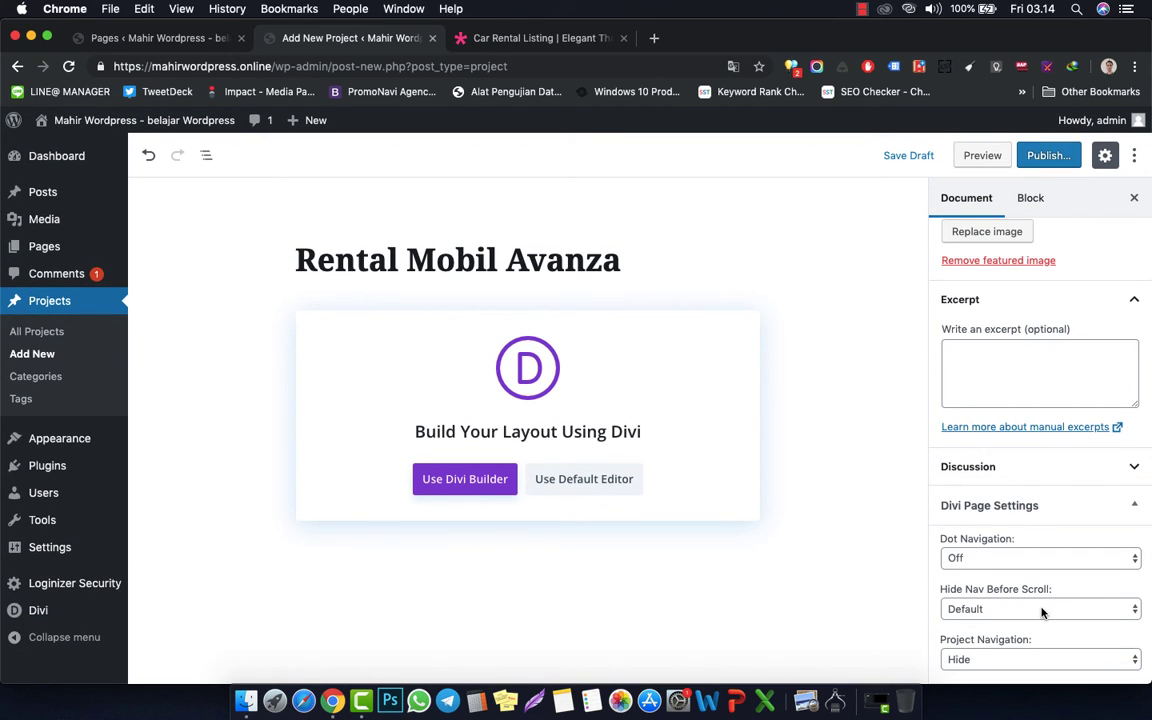
scroll(1041, 612, up, 7)
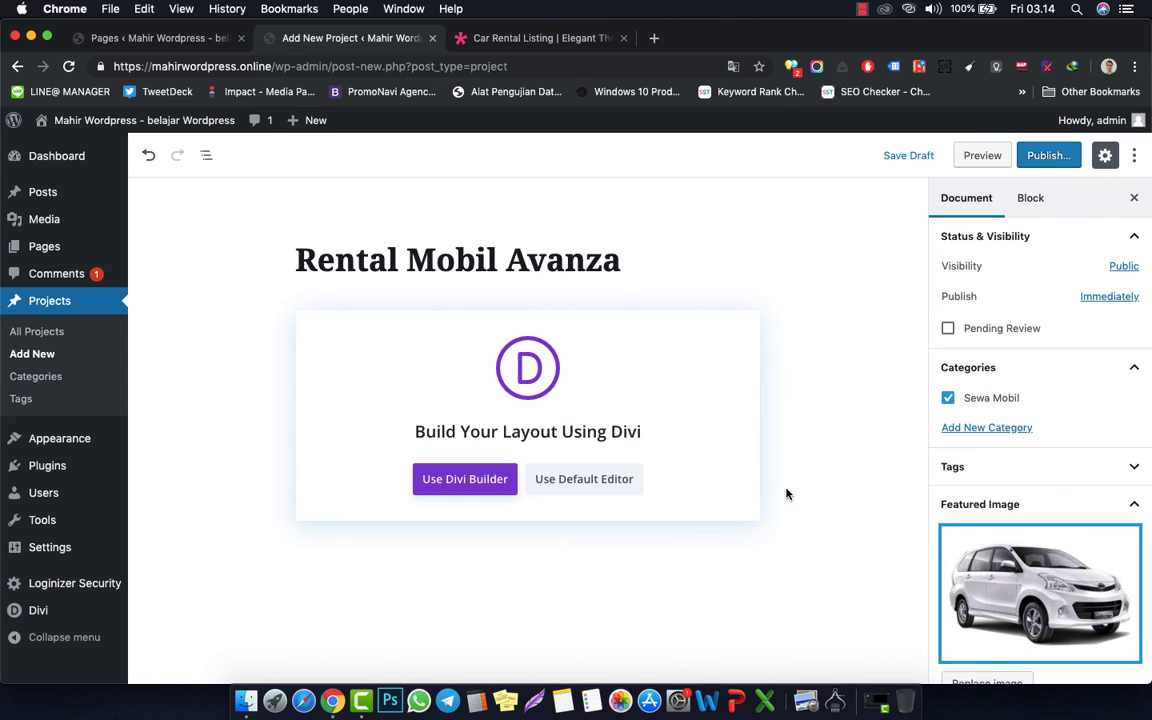
- Build the Avanza project with Divi by loading the layout of the existing Rental Mobil Sedan project
click(494, 479)
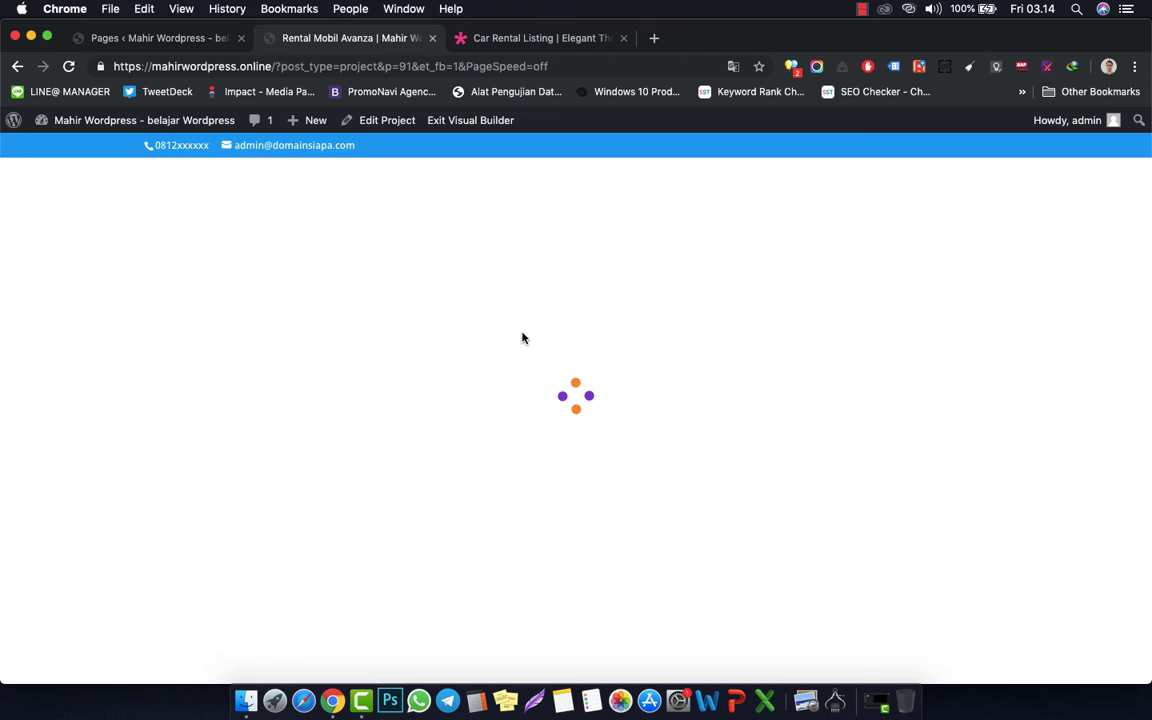
click(557, 508)
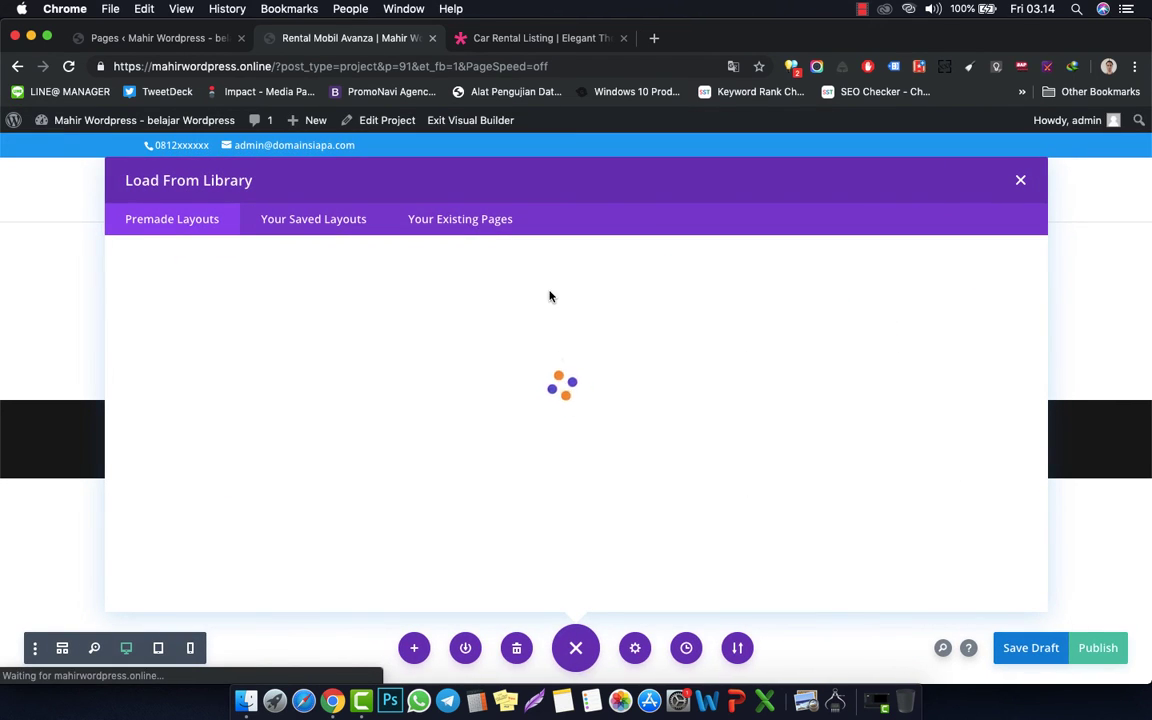
click(469, 219)
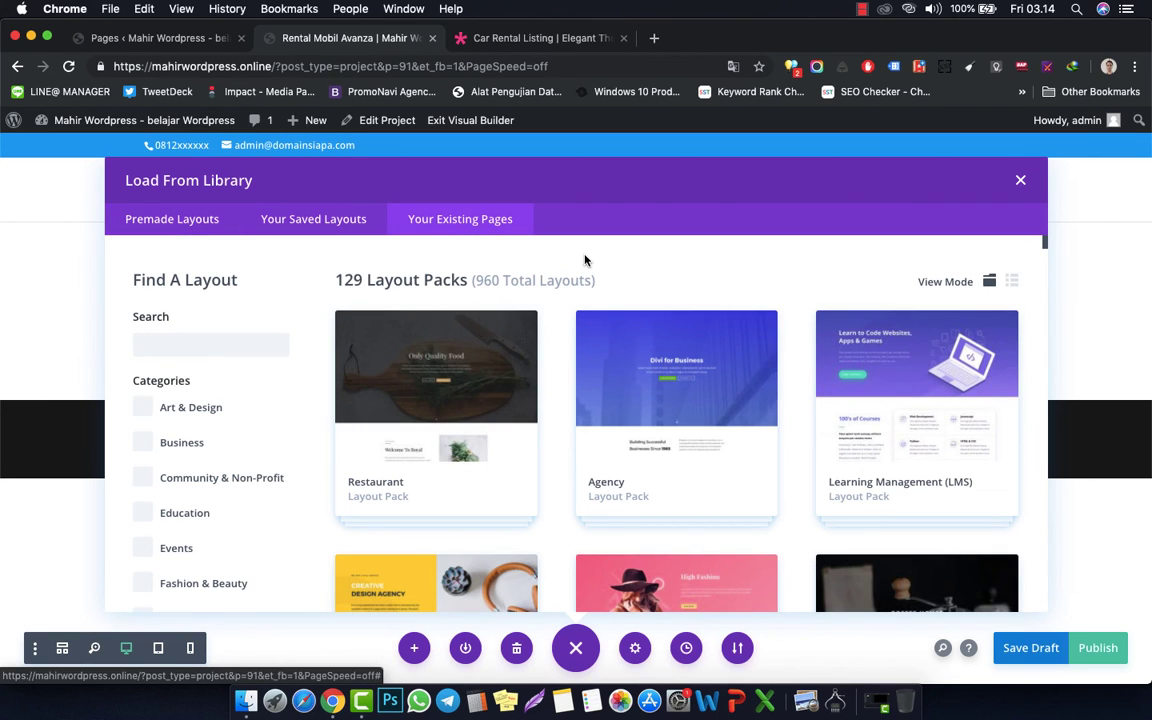
scroll(583, 393, down, 5)
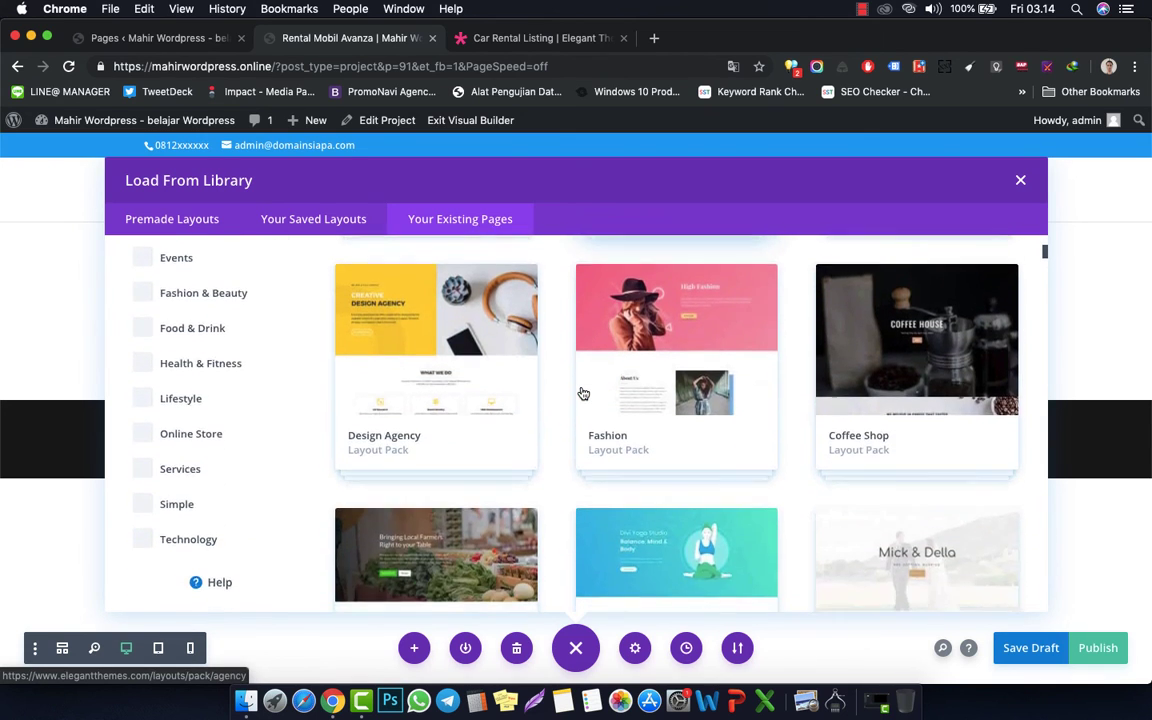
scroll(583, 393, up, 5)
click(296, 228)
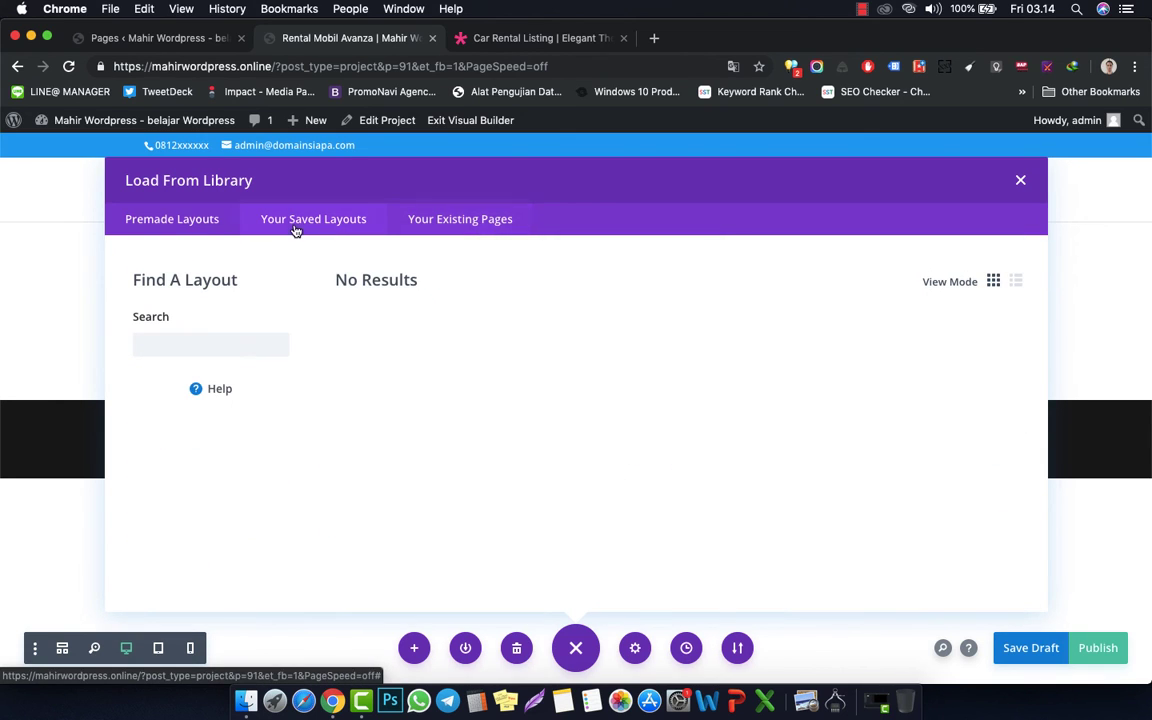
click(448, 222)
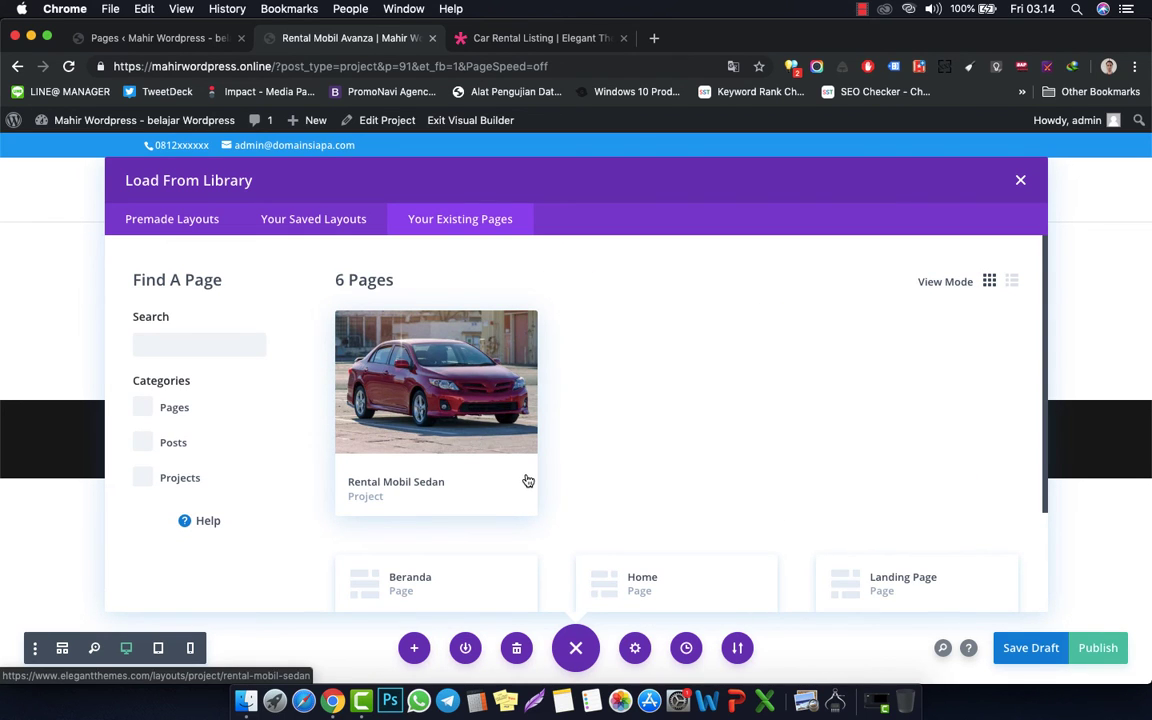
scroll(620, 463, down, 3)
scroll(557, 418, up, 1)
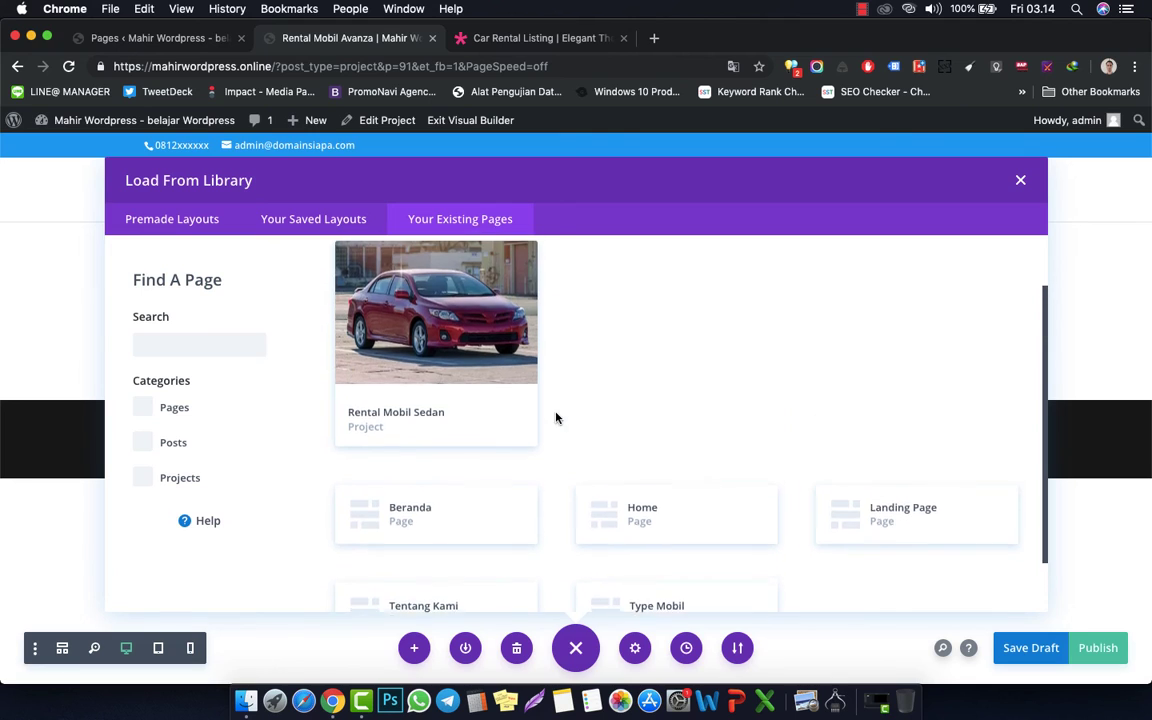
click(478, 378)
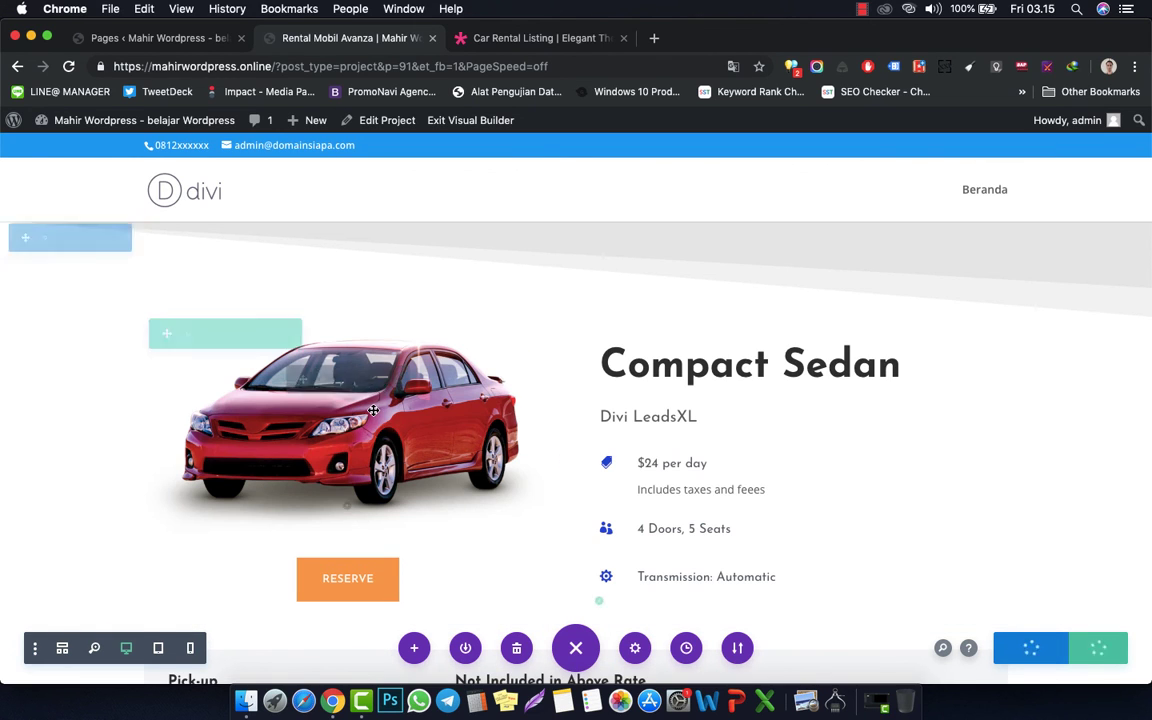
- Replace the red sedan picture in the layout's image module with avanza.jpg from the media library
click(316, 384)
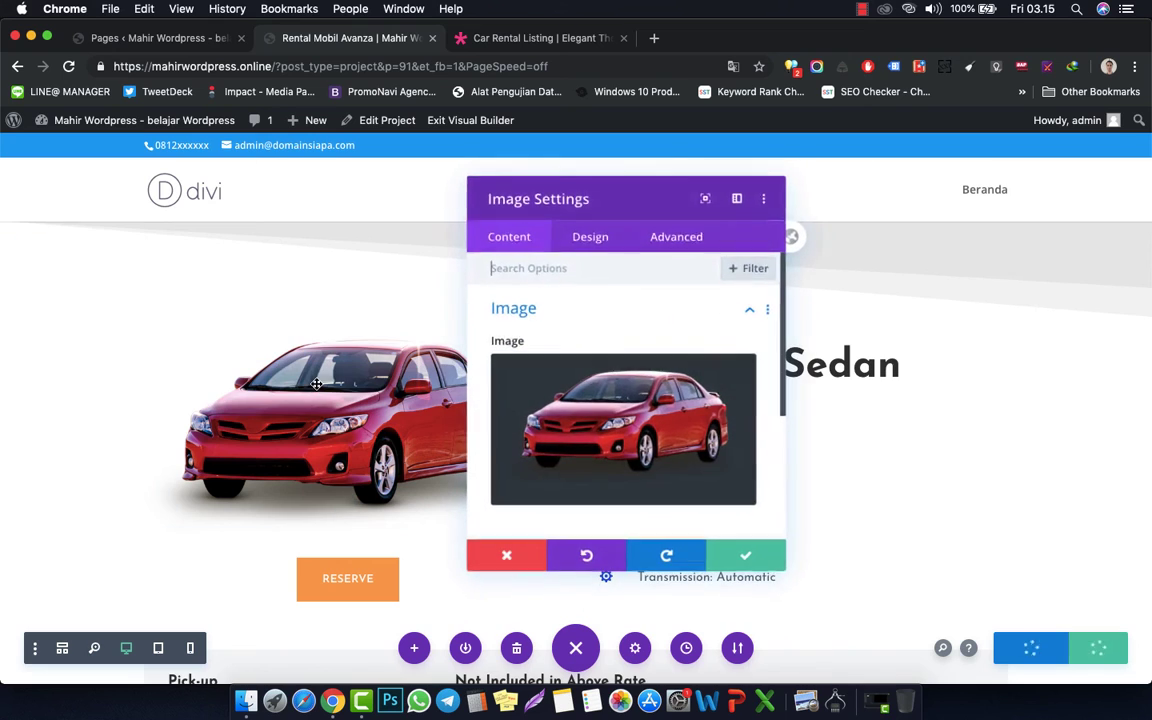
click(581, 419)
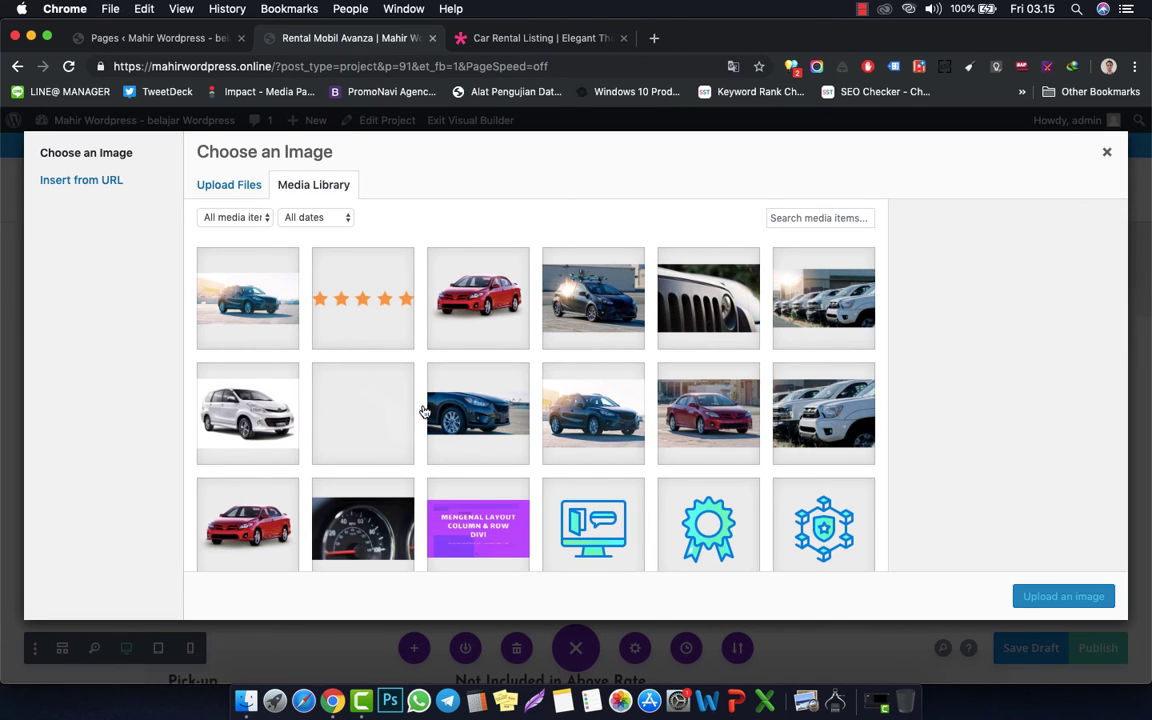
click(247, 352)
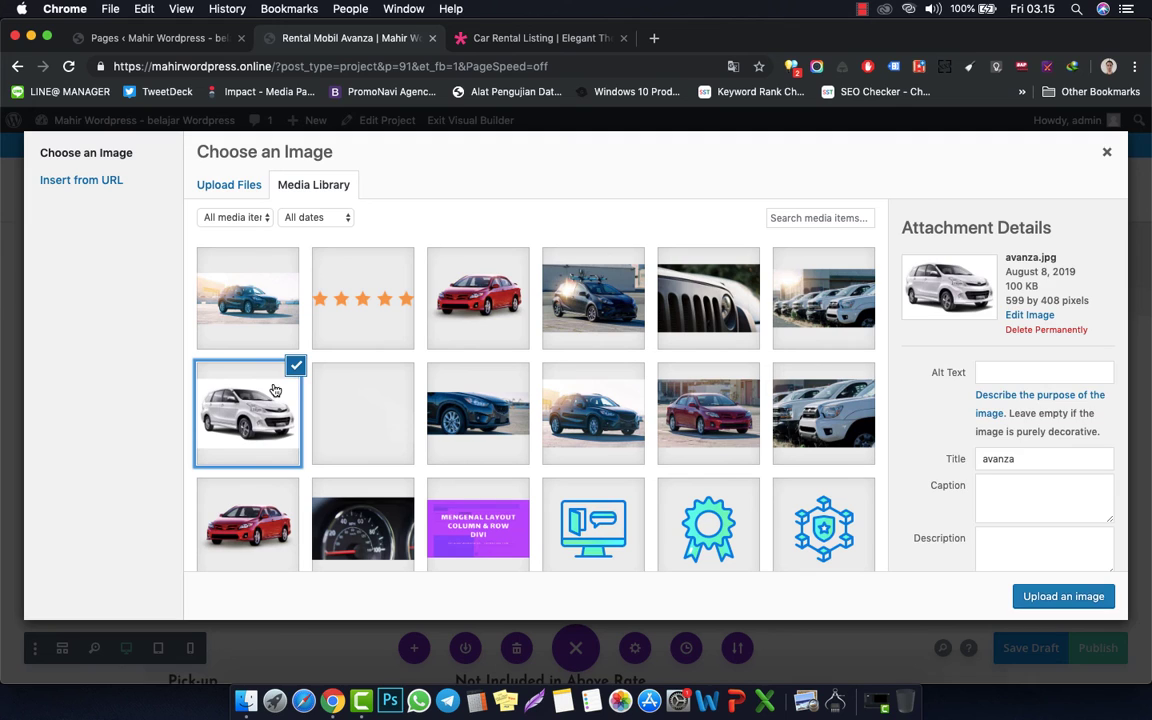
click(1057, 598)
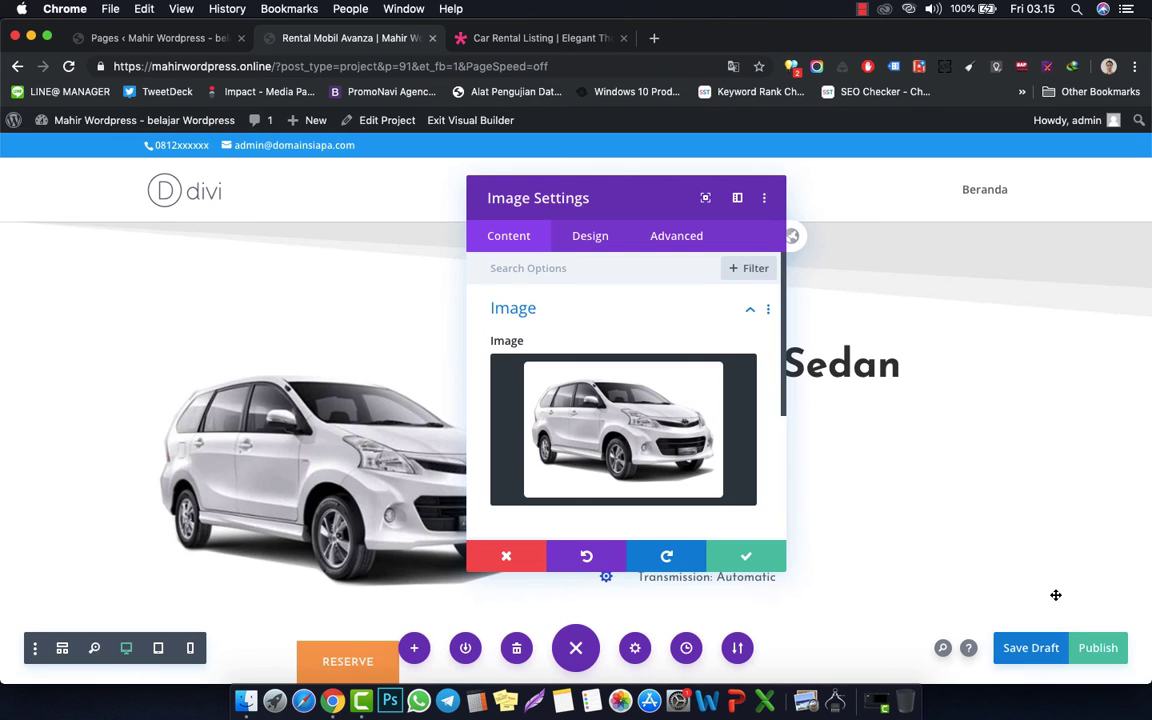
- Save the image module's settings and replace the "Compact Sedan" heading with "Toyota Avanza"
click(740, 558)
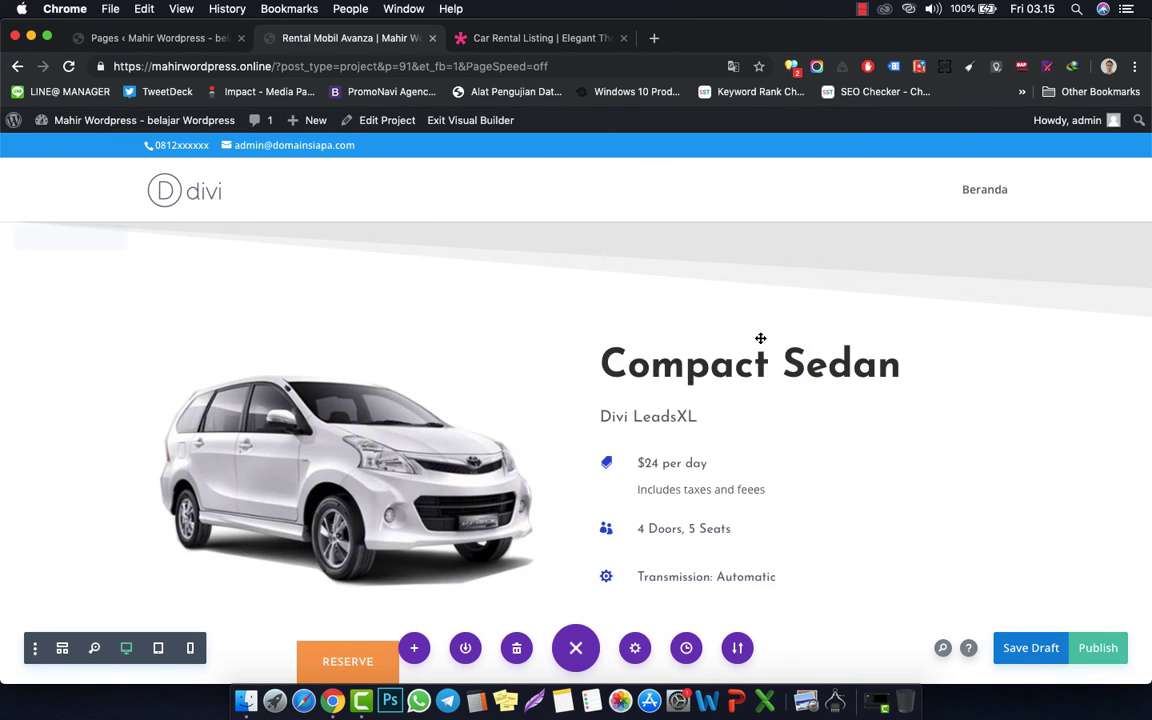
click(847, 369)
double_click(847, 369)
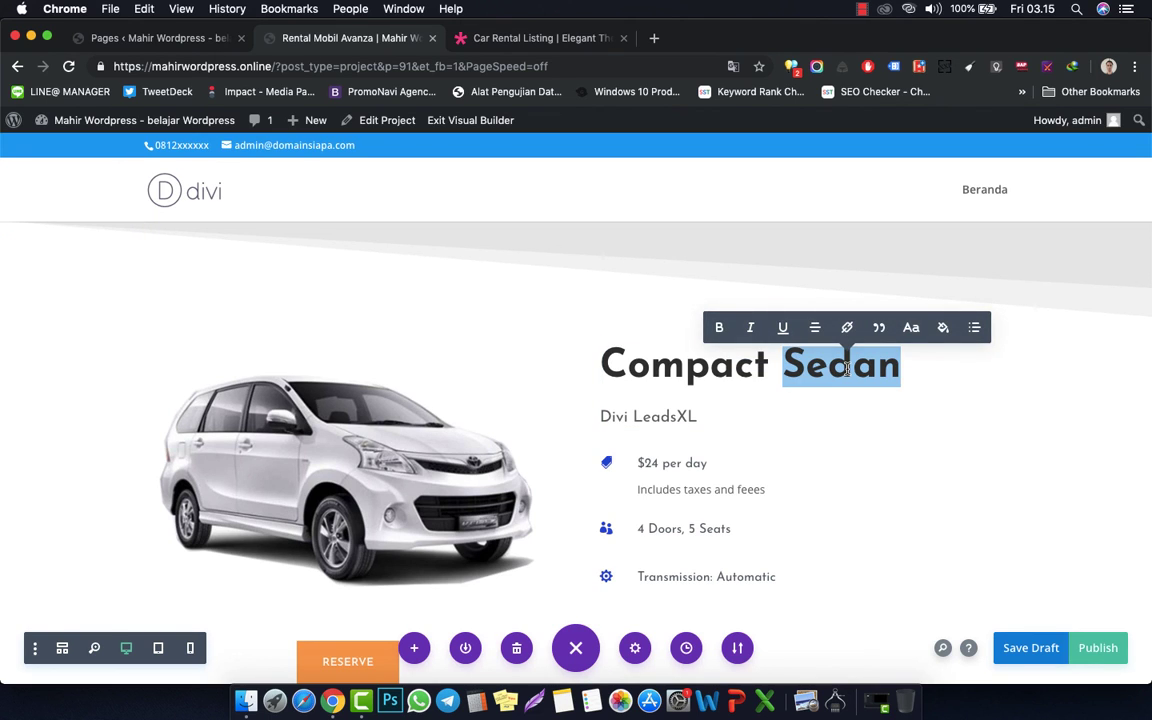
key(BackSpace)
key(BackSpace)
key(BackSpace)
key(BackSpace)
key(BackSpace)
key(BackSpace)
key(BackSpace)
key(BackSpace)
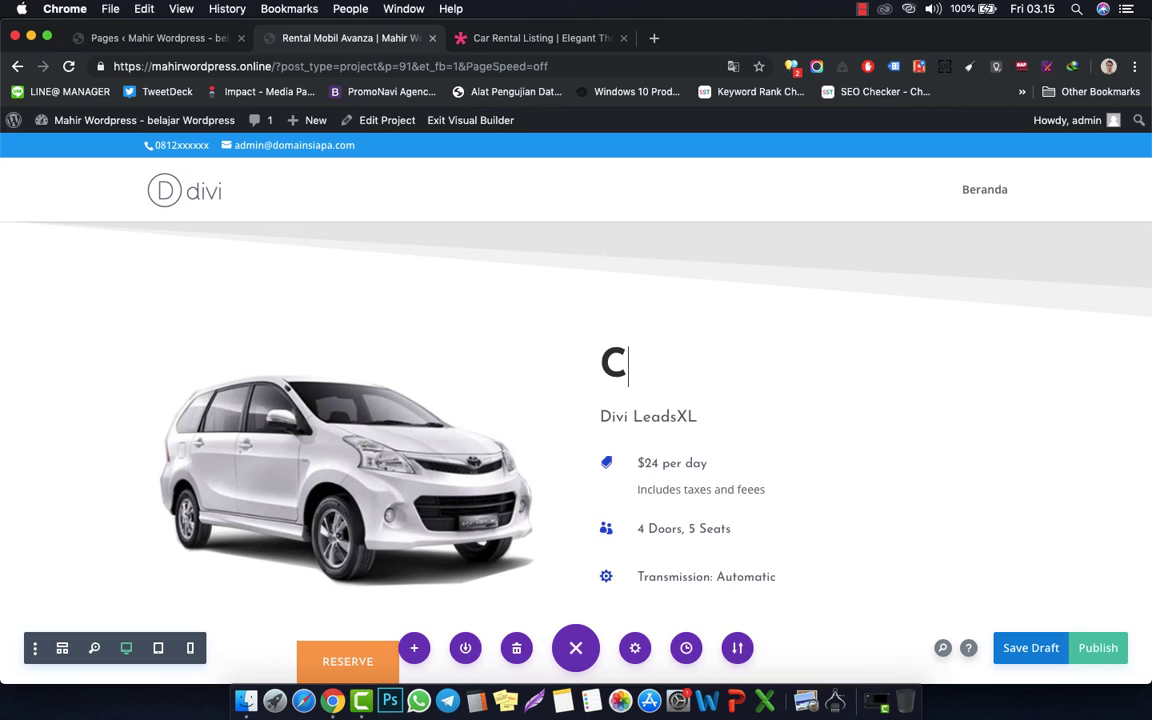
text(Toyot)
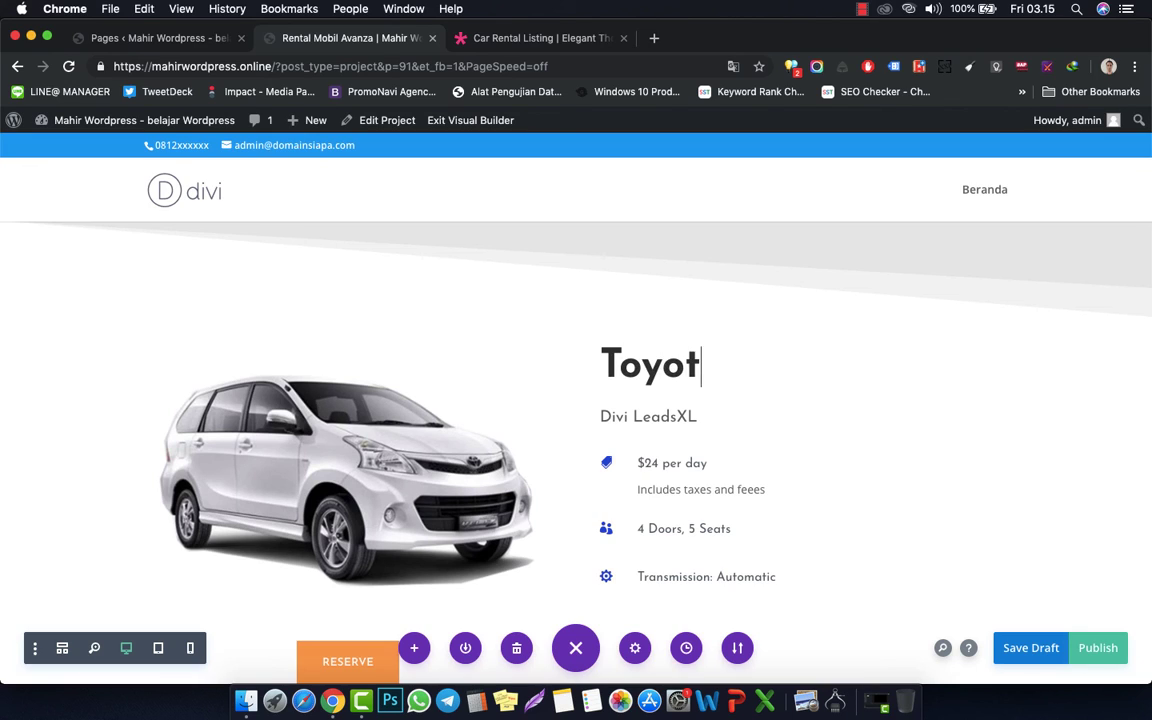
text(a Avanza)
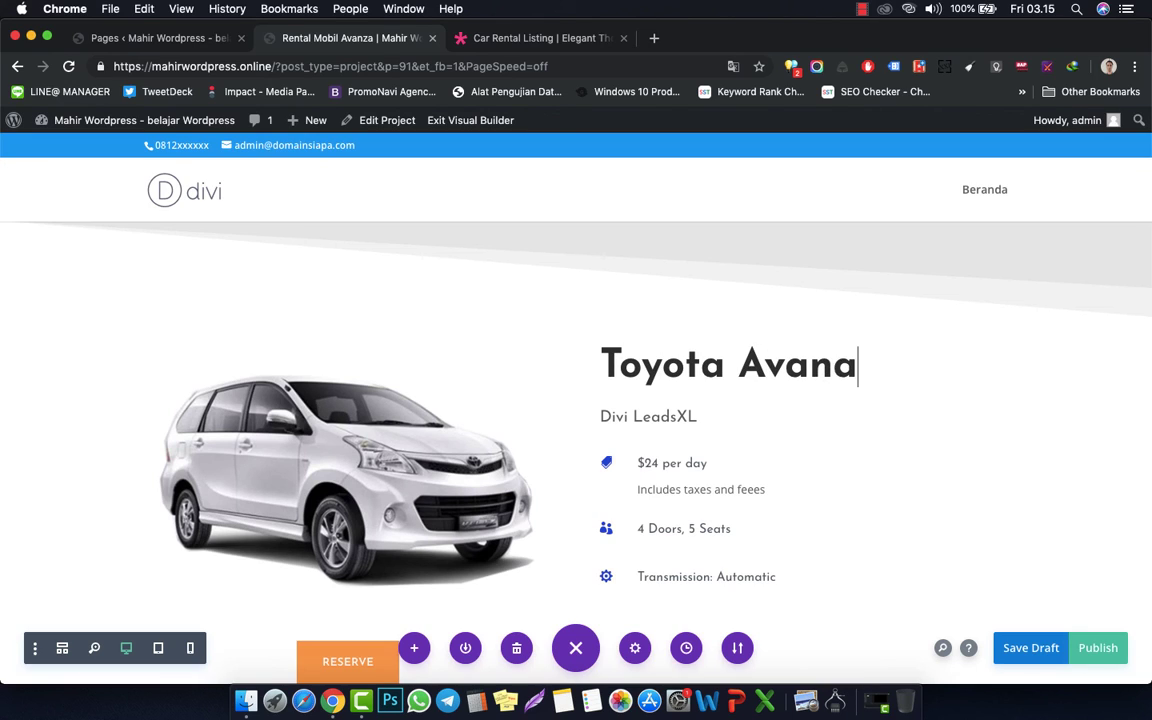
key(BackSpace)
text(za)
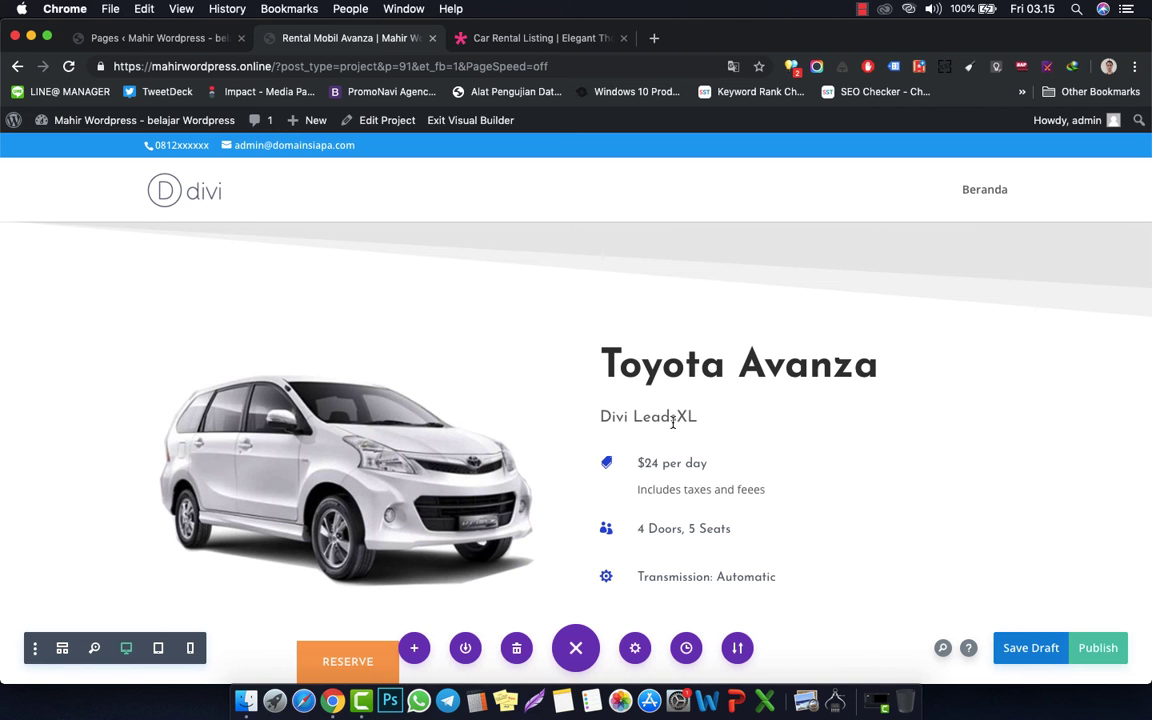
- Publish the Rental Mobil Avanza project and exit the visual builder
scroll(728, 540, down, 10)
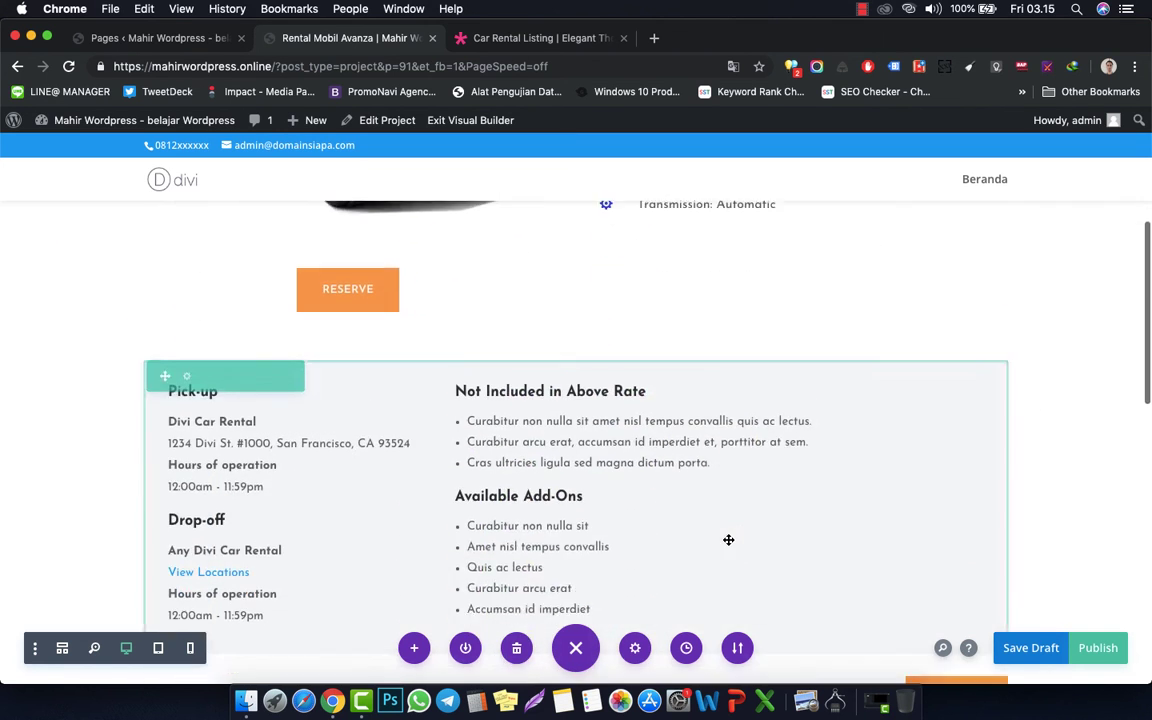
scroll(728, 540, up, 12)
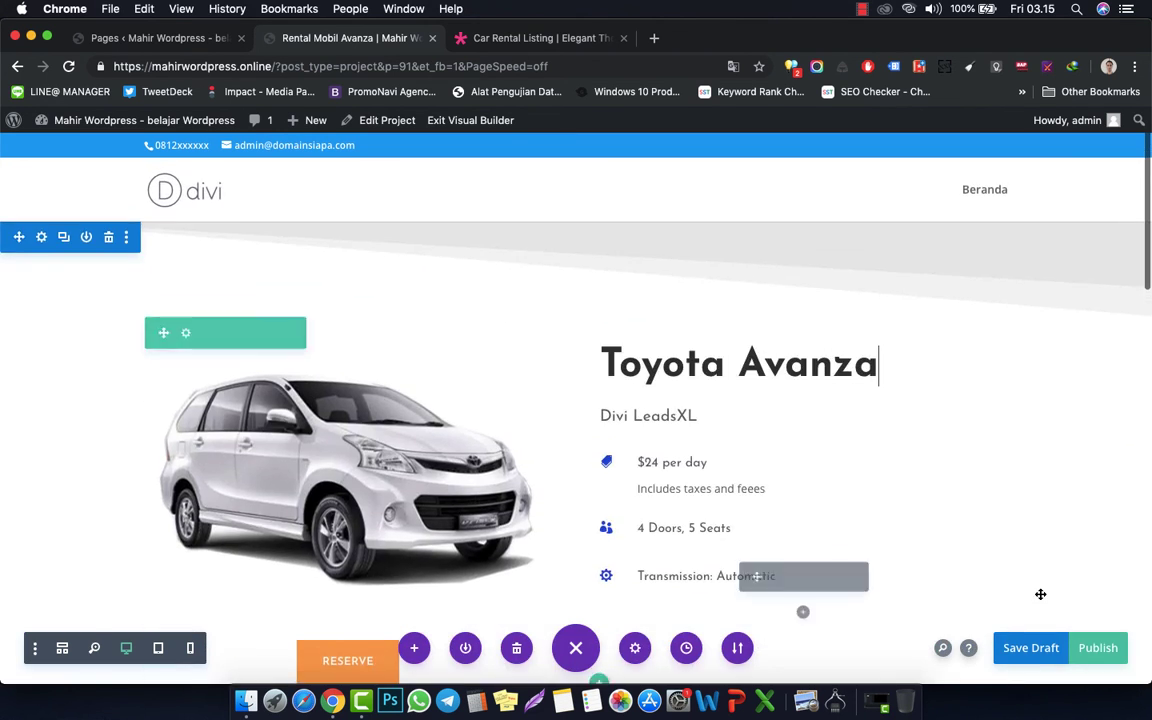
click(1099, 650)
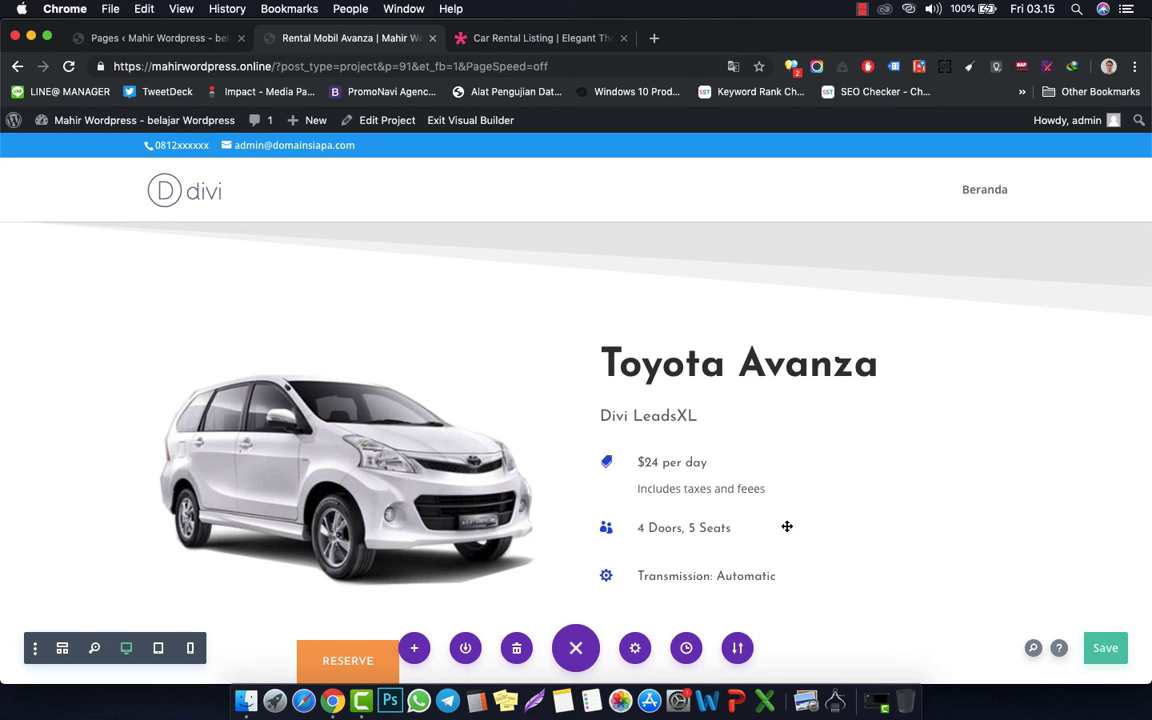
click(443, 120)
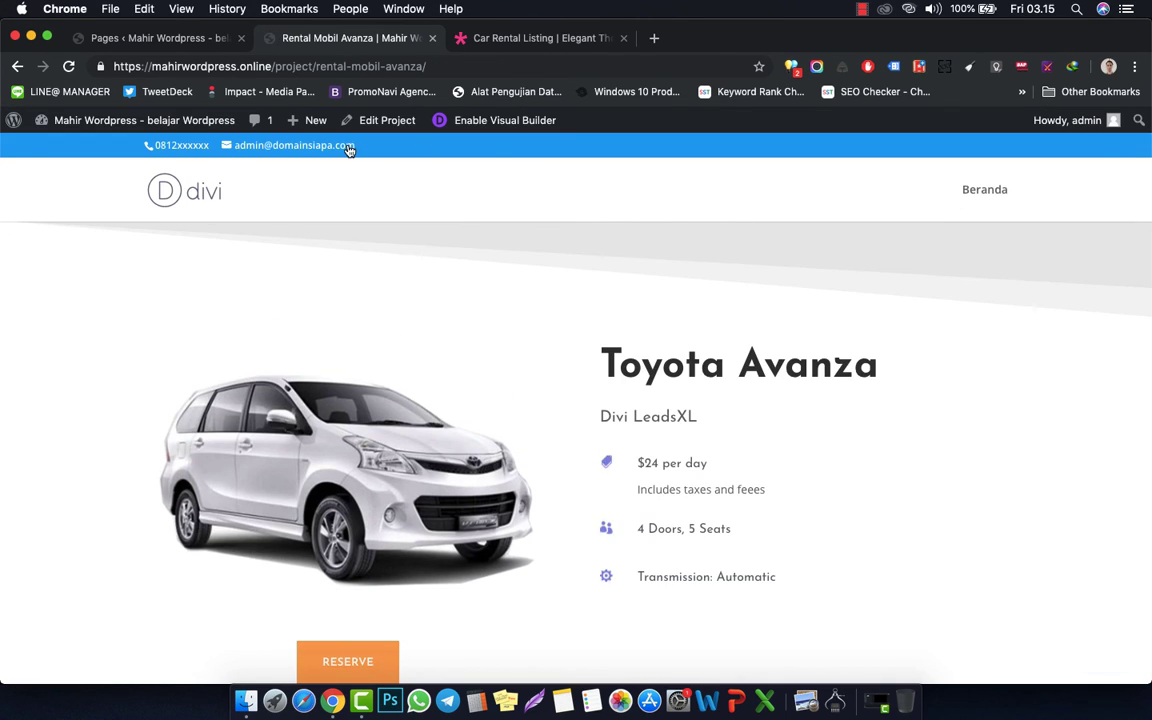
- Add the Tentang Kami, Type Mobil and Landing Page pages to the Rental Mobil menu, placing Type Mobil directly after Beranda
click(160, 38)
mouse_move(97, 455)
mouse_move(77, 396)
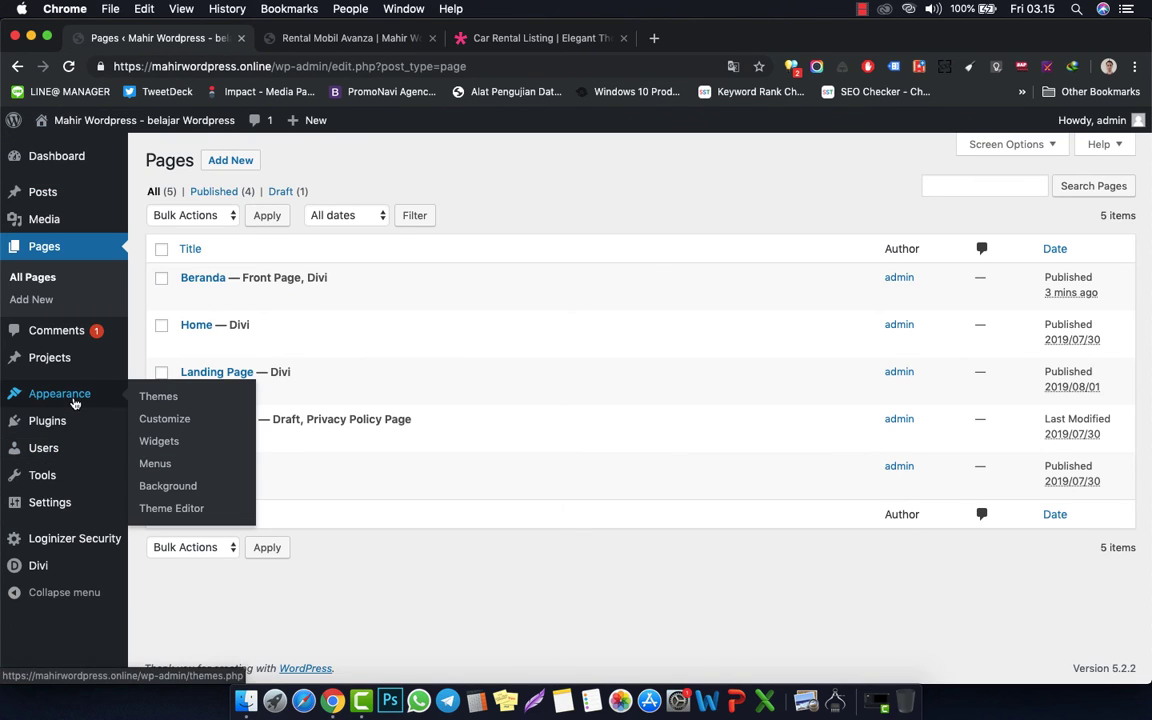
click(167, 471)
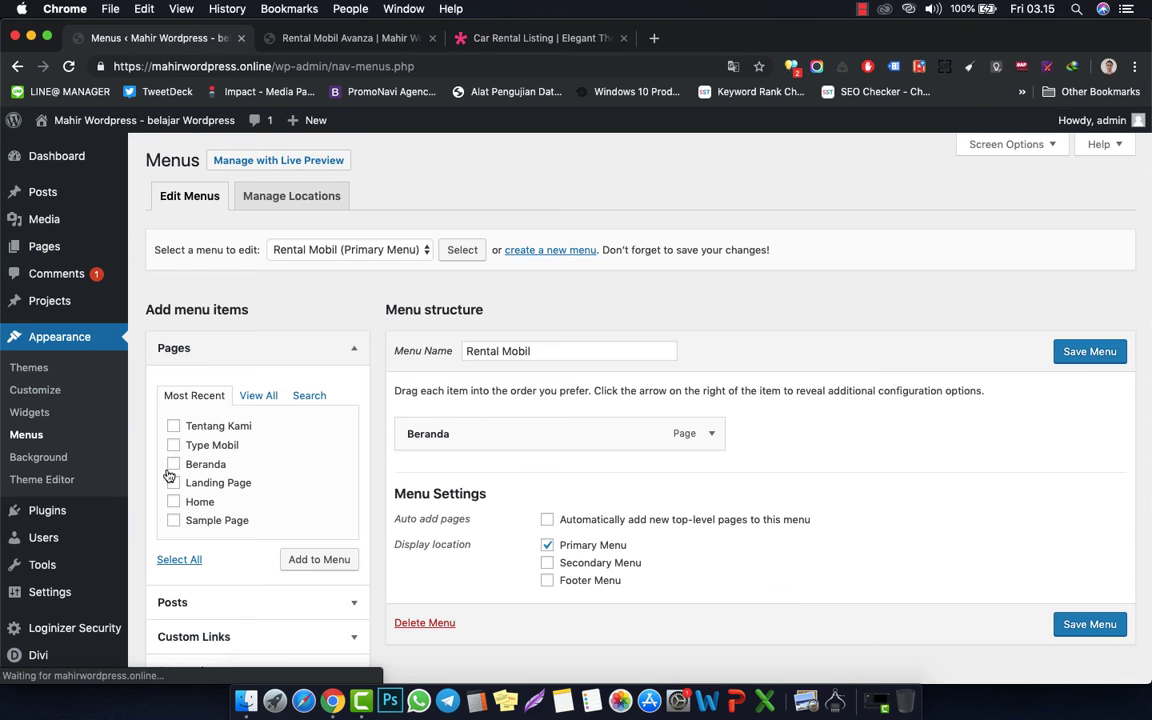
scroll(548, 463, down, 2)
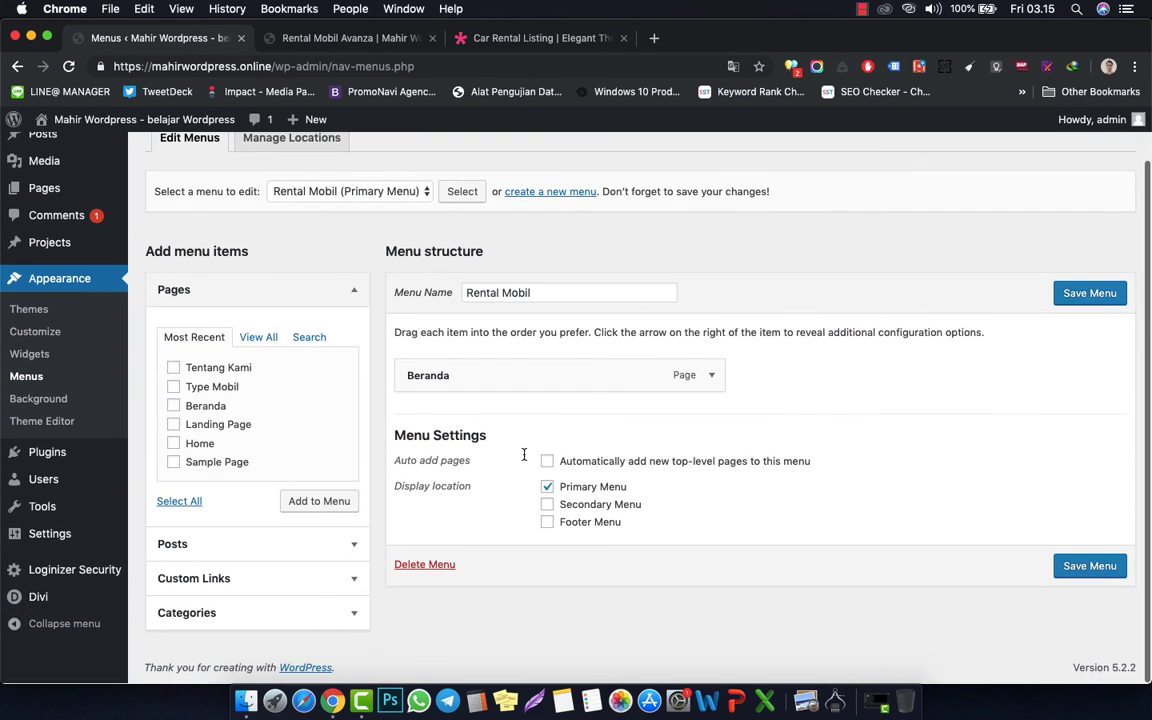
click(227, 369)
click(229, 387)
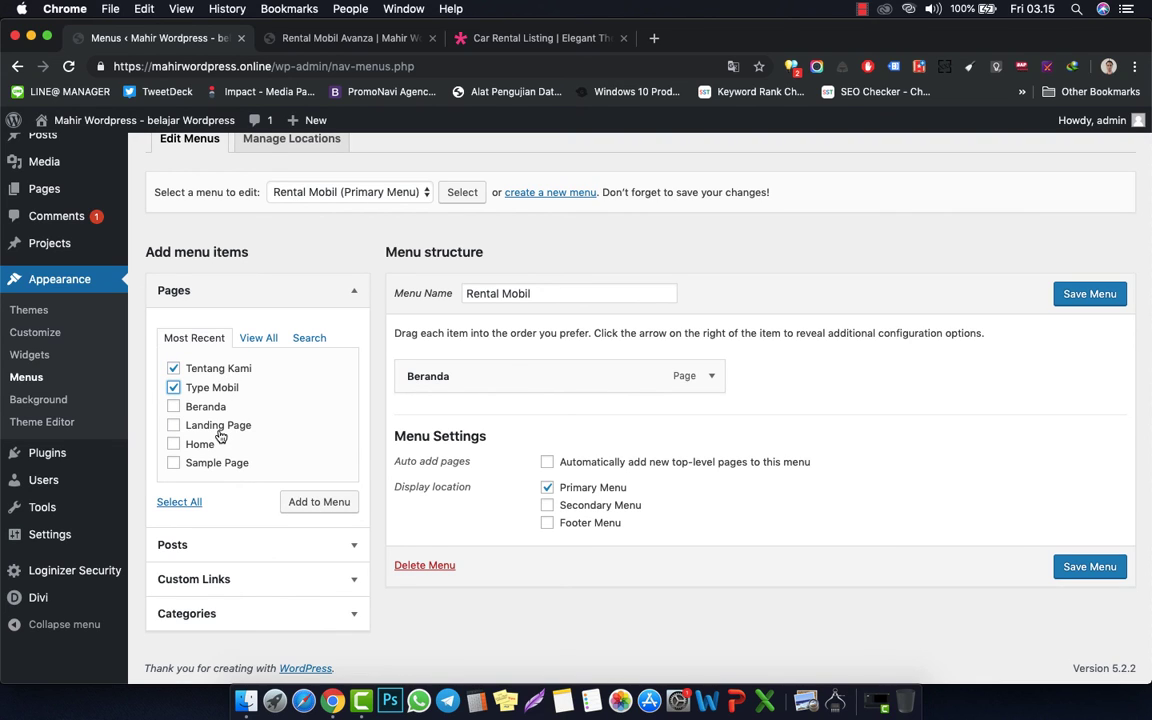
click(220, 430)
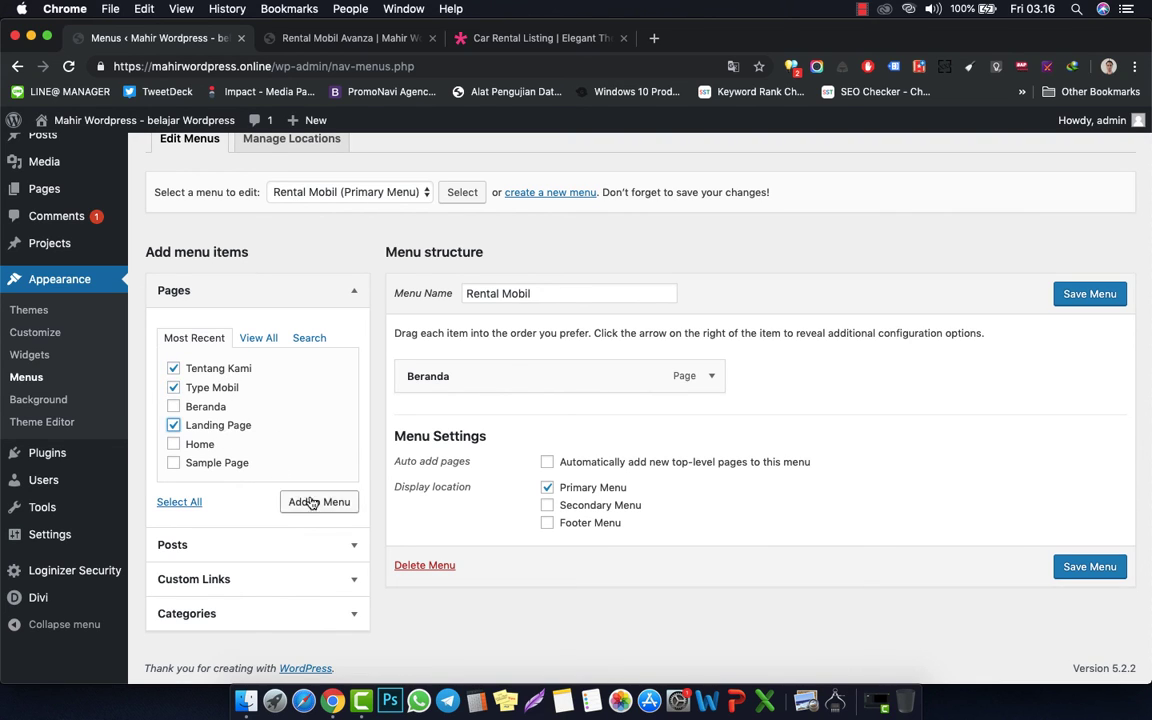
click(315, 504)
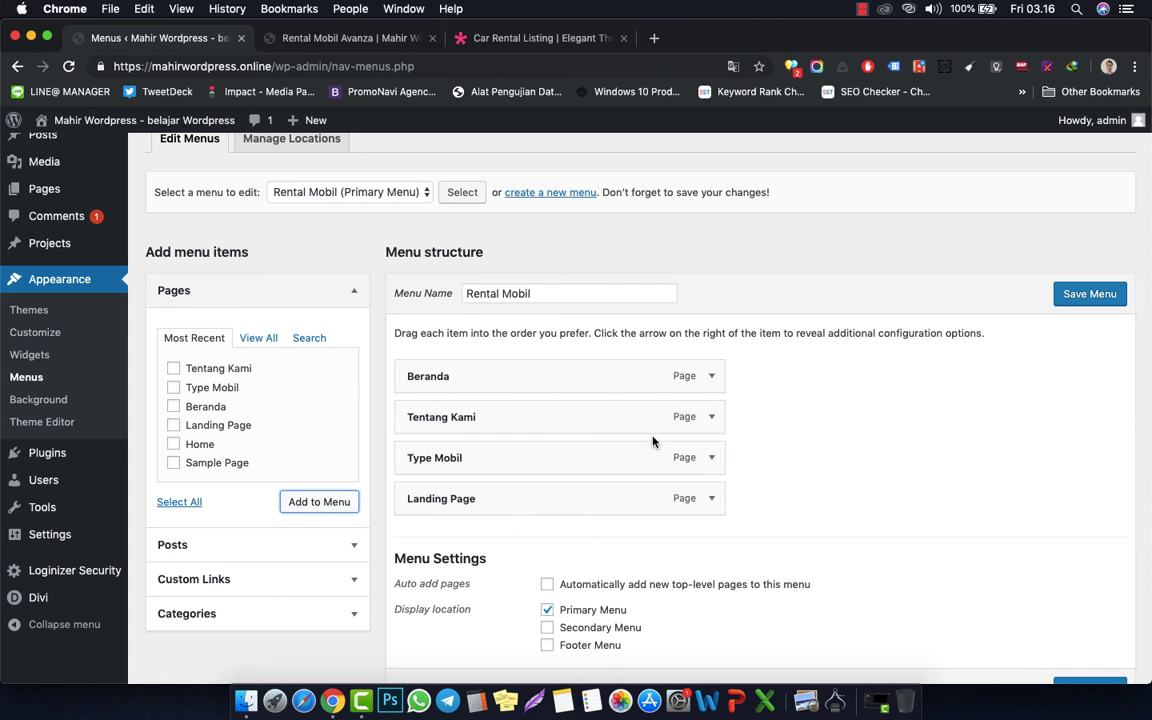
drag(648, 454, 640, 411)
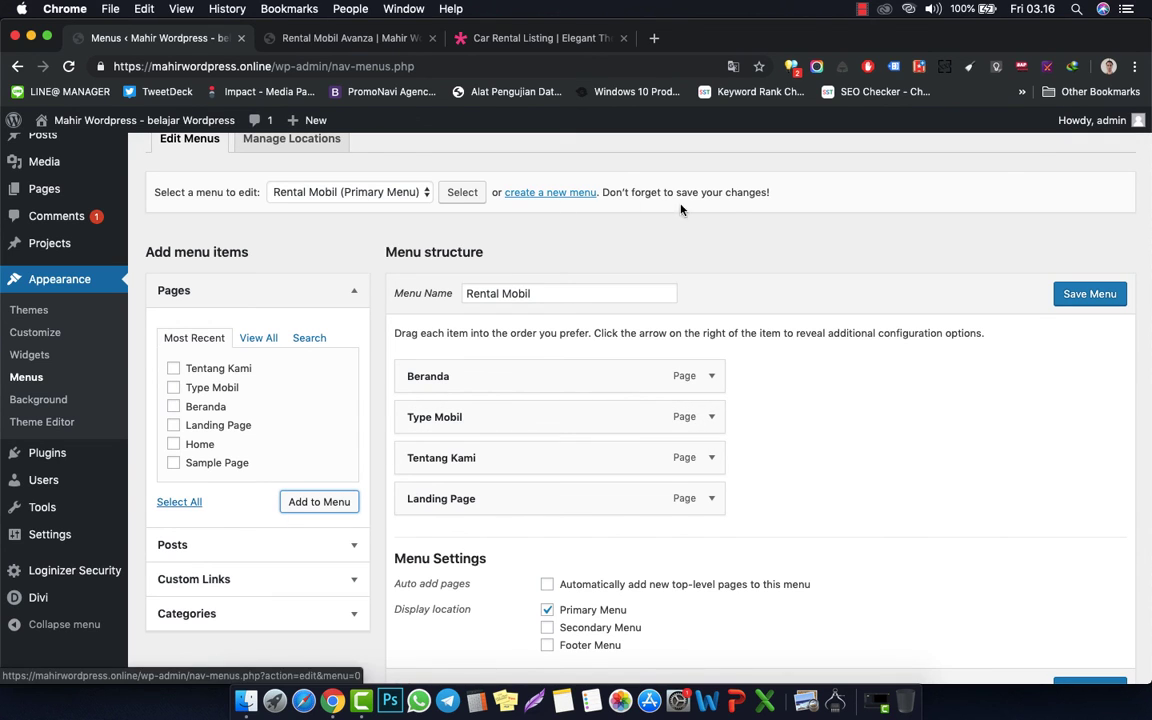
- Enable the Projects and Project Categories boxes among the sources for adding menu items
scroll(727, 217, up, 1)
scroll(727, 217, up, 1)
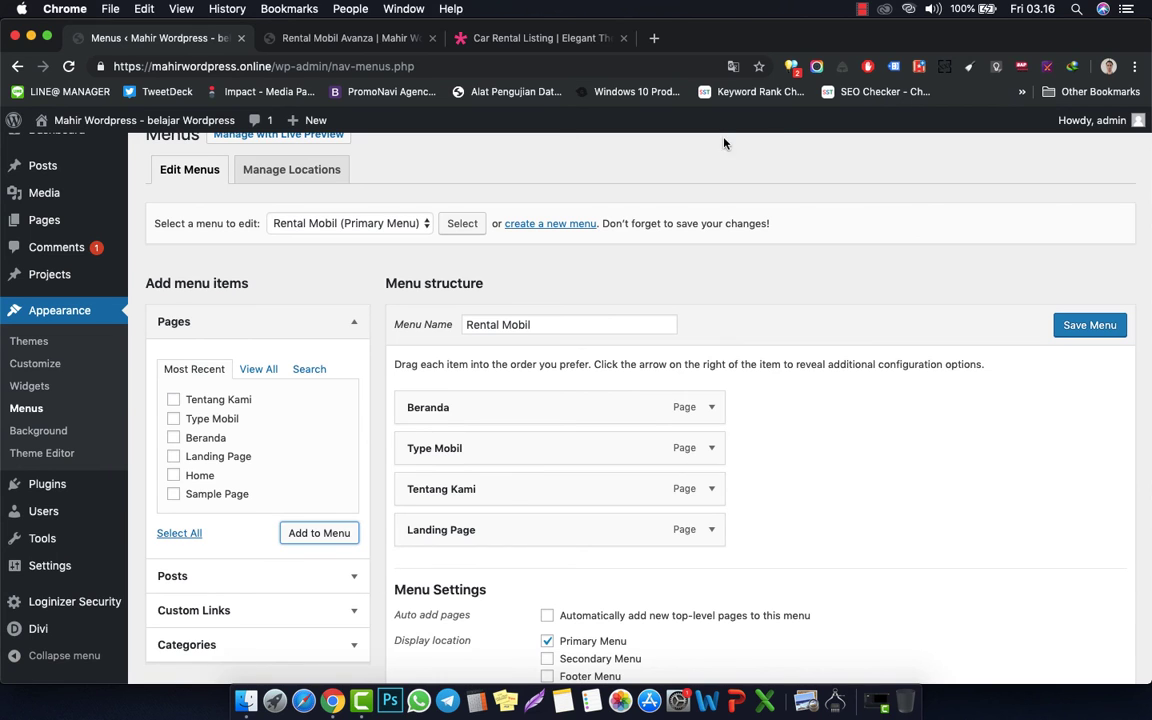
scroll(855, 137, up, 1)
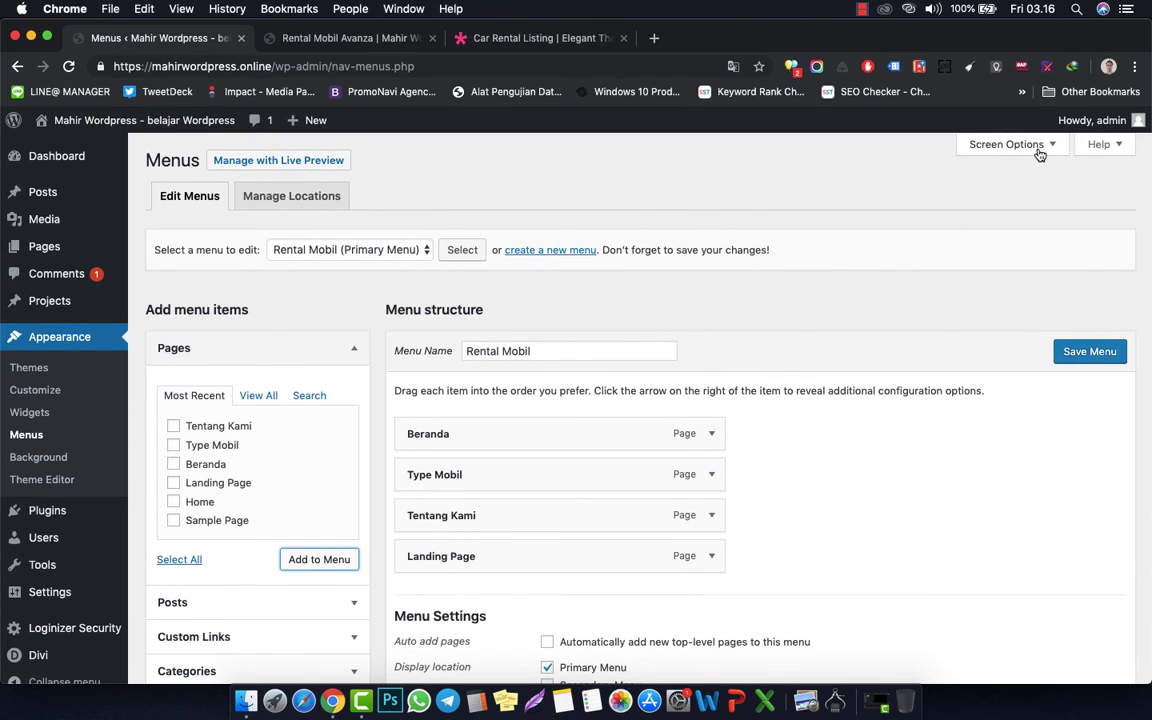
click(1036, 150)
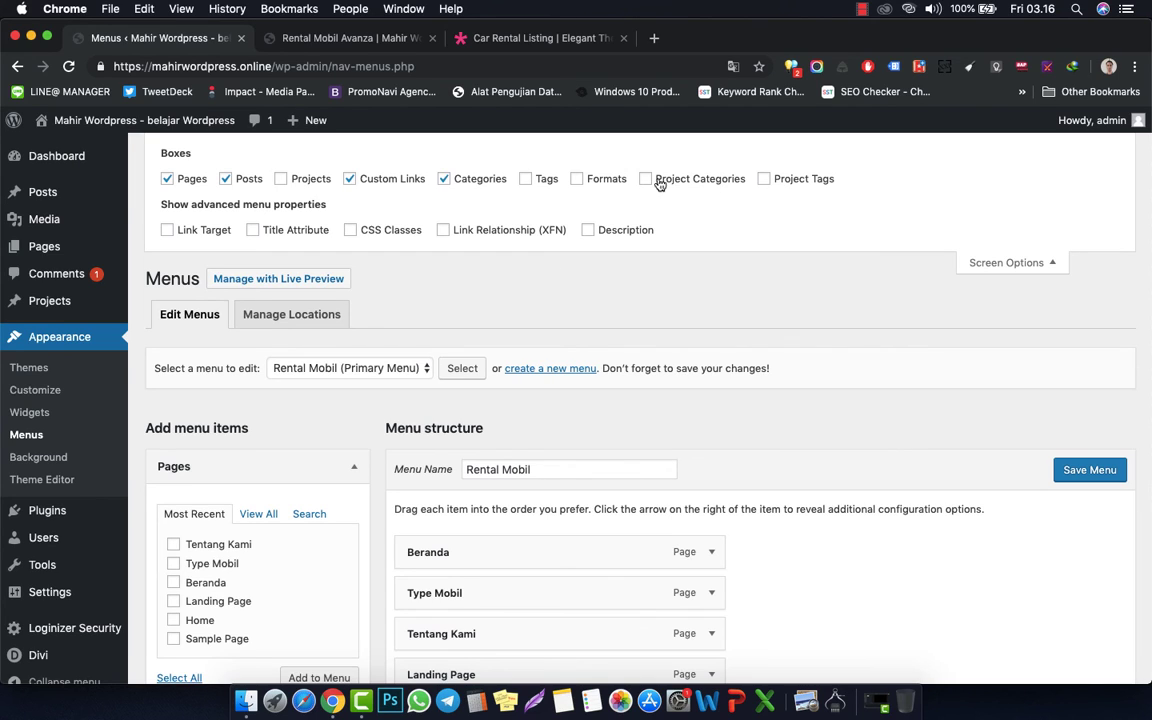
click(281, 178)
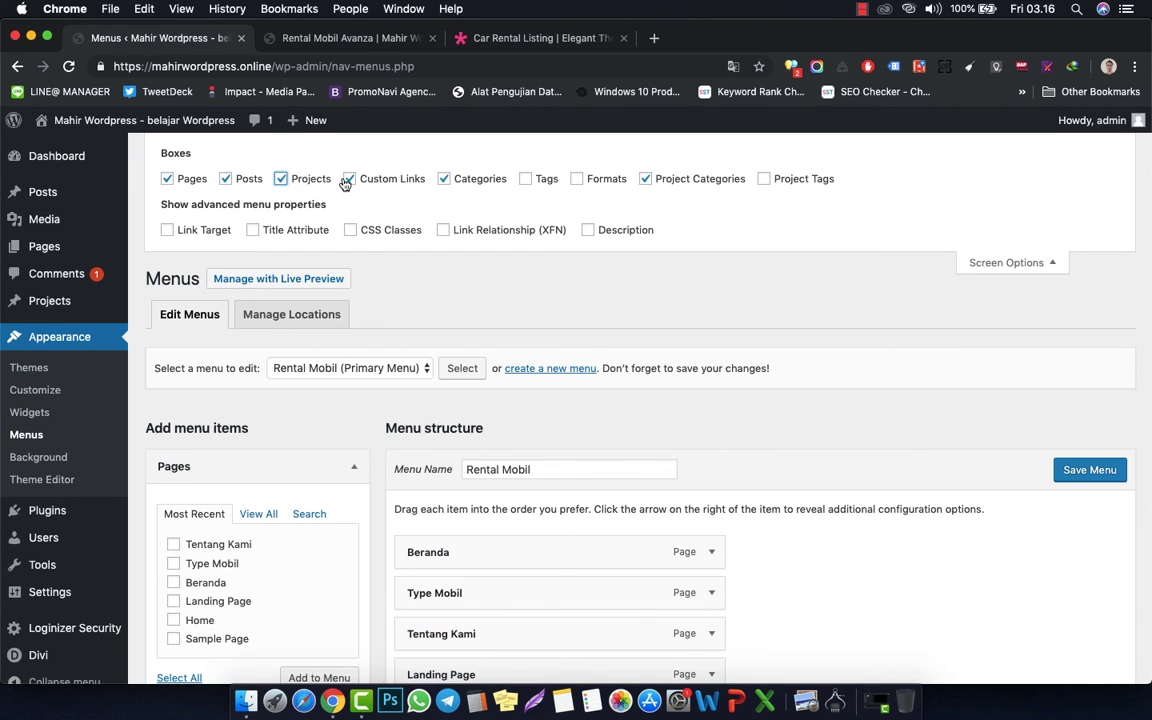
click(1000, 263)
scroll(655, 566, down, 3)
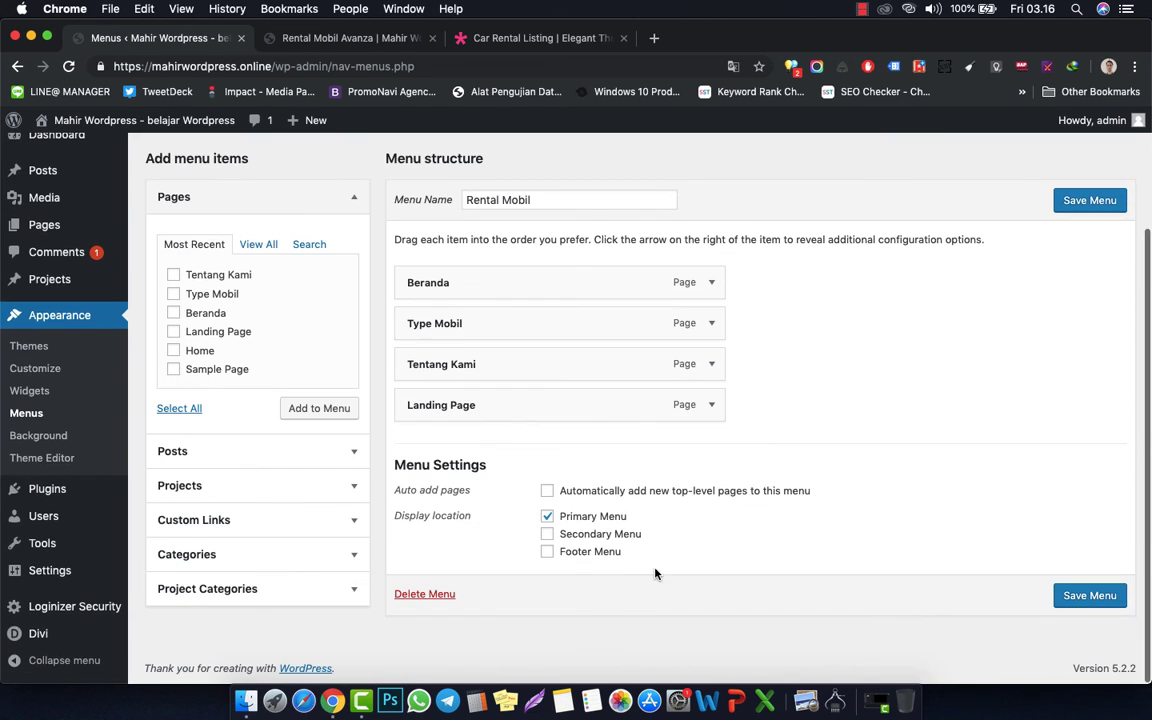
- Add the Rental Mobil Avanza and Rental Mobil Sedan projects to the menu and nest both as sub items under Type Mobil
click(334, 485)
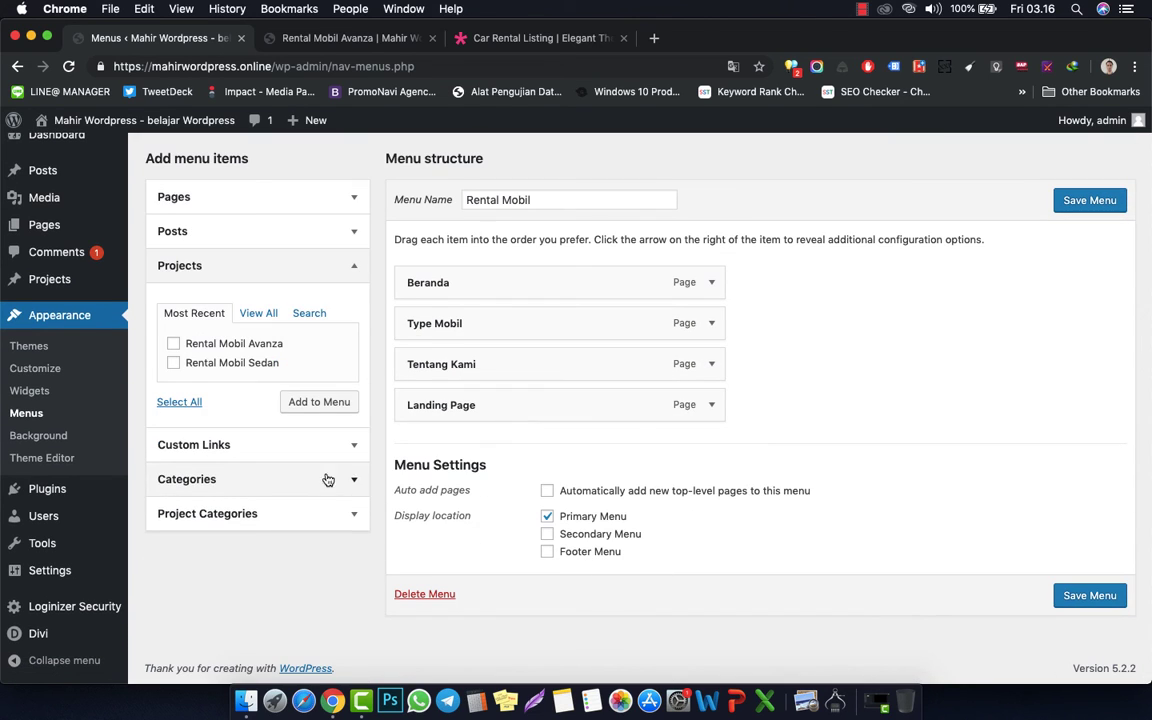
click(248, 362)
click(320, 405)
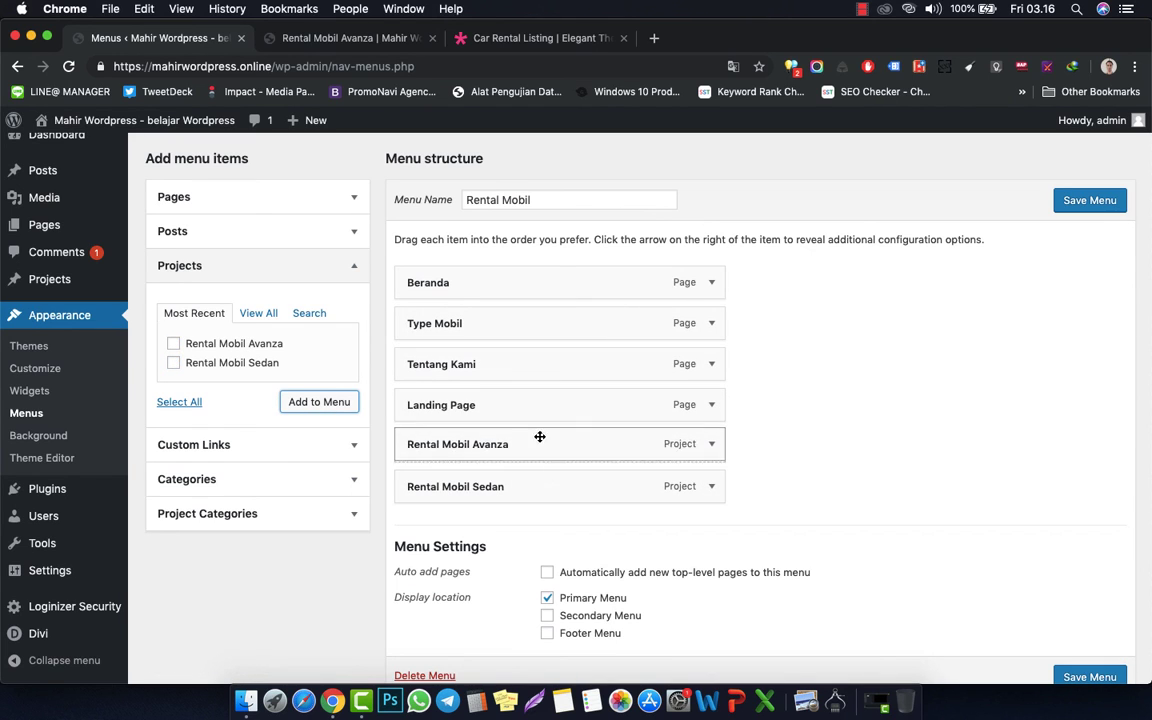
drag(540, 437, 579, 363)
drag(532, 486, 560, 406)
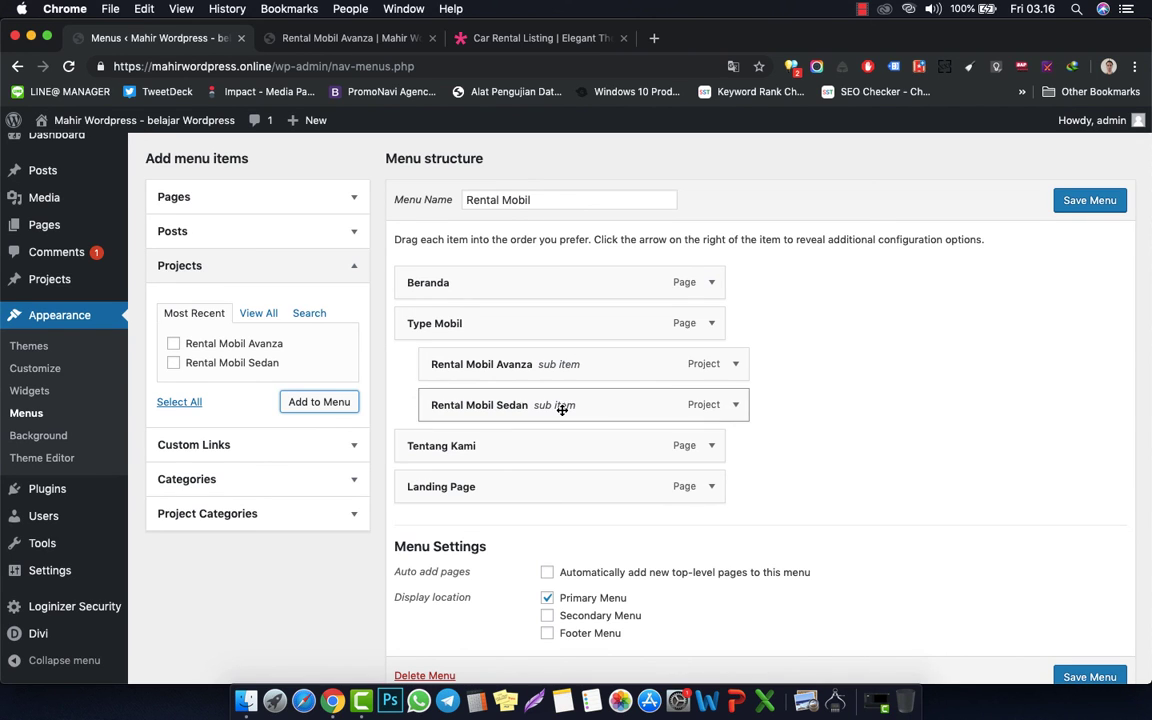
- Add the Sewa Mobil project category after the Type Mobil group, move Tentang Kami to the end, and save the menu
click(306, 513)
click(218, 450)
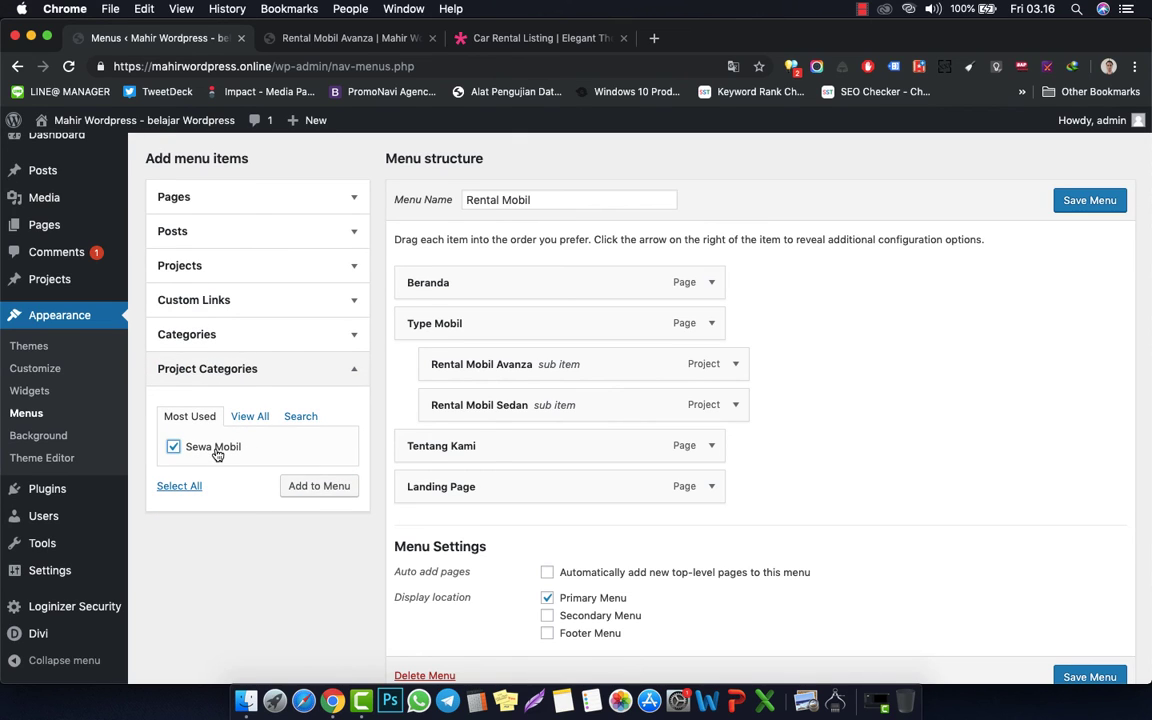
click(319, 487)
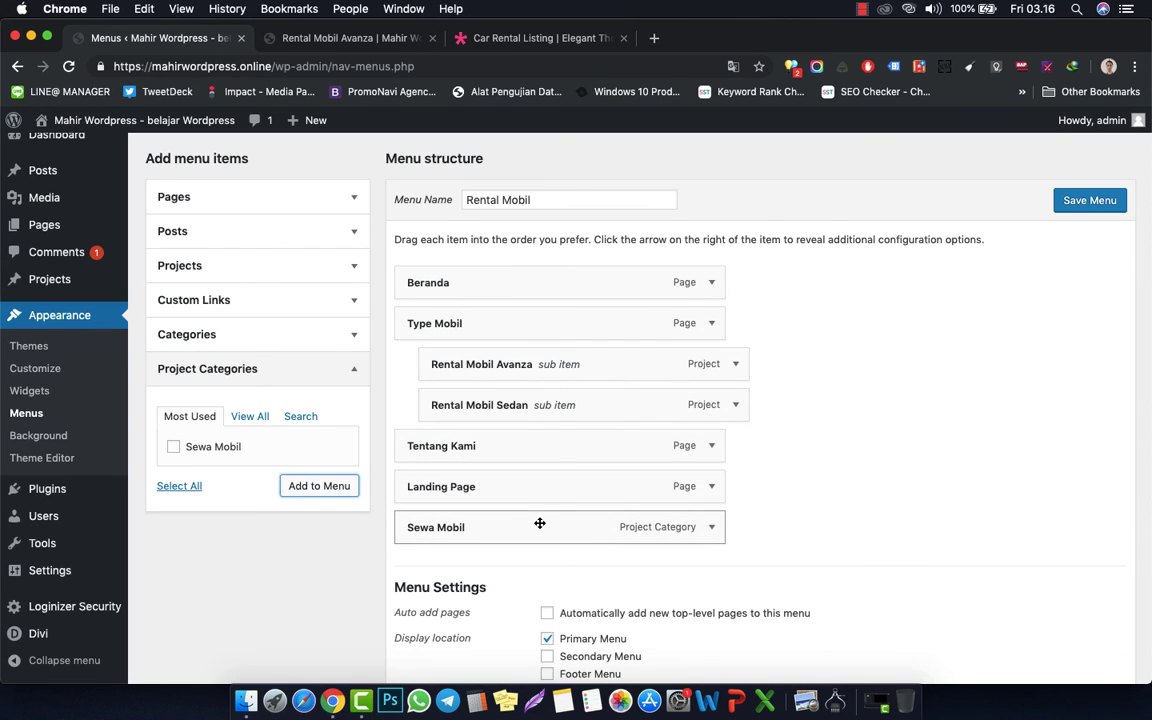
mouse_move(539, 523)
mouse_down()
mouse_move(537, 478)
mouse_move(548, 530)
mouse_up()
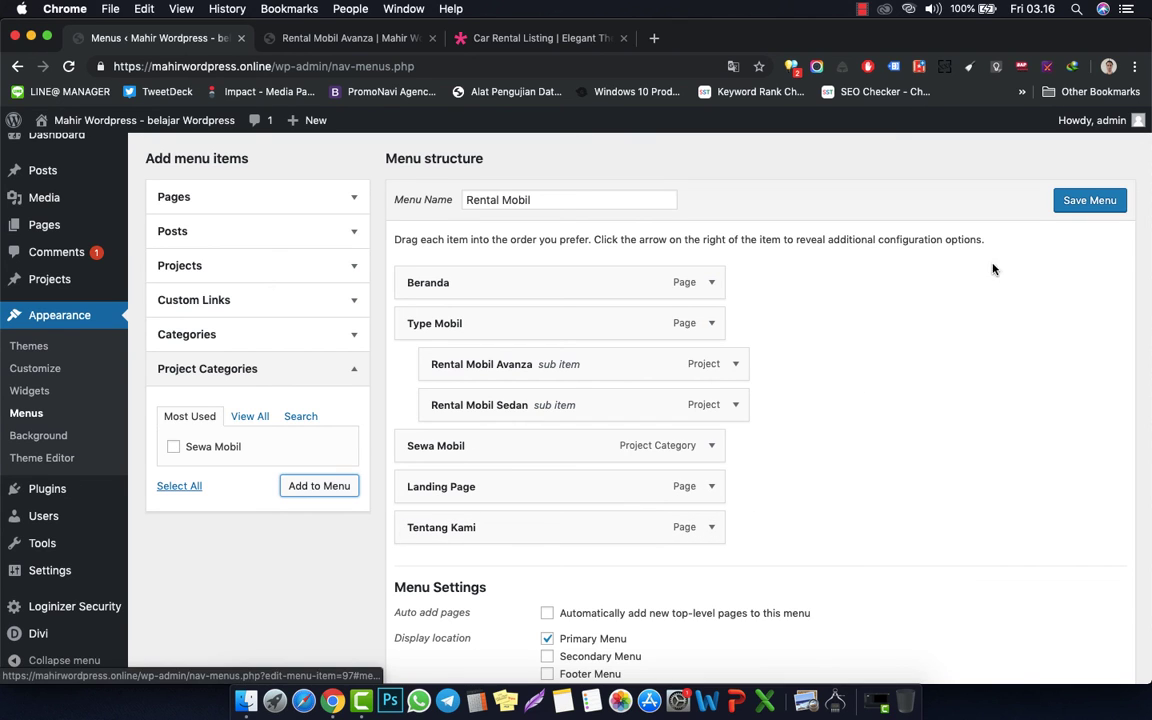
click(1068, 202)
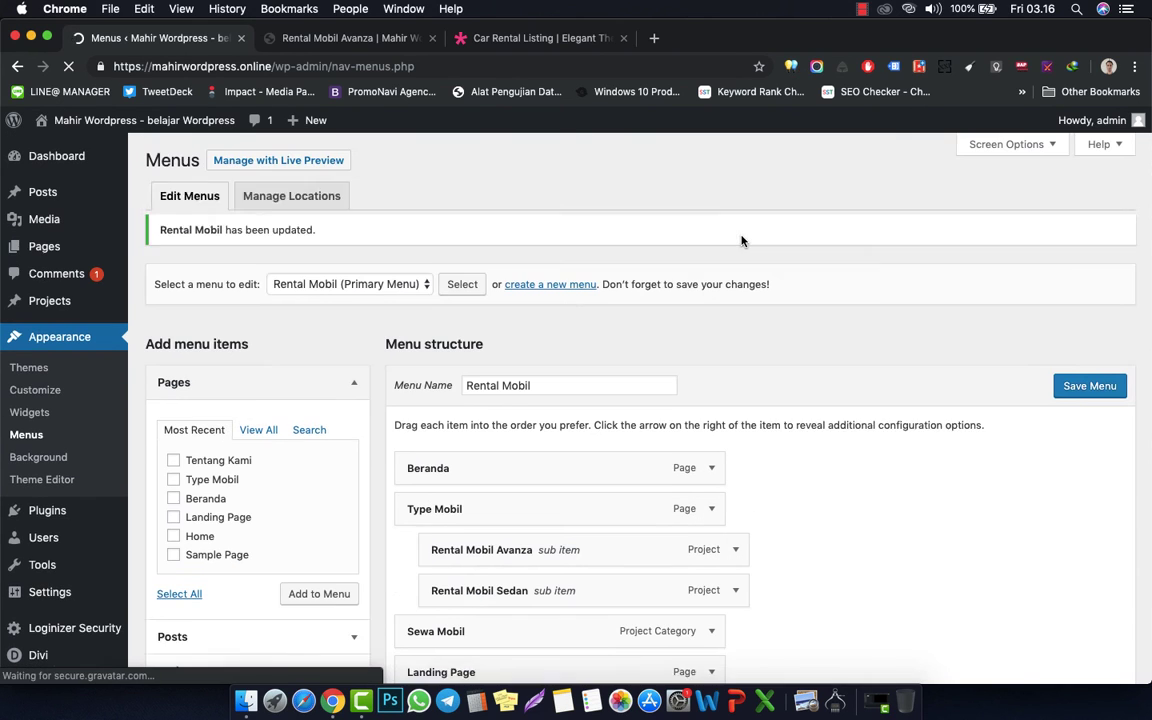
- Check the live site's navigation menu by viewing the homepage, the Rental Mobil Avanza project and the Type Mobil page
click(369, 38)
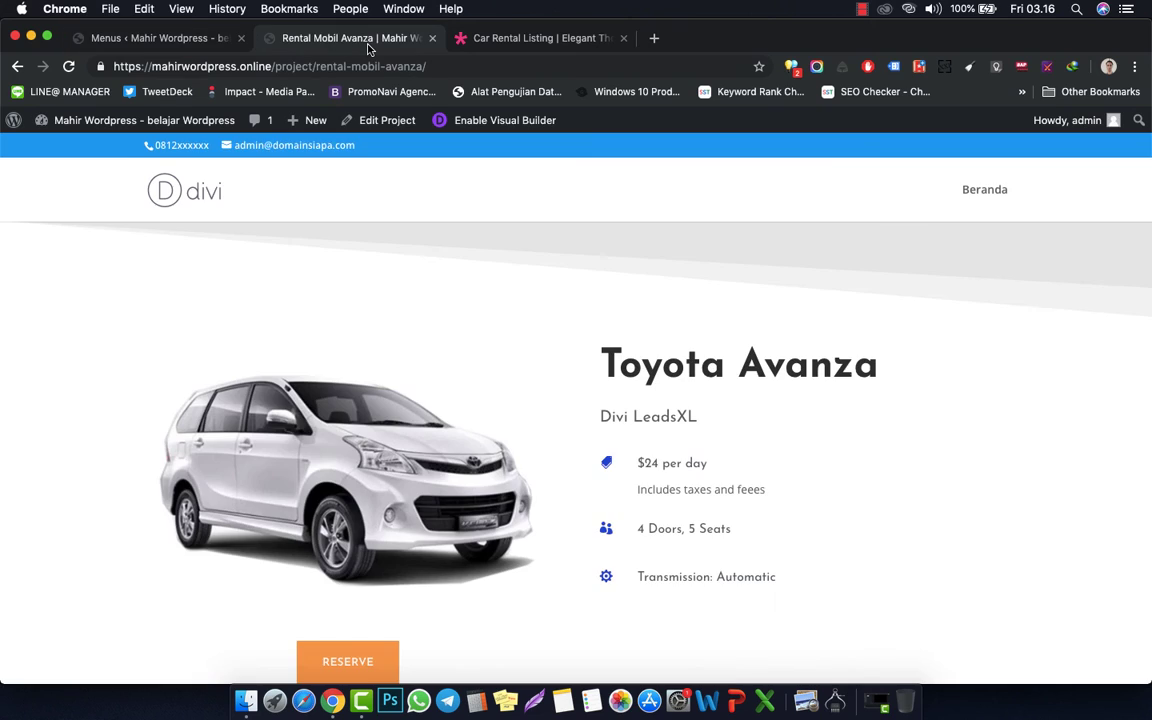
click(200, 190)
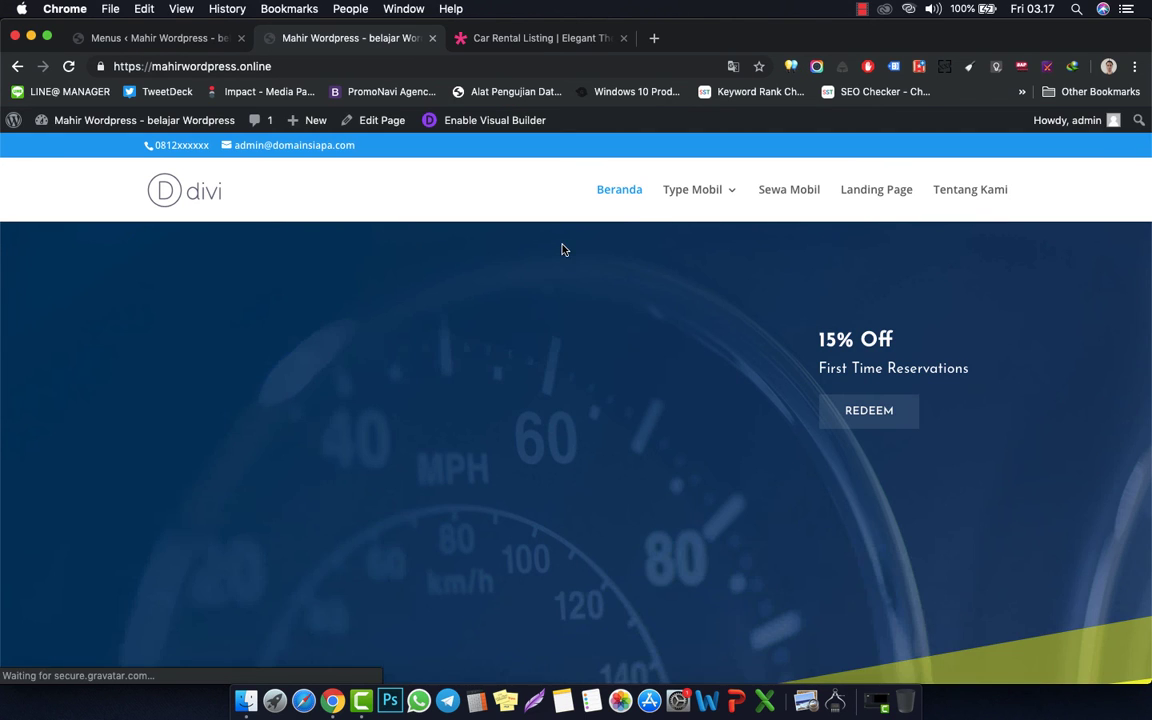
mouse_move(695, 204)
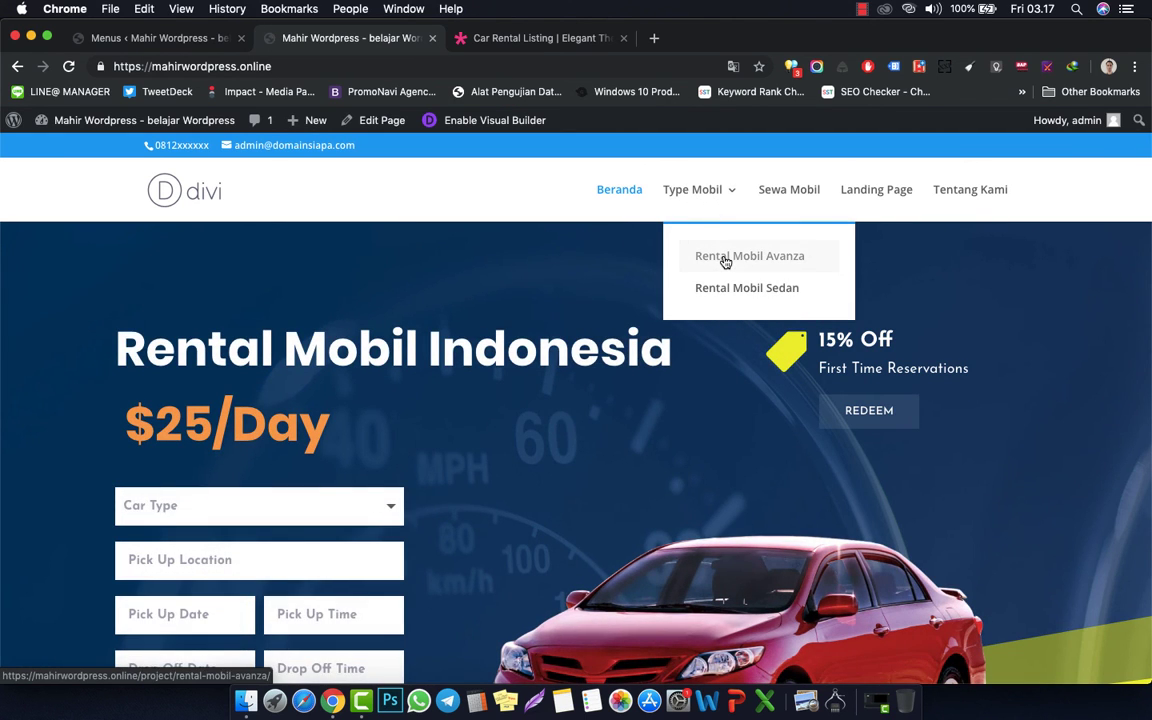
click(726, 262)
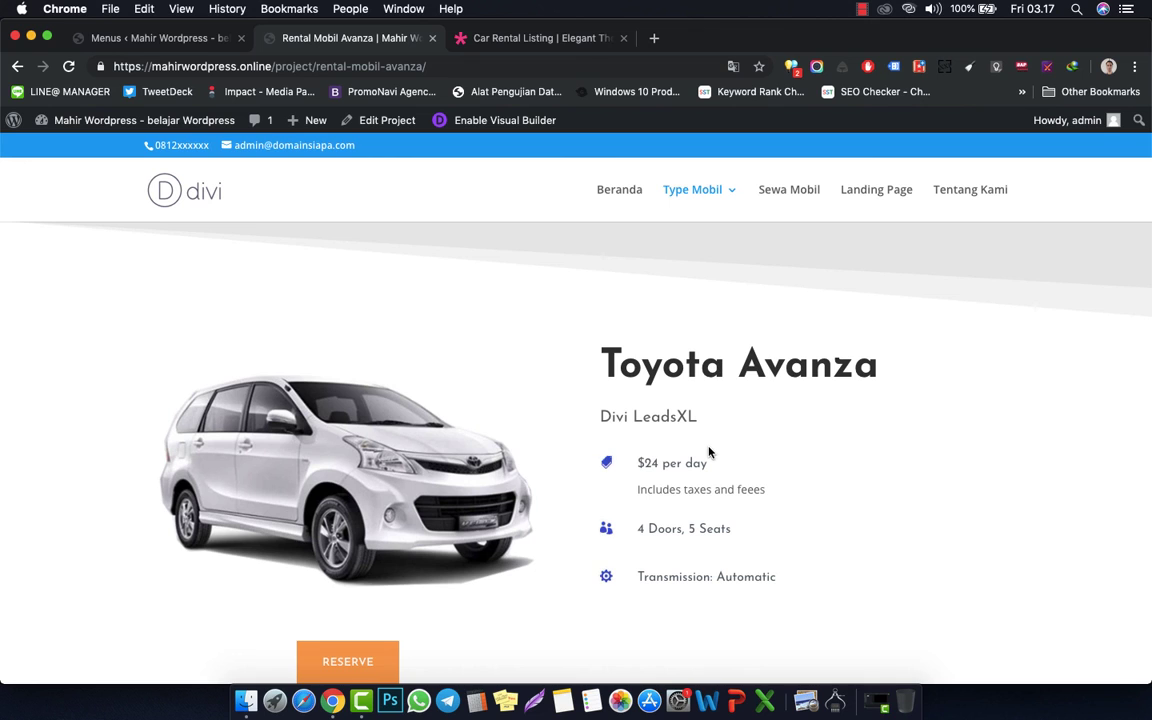
click(689, 194)
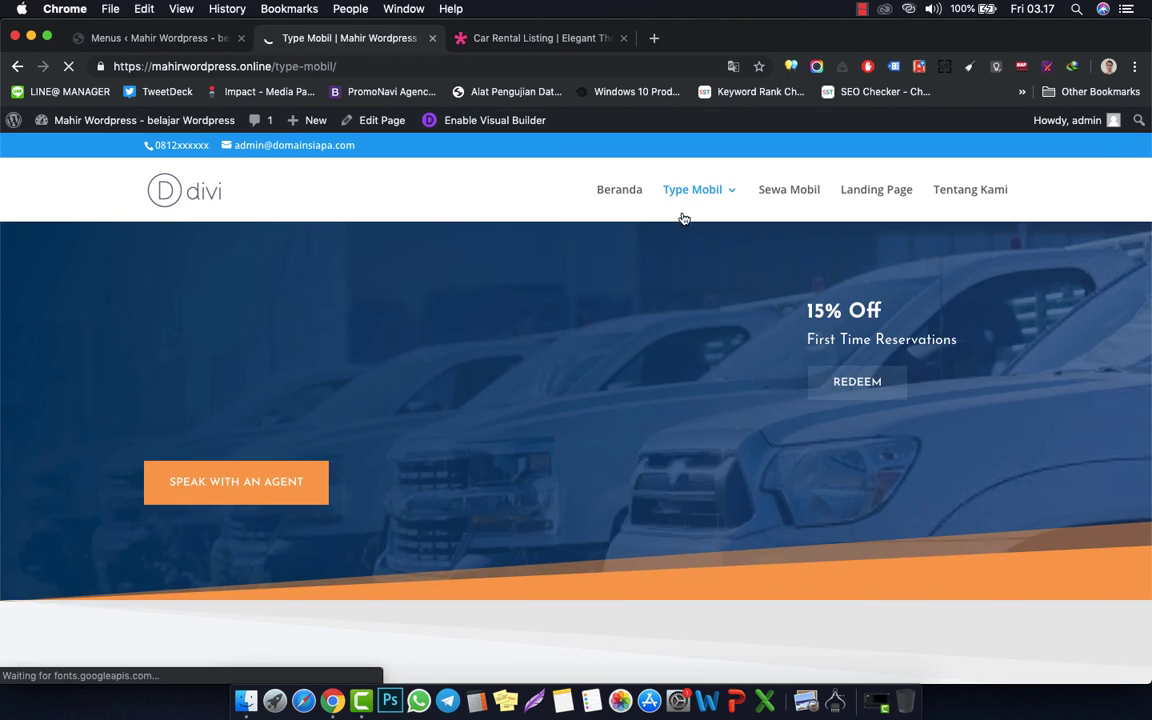
scroll(640, 438, down, 5)
scroll(640, 438, down, 5)
scroll(648, 437, up, 8)
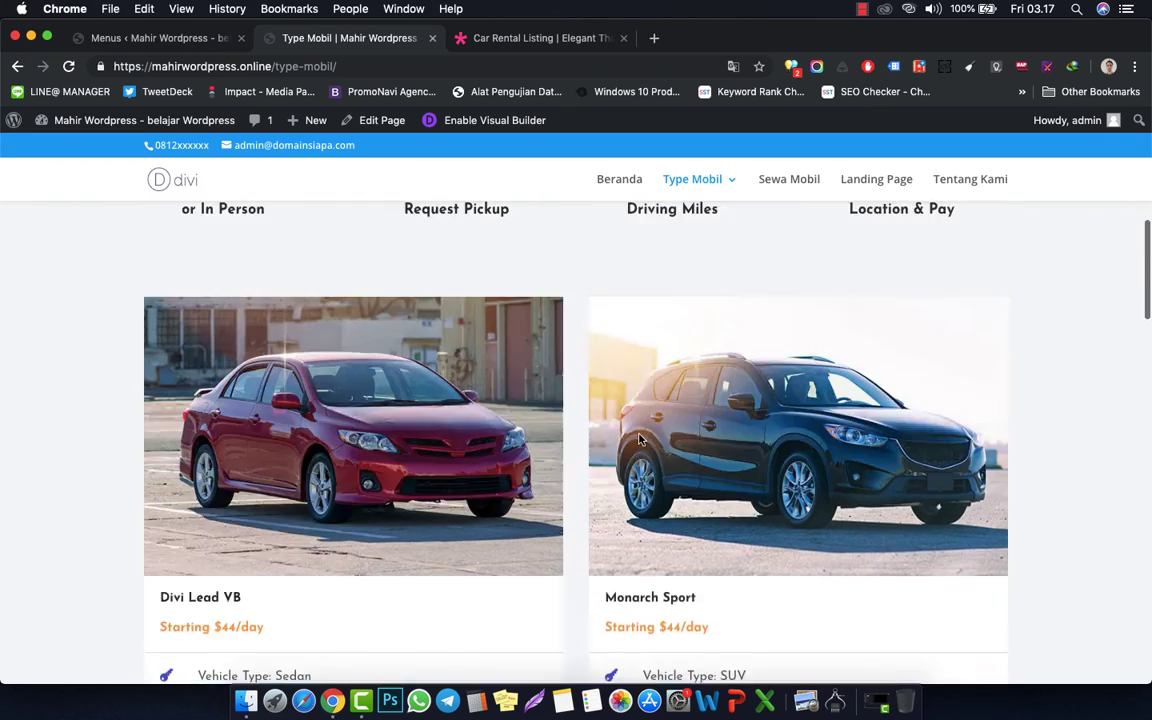
- Examine the live Sewa Mobil category page, checking how the Rental Mobil Avanza and Rental Mobil Sedan projects are listed with their excerpts
click(790, 180)
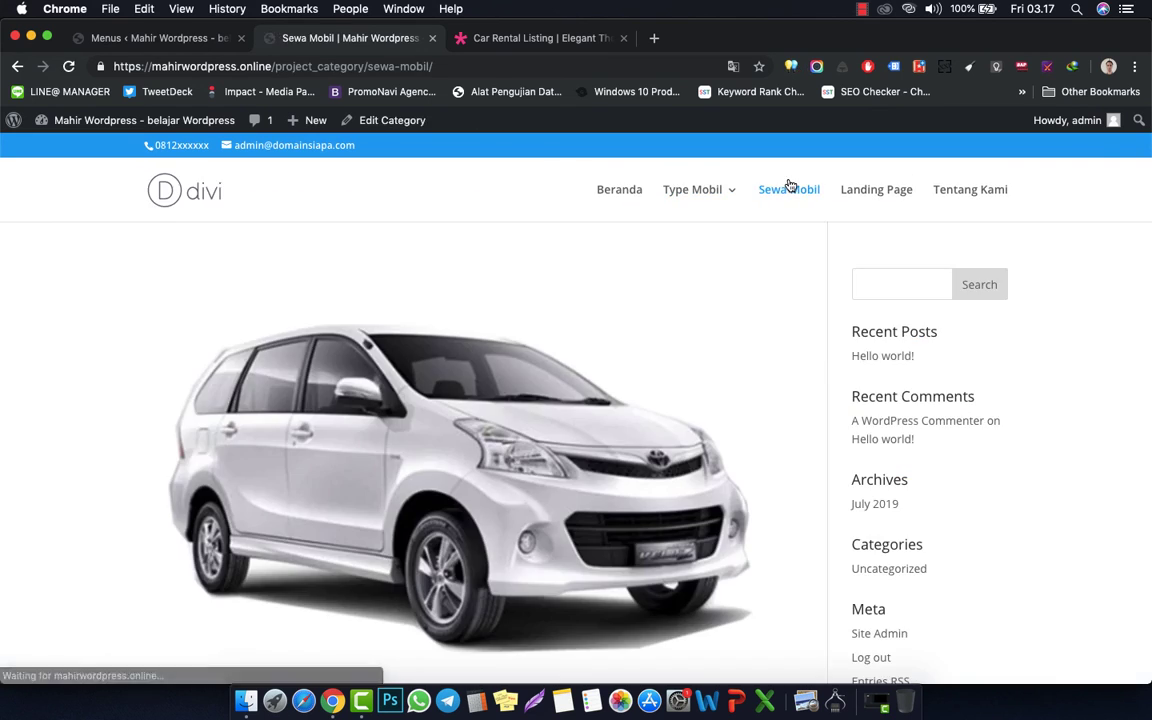
scroll(632, 373, down, 5)
scroll(632, 373, down, 3)
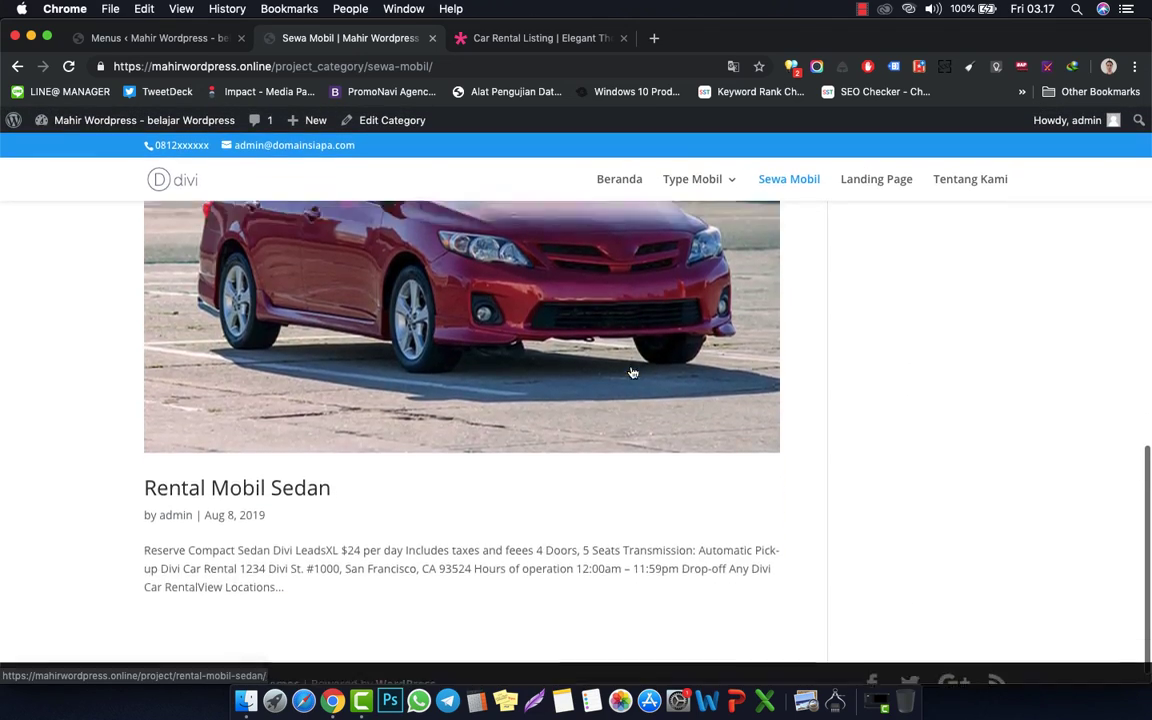
scroll(632, 373, up, 10)
scroll(632, 373, down, 5)
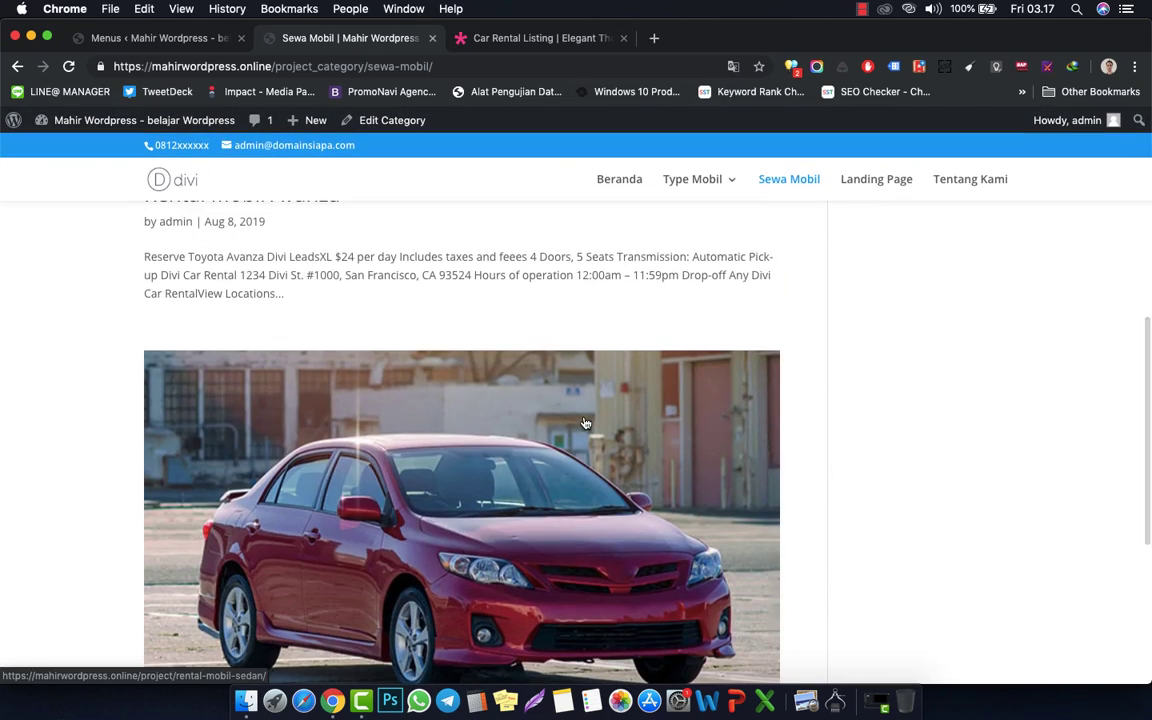
scroll(600, 400, up, 5)
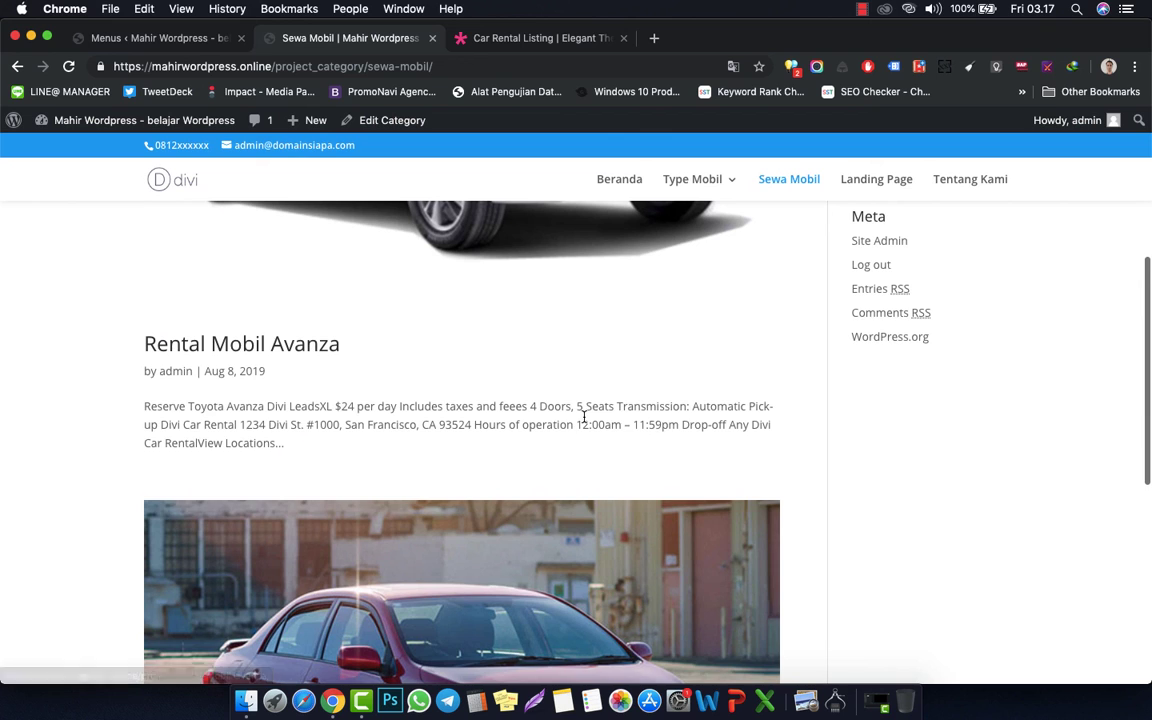
scroll(585, 423, up, 1)
triple_click(582, 425)
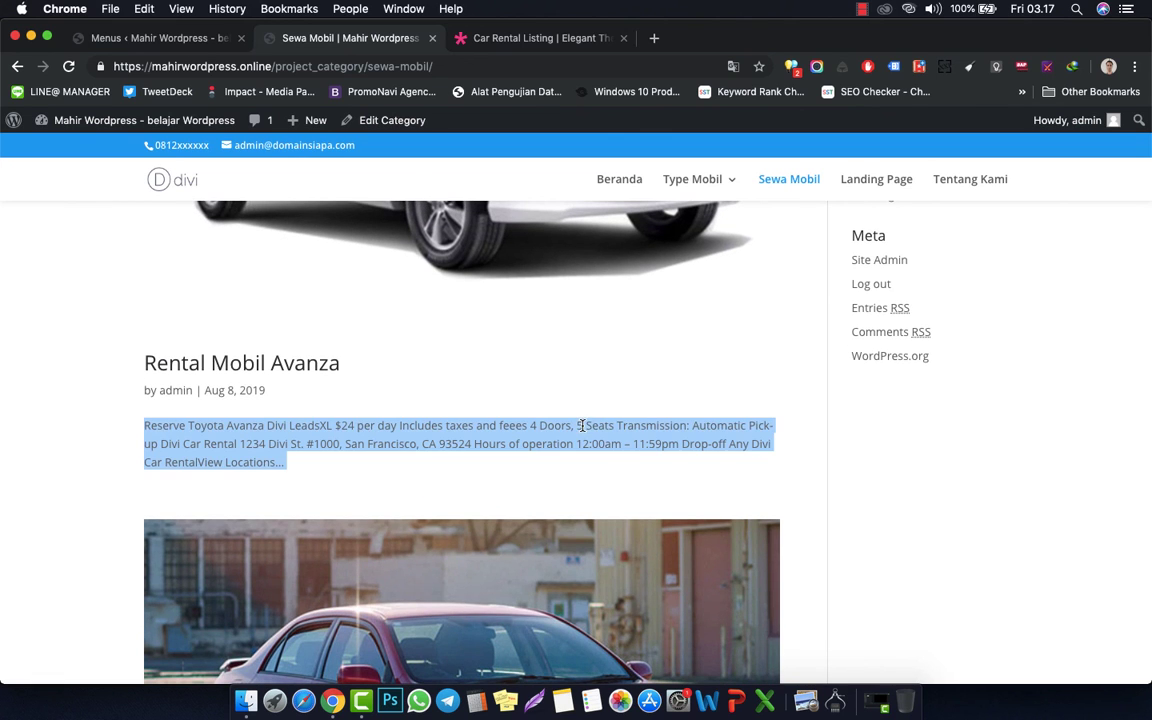
scroll(609, 378, up, 5)
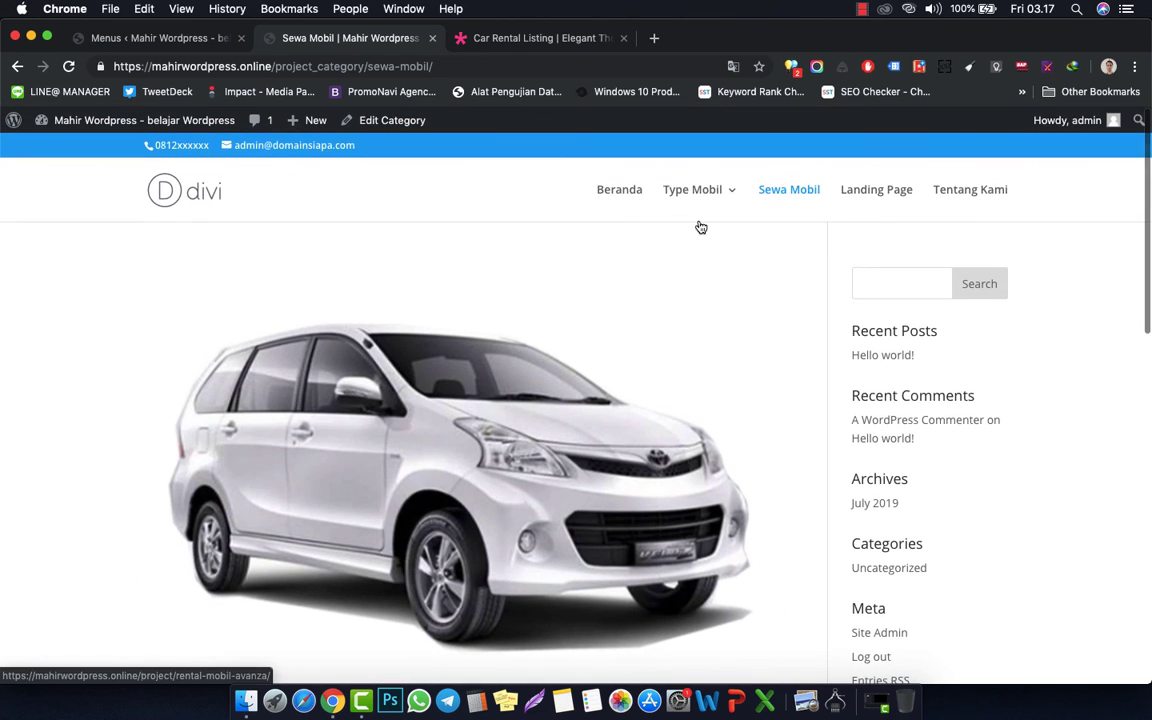
- Open the live Type Mobil page and copy its full web address
mouse_move(697, 196)
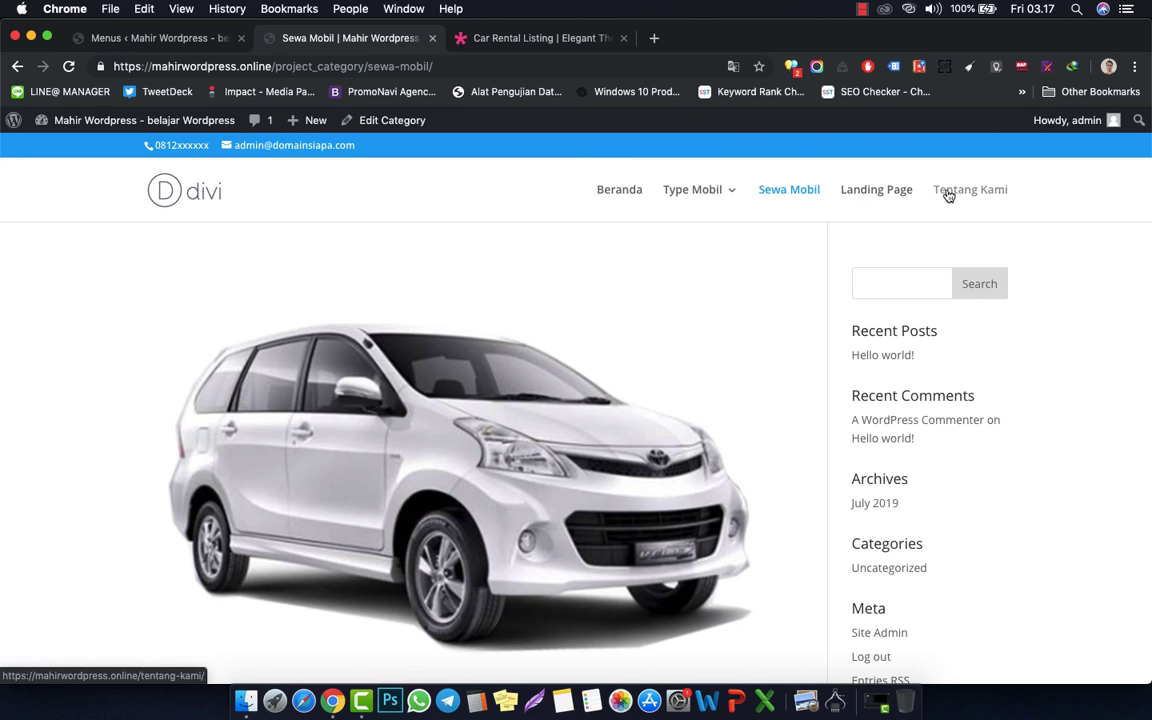
click(684, 194)
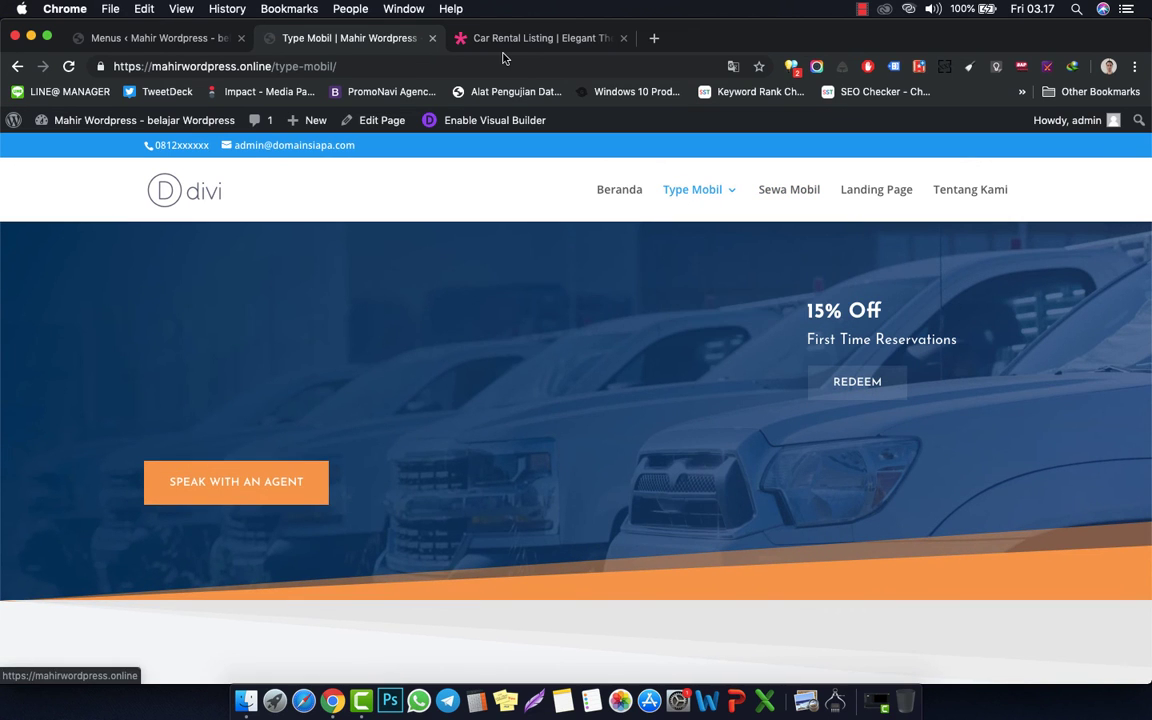
click(486, 65)
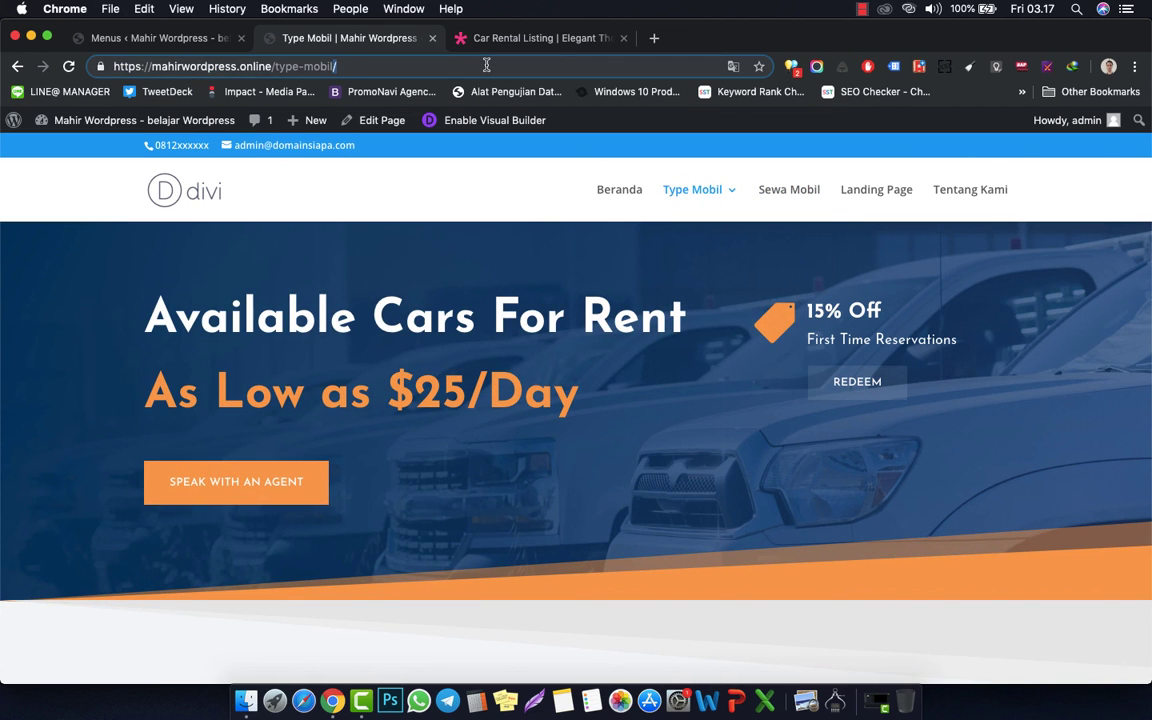
key(super+a)
key(super+c)
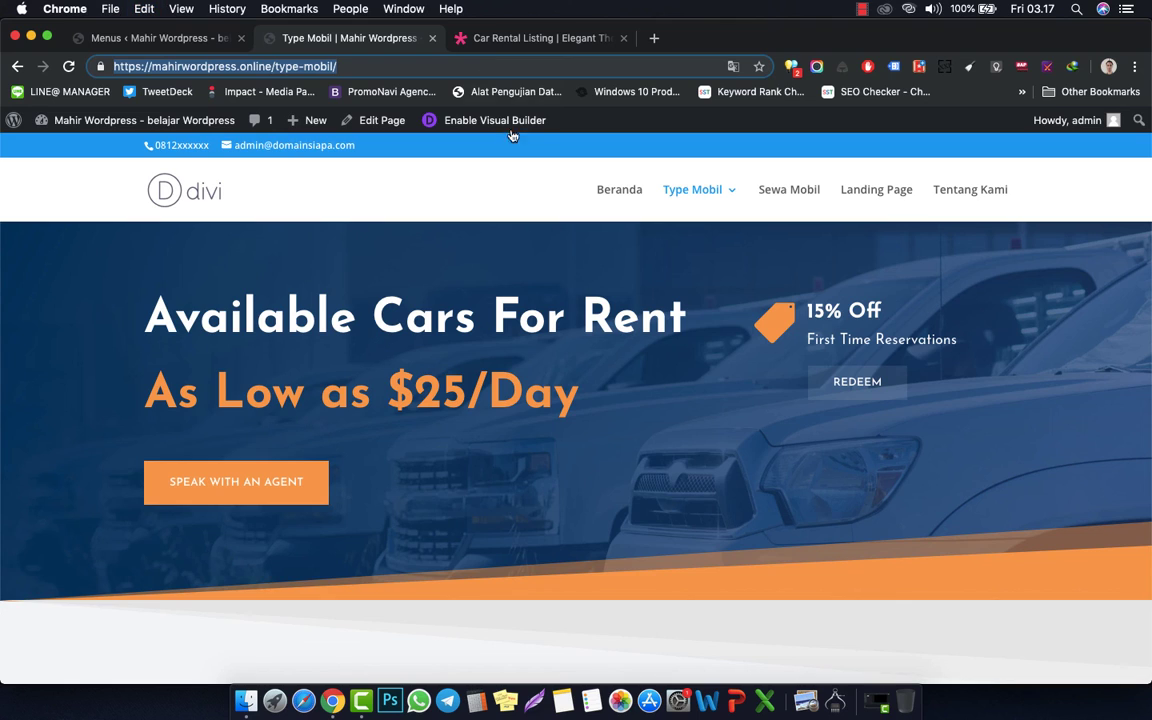
- Return to the Beranda homepage and open it for editing in the Divi Visual Builder
click(621, 200)
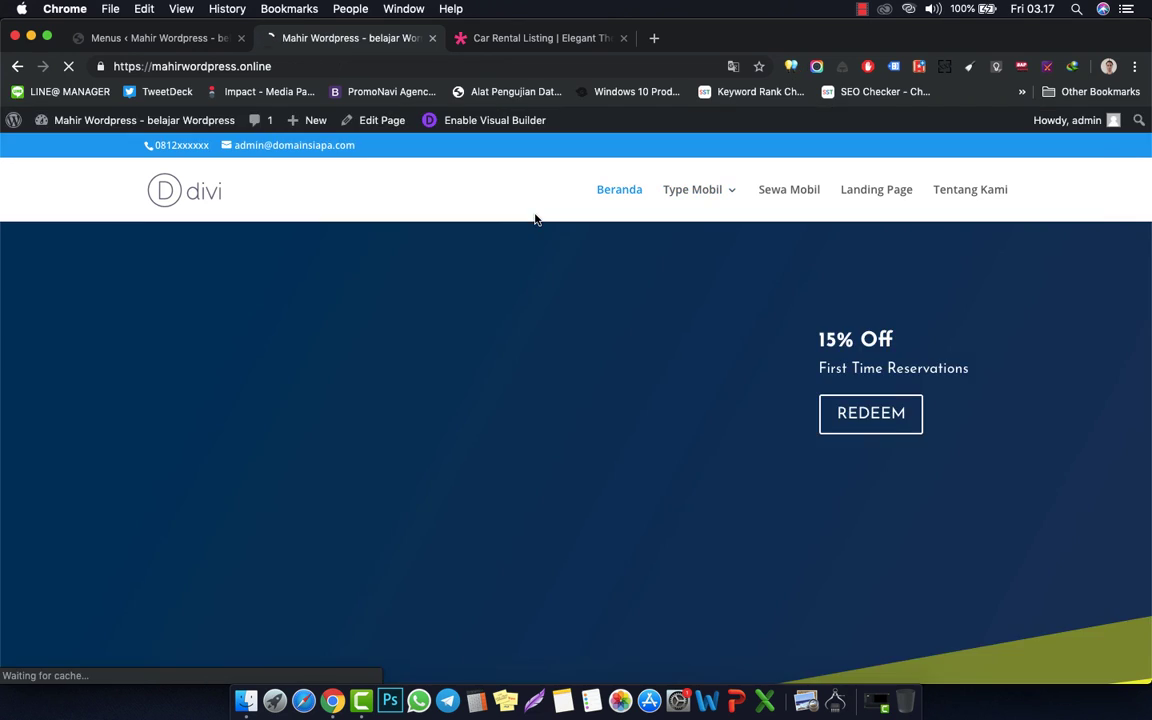
click(467, 121)
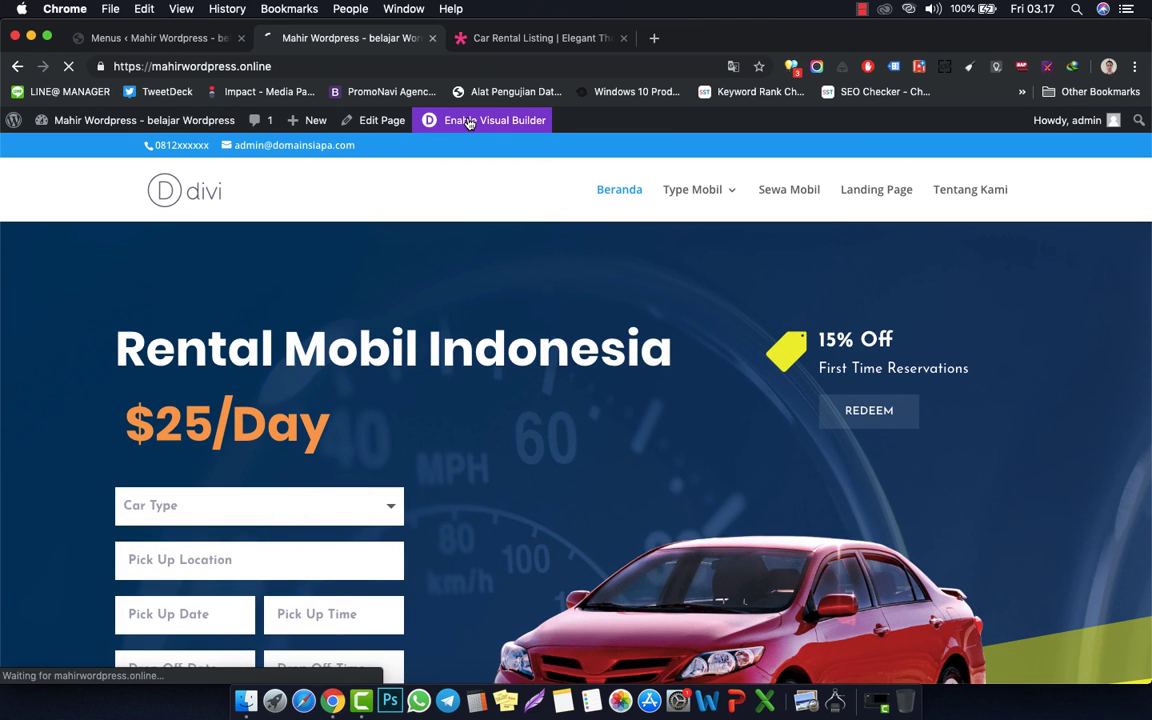